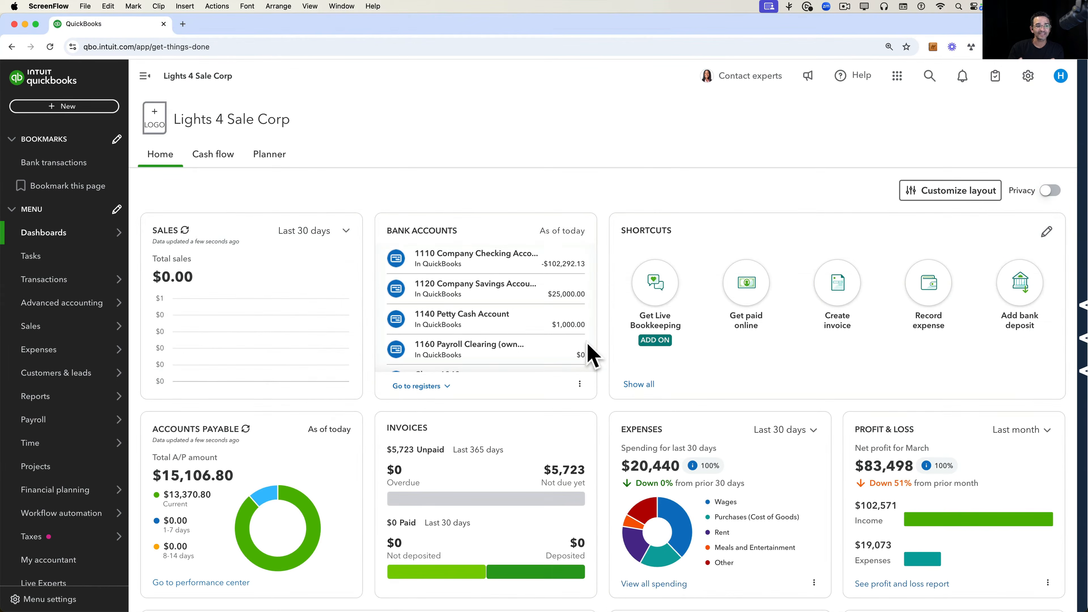
Open the company's Custom fields list.
click(770, 141)
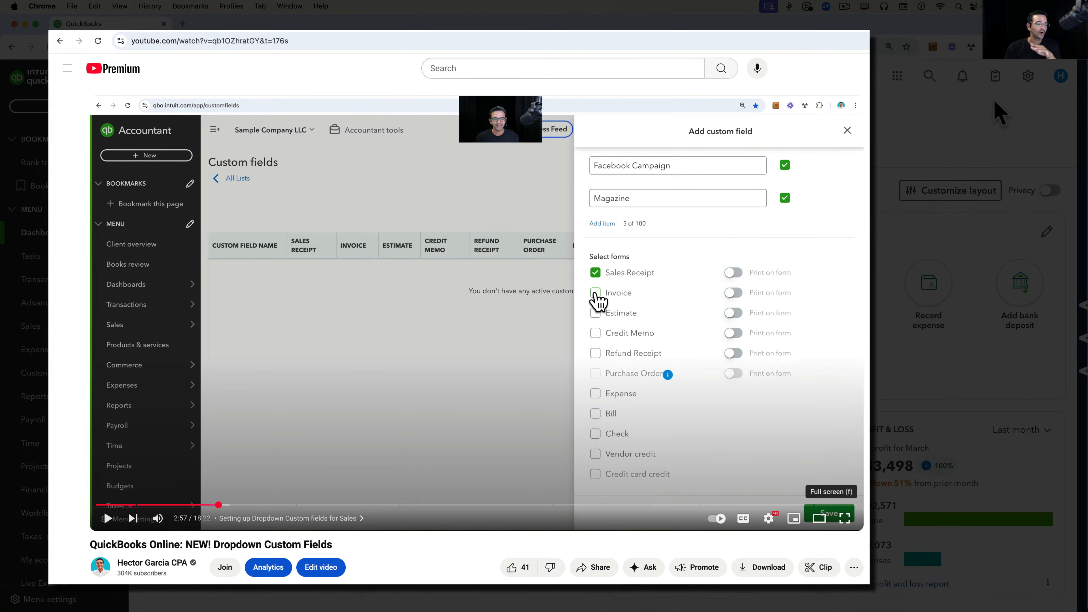
click(1030, 77)
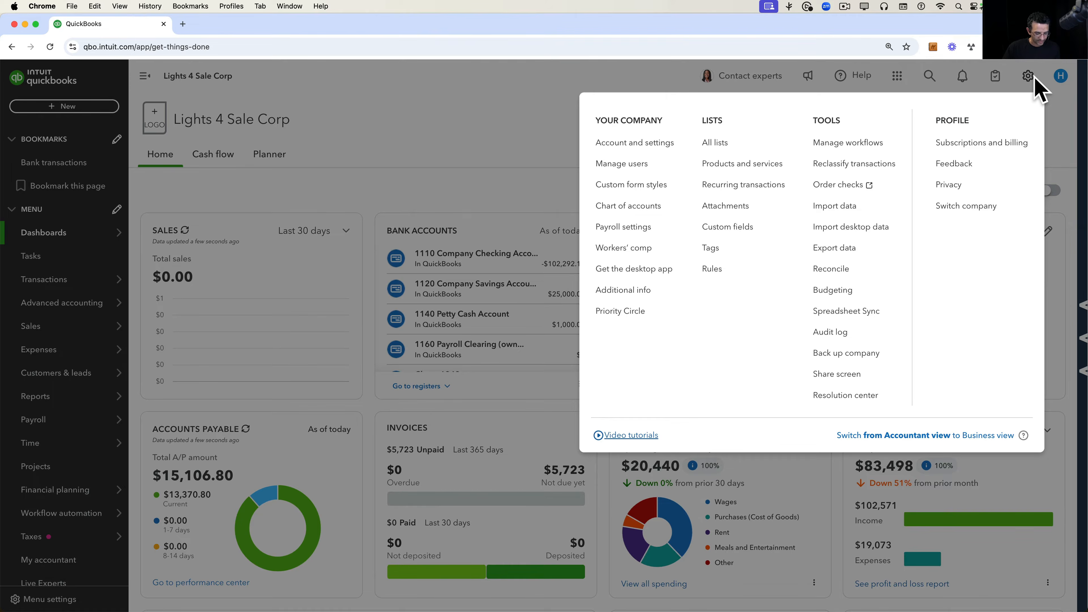
click(1036, 80)
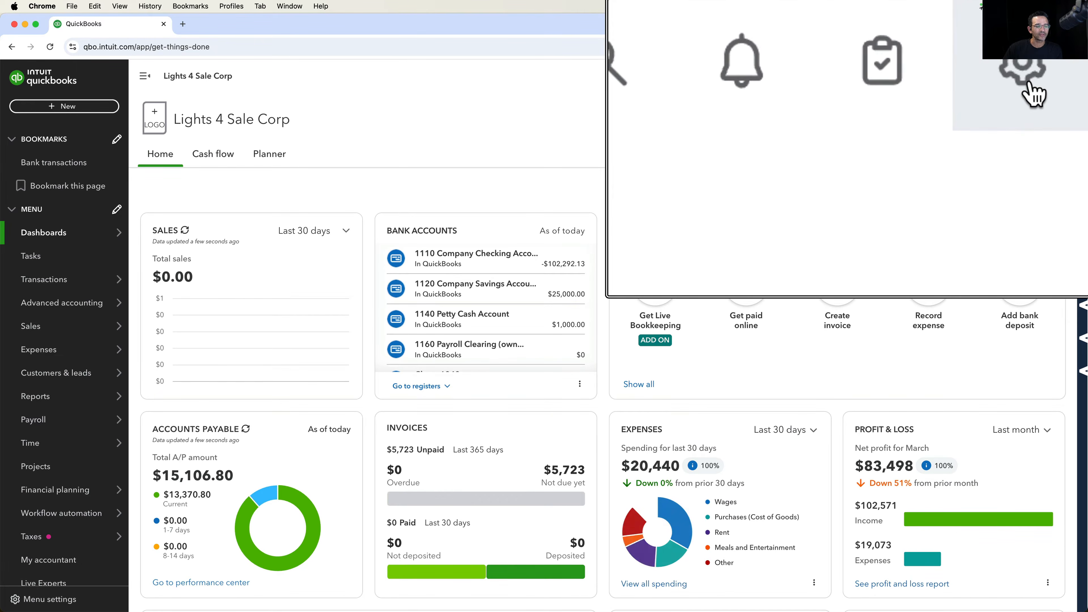
click(1028, 78)
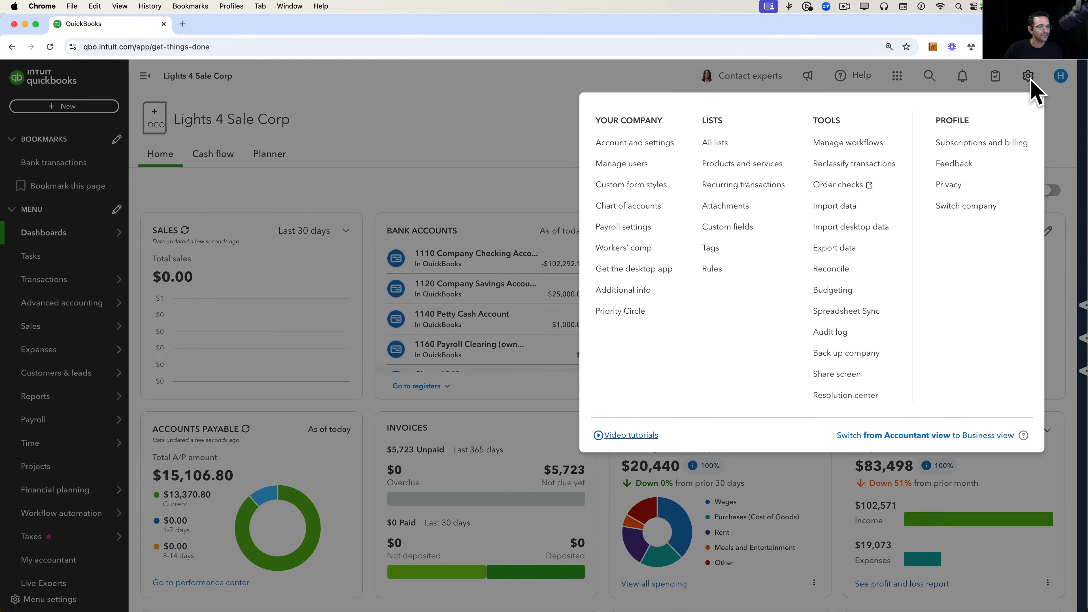
click(746, 236)
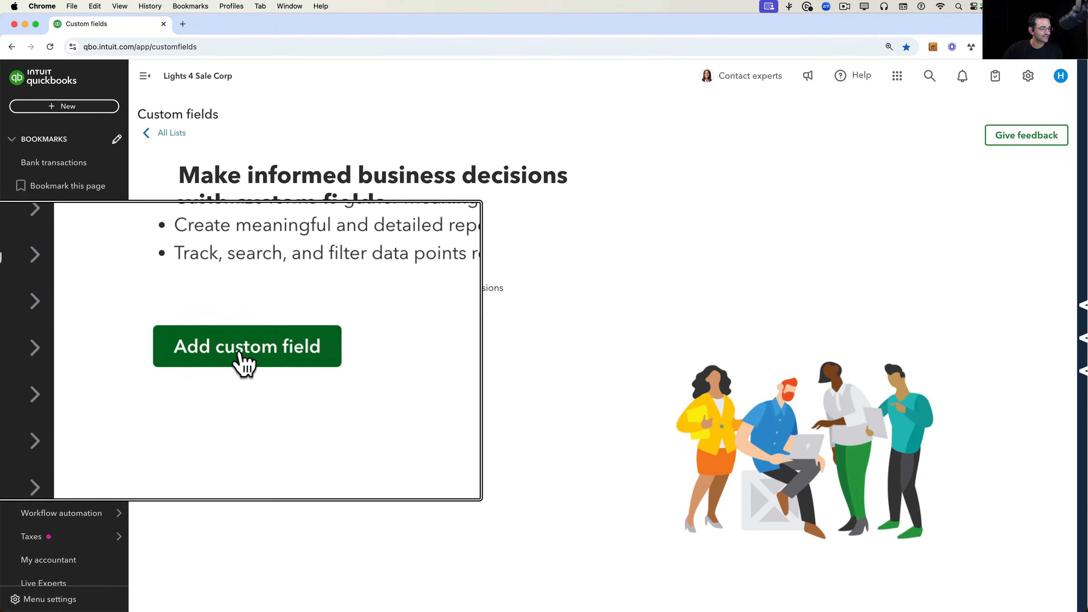
Start a new custom field from the Sales Rep suggestion and rename it *Sales Rep.
click(221, 350)
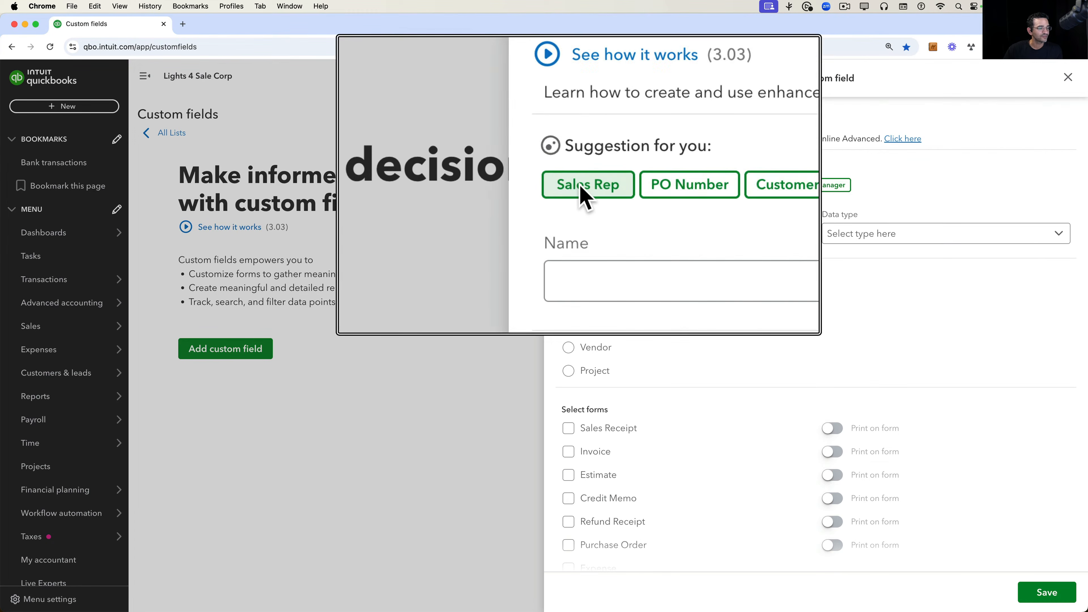
click(583, 188)
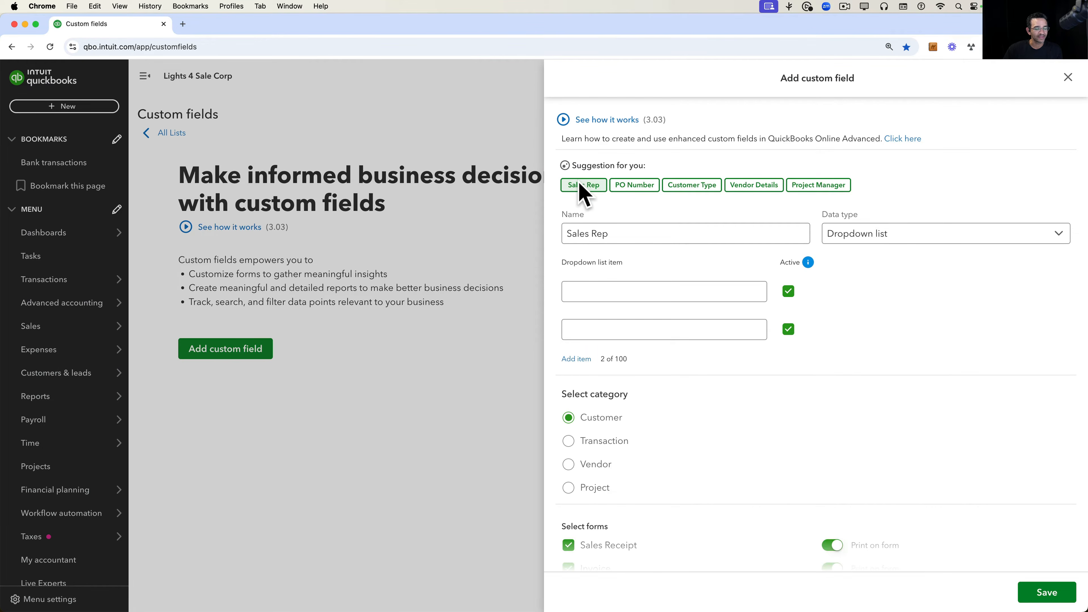
click(635, 233)
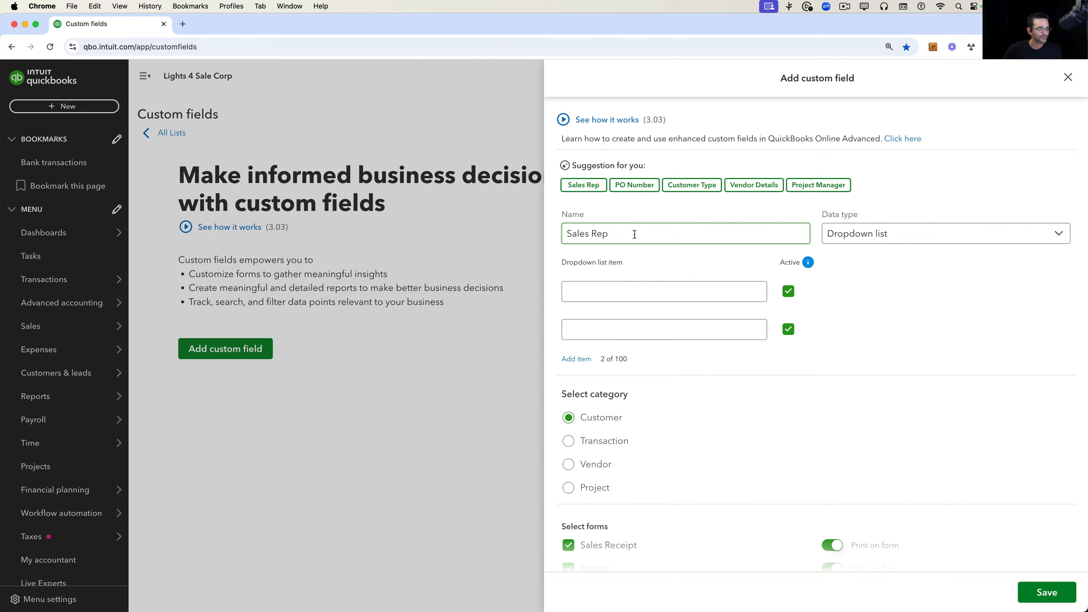
drag(635, 234, 566, 242)
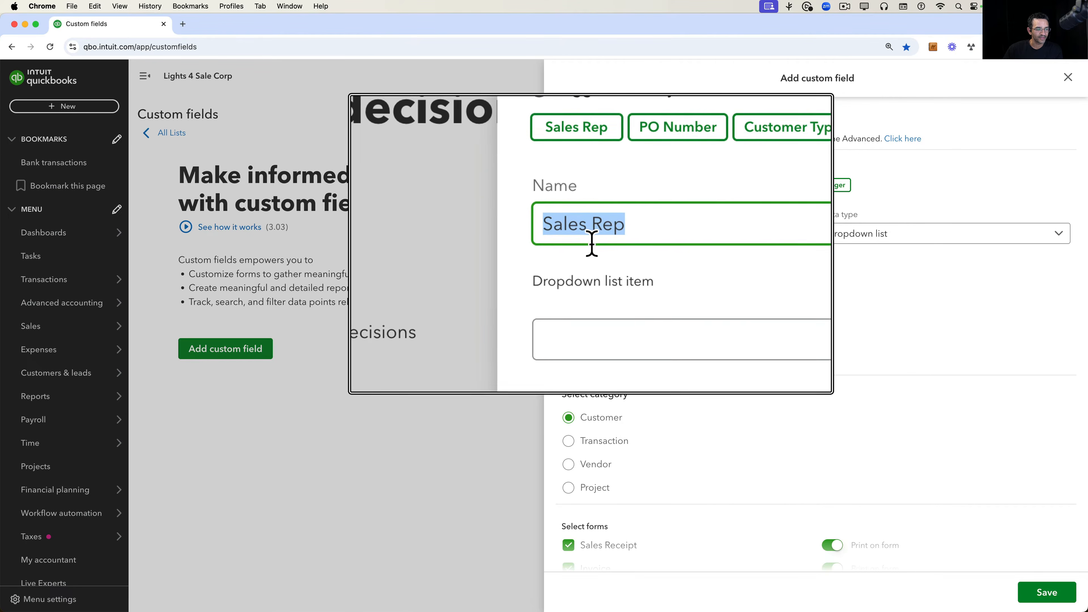
click(570, 242)
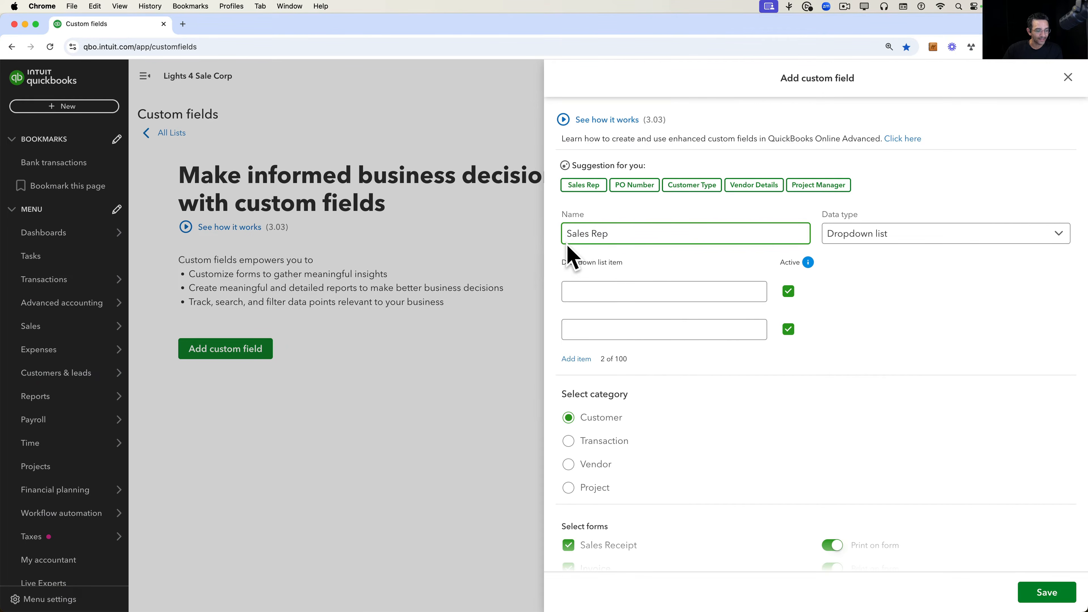
text(*)
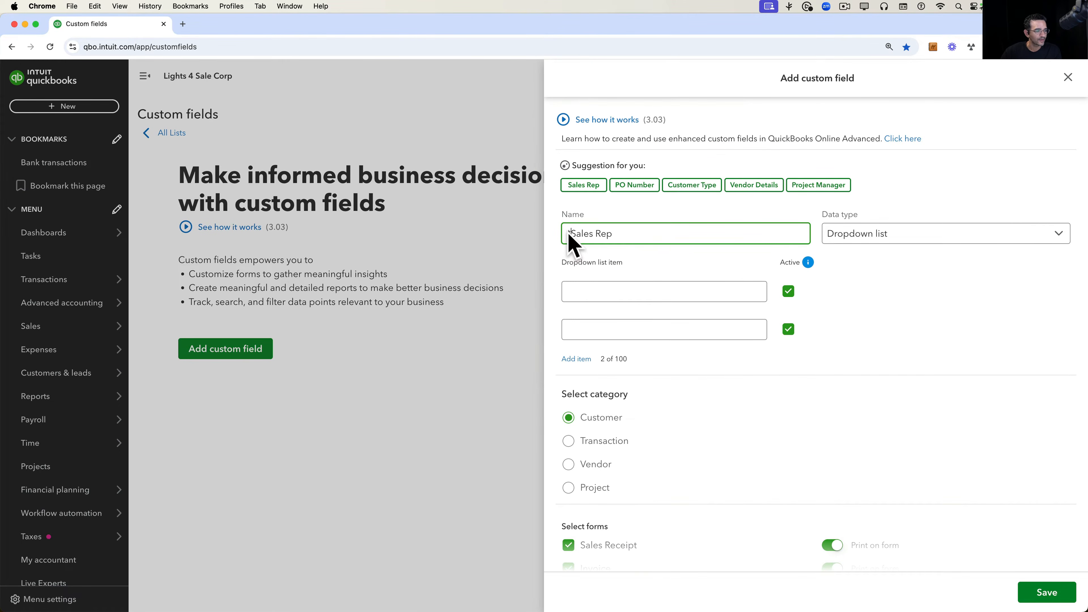
Keep the Dropdown list data type and fill in four dropdown items with the sales reps' first names.
click(908, 236)
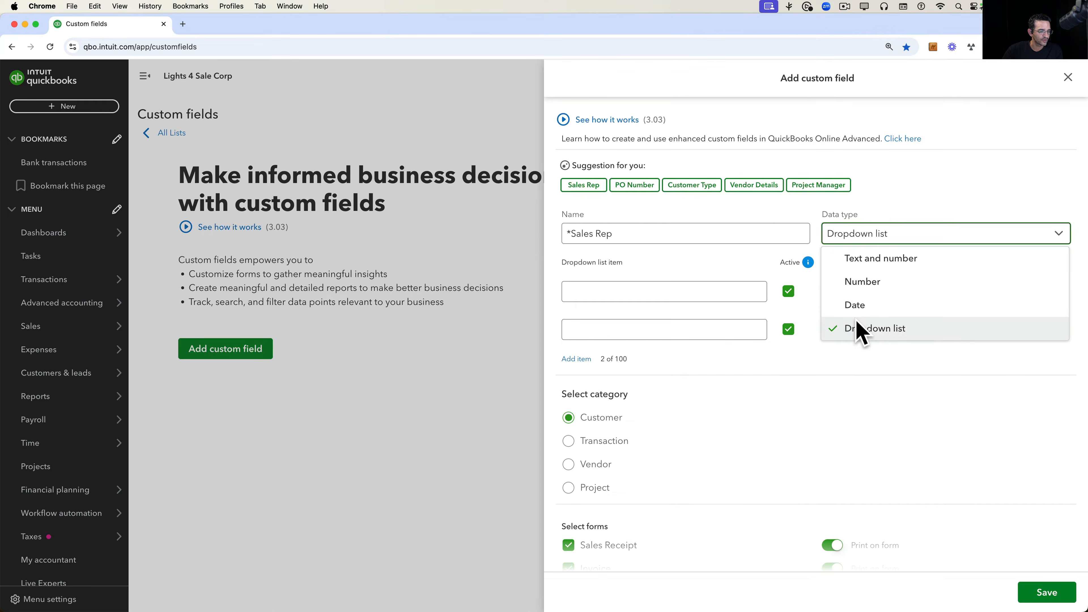
click(872, 332)
click(573, 287)
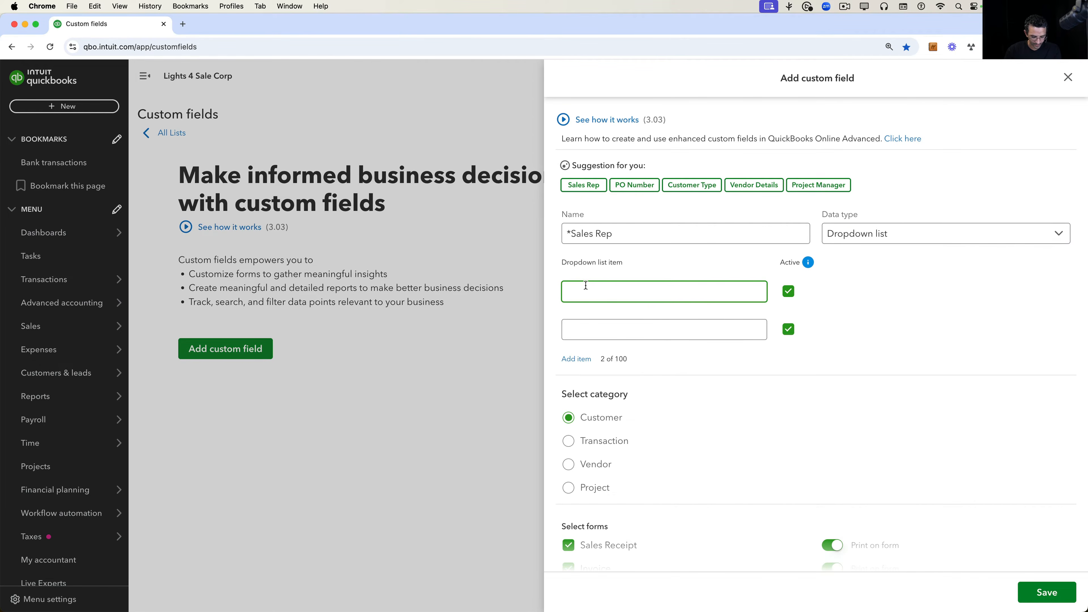
click(586, 320)
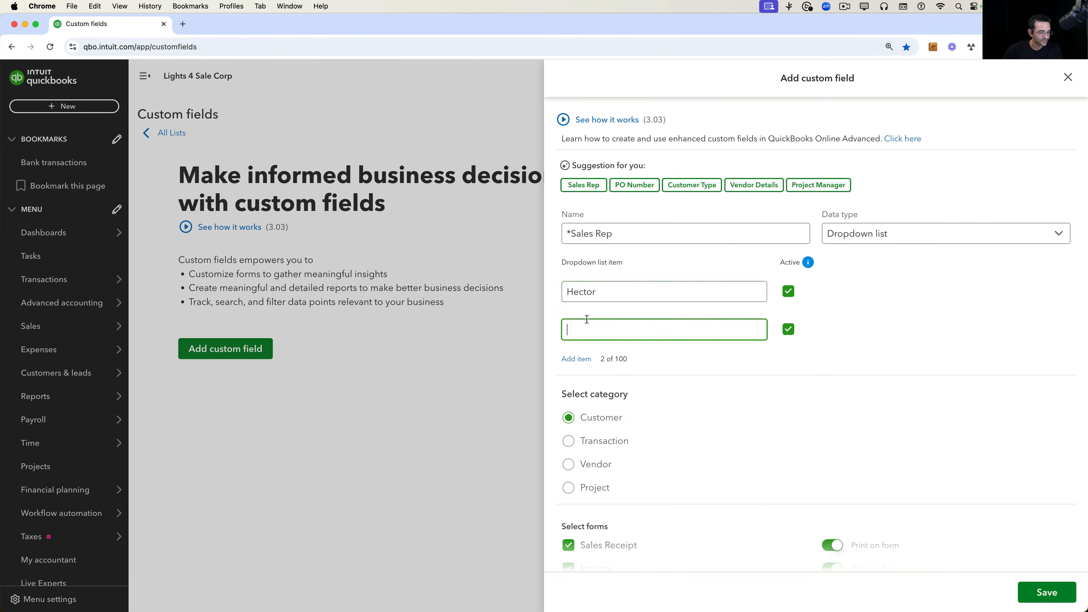
click(576, 360)
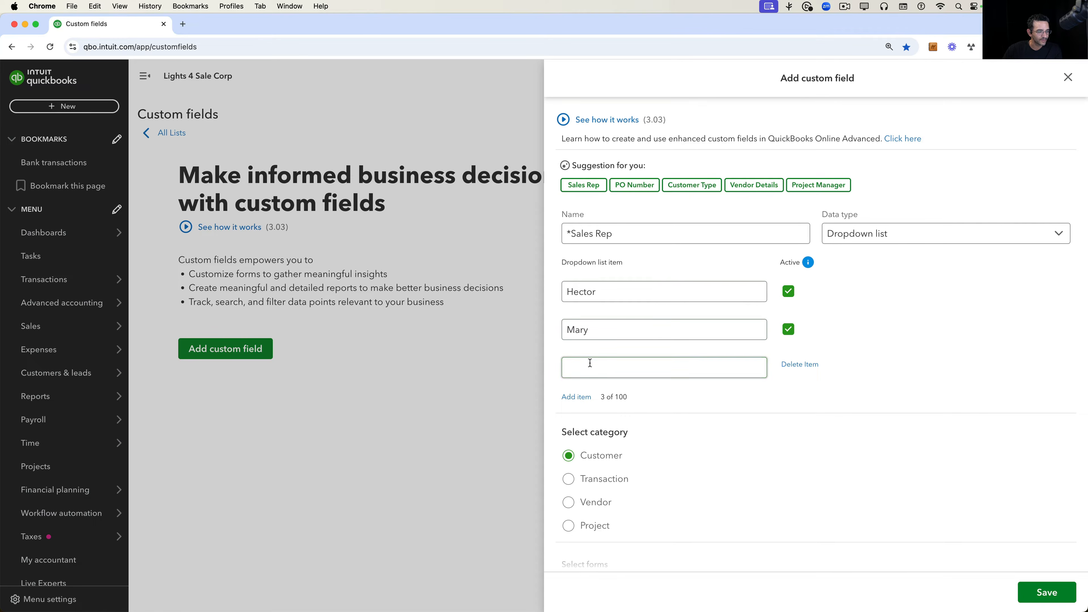
text(Carlos)
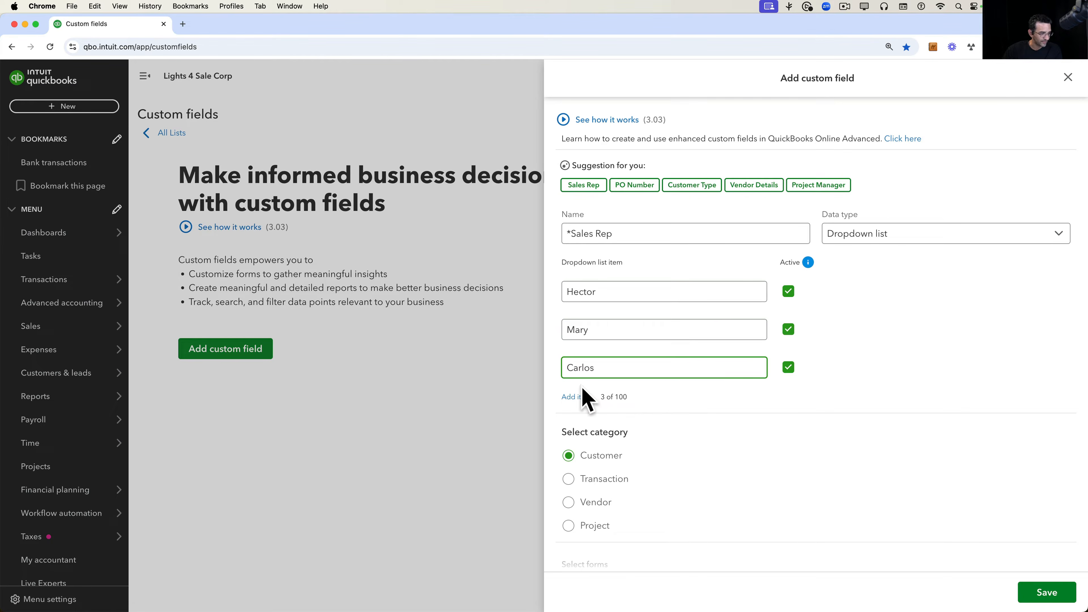
click(581, 396)
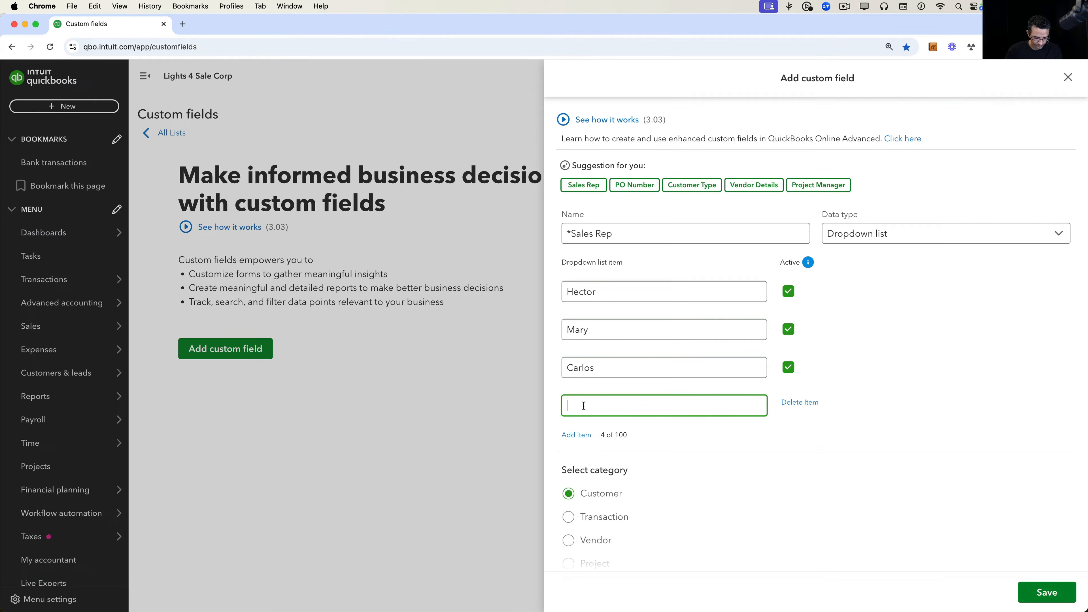
text(St)
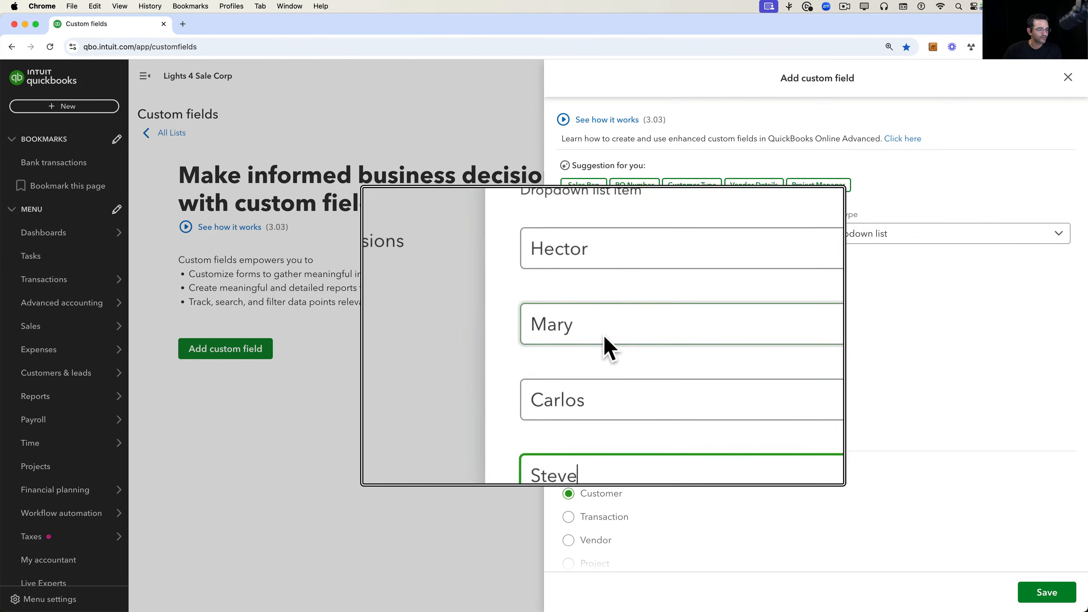
text(eve)
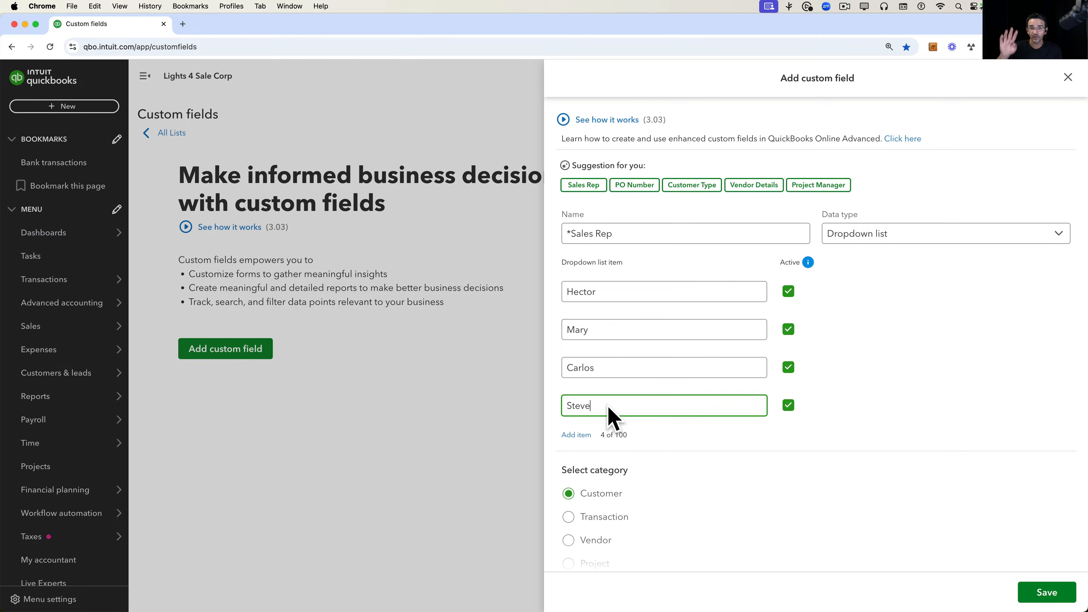
click(849, 391)
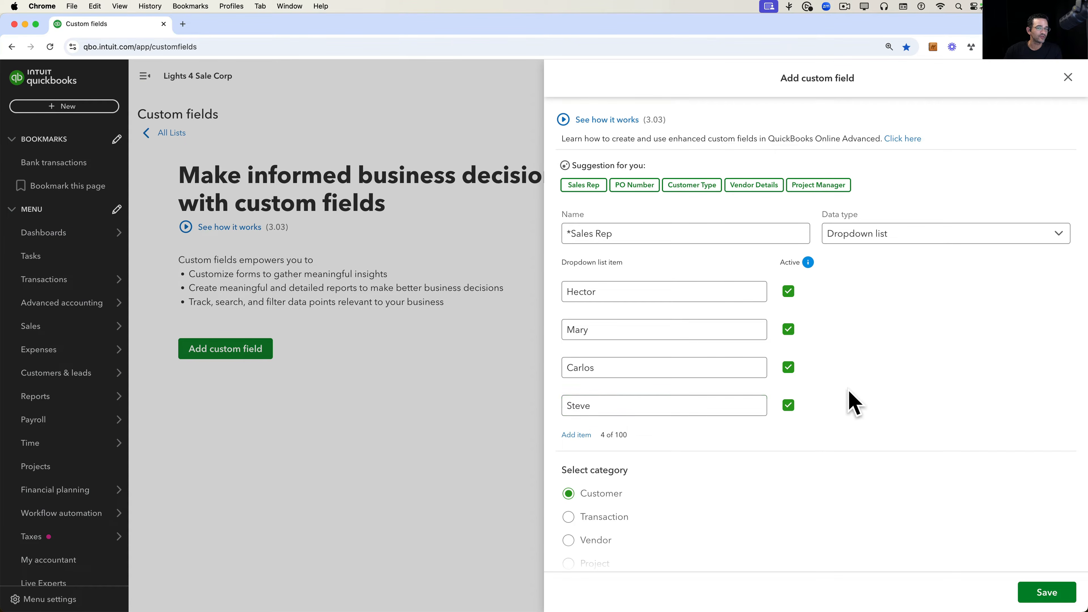
Set the field's category to Transaction, enable printing on the Credit Memo and Refund Receipt forms, and save the field.
scroll(779, 456, down, 5)
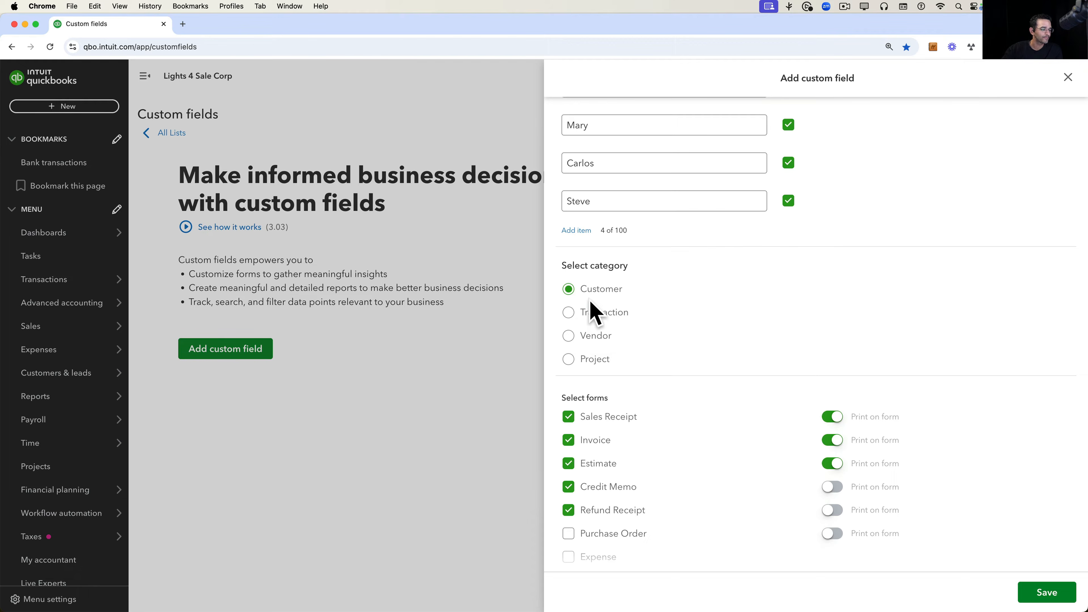
click(597, 318)
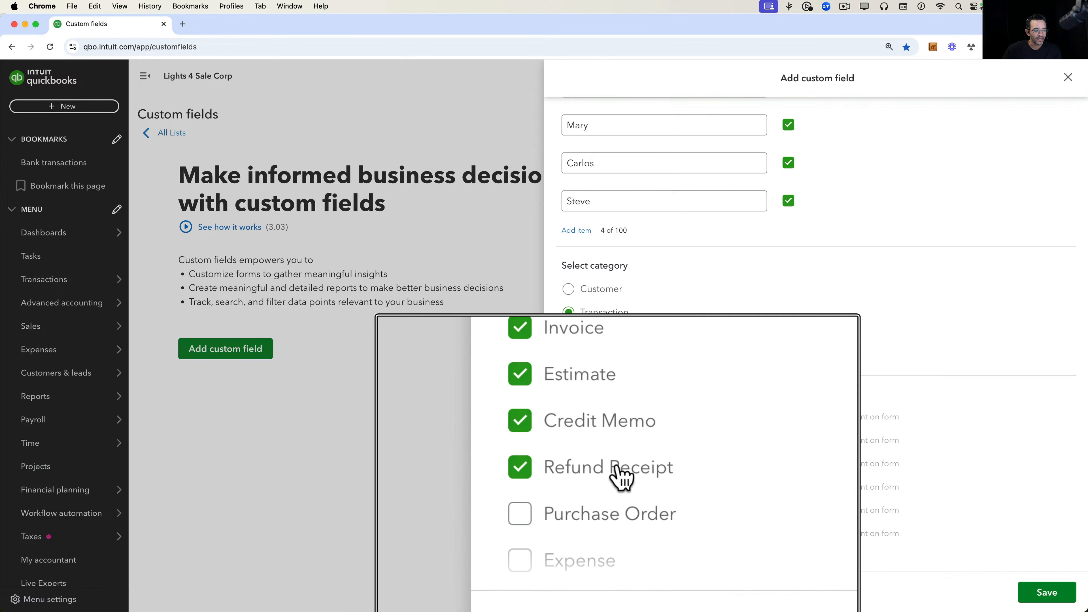
scroll(621, 514, down, 4)
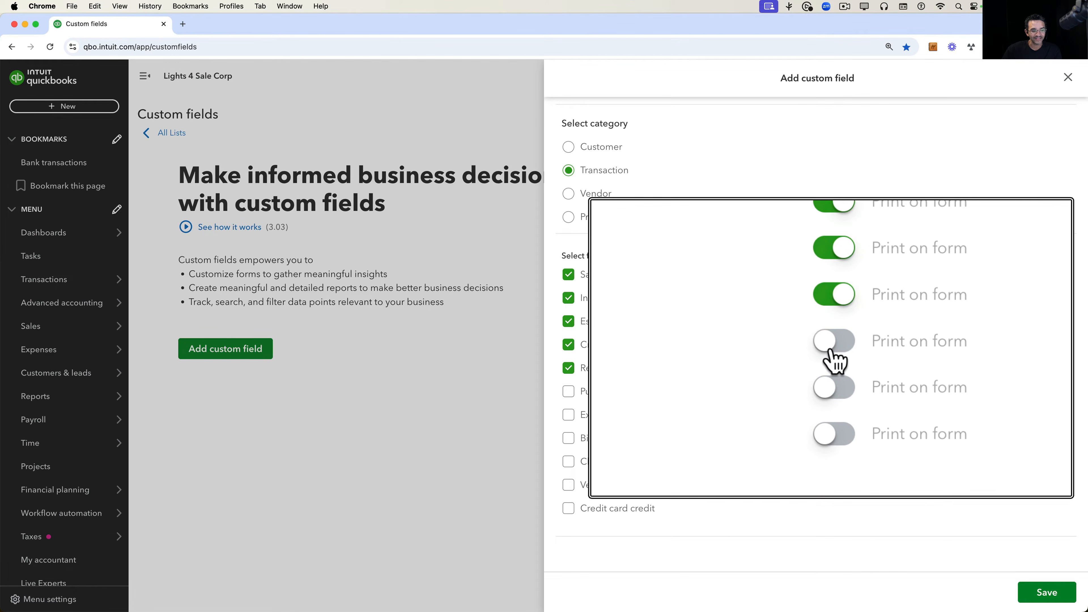
click(831, 345)
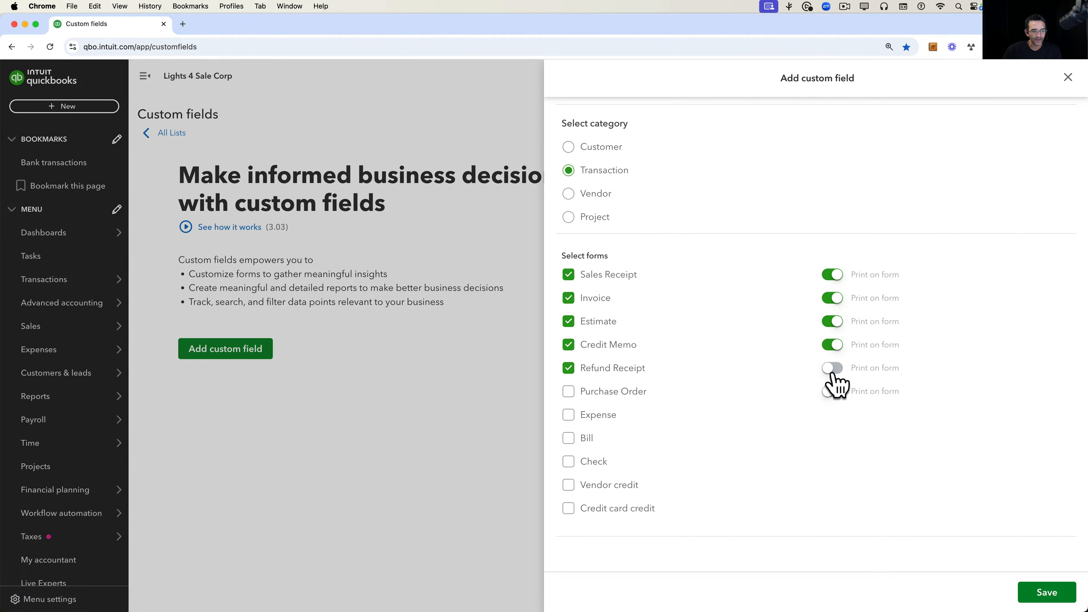
click(832, 368)
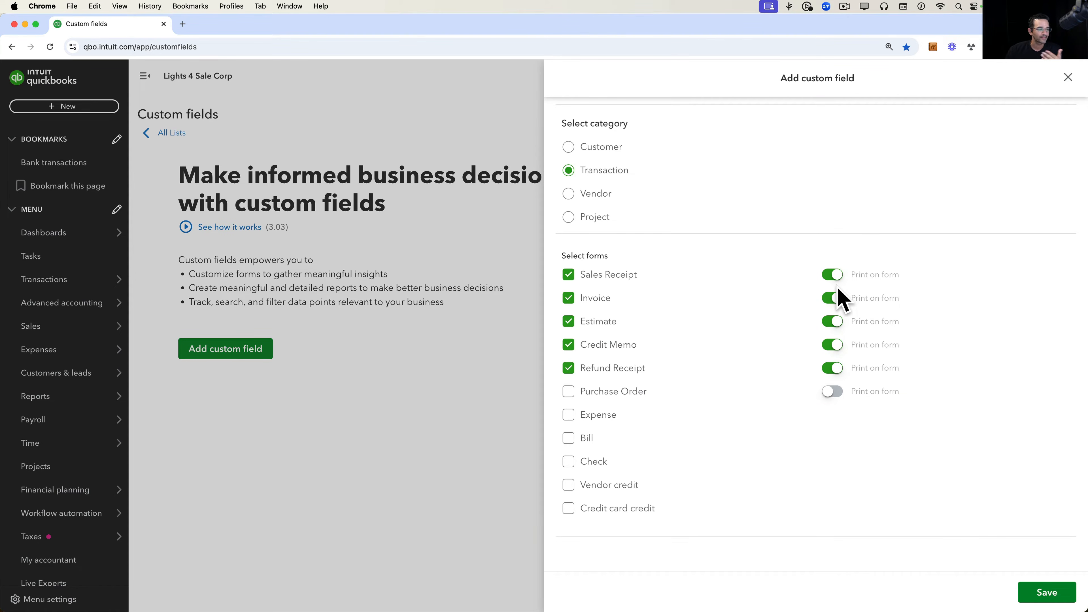
scroll(713, 294, up, 8)
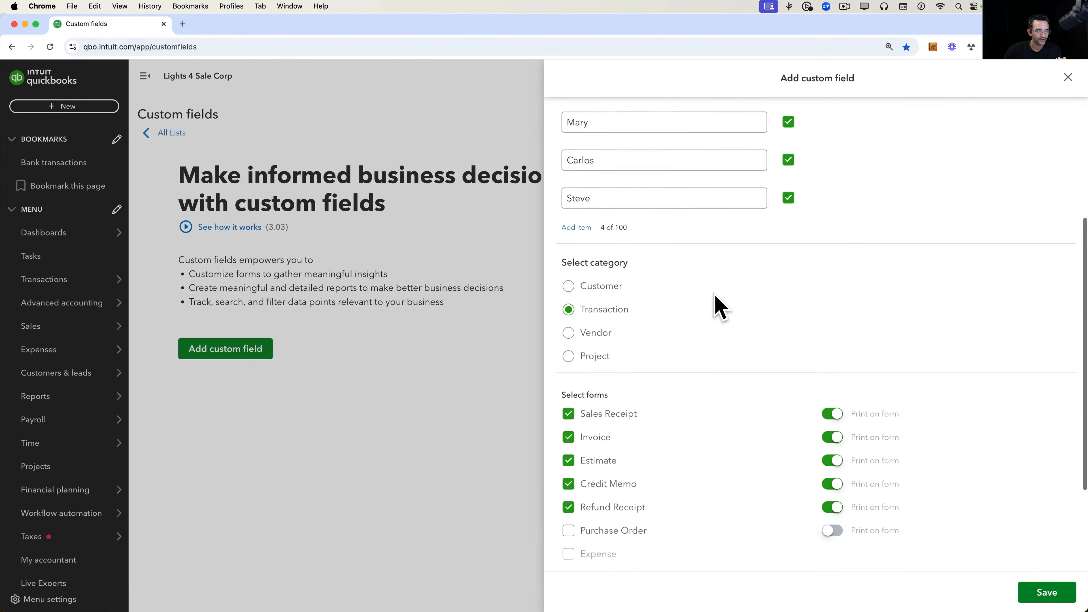
scroll(713, 294, down, 7)
click(1046, 593)
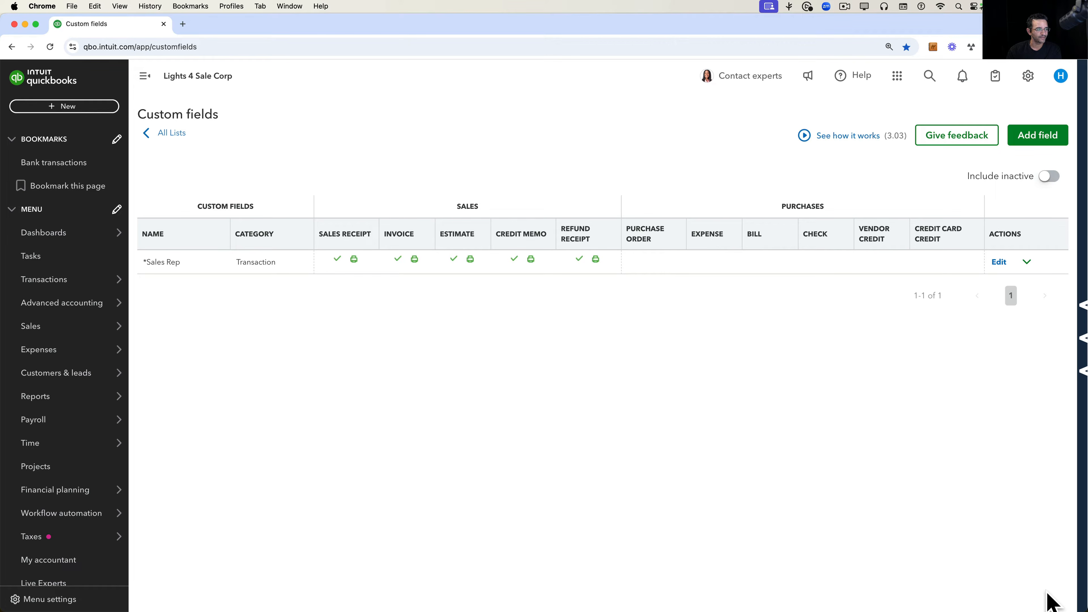
Add a second custom field named Project Date with the Date data type and the Transaction category.
click(1038, 136)
click(593, 187)
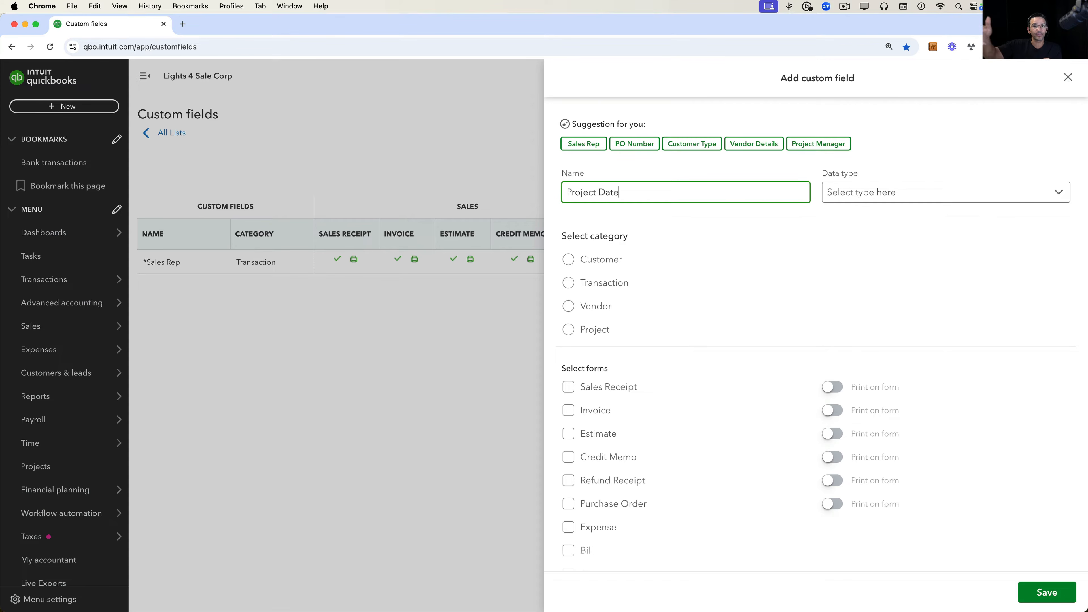
click(865, 200)
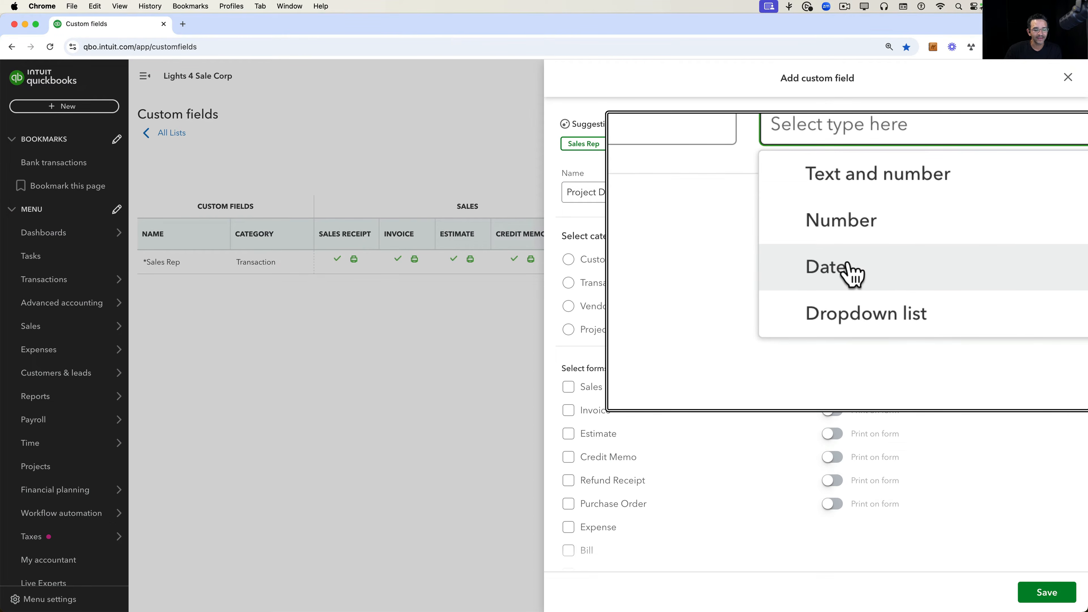
click(869, 272)
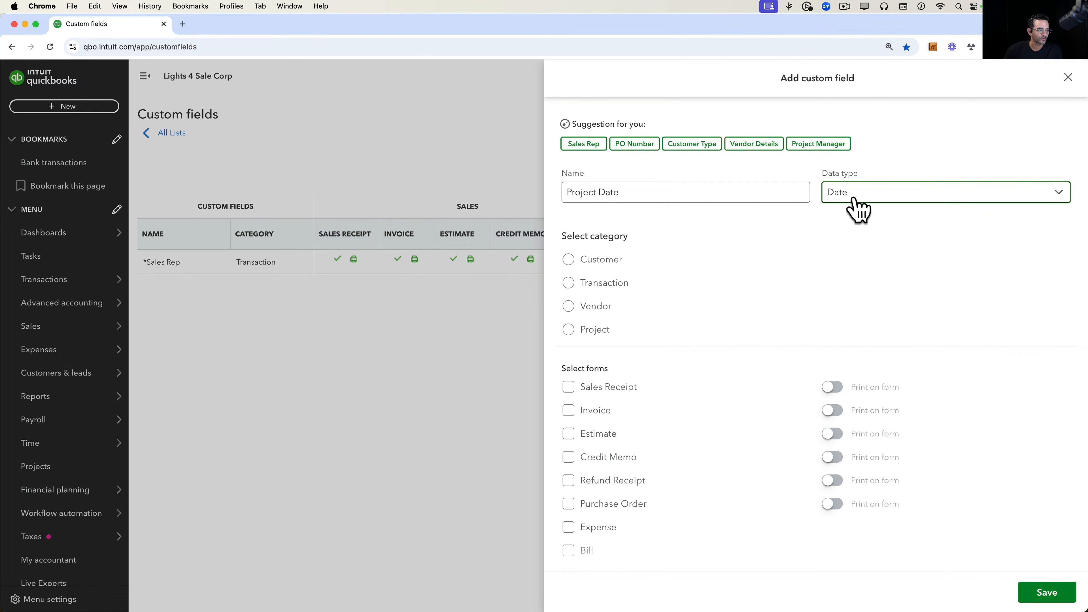
click(593, 289)
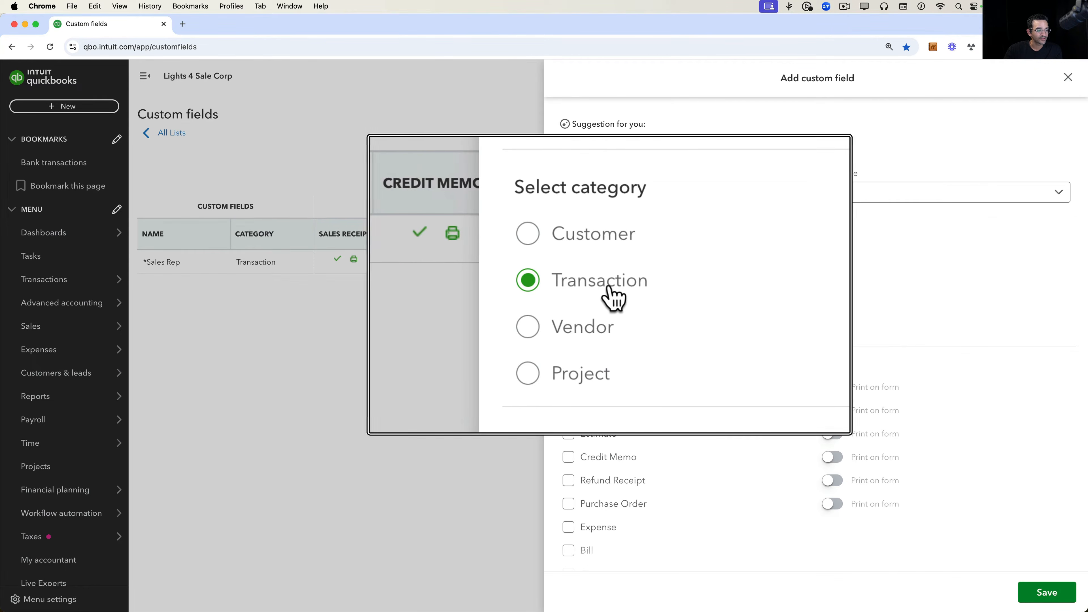
Enable the Project Date field on Purchase Order, Expense, Bill, Check, Vendor credit and Credit card credit forms, and save it.
scroll(613, 342, down, 3)
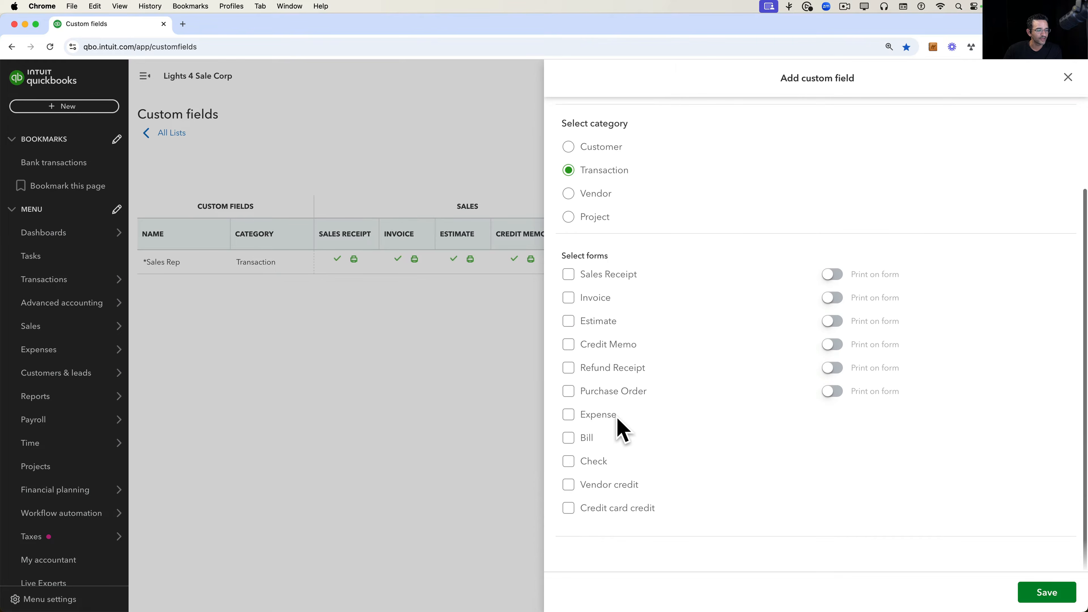
click(570, 393)
click(569, 415)
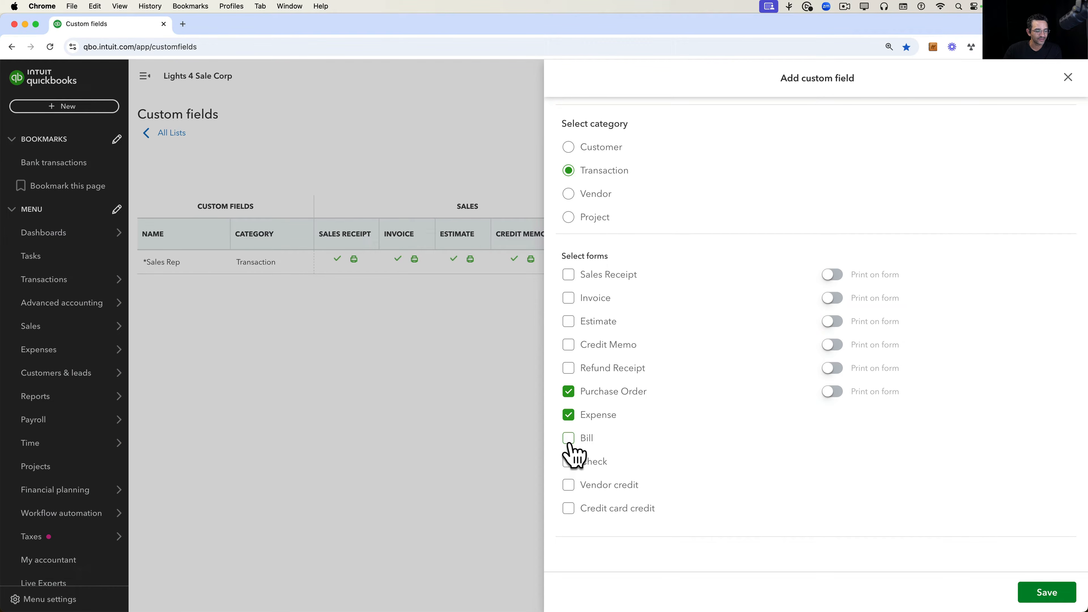
click(570, 437)
click(569, 461)
click(570, 486)
click(570, 510)
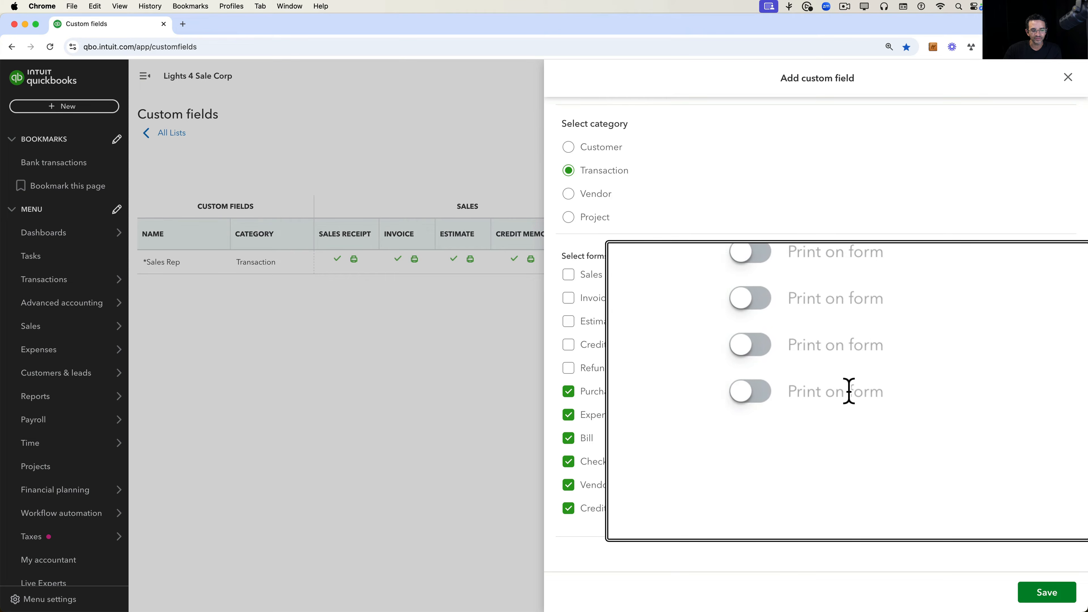
click(1045, 592)
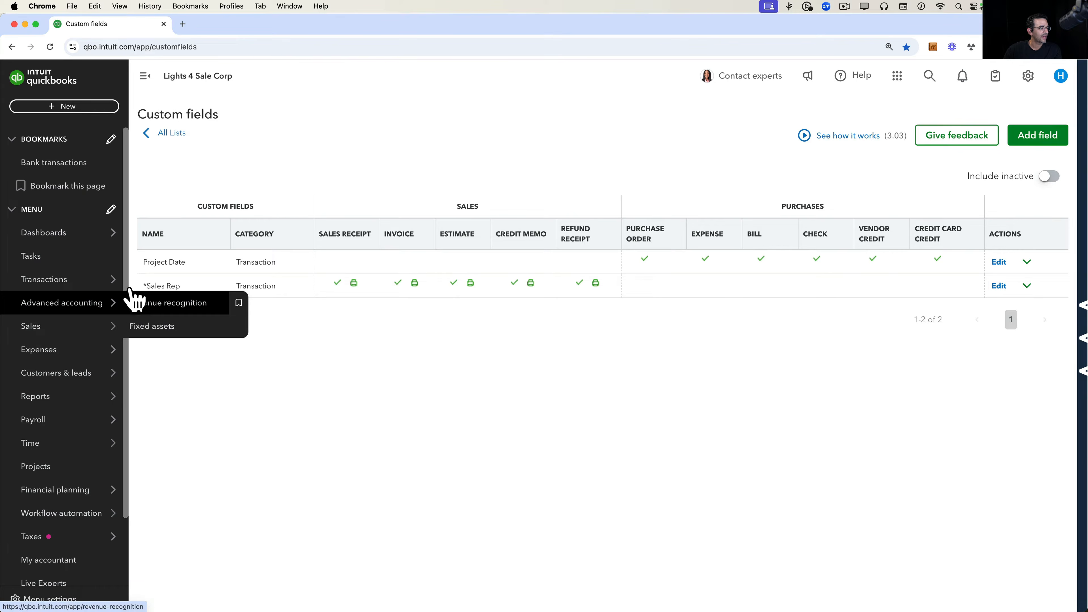
Rename the Project Date custom field as *Project Date and save it.
click(1000, 261)
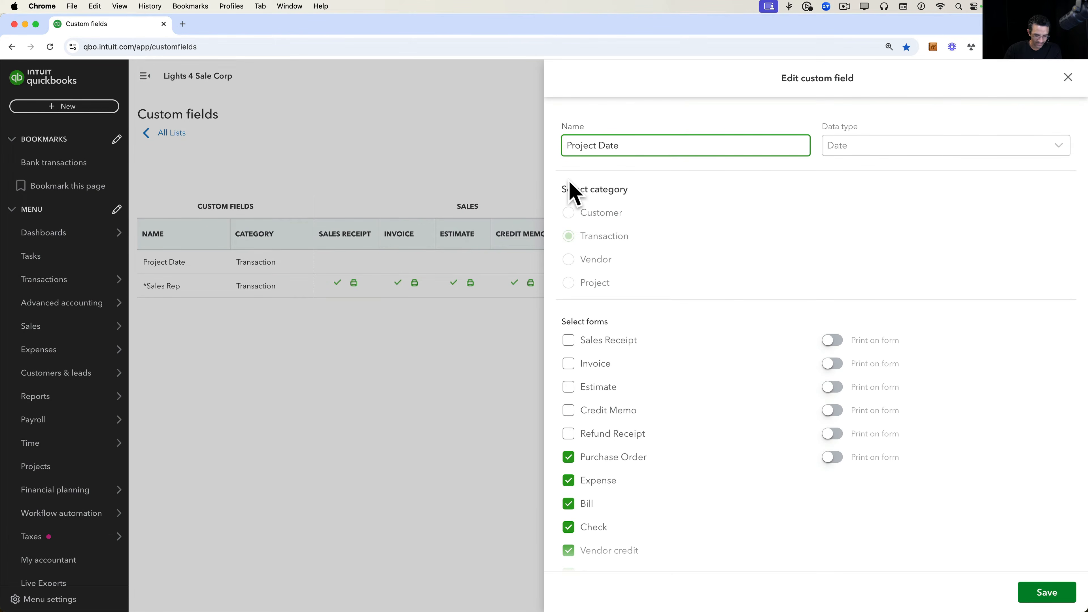
text(*)
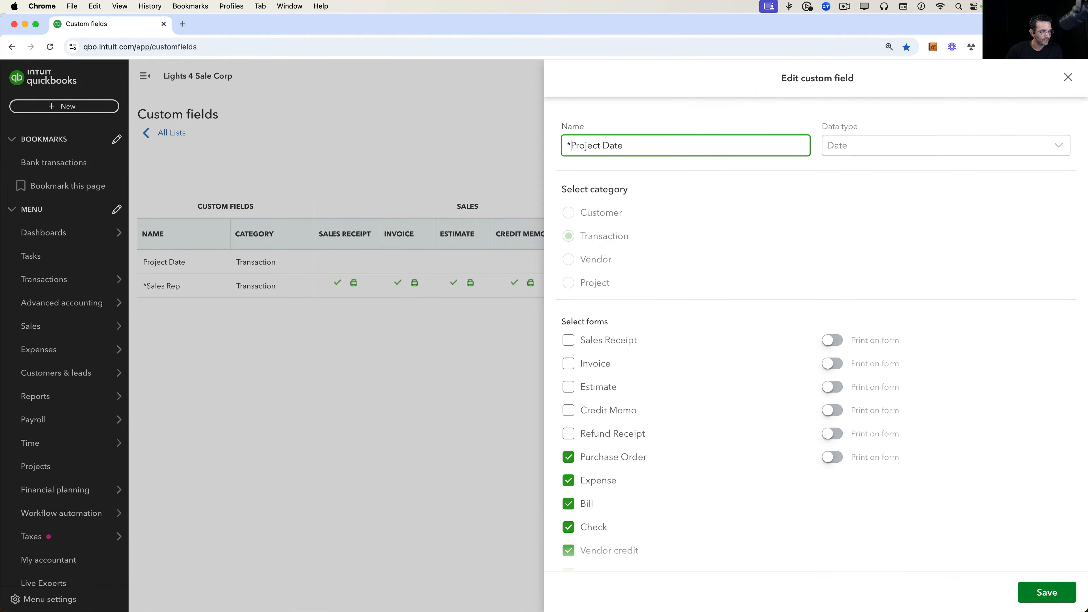
click(1041, 597)
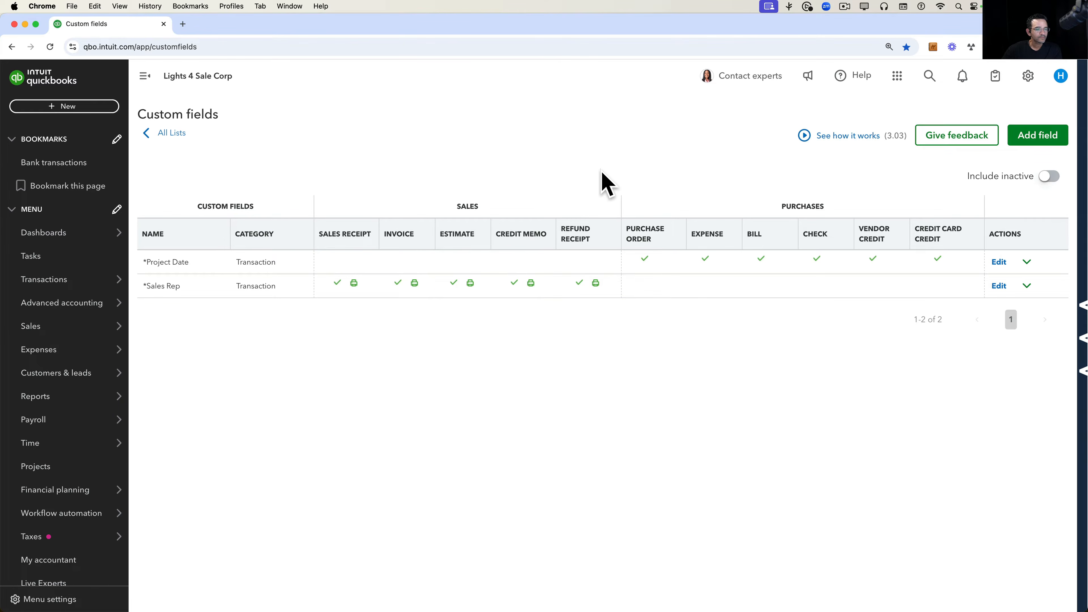
Add a custom field named *Nickname (Preferred Name to Call them) with the Customer category and the Text and number data type.
click(1041, 136)
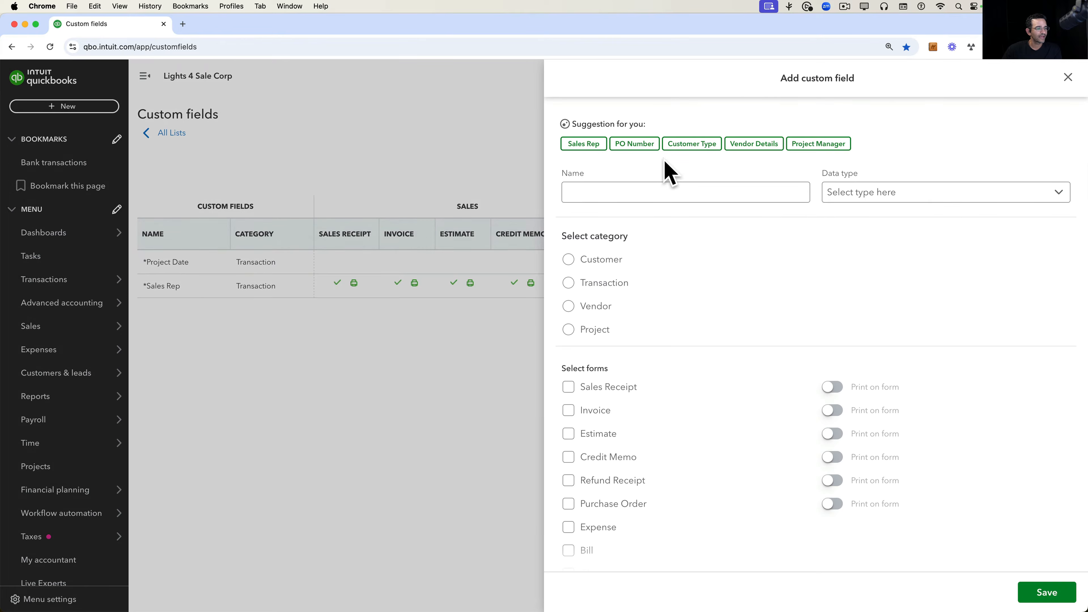
click(573, 262)
click(678, 199)
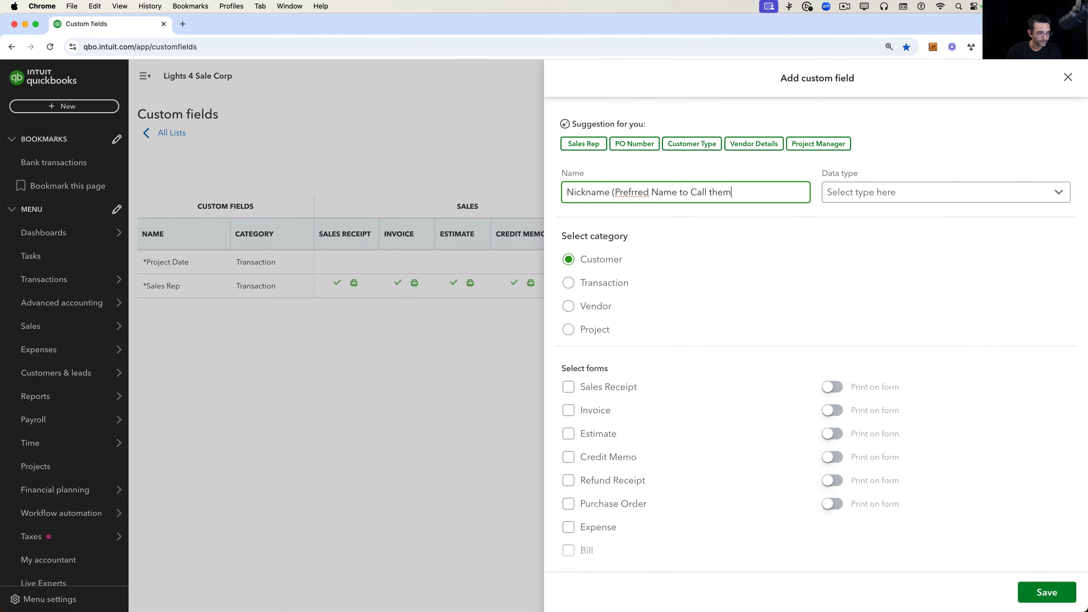
right_click(640, 195)
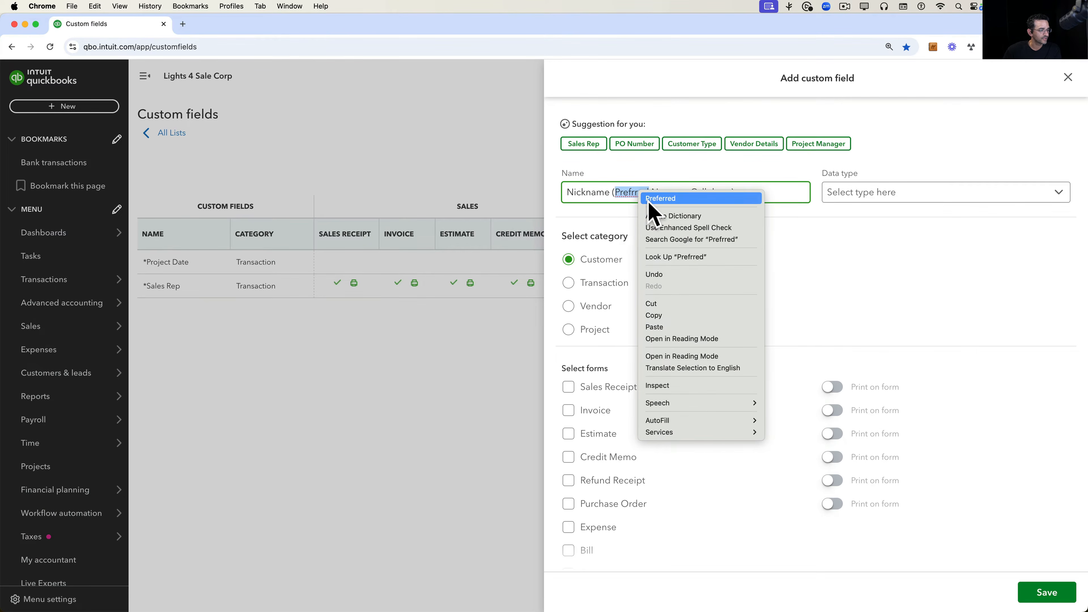
click(651, 199)
key(super+Left)
text(*)
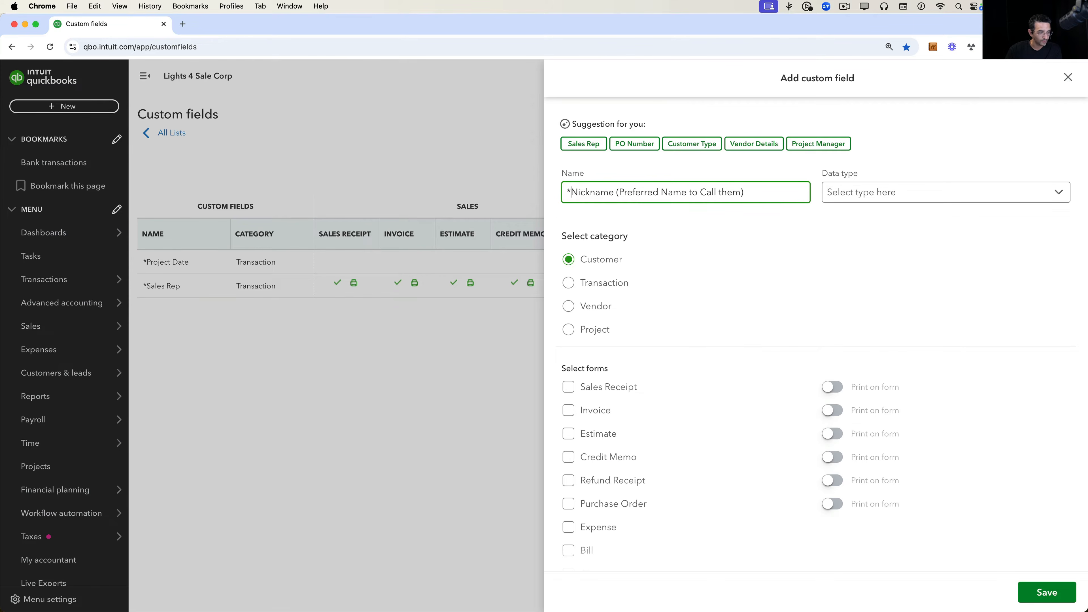
click(878, 195)
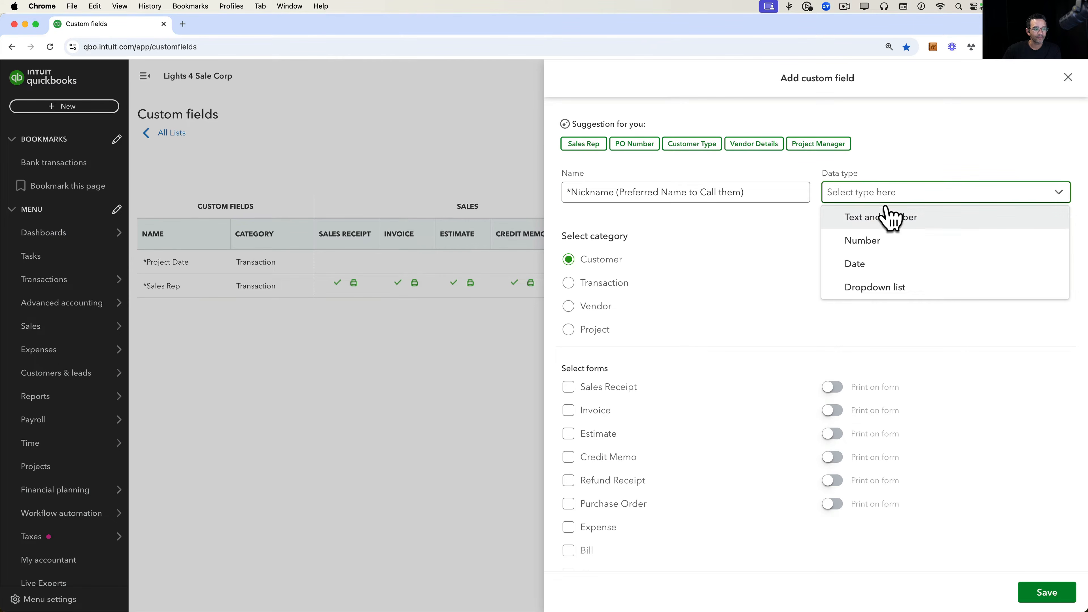
click(884, 219)
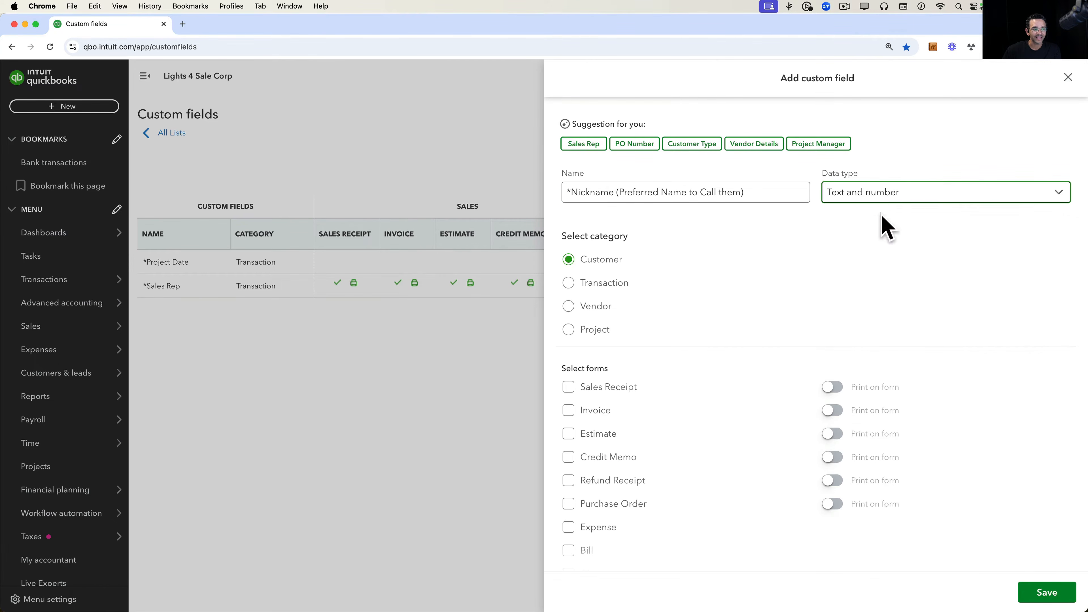
click(905, 203)
click(766, 253)
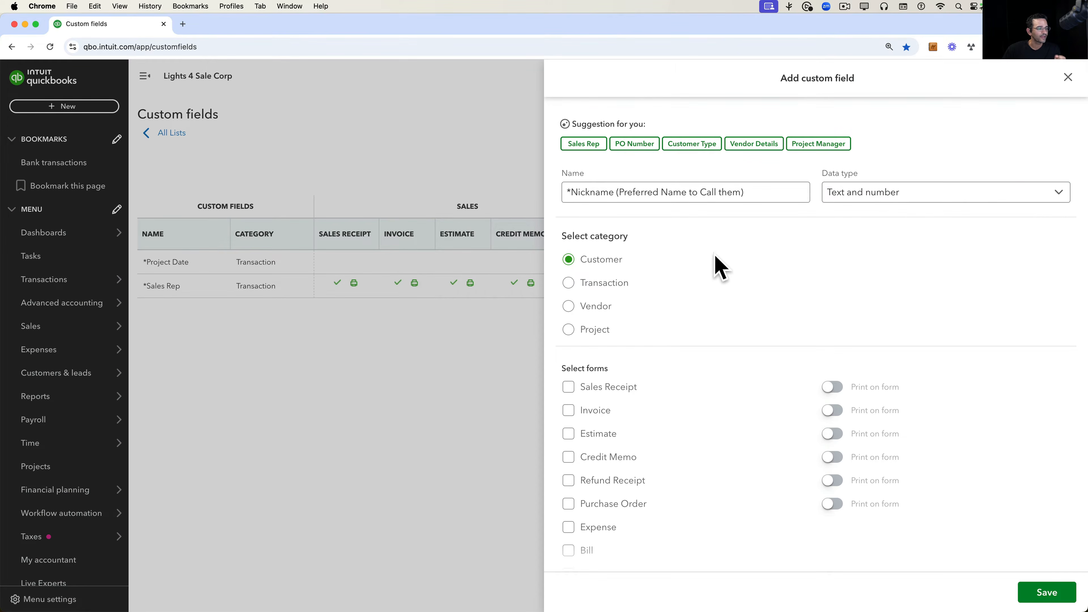
scroll(655, 338, down, 3)
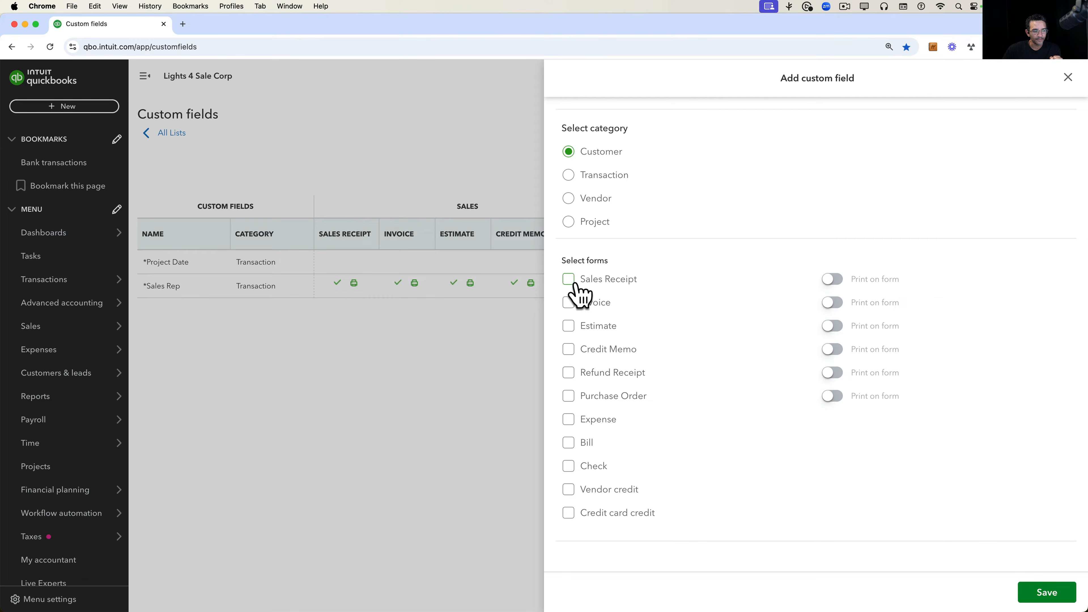
scroll(655, 488, up, 3)
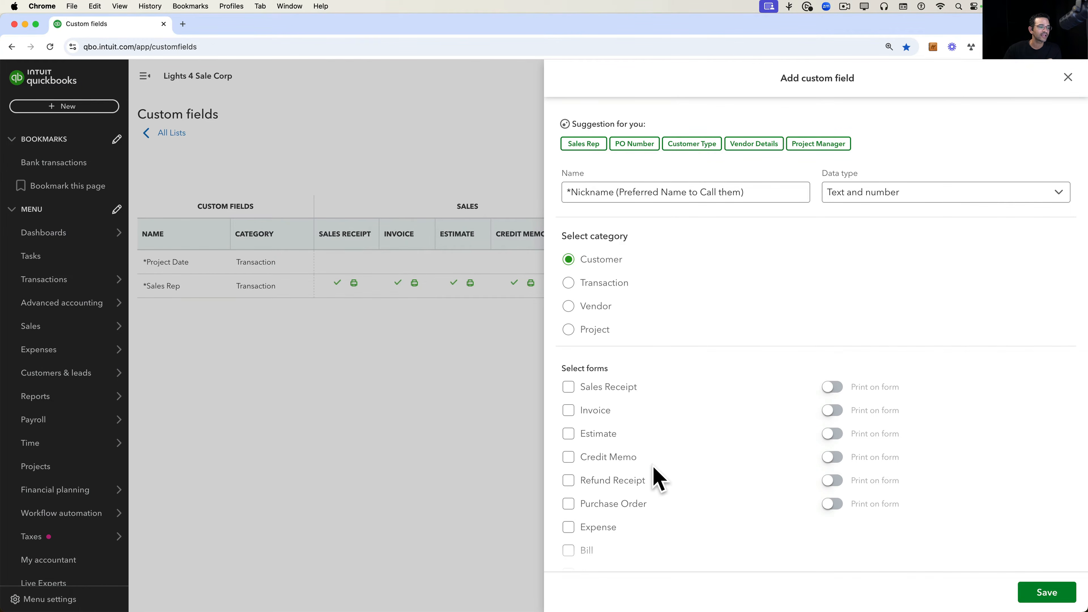
click(587, 308)
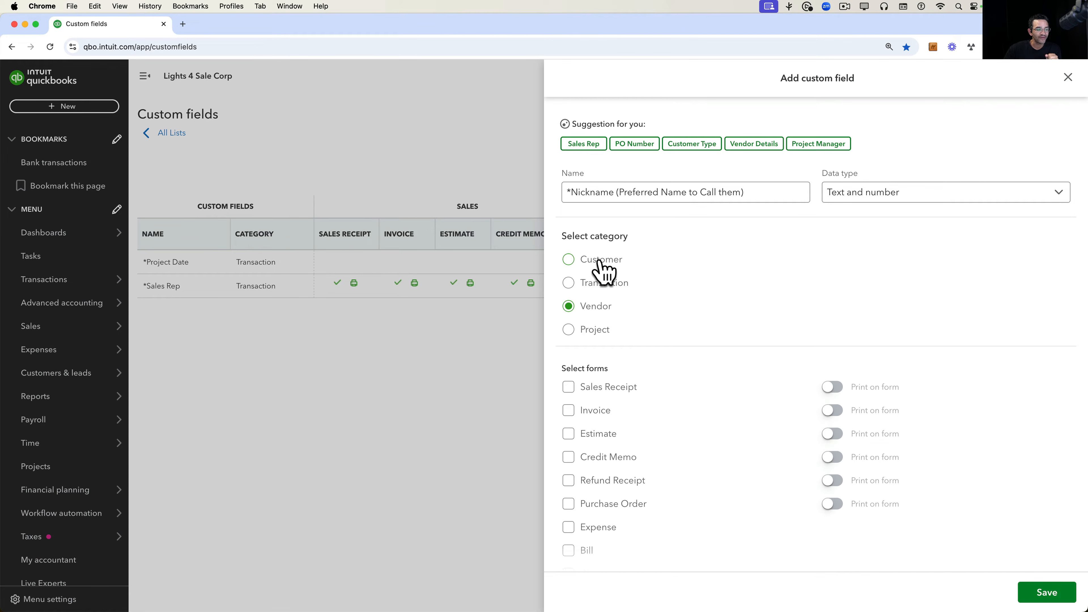
click(601, 262)
click(588, 310)
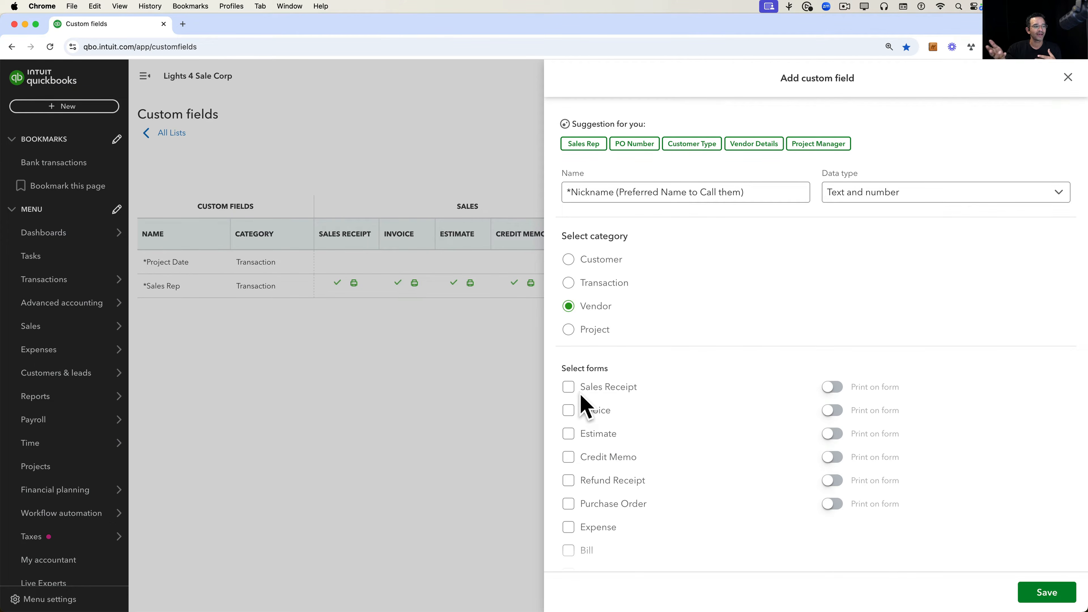
click(590, 261)
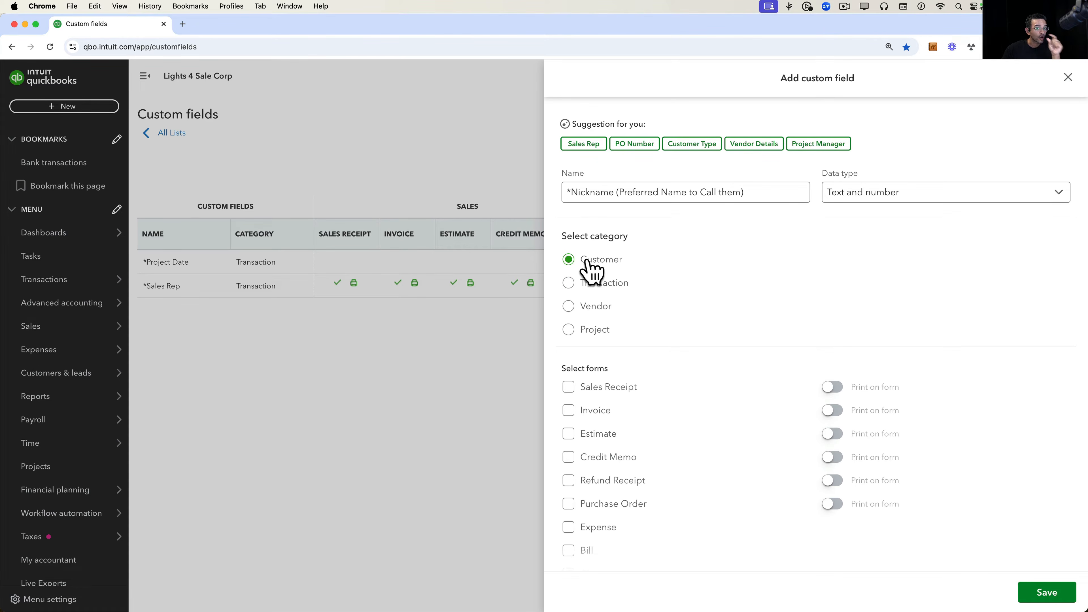
Shorten the customer field's name to *Nickname (Preferred Name) and save the field.
click(575, 192)
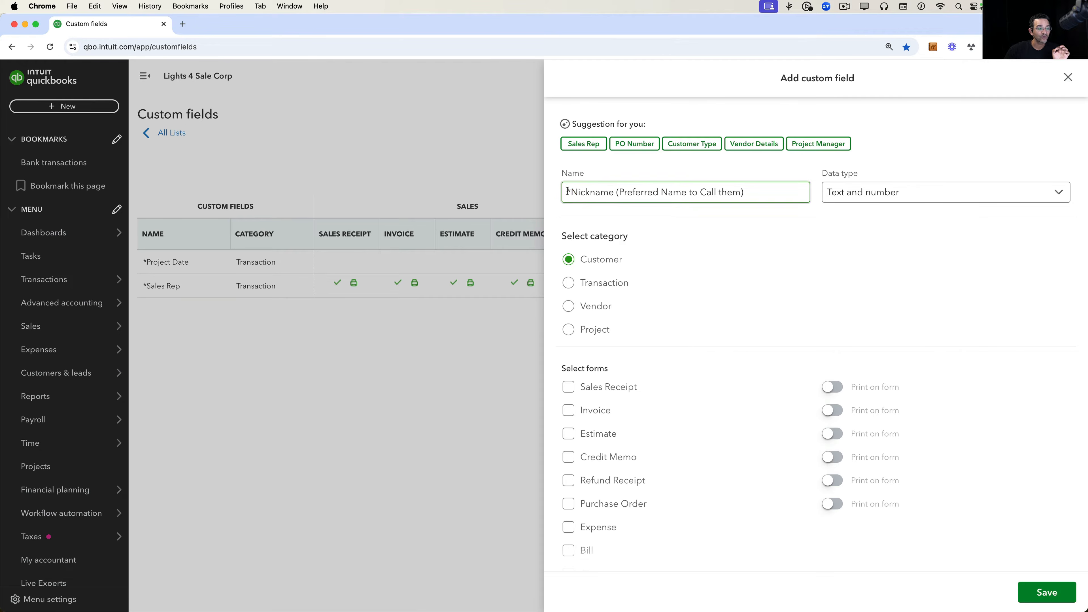
drag(568, 191, 746, 191)
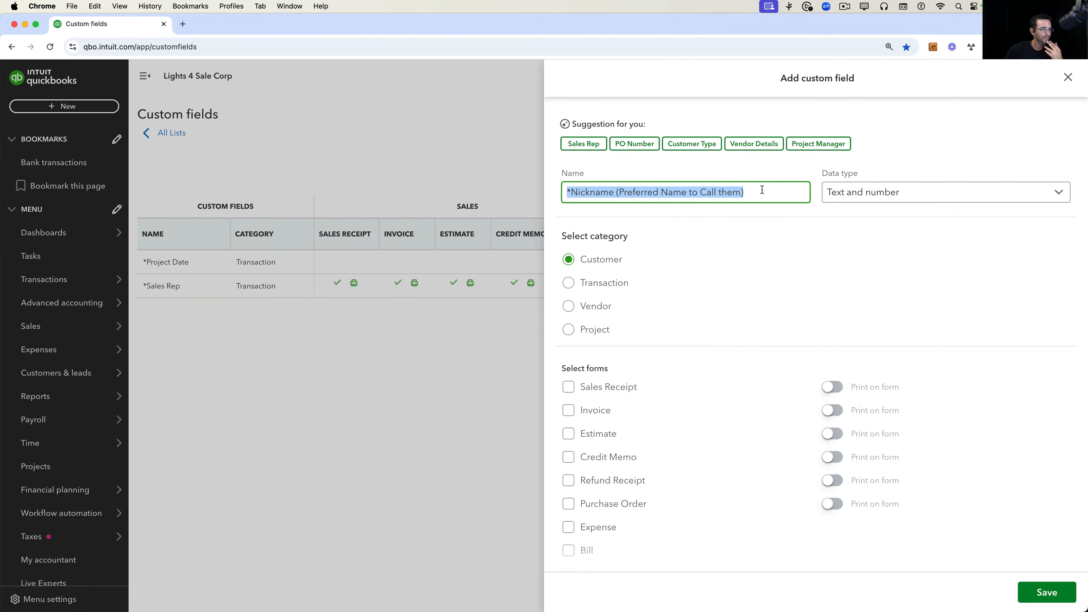
click(1049, 597)
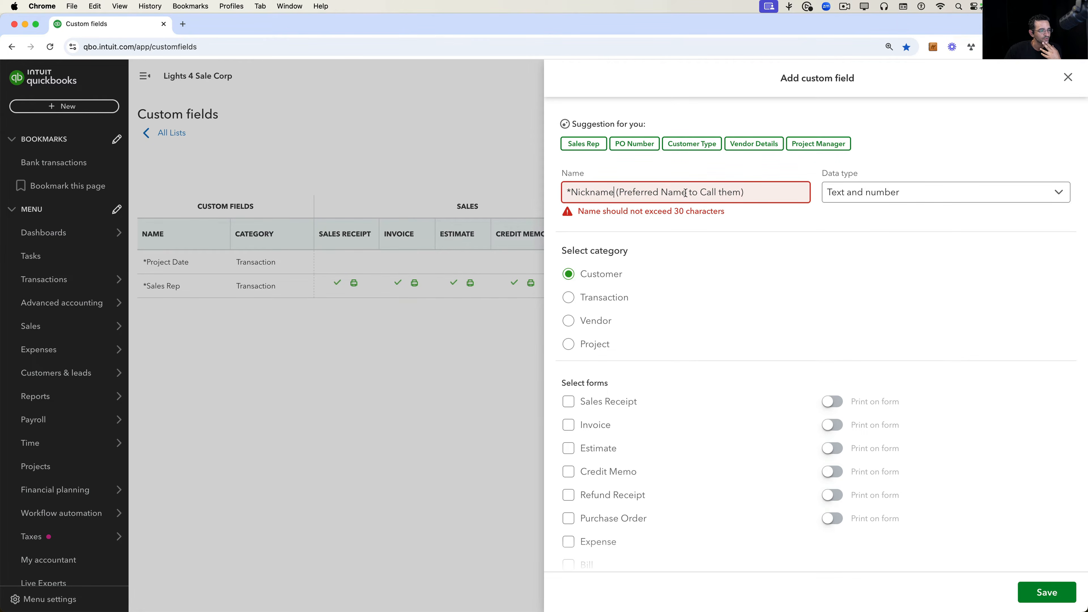
drag(685, 193, 791, 193)
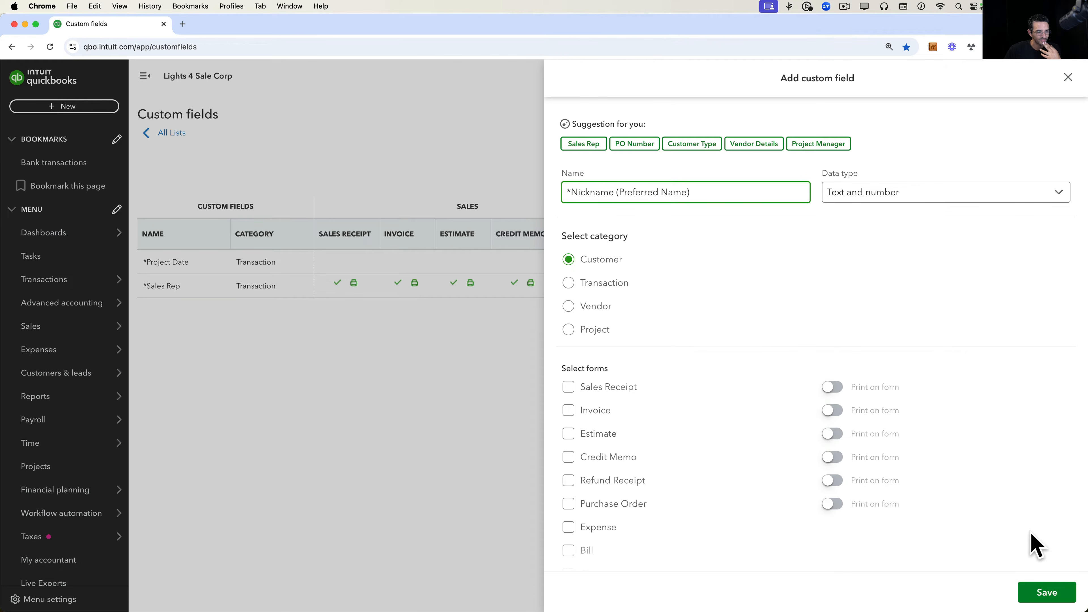
click(1045, 591)
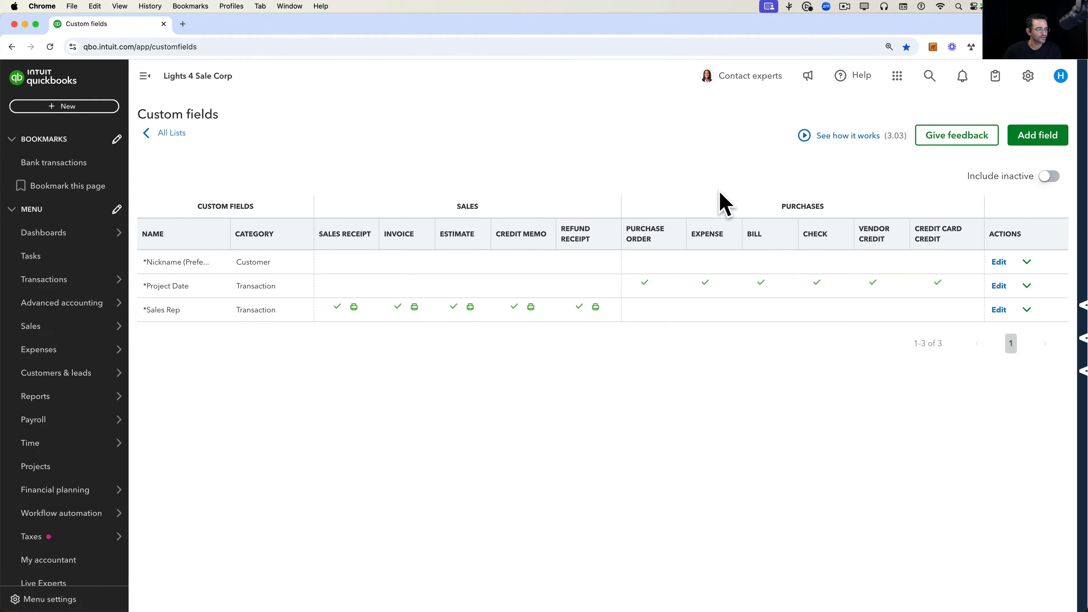
Add a custom field named Internal Costs with the Number data type and the Transaction category.
click(1032, 138)
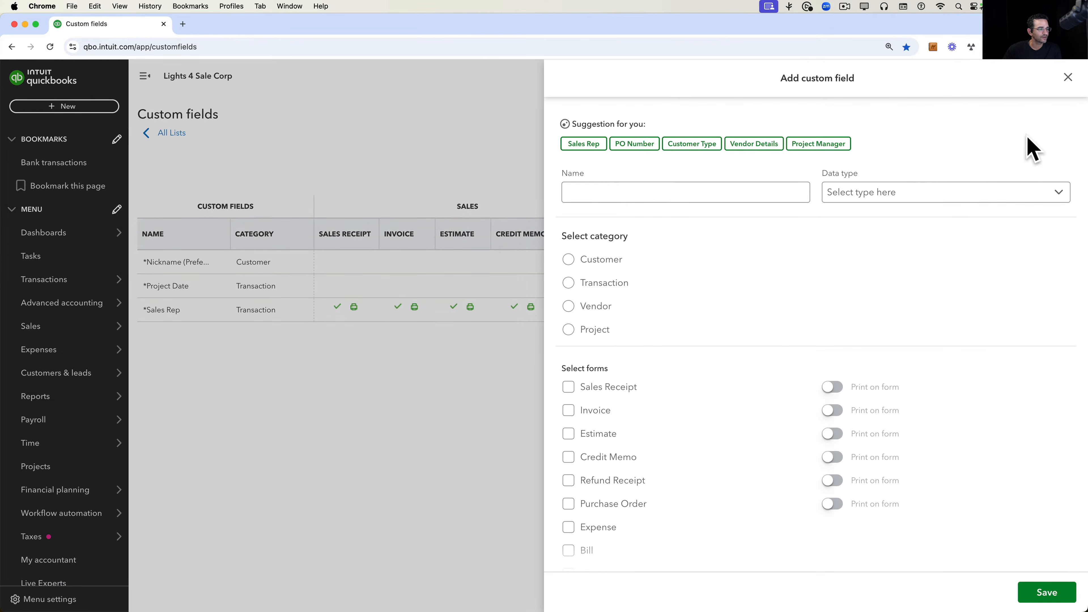
click(876, 194)
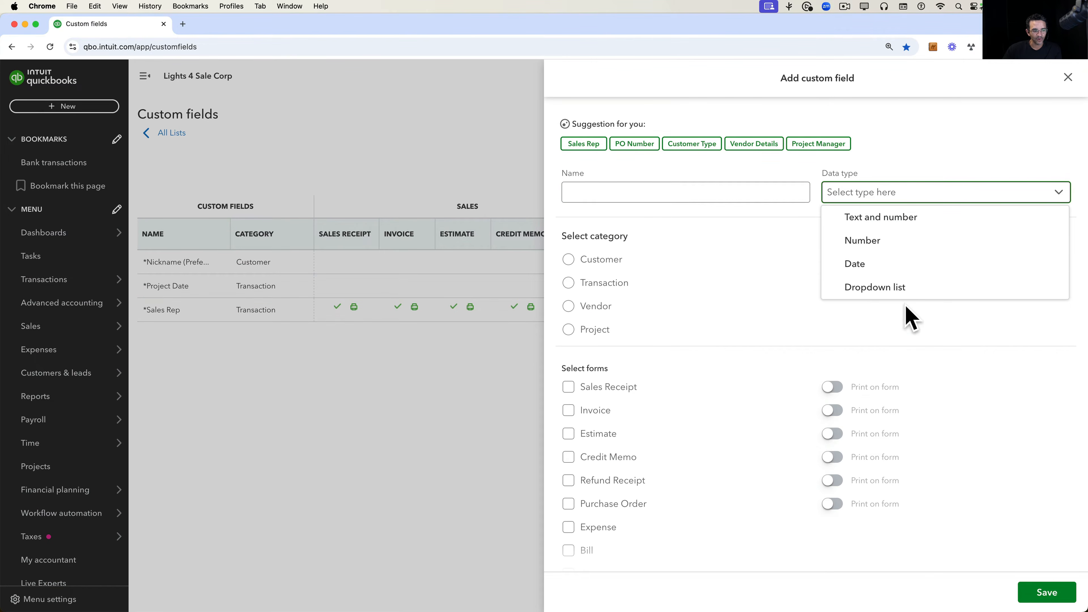
click(873, 243)
click(859, 201)
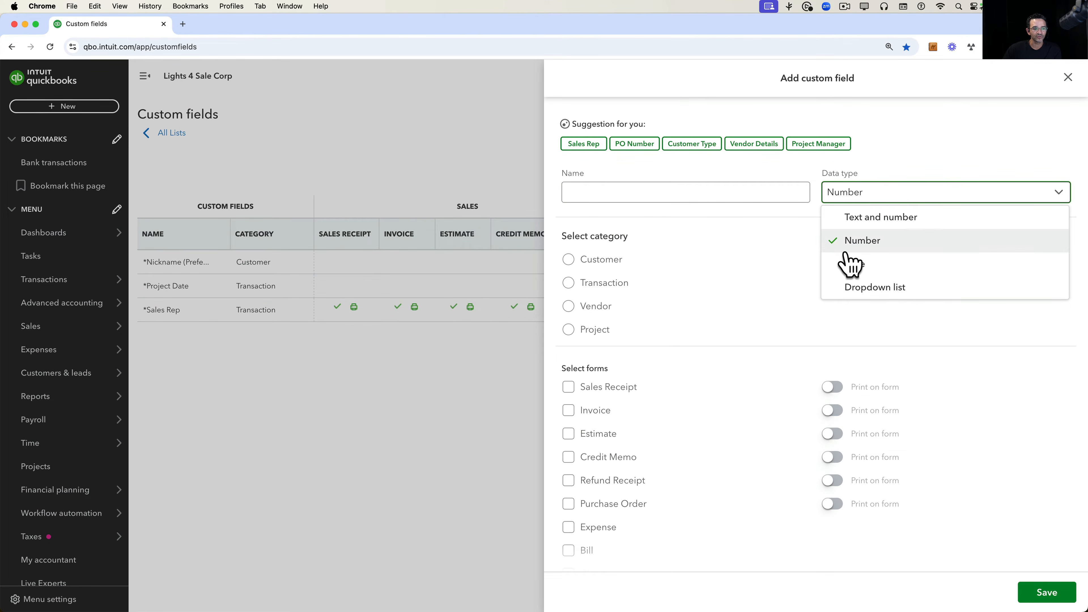
click(610, 192)
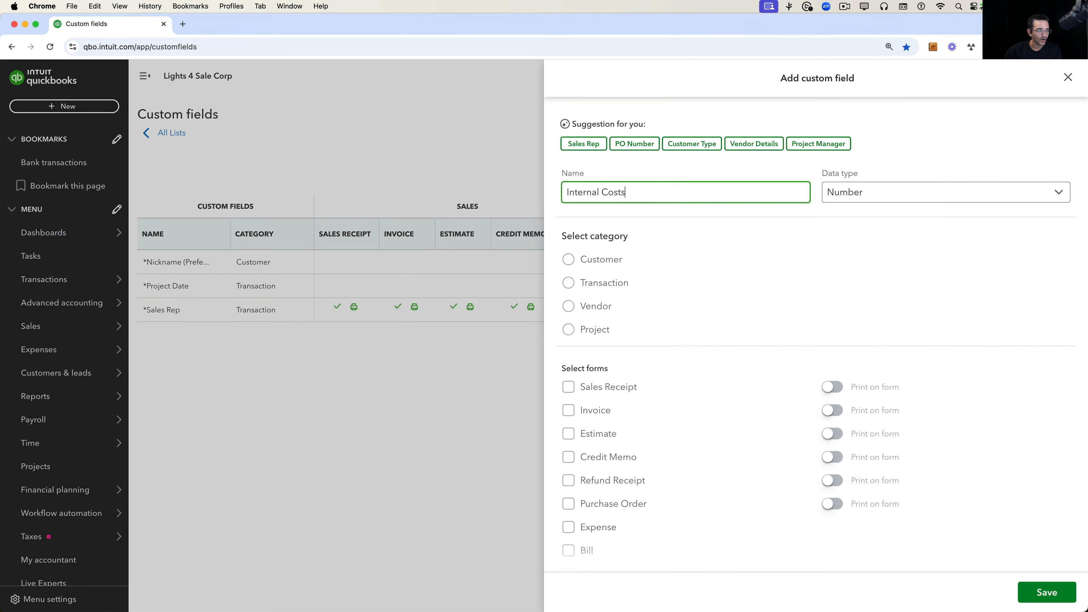
click(568, 285)
Enable the Internal Costs field on the Sales Receipt, Invoice, Estimate, Credit Memo and Refund Receipt forms without printing it.
scroll(656, 408, down, 2)
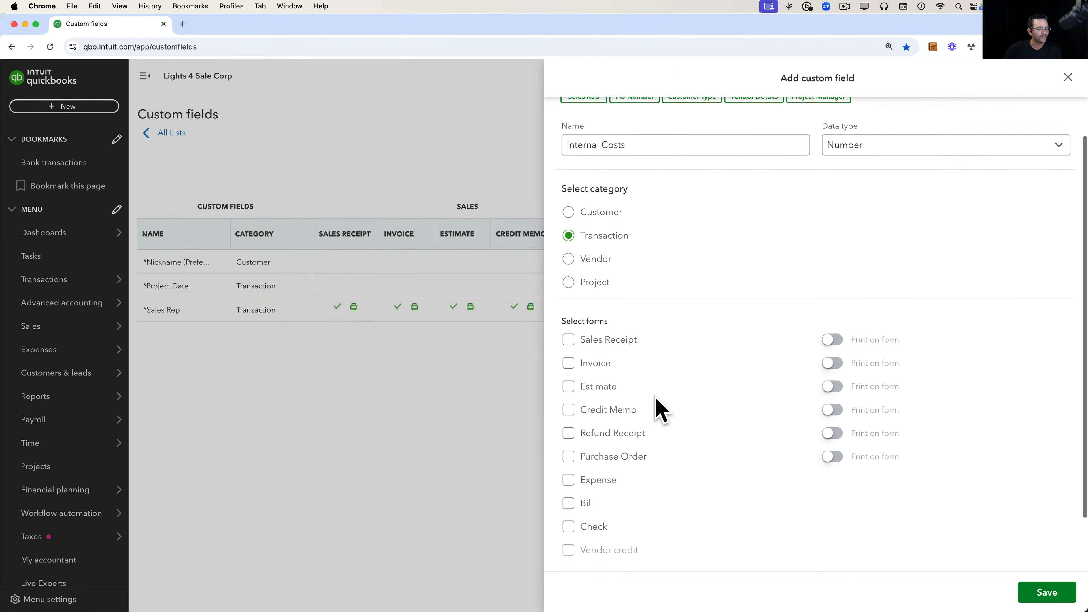
click(570, 333)
click(568, 353)
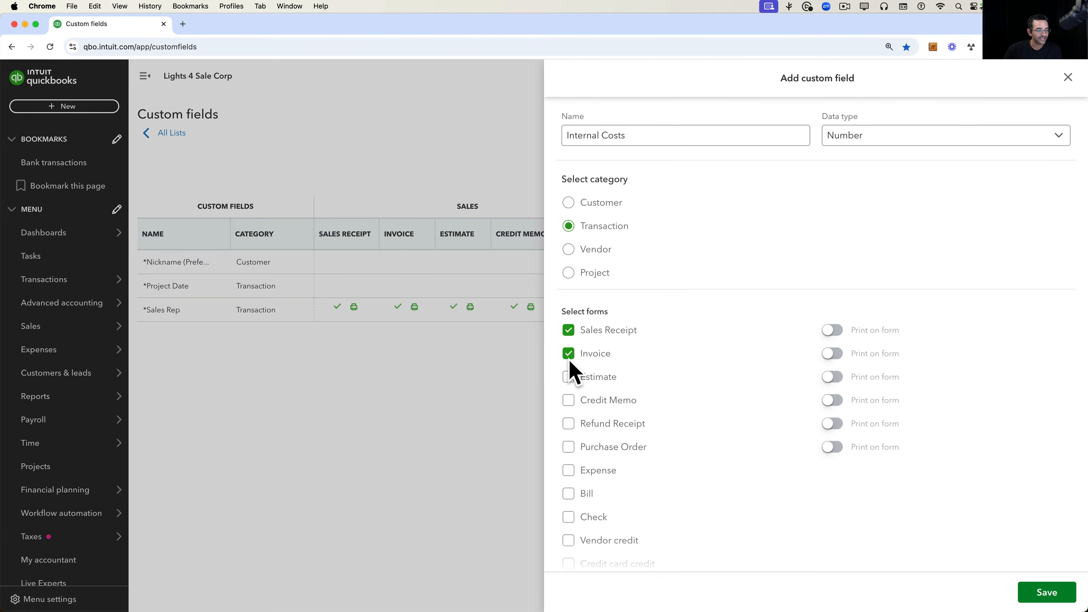
click(568, 377)
click(568, 400)
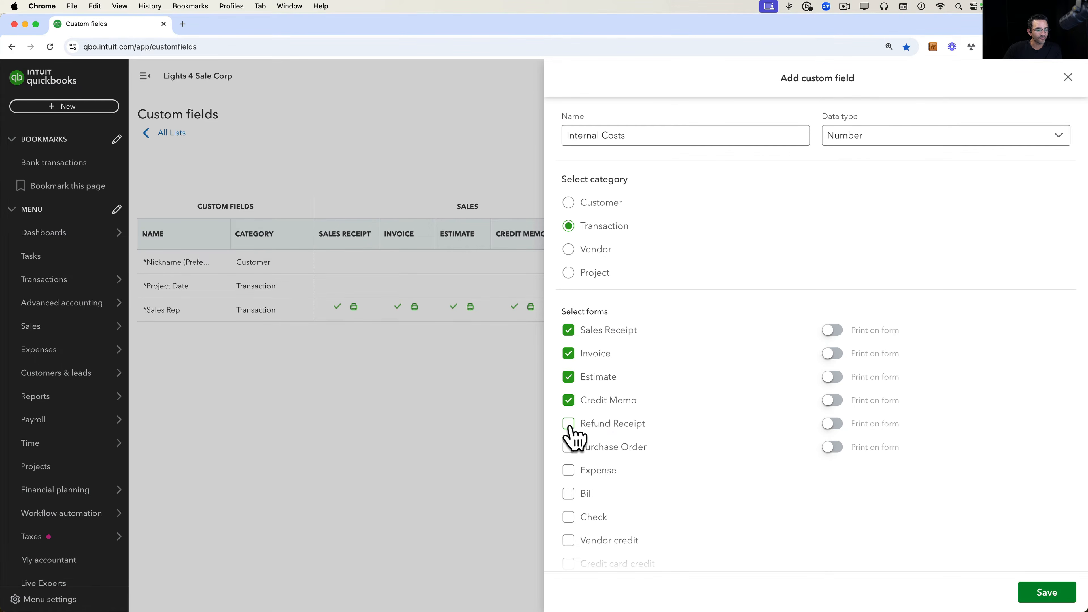
scroll(804, 236, up, 2)
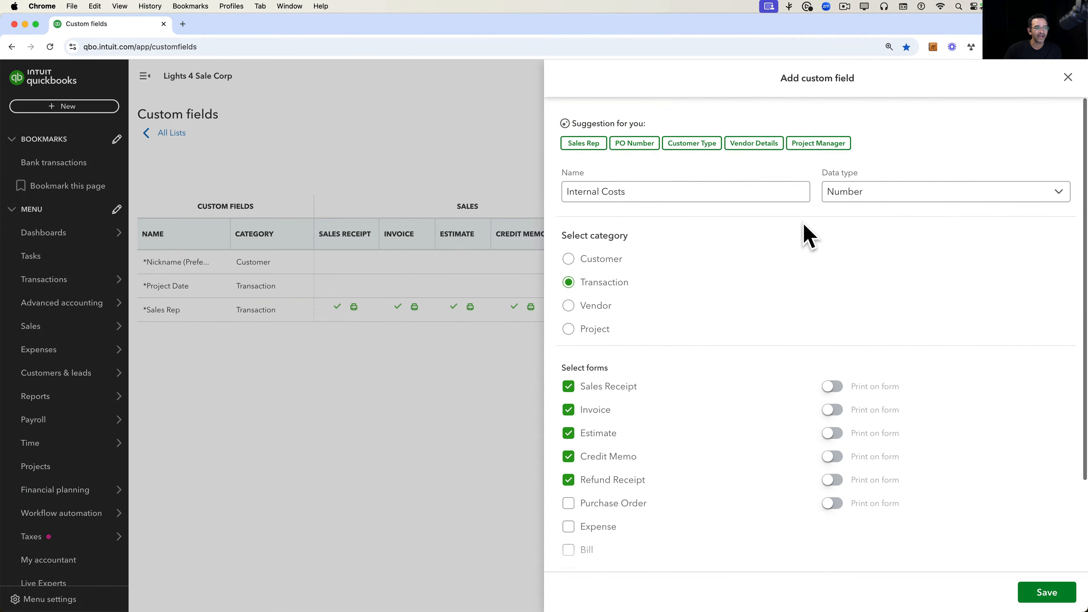
Prefix the Internal Costs name with an asterisk, making it *Internal Costs, and save the field.
drag(626, 193, 567, 193)
click(567, 193)
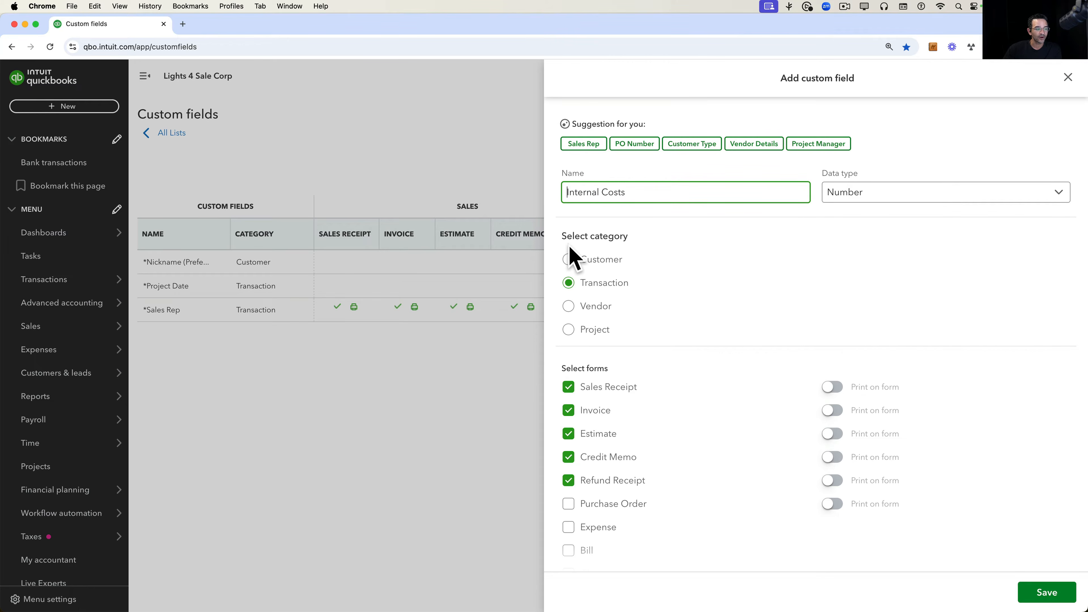
text(*)
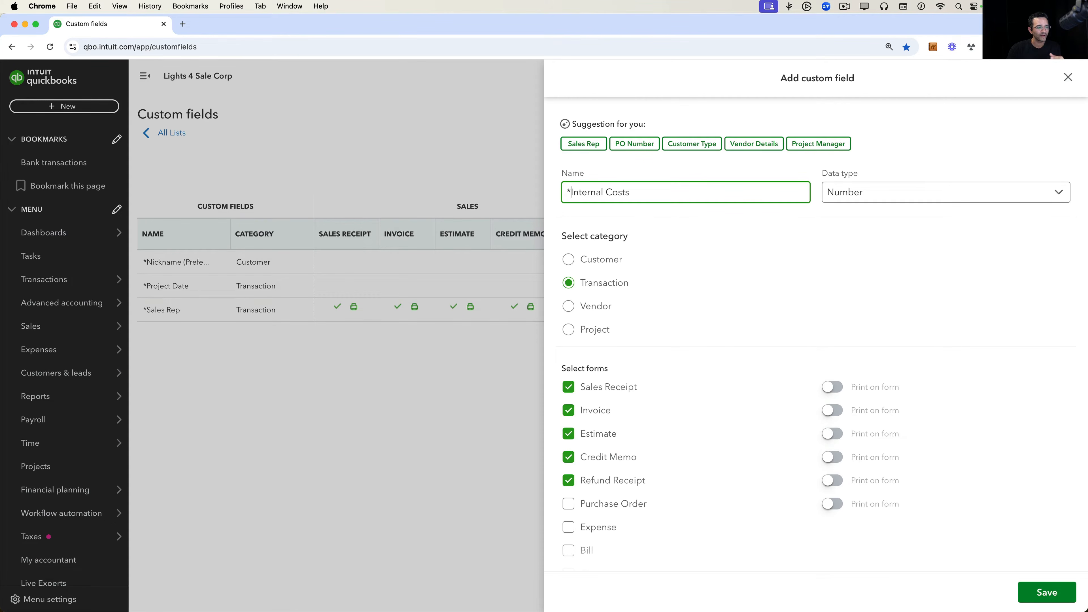
drag(638, 193, 505, 202)
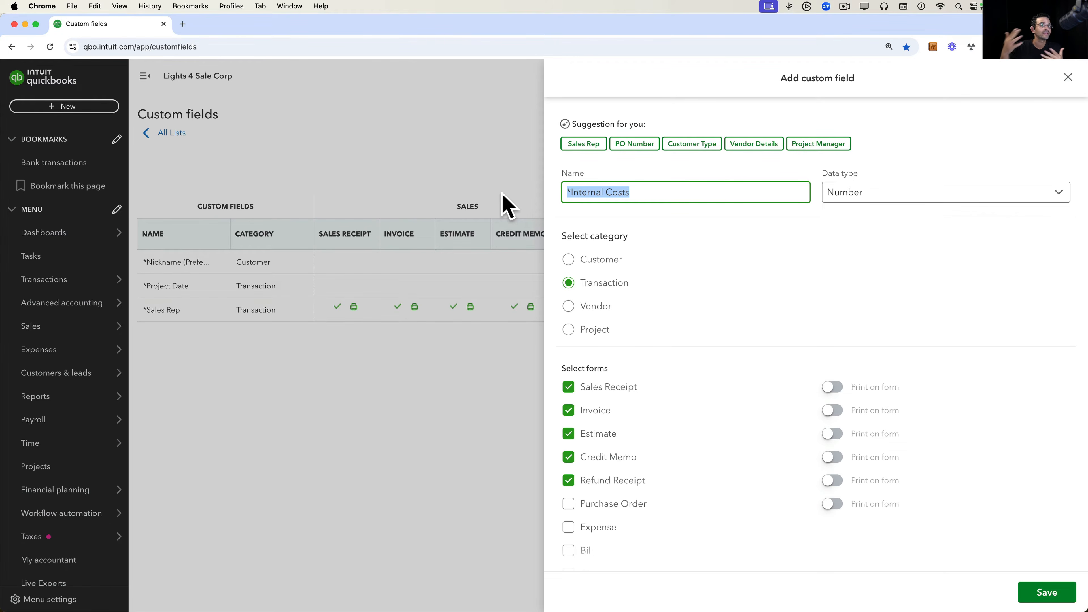
click(1046, 593)
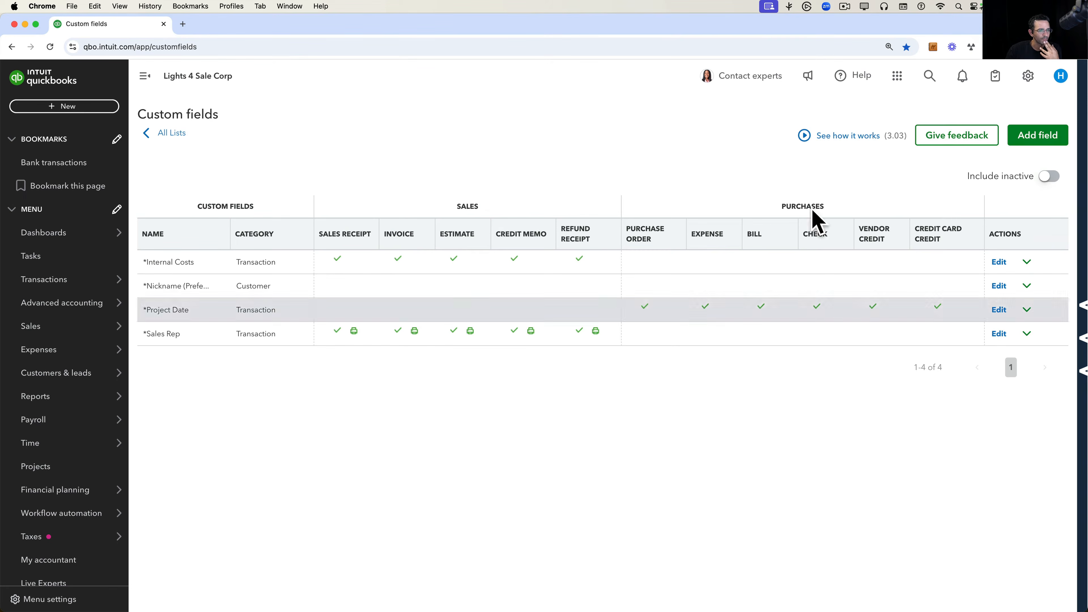
Add a custom field named Vendor Type with the Vendor category and the Dropdown list data type.
click(1044, 136)
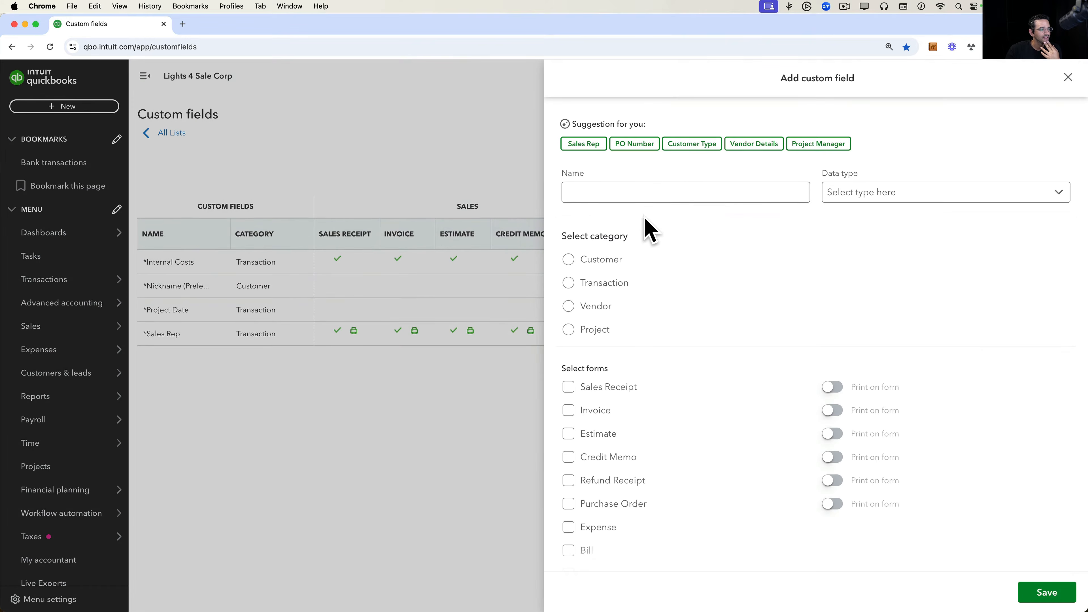
click(612, 194)
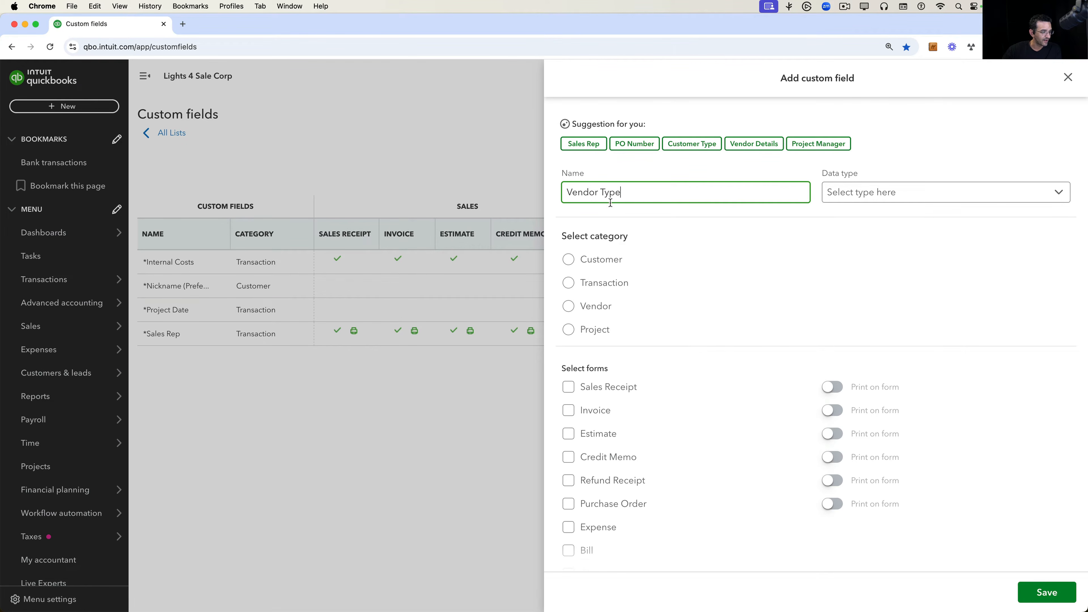
click(590, 306)
click(872, 195)
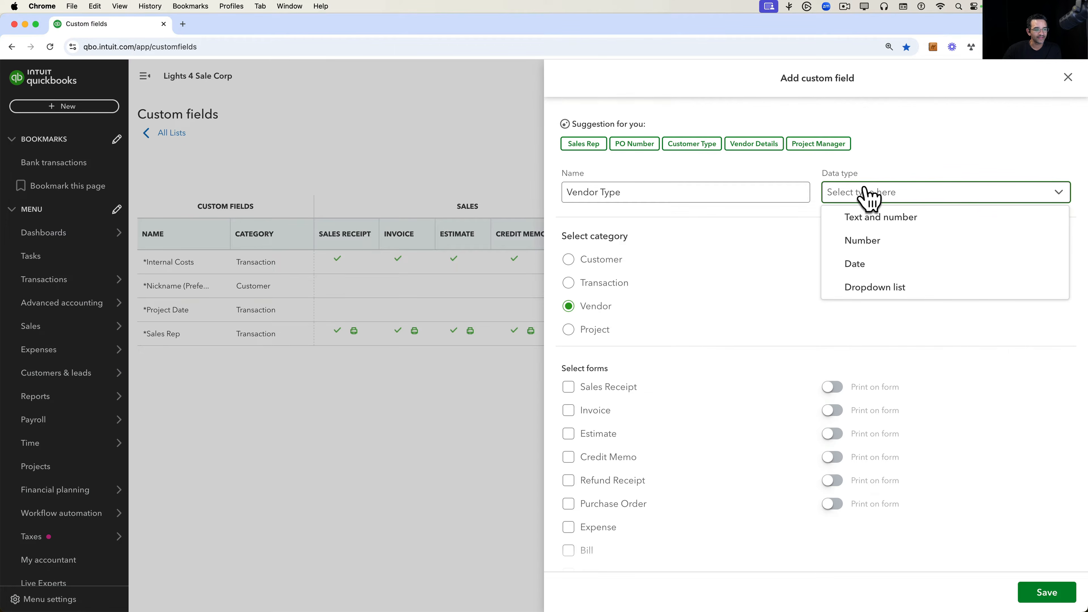
click(872, 288)
Fill the Vendor Type dropdown list with the items Commercial, Institutional and Local.
click(579, 249)
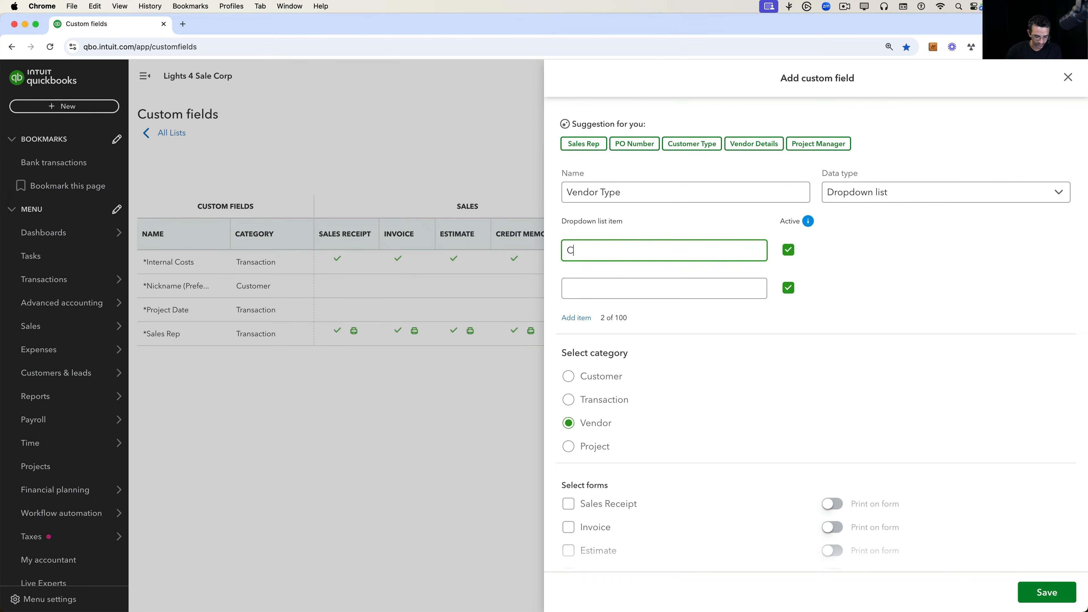
click(598, 290)
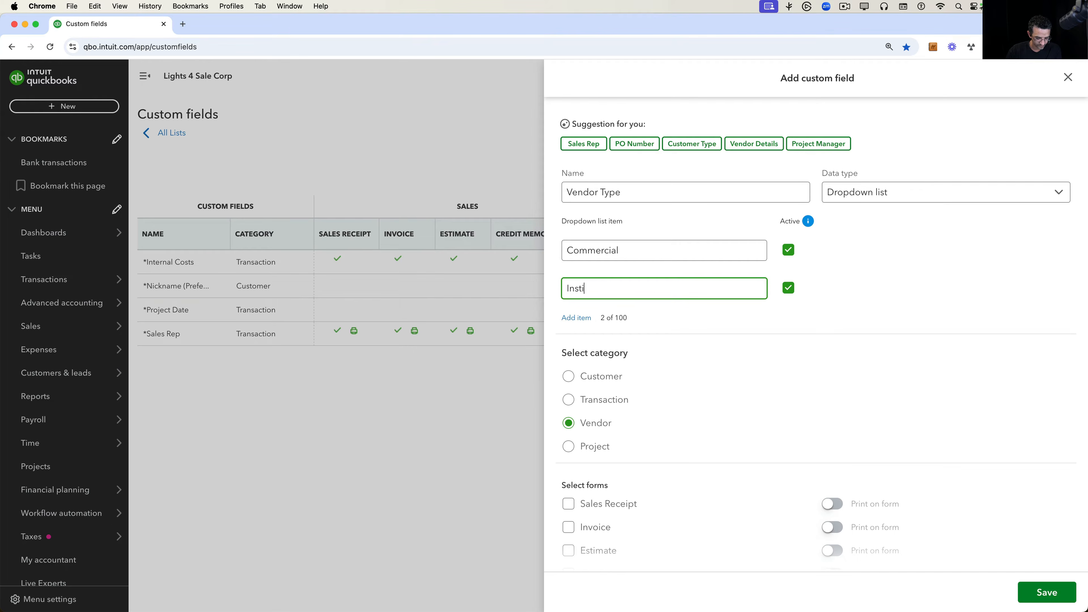
click(576, 318)
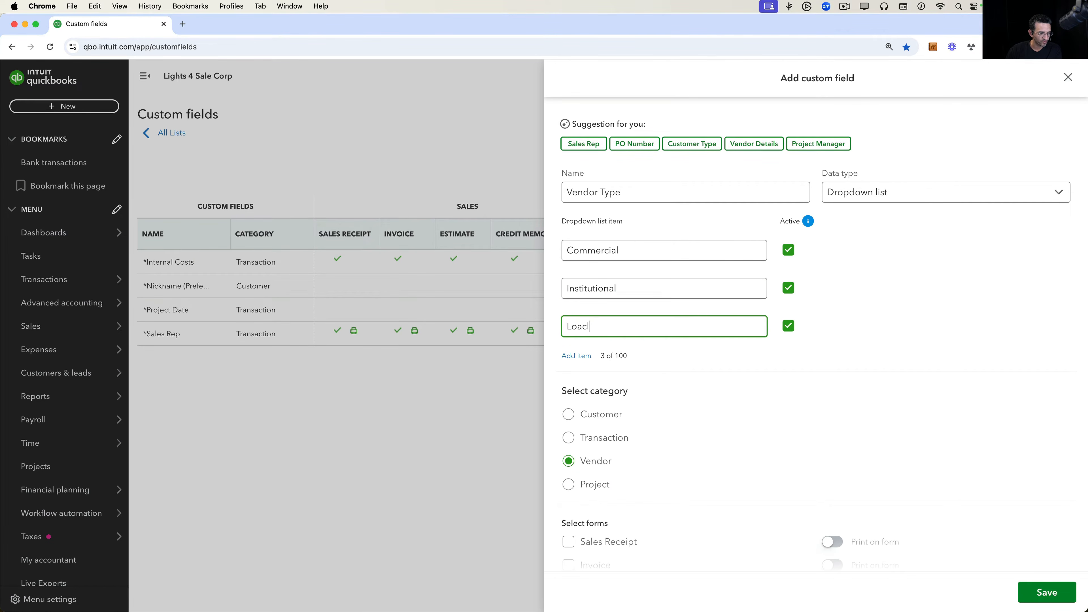
text(Loacl)
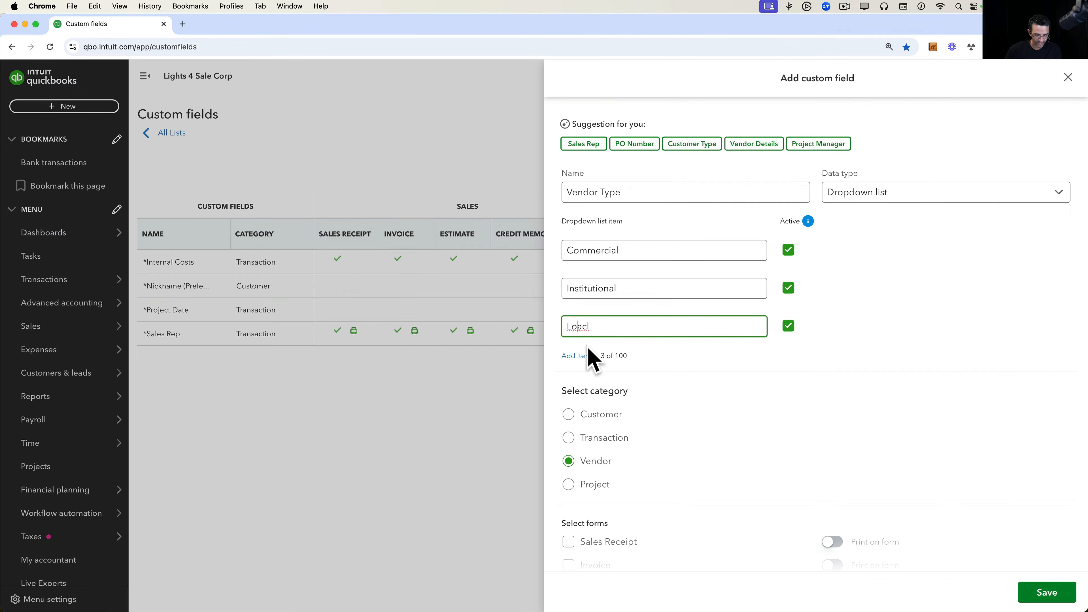
text(c)
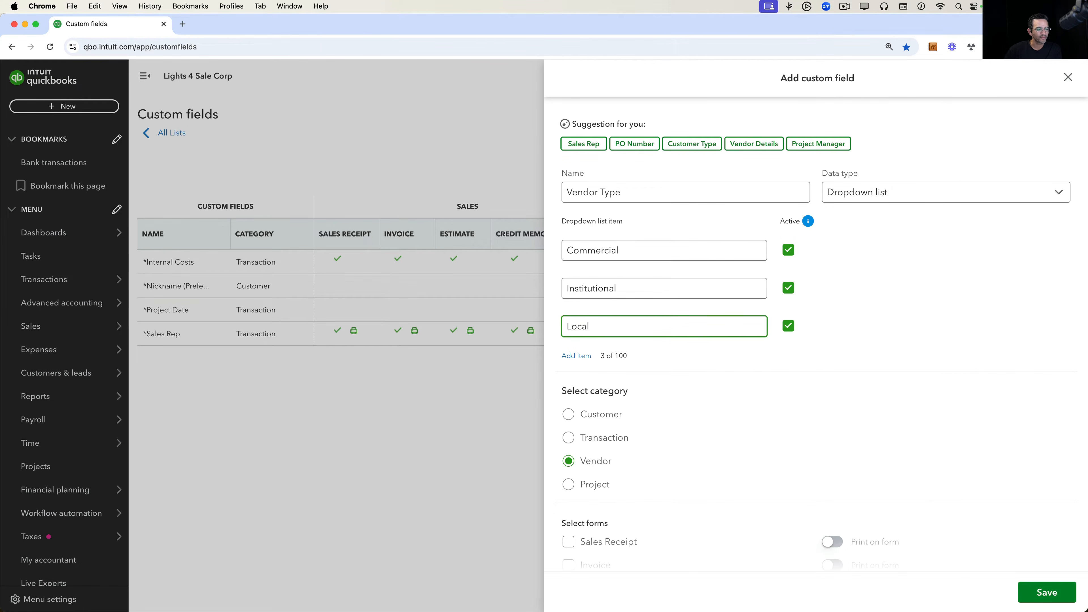
click(871, 391)
click(644, 249)
click(643, 285)
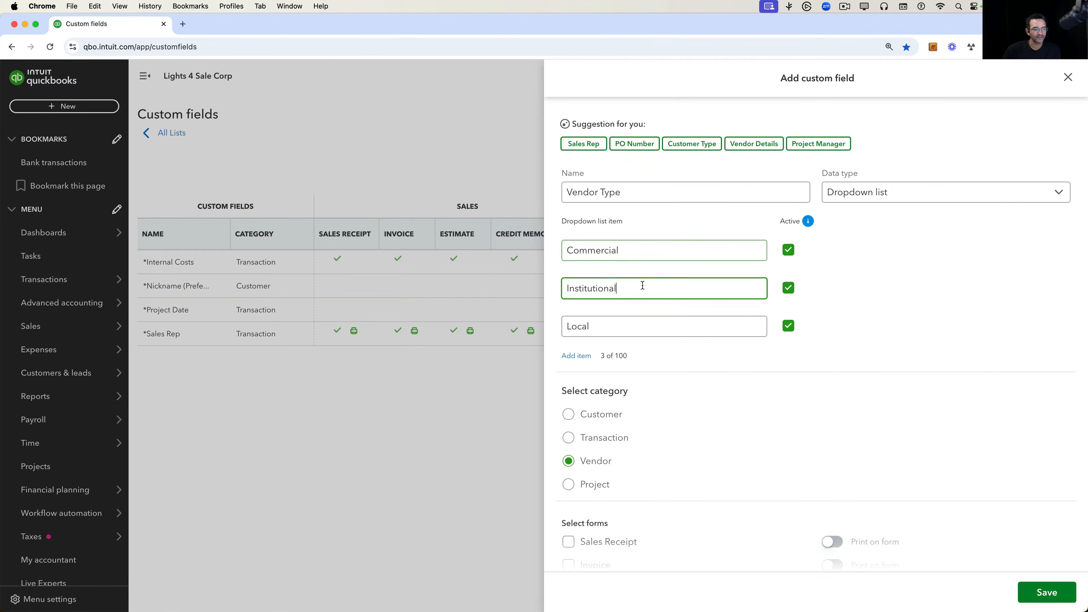
click(621, 326)
click(641, 252)
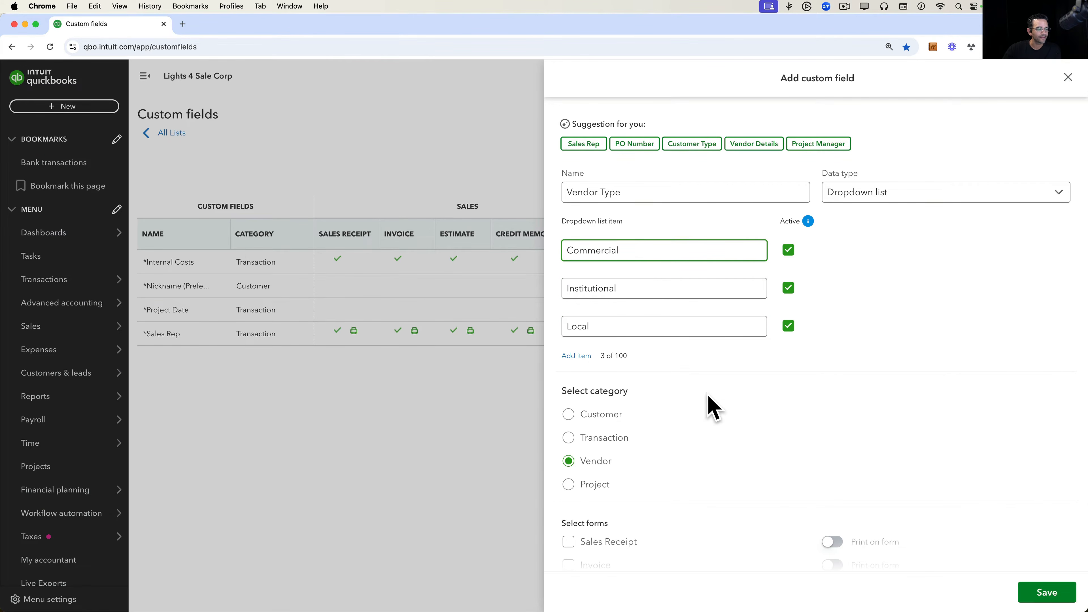
Enable the Vendor Type field on the Purchase Order, Expense, Bill, Check, Vendor credit and Credit card credit forms.
scroll(711, 406, down, 3)
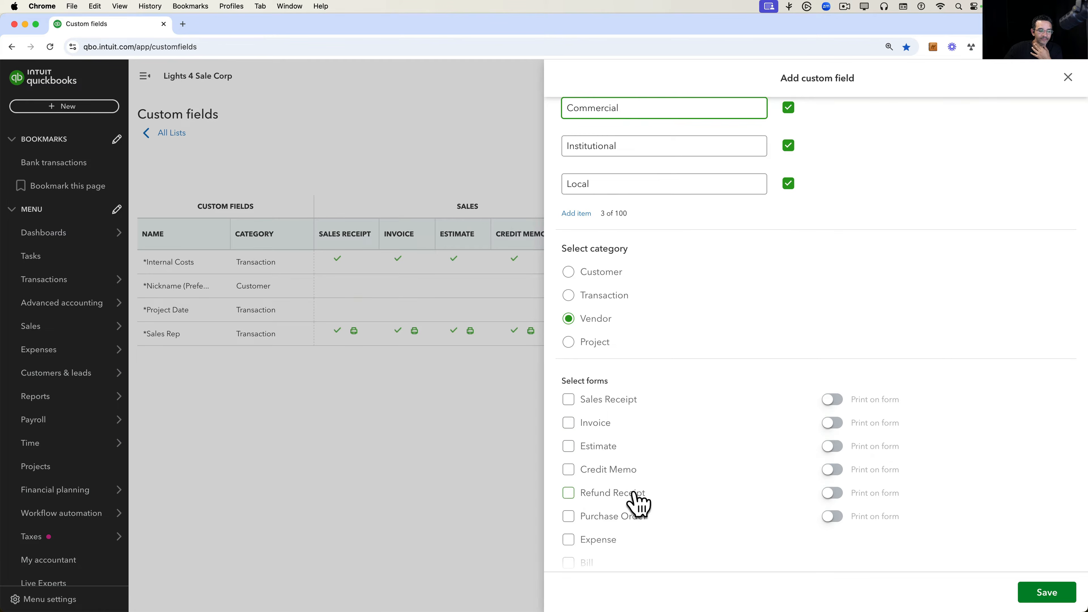
scroll(649, 454, down, 1)
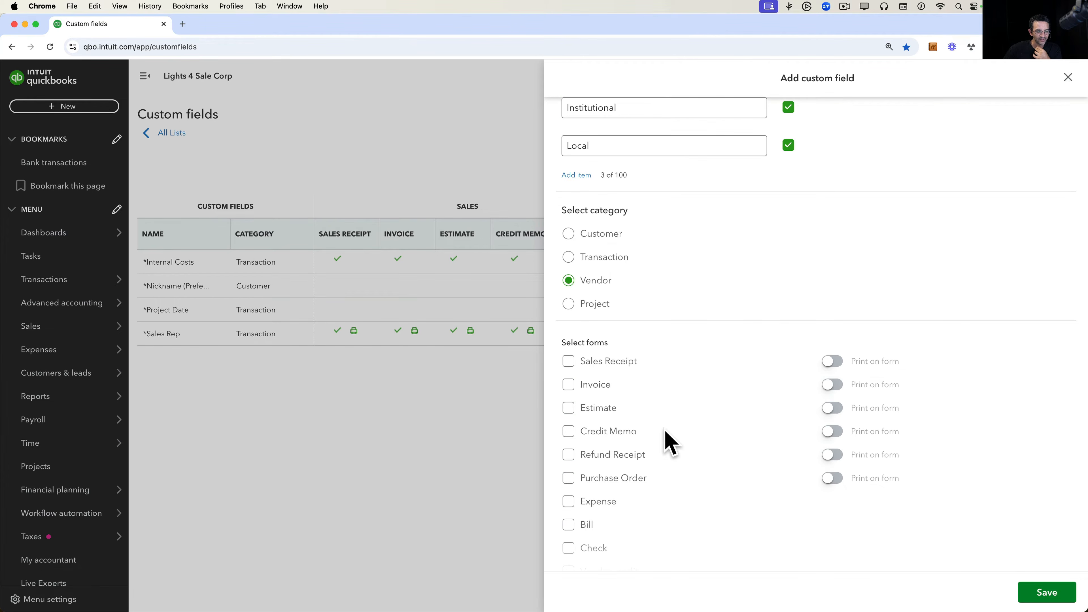
scroll(667, 442, down, 2)
click(571, 392)
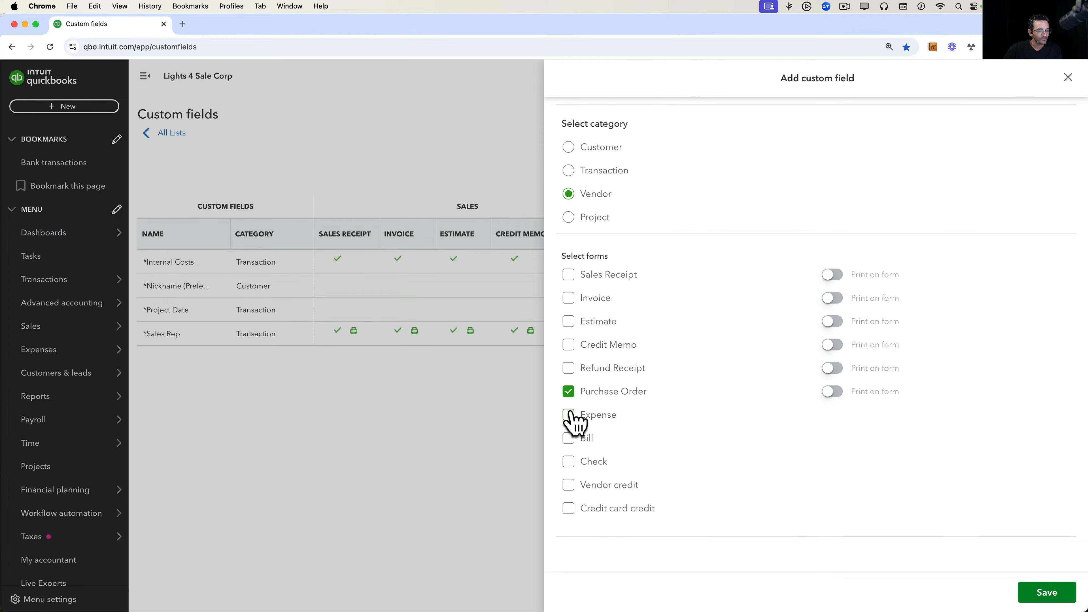
click(569, 438)
click(569, 462)
click(569, 484)
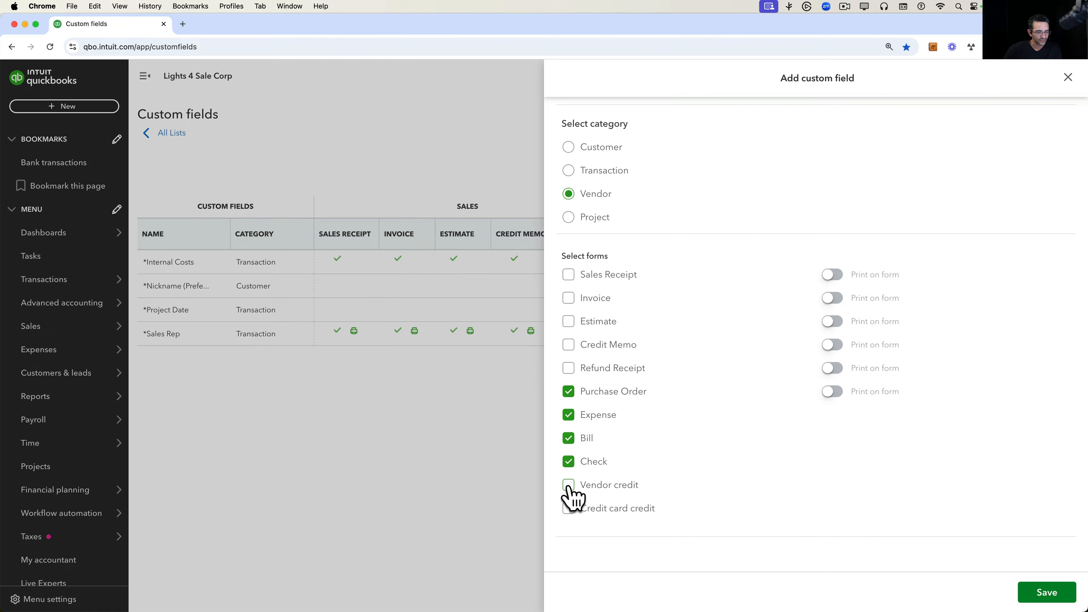
click(568, 508)
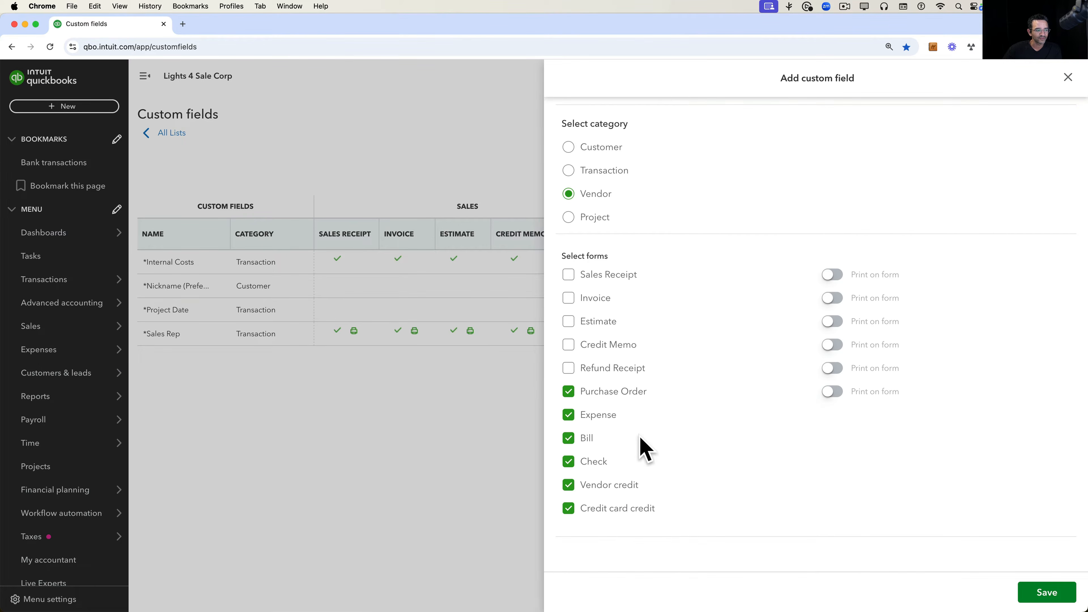
Prefix the vendor field's name with an asterisk, making it *Vendor Type, and save the field.
scroll(595, 257, up, 3)
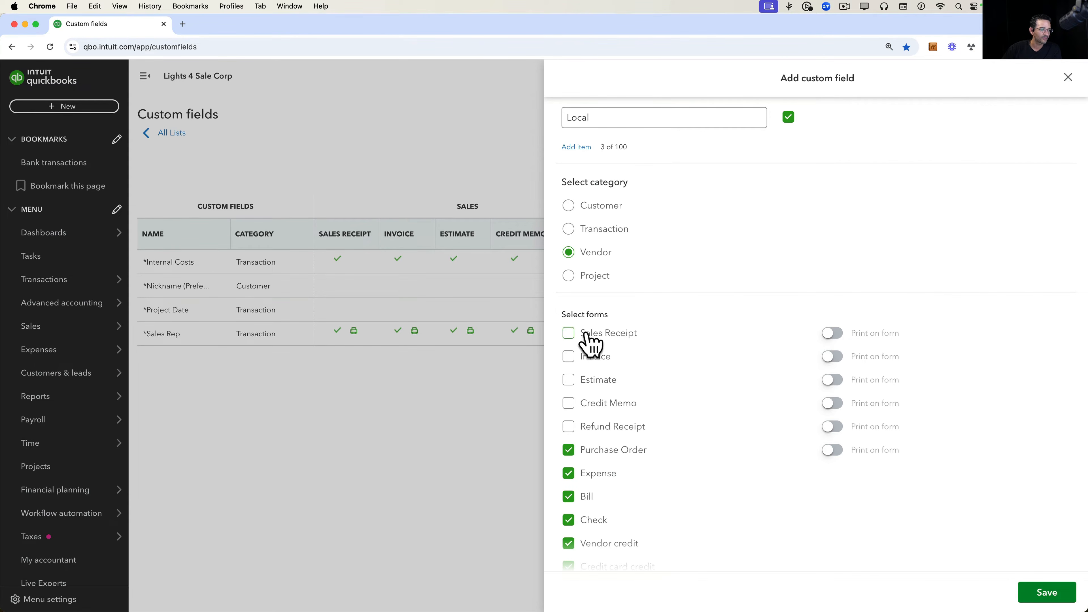
scroll(601, 138, up, 5)
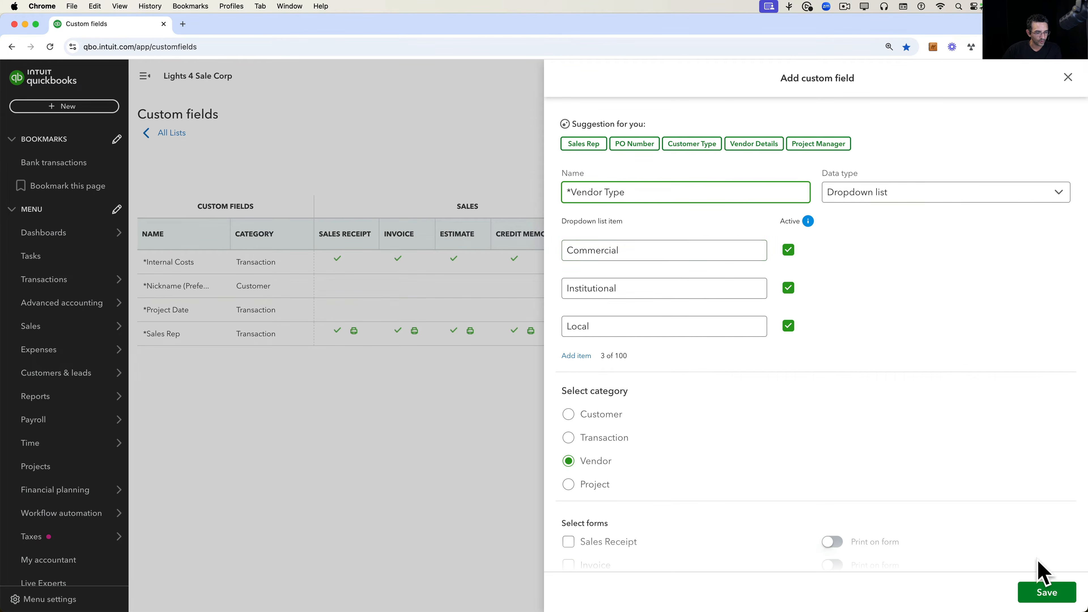
click(1044, 593)
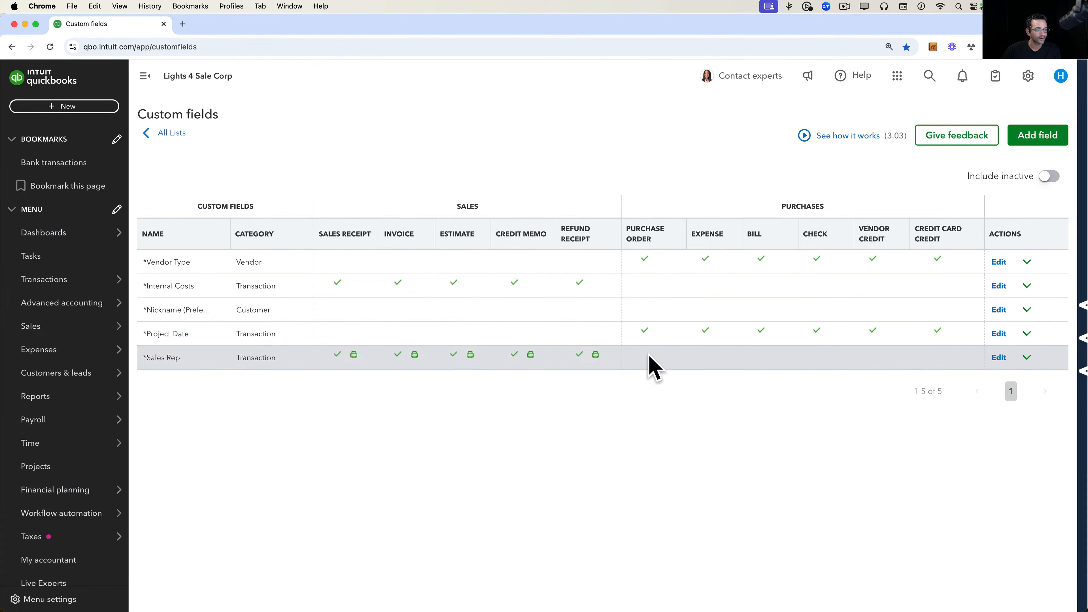
Review the category and form settings of the *Nickname (Preferred Name) field, then save it without changes.
click(998, 310)
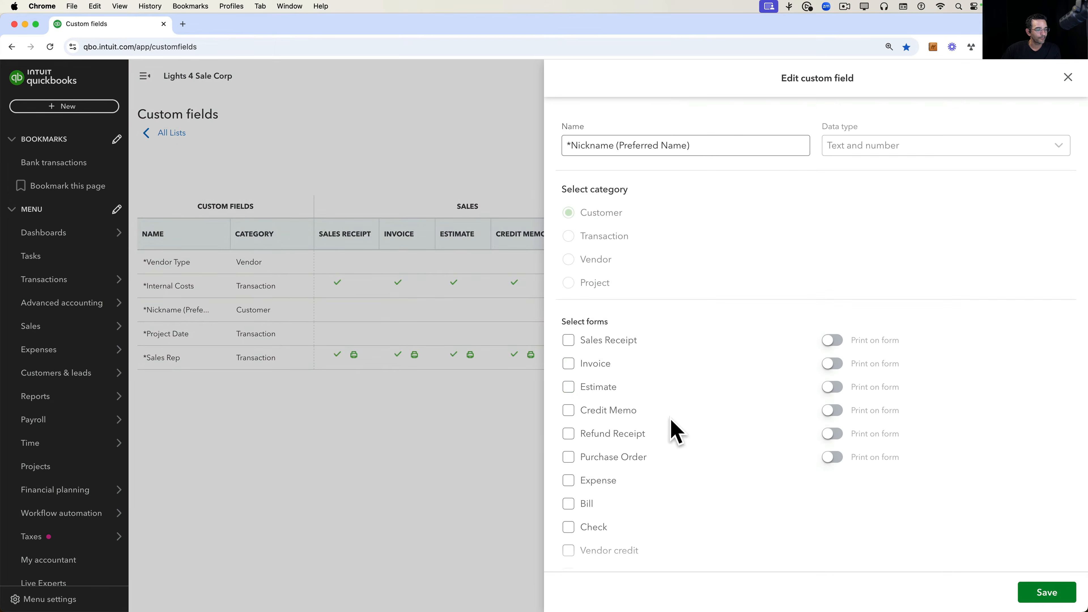
scroll(655, 409, down, 3)
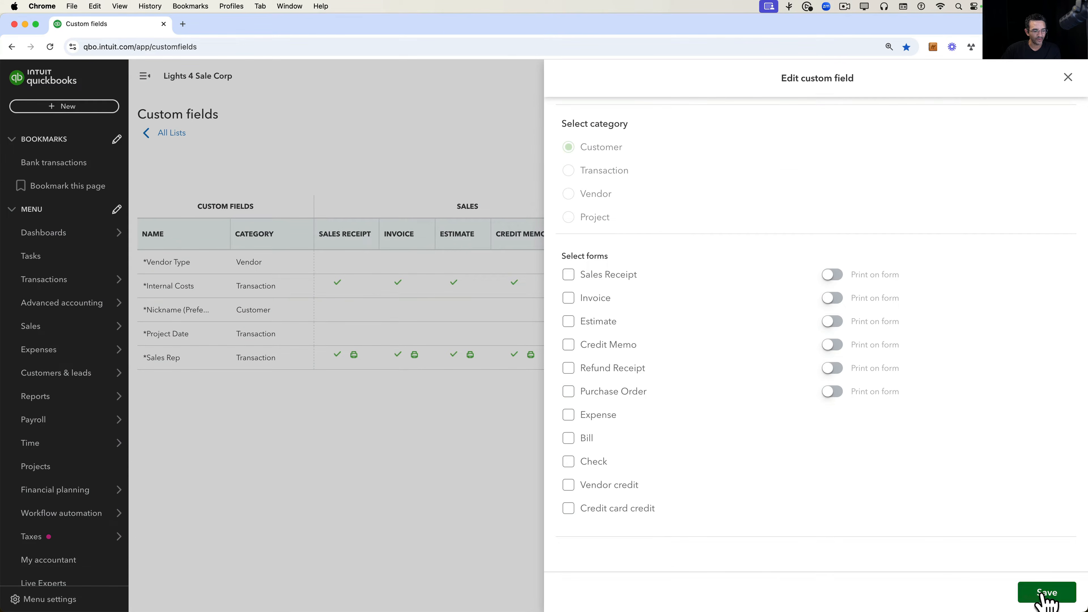
click(1058, 585)
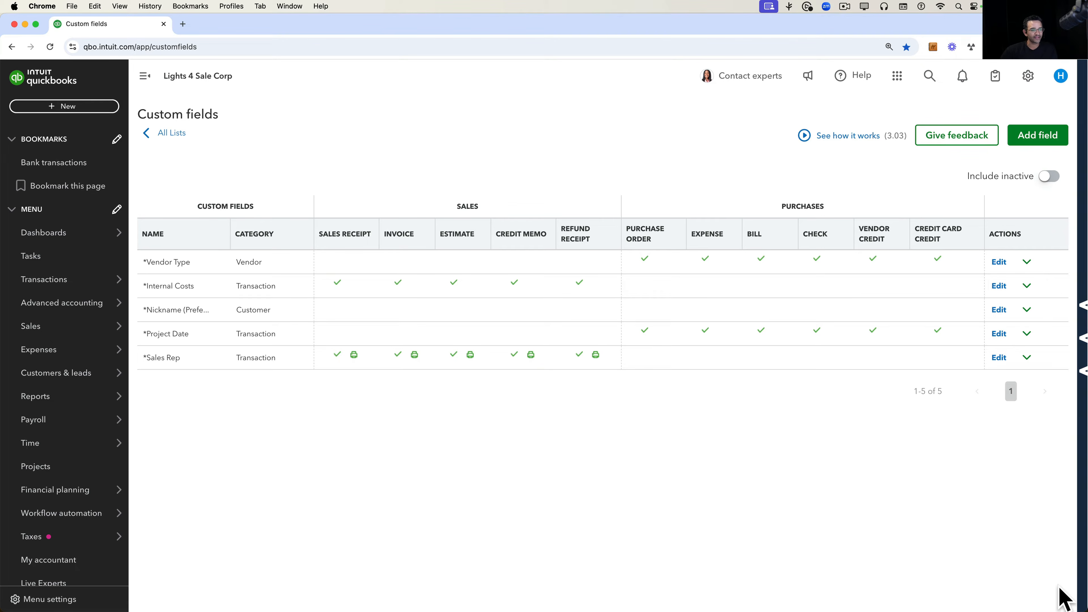
Add a custom field named *Project Type with the Dropdown list data type and the Project category.
click(1035, 136)
click(854, 194)
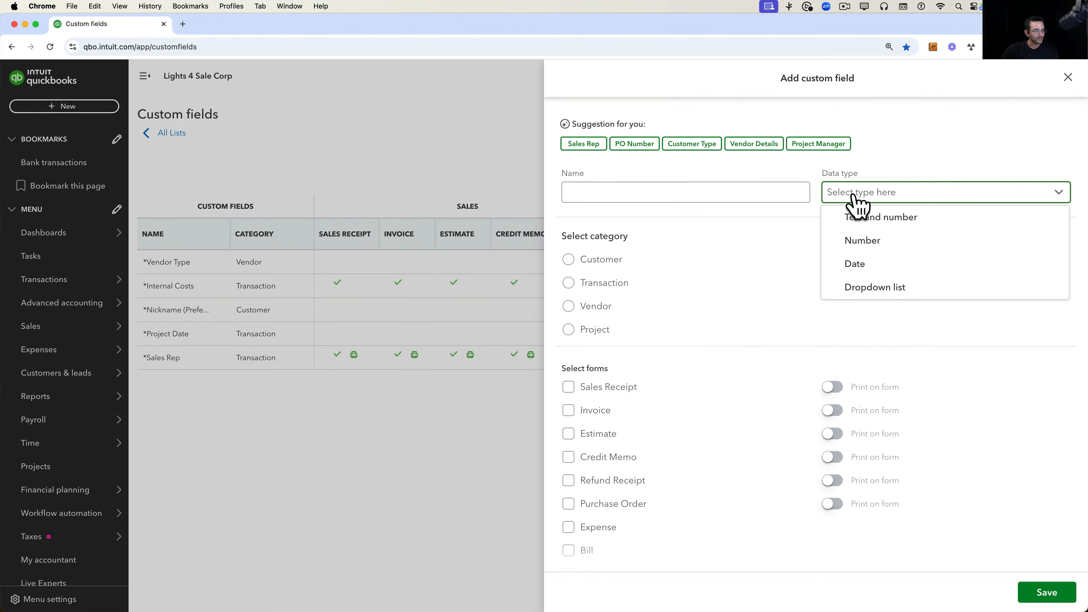
click(876, 287)
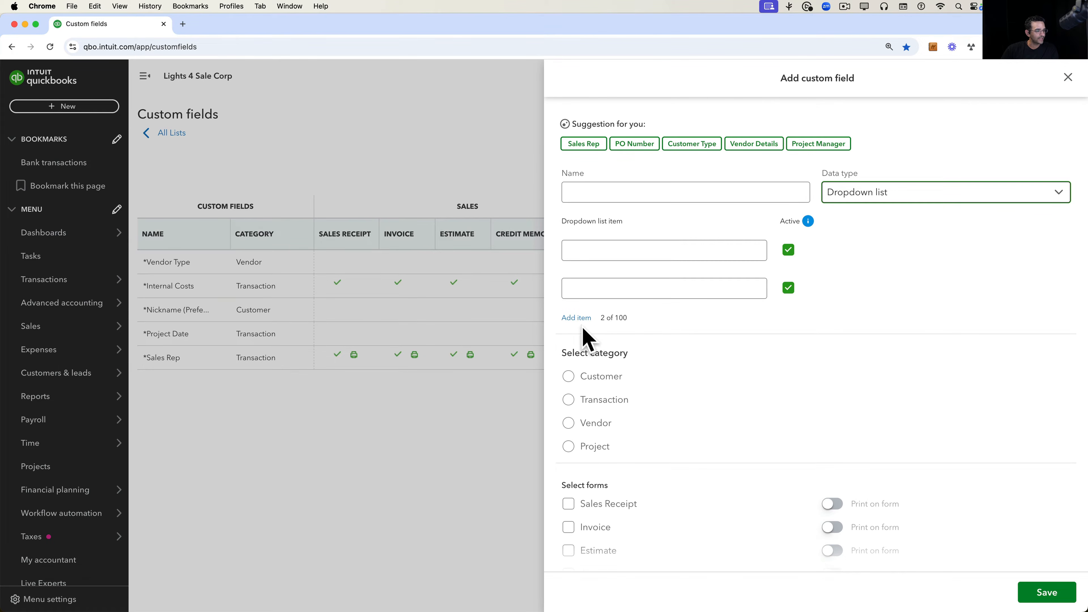
click(589, 192)
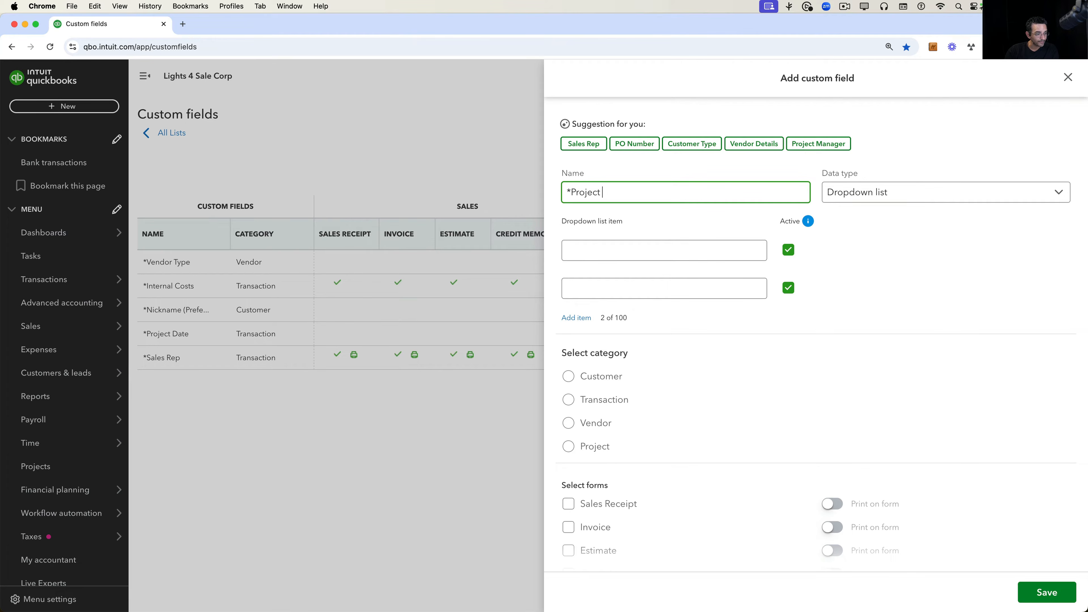
click(594, 446)
scroll(692, 461, down, 2)
scroll(691, 461, down, 2)
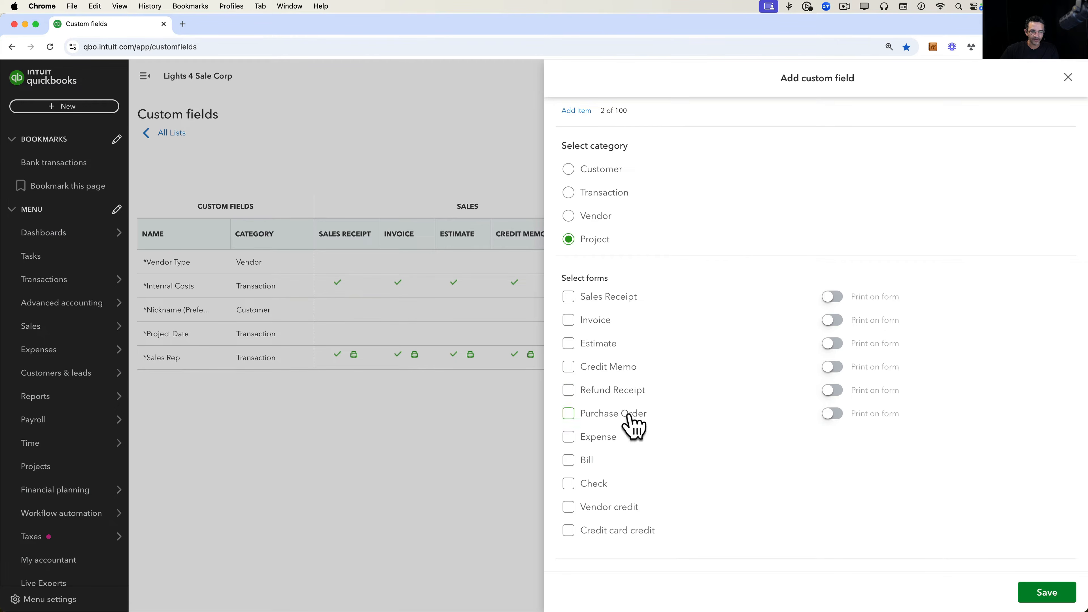
Fill the *Project Type dropdown list with the items Home, Development, Commercial and Goverment.
scroll(656, 373, up, 3)
scroll(660, 379, up, 1)
click(583, 252)
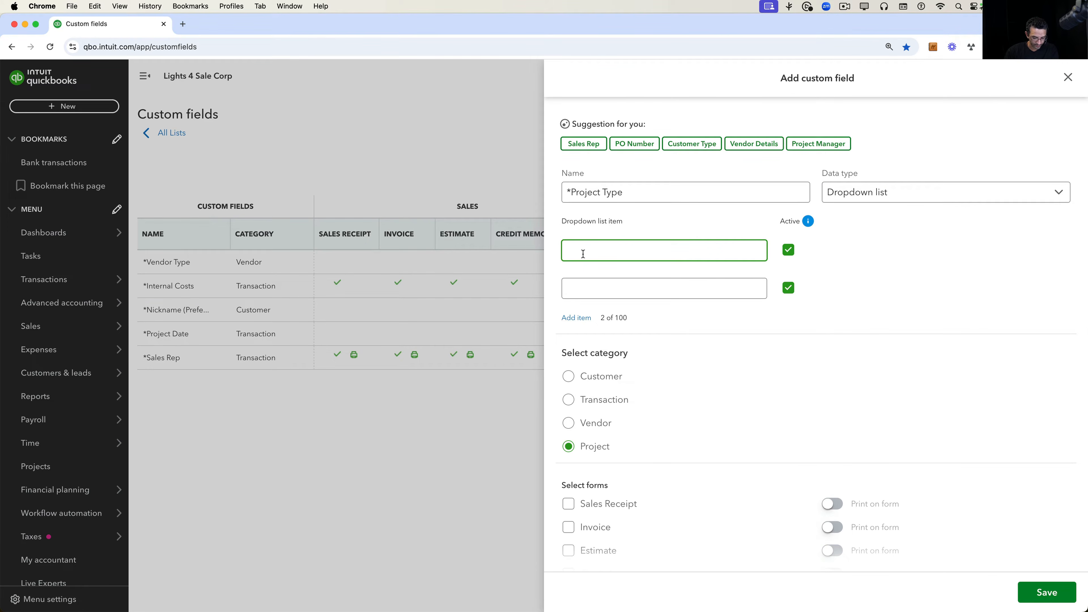
click(585, 286)
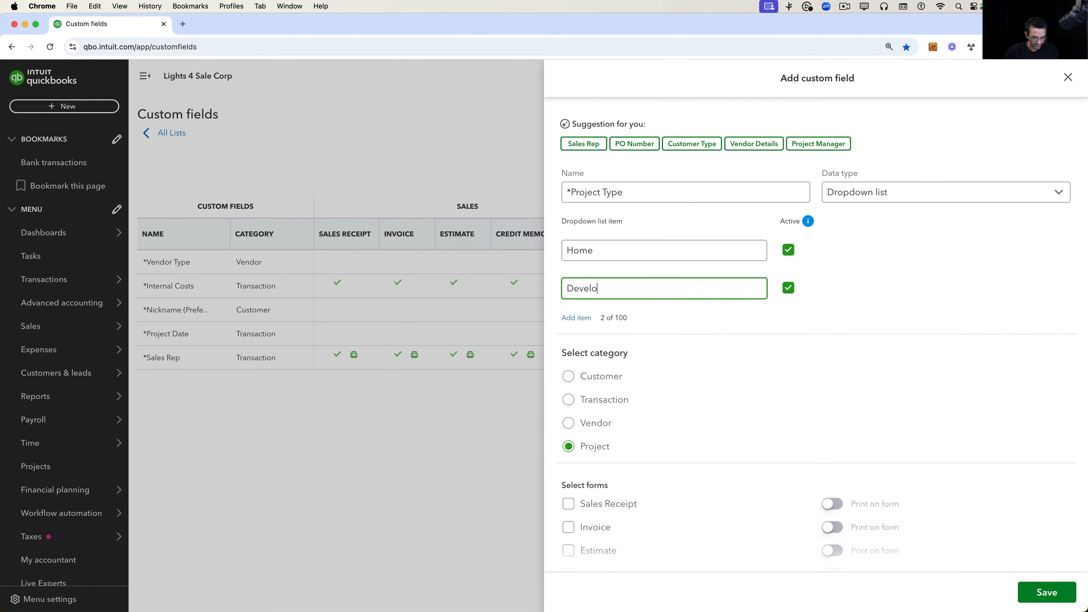
click(571, 318)
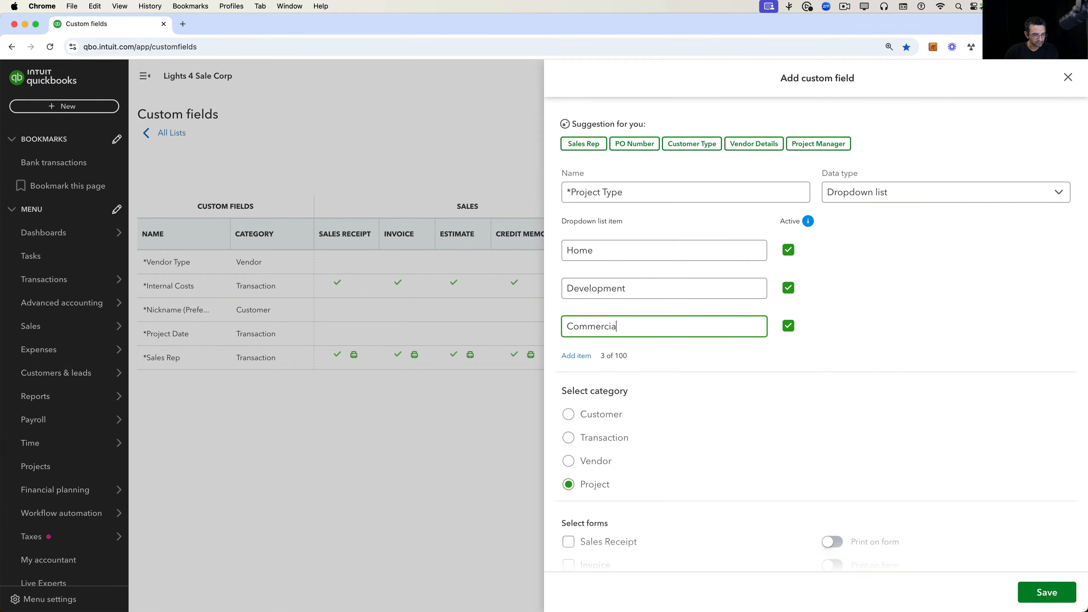
click(583, 358)
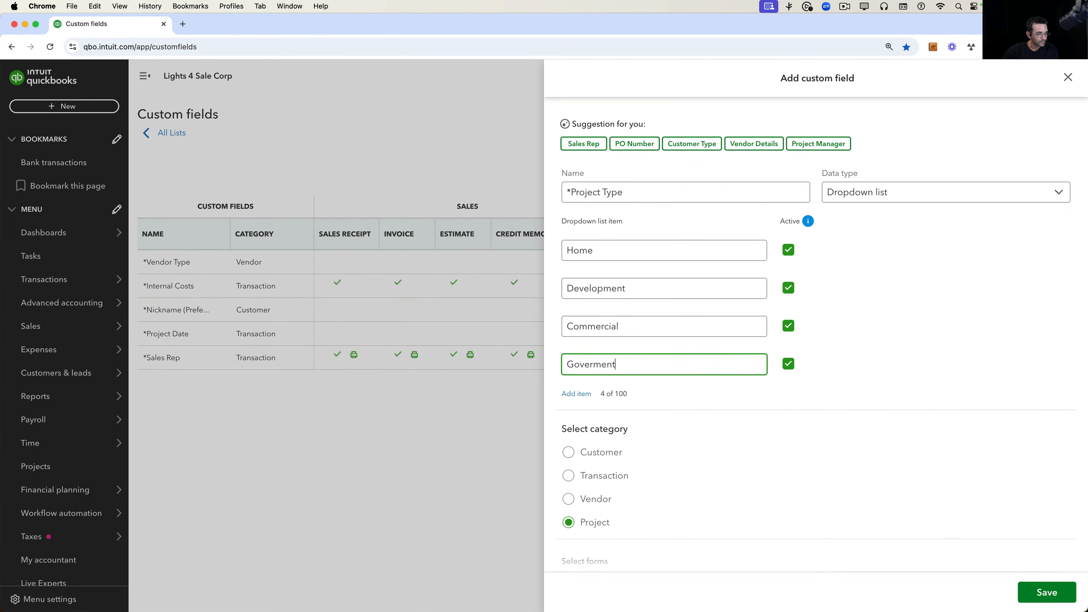
Rename the Home item to Individual Home, add an Apartment item and save the *Project Type field.
click(570, 249)
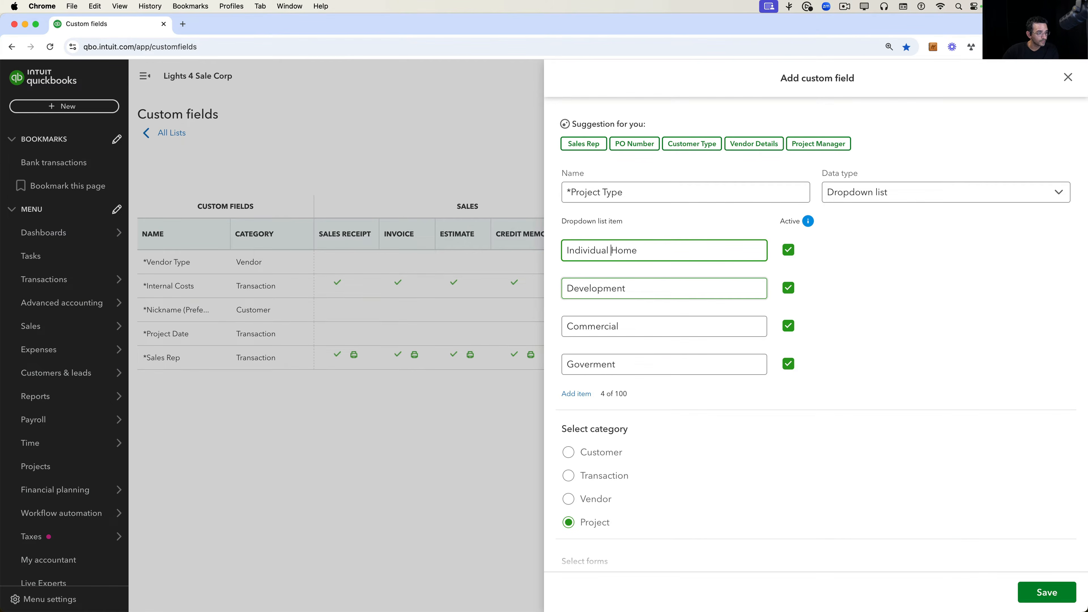
click(647, 288)
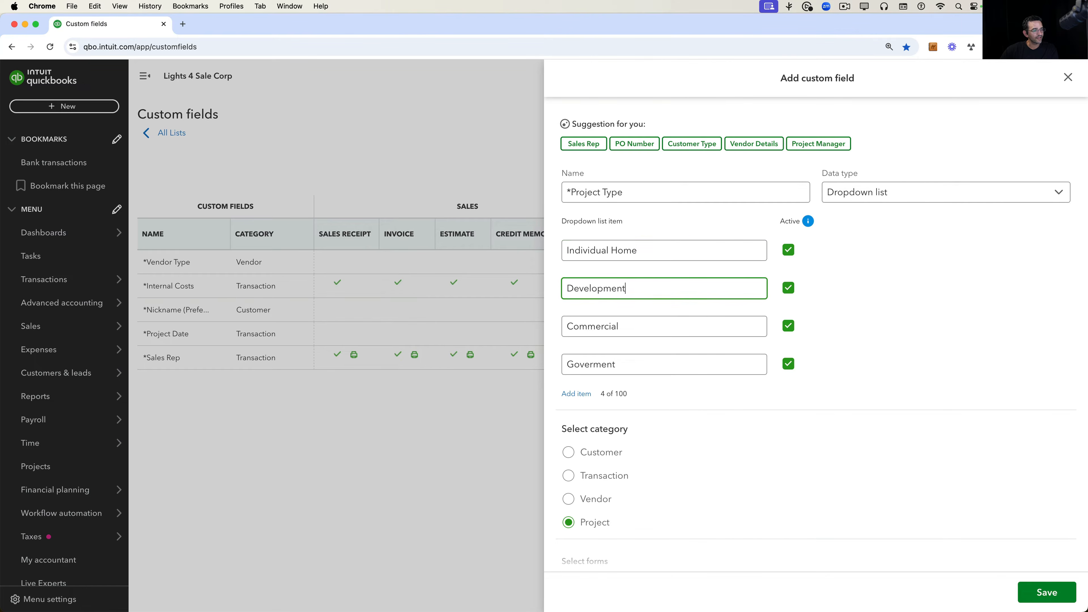
click(646, 319)
click(633, 370)
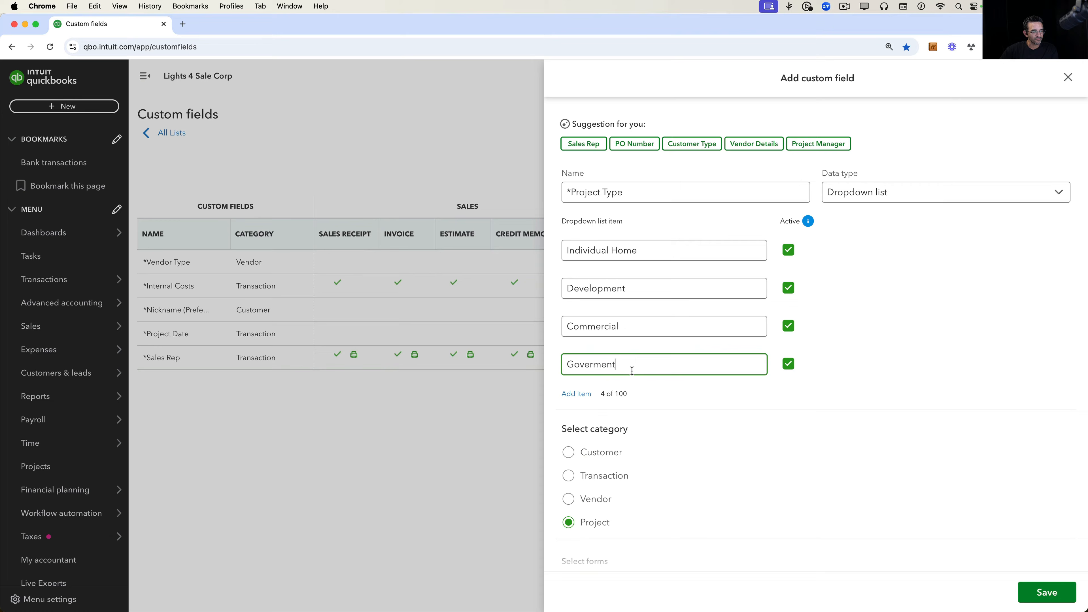
click(589, 392)
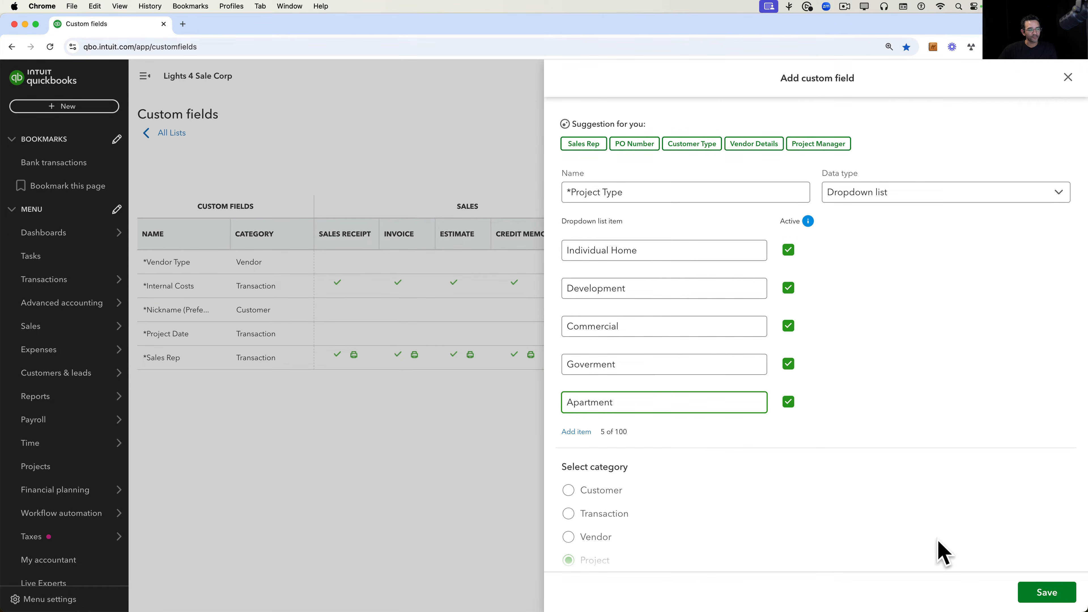
click(1041, 594)
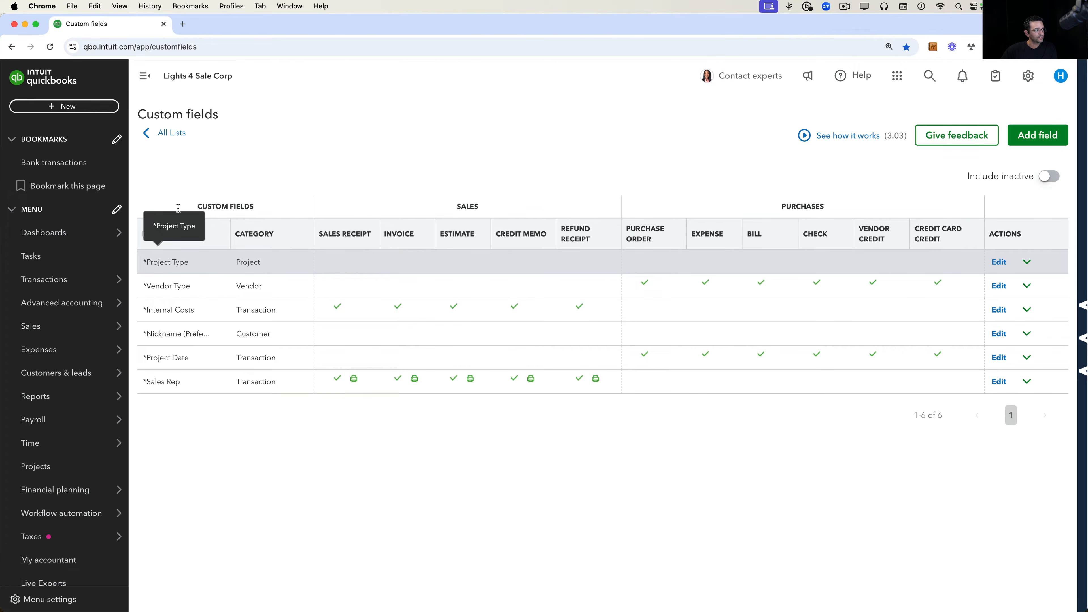
Duplicate the Custom fields browser tab and open the Projects list in the copy.
right_click(112, 24)
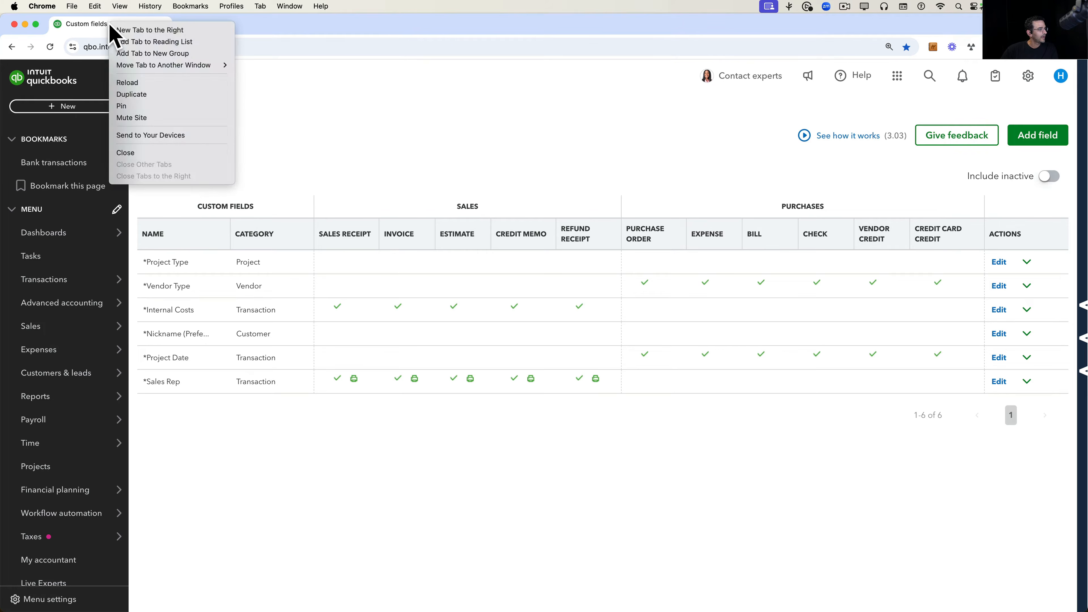
click(138, 99)
click(86, 24)
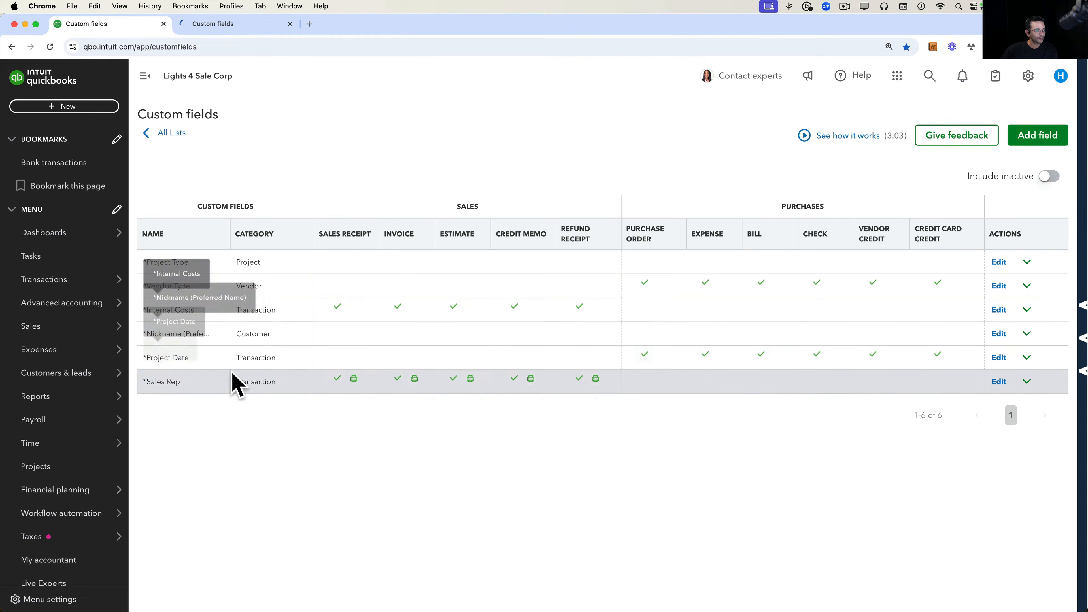
click(219, 27)
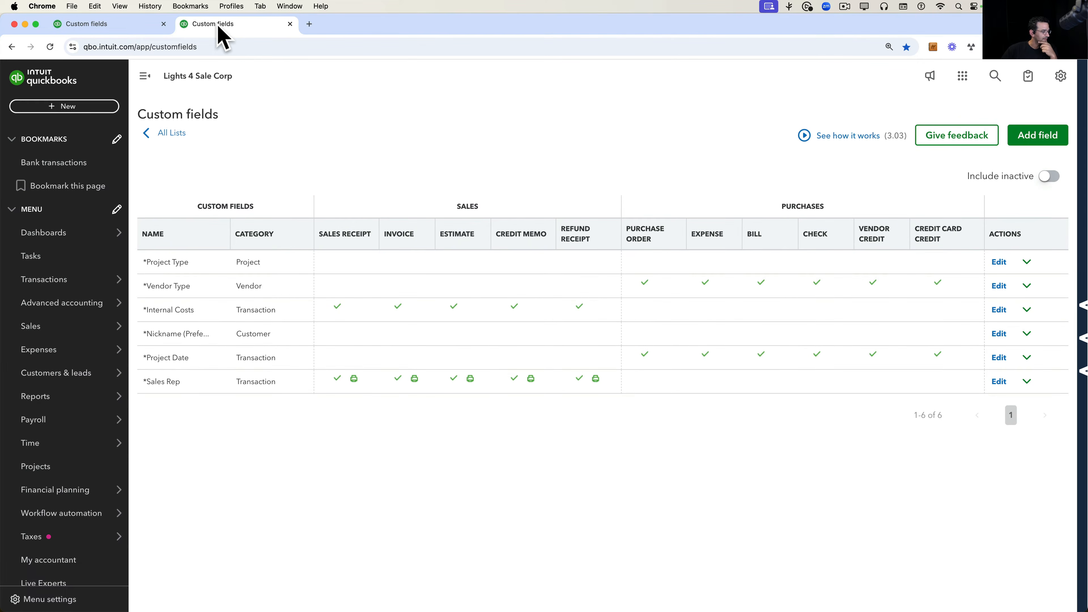
click(42, 471)
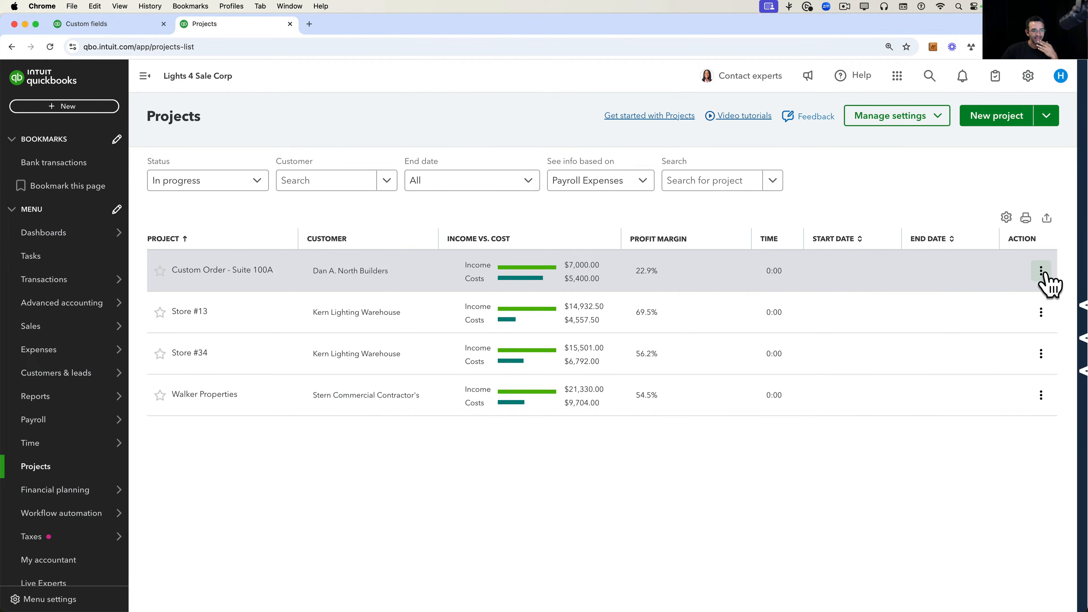
Set the *Project Type of the Custom Order - Suite 100A project to Individual Home and save the project.
click(1040, 270)
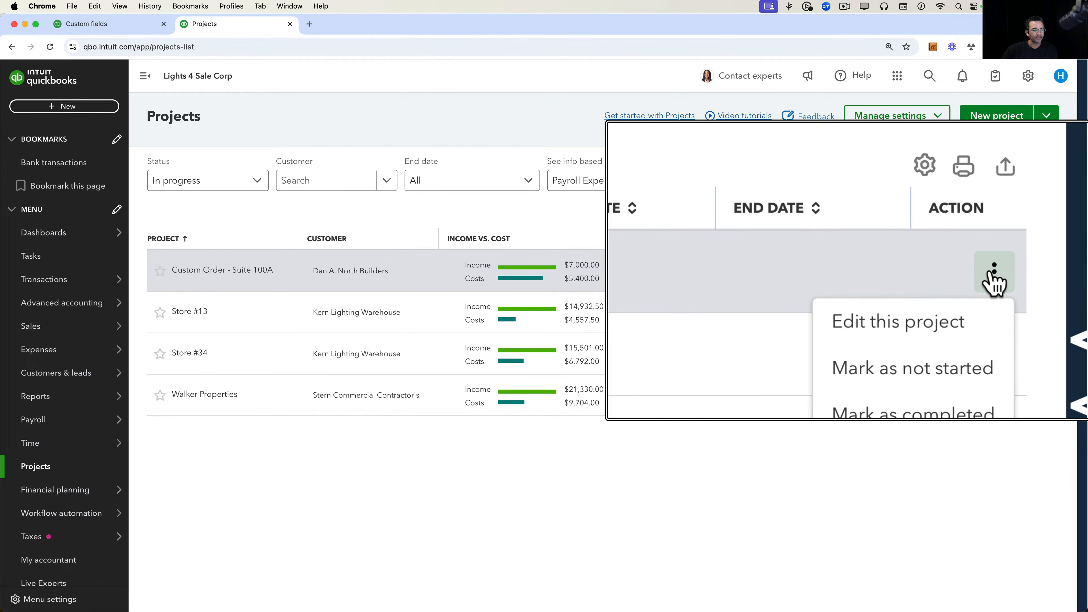
click(1015, 296)
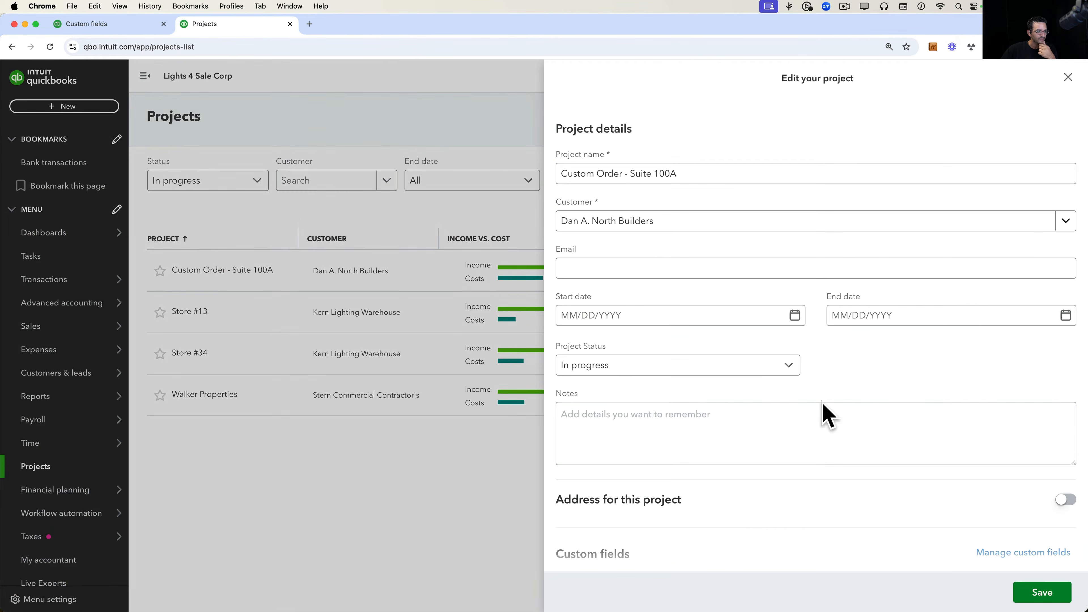
scroll(823, 404, down, 3)
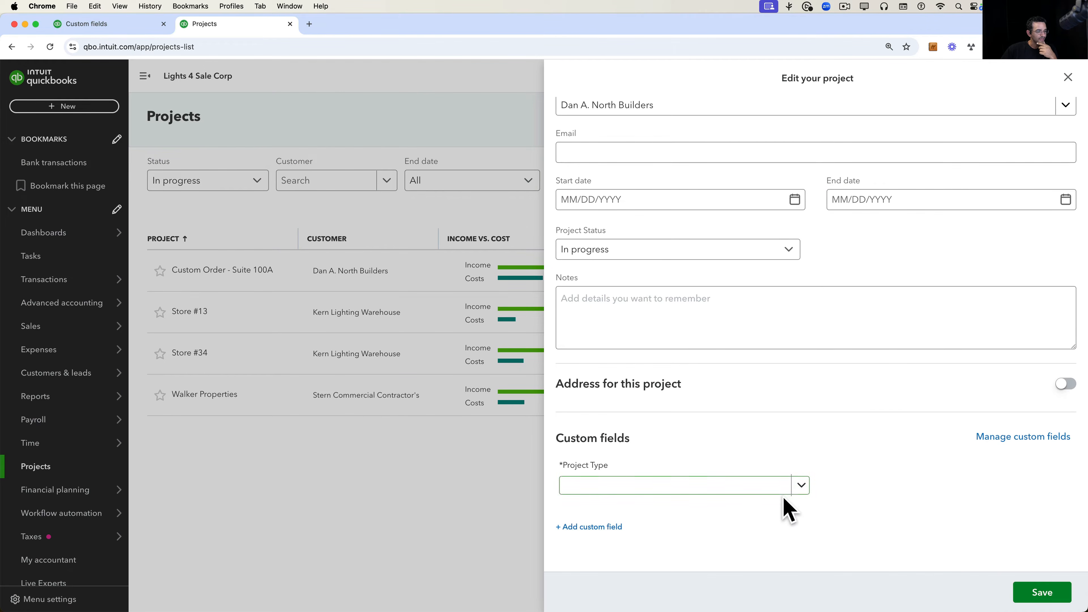
click(801, 488)
click(627, 358)
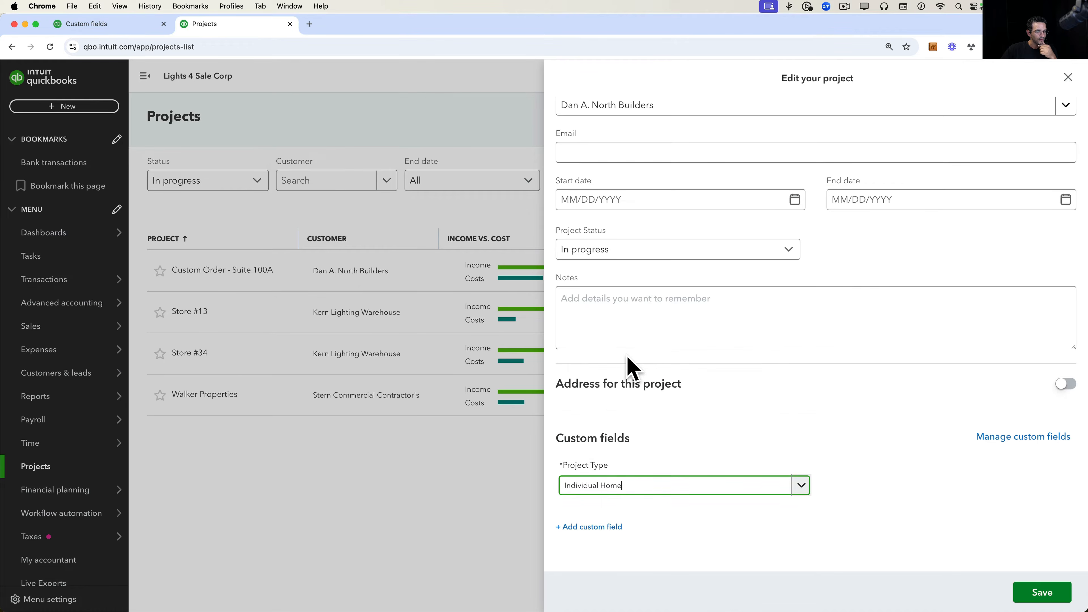
click(1041, 592)
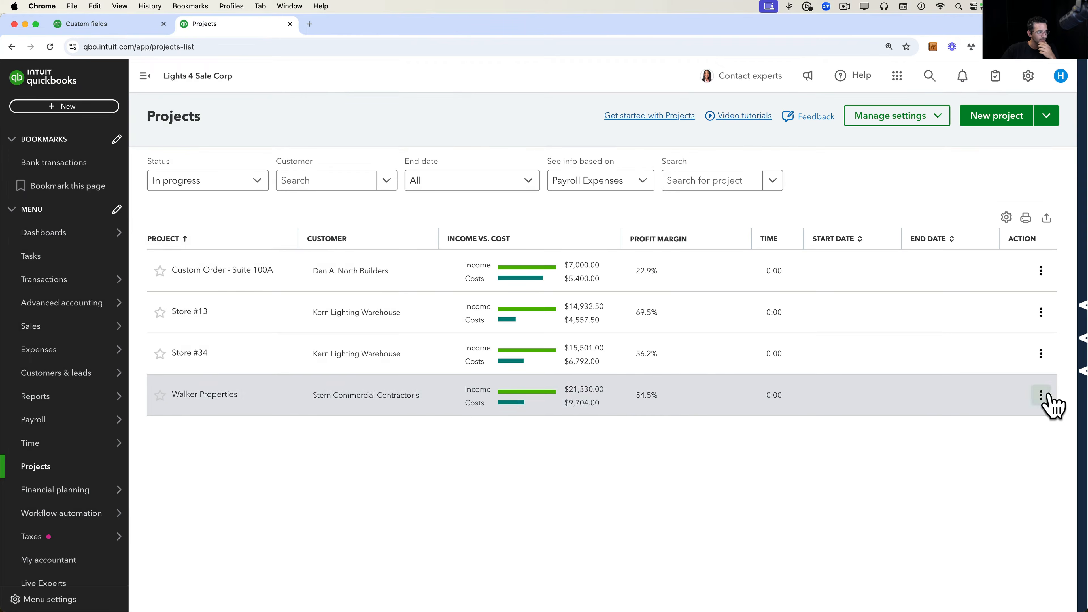
Set the *Project Type of the Store #13 project to Commercial and save the project.
click(1042, 312)
click(1011, 342)
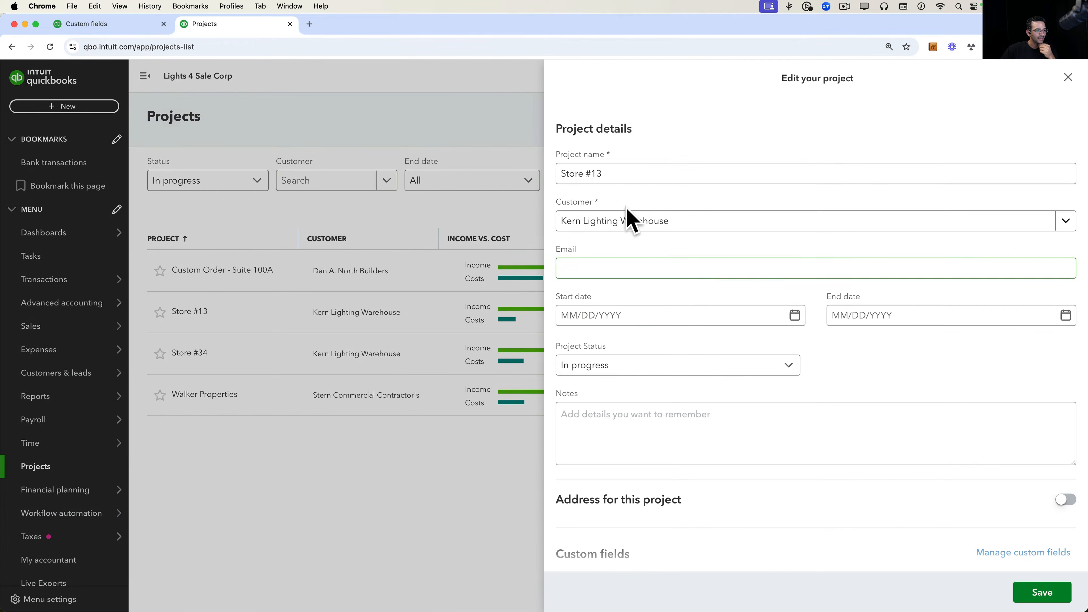
scroll(636, 432, down, 3)
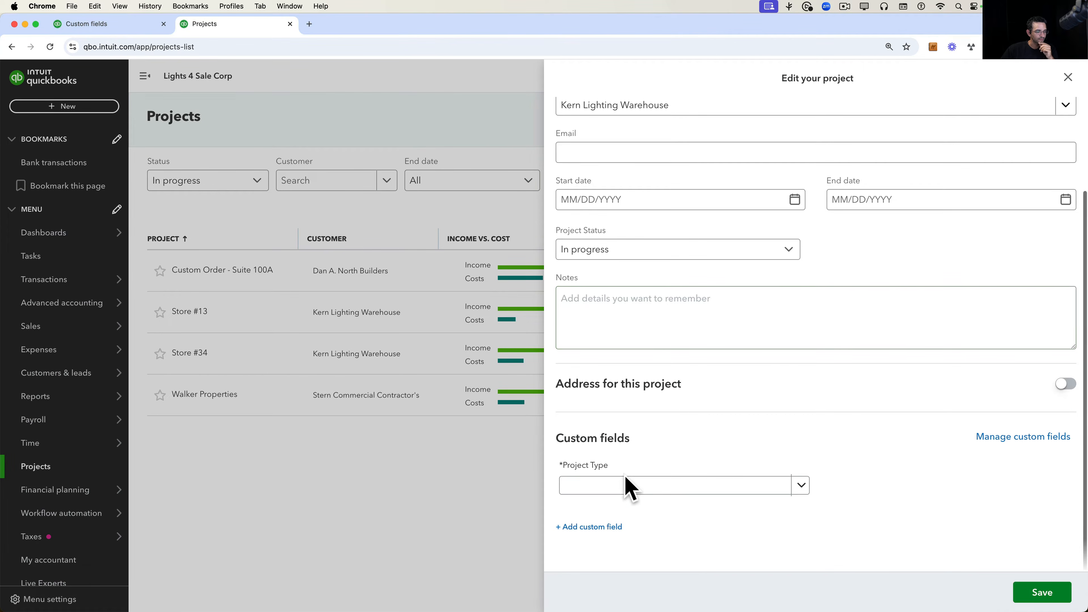
click(622, 494)
click(599, 400)
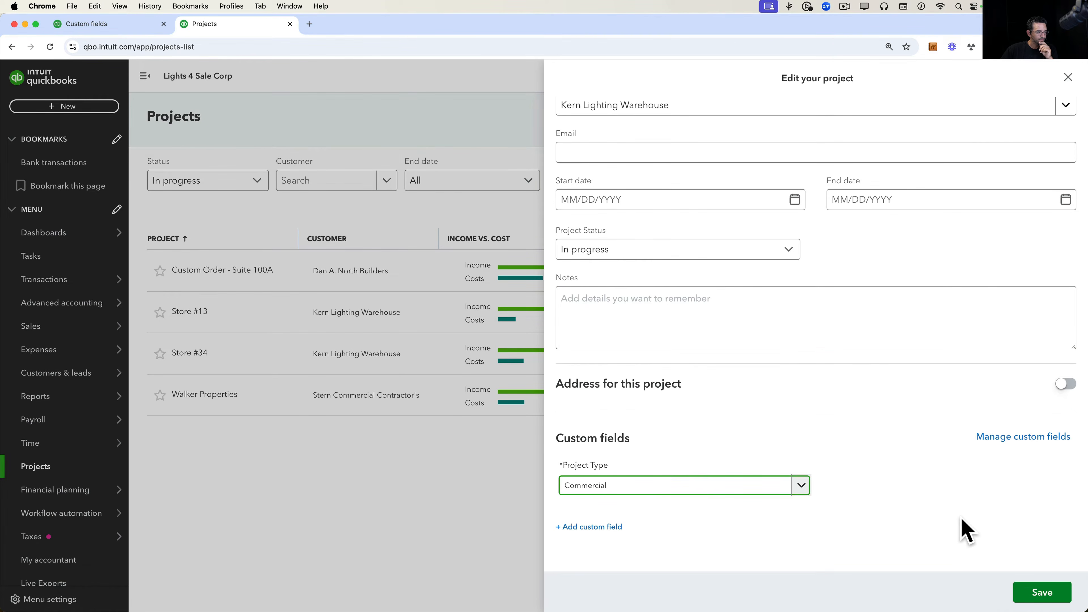
click(1045, 597)
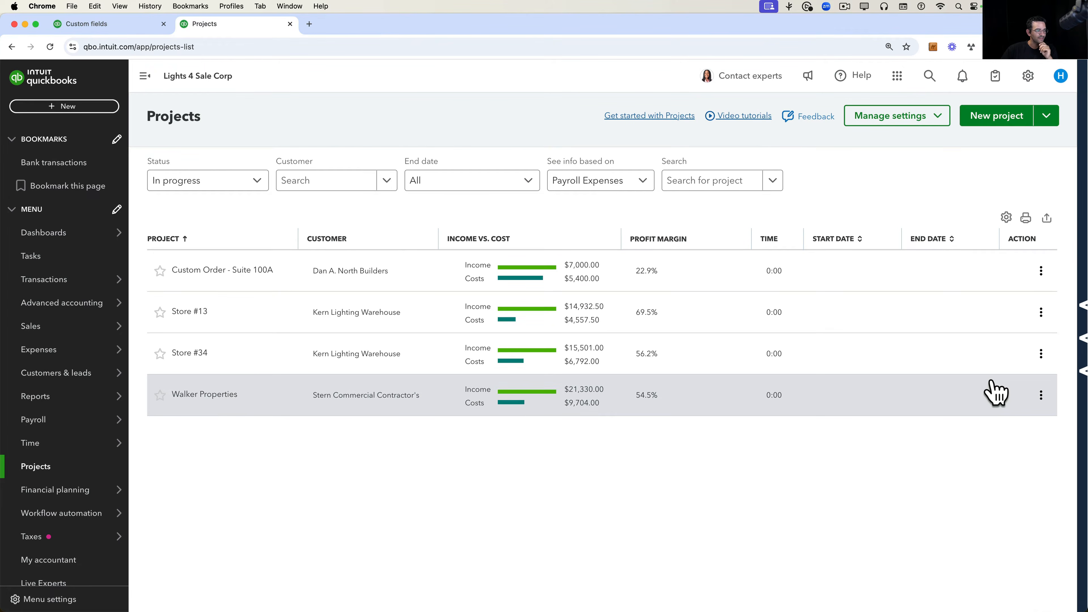
Set the *Project Type of the Store #34 project to Commercial and save the project.
click(1040, 354)
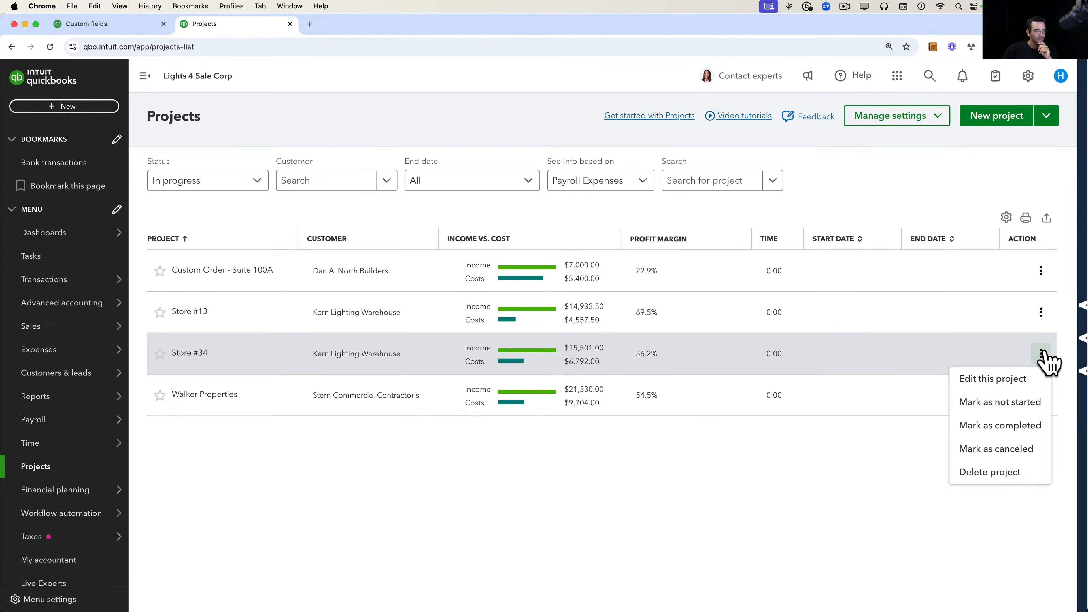
click(1015, 379)
scroll(647, 407, down, 2)
scroll(648, 406, down, 1)
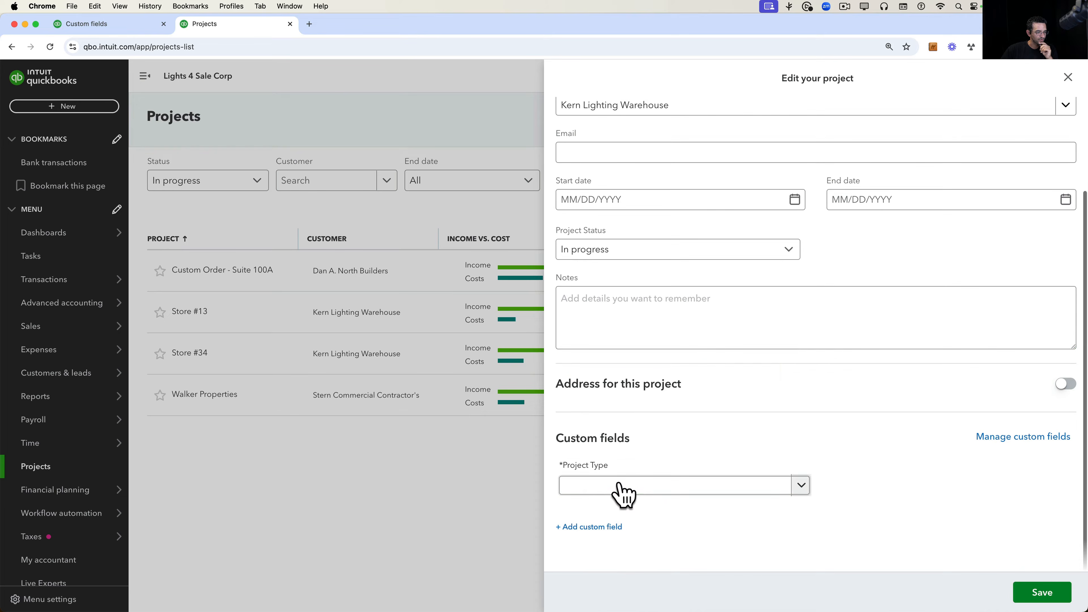
click(619, 488)
click(614, 405)
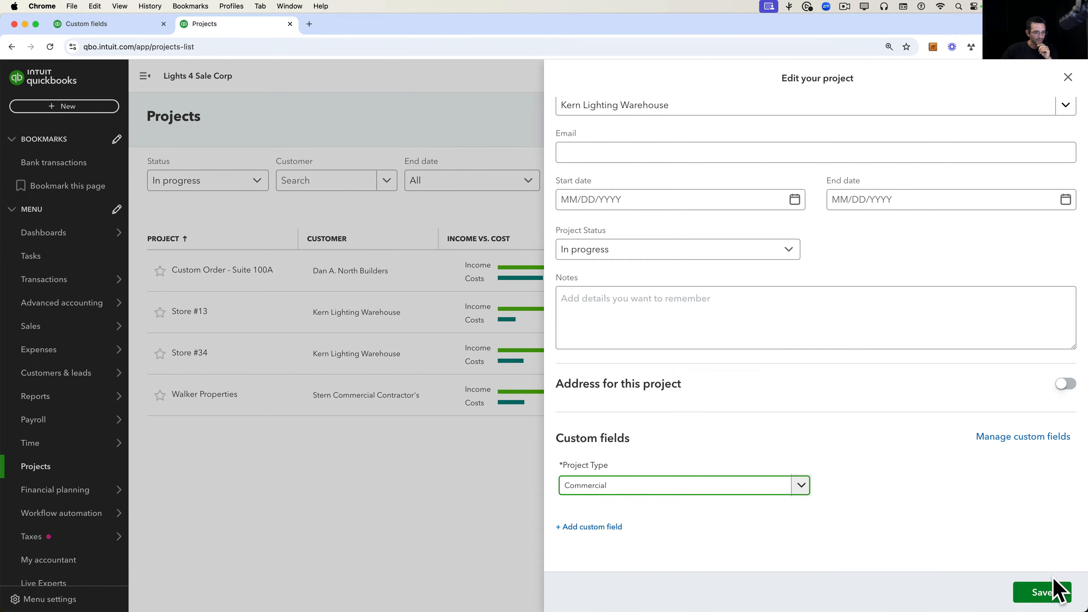
click(1044, 593)
Set the *Project Type of the Walker Properties project to Development and save the project.
click(1044, 395)
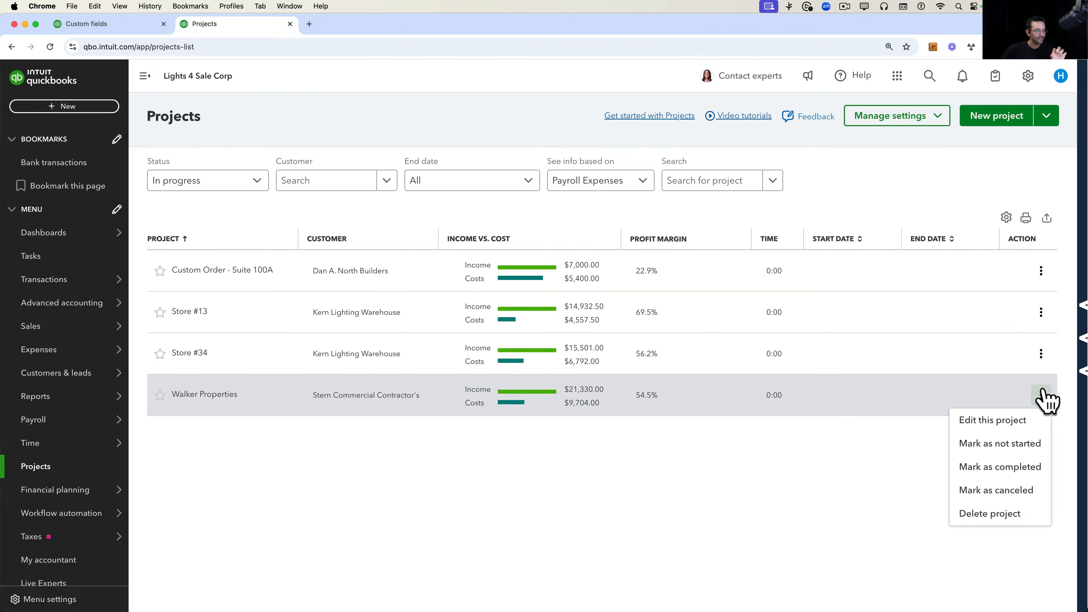
click(1000, 420)
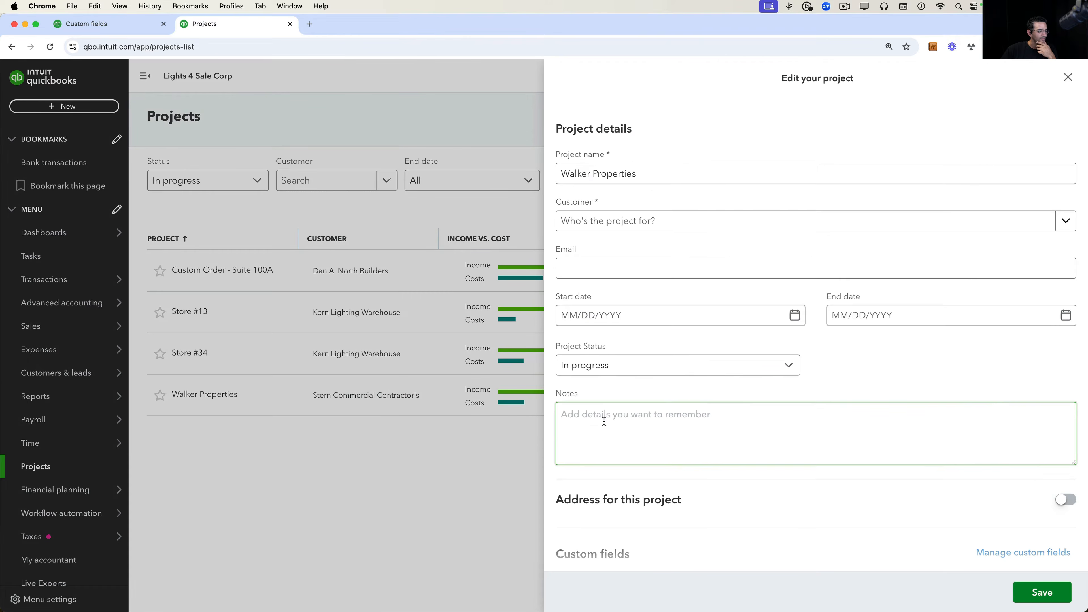
scroll(621, 519, down, 2)
click(617, 482)
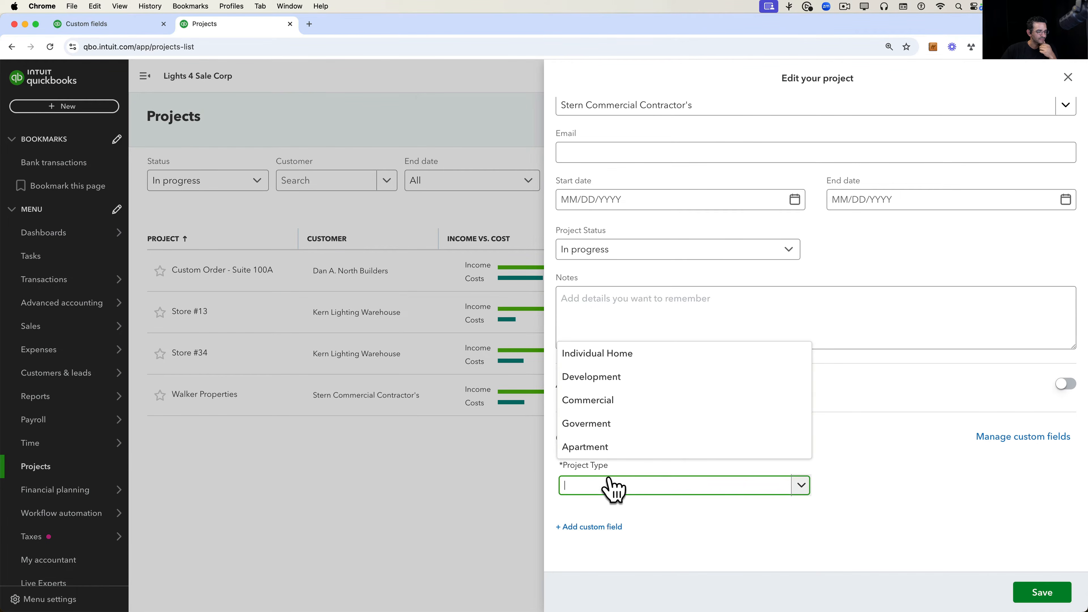
click(607, 379)
click(1038, 594)
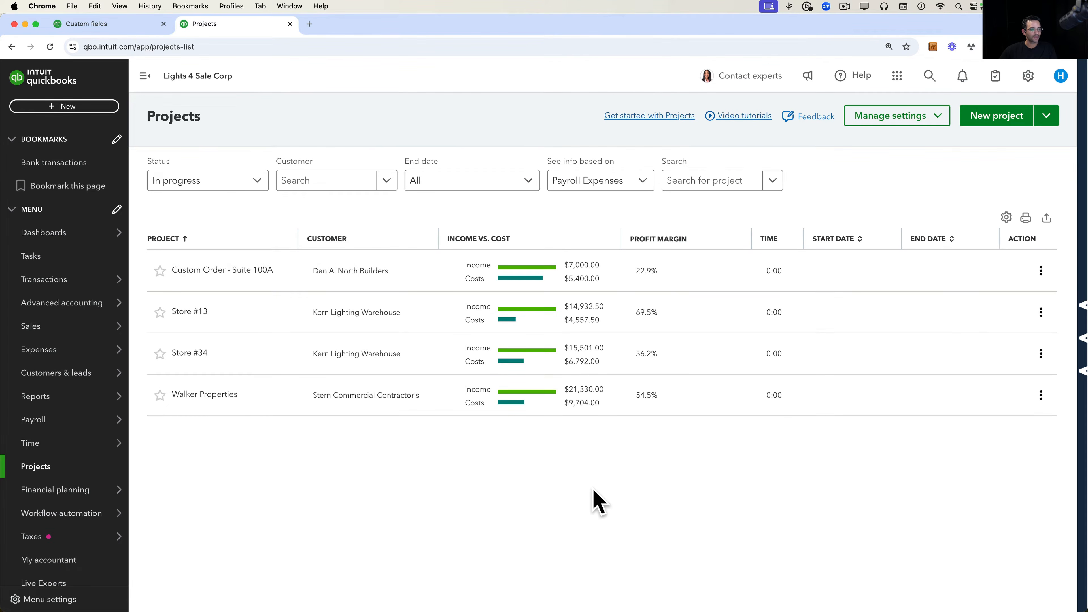
Check the column options of the projects list for the custom field.
click(1005, 217)
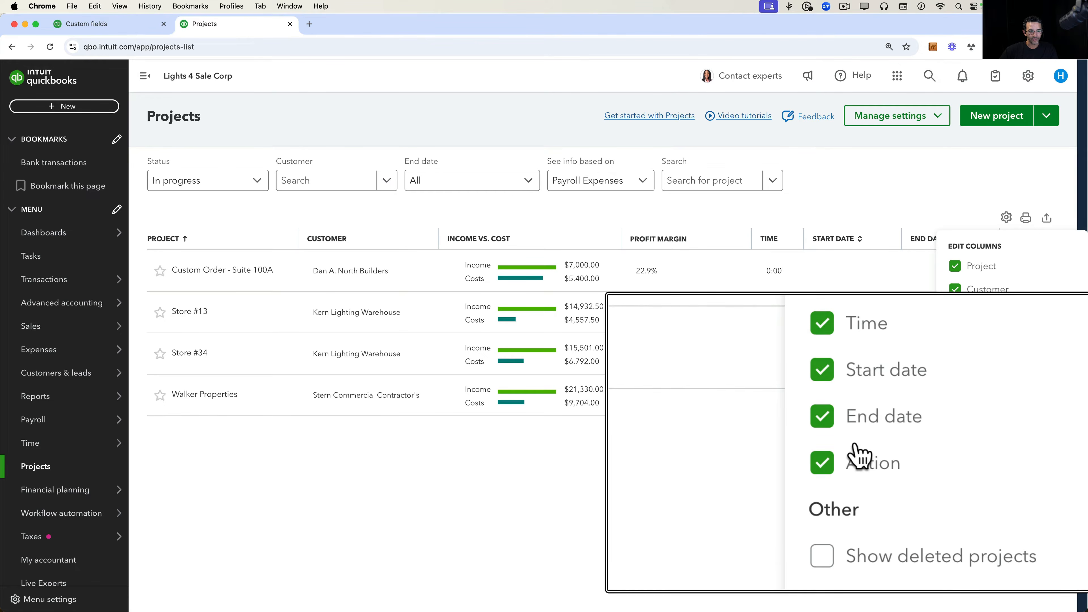
click(909, 467)
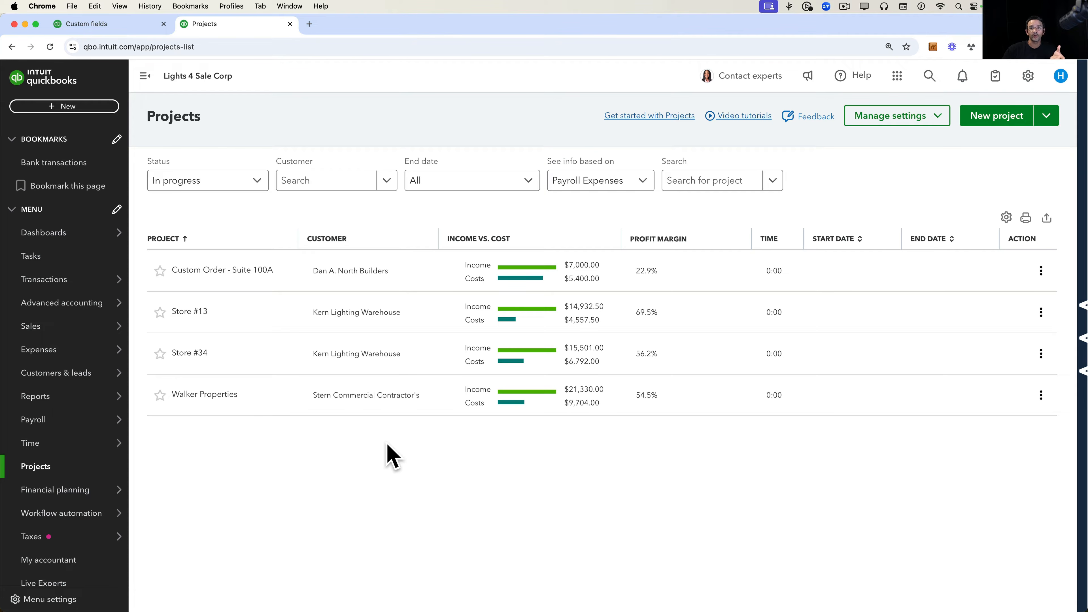
Search the standard reports for "project" and open the Project Profitability Summary report.
mouse_move(46, 400)
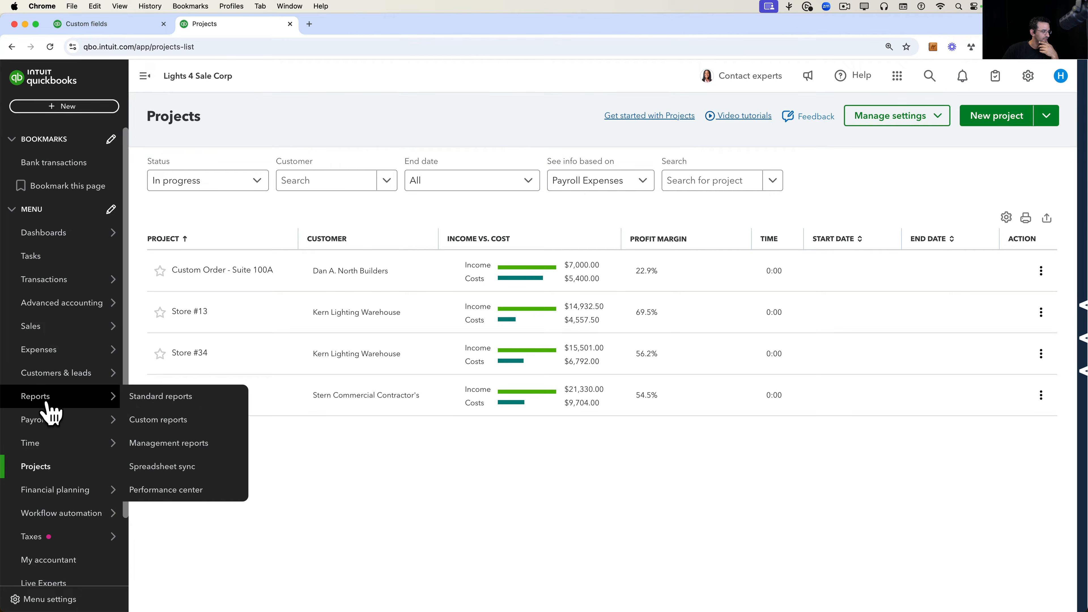
click(173, 394)
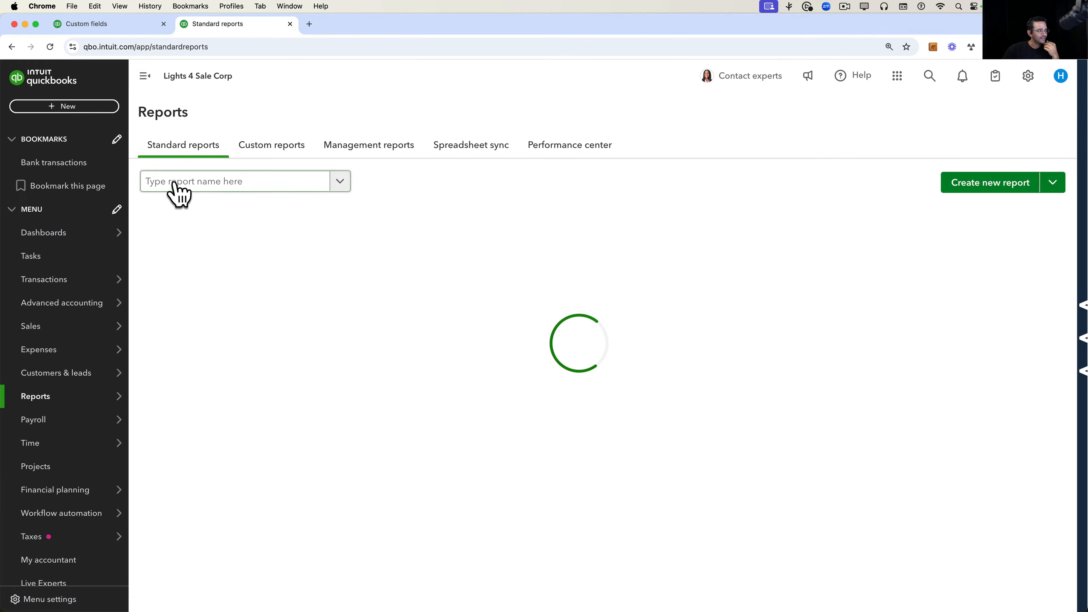
click(177, 183)
text(project)
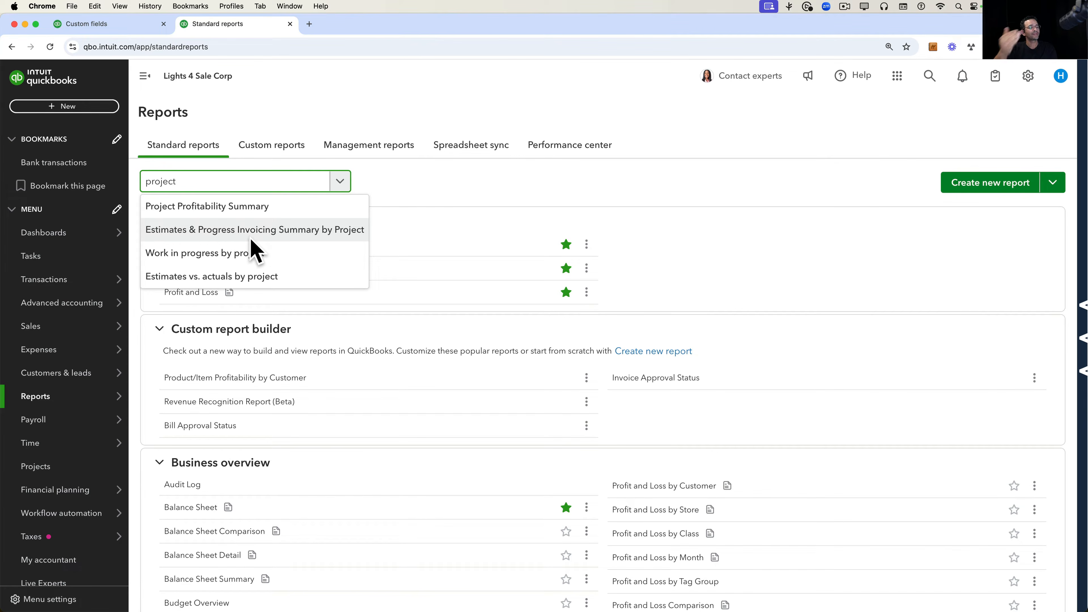
click(220, 207)
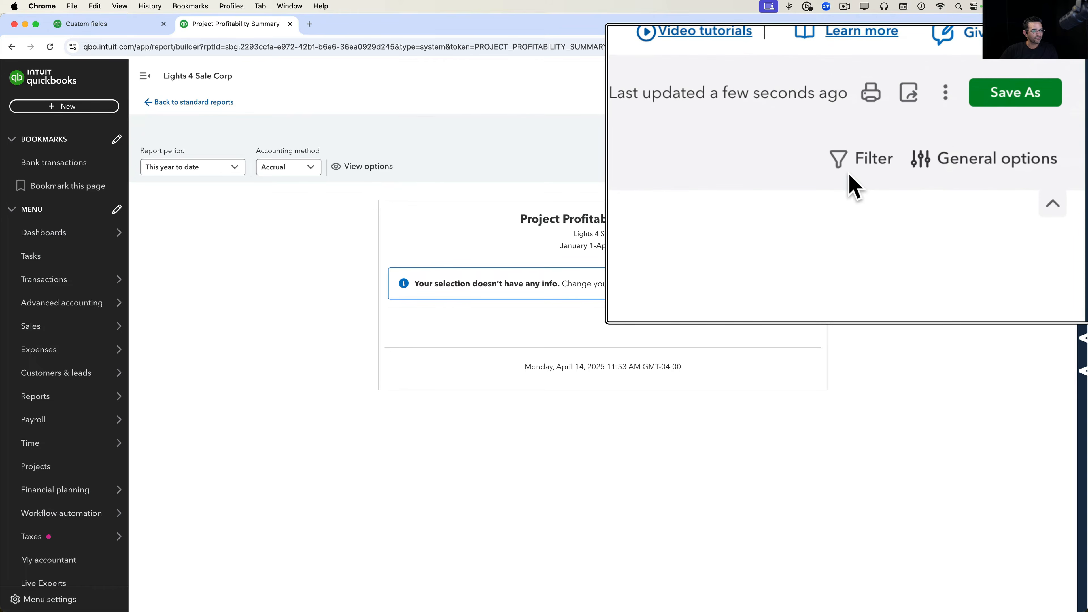
Examine which fields the Project Profitability Summary report can be filtered by.
click(960, 171)
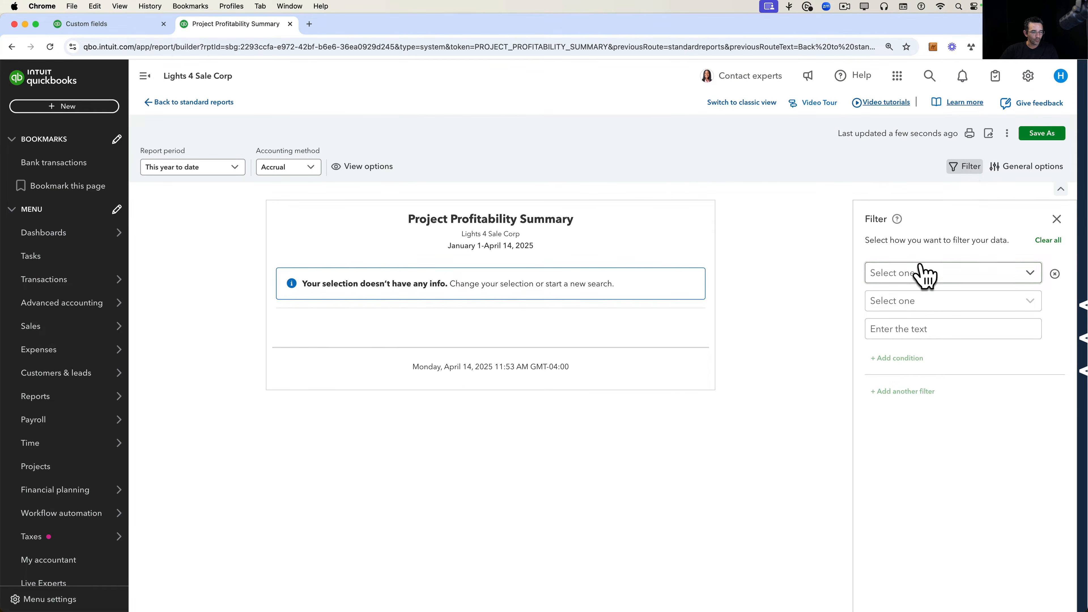
click(925, 272)
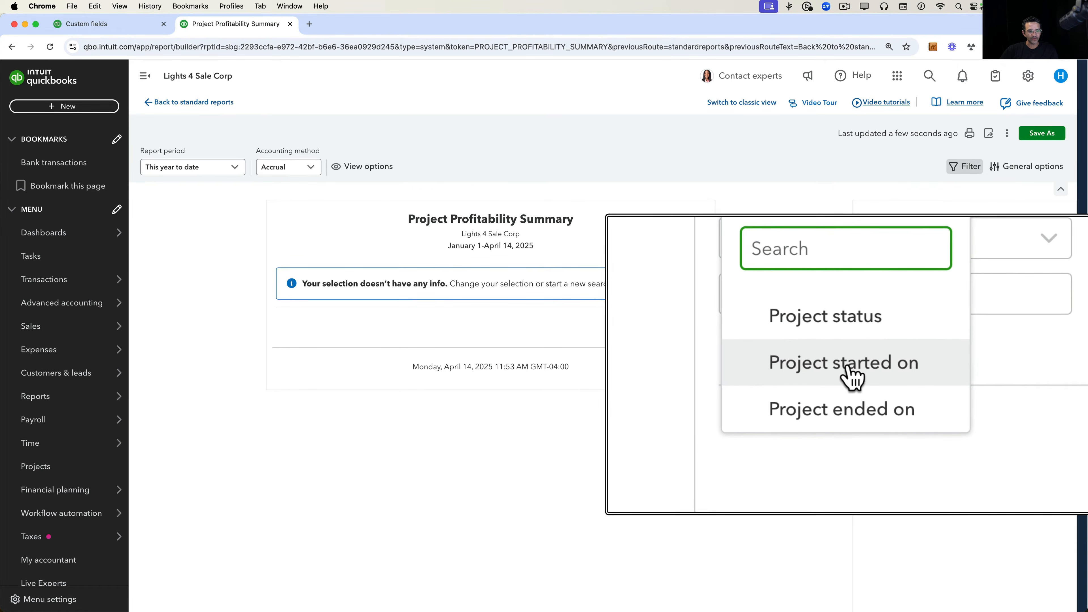
click(995, 413)
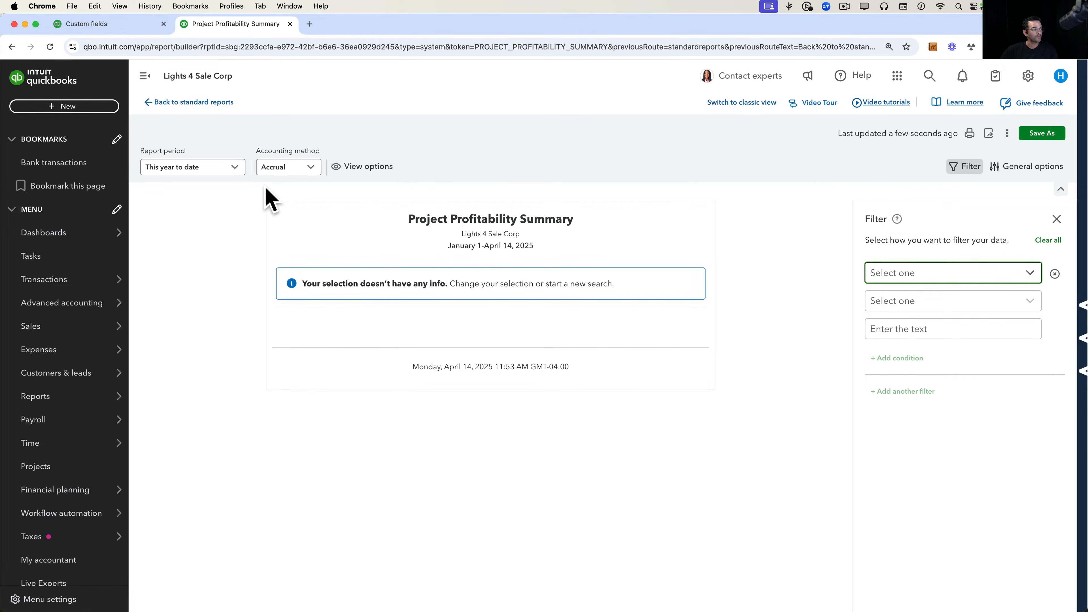
Set the report period to All Dates and recheck the available filter fields.
click(210, 168)
scroll(205, 201, up, 5)
click(192, 191)
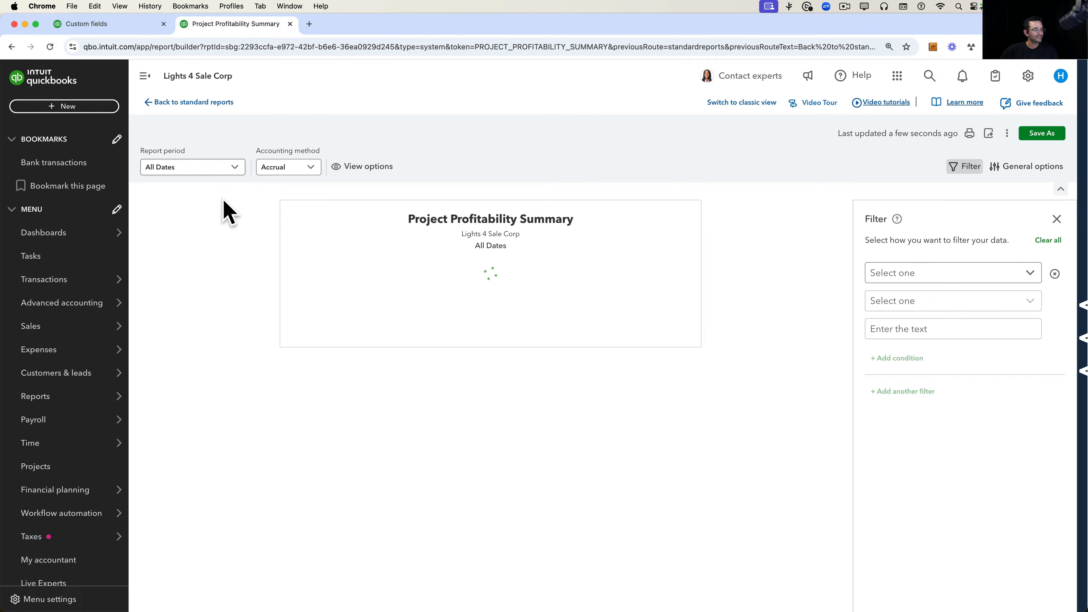
click(924, 275)
click(964, 448)
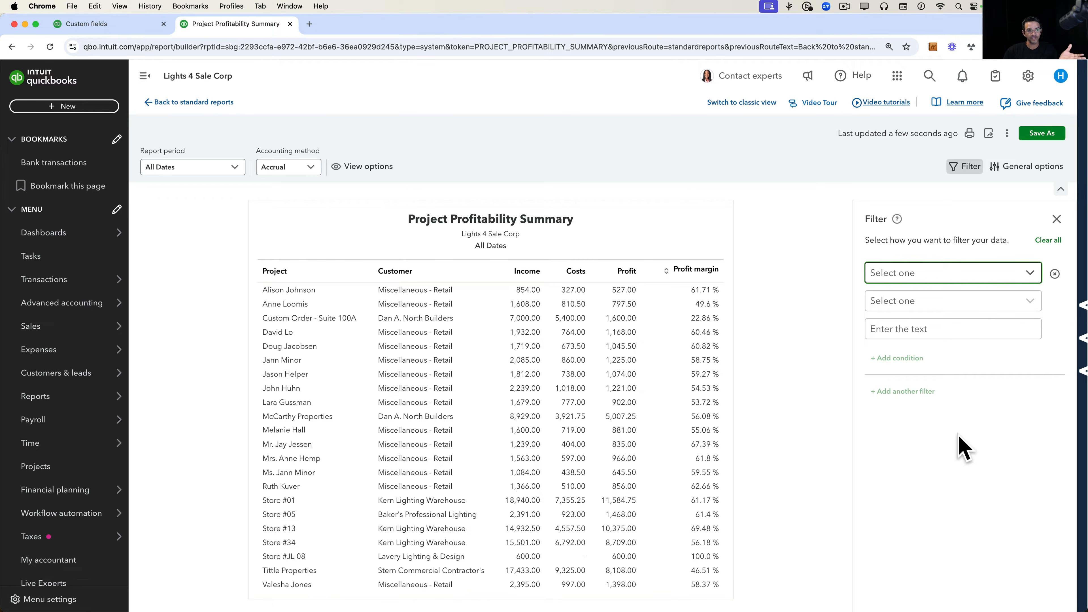
Leave the report, saving it under the name Project Profitability Summary.
click(207, 103)
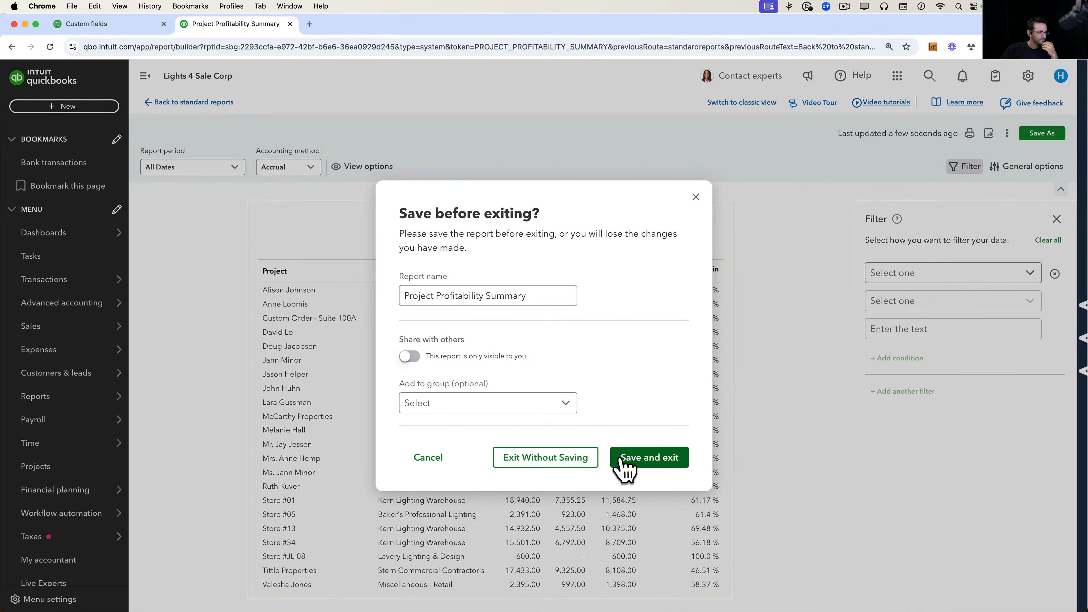
click(638, 462)
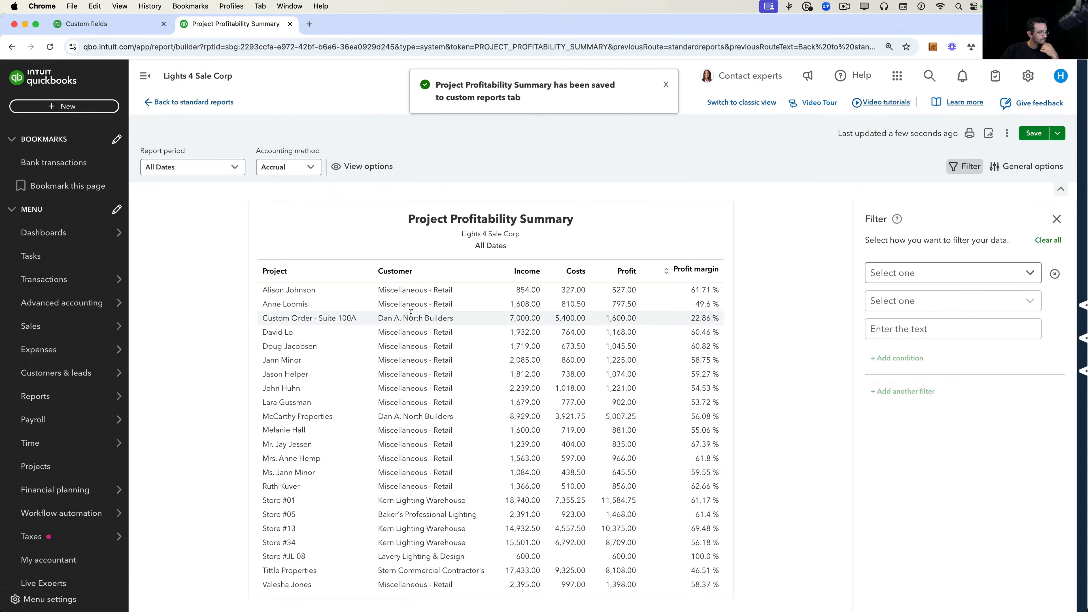
Return to the standard reports, search for "project" and open the Estimates & Progress Invoicing Summary by Project report.
click(185, 188)
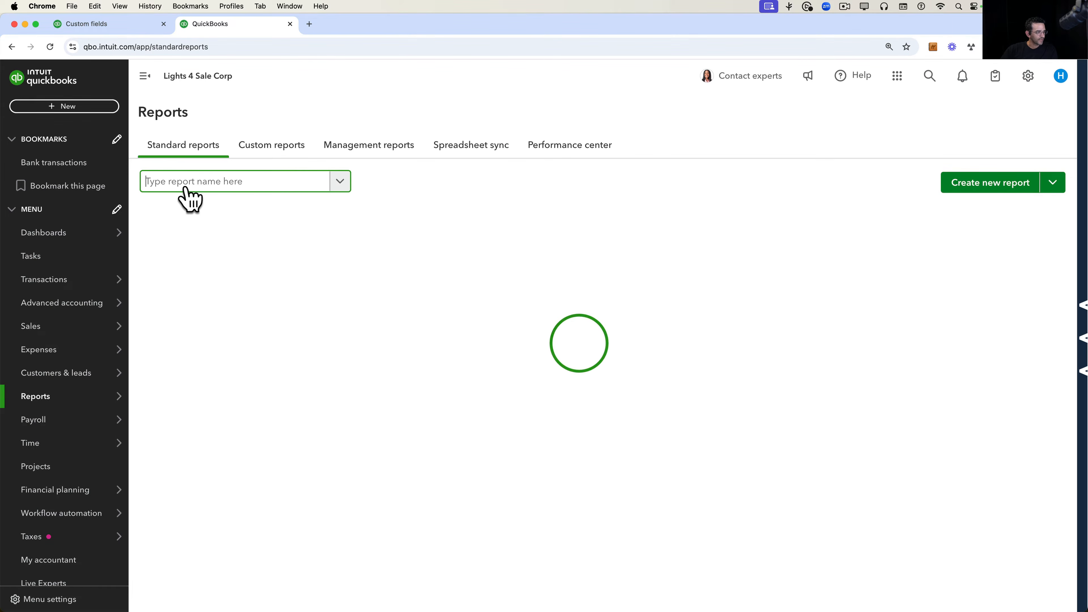
text(project)
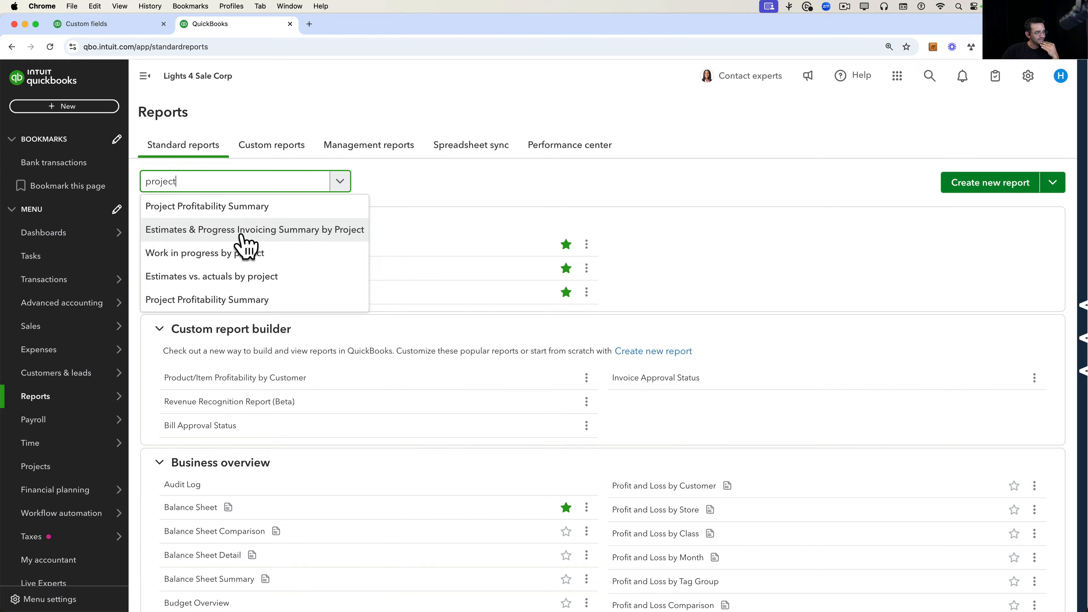
click(267, 231)
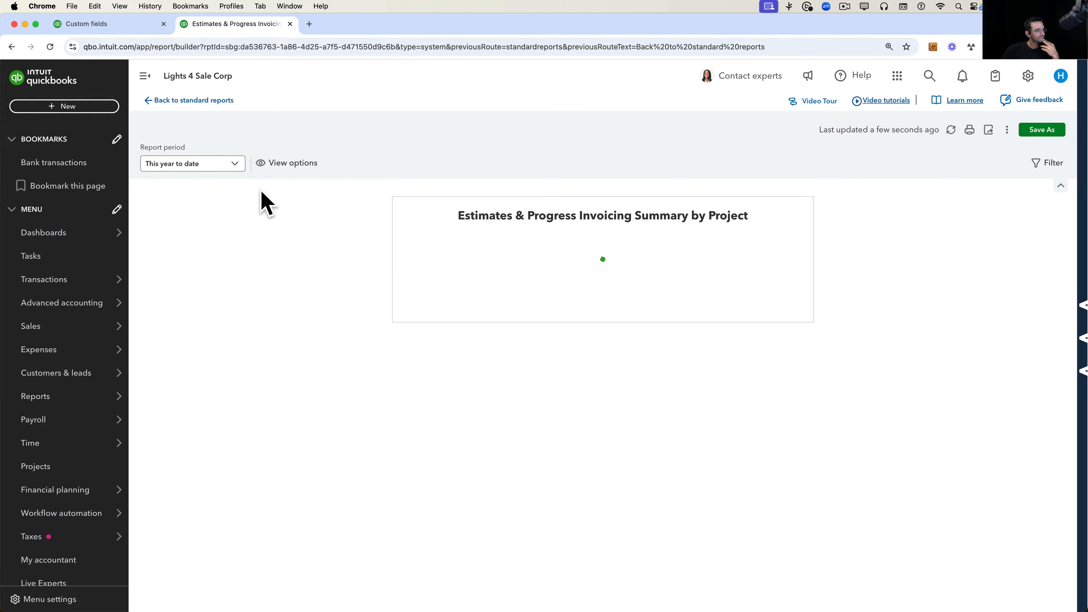
click(193, 166)
click(192, 165)
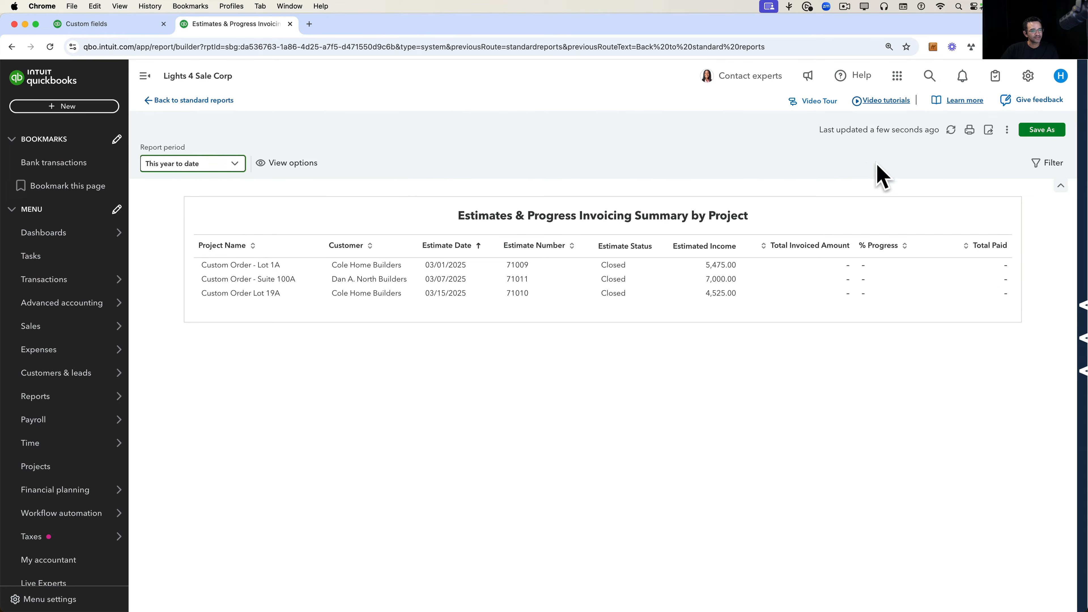
Examine which fields the Estimates & Progress Invoicing Summary by Project report can be filtered by, including custom fields.
click(1045, 163)
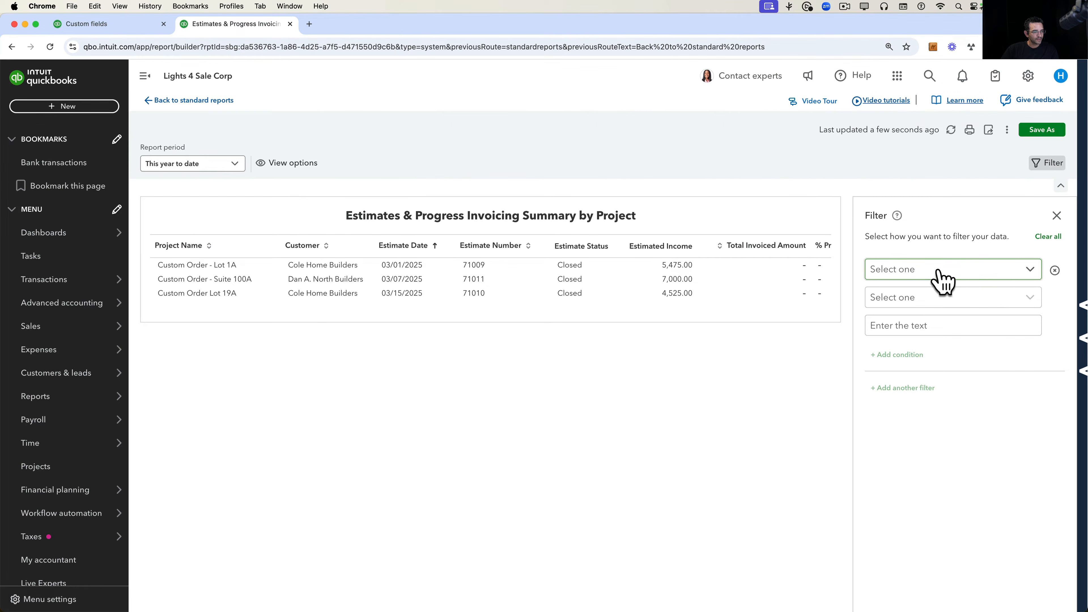
click(938, 272)
scroll(947, 396, down, 6)
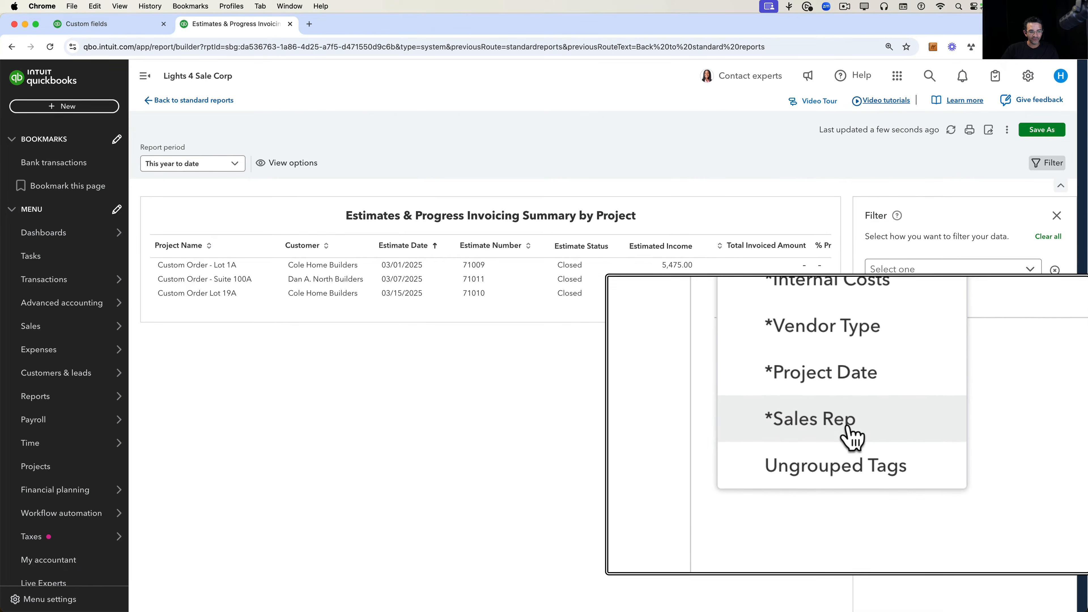
scroll(853, 437, up, 2)
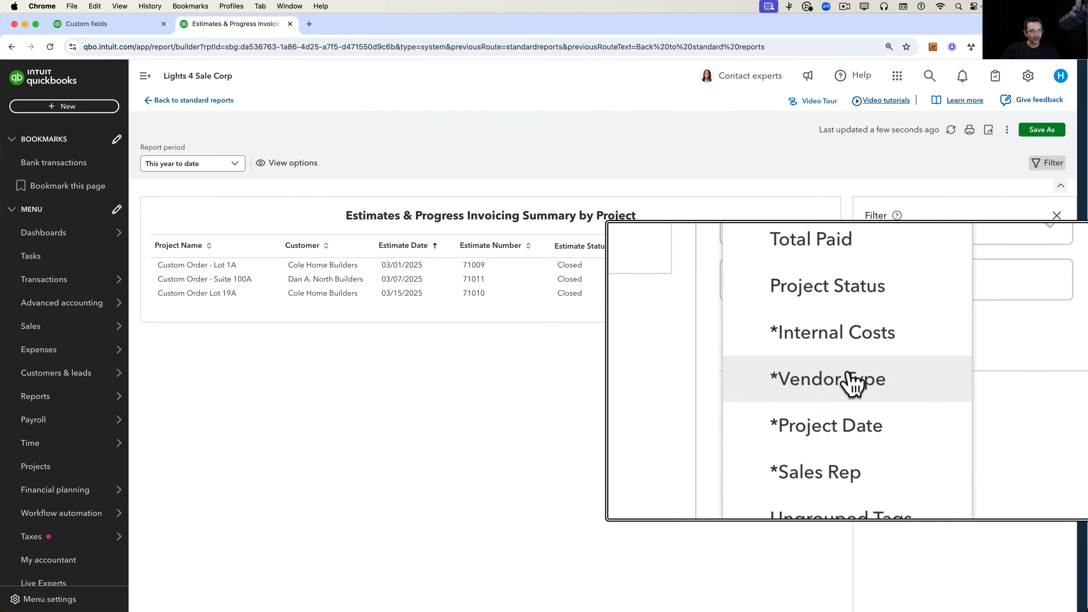
scroll(852, 388, down, 2)
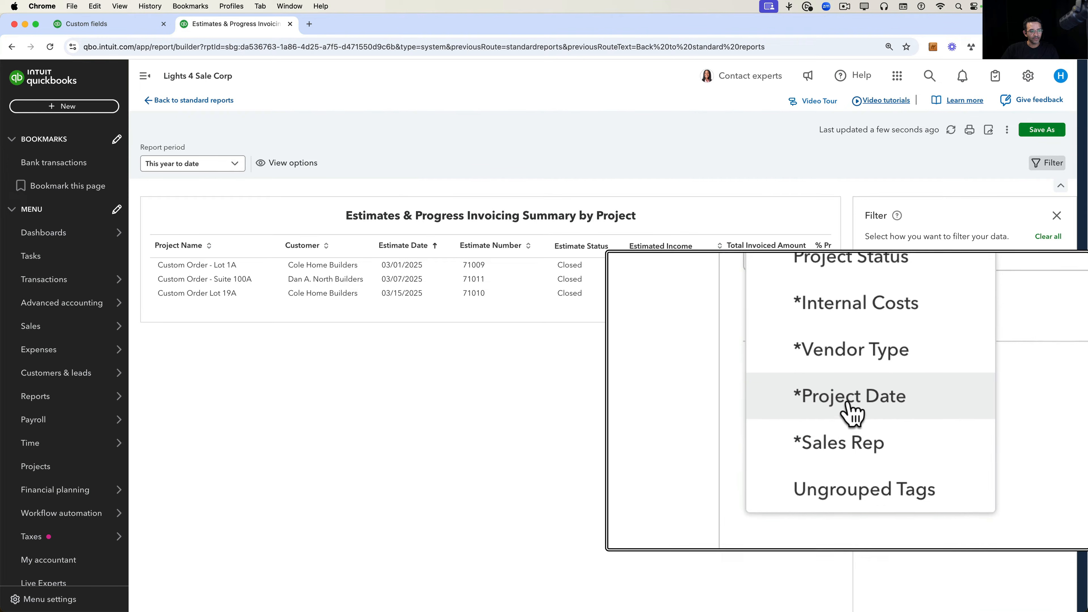
scroll(923, 334, up, 3)
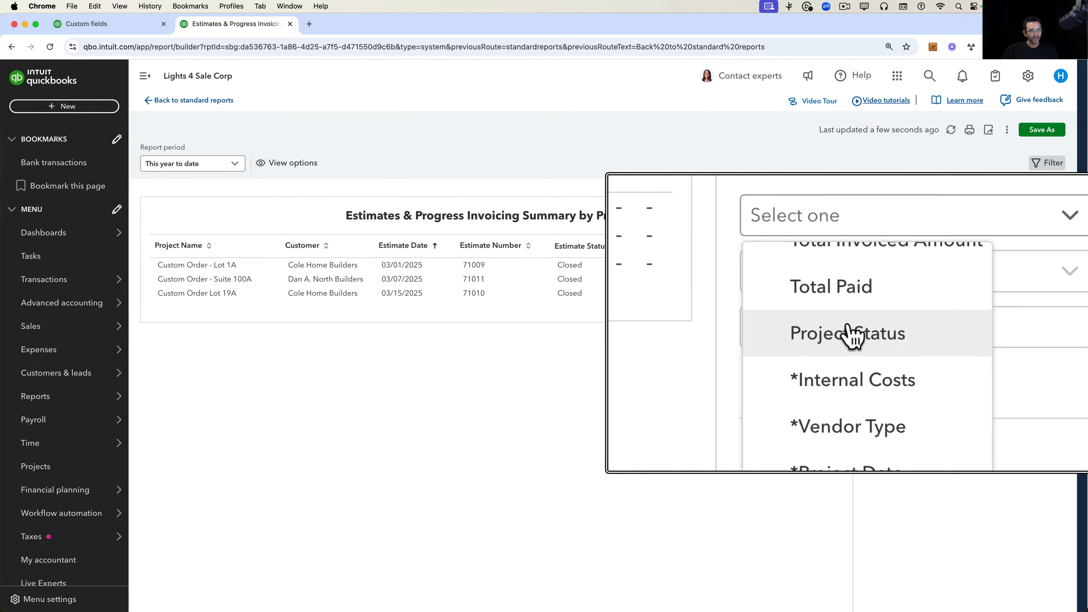
scroll(923, 334, up, 6)
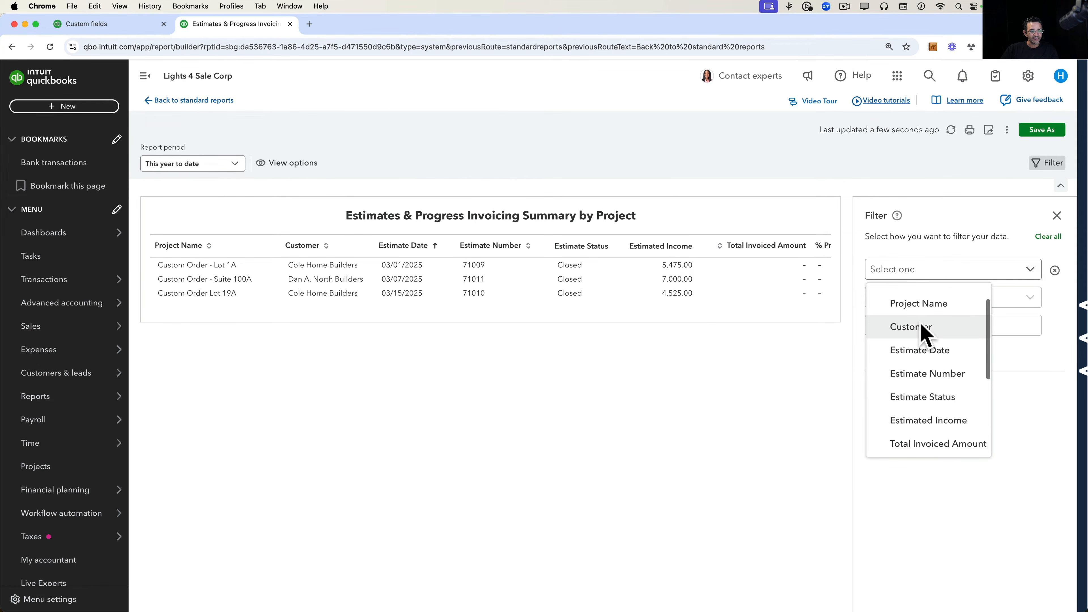
scroll(929, 358, down, 5)
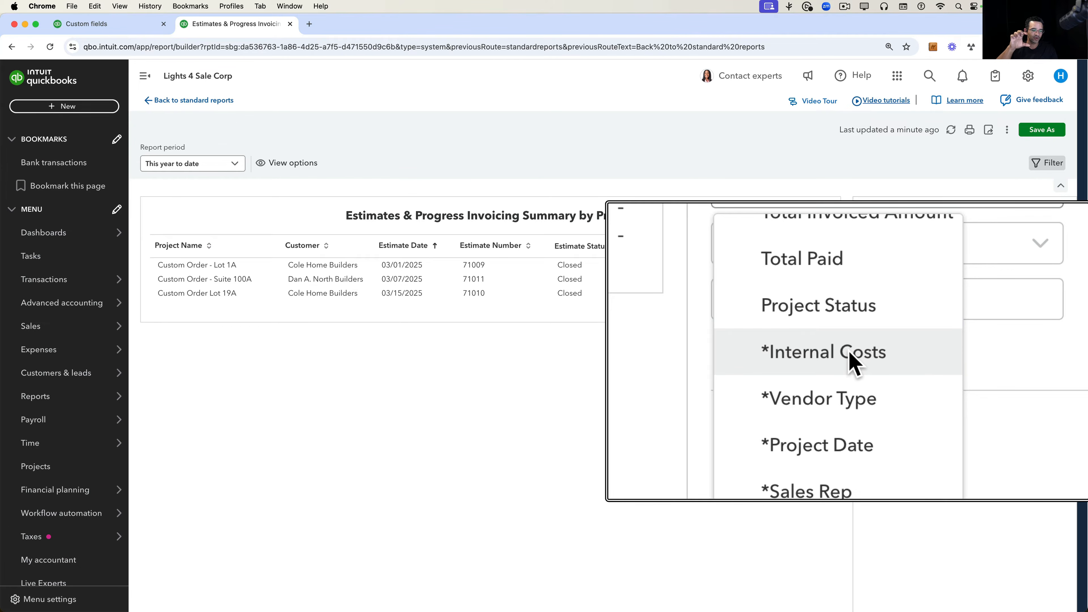
scroll(848, 351, down, 5)
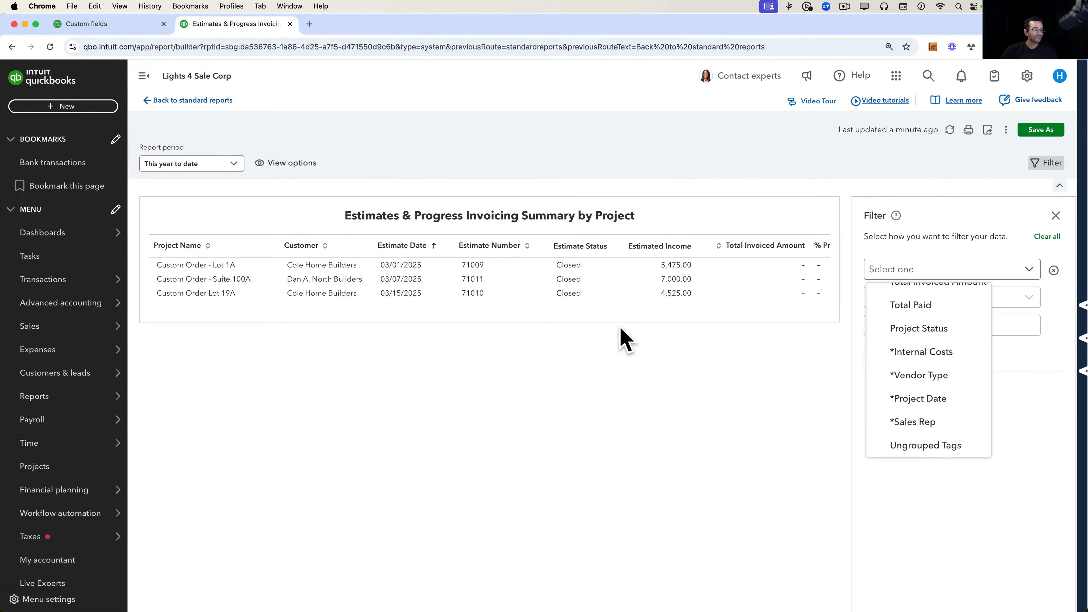
Set the estimates and progress invoicing report's period to All Dates and recheck its columns and available filter fields.
scroll(760, 291, right, 5)
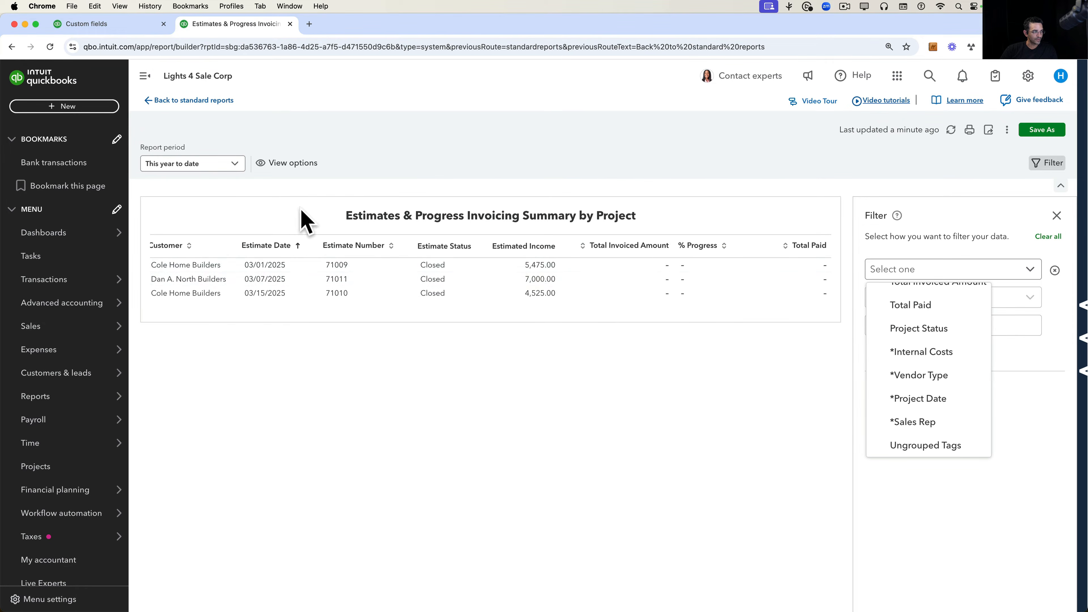
click(155, 168)
scroll(173, 206, up, 3)
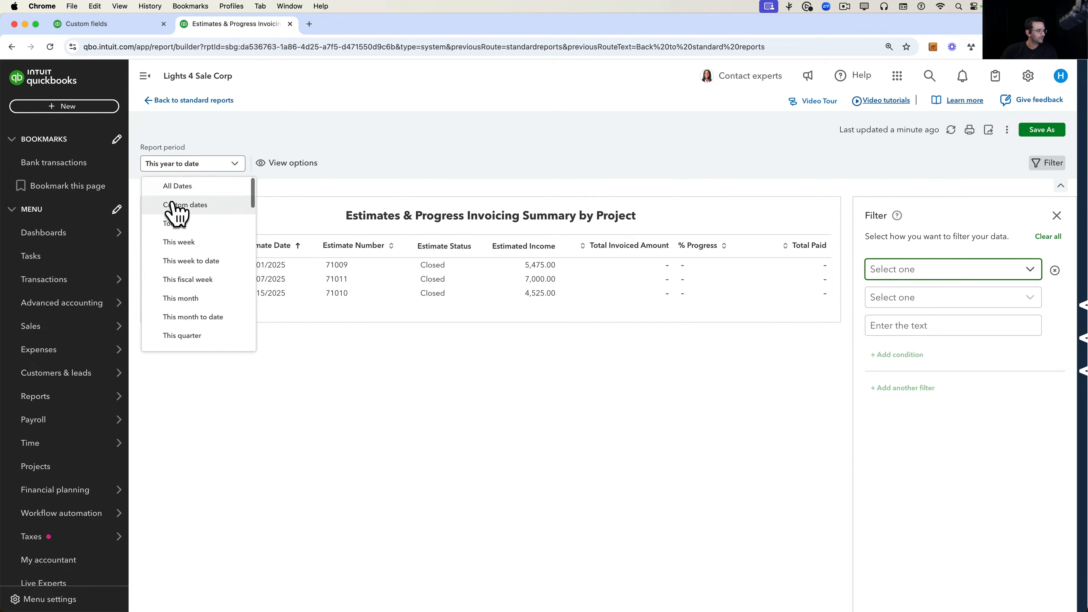
click(172, 185)
scroll(756, 320, right, 5)
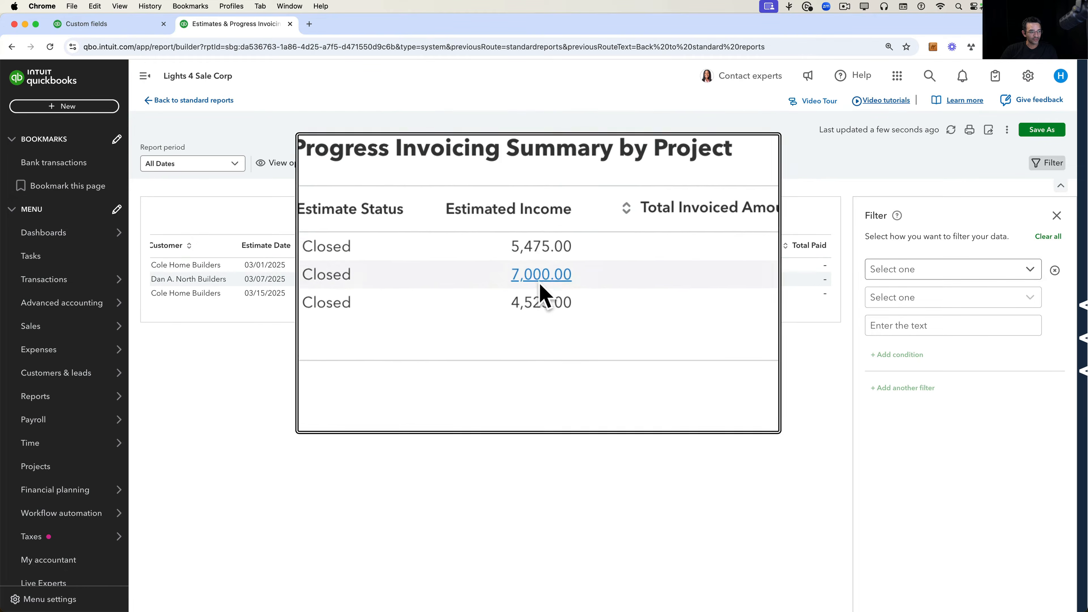
scroll(544, 296, left, 5)
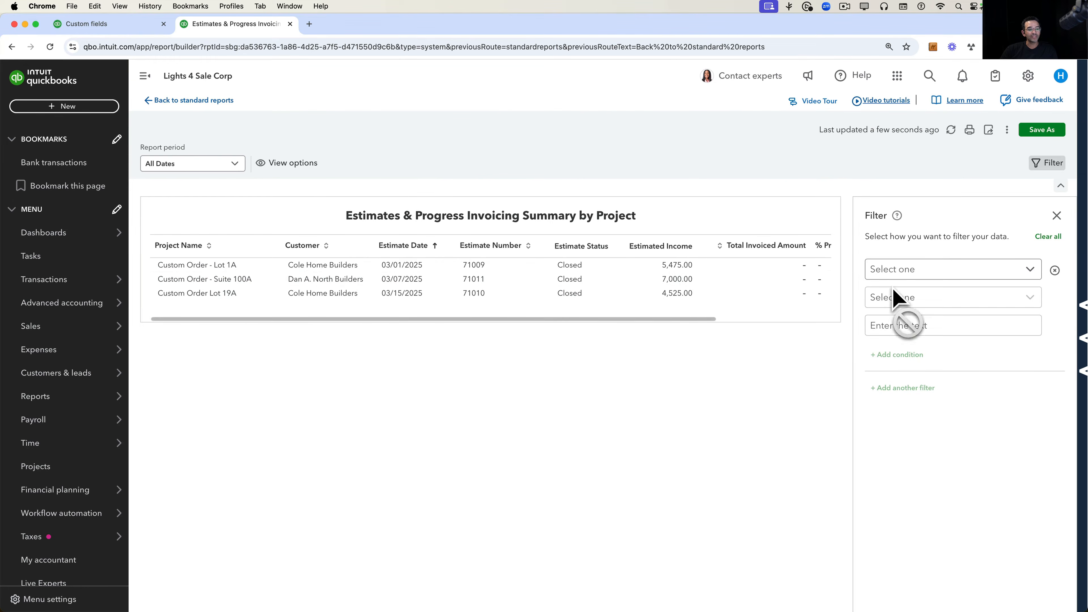
click(933, 271)
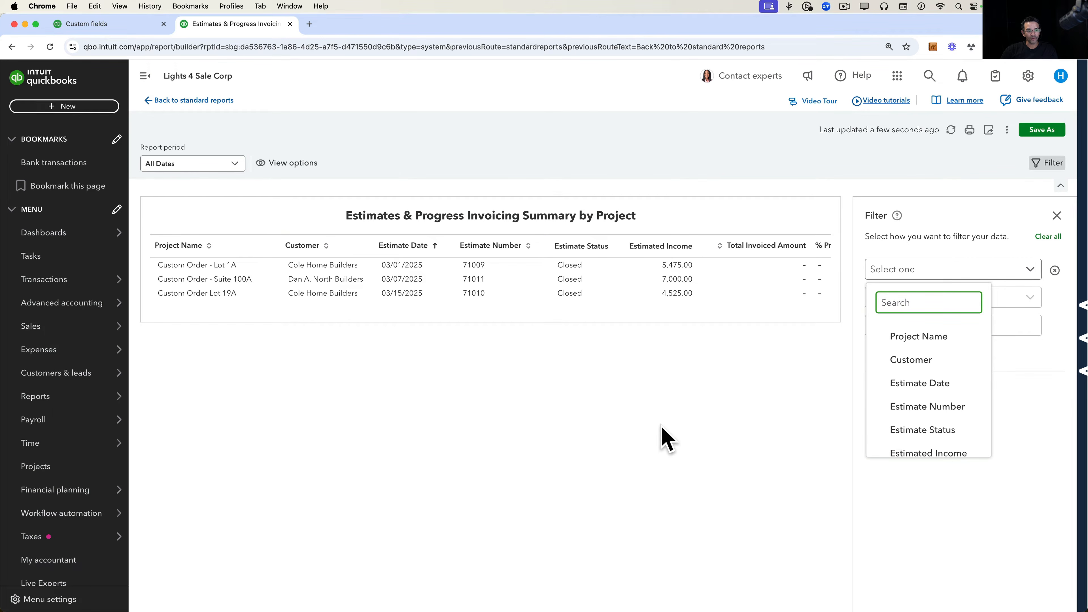
scroll(945, 418, down, 3)
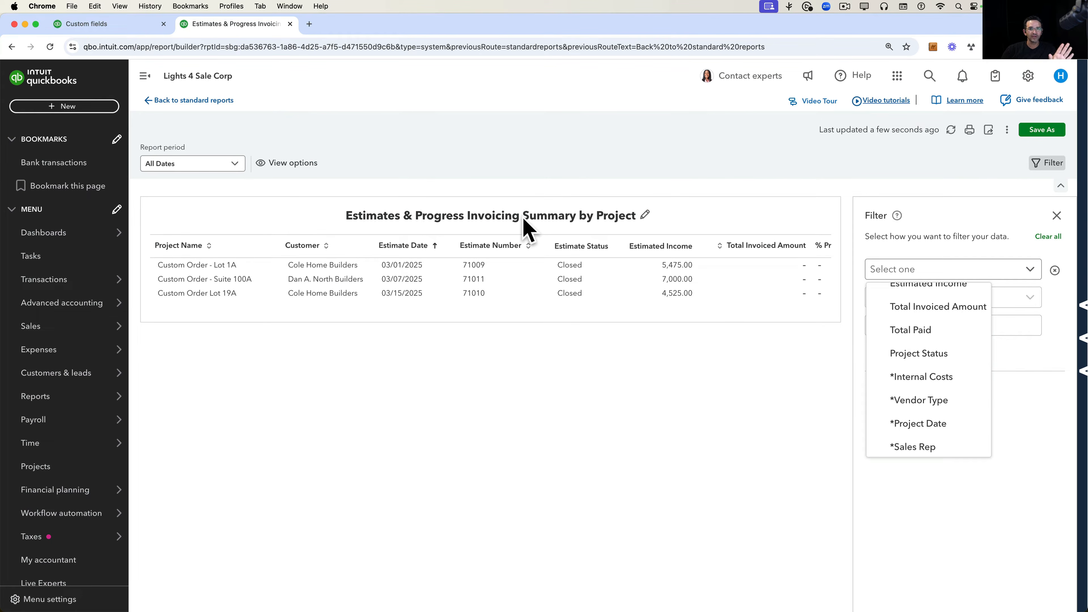
Go back to the standard reports, search for "projec" and open the Work in progress by project report.
click(192, 101)
click(199, 182)
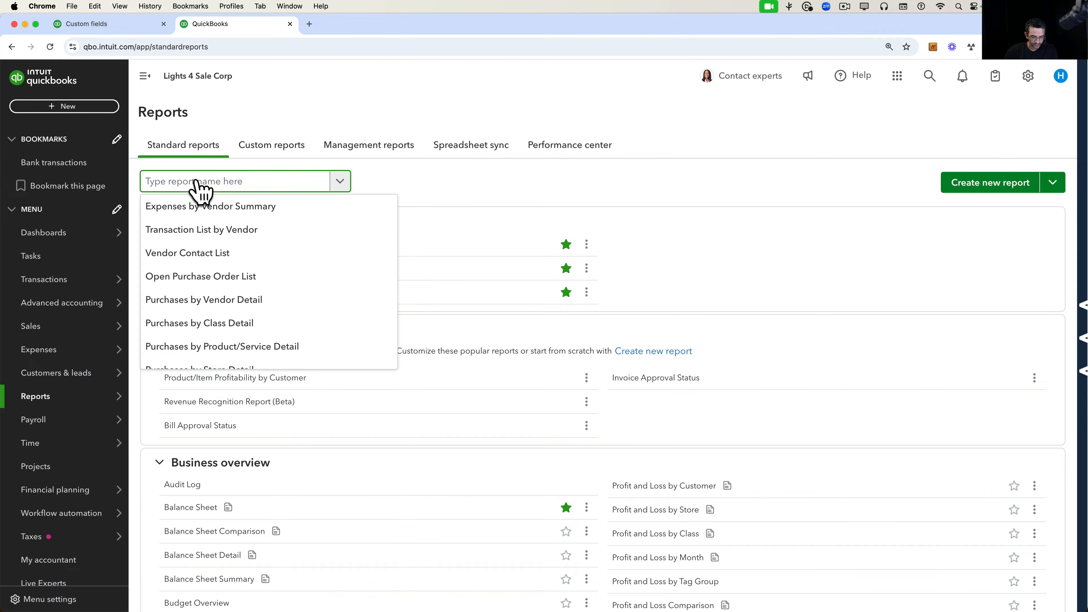
text(projec)
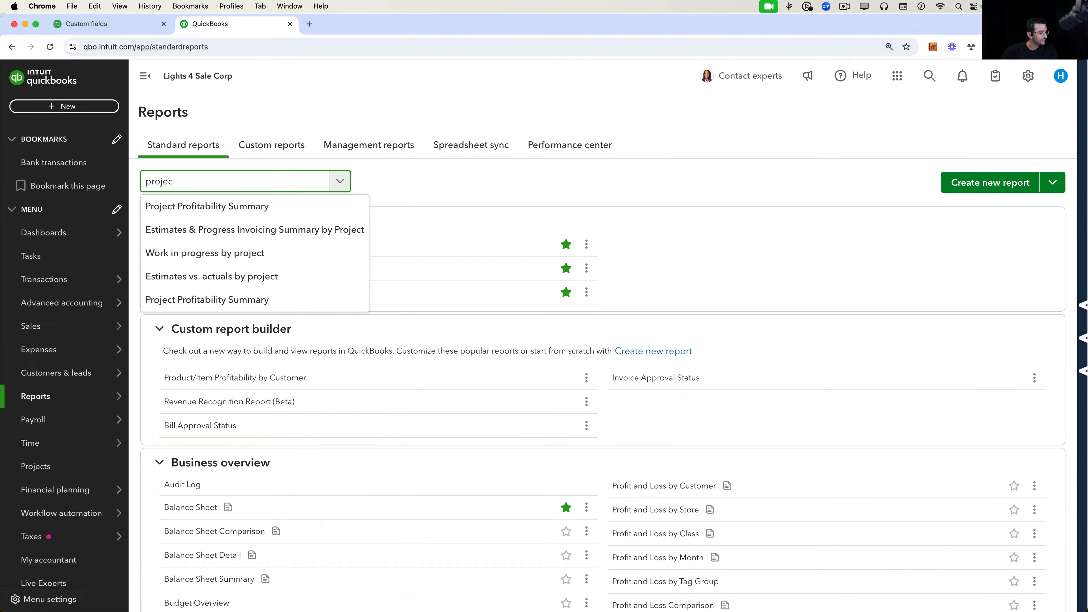
click(231, 252)
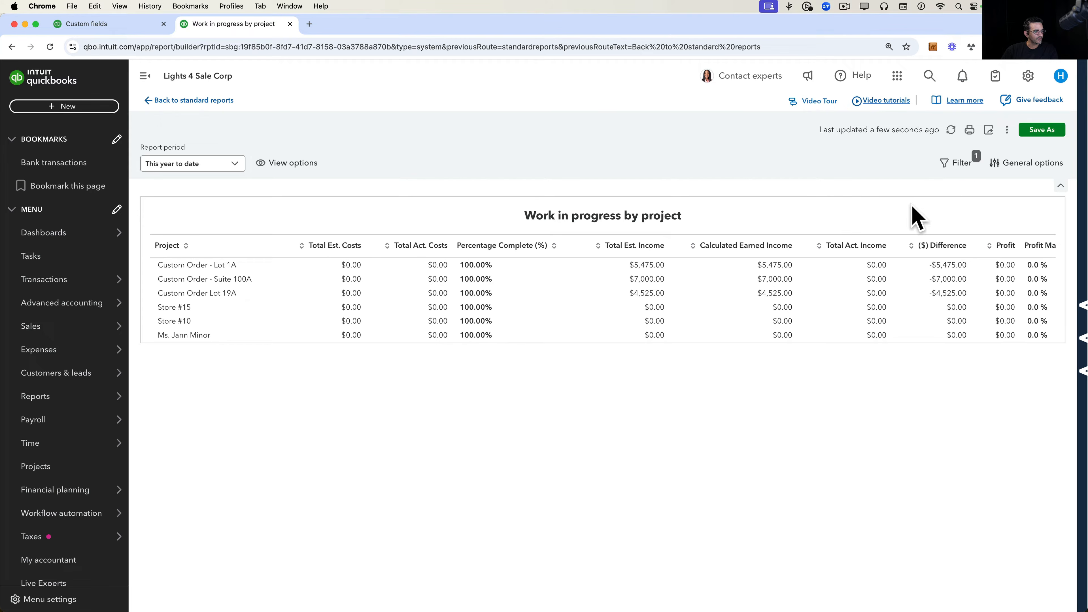
Set the report period of the Work in progress by project report to All Dates.
click(171, 164)
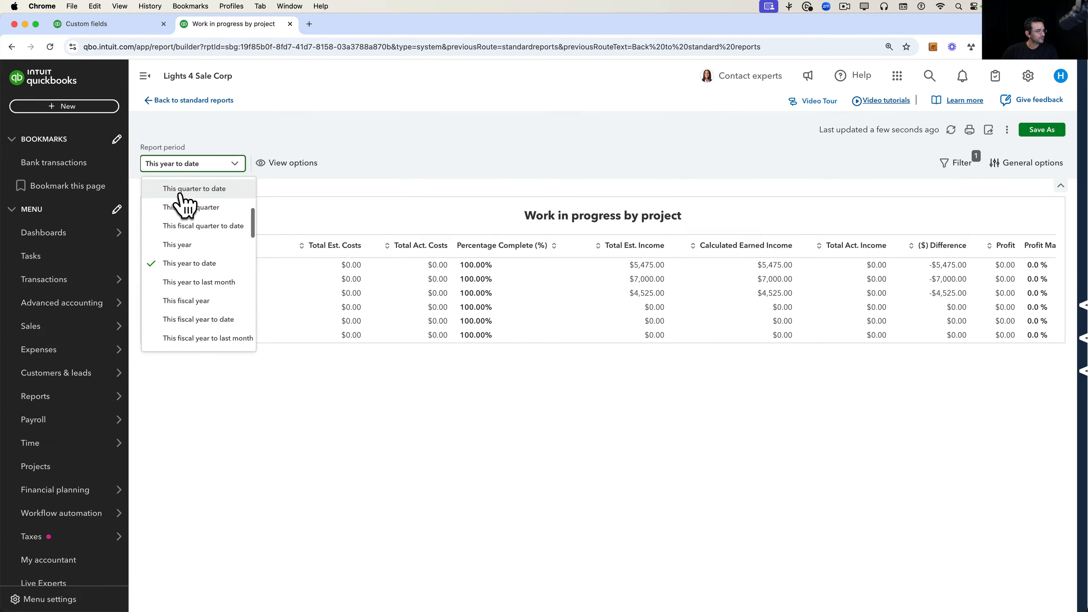
scroll(182, 198, up, 5)
click(181, 189)
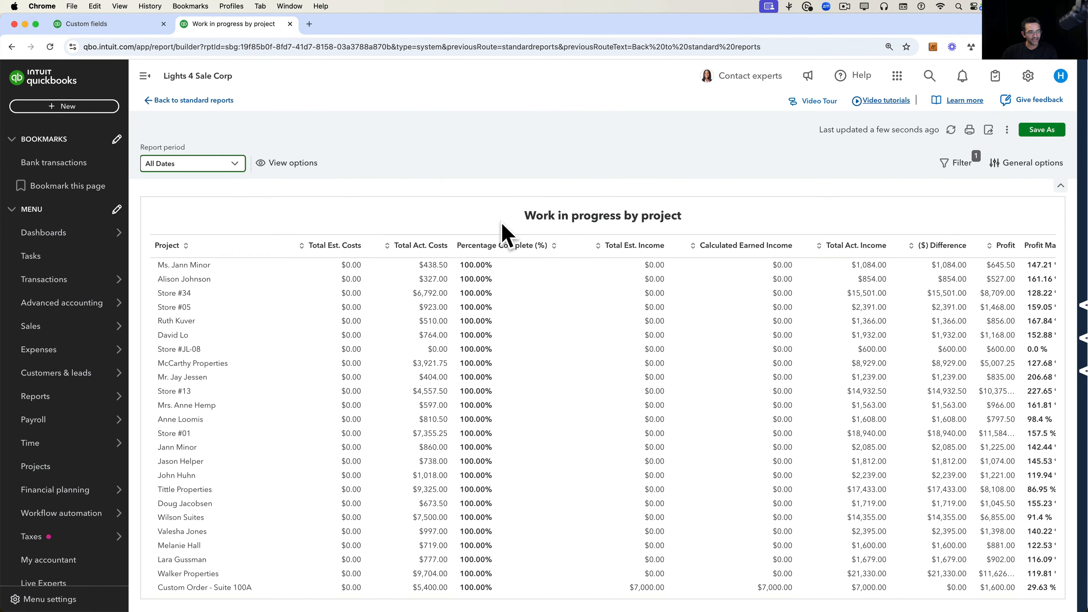
Examine which project and custom fields the Work in progress by project report can be filtered by.
click(955, 169)
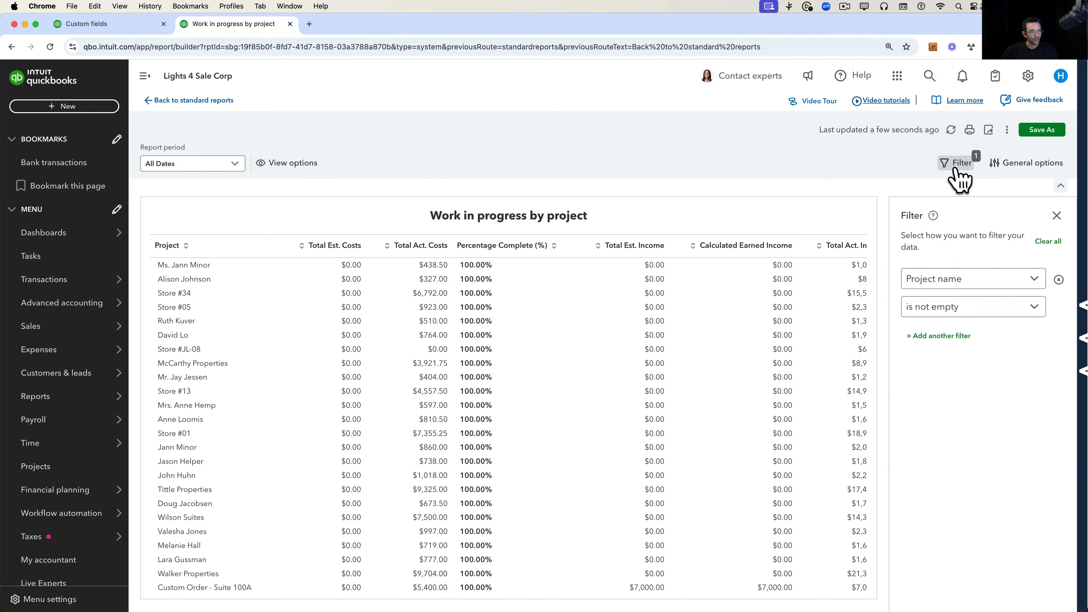
click(946, 270)
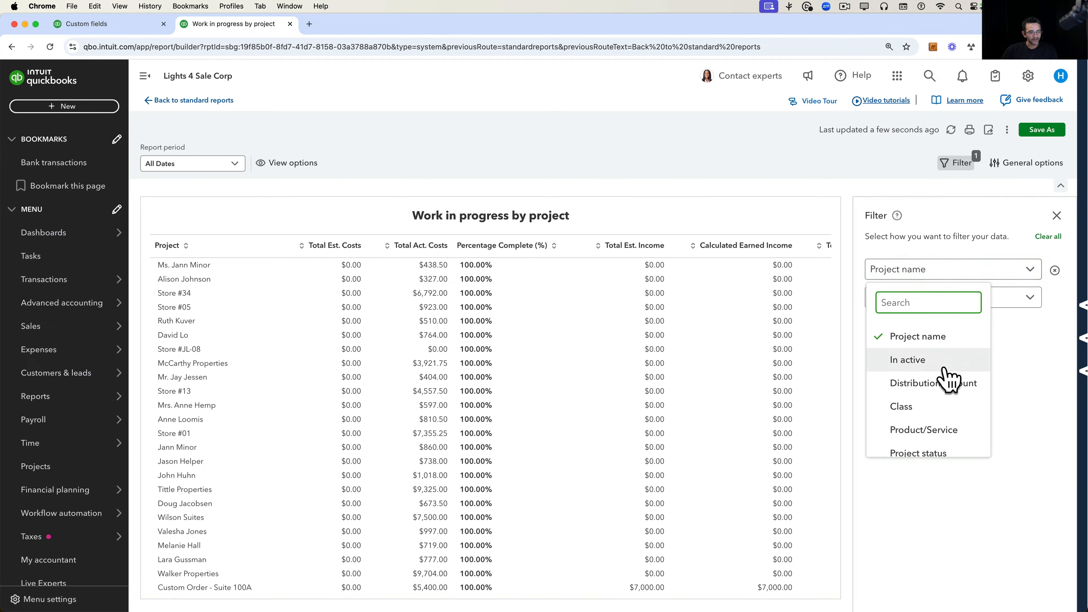
scroll(940, 377, down, 10)
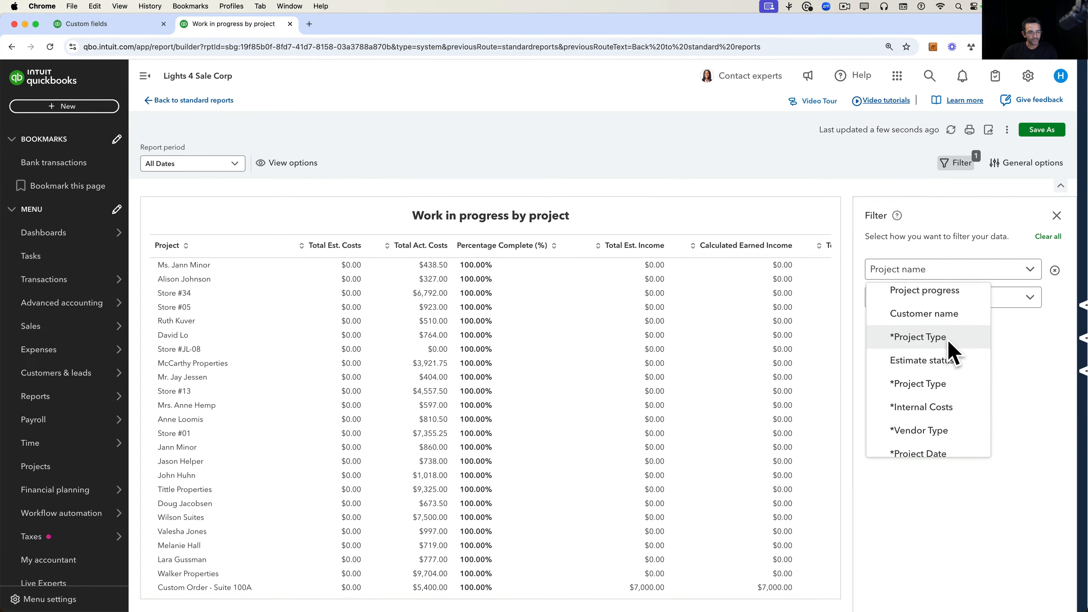
scroll(944, 362, down, 1)
click(1001, 323)
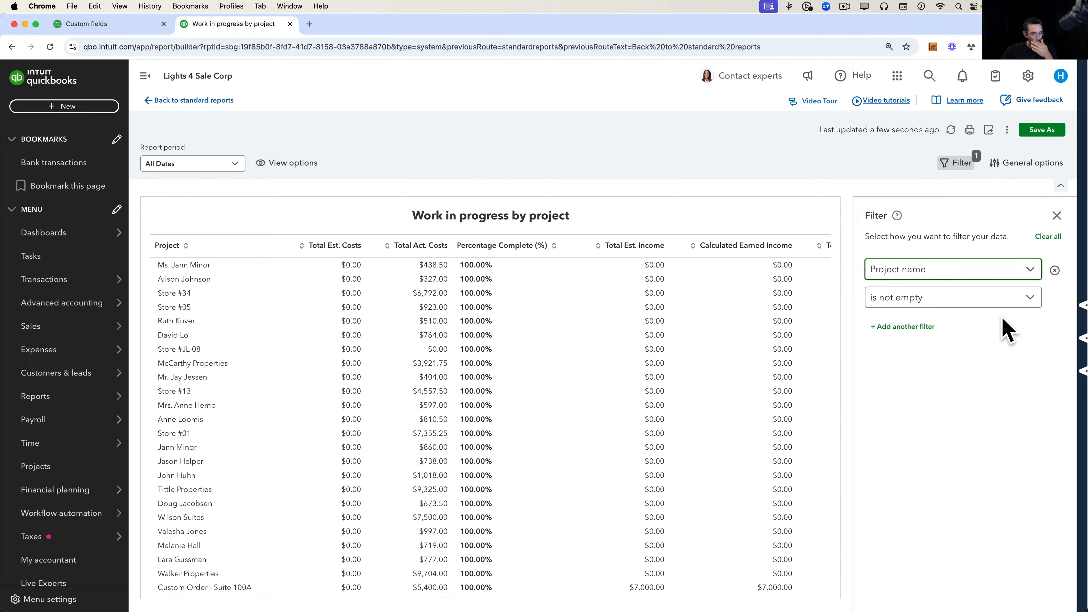
Open the custom fields list, deselect the Invoice and Estimate forms for the *Project Type field and save it.
click(1027, 76)
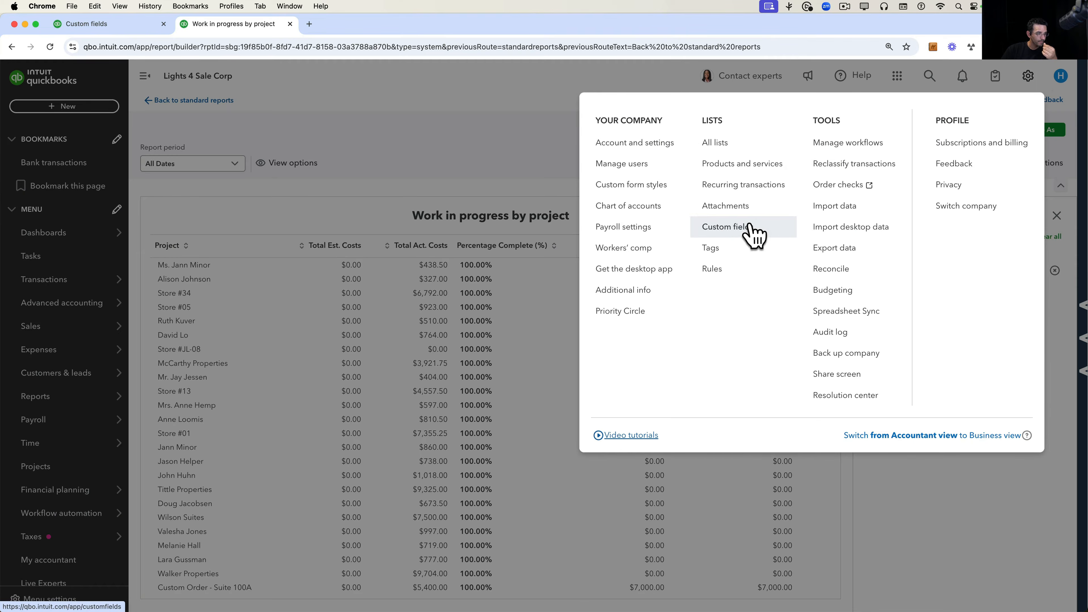
click(731, 225)
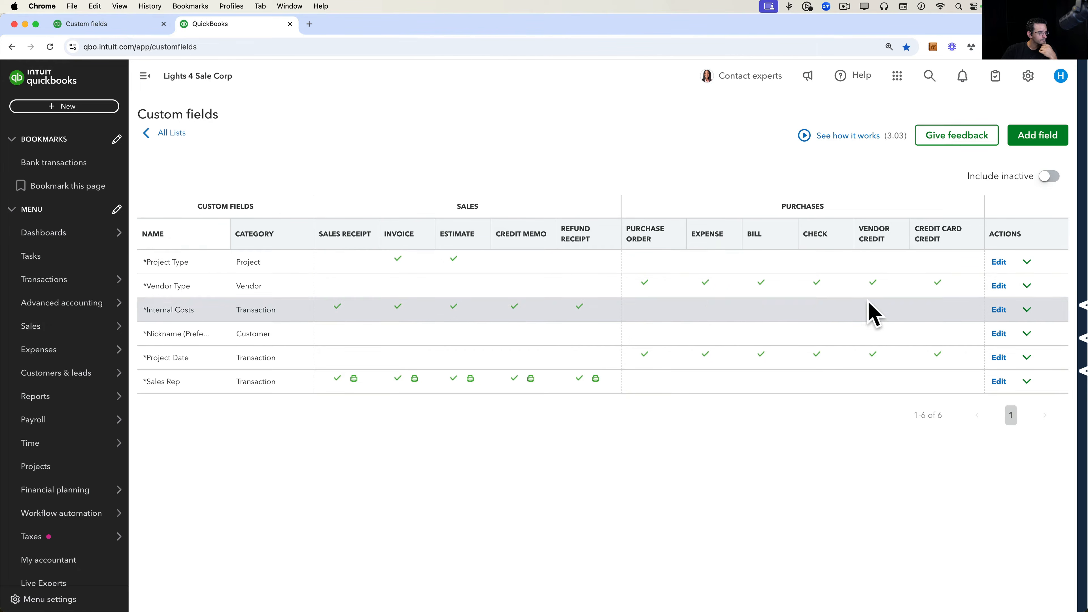
click(1001, 262)
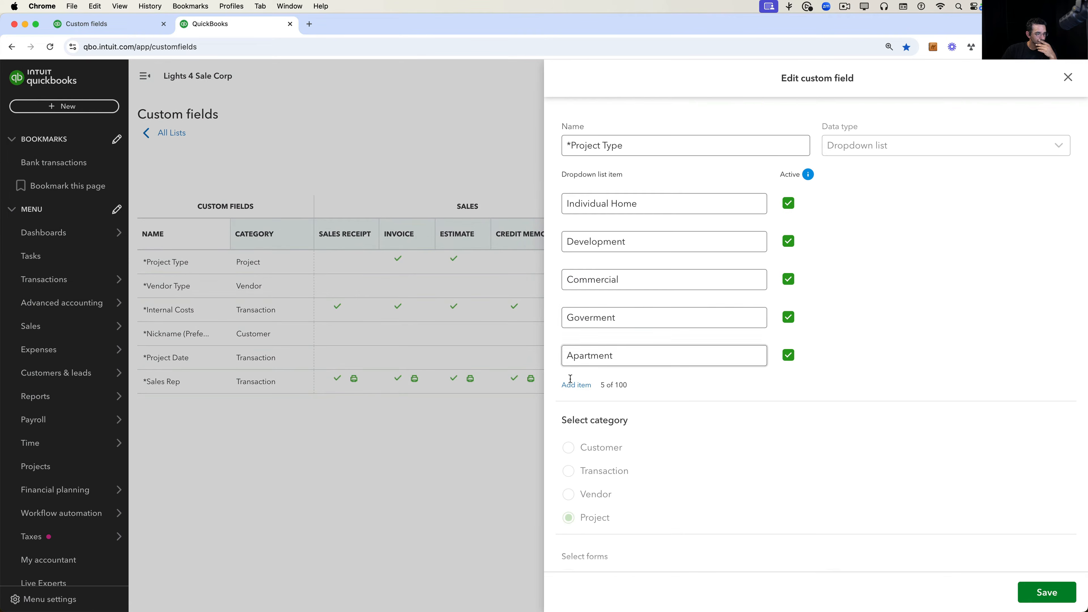
scroll(572, 484, down, 5)
click(566, 471)
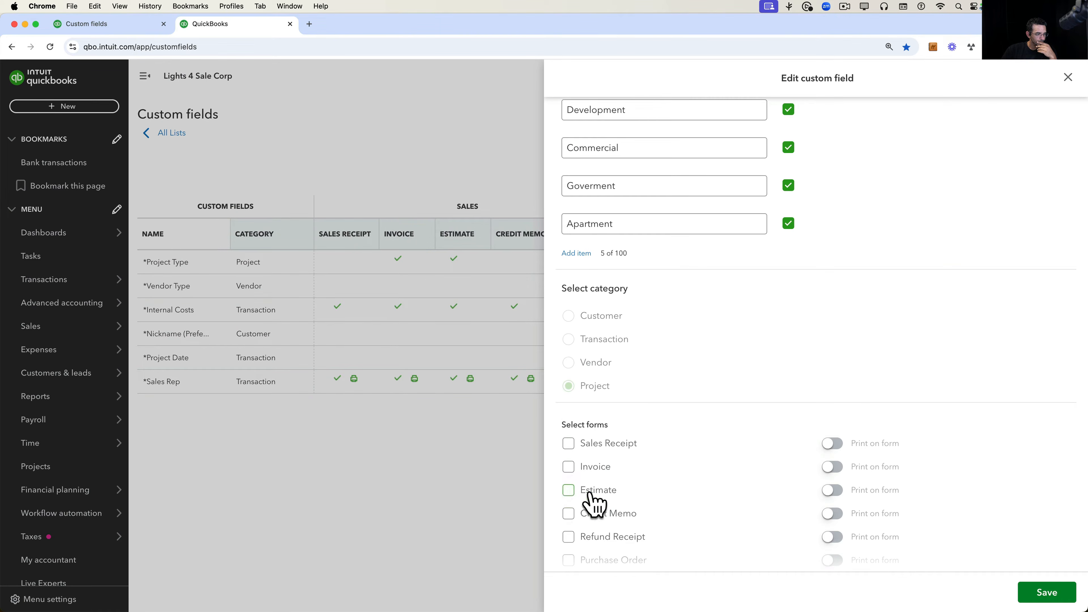
click(1039, 593)
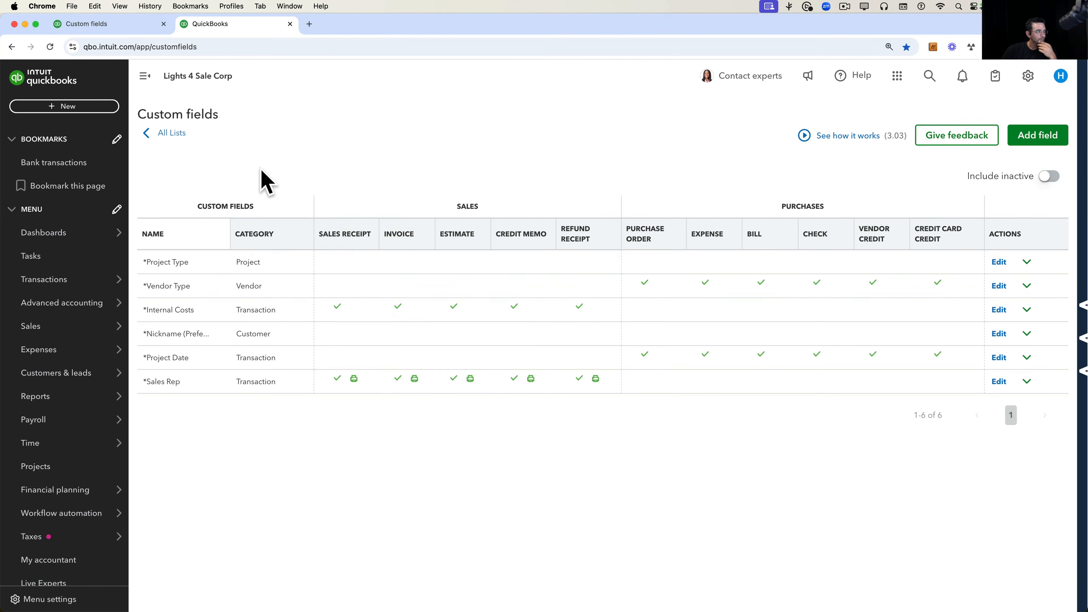
Return to the Work in progress by project report and set its period to All Dates again.
click(15, 50)
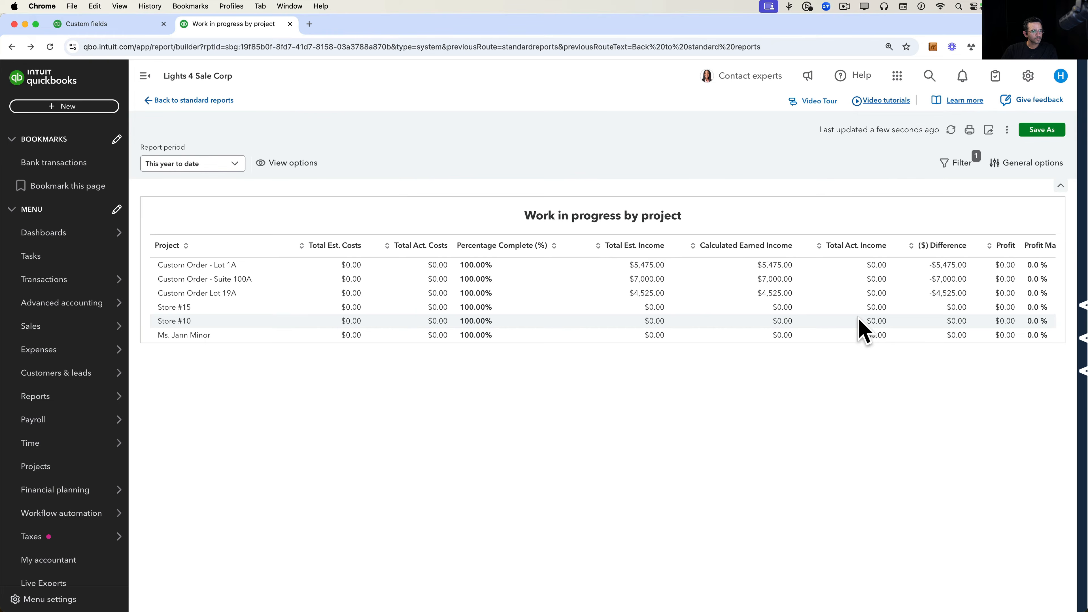
click(194, 166)
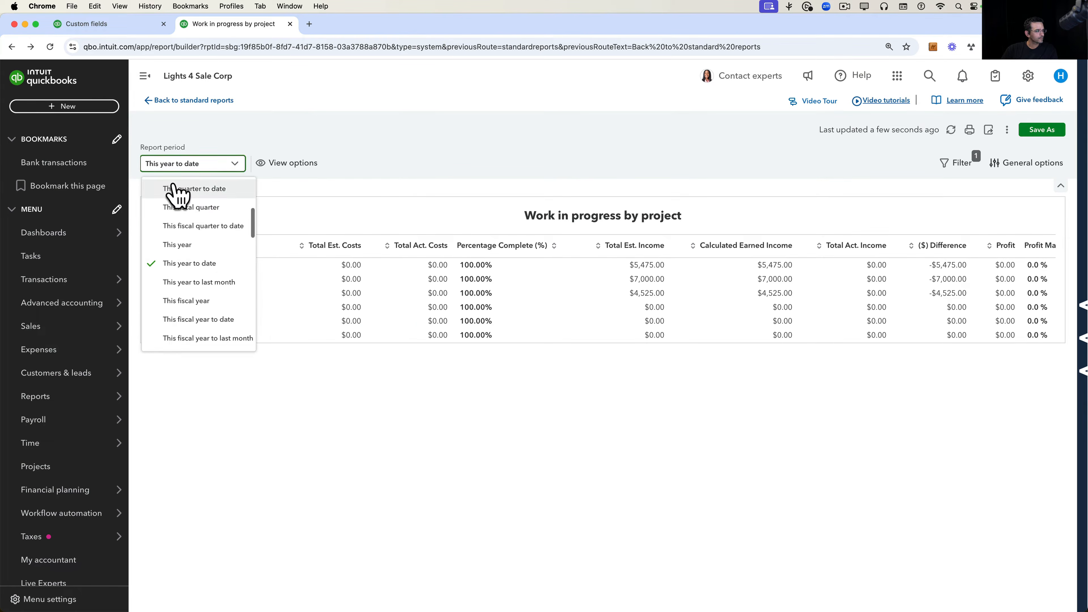
scroll(180, 208, up, 3)
click(174, 185)
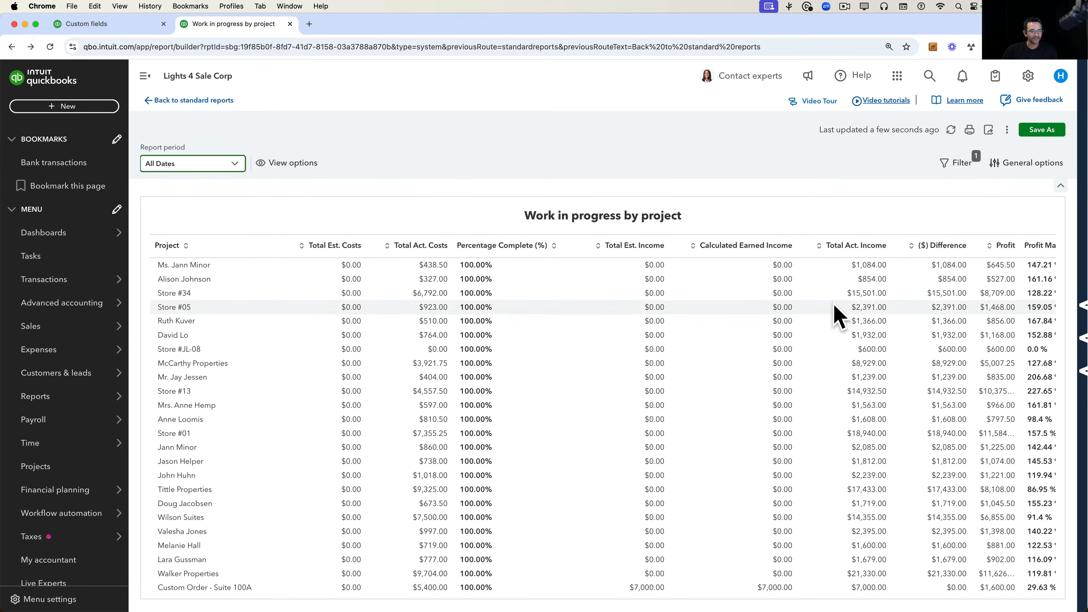
Filter the Work in progress by project report to *Project Type equals Apartment.
click(958, 163)
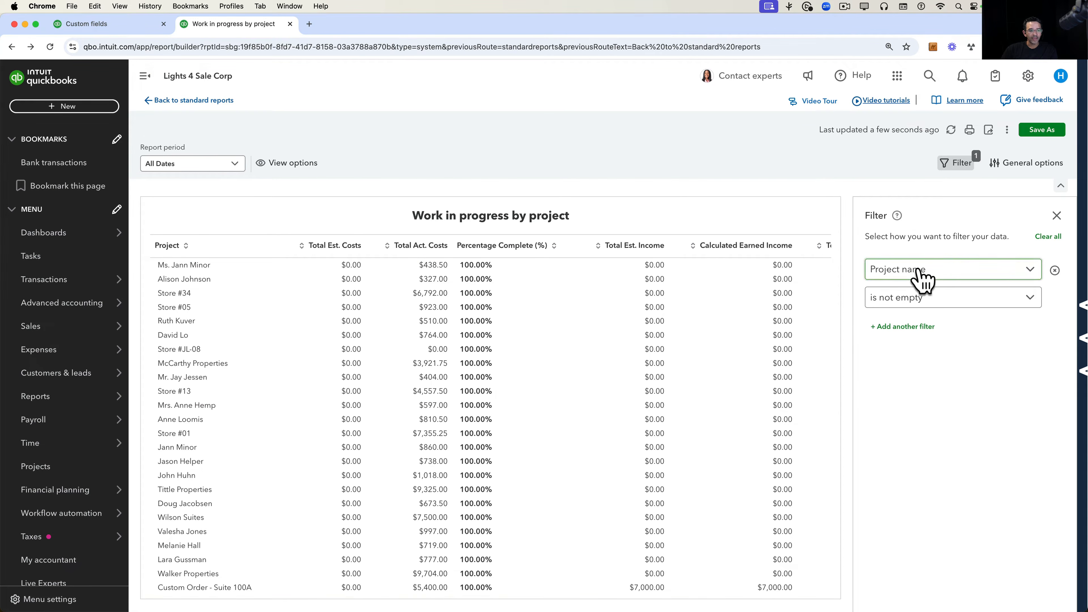
click(915, 276)
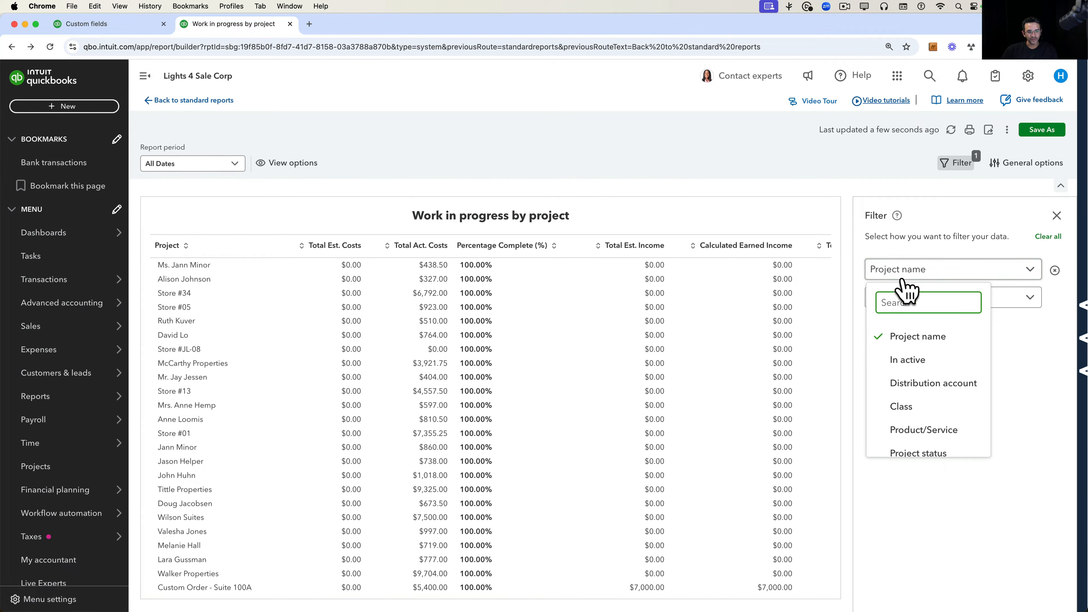
scroll(923, 379, down, 4)
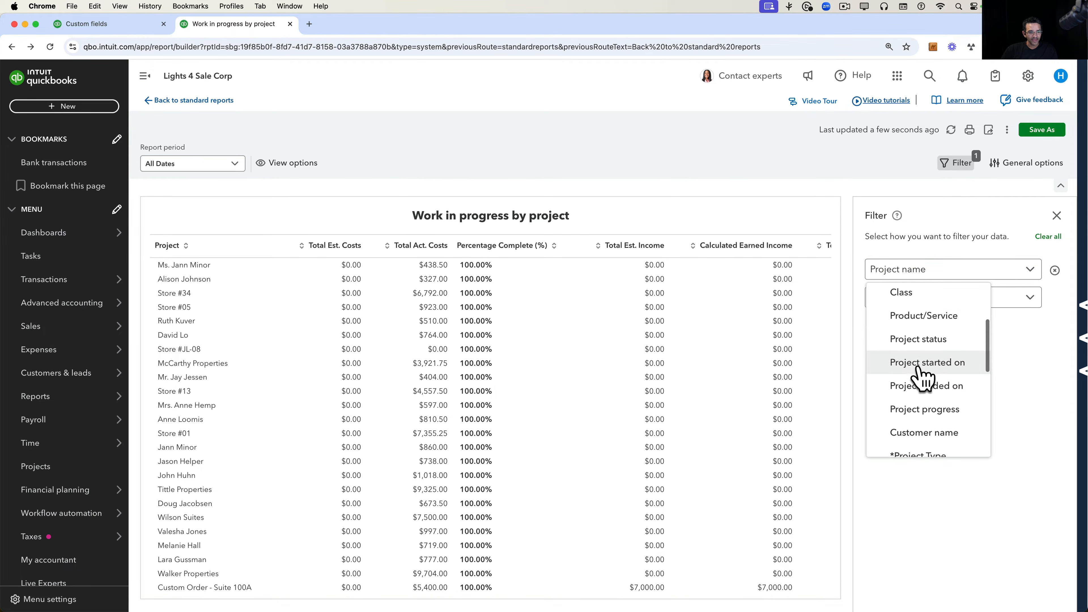
scroll(921, 368, down, 4)
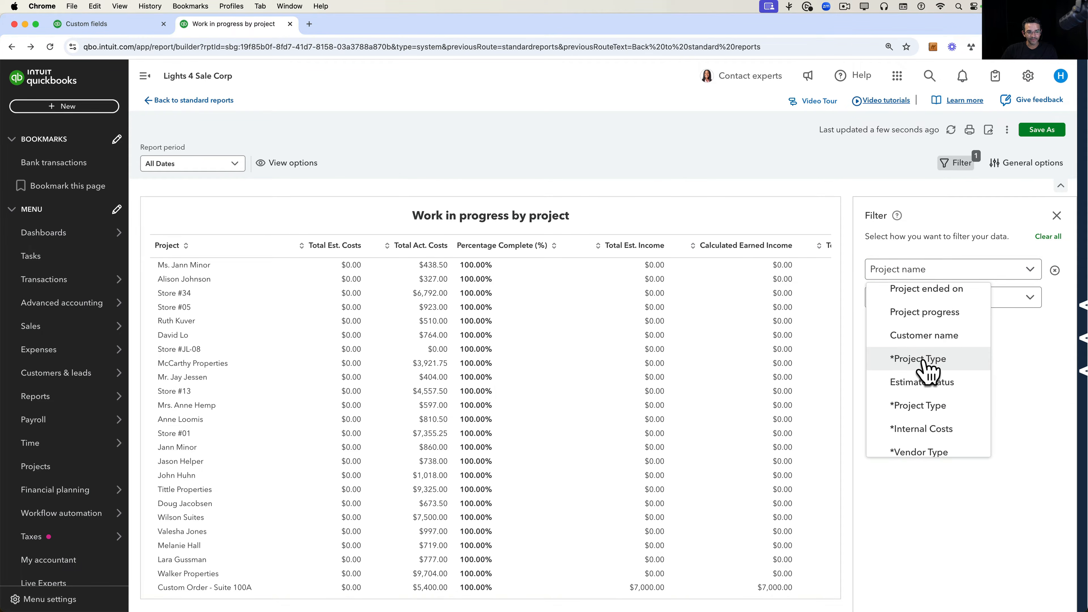
click(924, 361)
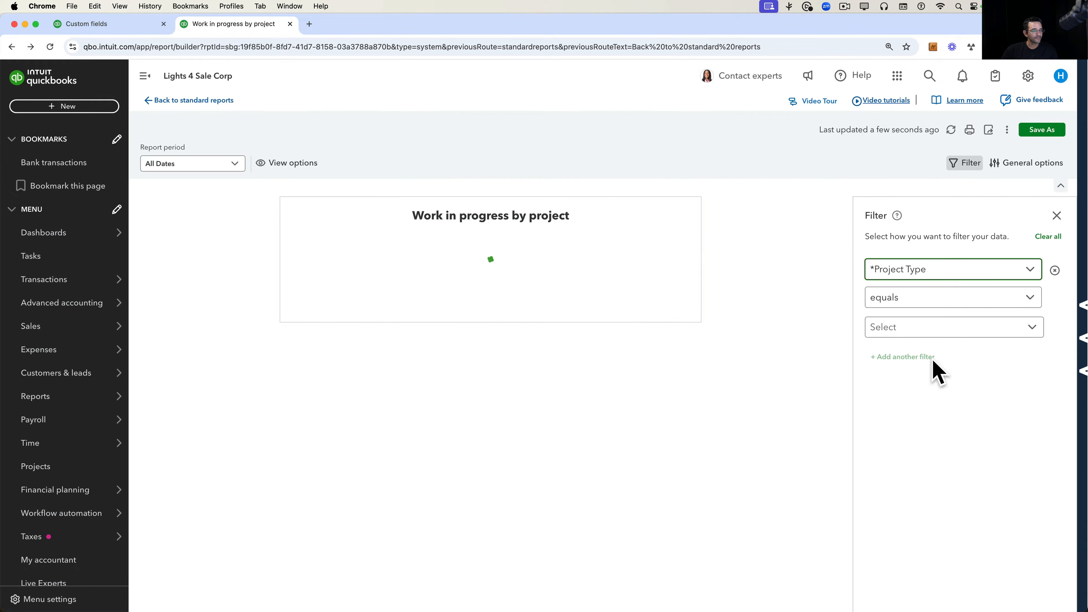
click(903, 329)
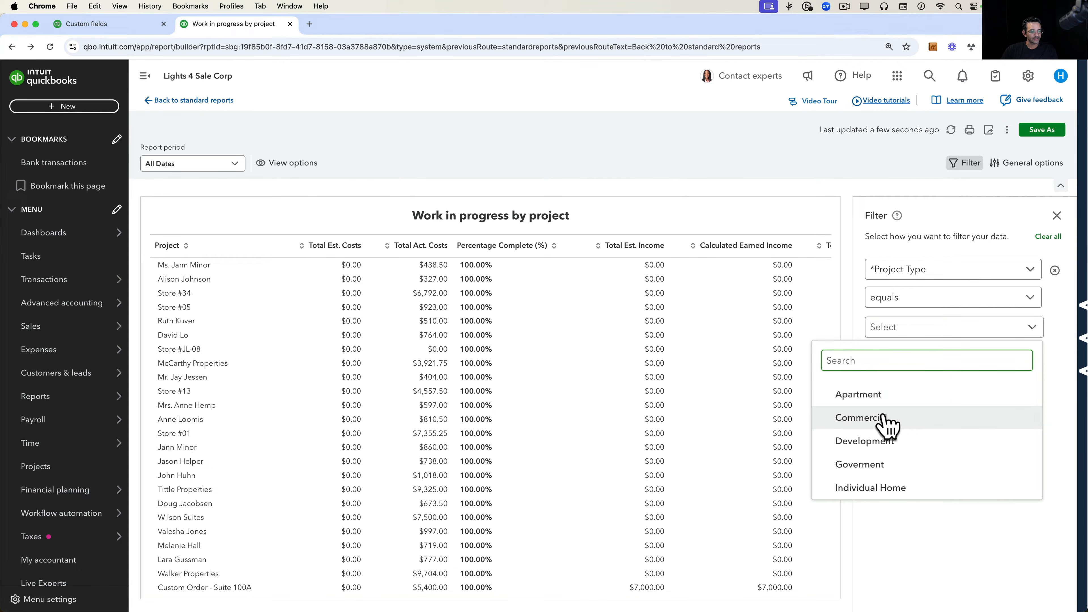
click(884, 400)
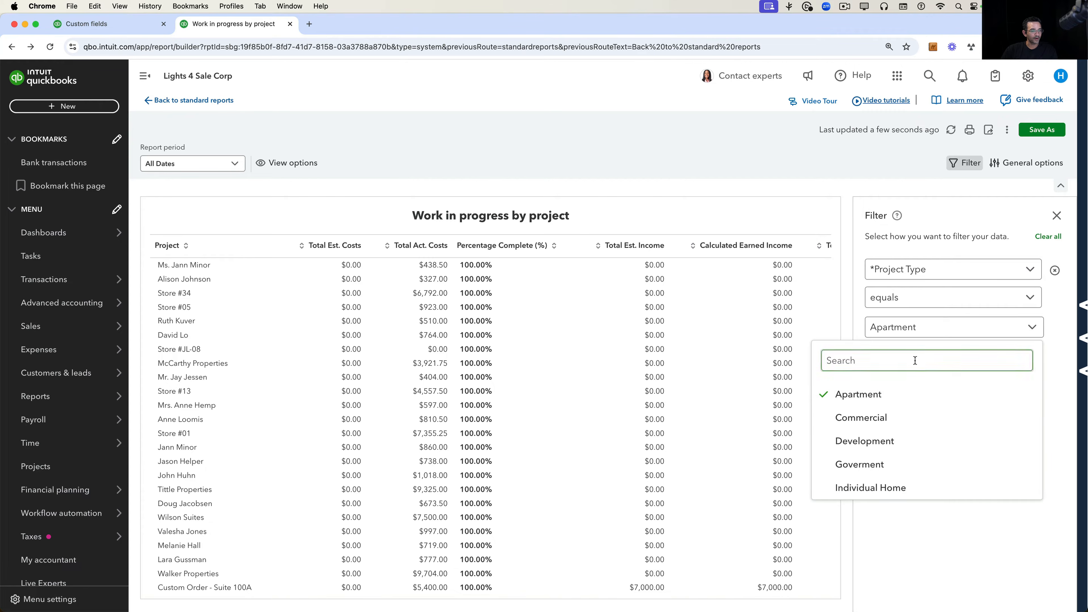
click(938, 586)
Change the *Project Type filter value to Development in place of Apartment.
click(903, 330)
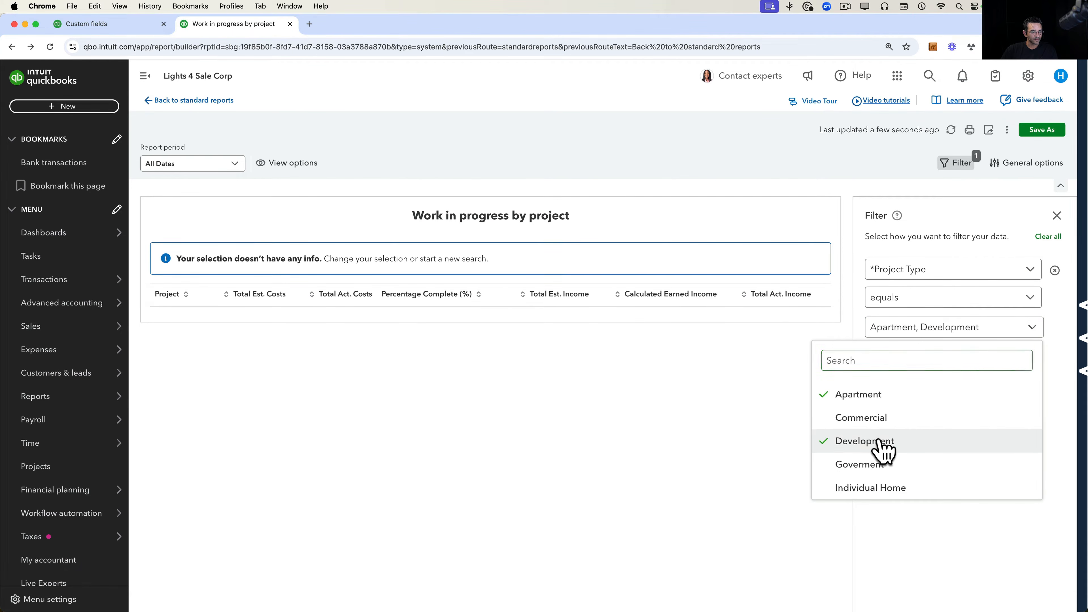
click(861, 396)
click(923, 548)
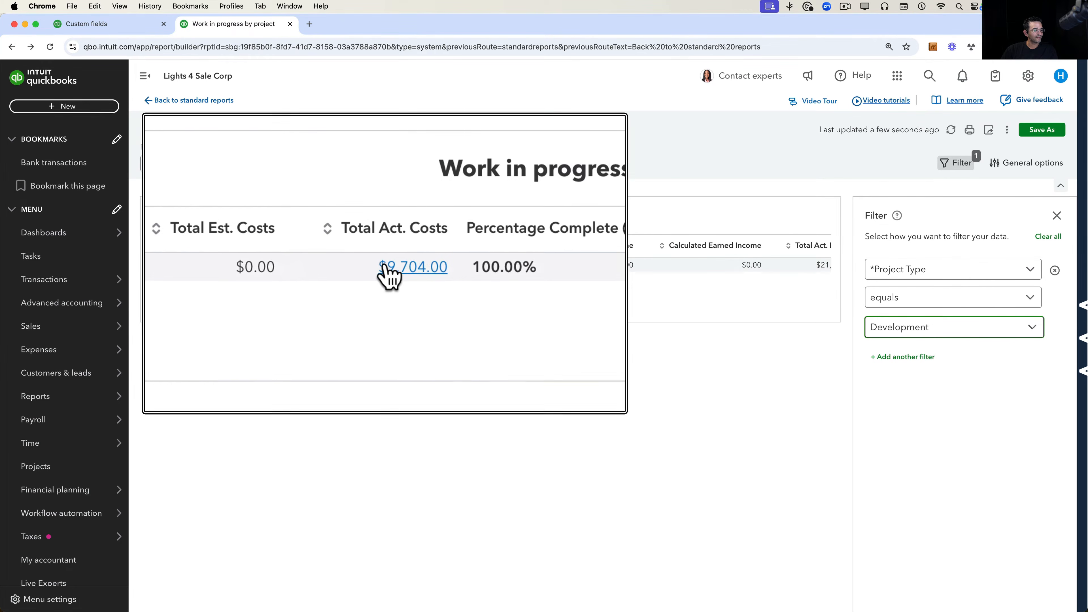
Switch the *Project Type filter value to Individual Home only.
click(904, 336)
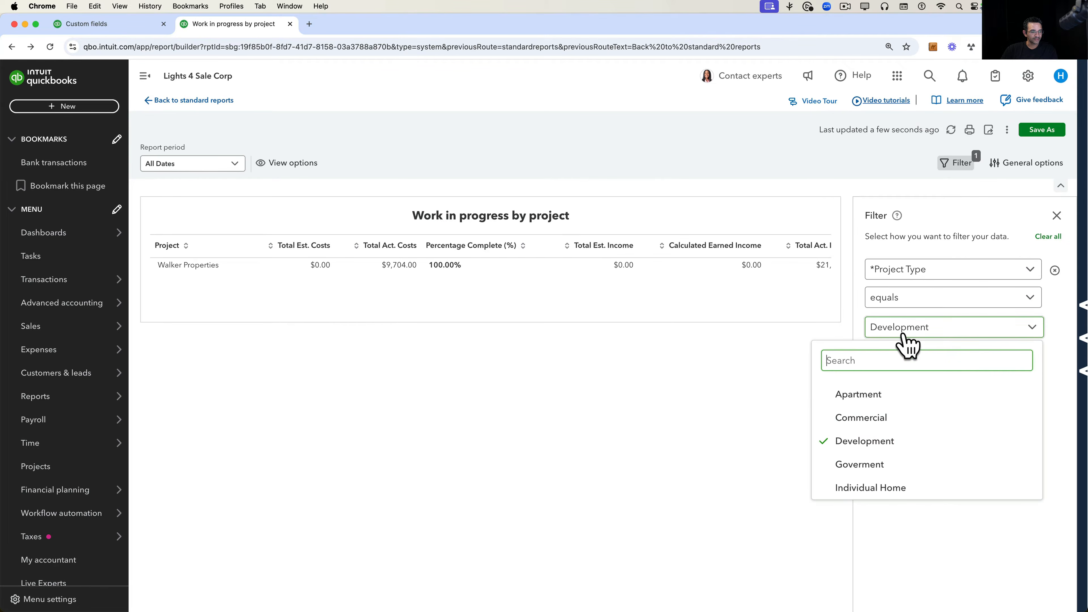
click(869, 444)
click(878, 488)
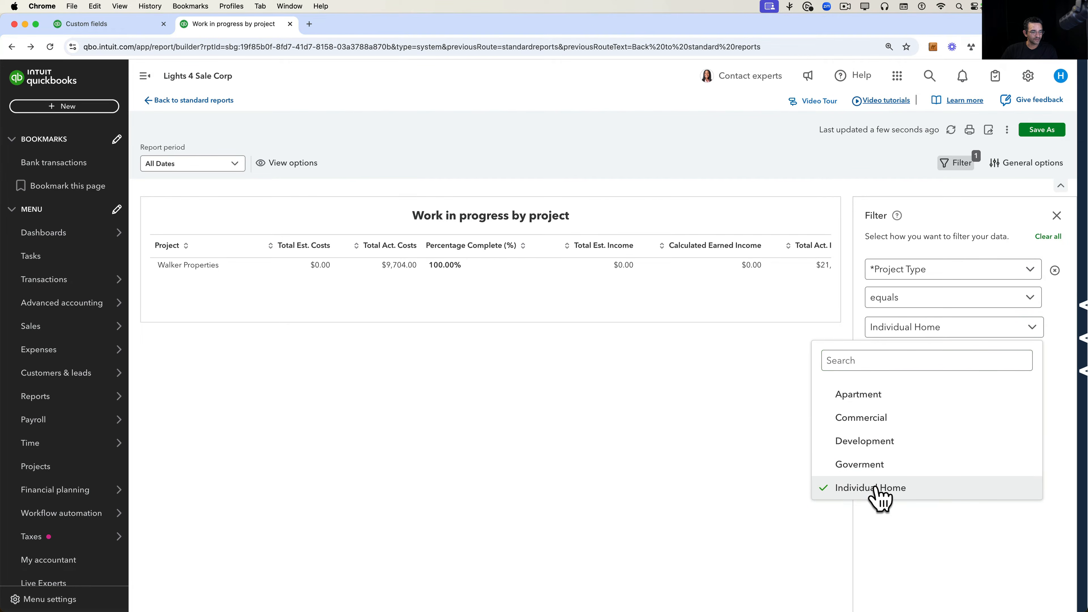
click(515, 418)
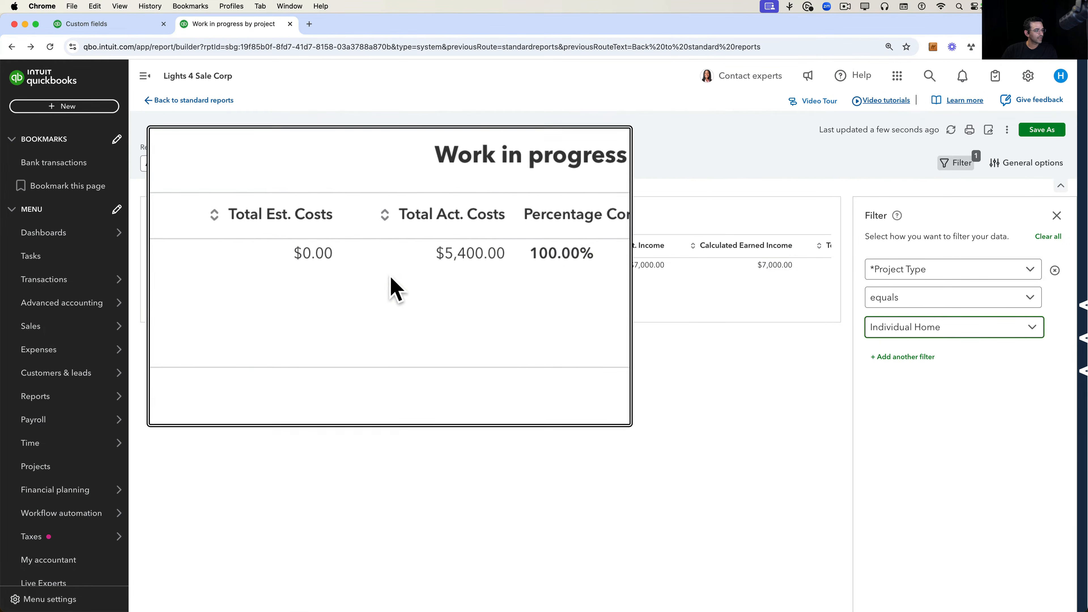
Switch the *Project Type filter value to Commercial only.
click(911, 334)
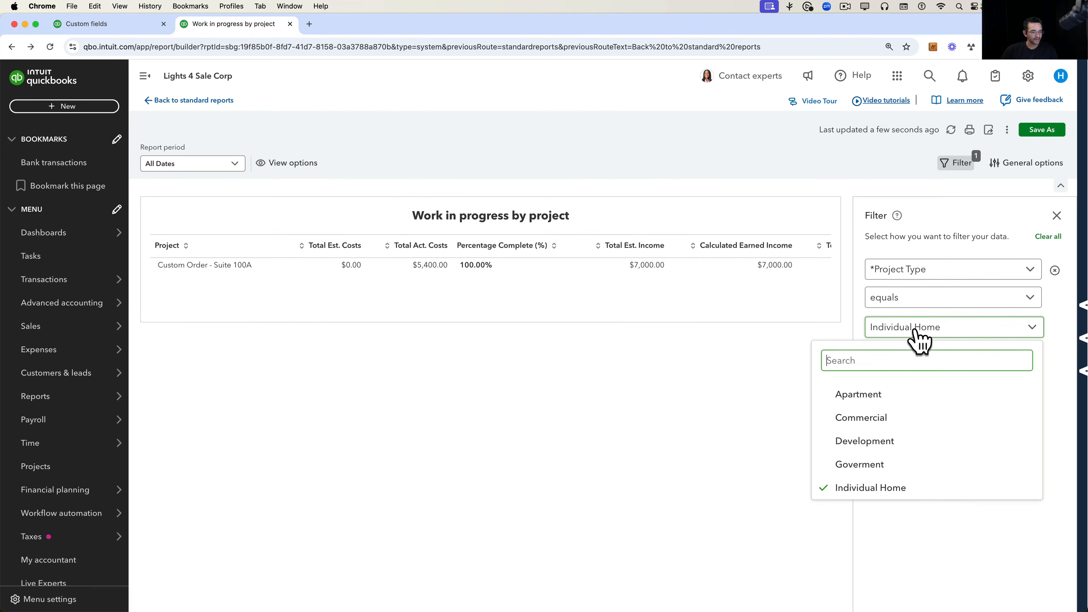
click(870, 488)
click(862, 418)
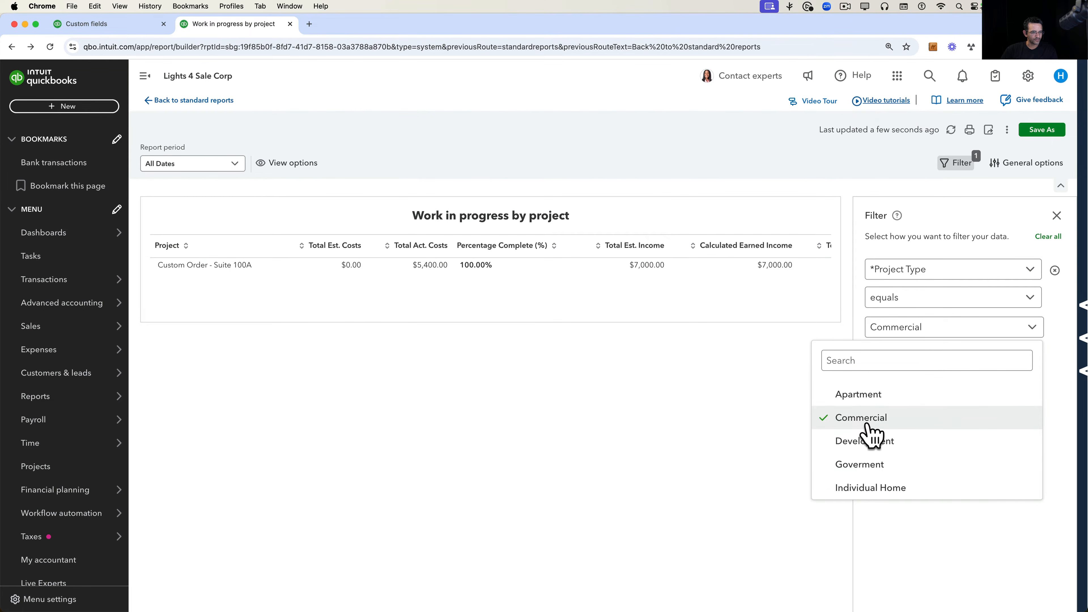
click(377, 381)
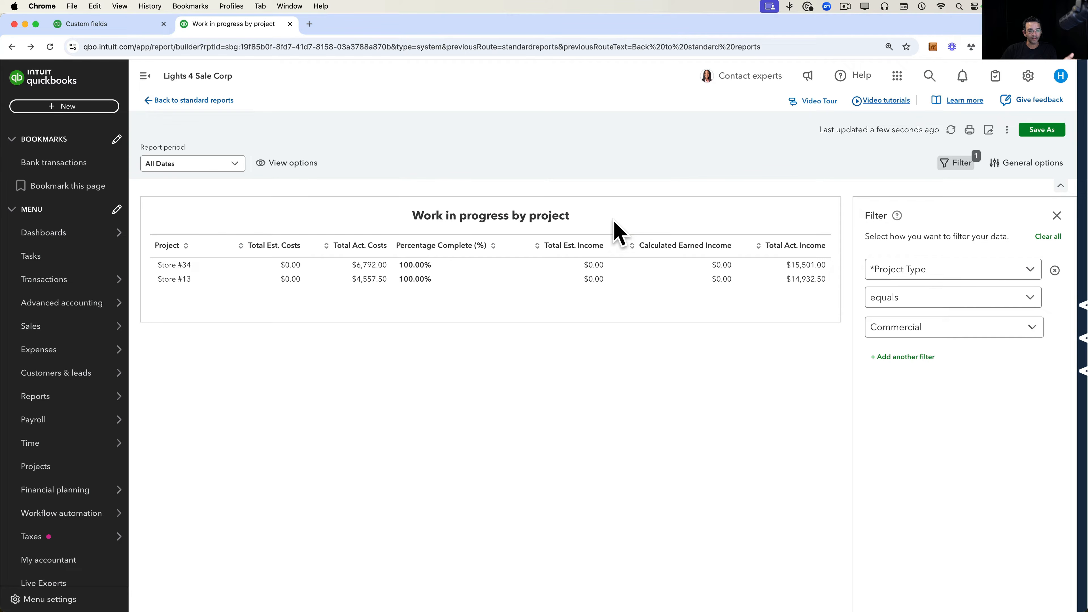
Check the *Project Type entries among the filter fields and exit to the standard reports without saving.
click(912, 273)
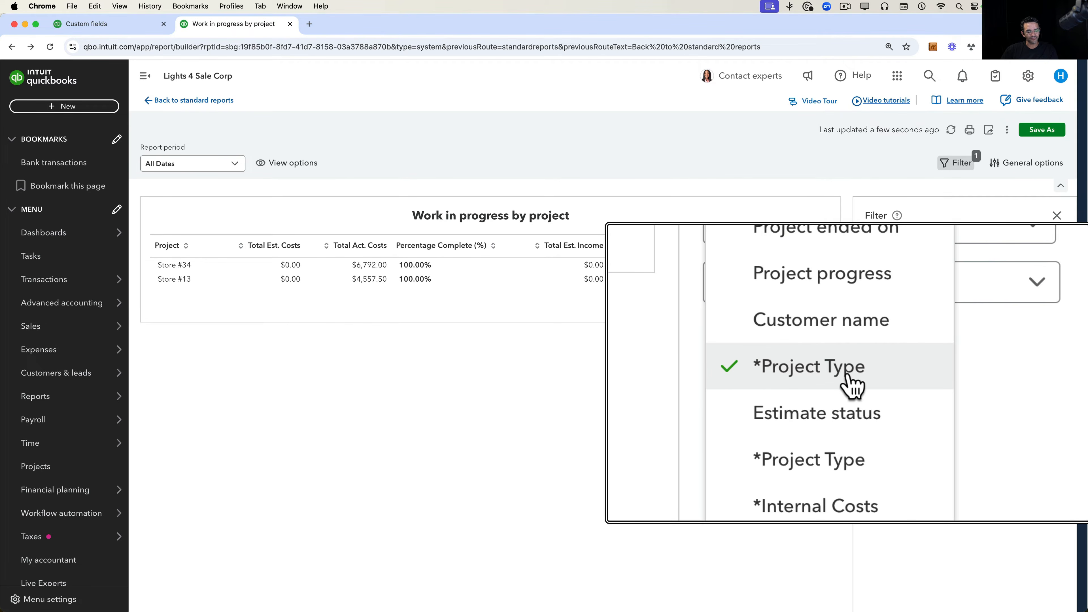
click(941, 377)
click(199, 101)
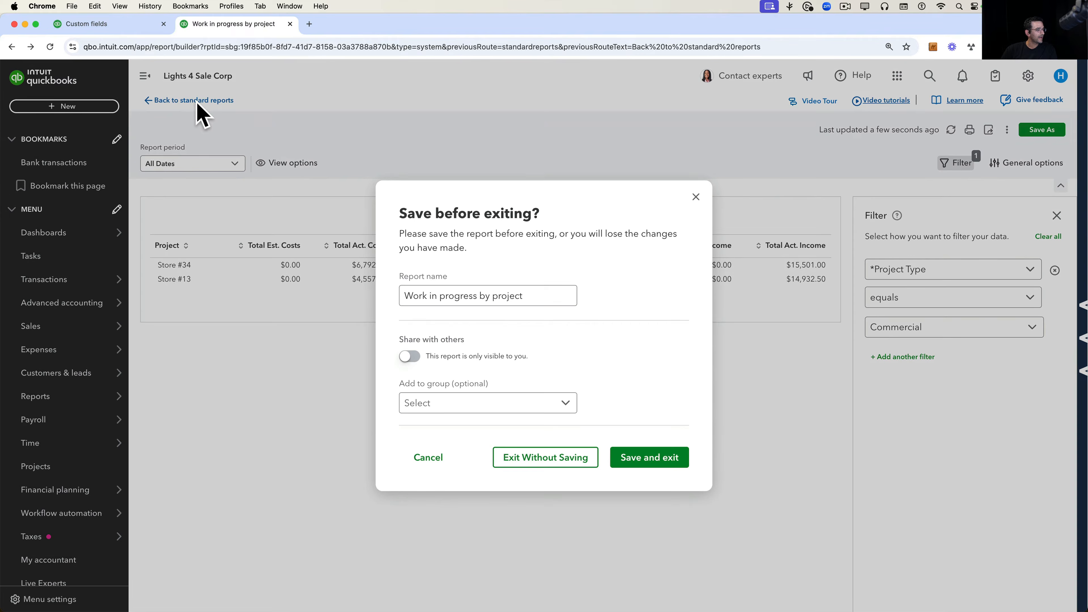
click(533, 454)
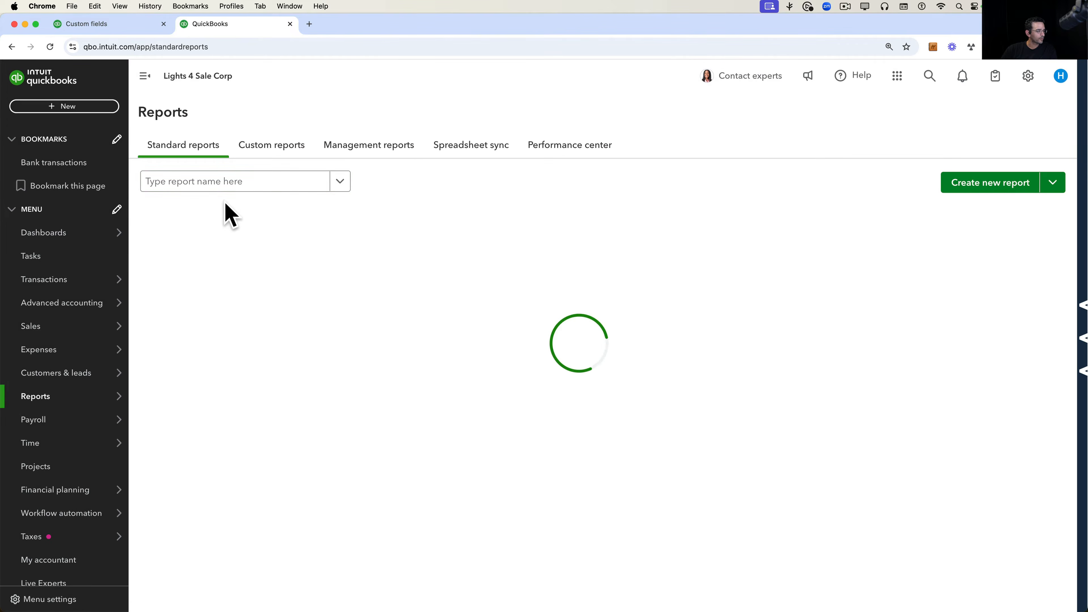
Search the standard reports for "project" and open the Estimates vs. actuals by project report.
click(191, 184)
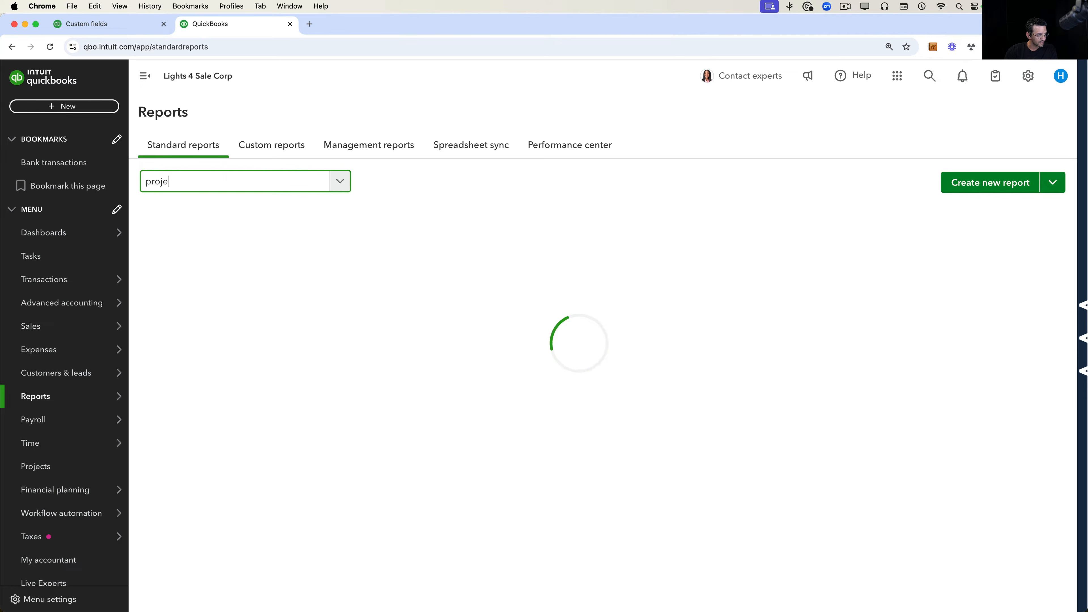
text(project)
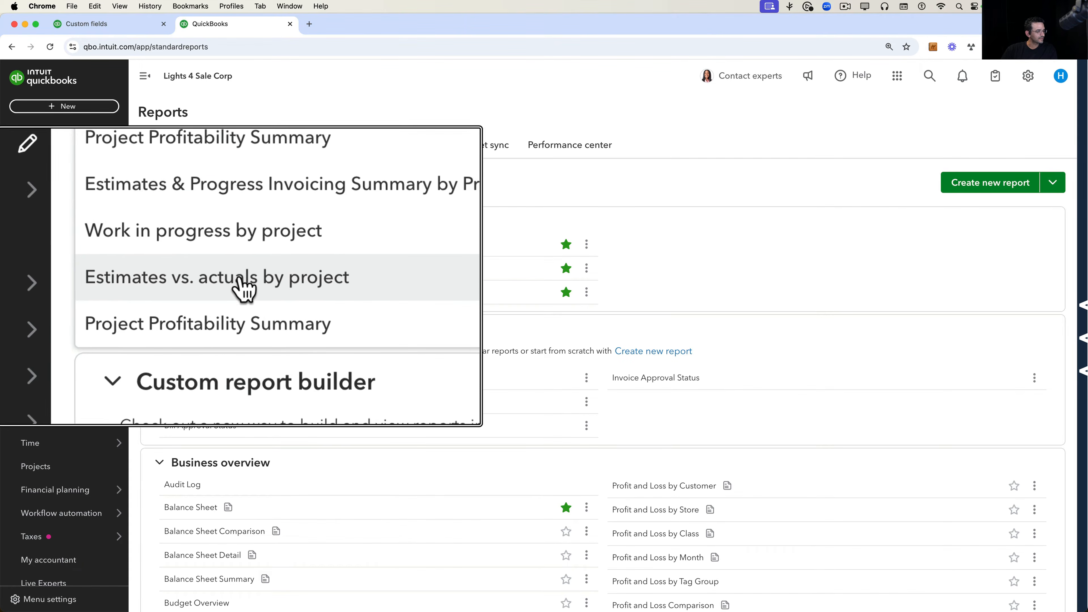
click(214, 283)
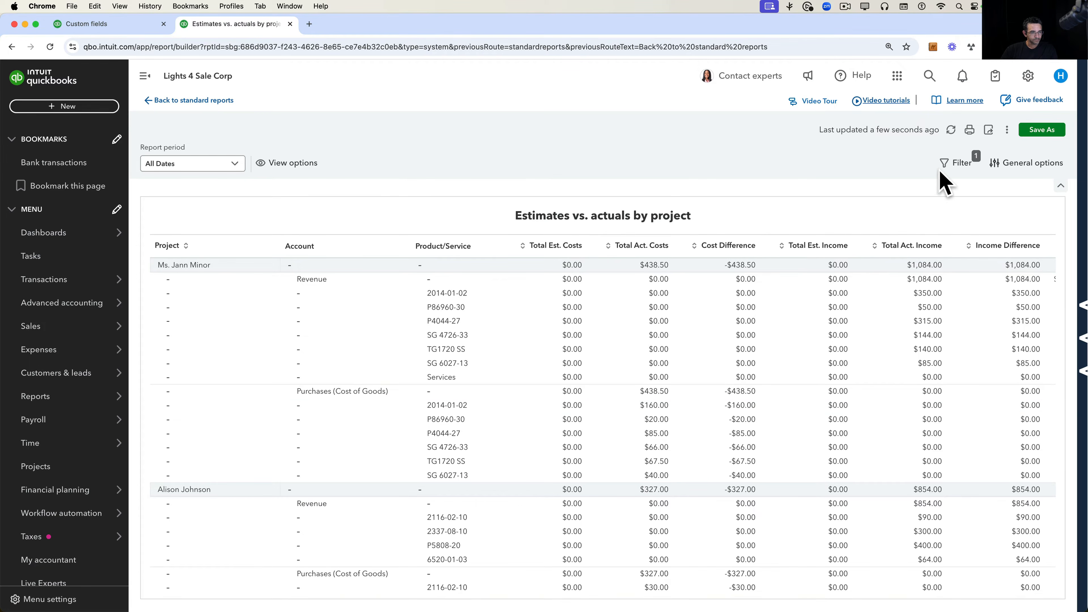
Filter the Estimates vs. actuals by project report to *Project Type equals Commercial and review the listed projects.
click(958, 165)
click(959, 272)
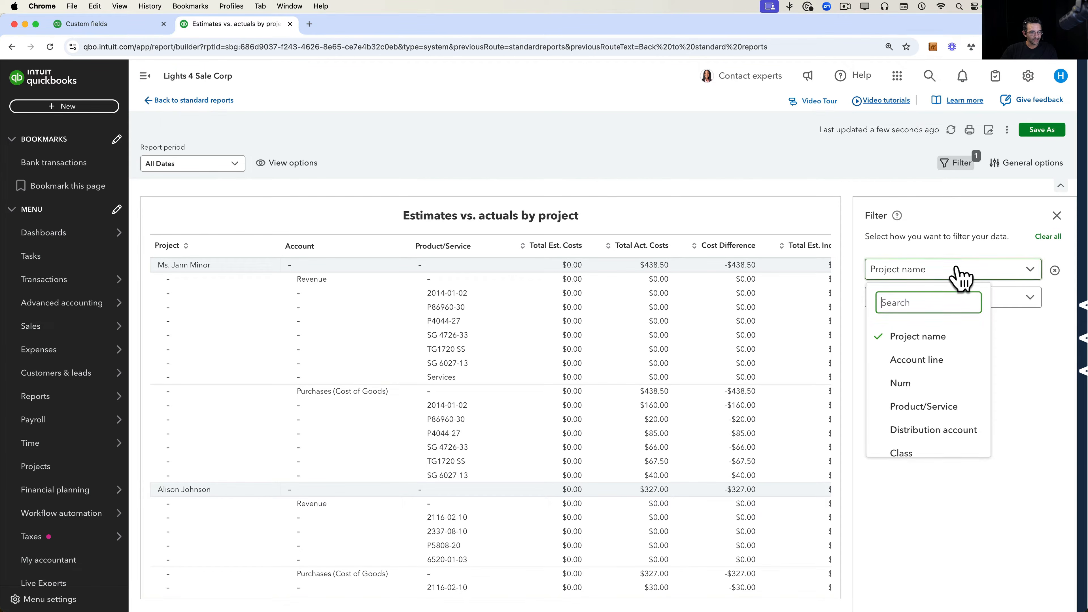
scroll(942, 415, down, 5)
scroll(942, 418, down, 3)
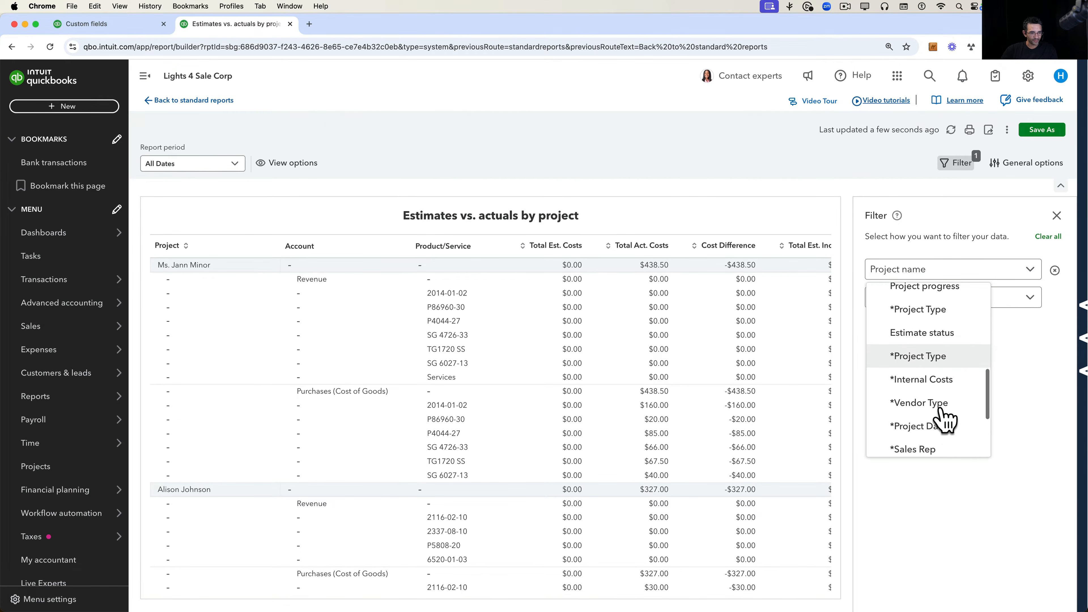
click(929, 309)
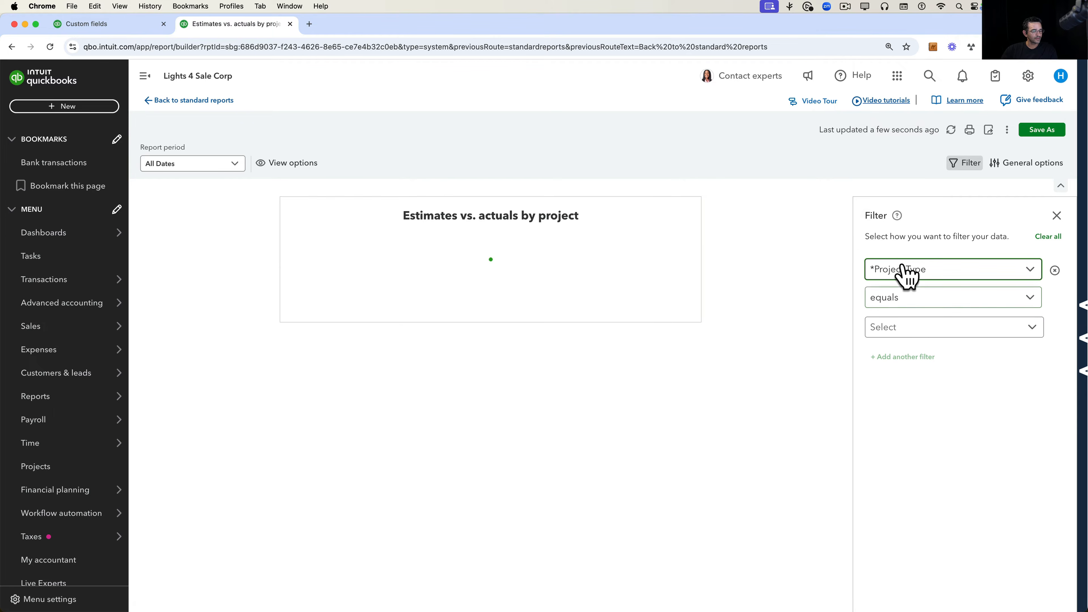
click(925, 327)
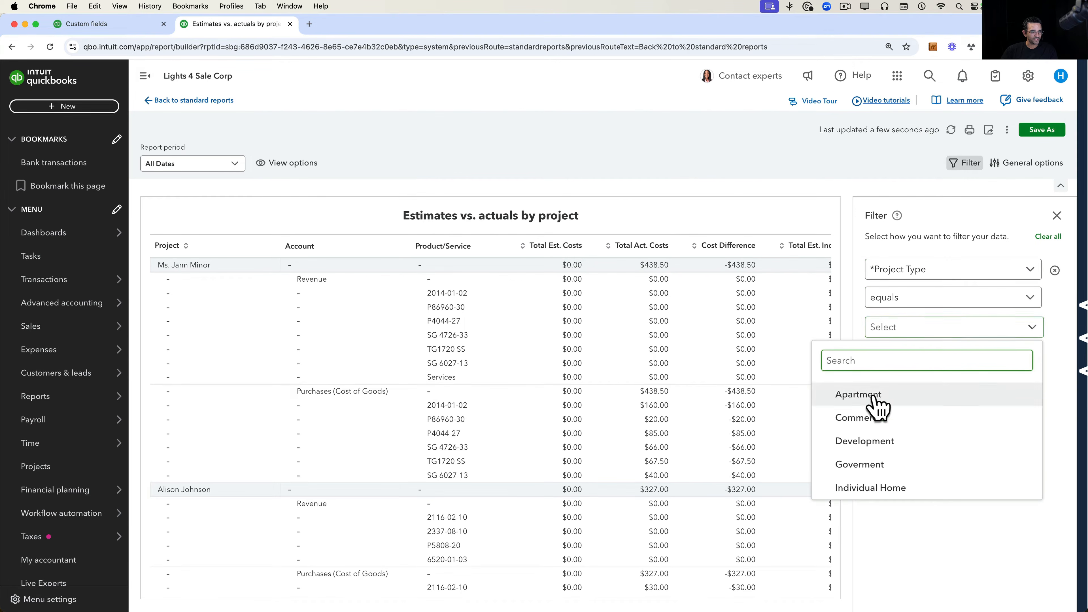
click(868, 418)
click(945, 585)
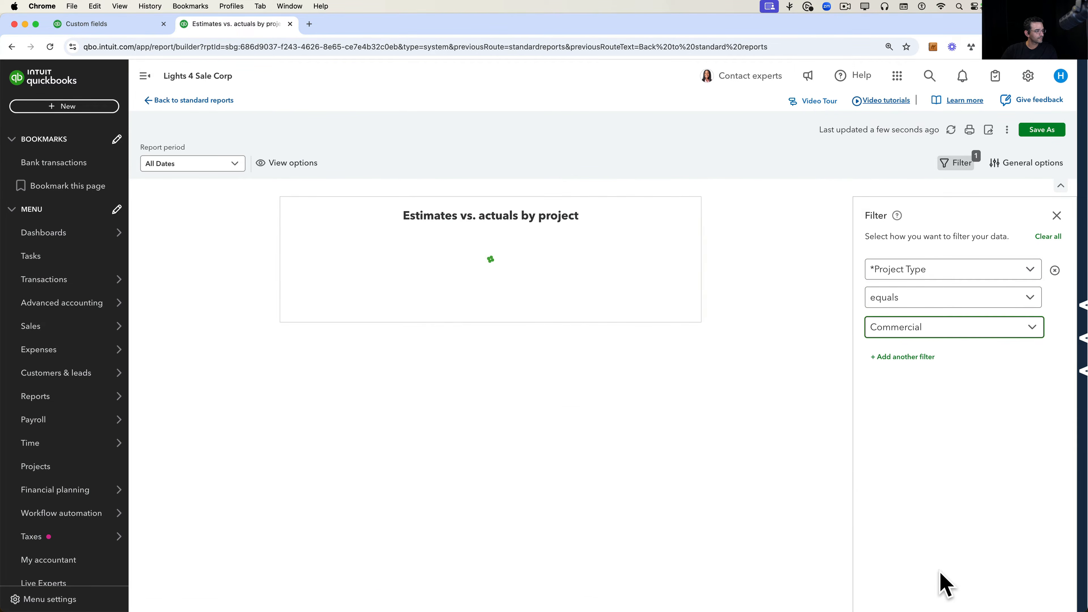
scroll(586, 456, down, 5)
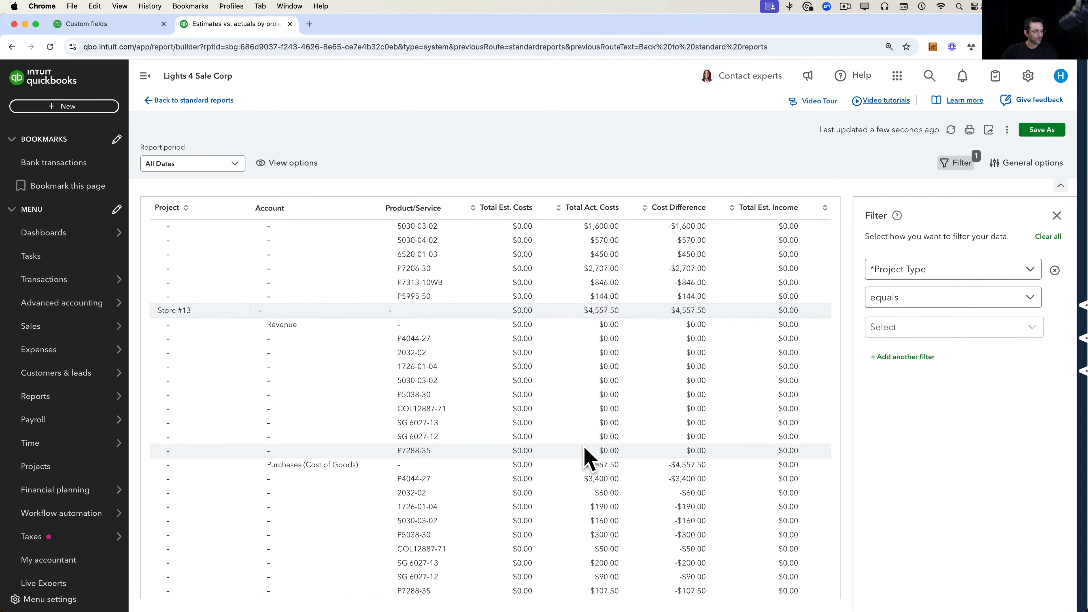
scroll(587, 456, up, 5)
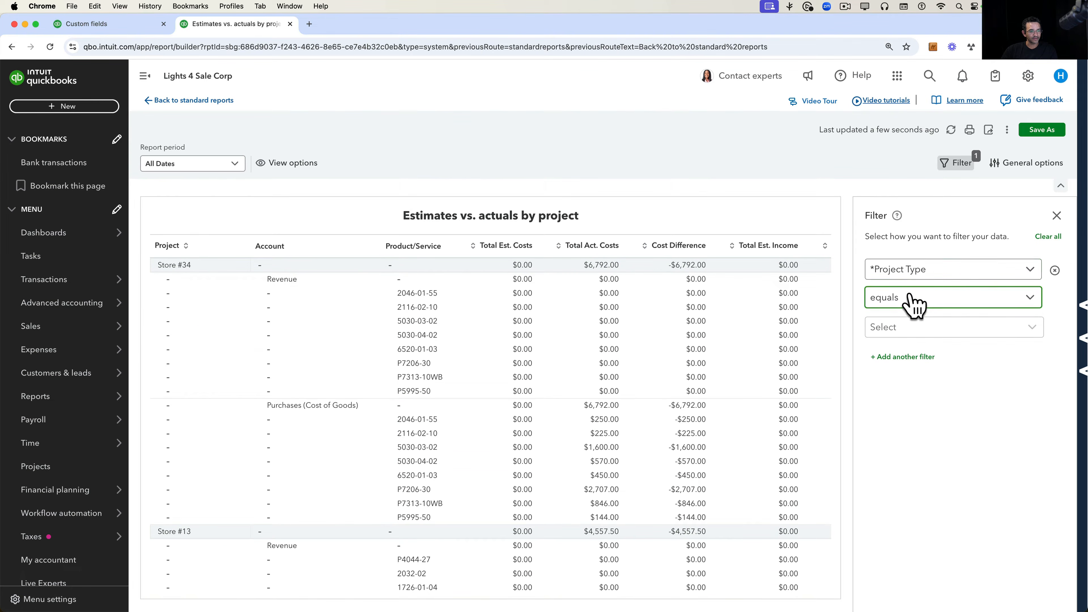
Reselect *Project Type as the report's filter field and set its value to Individual Home.
click(910, 301)
click(923, 328)
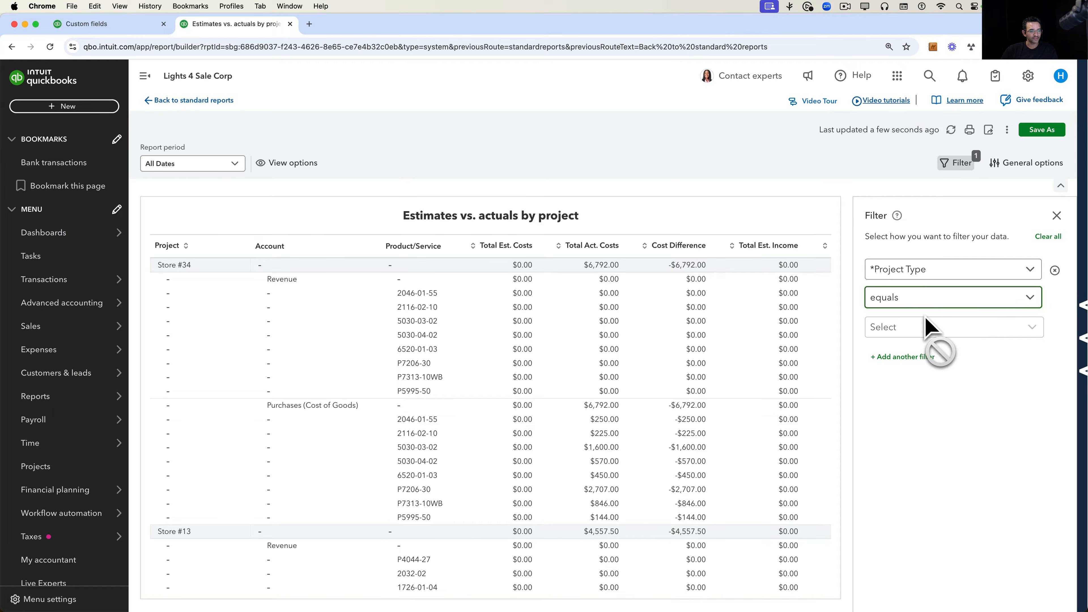
click(942, 274)
click(927, 415)
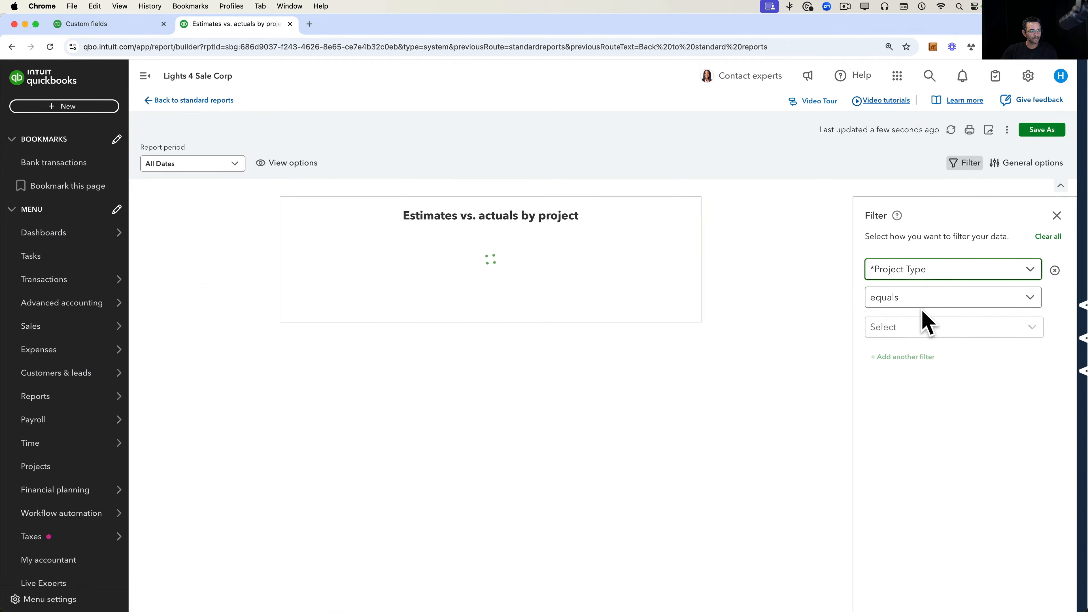
click(918, 270)
click(918, 325)
click(910, 328)
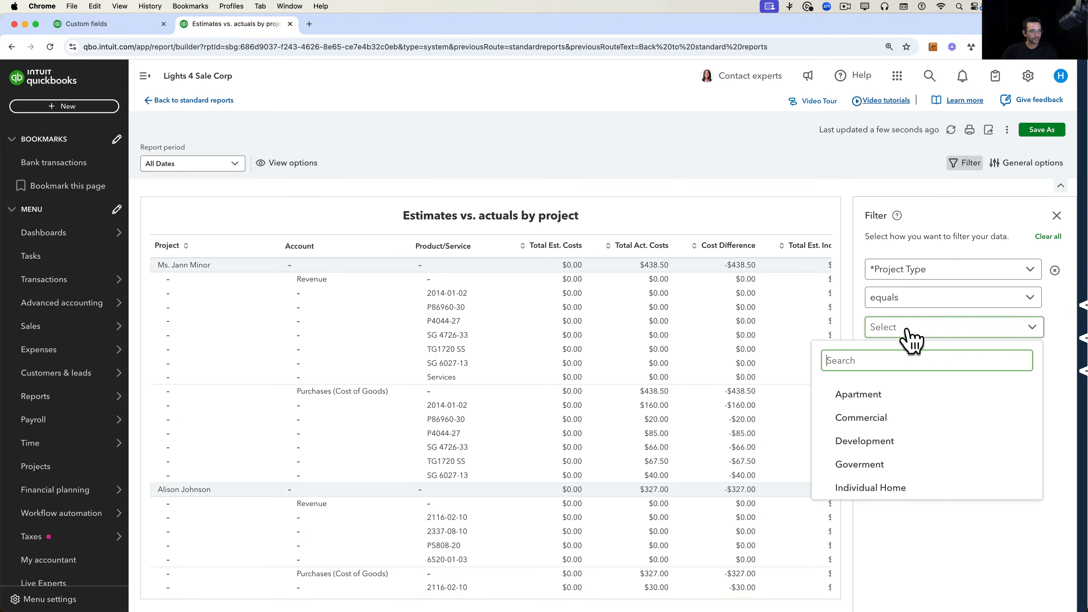
click(891, 491)
click(886, 548)
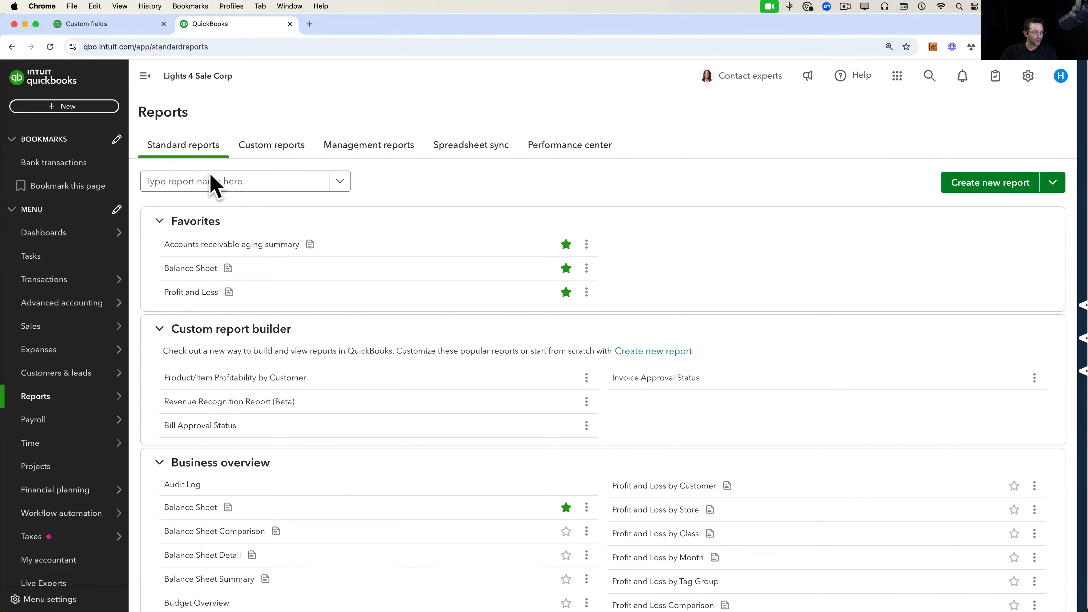
Search the standard reports for "Project stat".
click(213, 183)
text(Project stat)
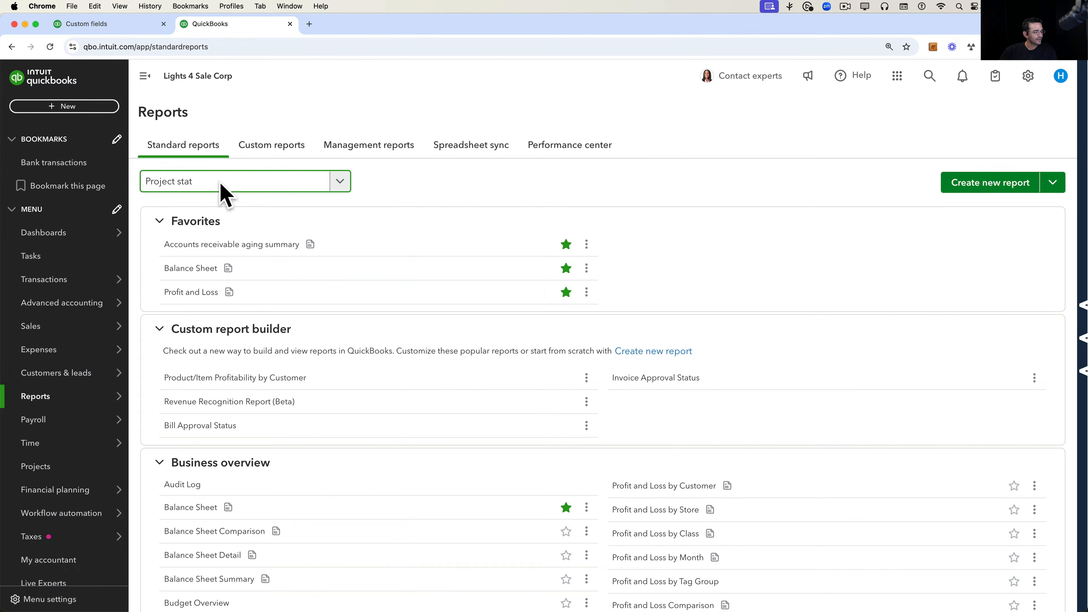
Open the Projects list and check the options for adding a project and managing project settings.
click(42, 470)
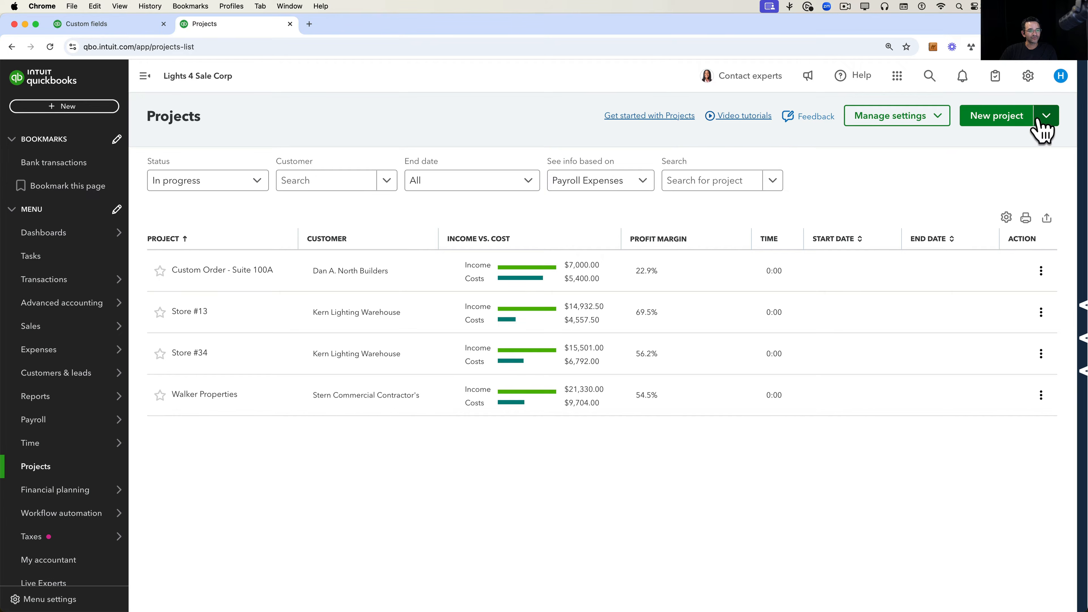
click(1045, 116)
click(940, 121)
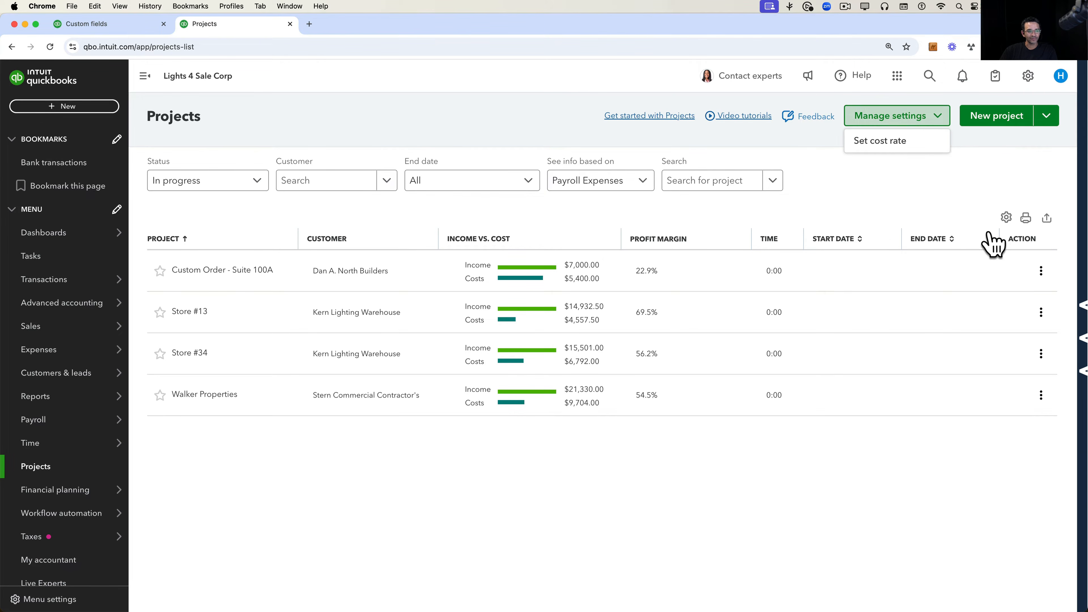
Open the Custom Order - Suite 100A project and look through its available project reports.
click(266, 267)
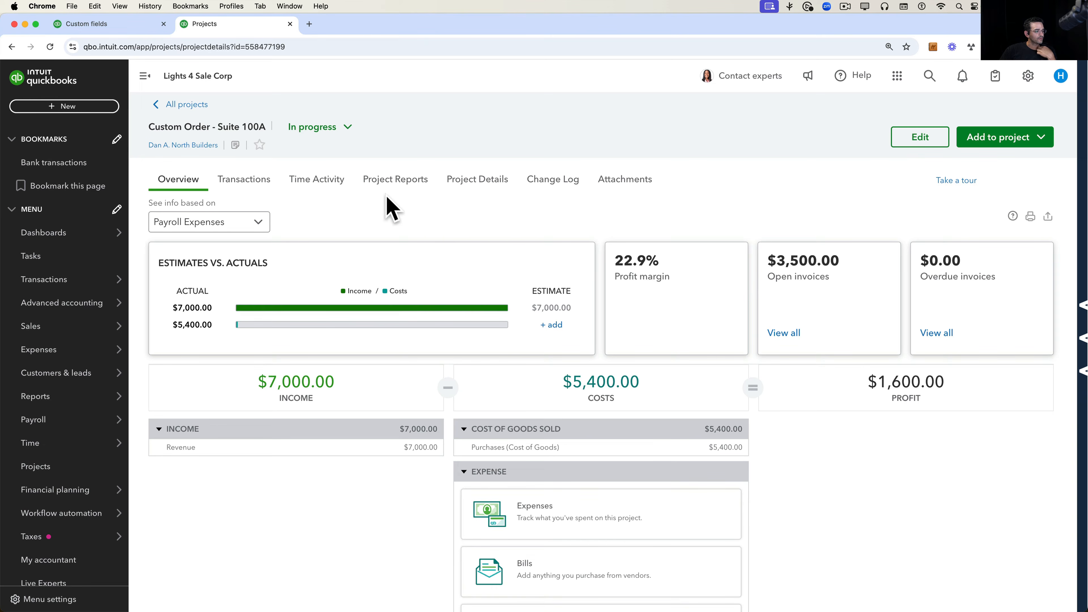
click(390, 182)
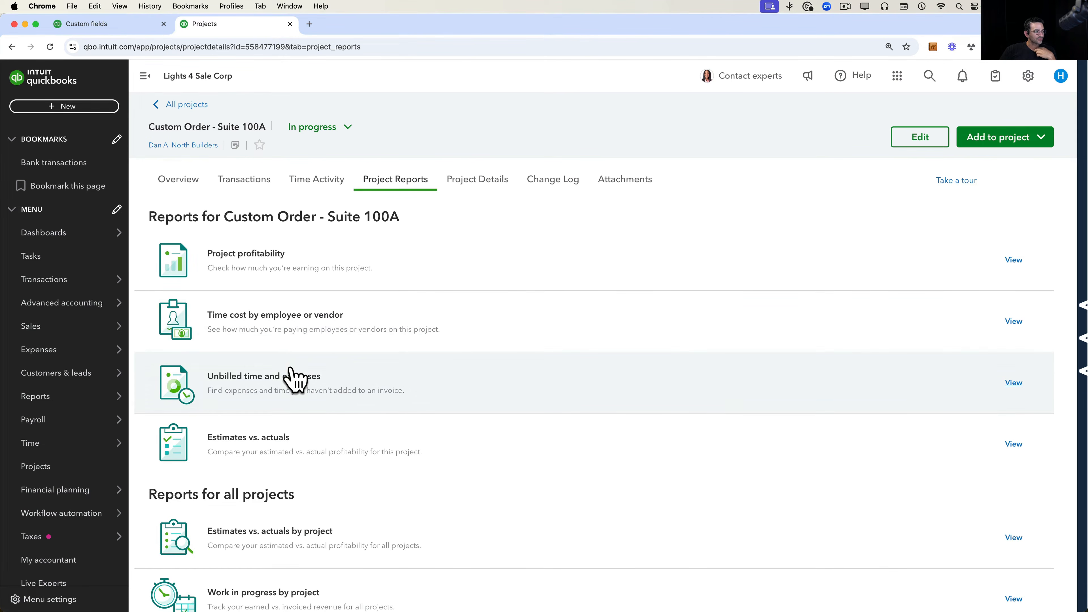
scroll(295, 380, down, 3)
scroll(340, 501, up, 3)
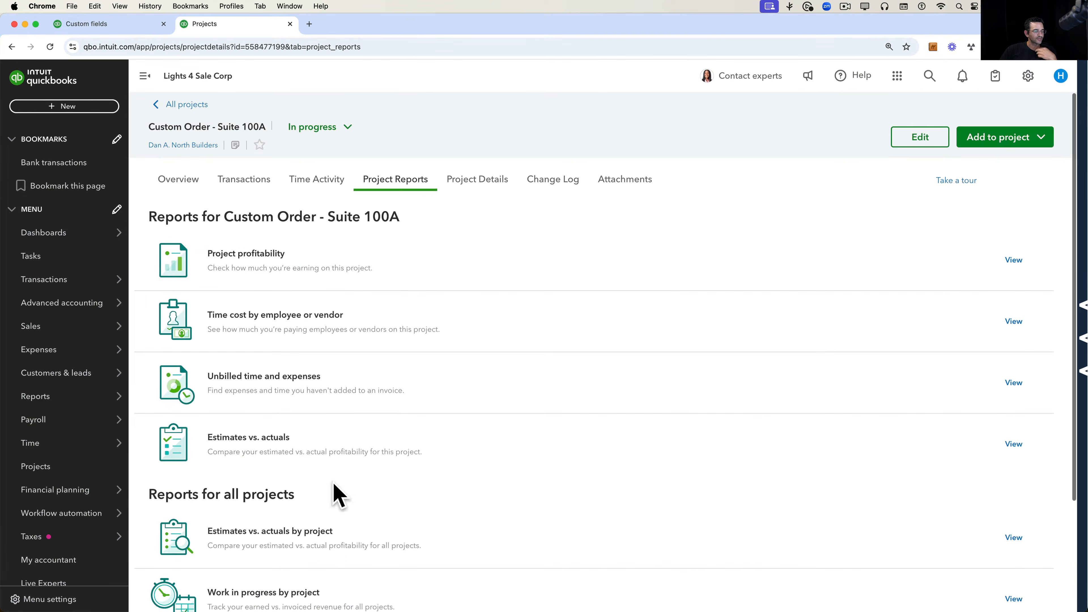
Load the Project status report from its web address and review the full list of projects.
click(244, 47)
text(https://qbo.intuit.com/app/report/builder?rptId=sbg:b60604c-fcdf-4bcd-9519-9a67b5bcf443&type=system)
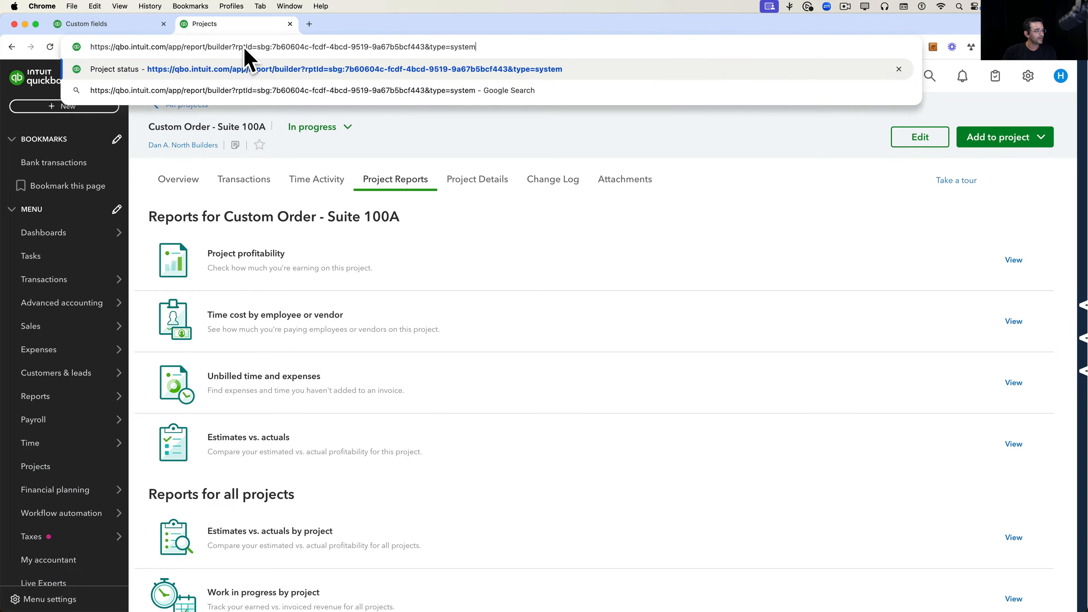
key(Return)
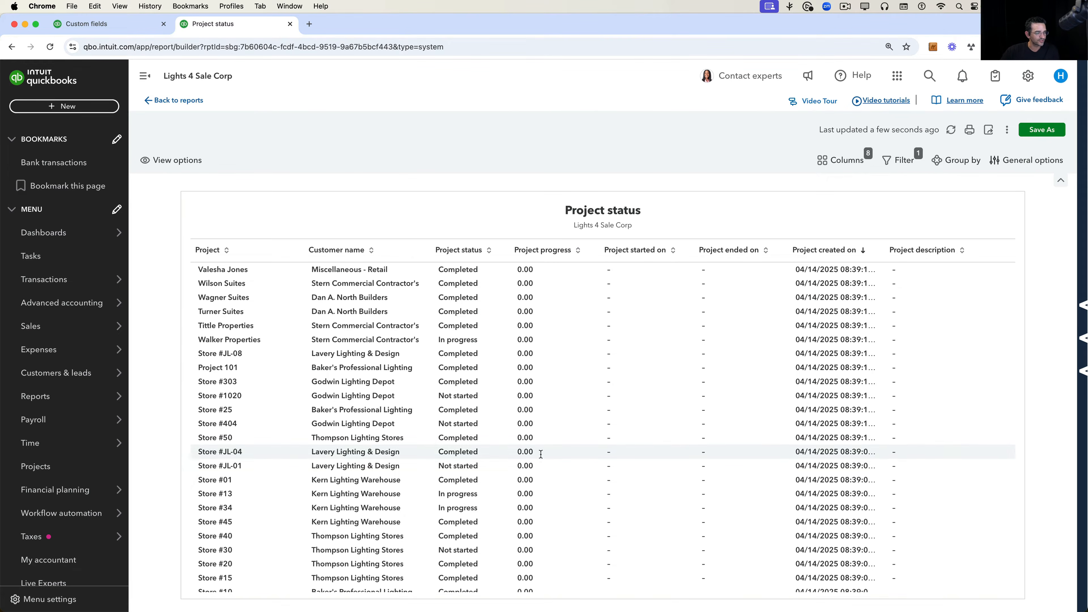
scroll(576, 396, down, 15)
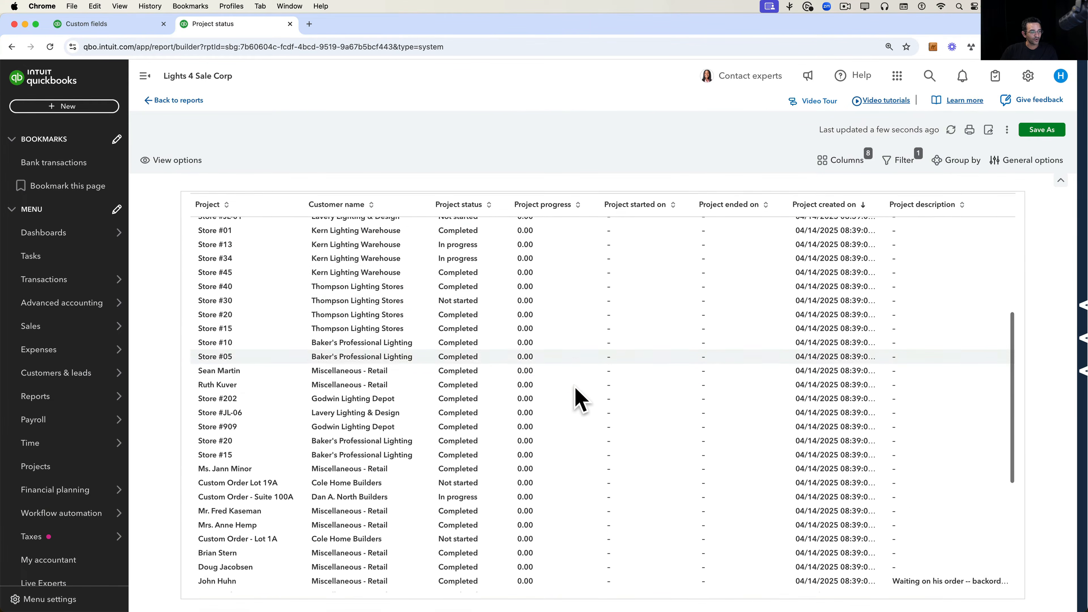
scroll(342, 300, up, 10)
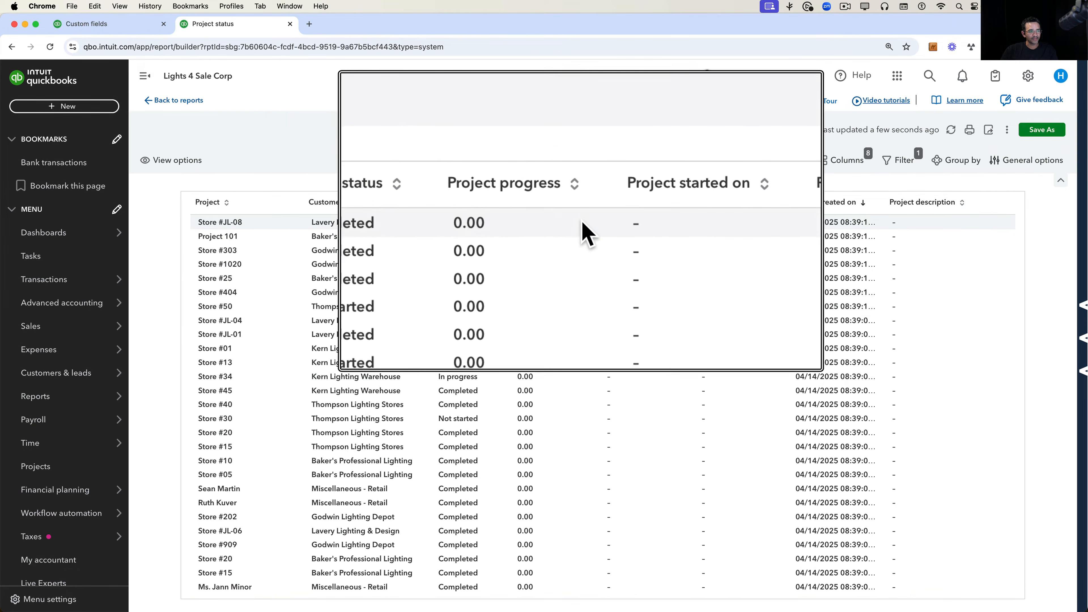
scroll(644, 354, down, 15)
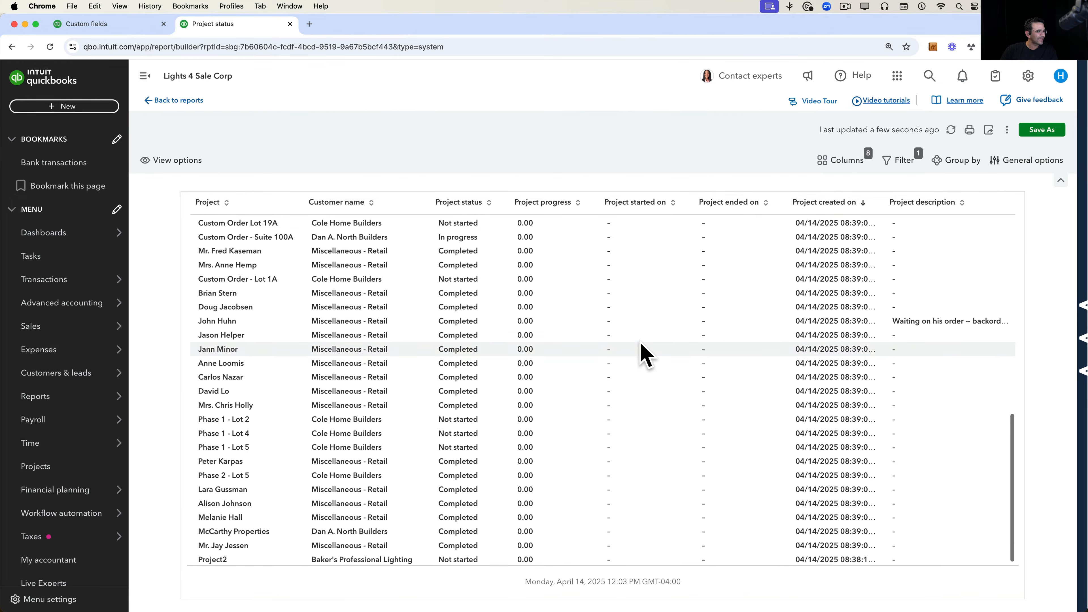
scroll(644, 354, up, 20)
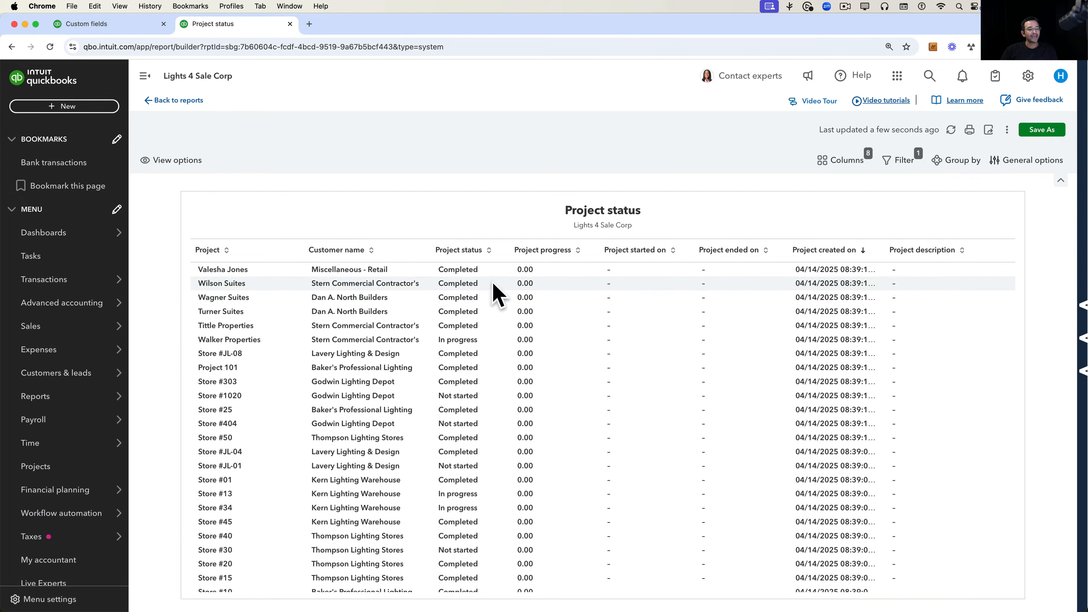
Filter the Project status report to *Project Type equals Commercial.
click(901, 162)
click(964, 273)
scroll(966, 424, down, 5)
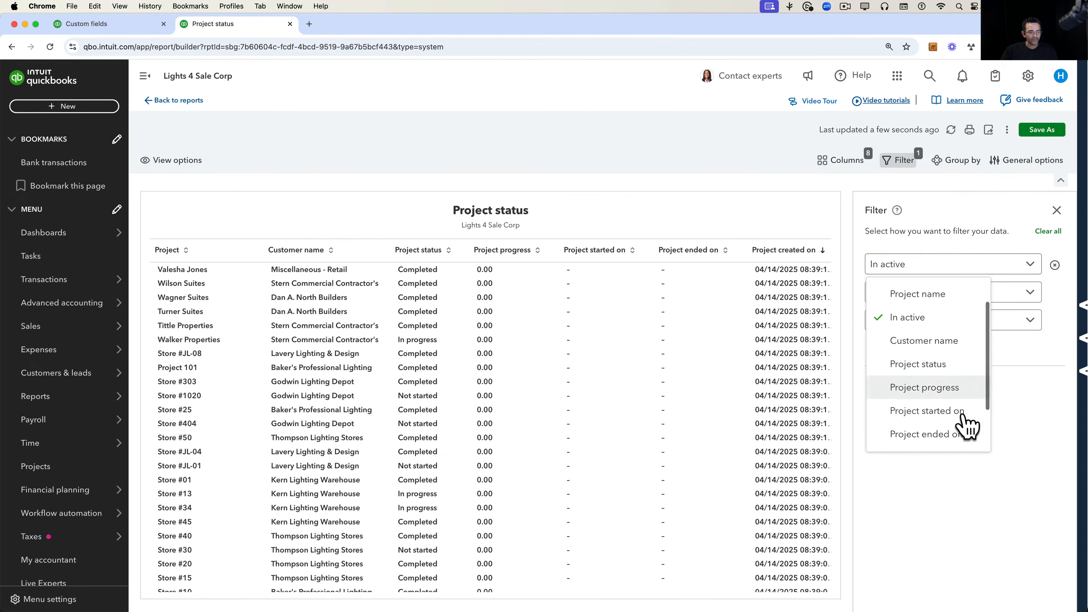
click(945, 440)
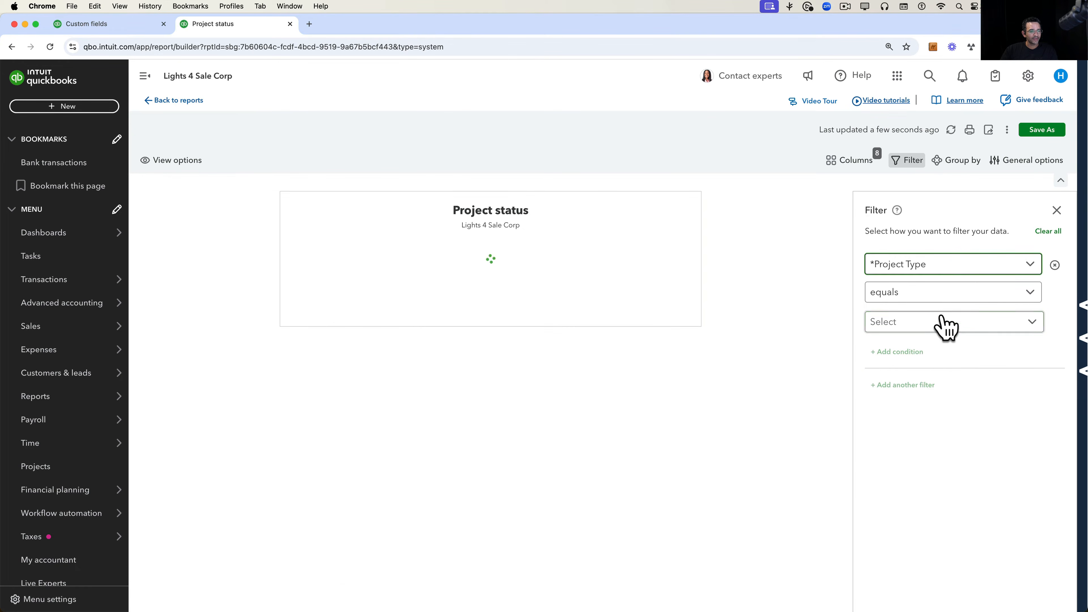
click(925, 326)
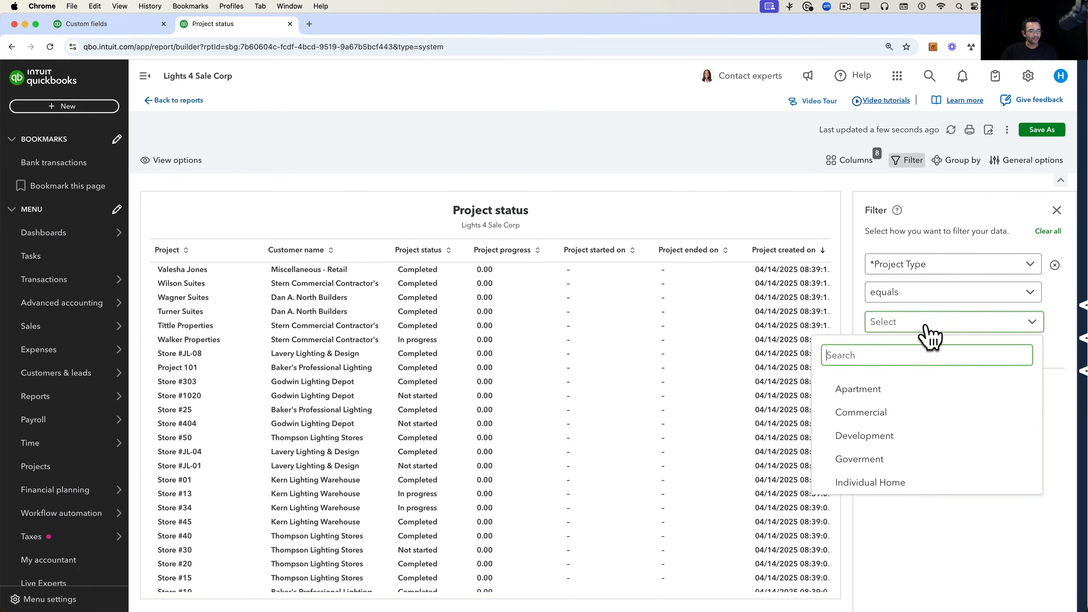
click(887, 415)
click(996, 561)
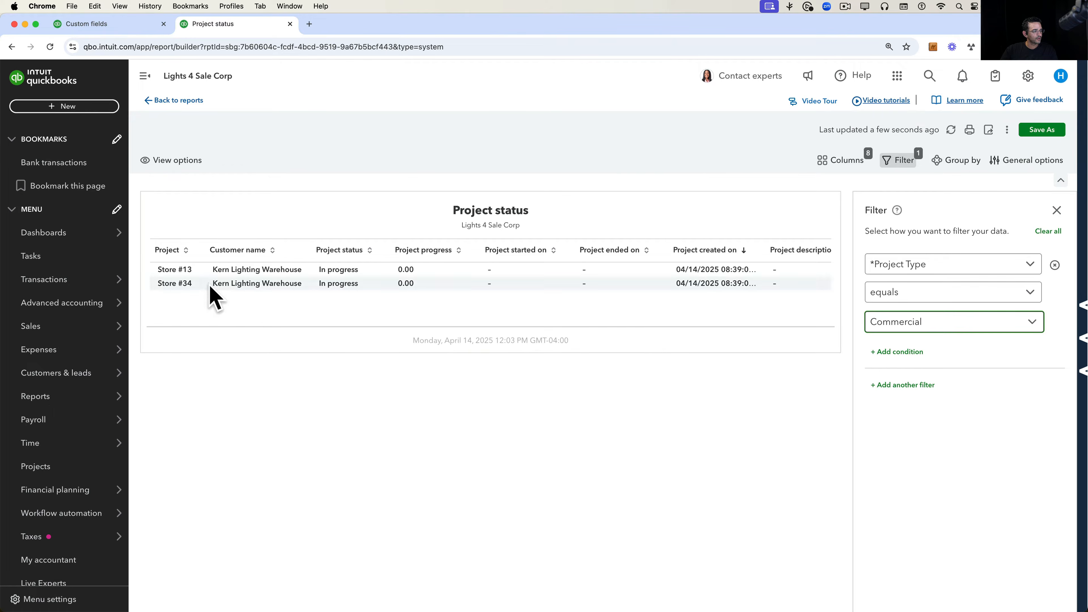
Change the report's *Project Type filter value to Goverment, with Commercial deselected.
click(947, 327)
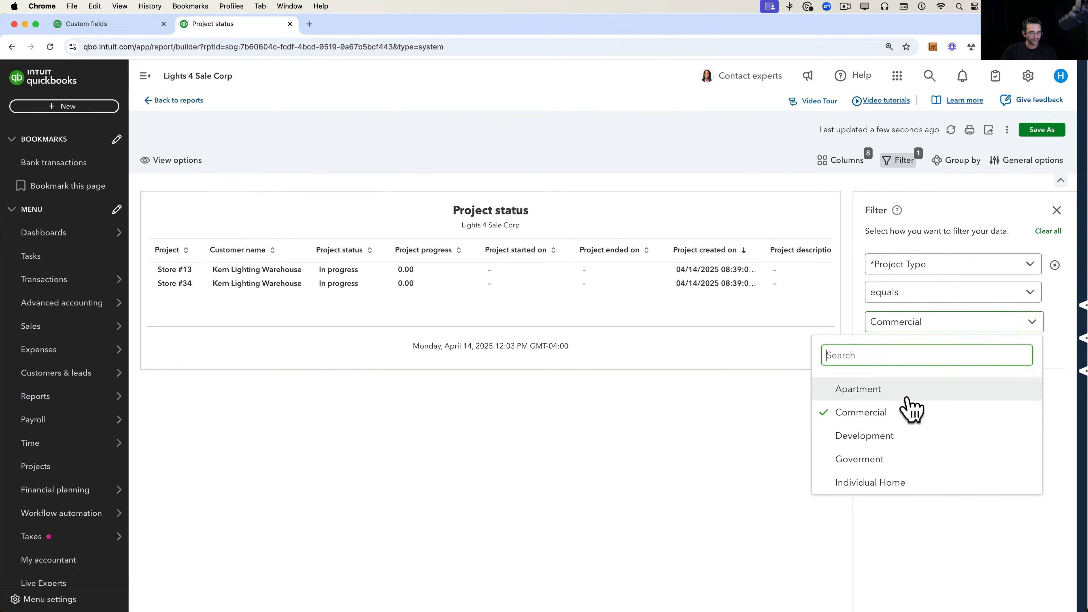
click(882, 458)
click(865, 413)
click(644, 450)
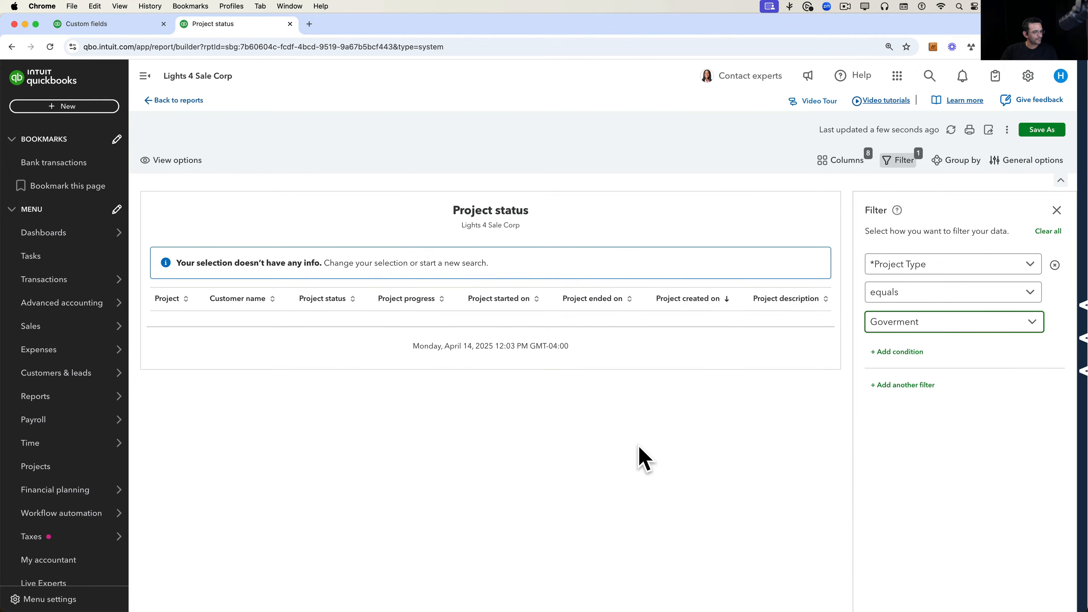
Replace the report's *Project Type filter value with Individual Home.
click(926, 326)
click(886, 460)
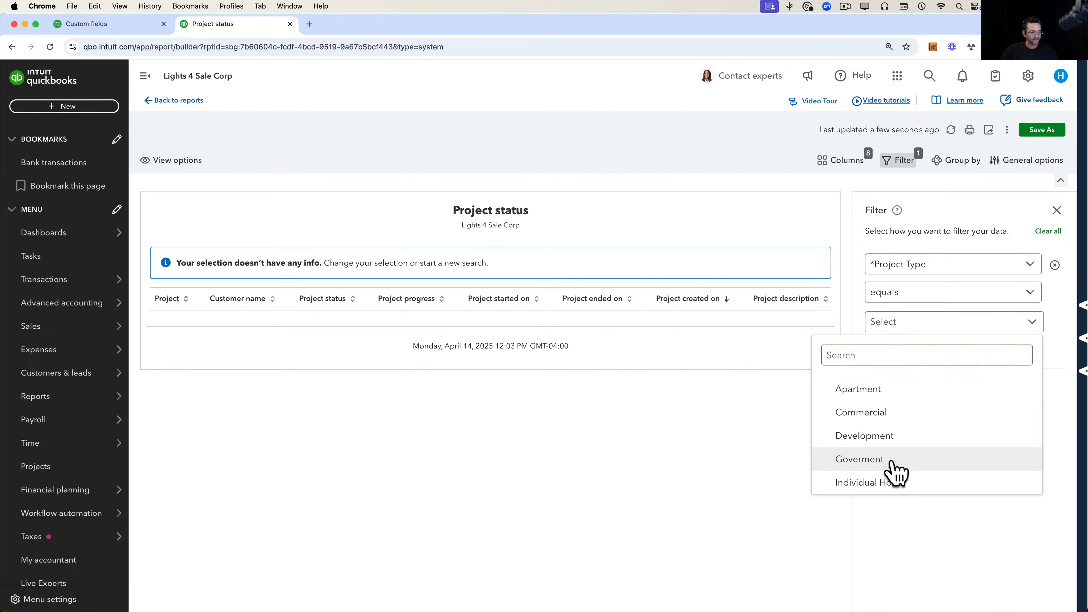
click(886, 484)
click(597, 492)
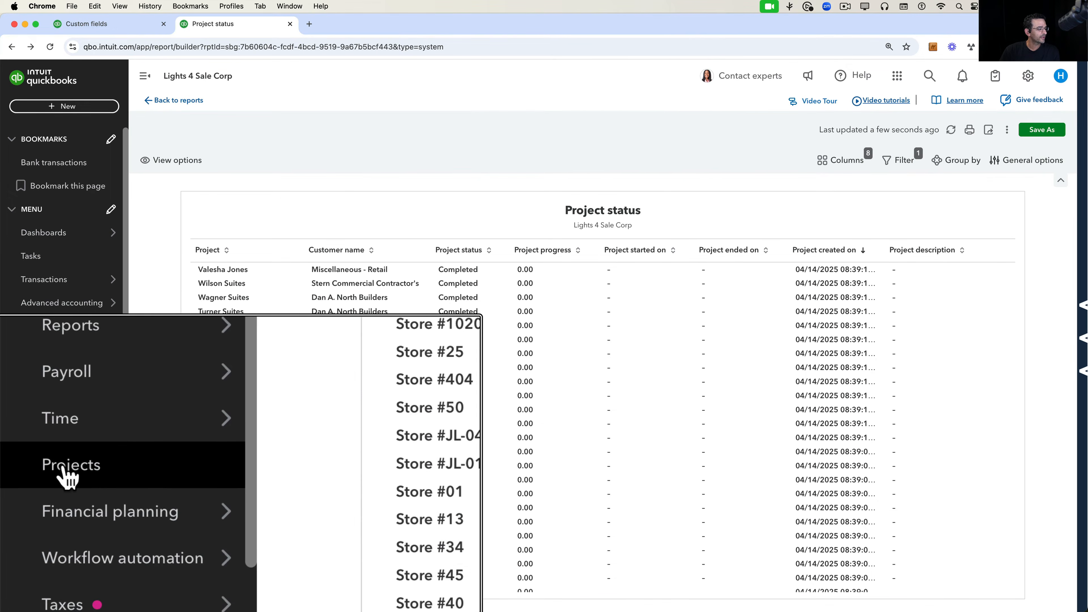
Open the Projects list and check which statuses it can be filtered by.
click(41, 468)
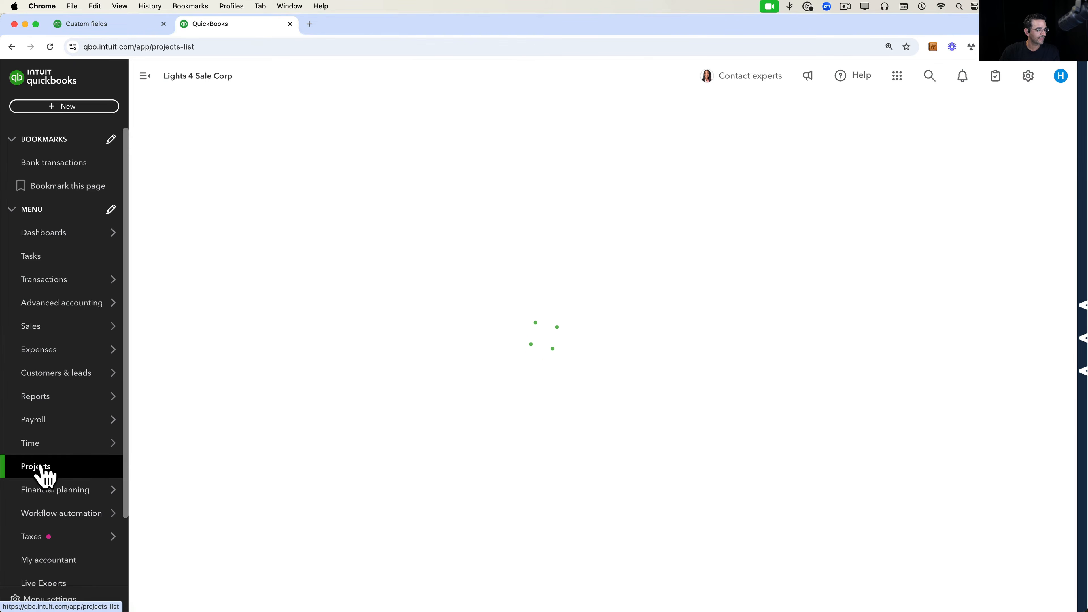
click(184, 188)
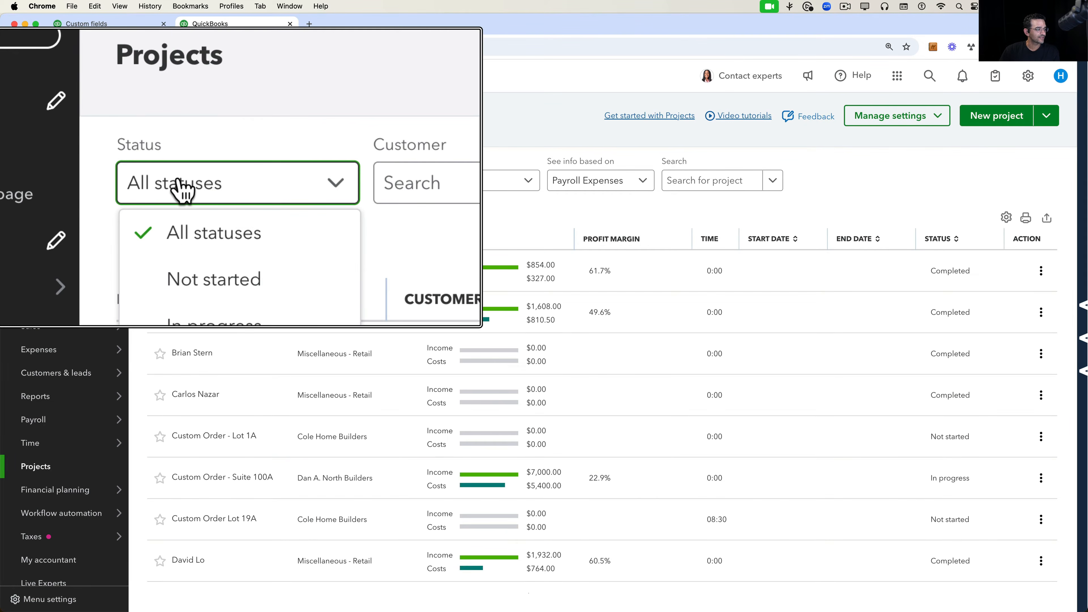
click(185, 206)
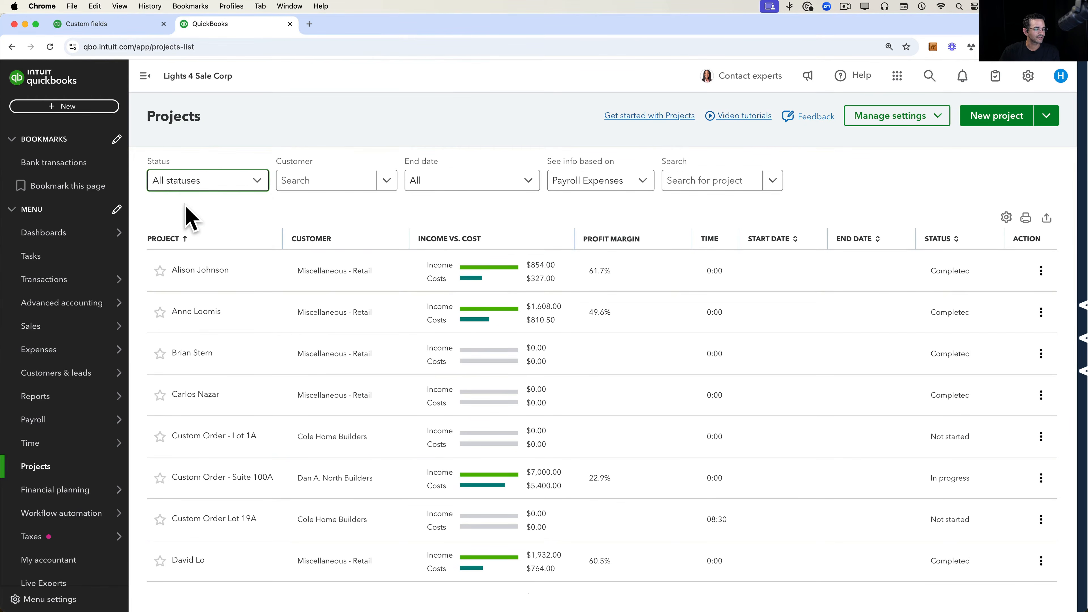
scroll(274, 338, down, 1)
scroll(239, 392, up, 1)
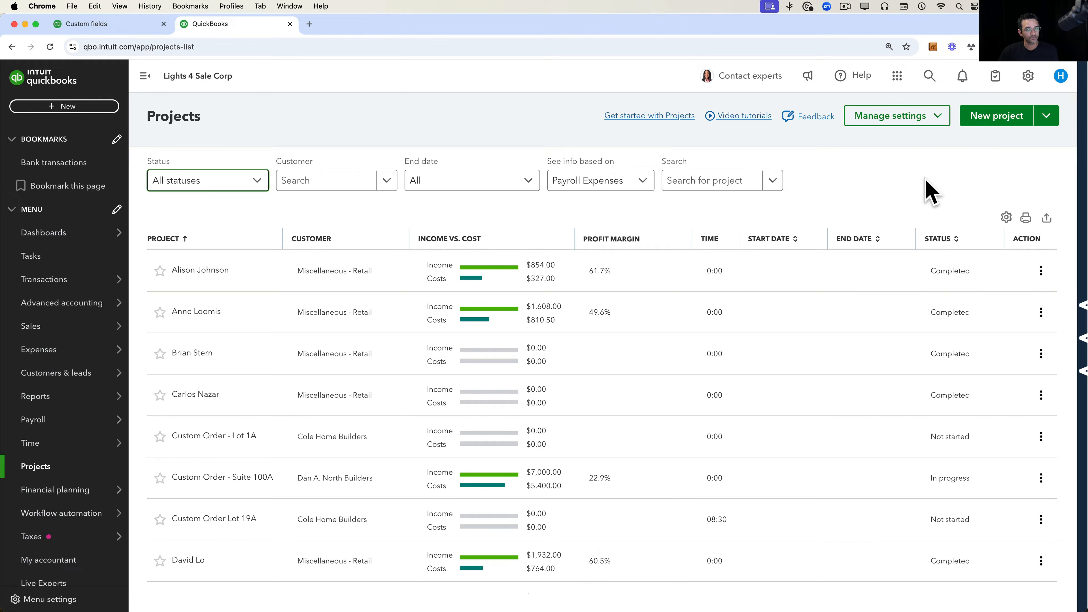
Examine the Projects list's column options and its cost basis and end date filters for custom field support.
click(1006, 218)
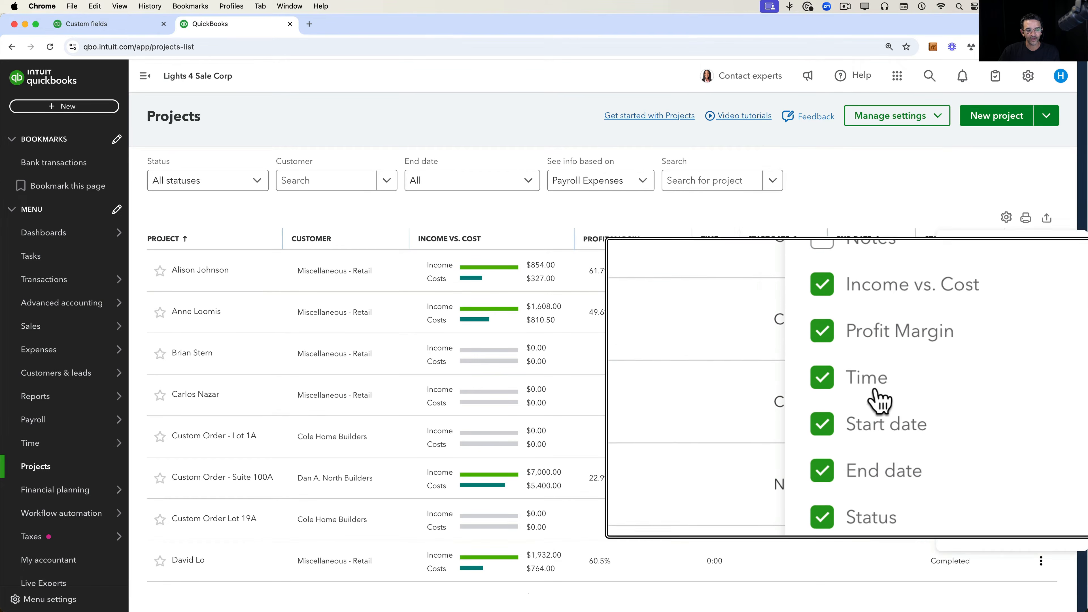
click(931, 176)
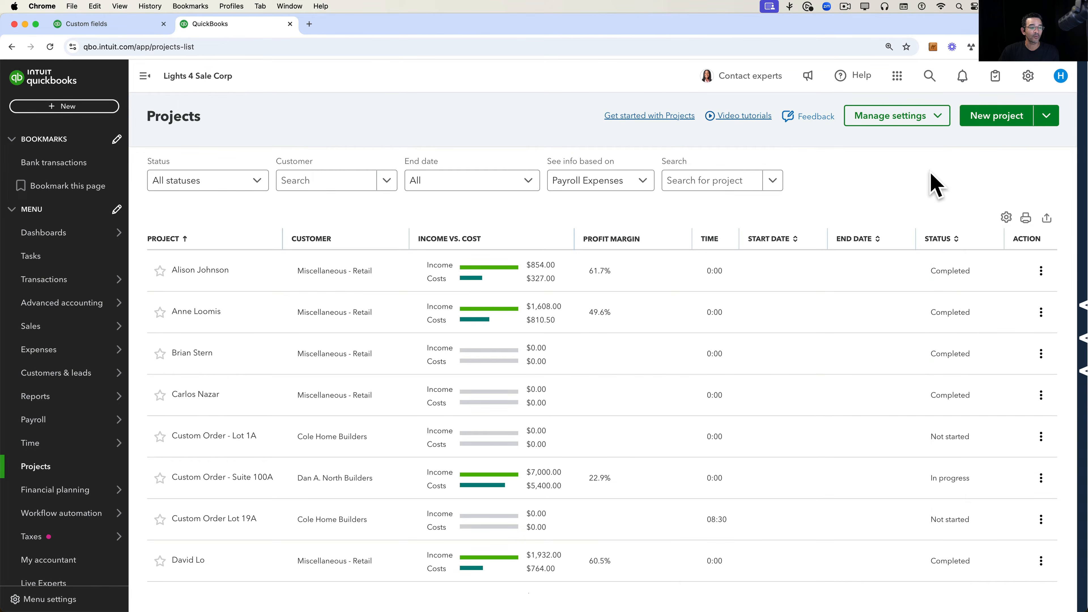
click(633, 185)
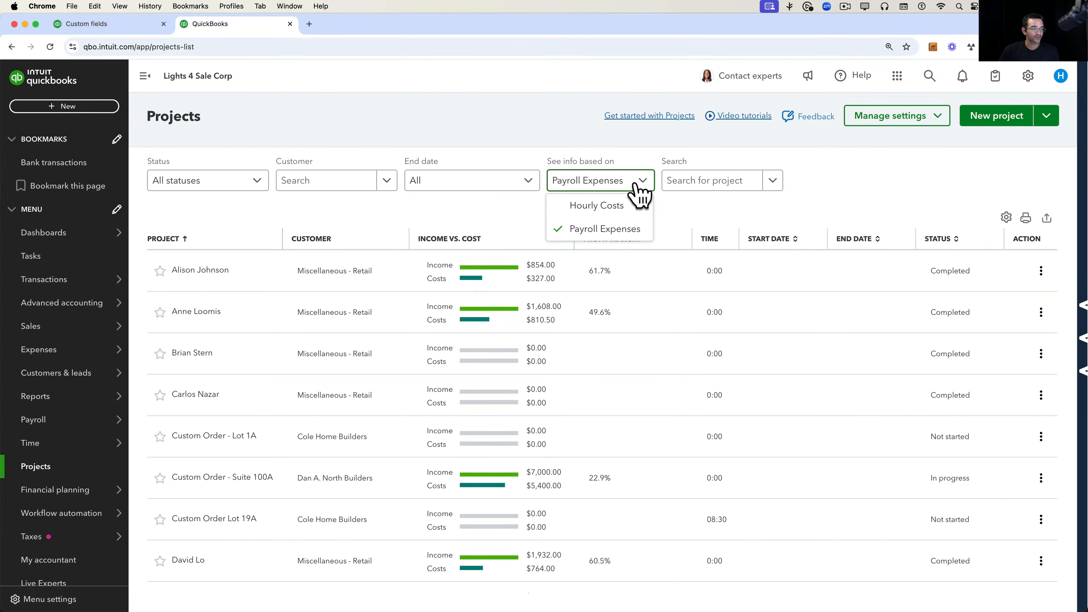
click(526, 184)
click(818, 202)
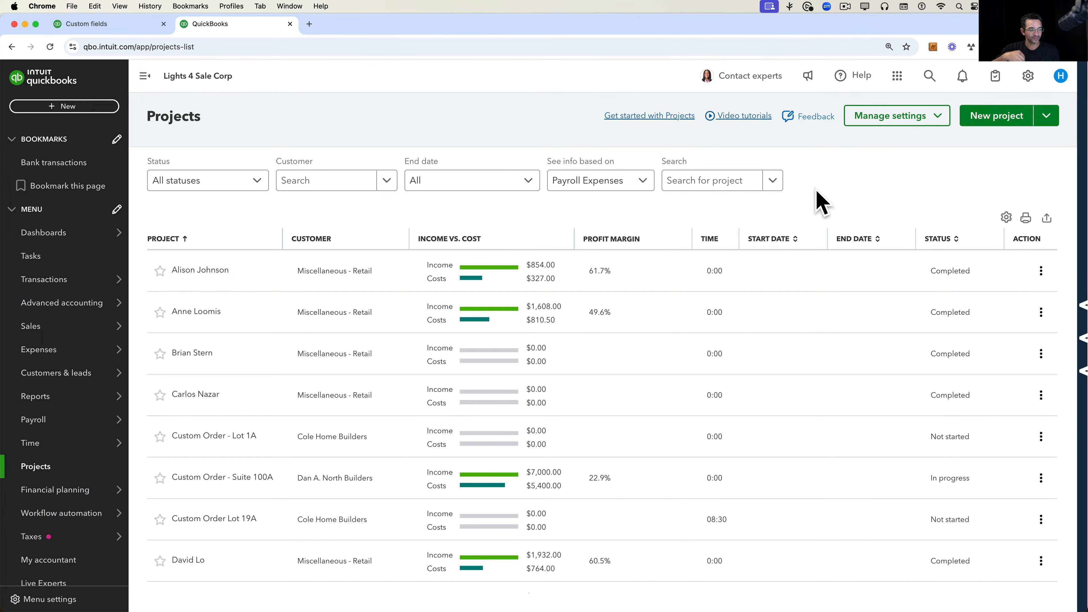
click(1006, 217)
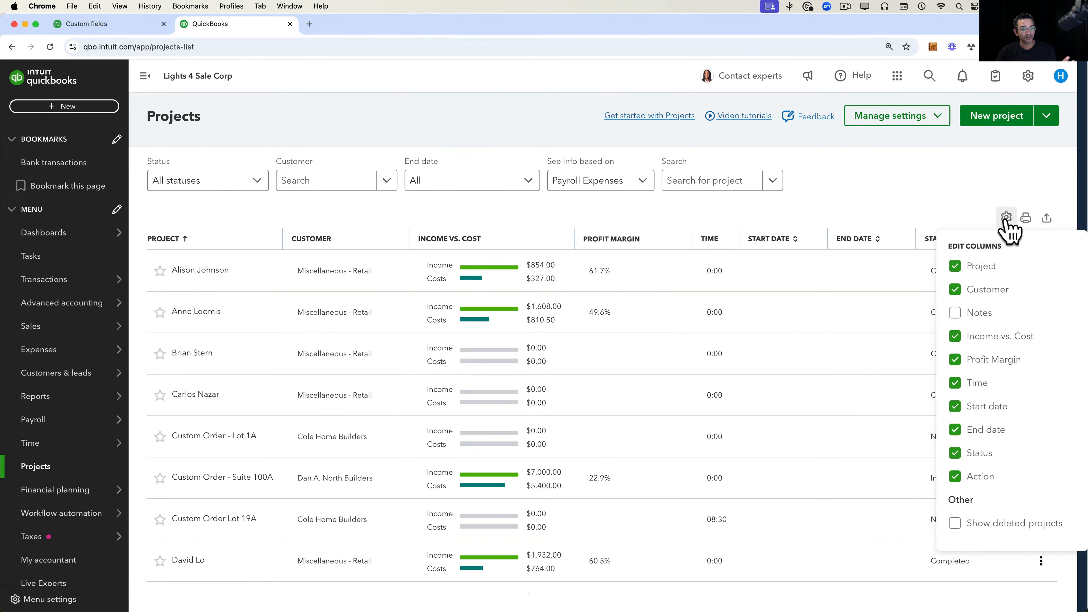
click(936, 209)
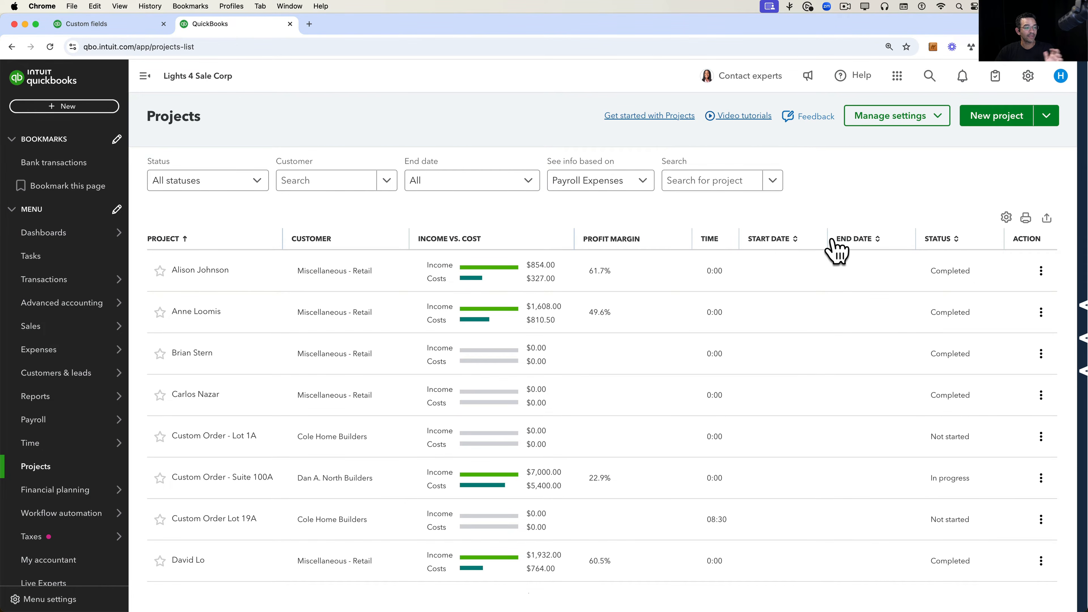
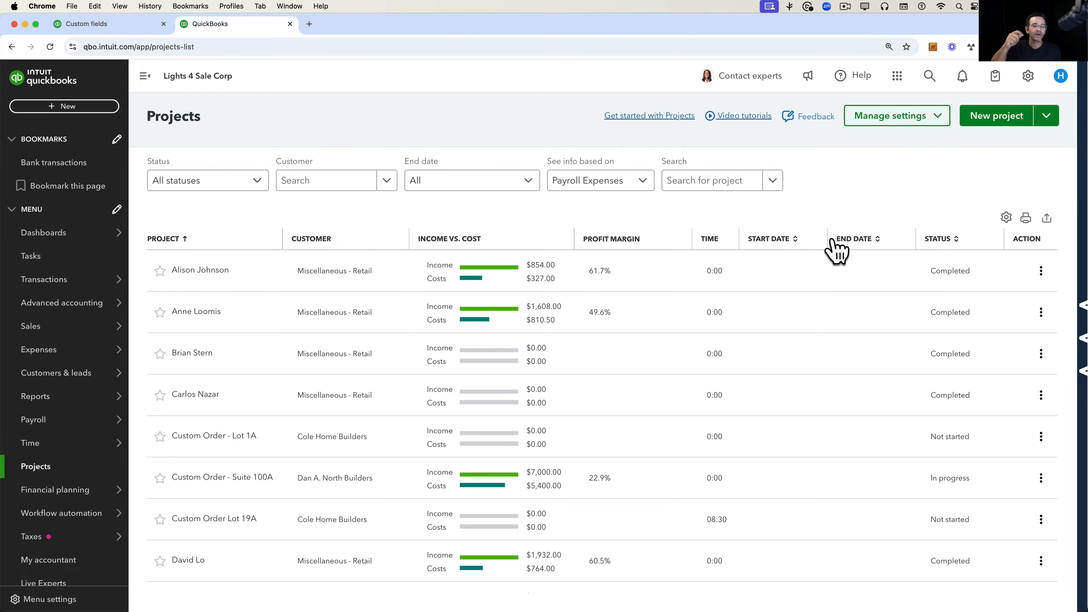
click(844, 6)
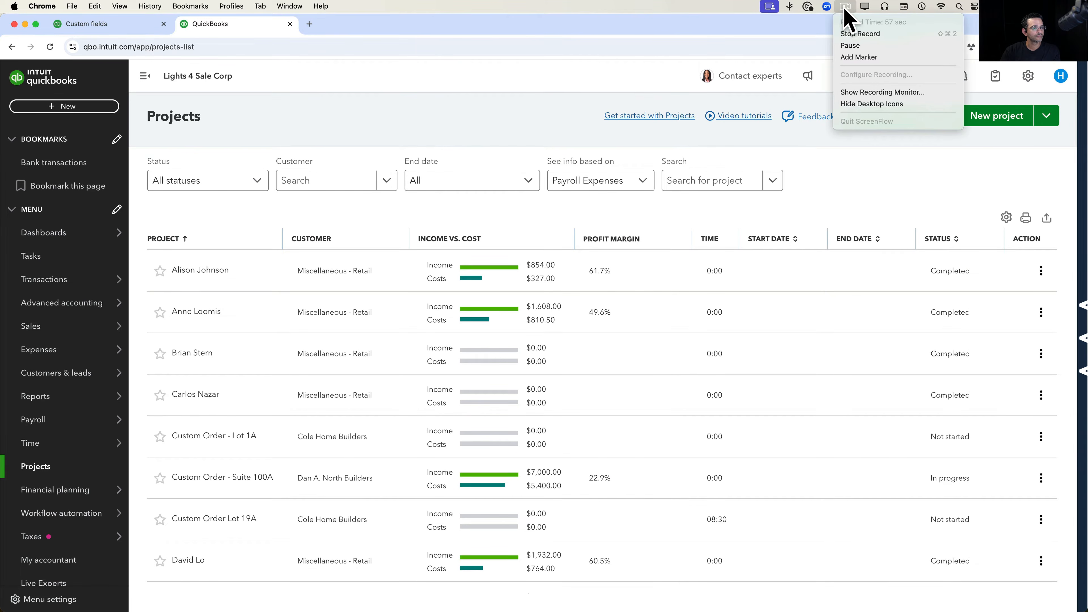
click(844, 33)
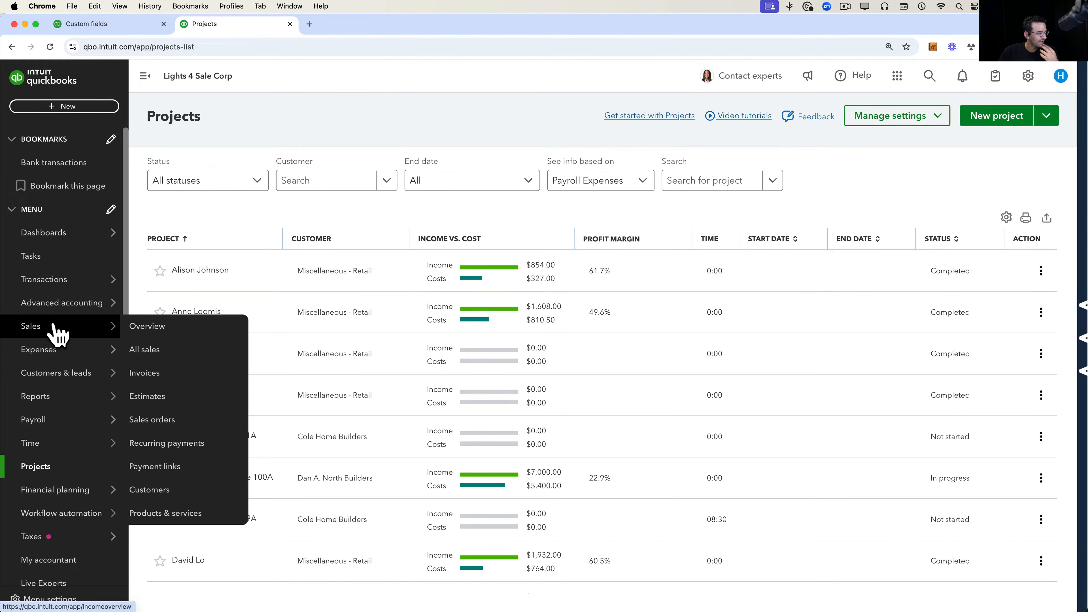
Create a new Blank custom report from the standard reports and start its report creation wizard.
mouse_move(53, 398)
click(159, 396)
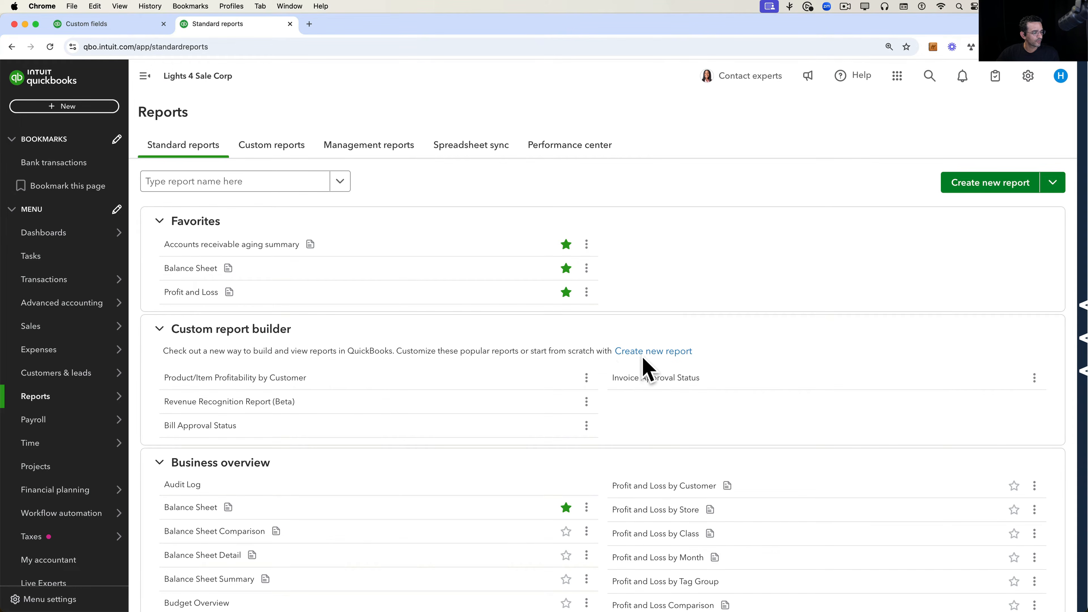
click(659, 352)
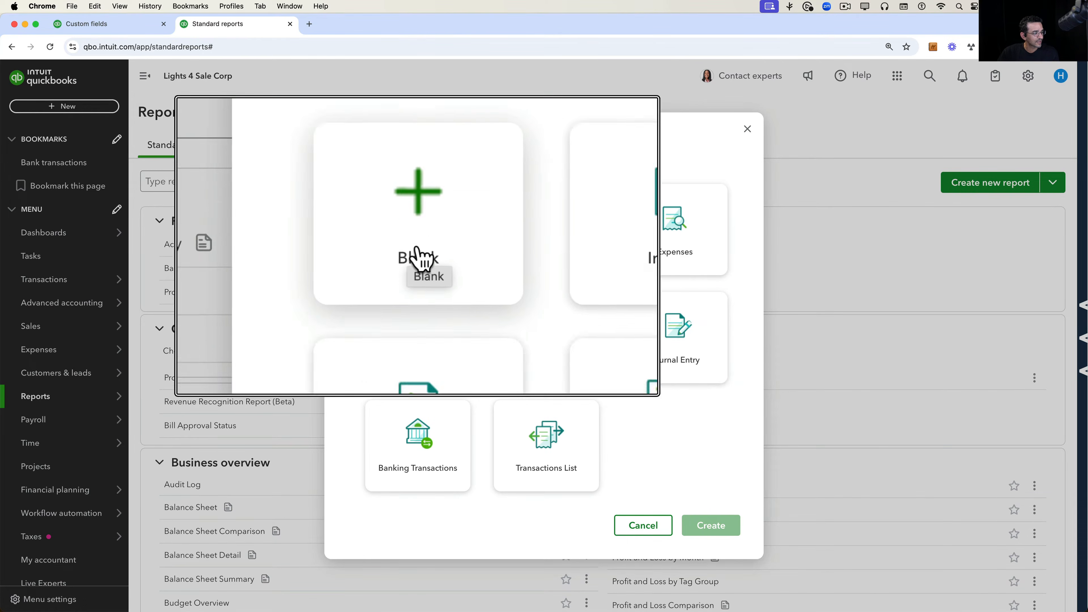
click(412, 224)
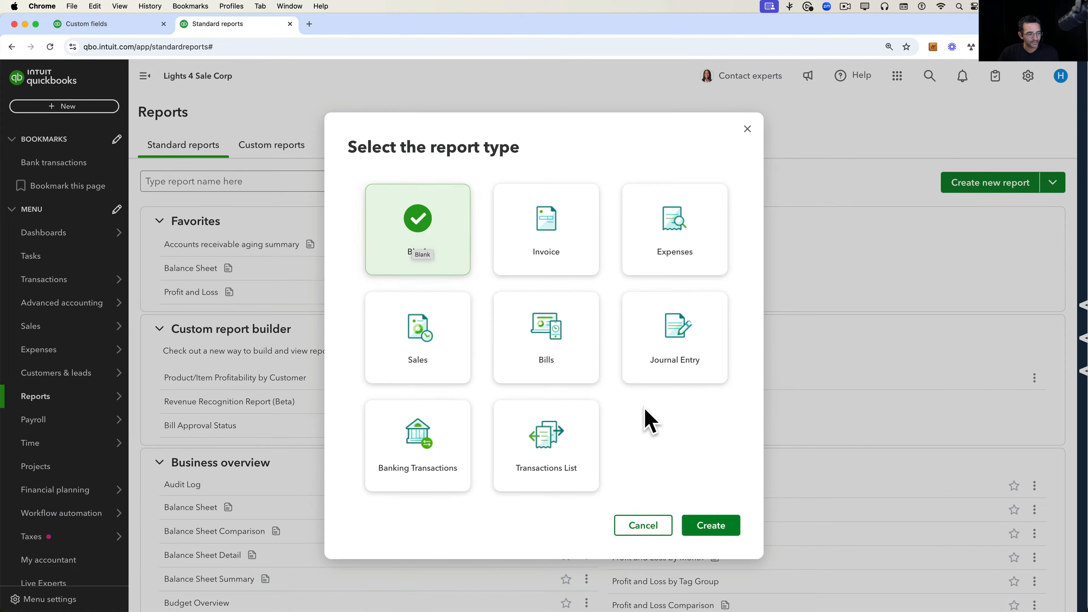
click(727, 528)
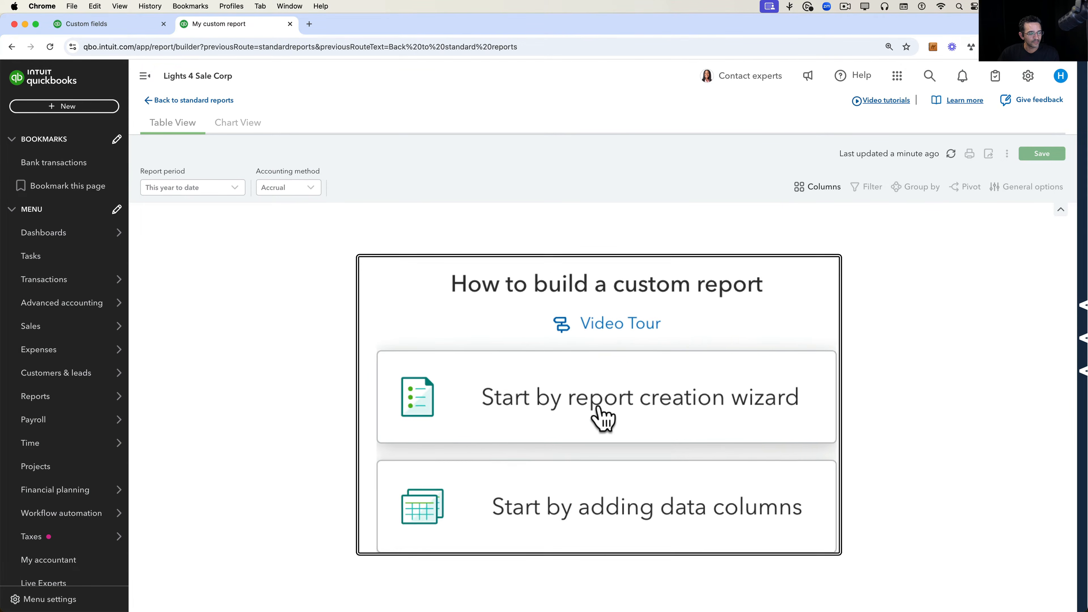
click(621, 406)
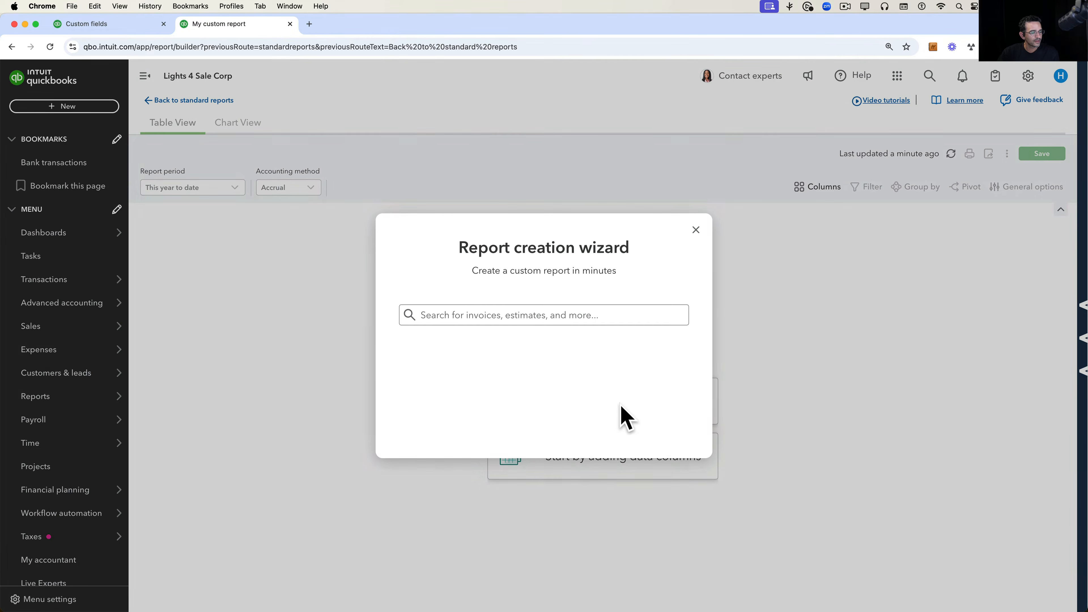
Search the report creation wizard for templates matching "project" and "invoi", looking through the invoice suggestions and rechecking "project".
click(461, 315)
text(project)
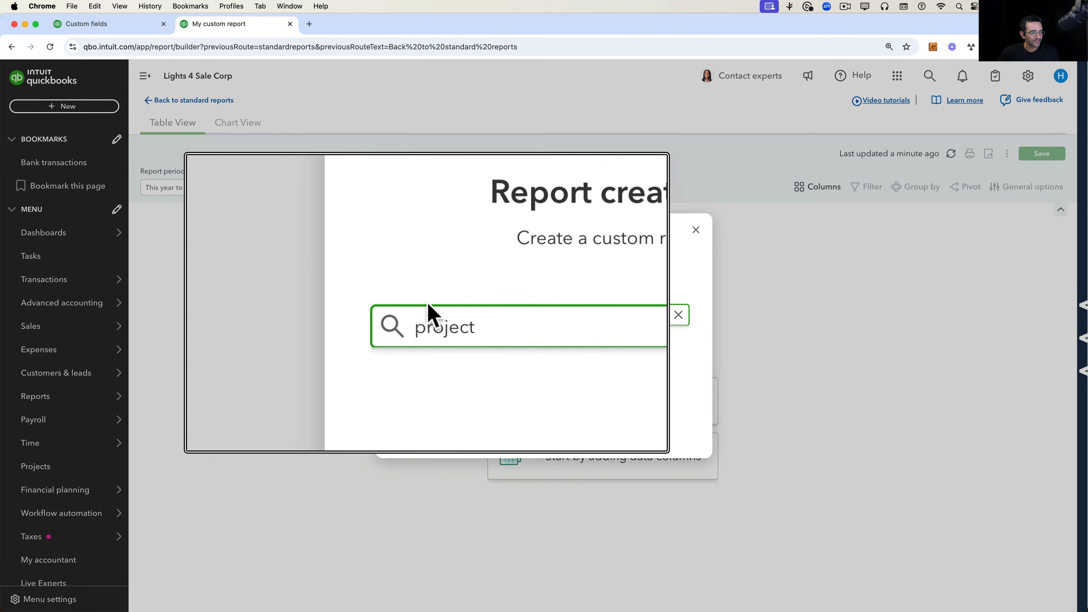
key(BackSpace)
key(BackSpace)
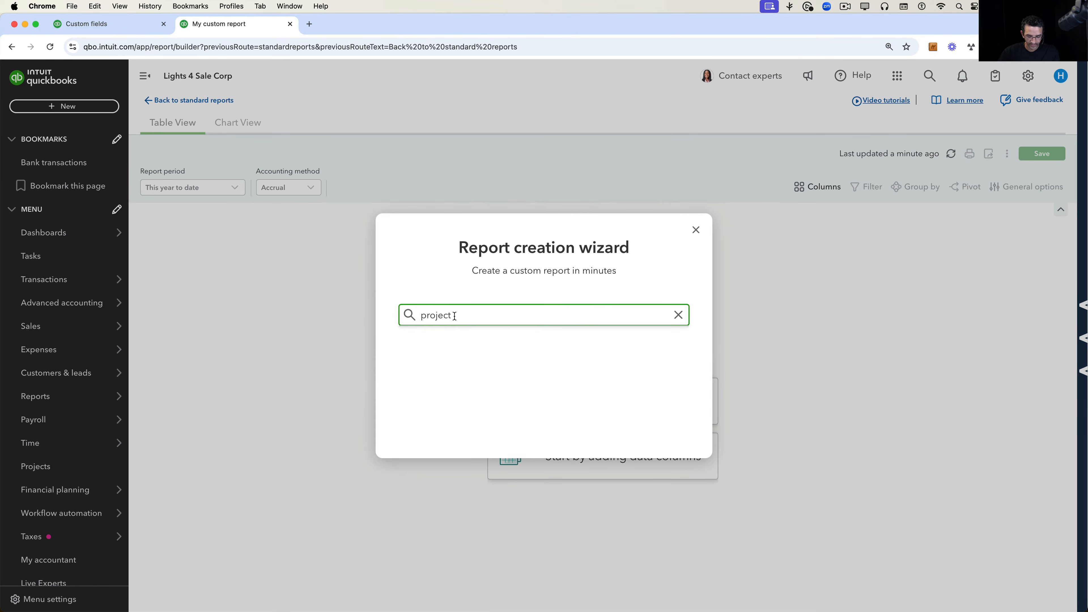
key(BackSpace)
key(BackSpace)
key(BackSpace)
key(BackSpace)
key(BackSpace)
text(invoi)
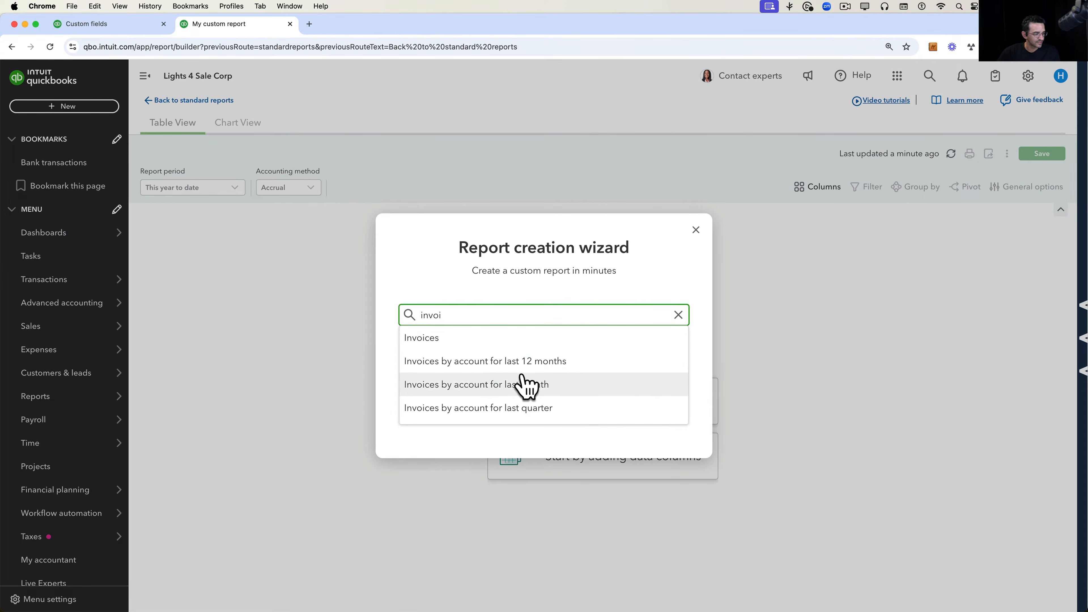
scroll(527, 388, down, 10)
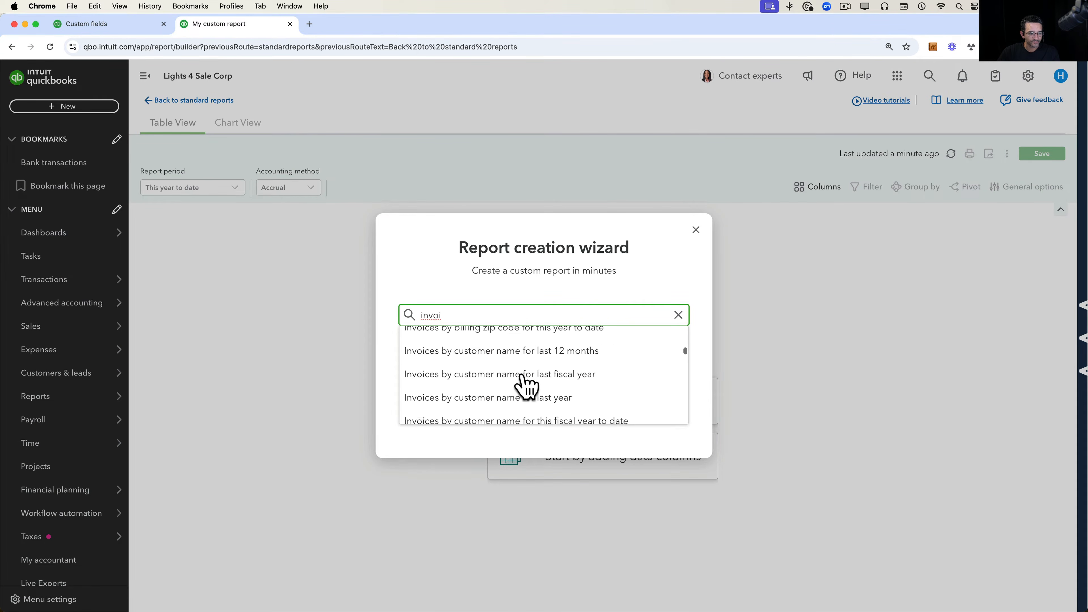
scroll(527, 388, down, 5)
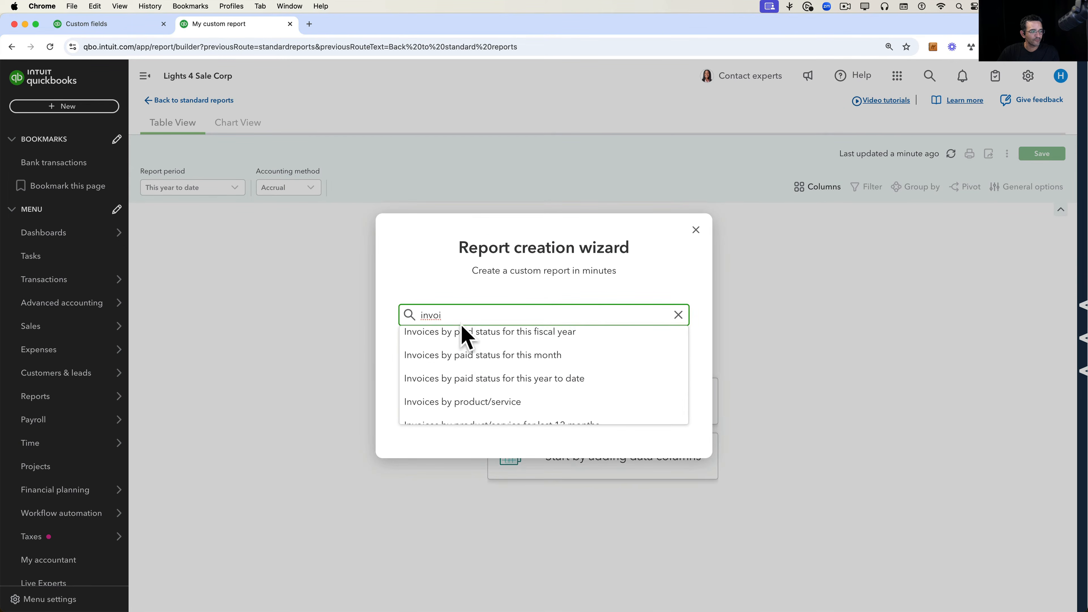
key(BackSpace)
text(project)
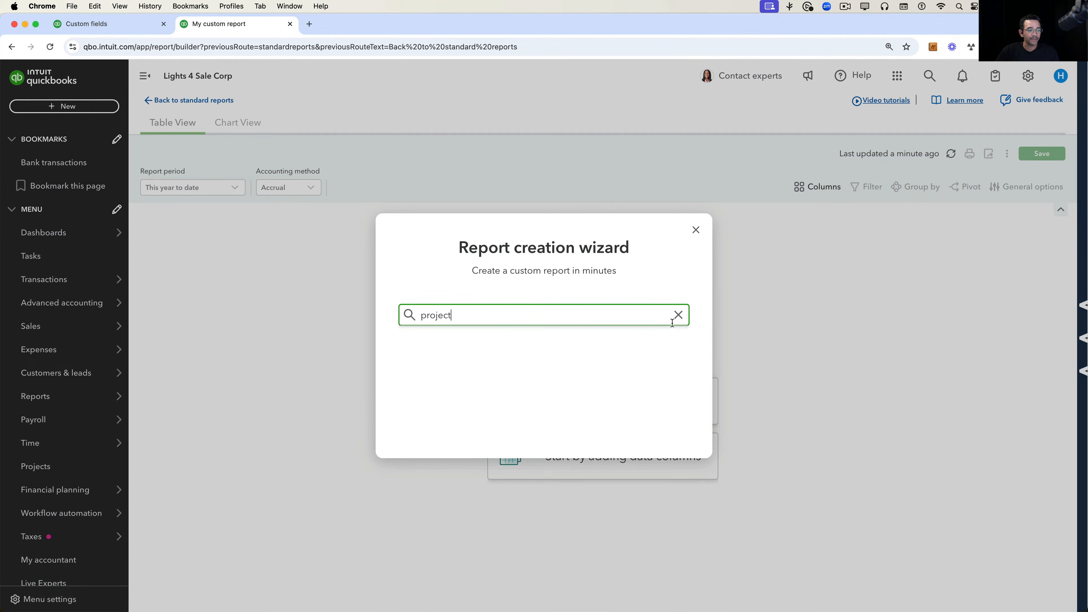
click(677, 315)
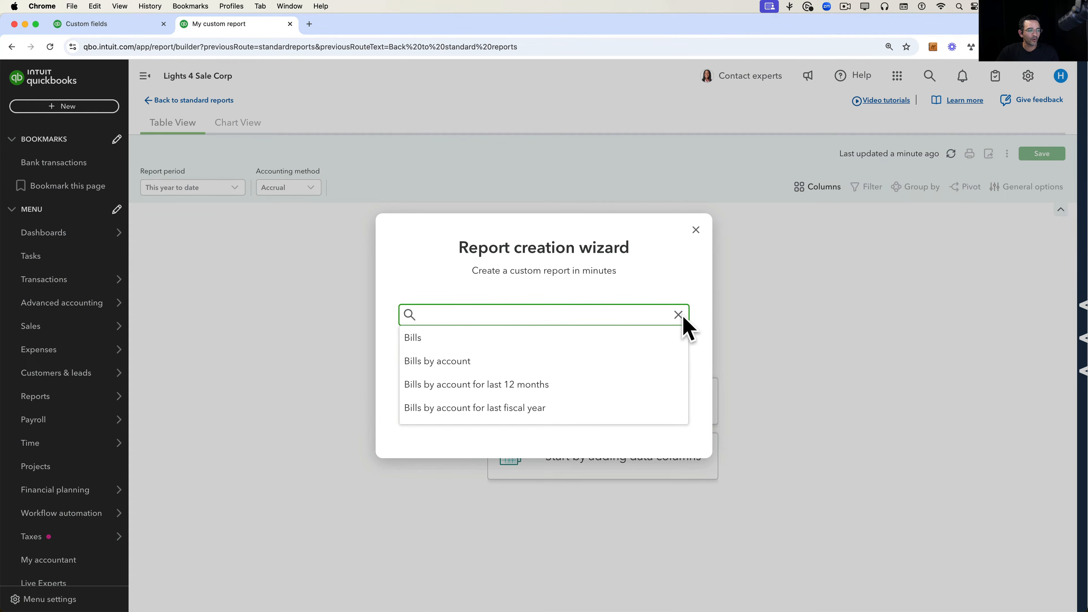
Close the report creation wizard and start the blank report by adding data columns instead.
click(696, 231)
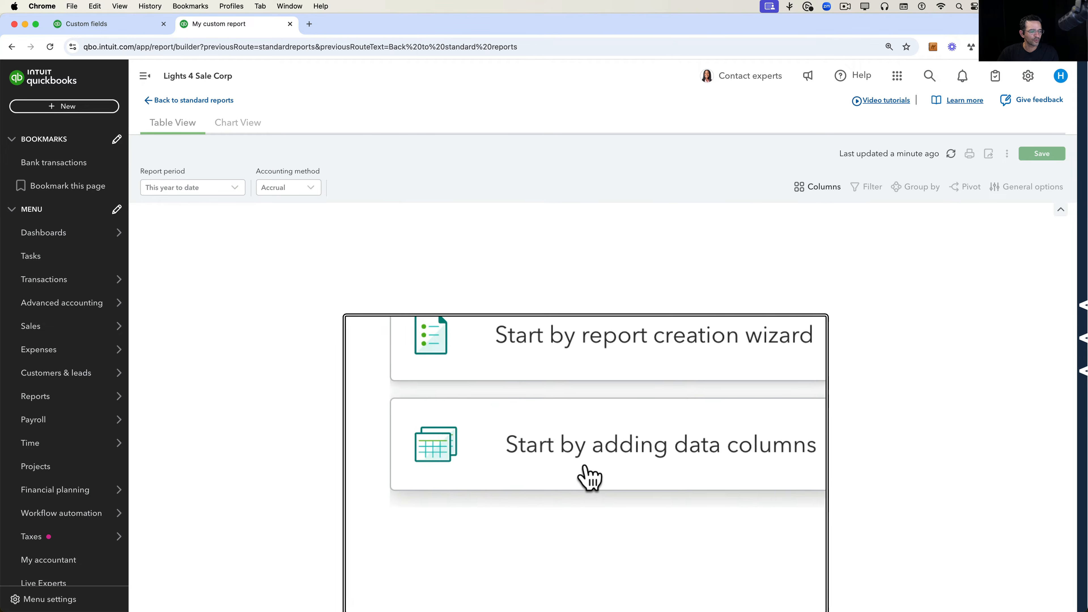
click(627, 471)
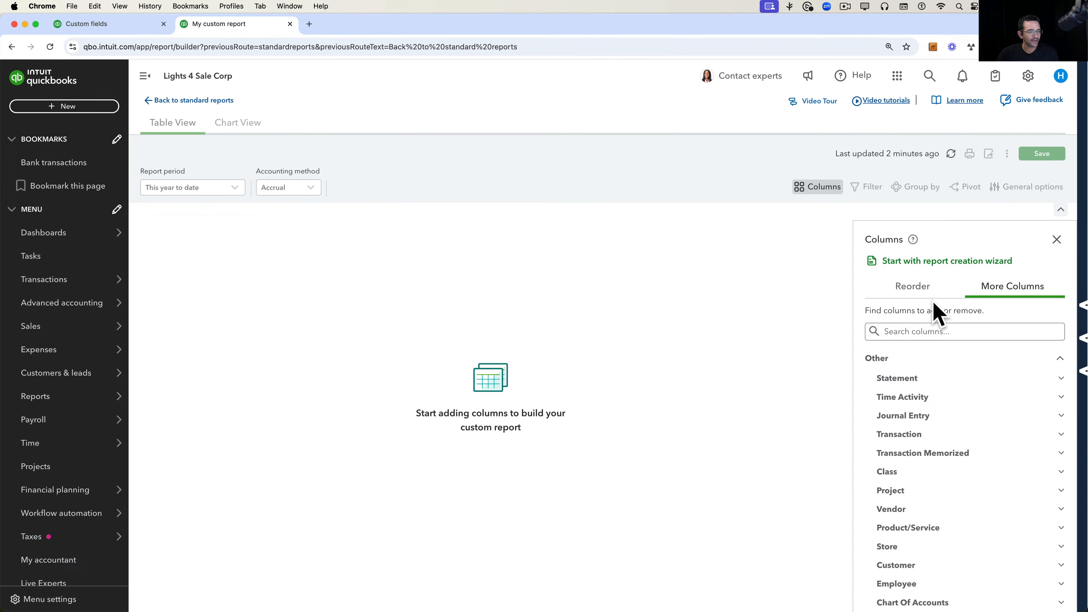
click(919, 290)
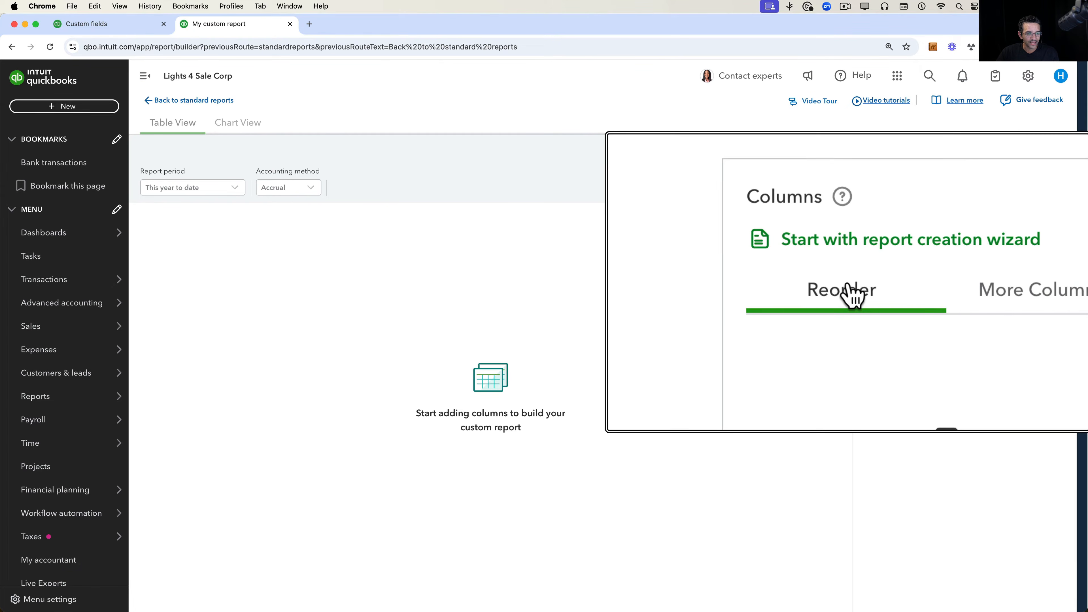
click(1007, 288)
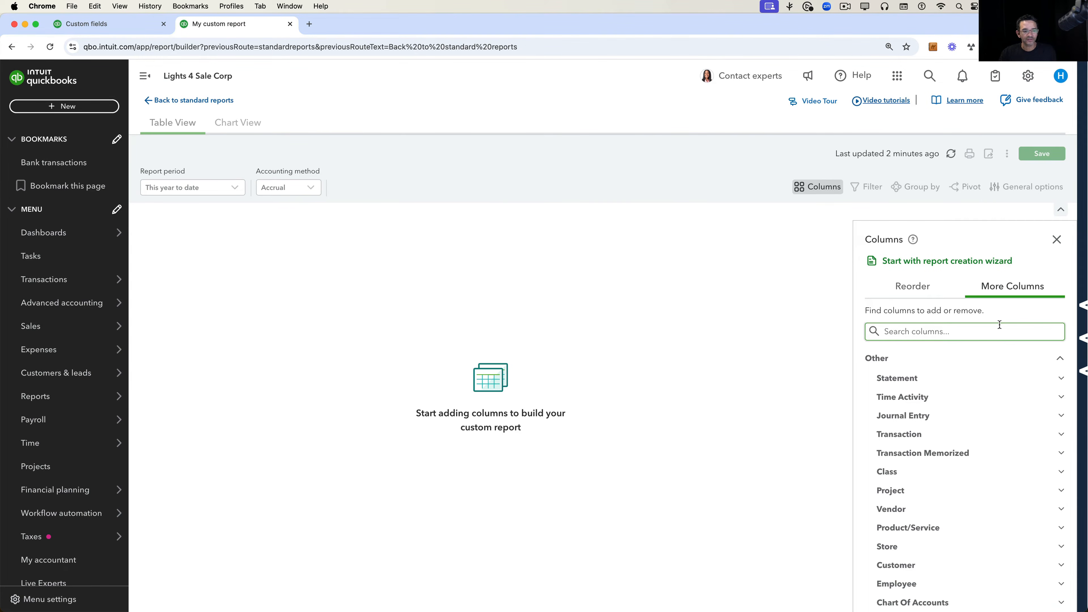
Collapse the Sales and Expense column groups and look through the categories available under Other.
scroll(929, 502, down, 5)
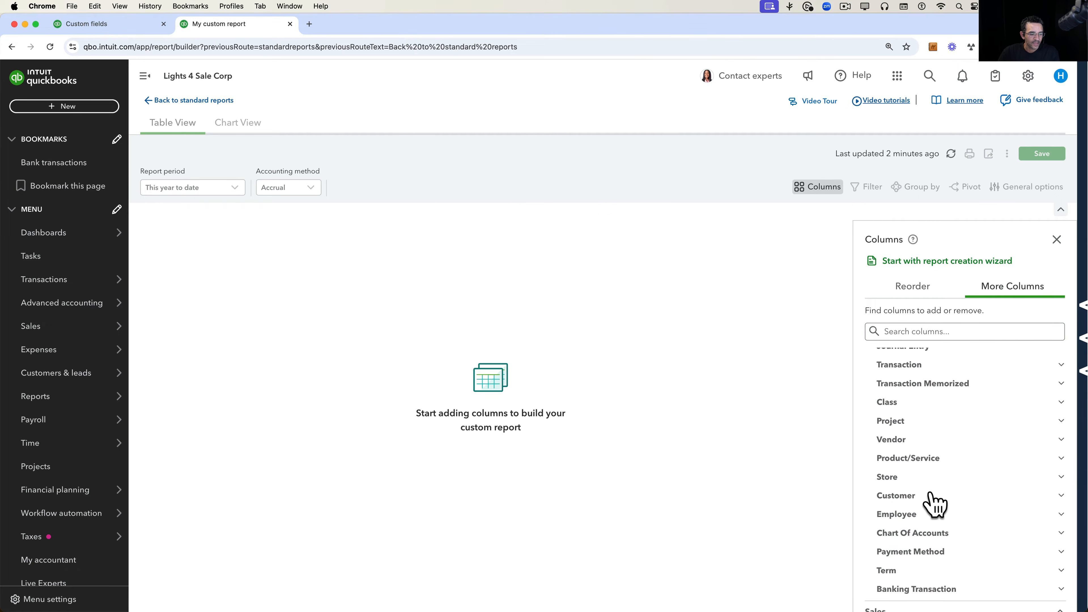
scroll(921, 463, up, 5)
click(886, 357)
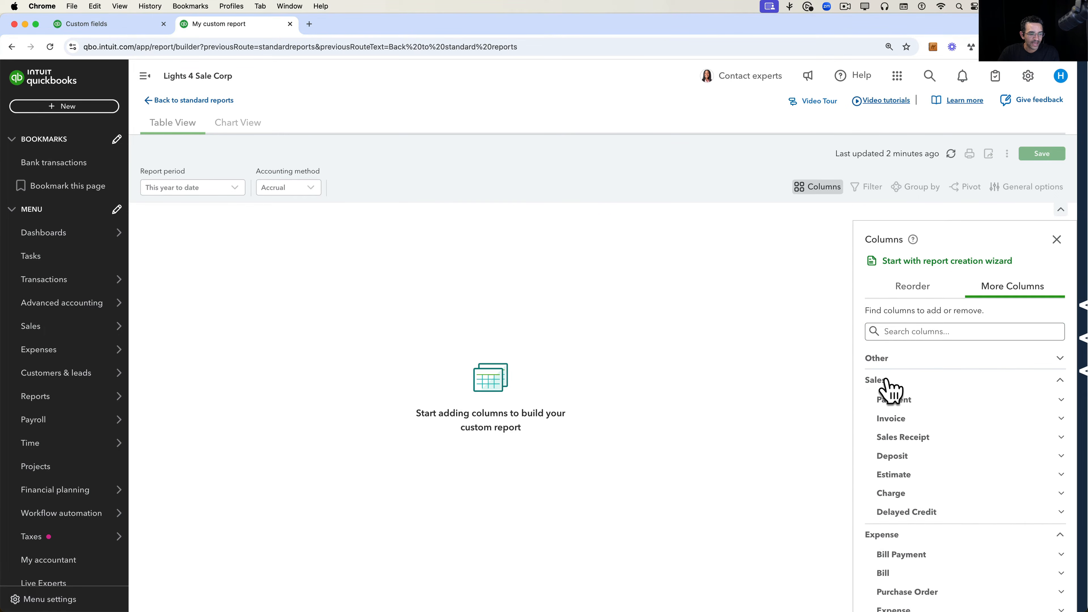
click(887, 380)
click(887, 403)
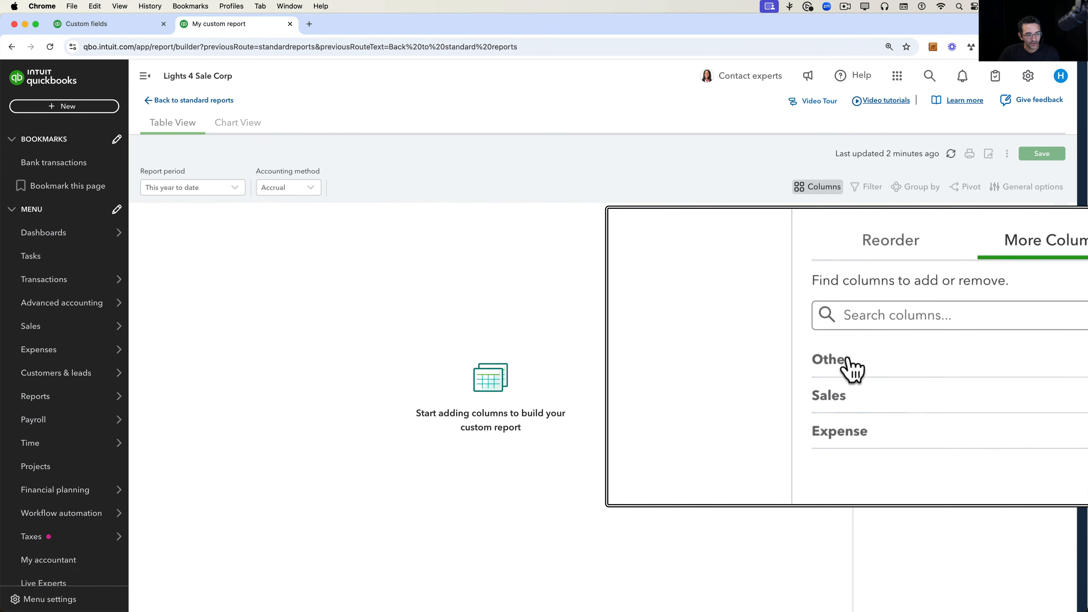
click(889, 360)
scroll(915, 388, down, 3)
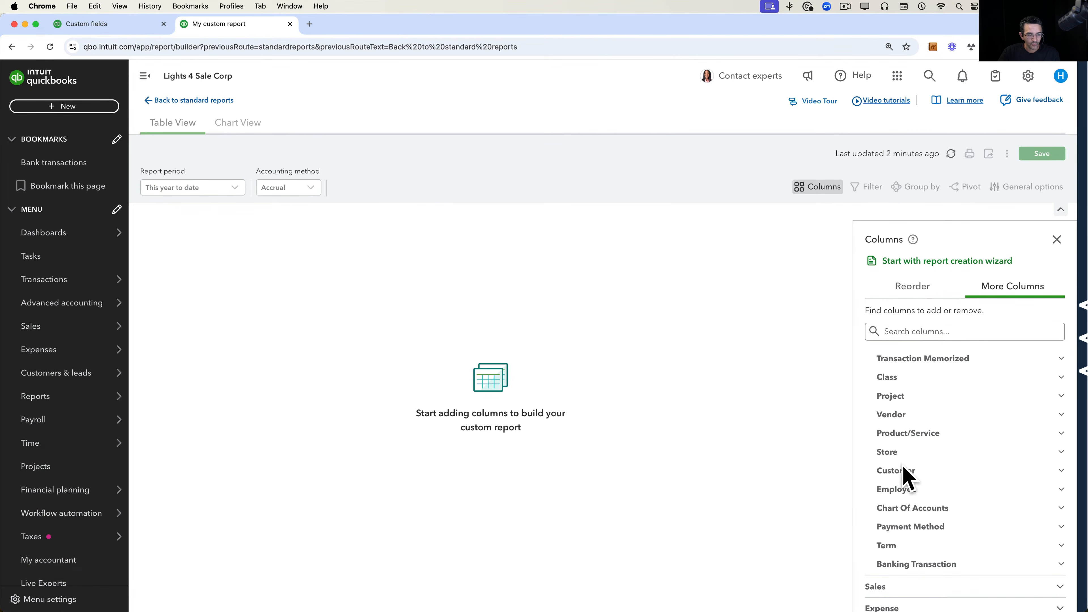
scroll(909, 507, up, 4)
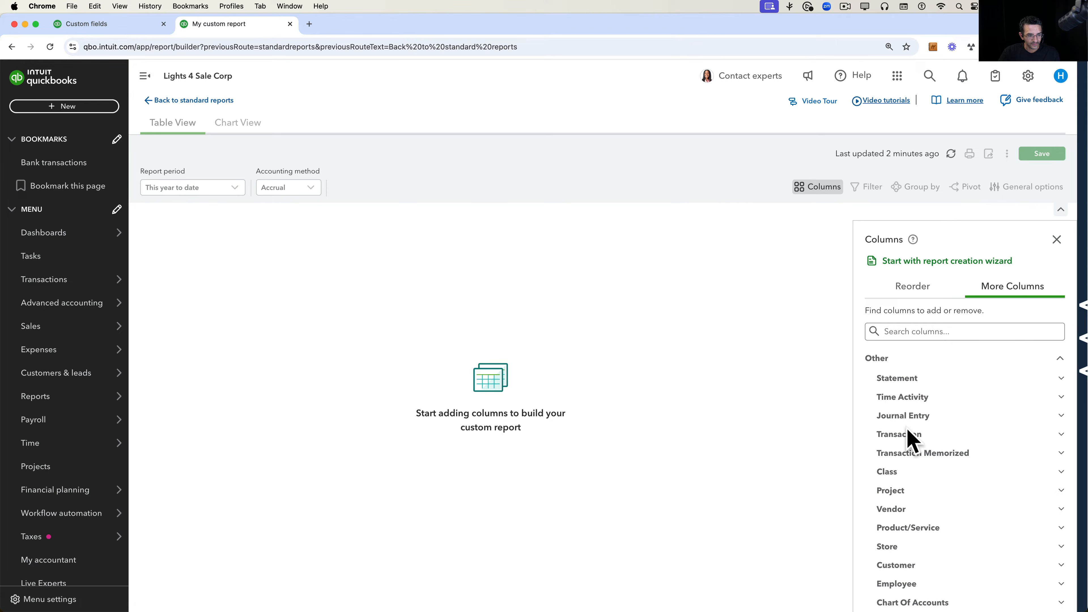
Add the Project attribute and the *Project Type custom field from the Project category as report columns.
scroll(910, 437, down, 2)
click(891, 450)
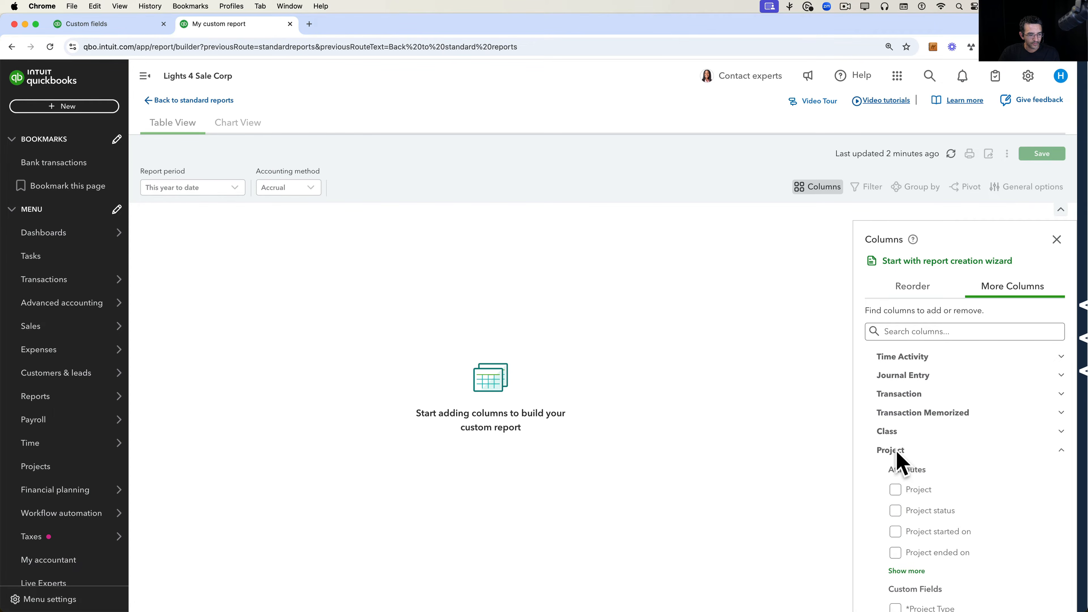
scroll(959, 469, down, 2)
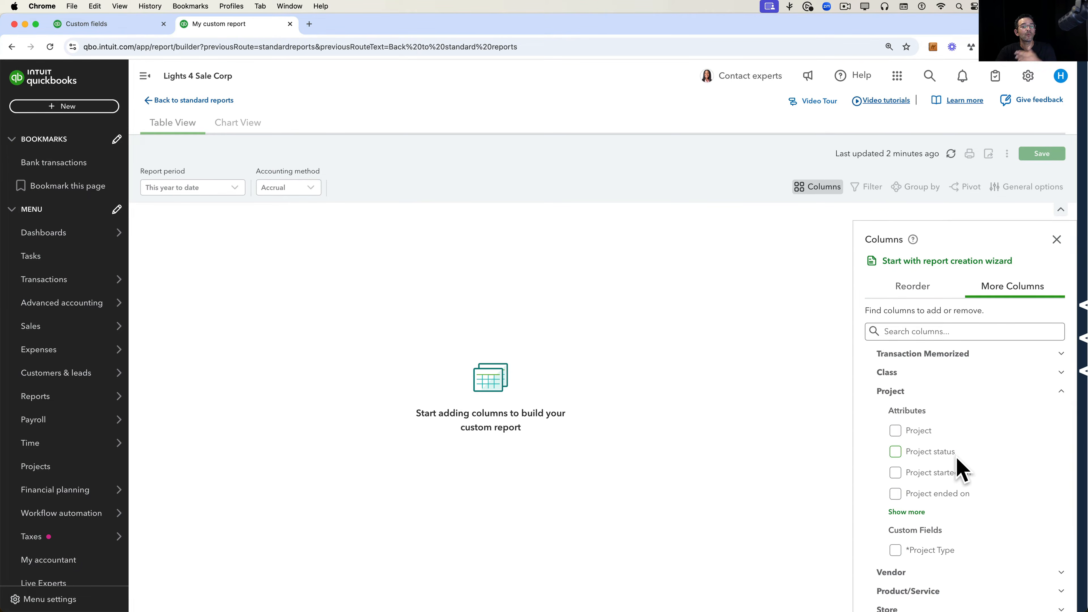
click(895, 431)
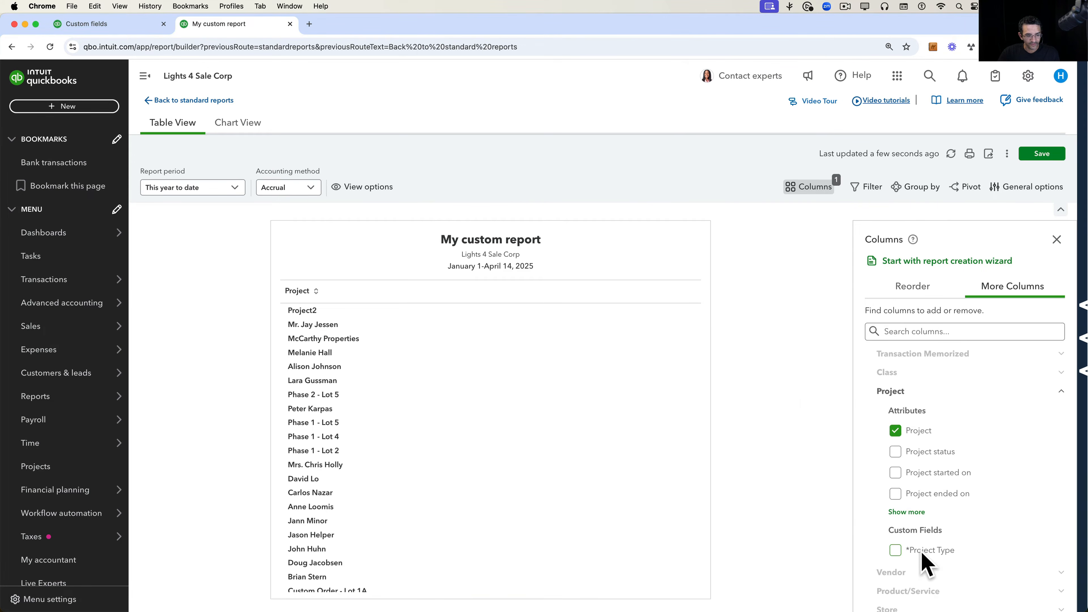
click(895, 551)
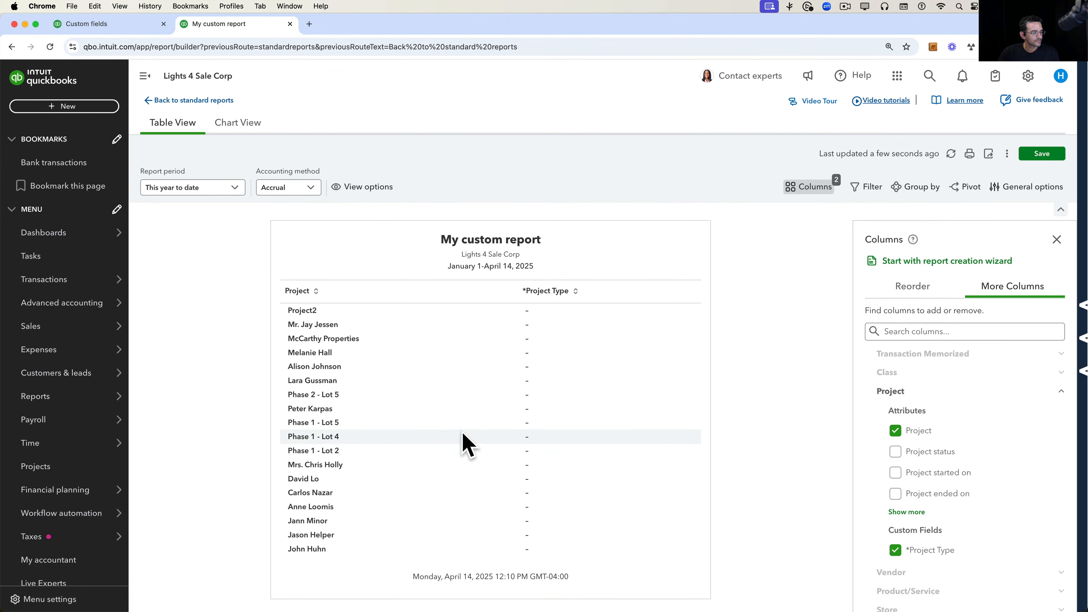
Set the report period to All Dates and review the project rows for *Project Type values.
click(185, 188)
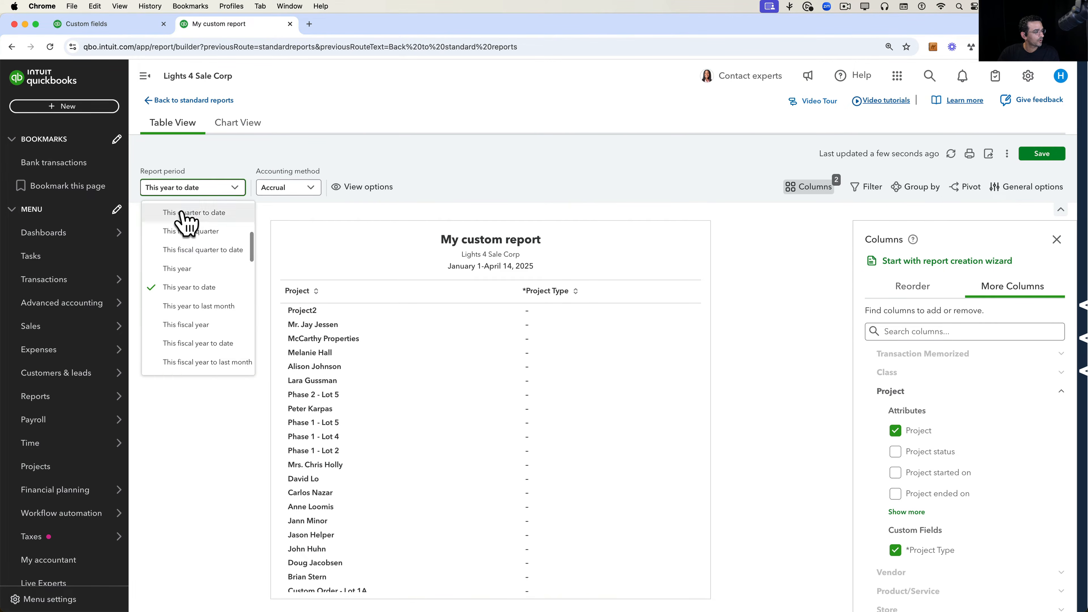
click(182, 212)
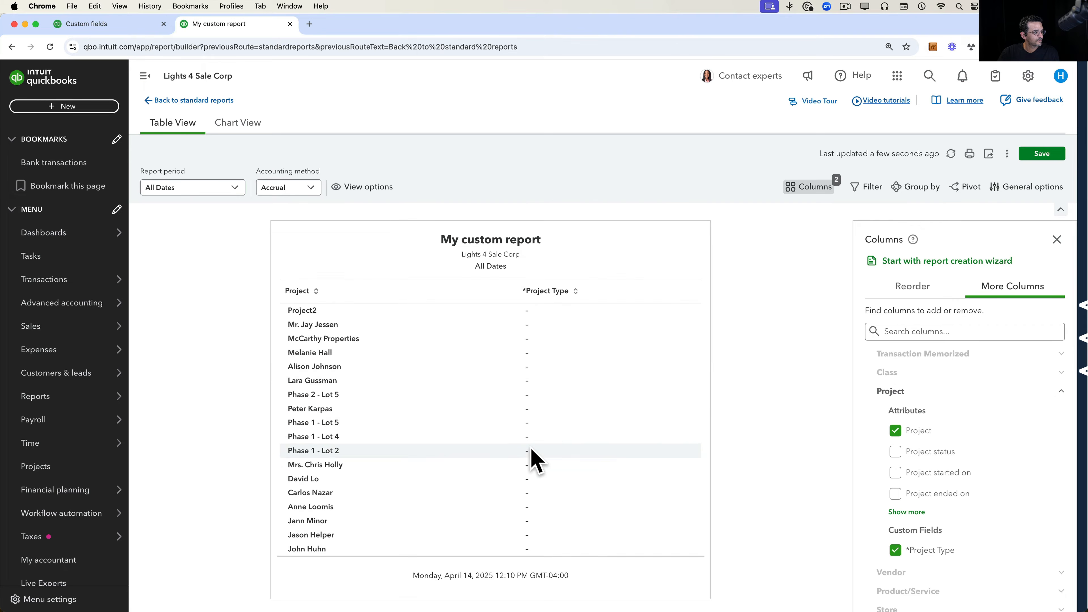
scroll(536, 460, down, 5)
scroll(536, 461, down, 10)
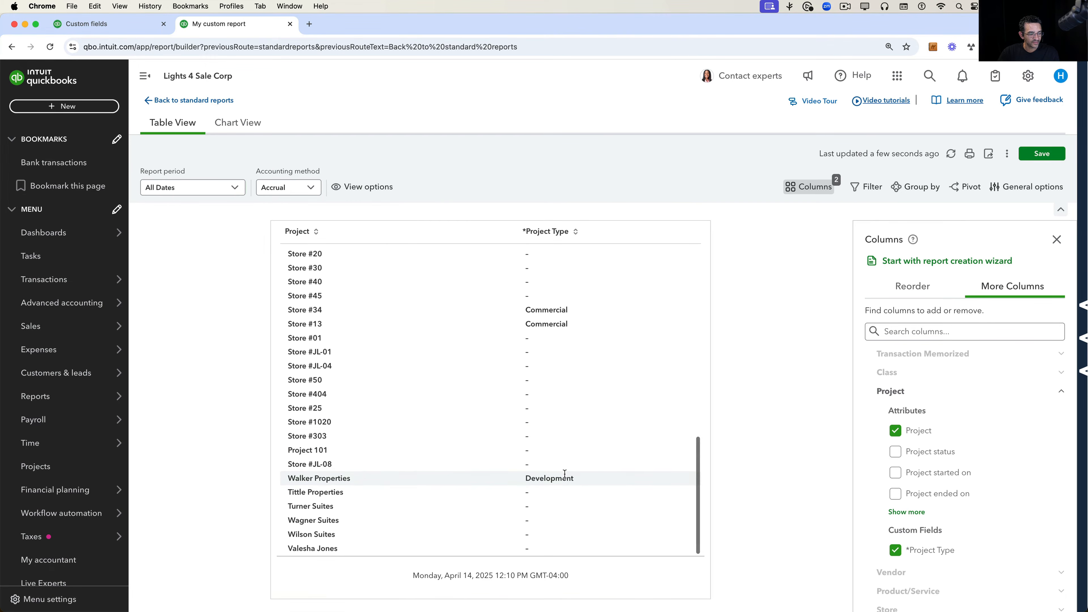
scroll(561, 345, up, 15)
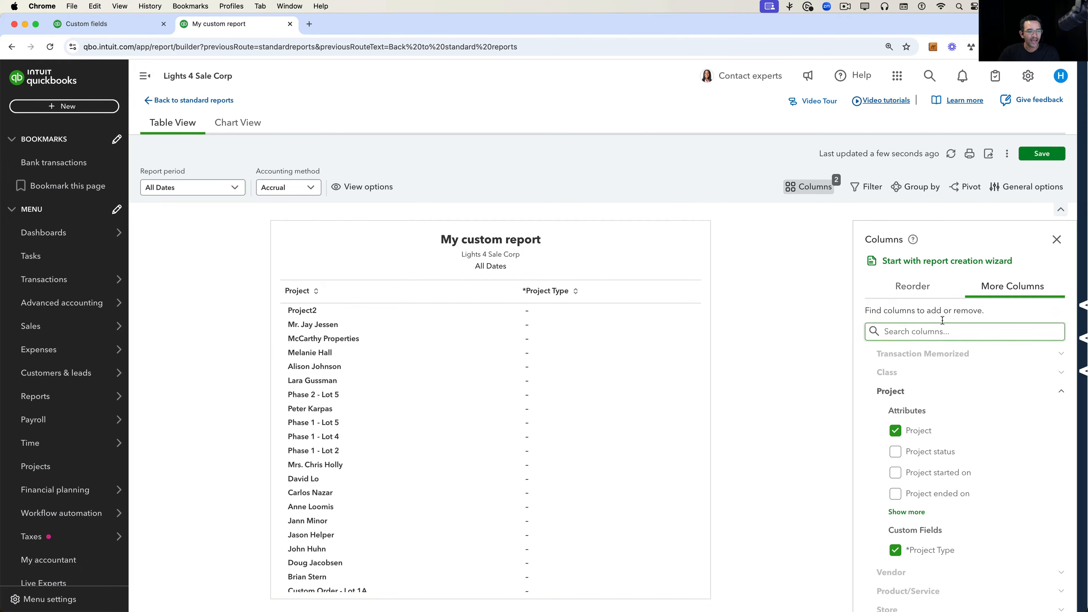
Filter the custom report to projects whose *Project Type is not empty.
click(865, 189)
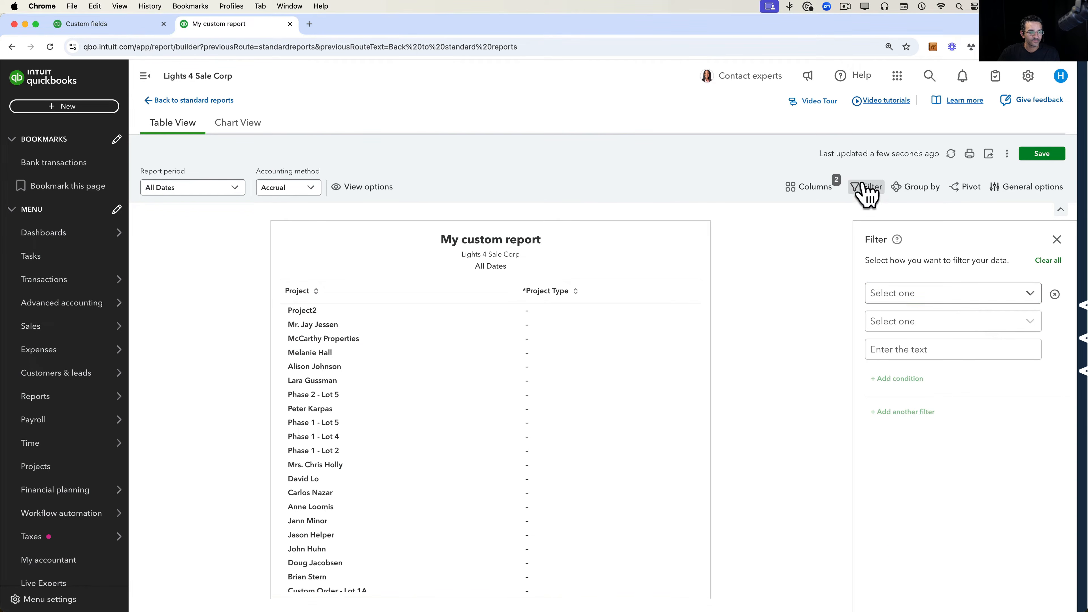
click(960, 295)
click(932, 386)
click(927, 356)
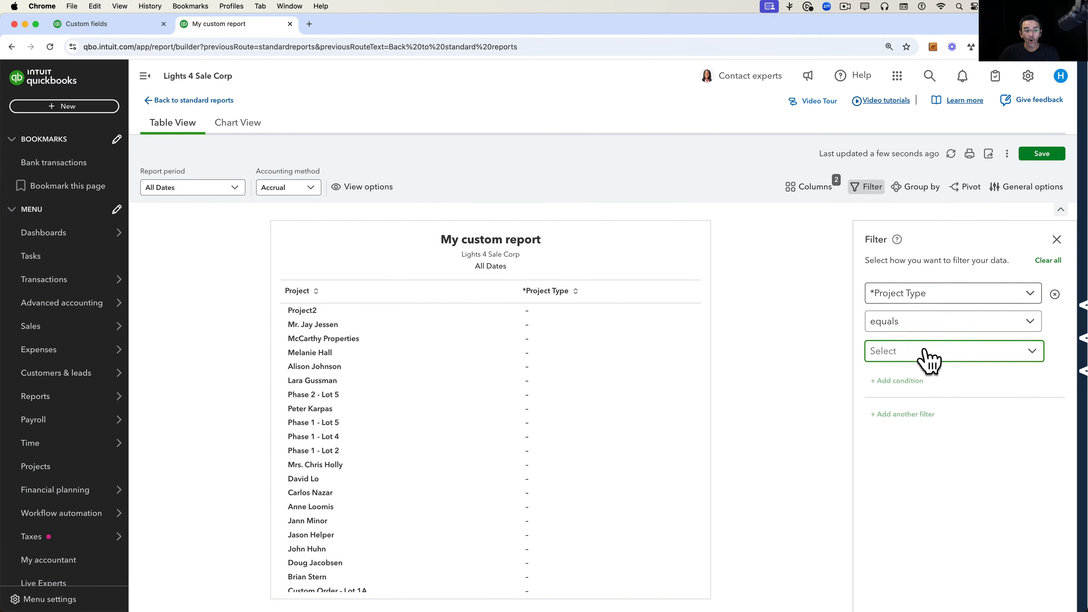
click(924, 328)
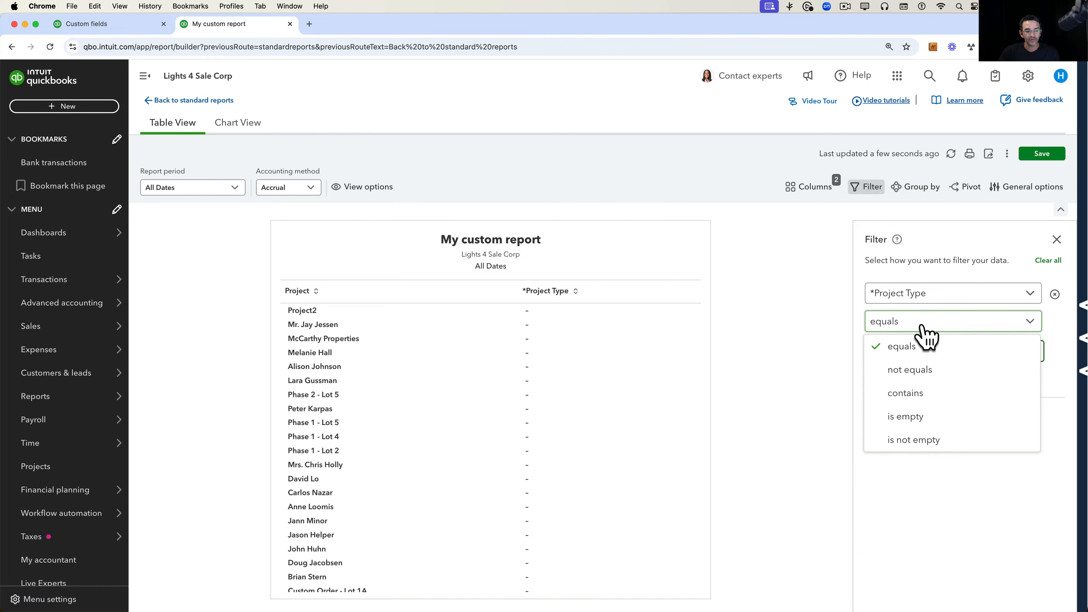
click(916, 439)
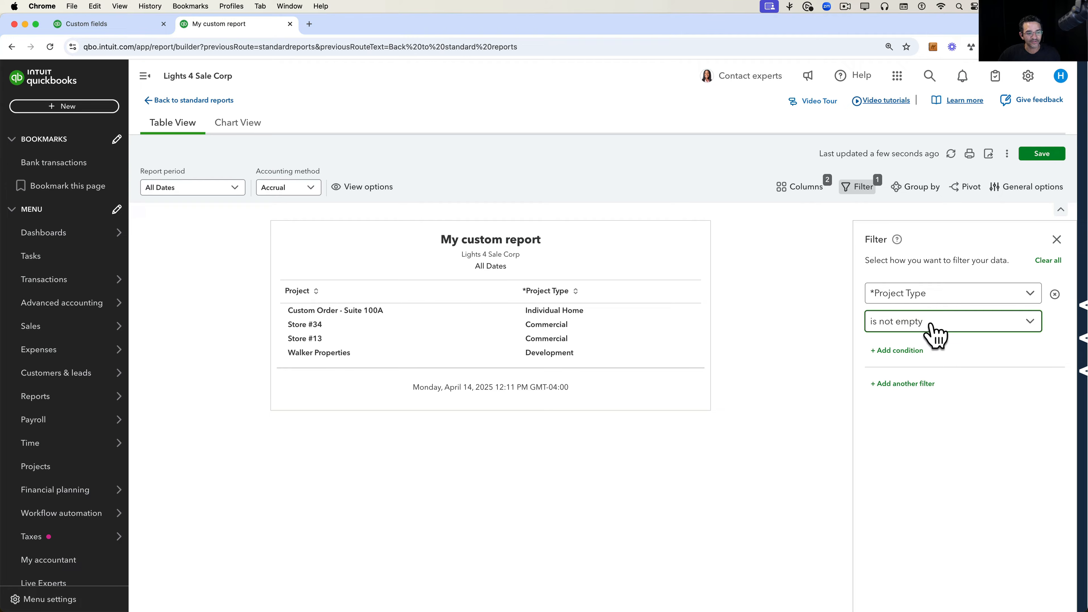
Add the Project status, Project started on, Project ended on, Project notes and Project progress columns to the report.
click(804, 188)
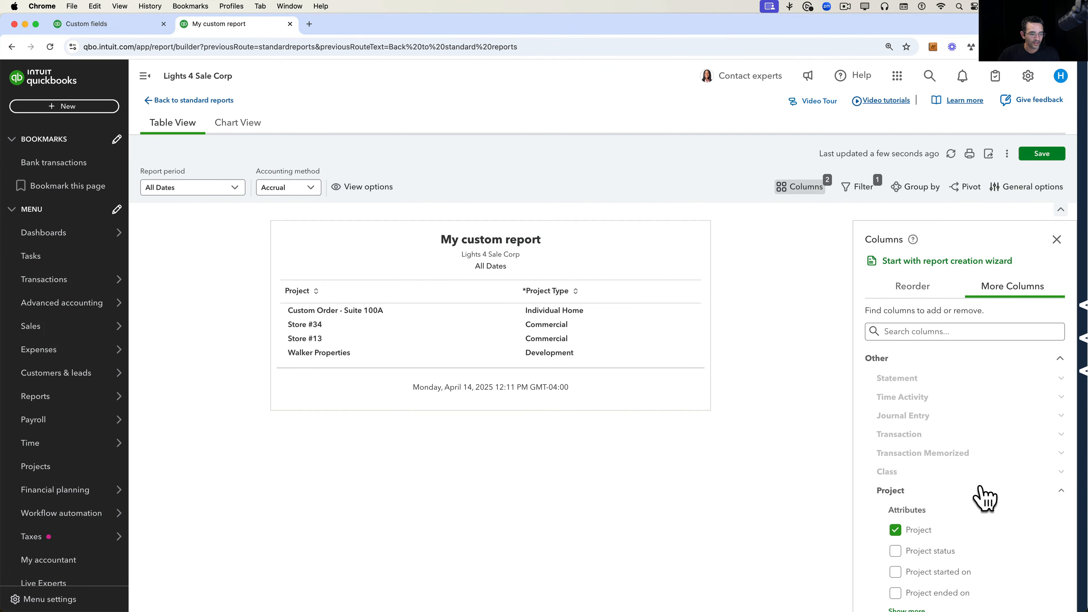
scroll(983, 501, down, 3)
click(904, 512)
scroll(951, 518, down, 1)
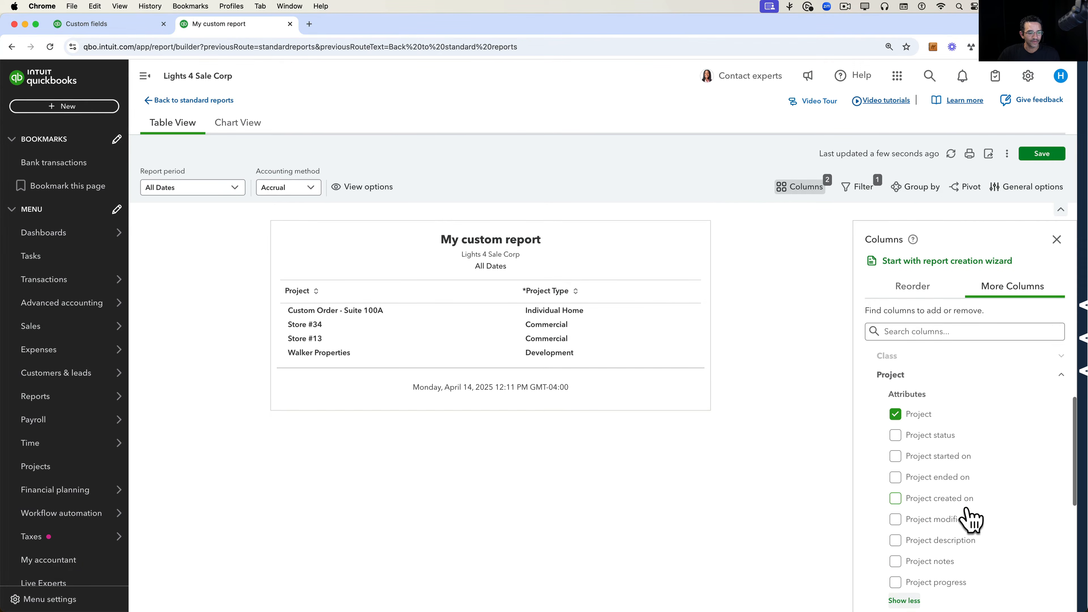
click(895, 435)
click(895, 455)
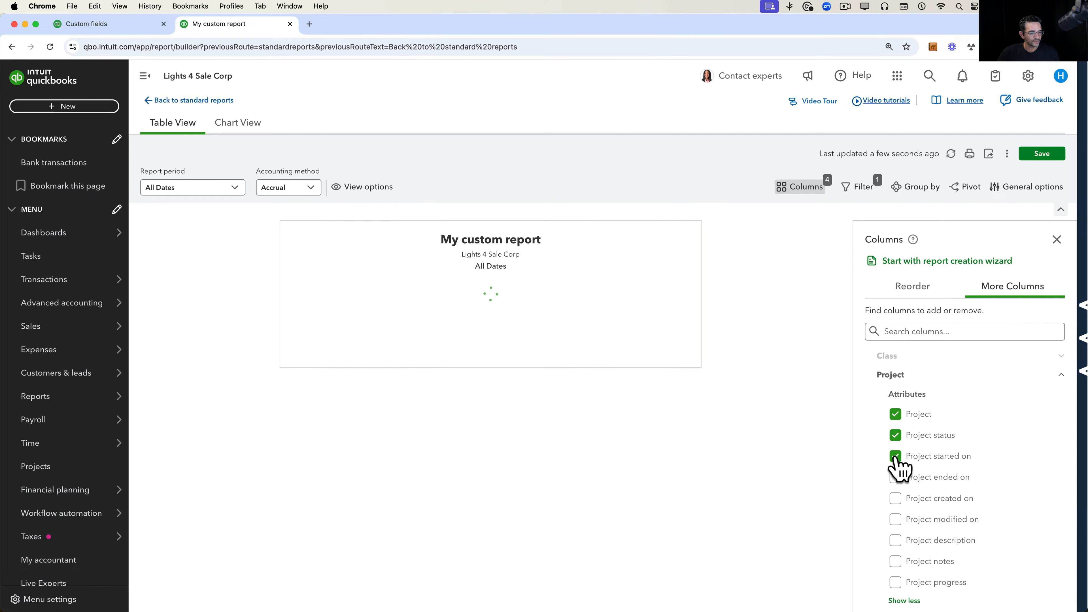
click(895, 477)
scroll(1033, 510, down, 1)
scroll(1033, 509, down, 2)
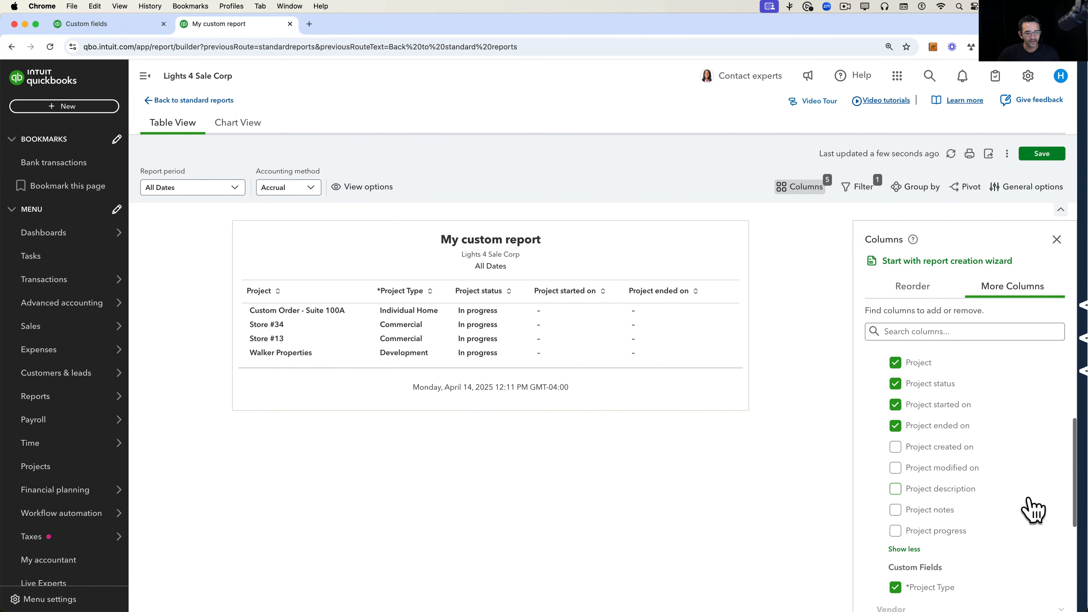
click(895, 509)
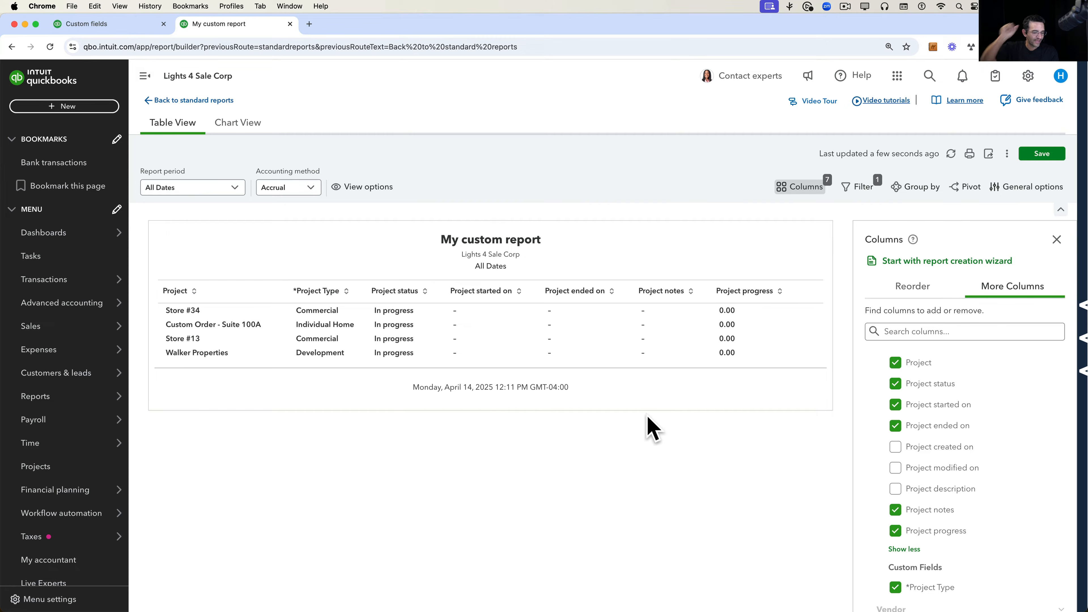
scroll(1002, 428, down, 8)
scroll(1006, 427, up, 4)
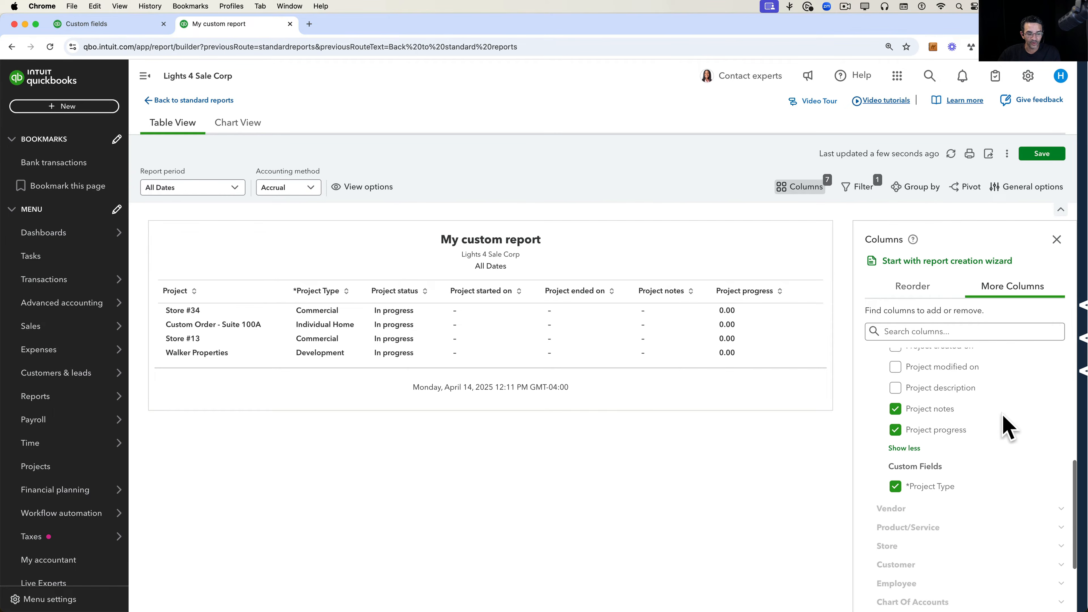
scroll(1006, 426, up, 6)
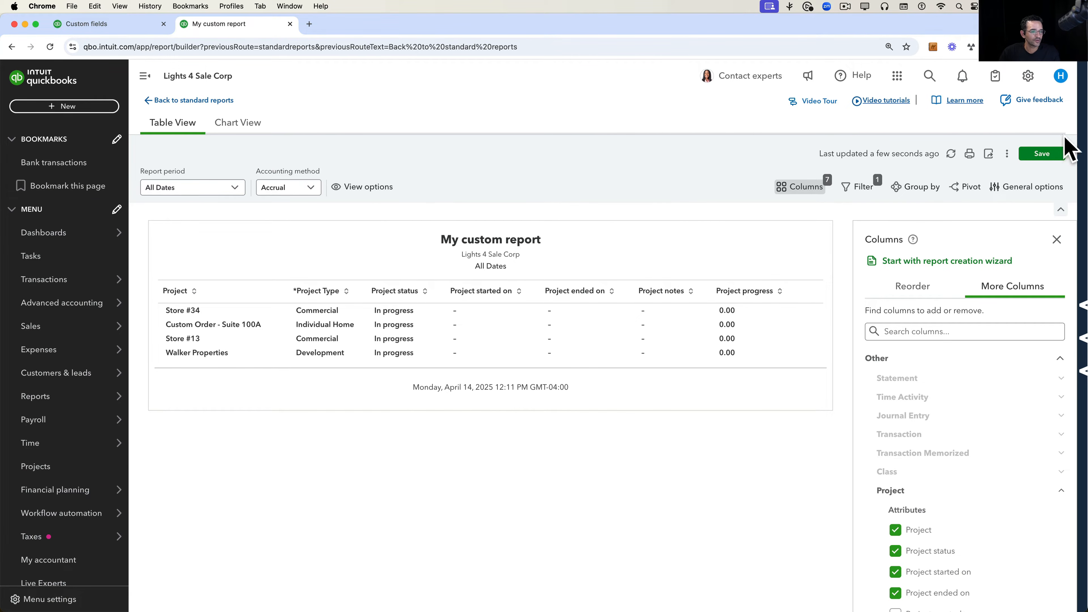
Save the custom report under the name "Custom Project Report Status".
click(1041, 154)
drag(498, 278, 413, 272)
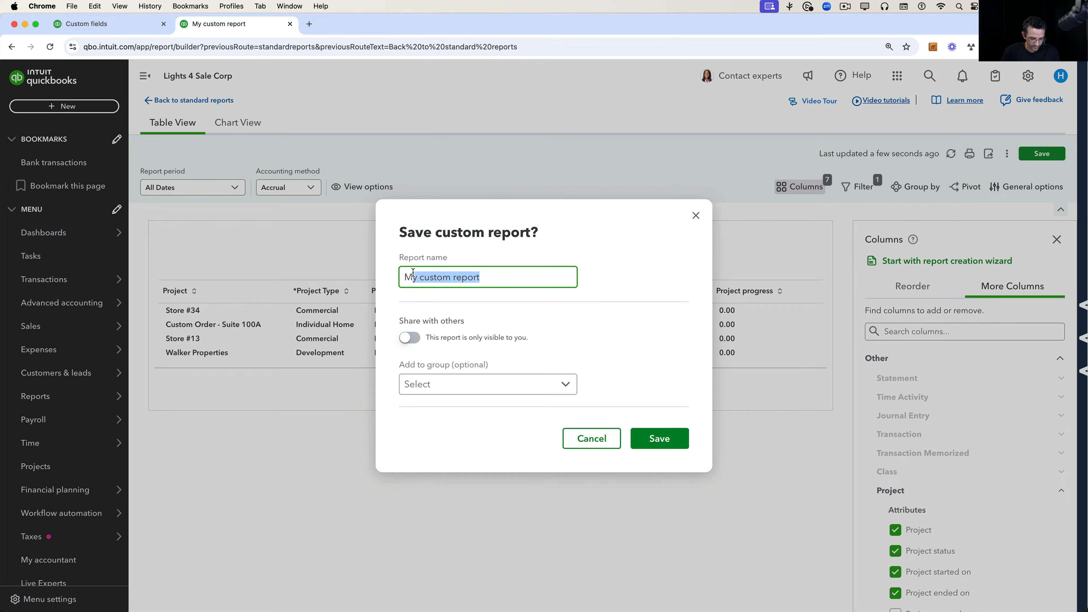
key(BackSpace)
key(BackSpace)
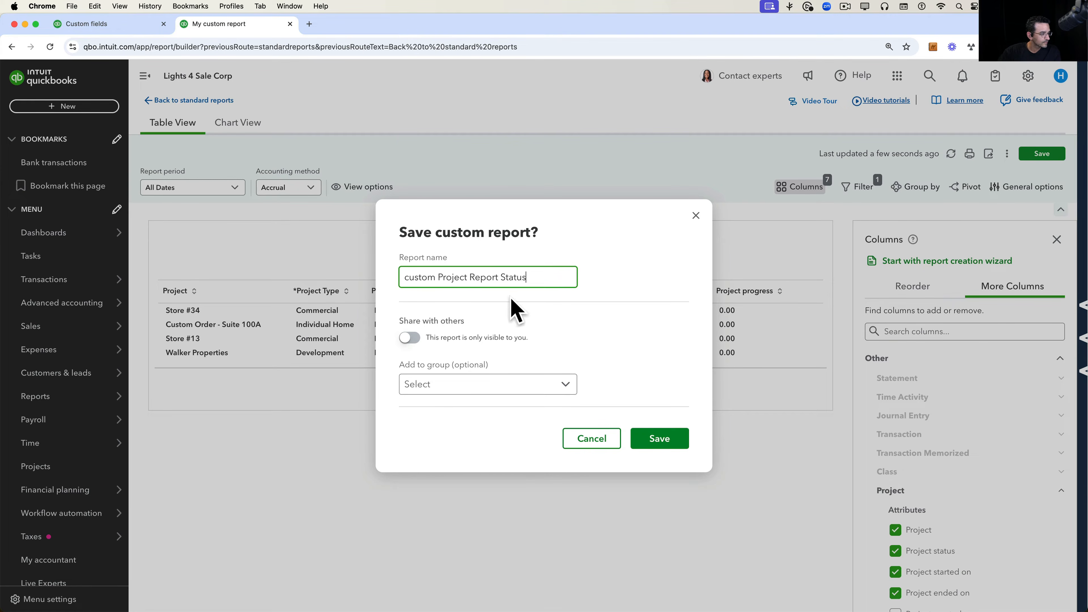
key(Delete)
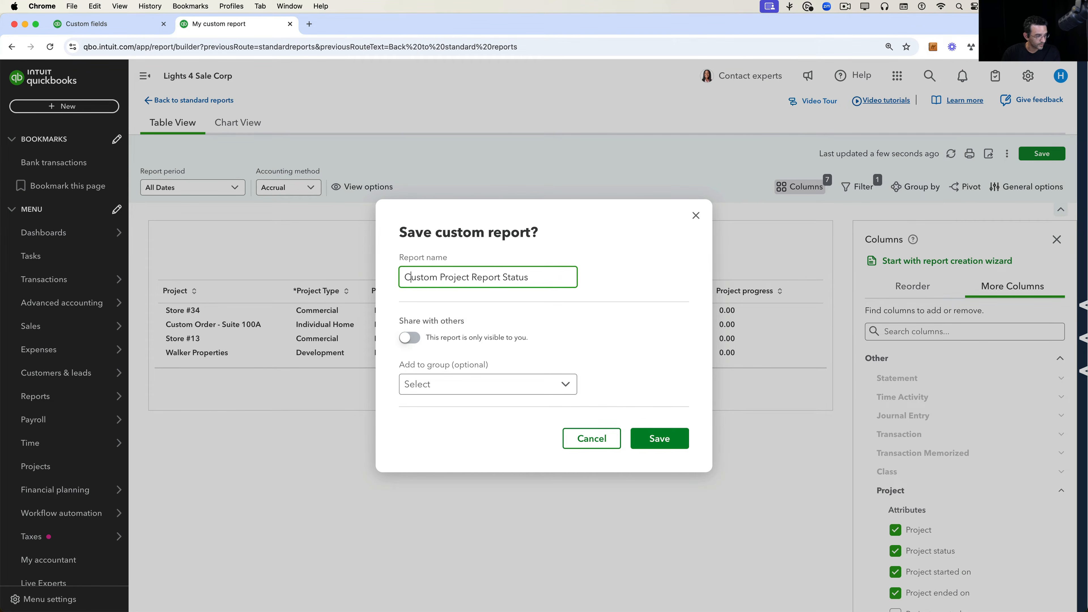
click(662, 446)
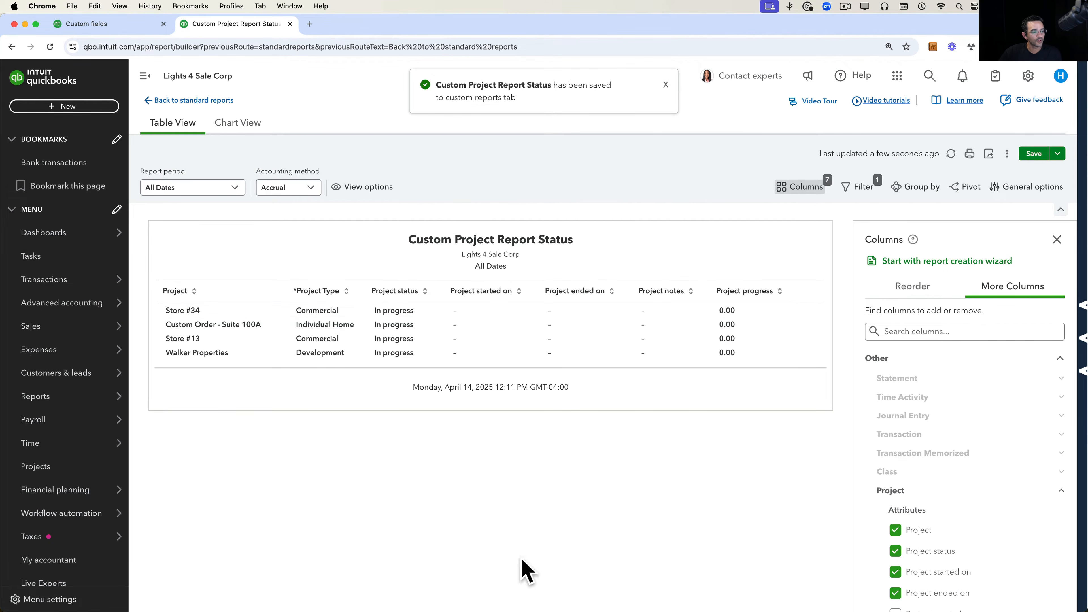
Change the *Project Type filter condition to "is empty" to list projects without a type.
click(850, 187)
click(931, 323)
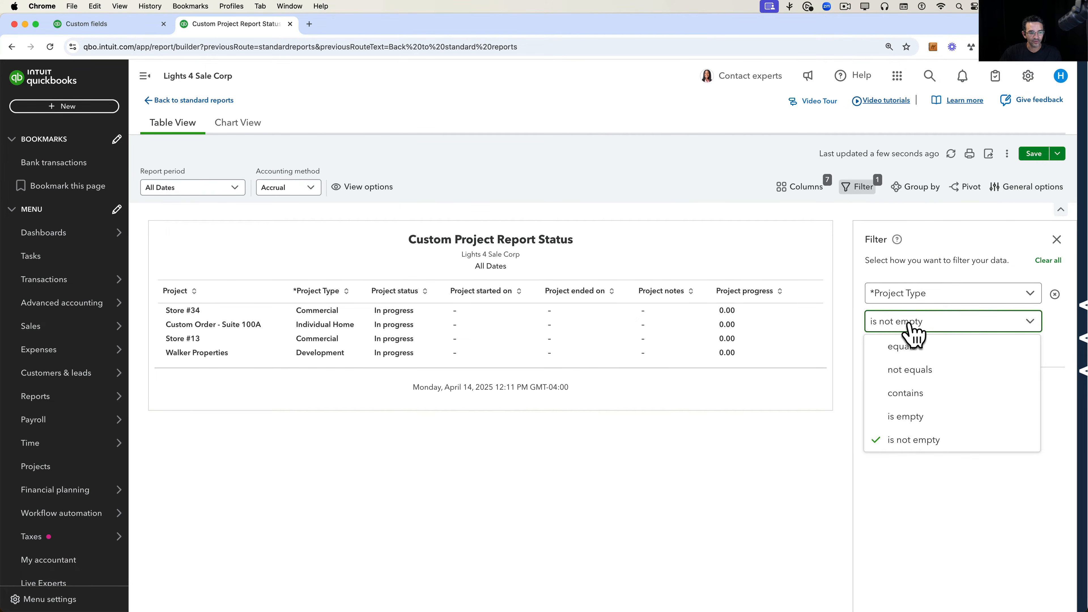
click(917, 416)
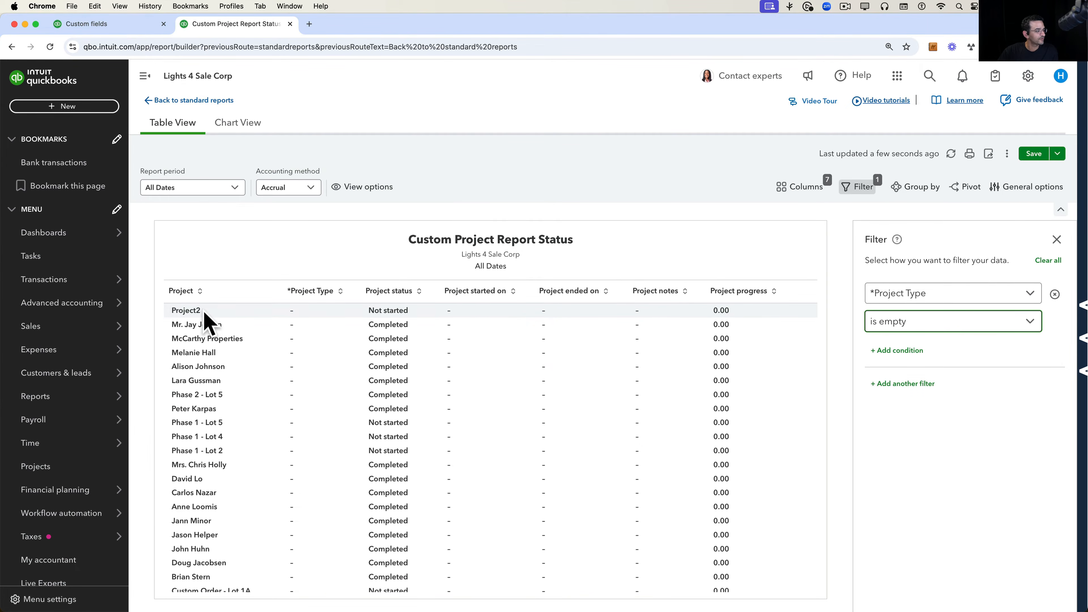
Show projects of all statuses in the Projects list and locate Project2.
click(71, 24)
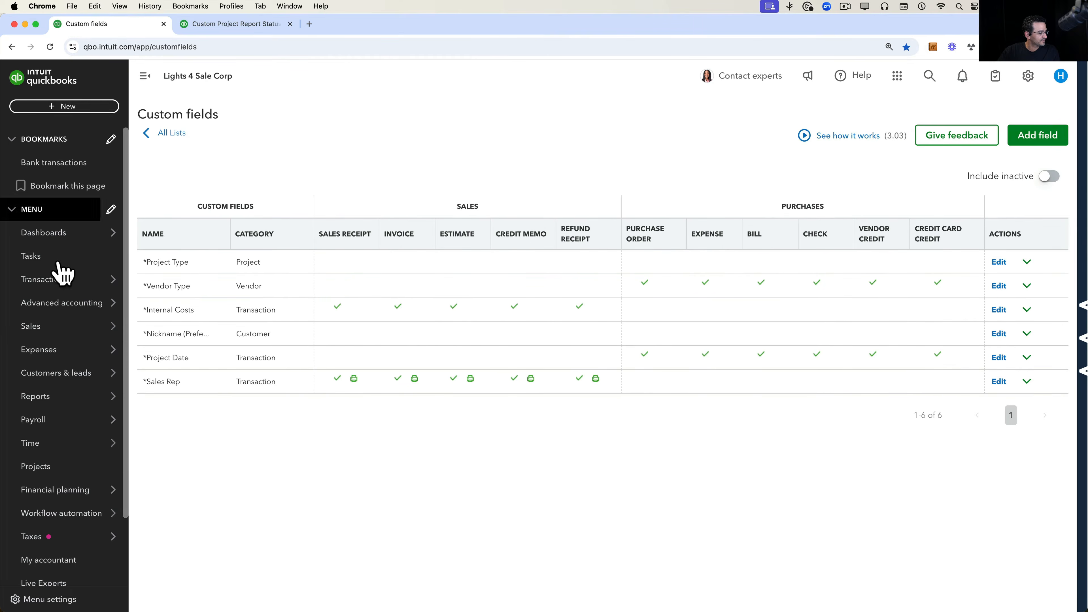
click(46, 467)
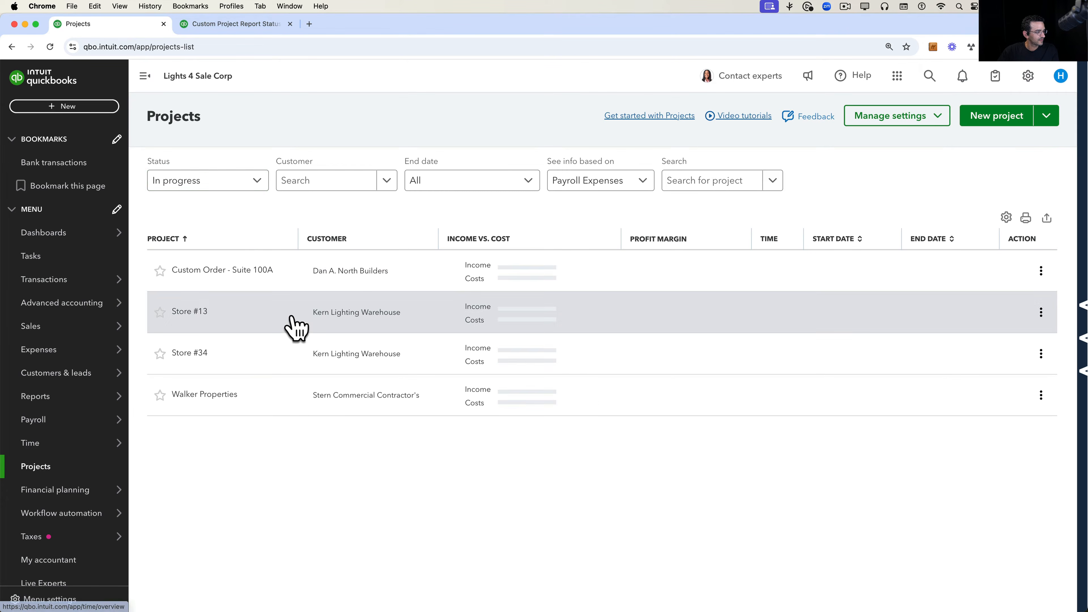
click(216, 187)
click(210, 207)
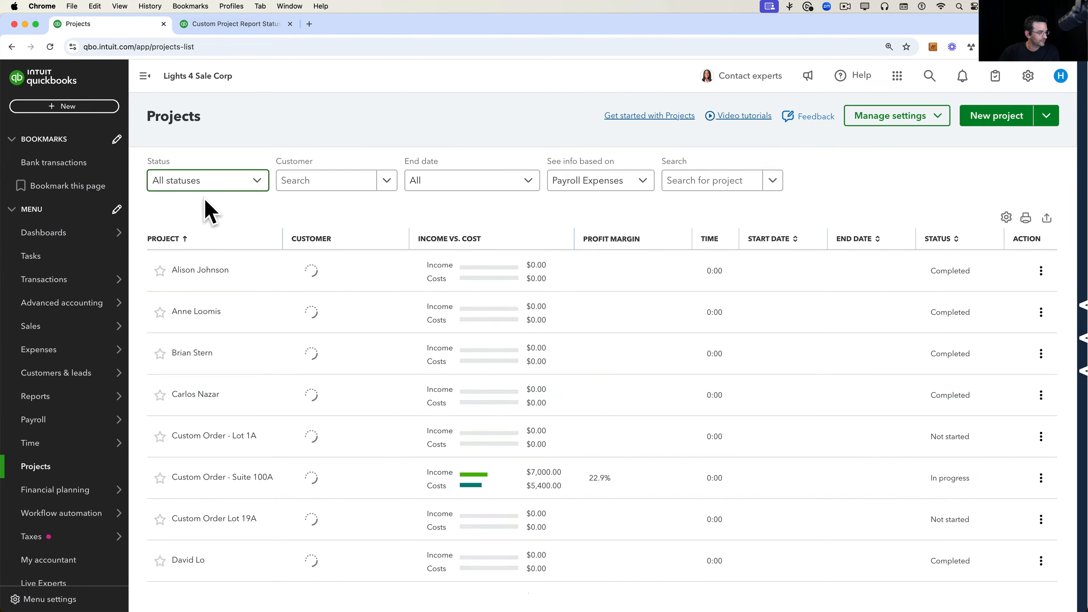
scroll(291, 480, down, 20)
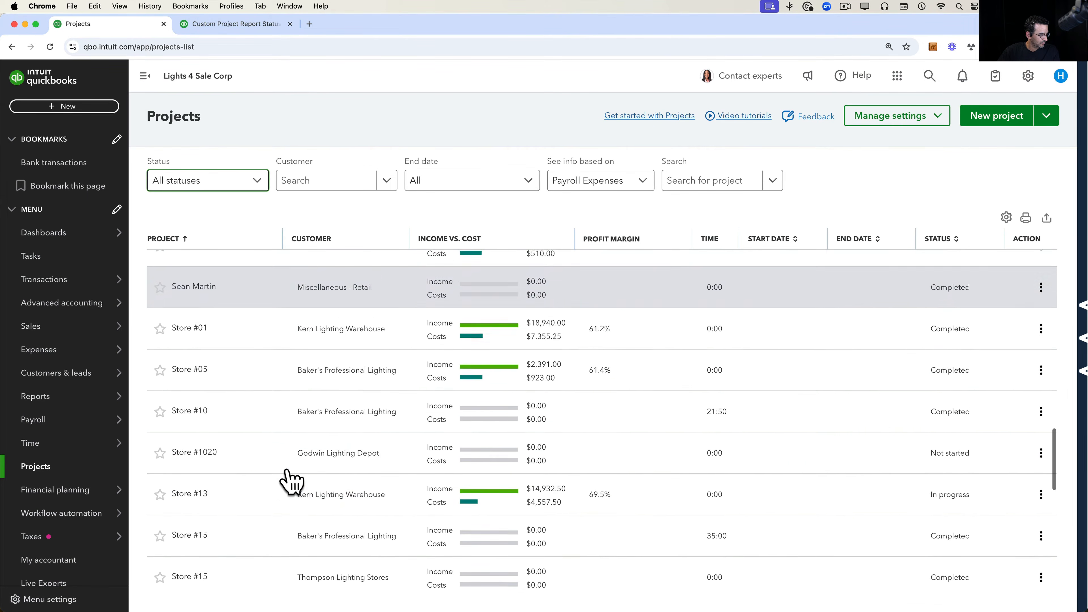
scroll(292, 480, up, 5)
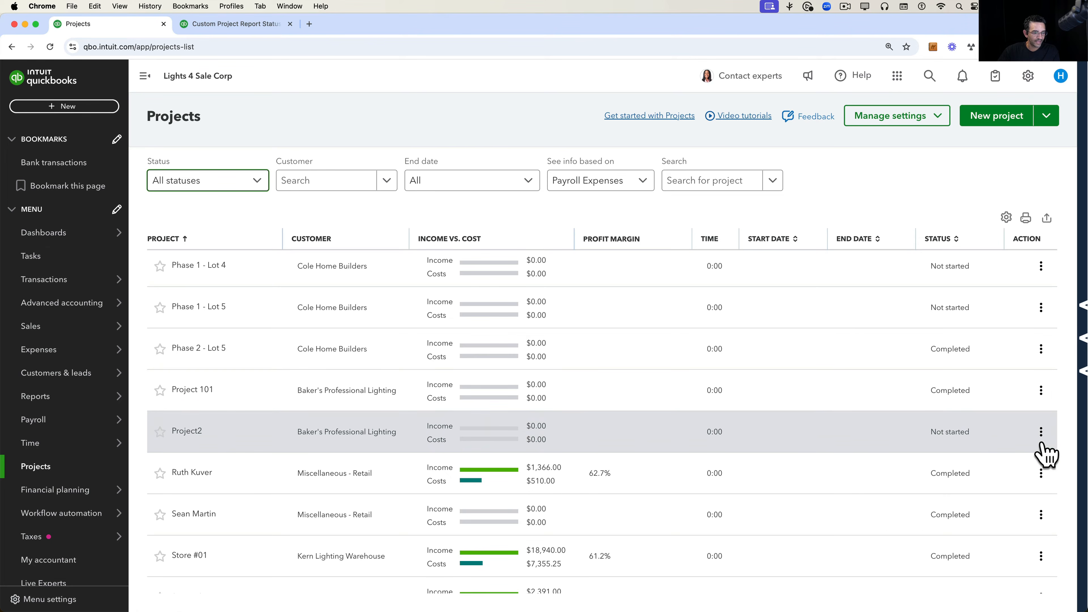
Edit Project2, set its *Project Type custom field to Goverment and save the project.
click(1041, 441)
click(1004, 454)
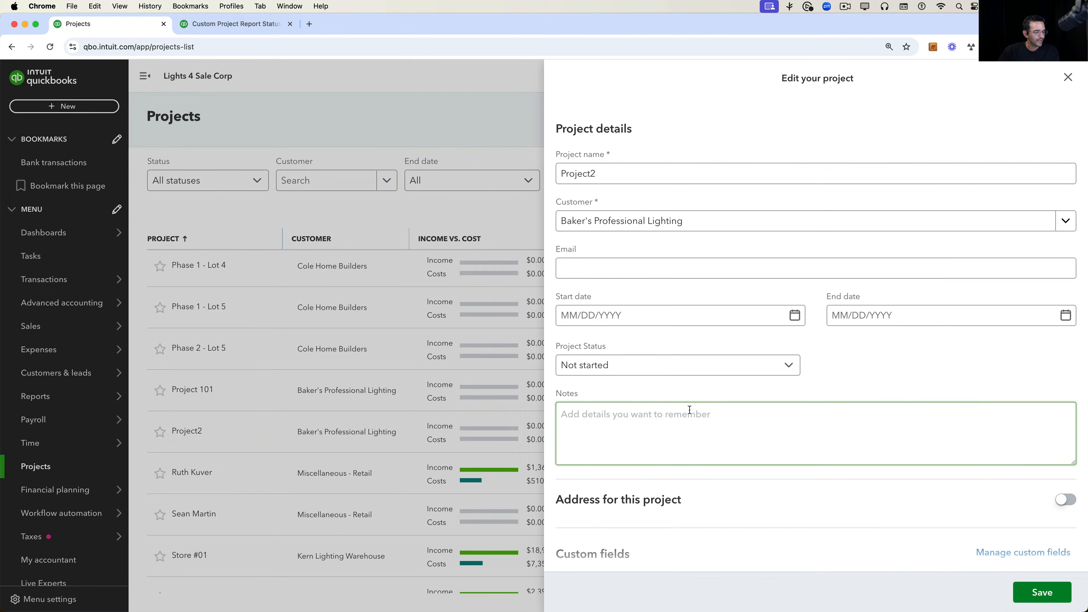
scroll(668, 374, down, 3)
click(626, 485)
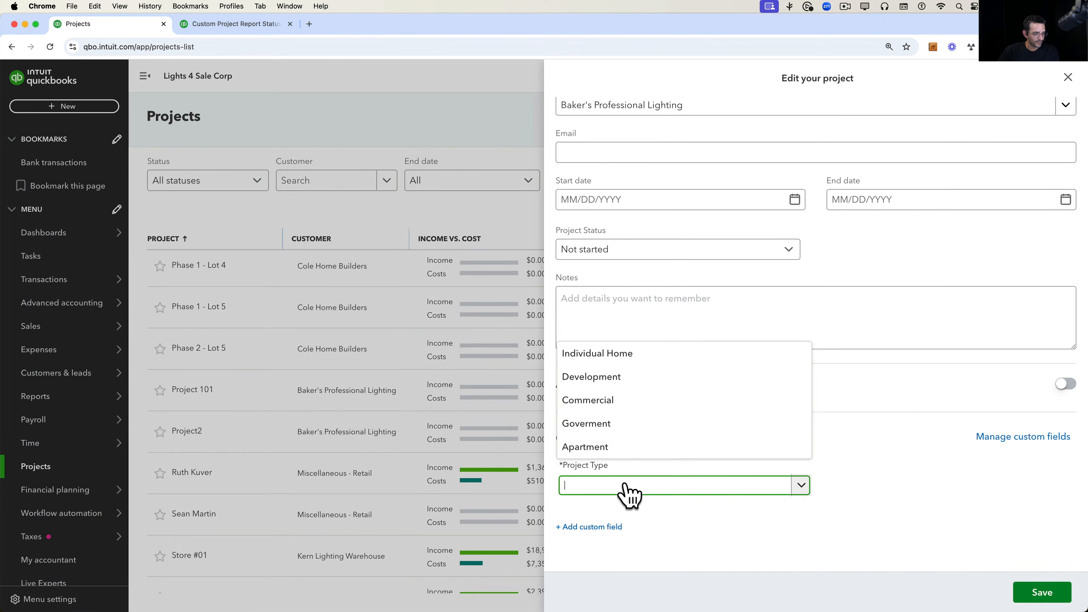
click(614, 426)
click(1045, 596)
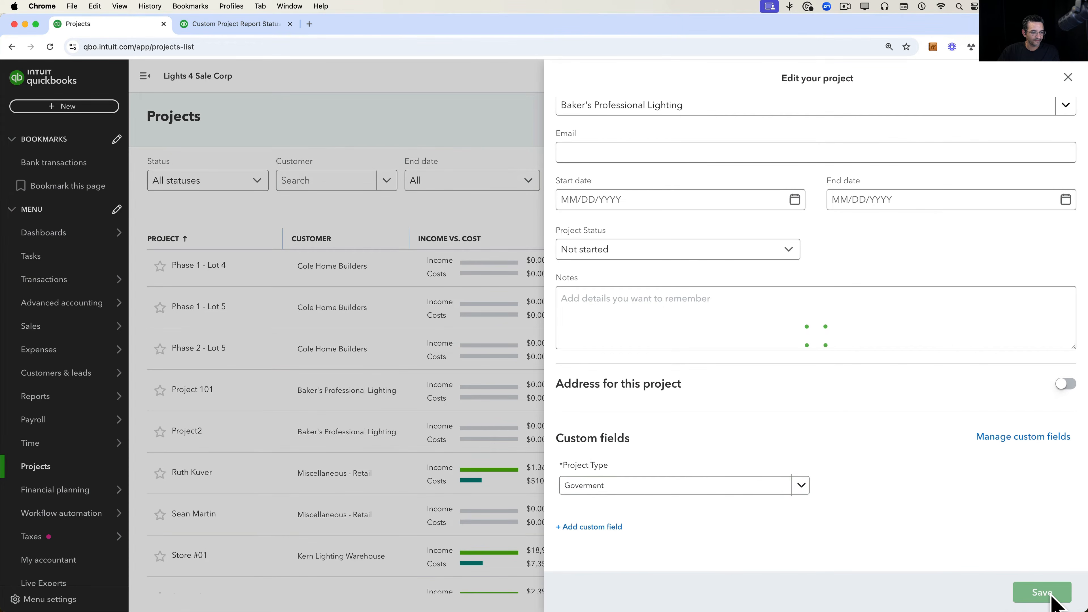
Return to the Custom Project Report Status report, set the *Project Type filter to "is not empty" and refresh the data.
click(243, 26)
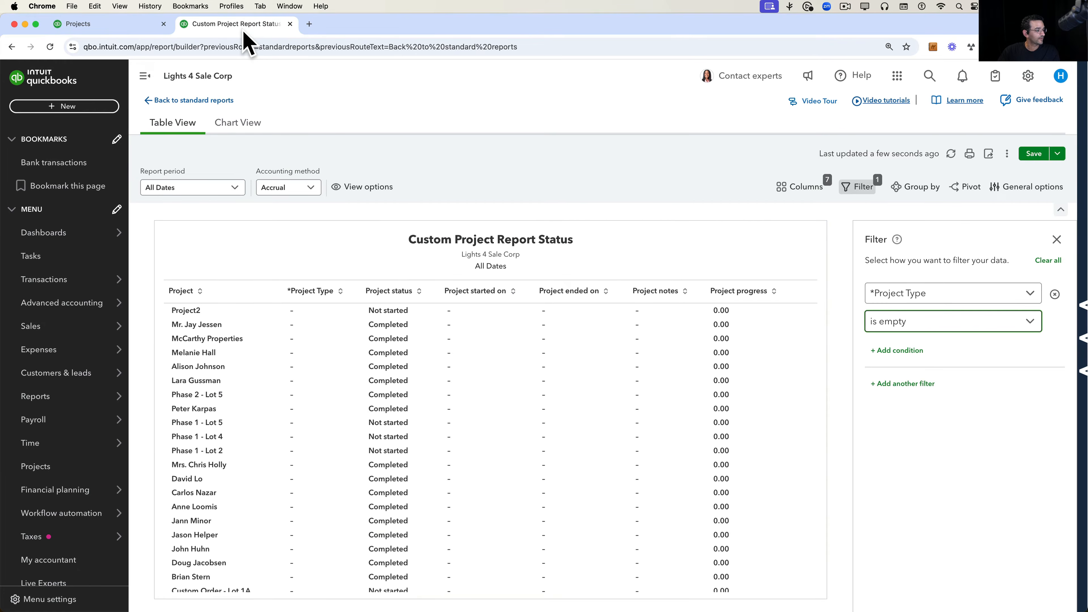
click(920, 326)
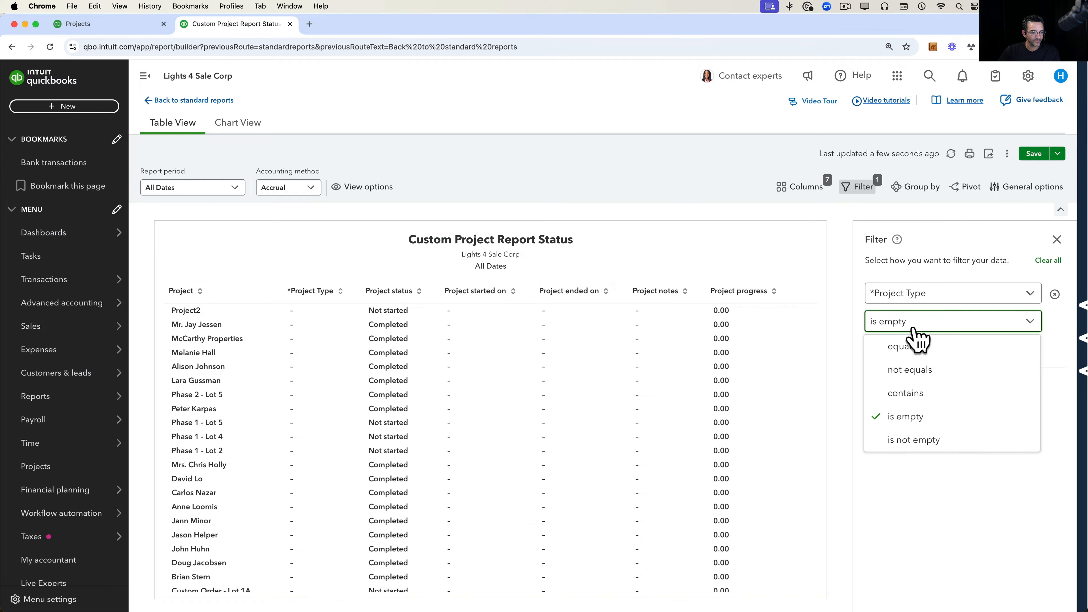
click(921, 440)
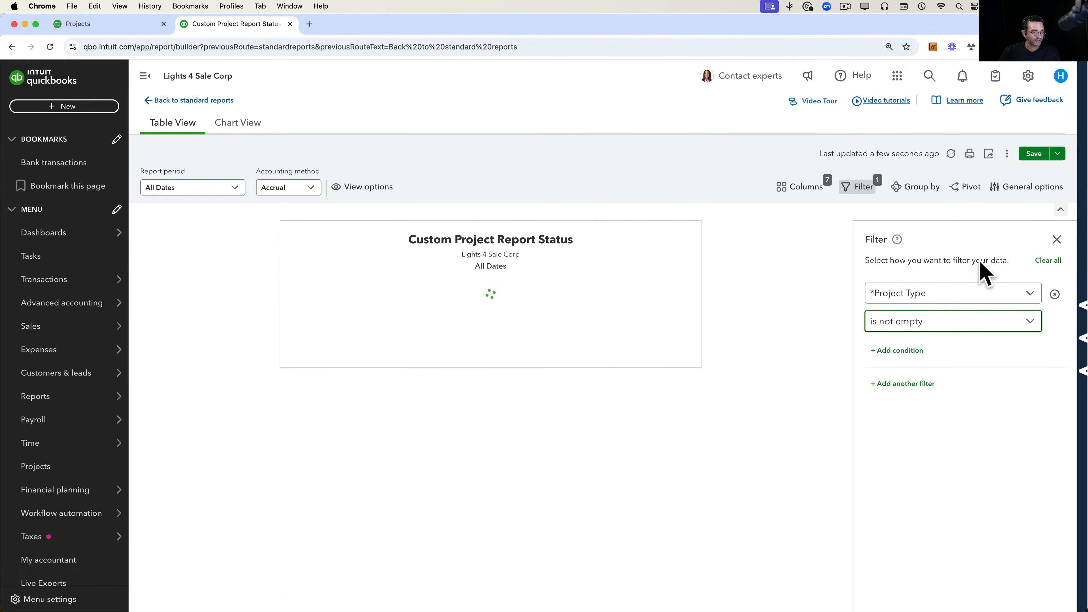
click(949, 156)
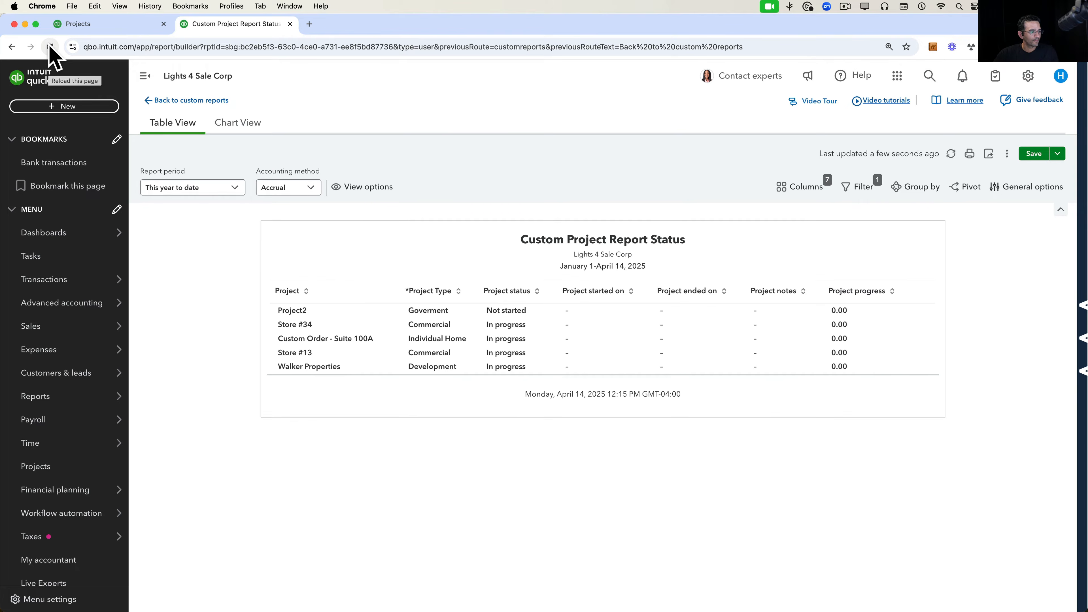
Create a new blank custom report from the standard reports and start it by adding data columns.
click(204, 100)
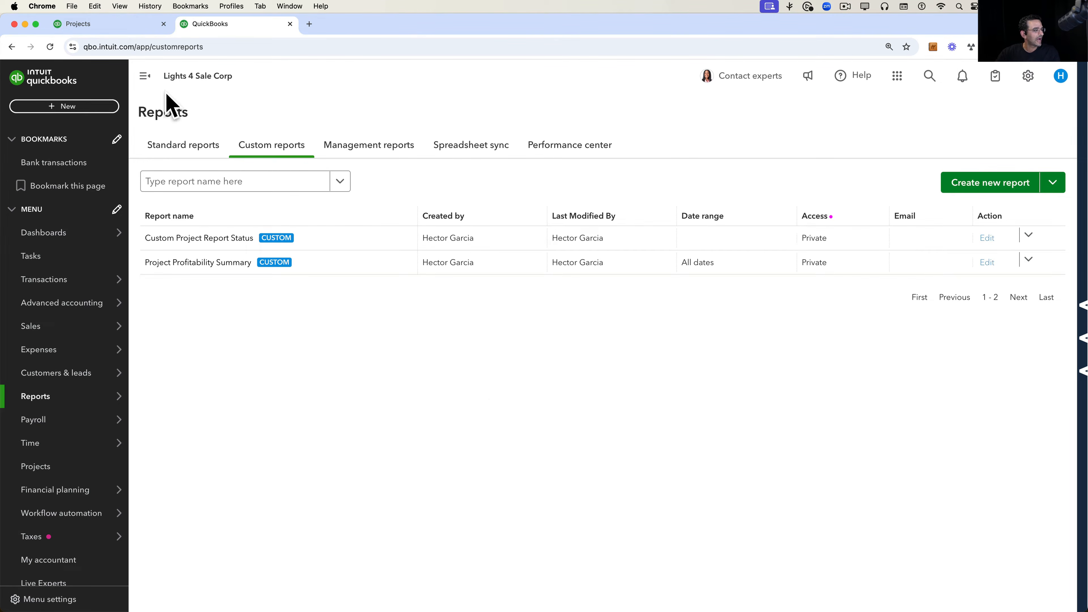
click(172, 148)
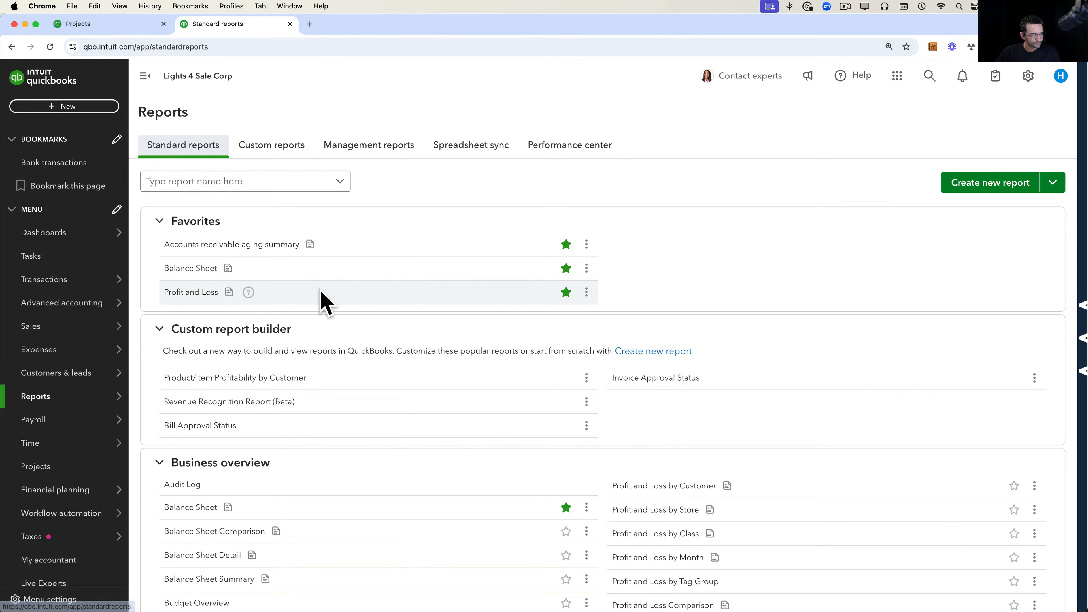
click(656, 350)
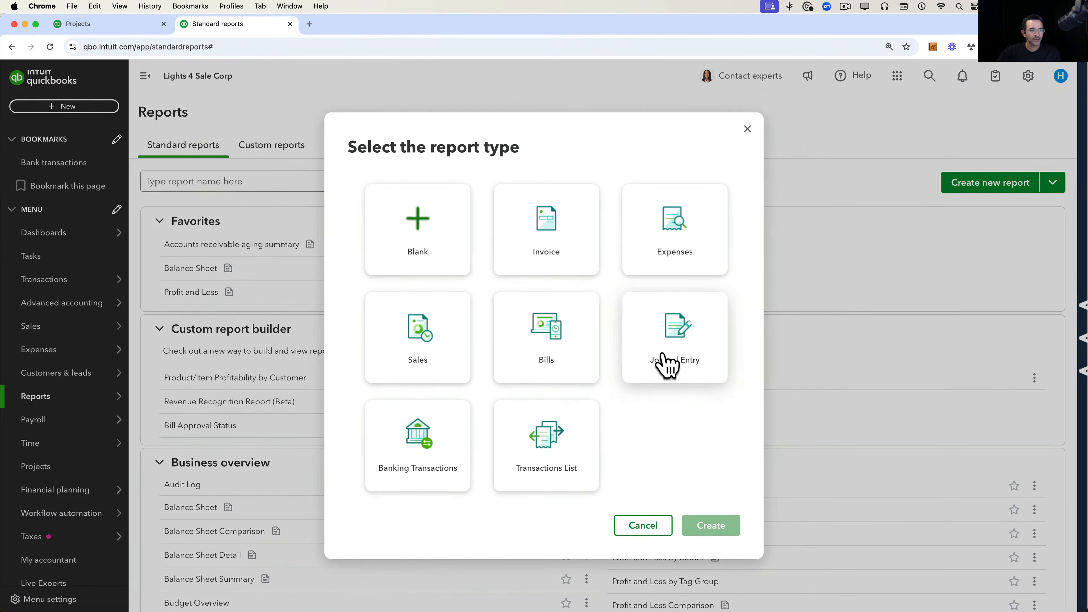
click(413, 259)
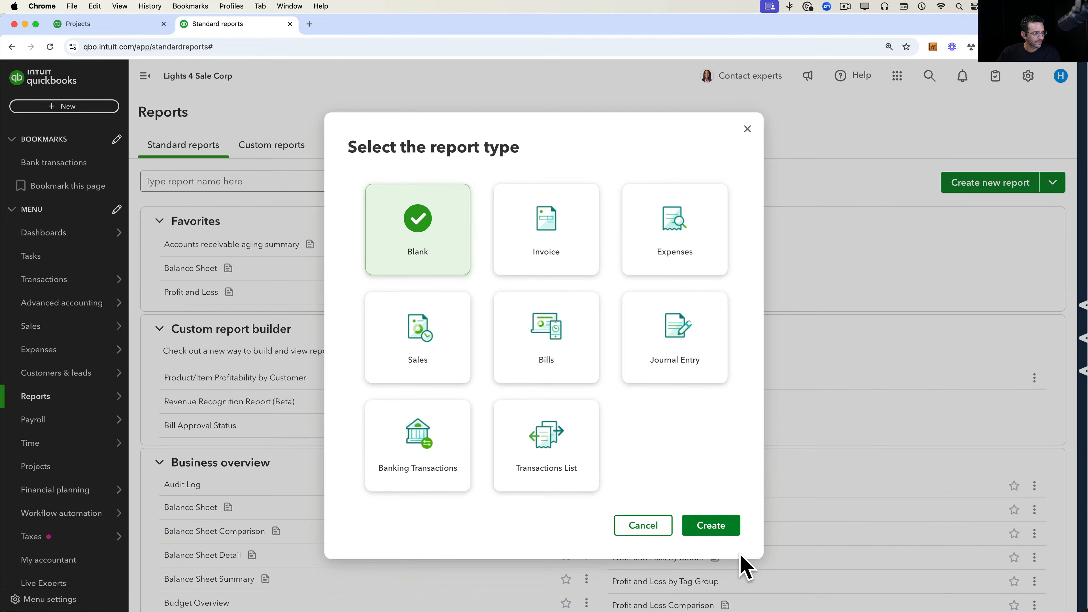
click(723, 520)
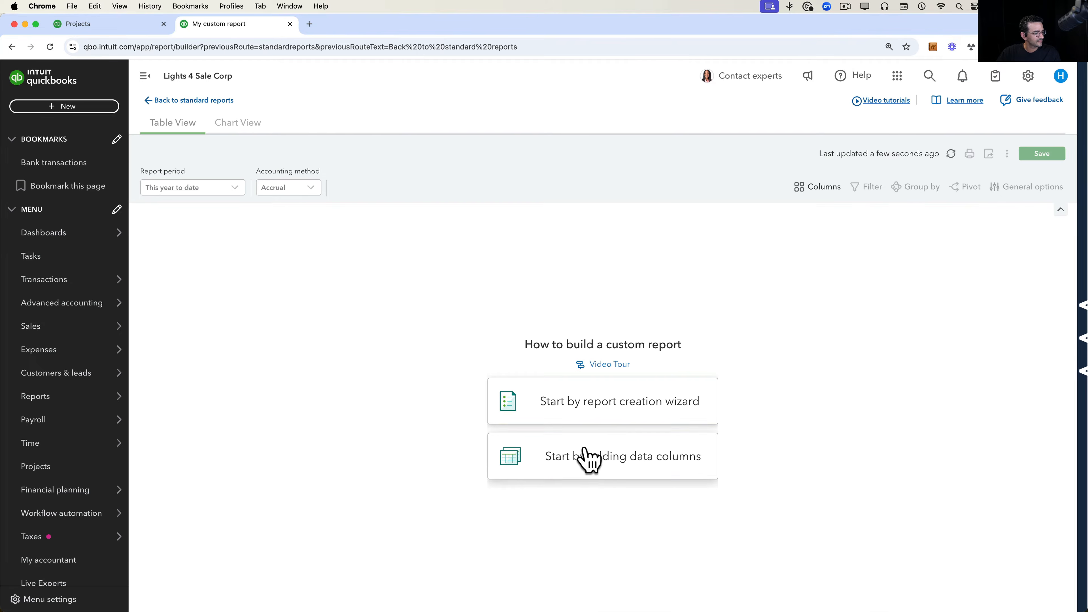
click(591, 461)
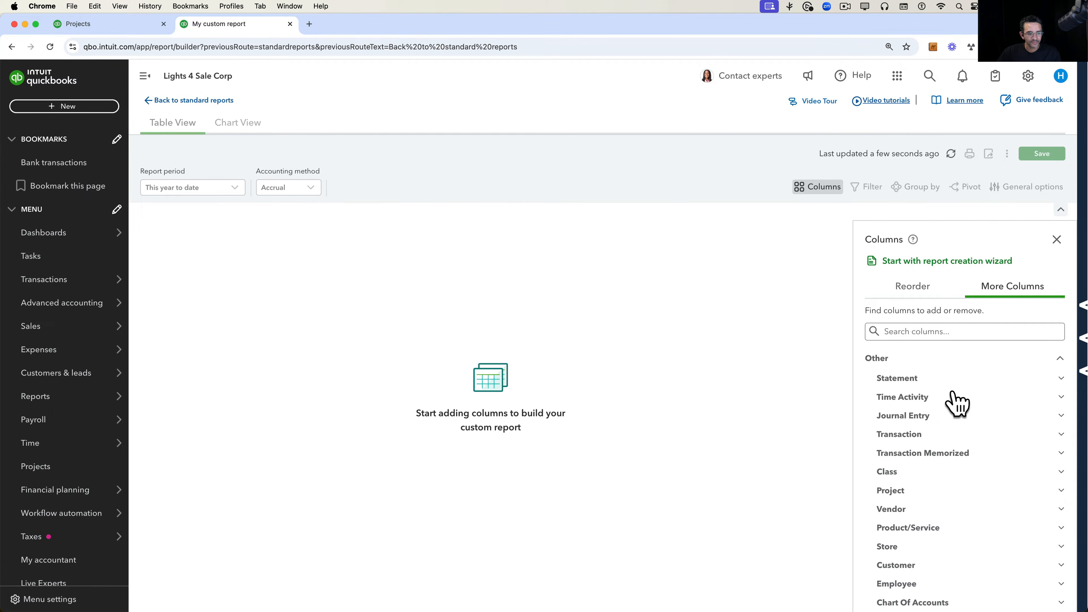
Add the Date, Number, Name and Amount attributes of the Estimate category as report columns.
click(895, 361)
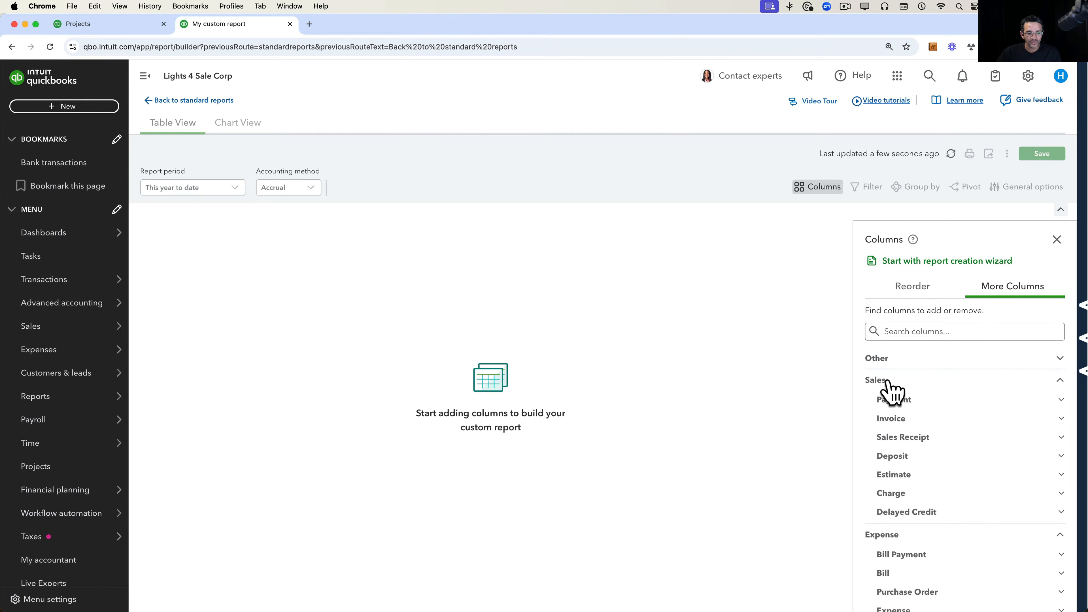
scroll(940, 467, down, 1)
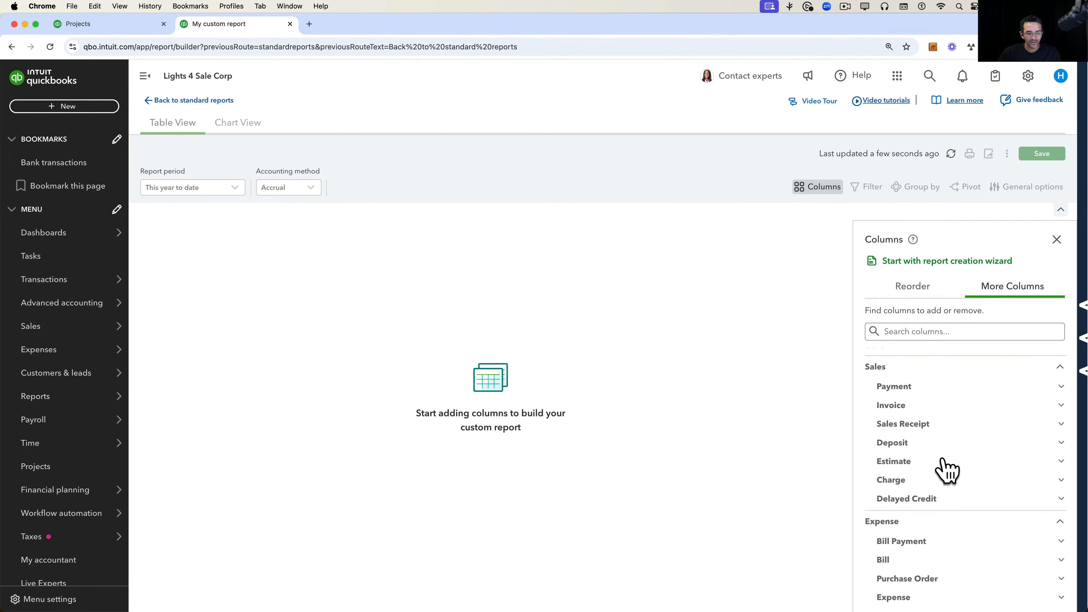
click(911, 463)
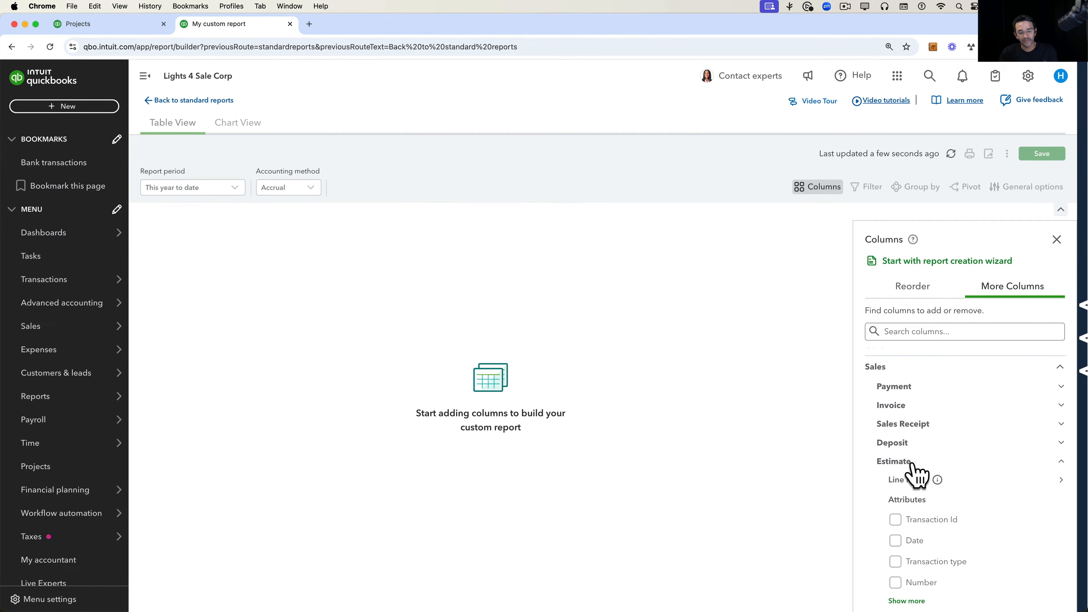
scroll(964, 467, down, 3)
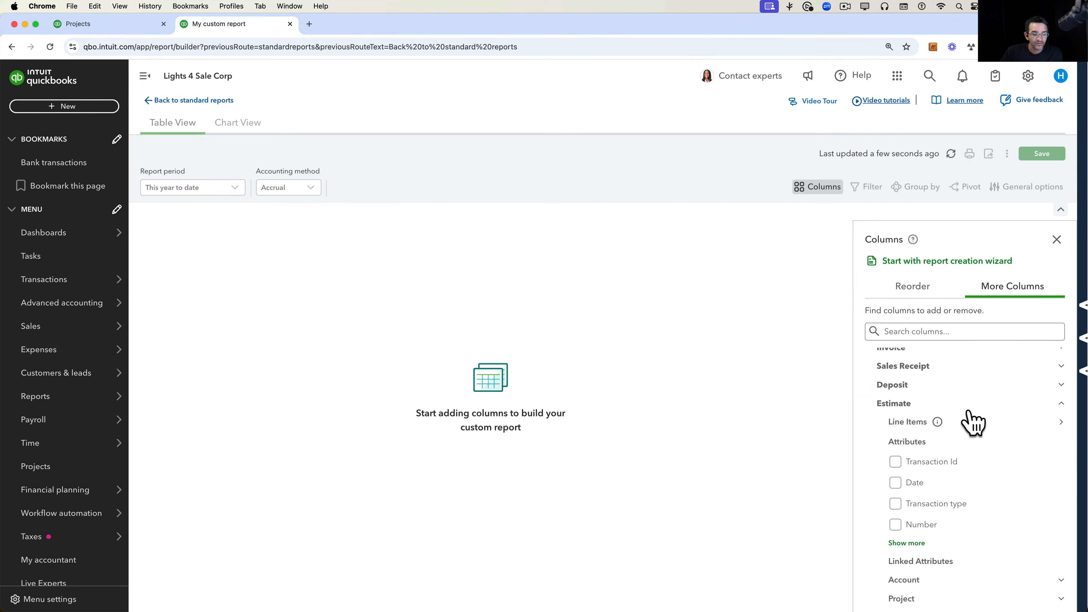
click(896, 483)
click(896, 526)
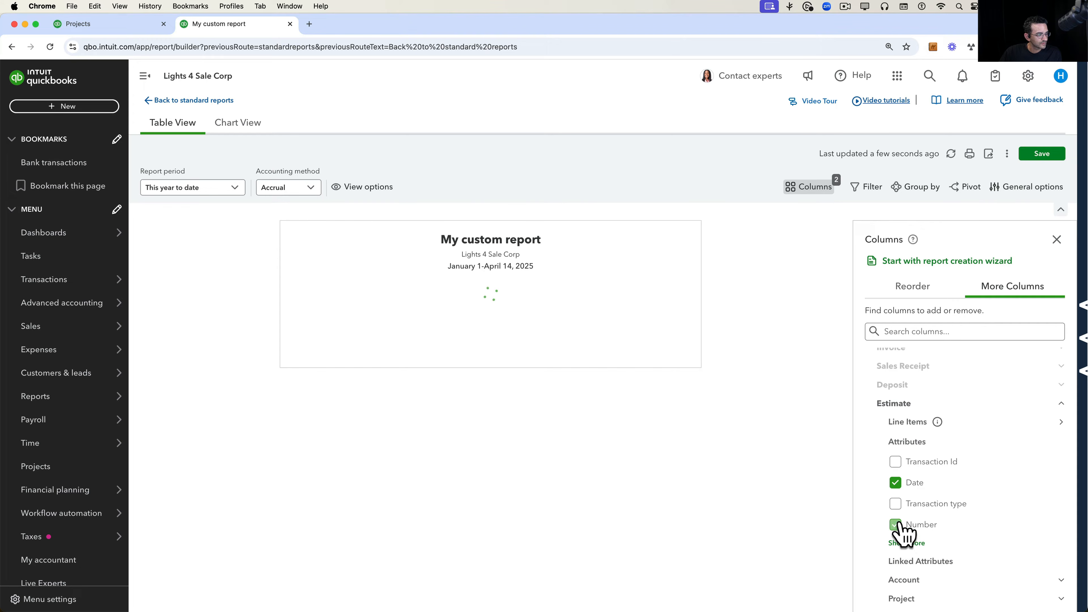
click(907, 542)
scroll(968, 555, down, 3)
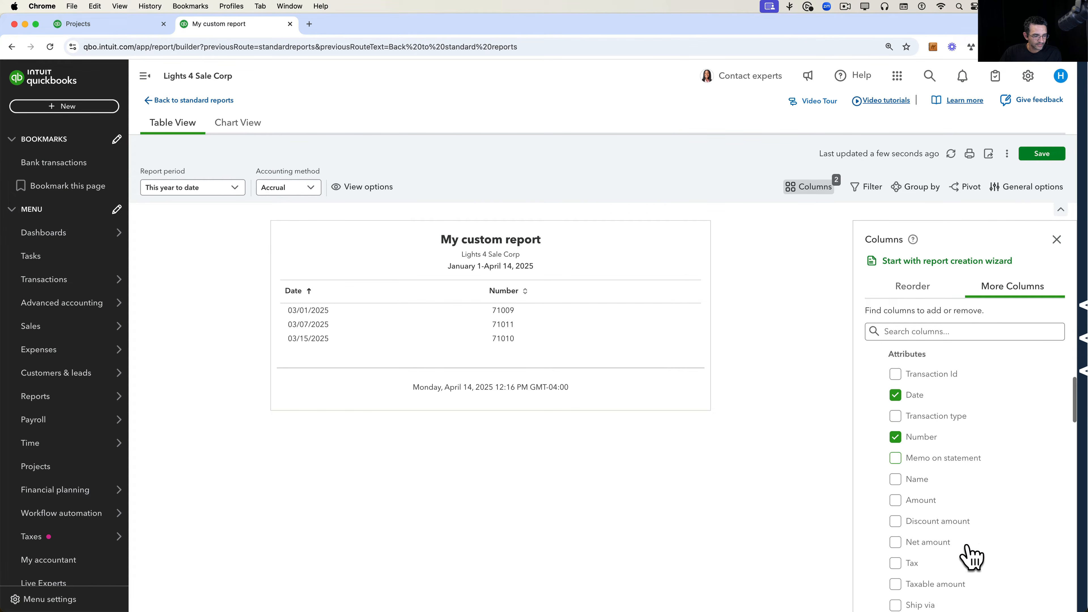
click(895, 444)
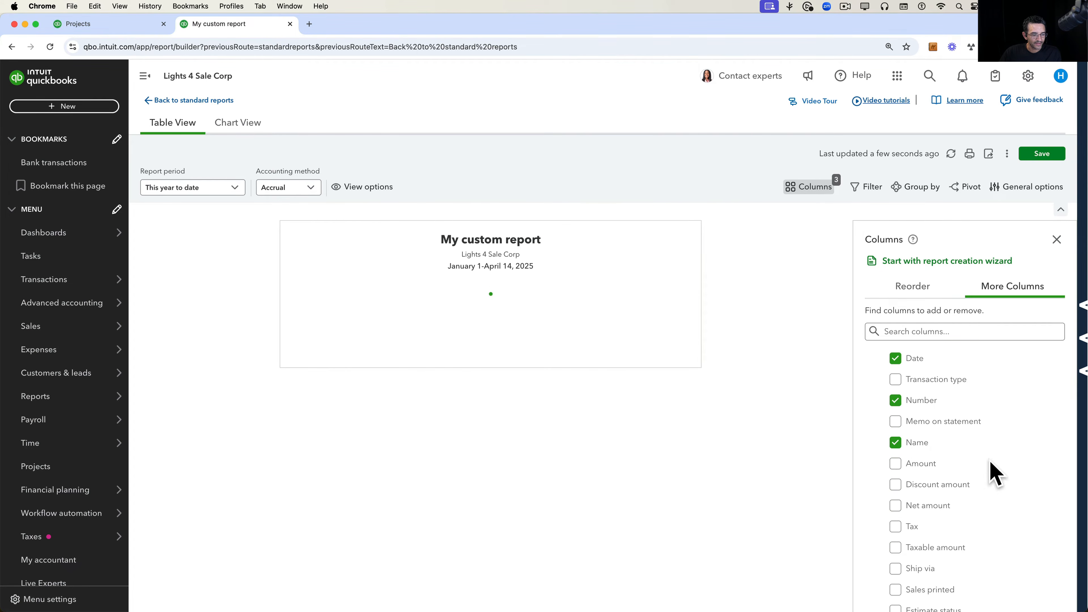
click(895, 463)
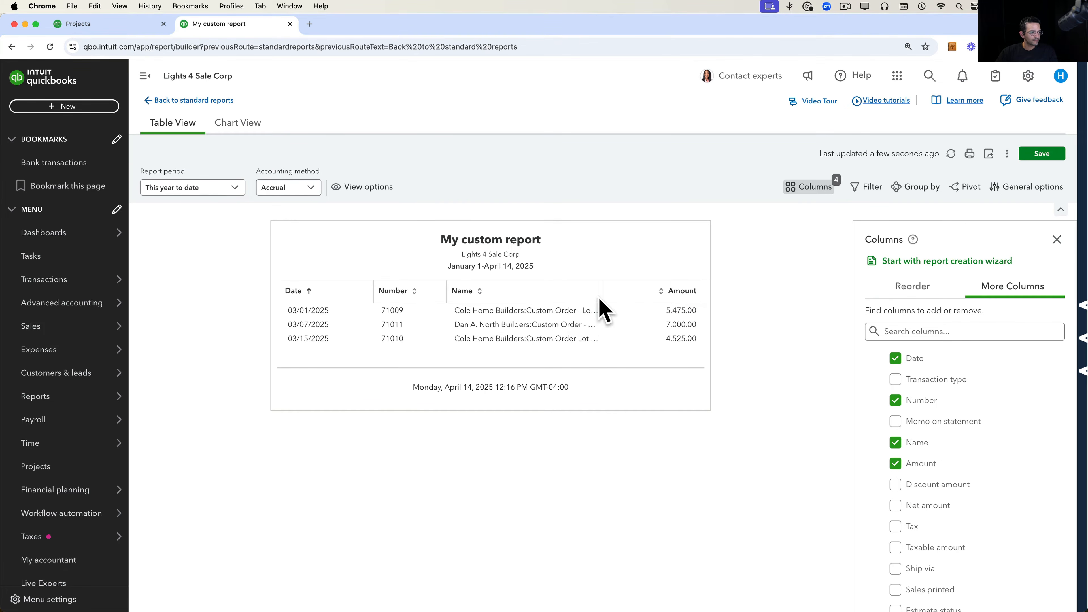
Set the report period to All Dates and add the linked Project attributes *Project Type and Project notes as report columns.
click(182, 190)
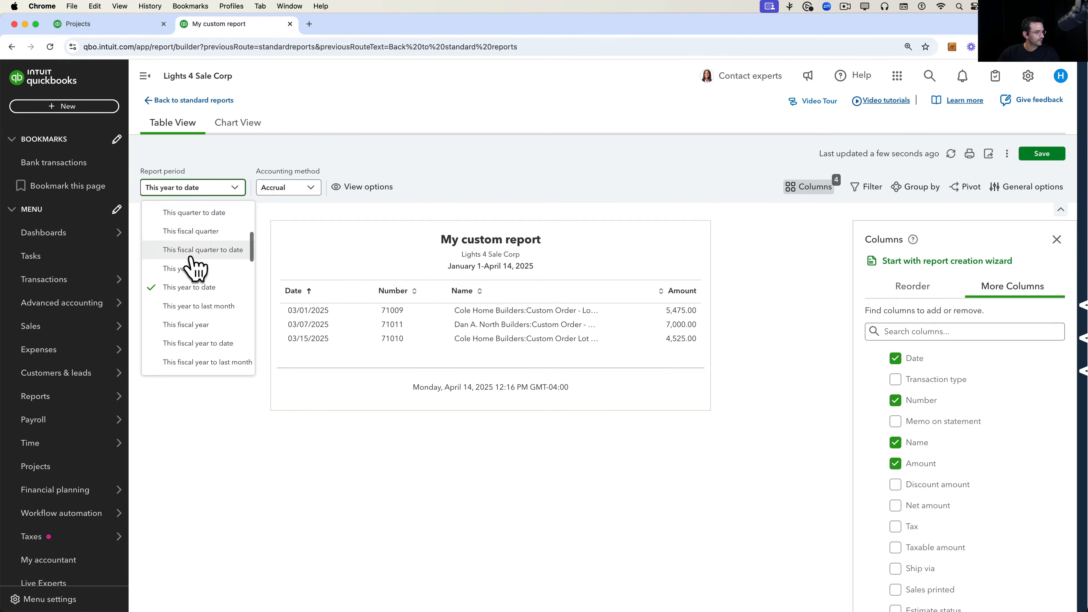
click(177, 212)
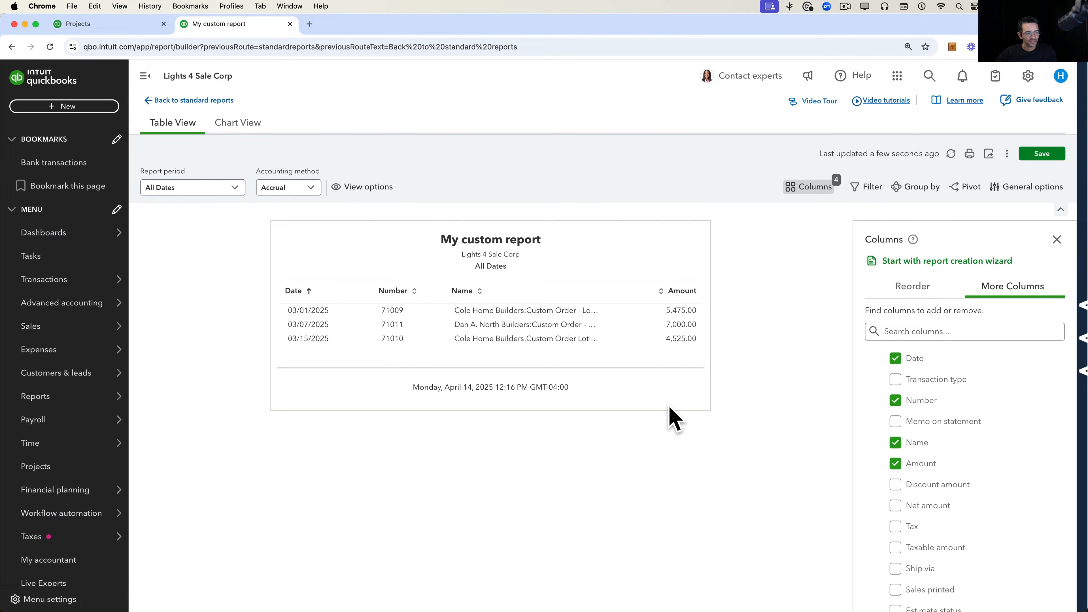
scroll(1002, 448, down, 20)
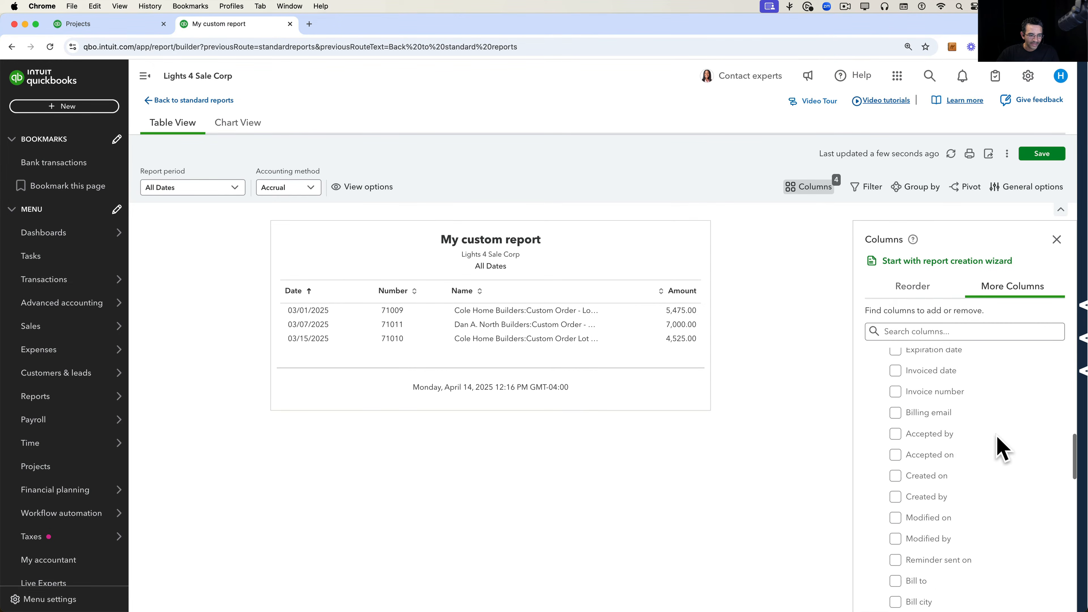
scroll(1002, 448, down, 6)
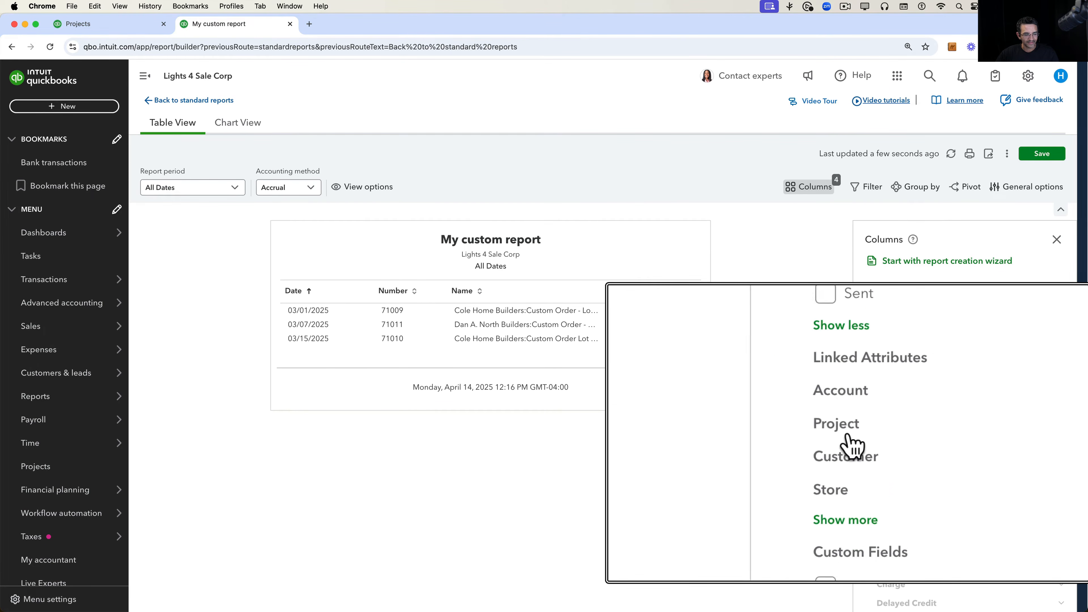
click(904, 429)
scroll(968, 433, down, 2)
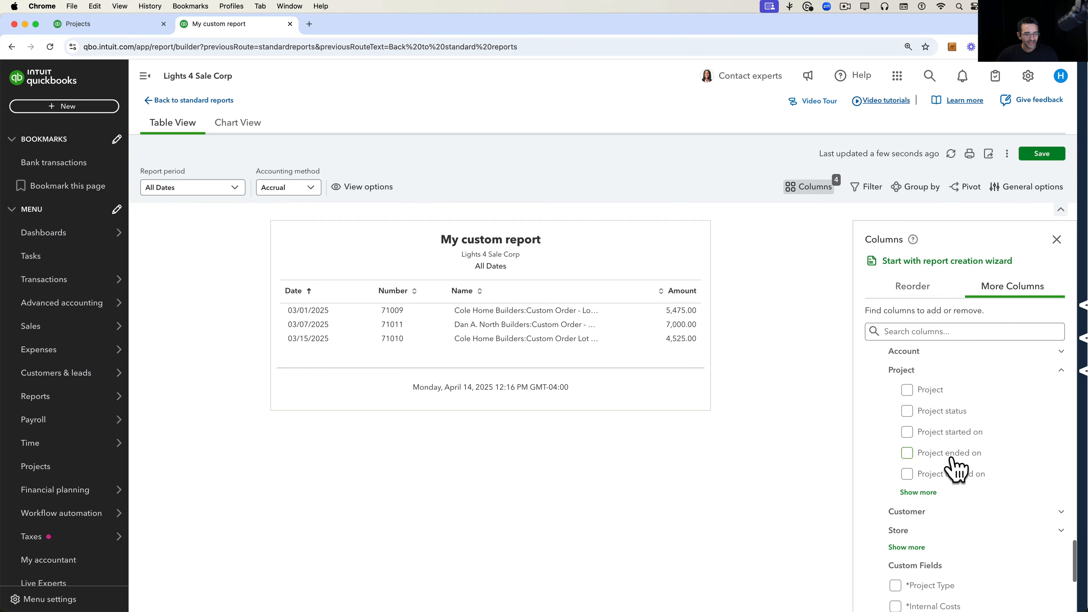
click(918, 492)
scroll(1002, 517, down, 2)
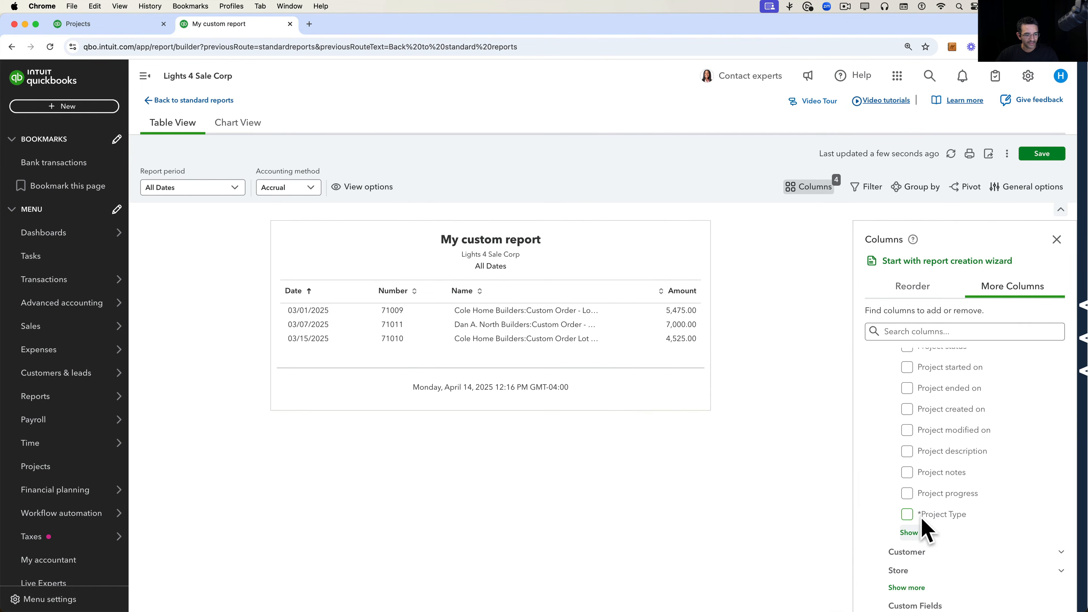
click(908, 515)
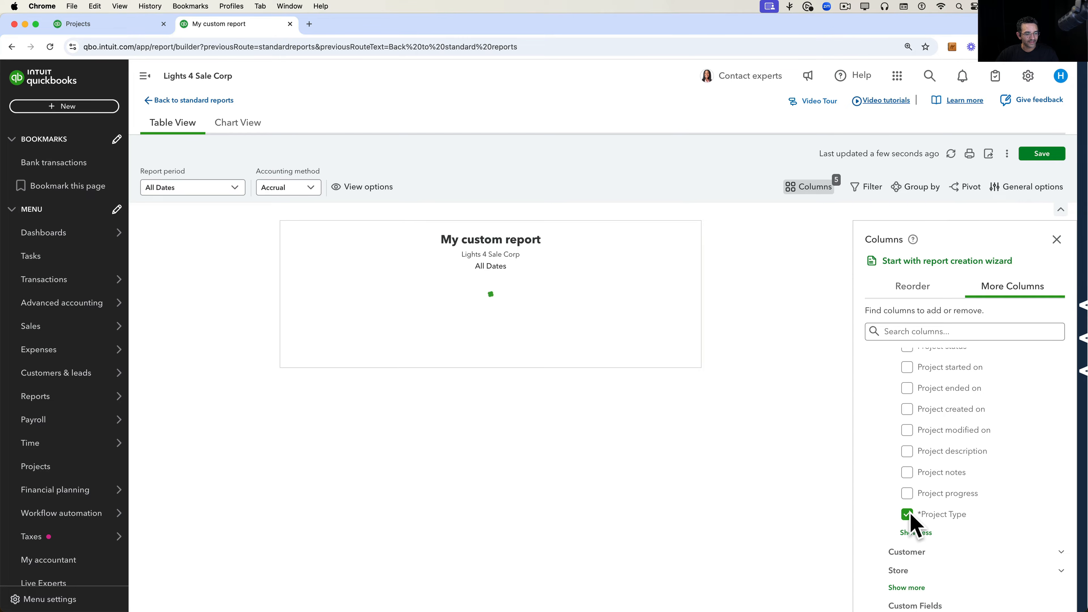
click(909, 472)
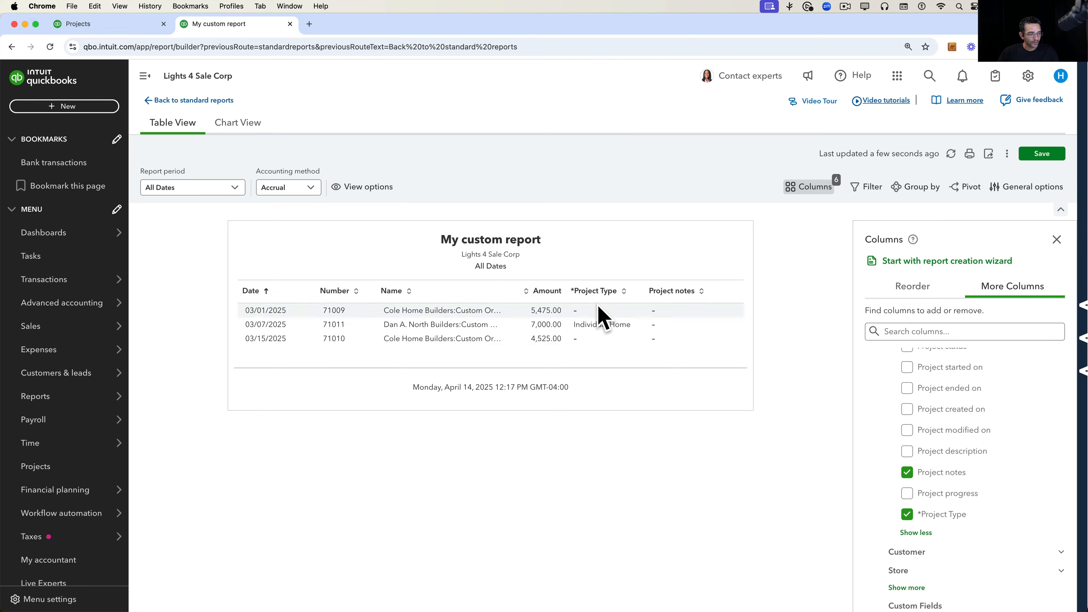
Switch to the projects list, filter it by the customer Cole Home Builders and open the Custom Order - Lot 1A project.
click(109, 25)
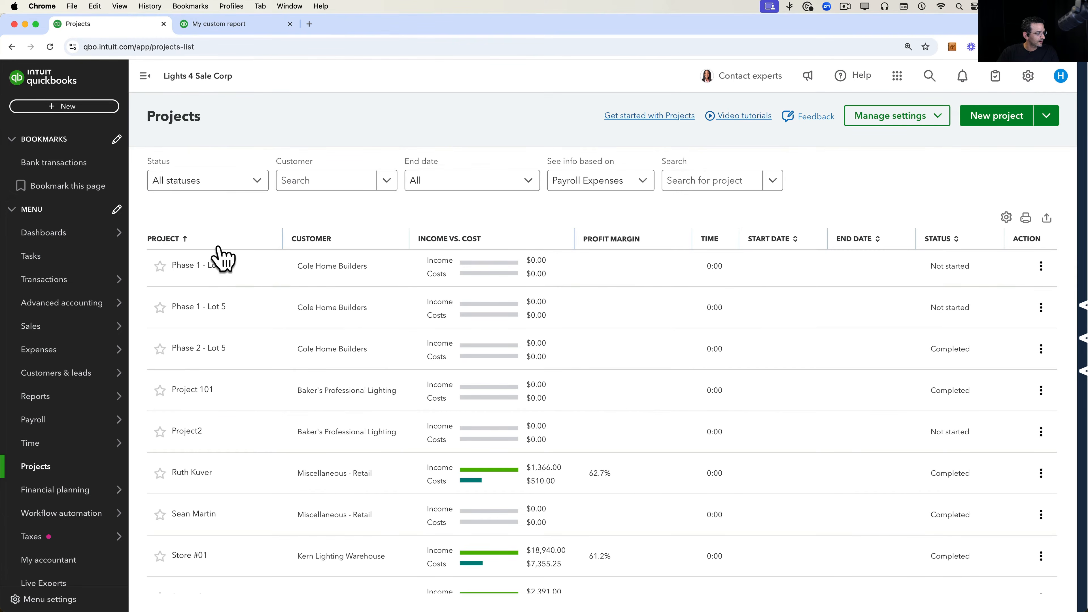
click(327, 187)
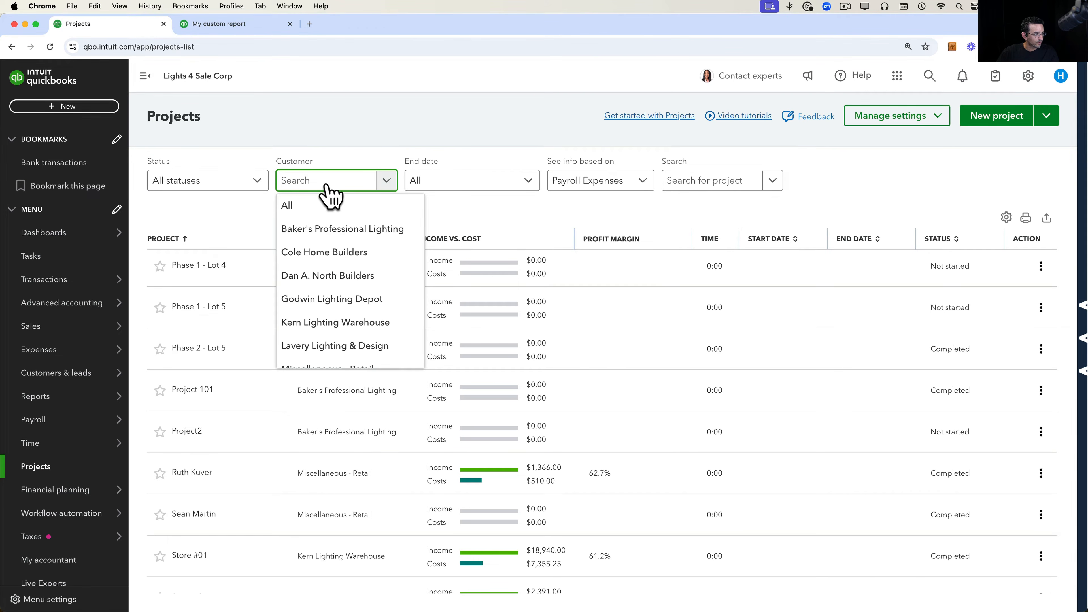
click(328, 251)
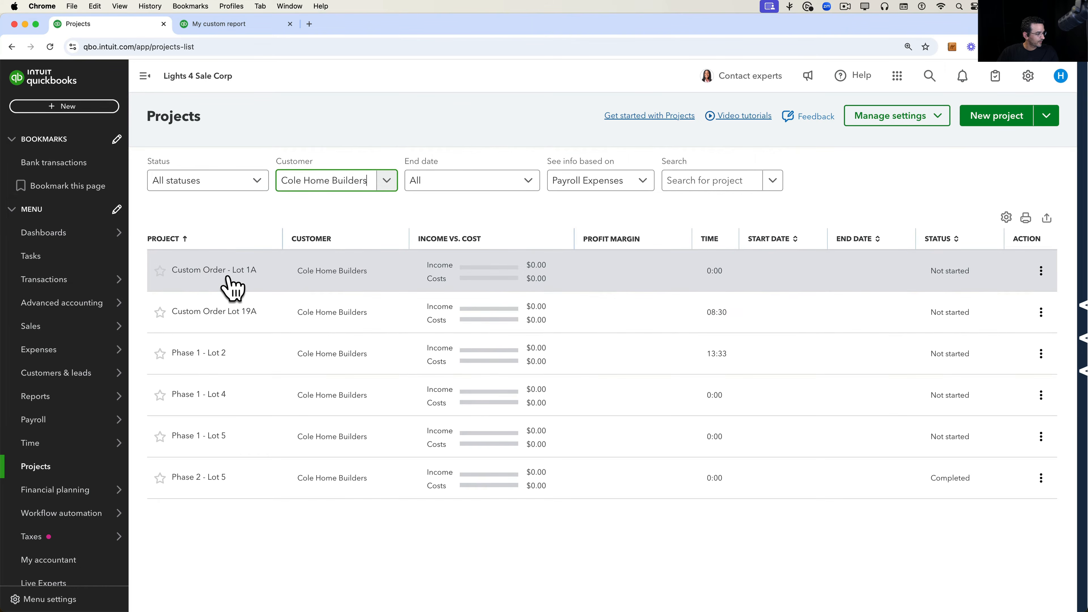
click(230, 275)
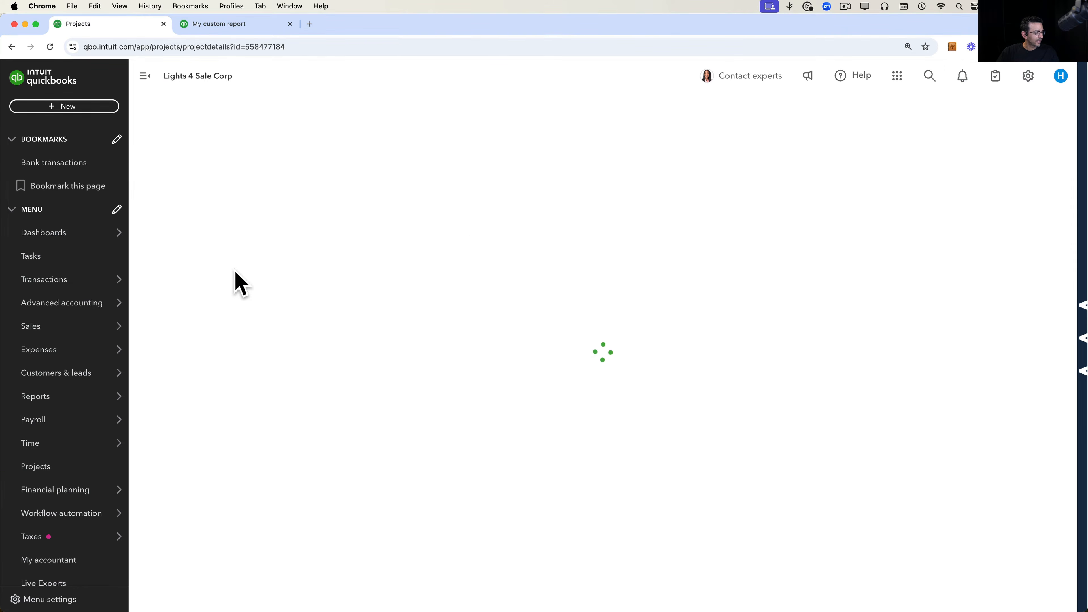
Edit the Custom Order - Lot 1A project, set its *Project Type custom field to Development and save it.
click(920, 136)
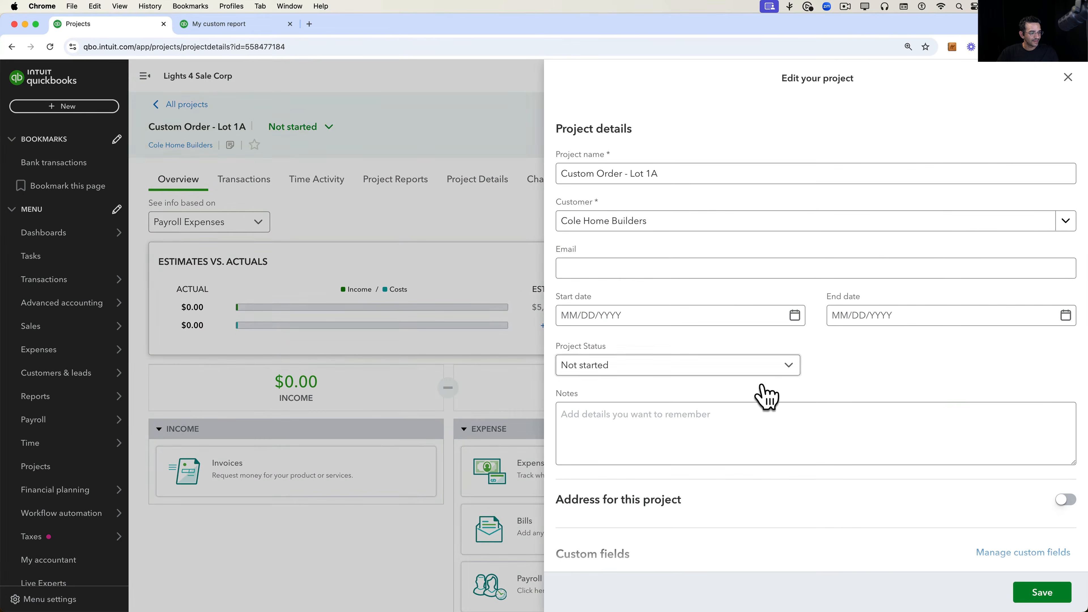
scroll(767, 396, down, 3)
click(626, 502)
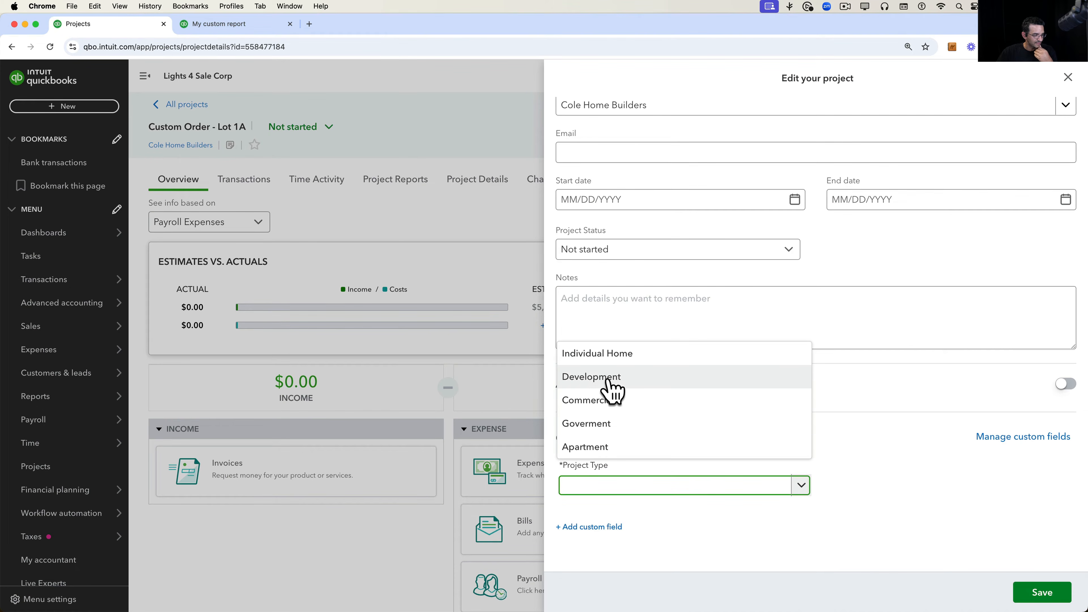
click(613, 377)
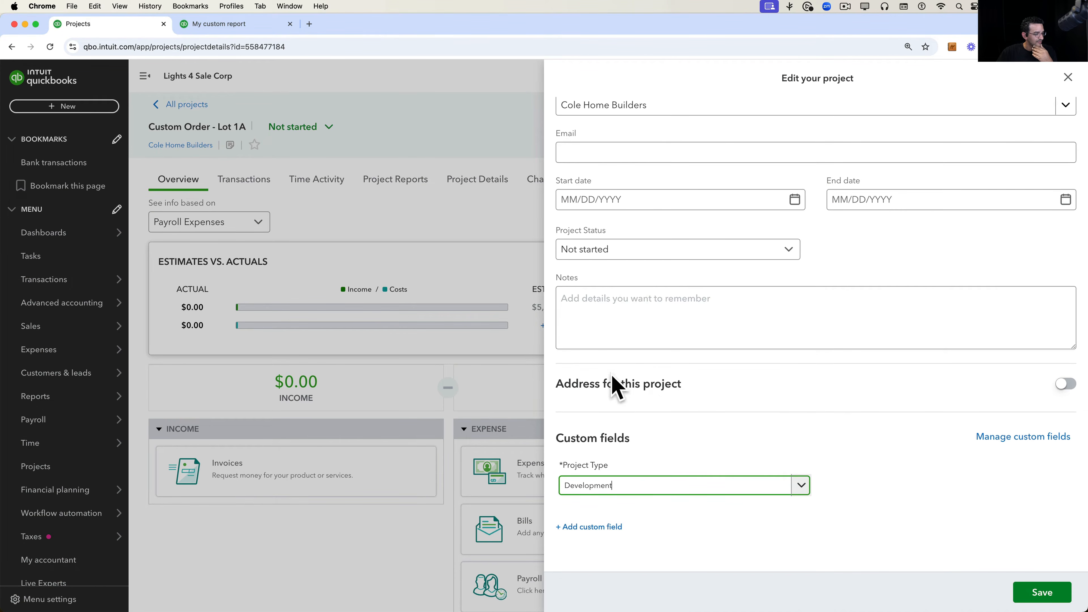
click(1060, 594)
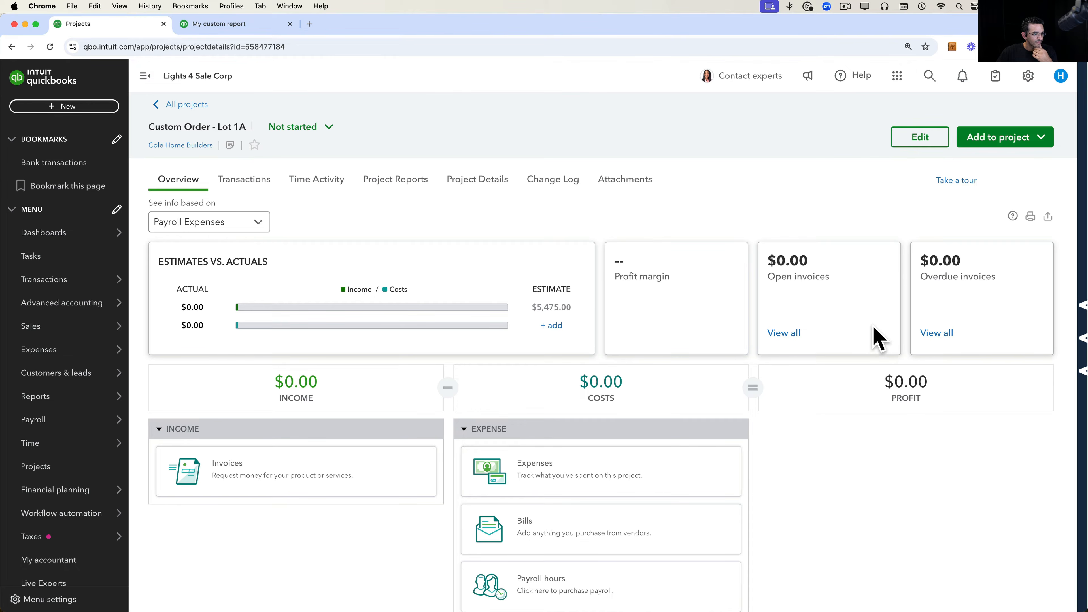
Reopen the Custom Order - Lot 1A project for editing and enter the note "Have not been able to get permits".
click(936, 144)
click(638, 423)
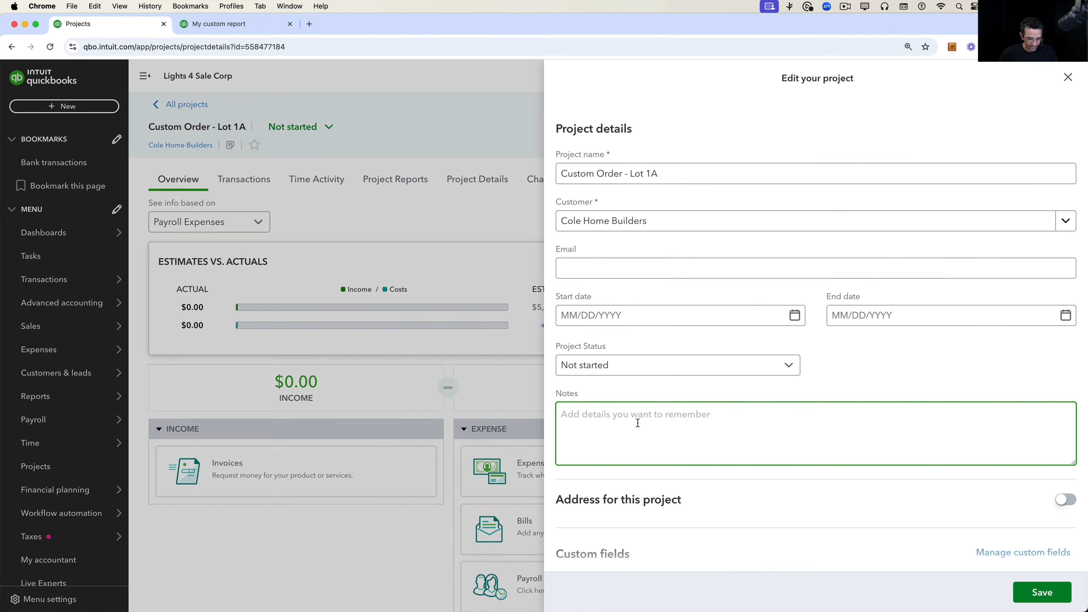
text(H)
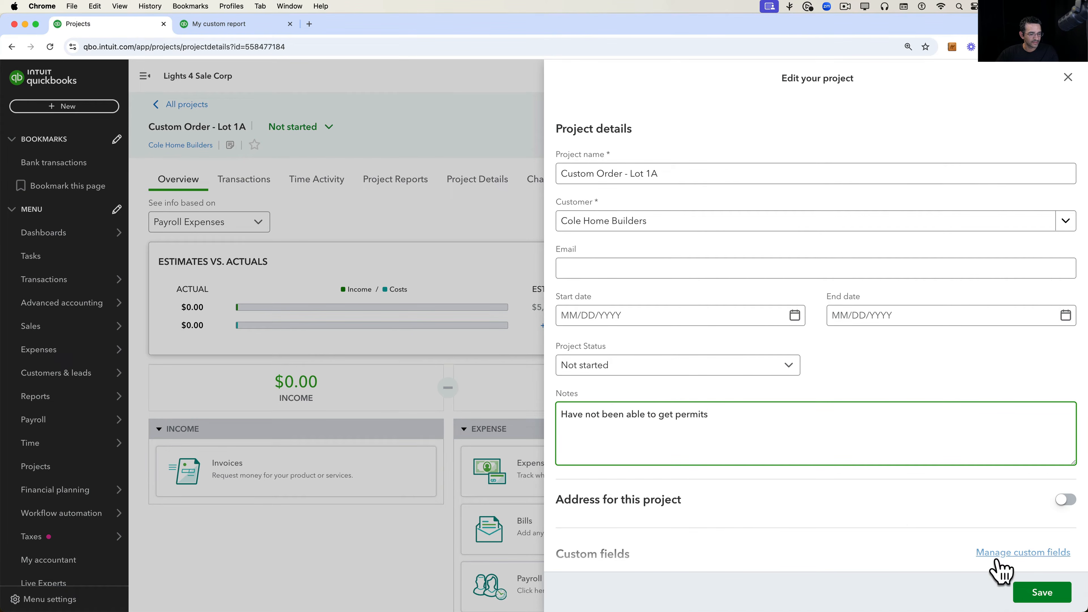
Save the Custom Order - Lot 1A project edits and refresh My custom report with its column settings closed.
click(1041, 592)
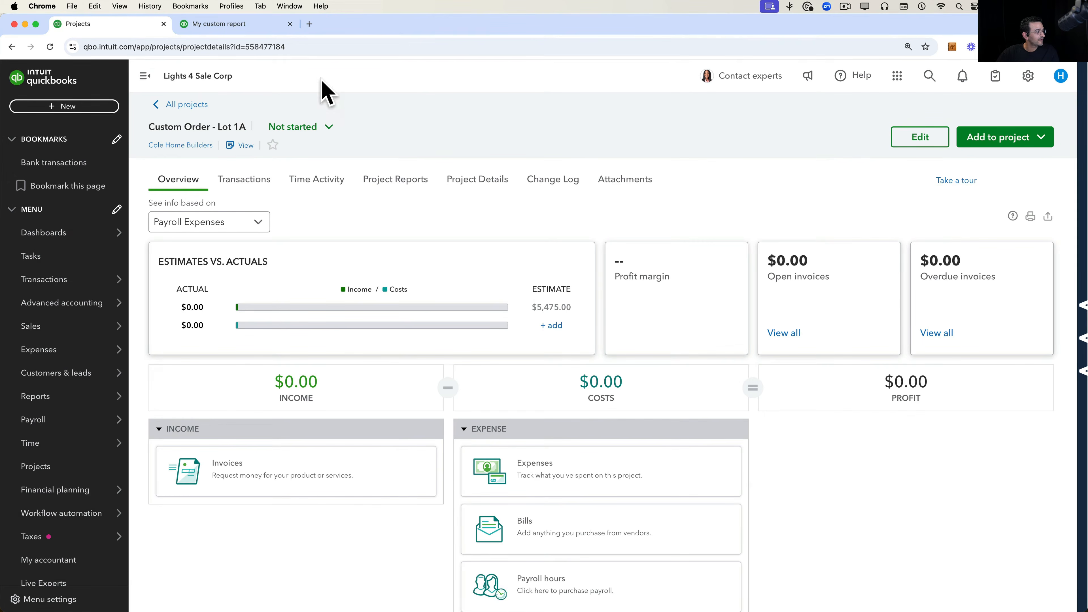
click(214, 27)
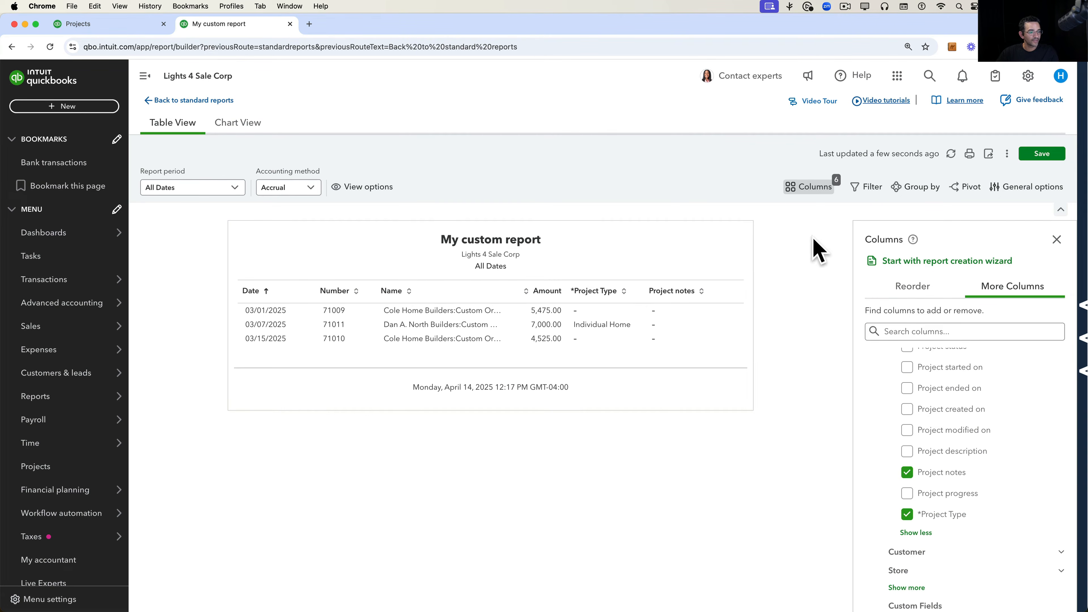
click(1056, 239)
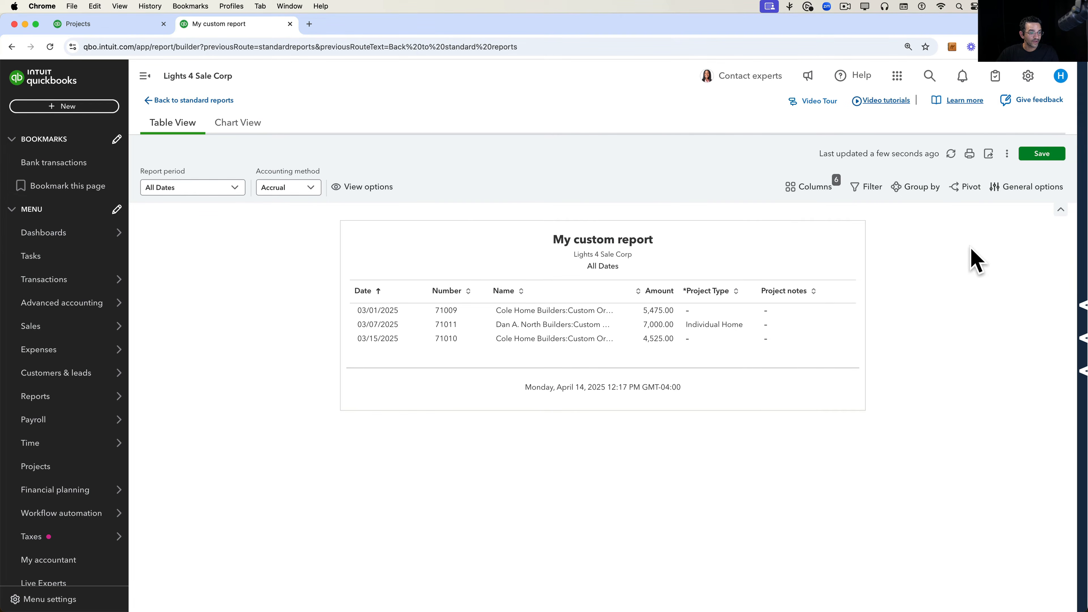
click(950, 151)
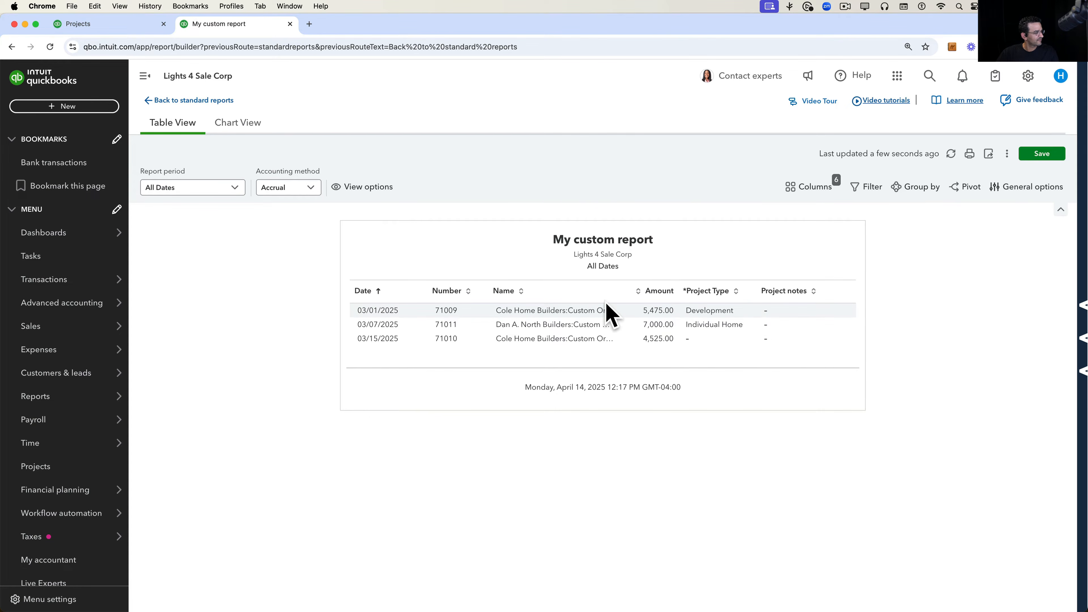
Reopen the Custom Order - Lot 1A project for editing, review its notes and custom field, and save it again.
click(105, 28)
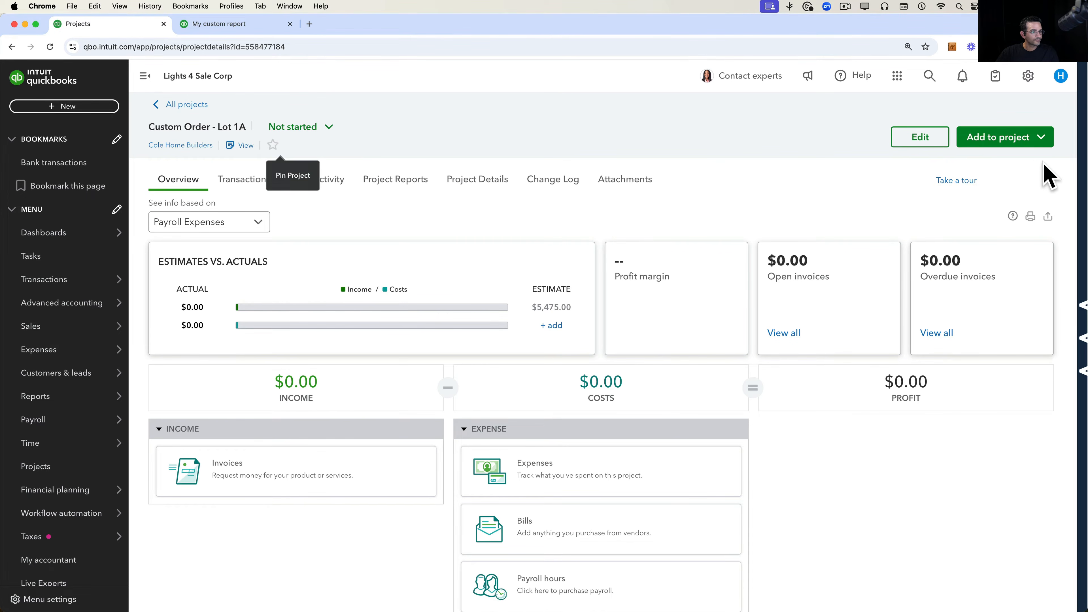
click(933, 139)
scroll(745, 385, down, 2)
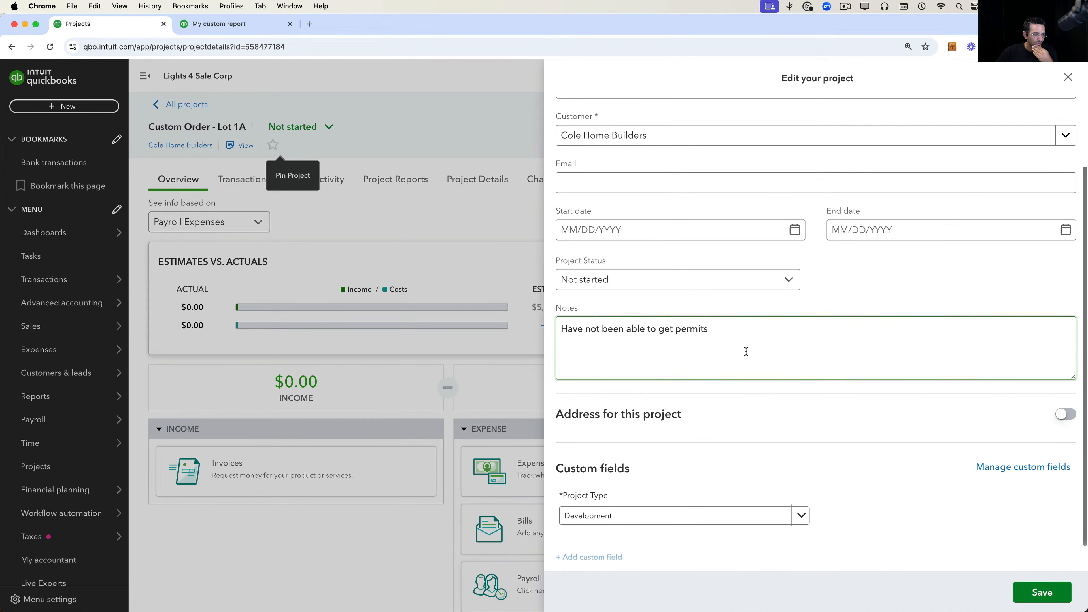
drag(745, 350, 520, 343)
scroll(690, 368, down, 1)
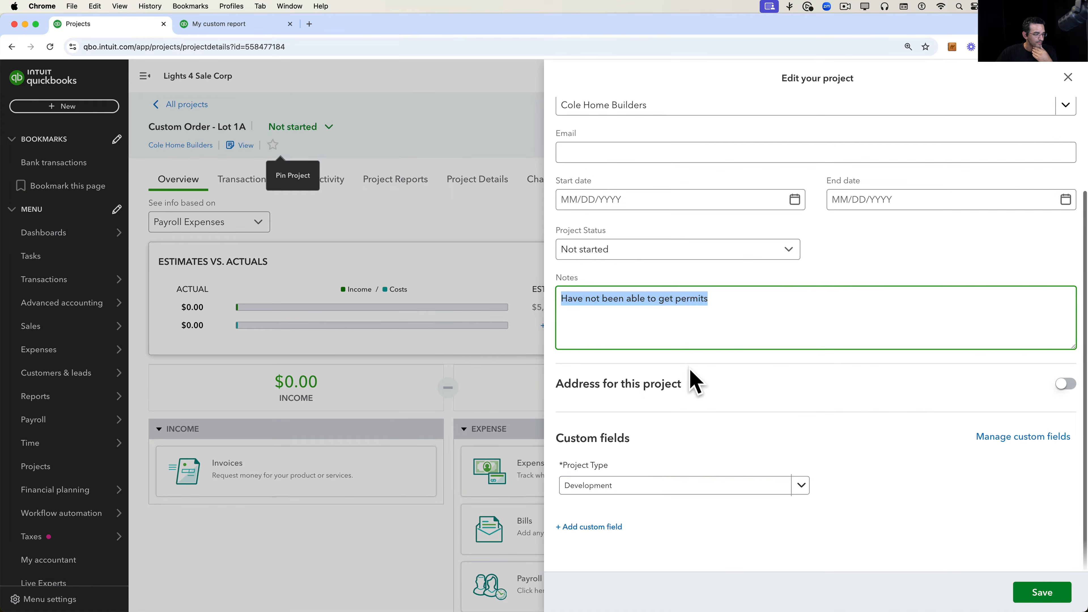
scroll(694, 382, up, 4)
scroll(643, 304, down, 4)
scroll(679, 330, up, 4)
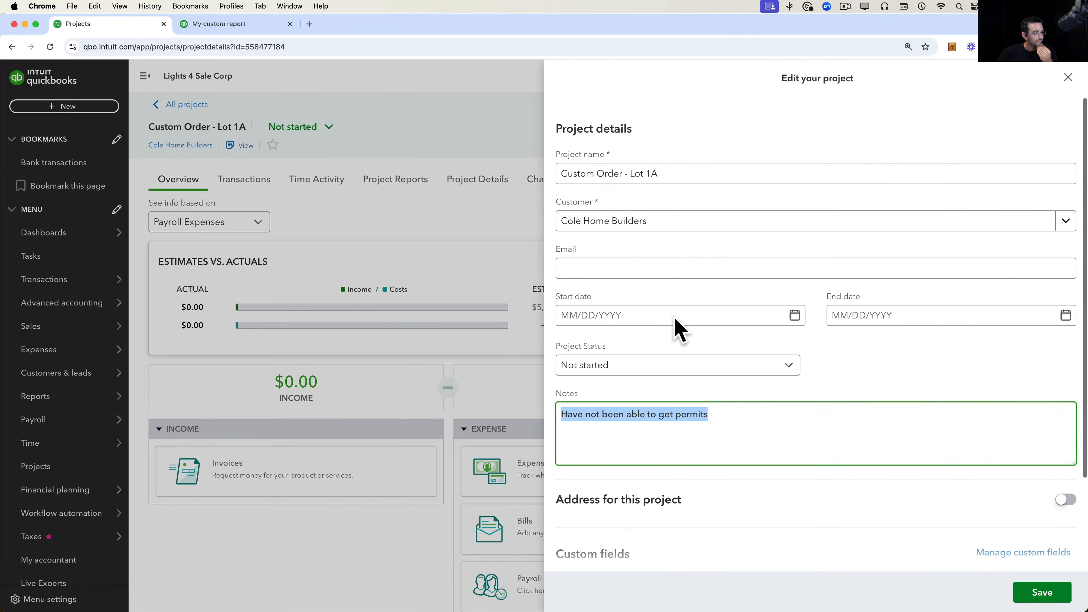
click(1045, 594)
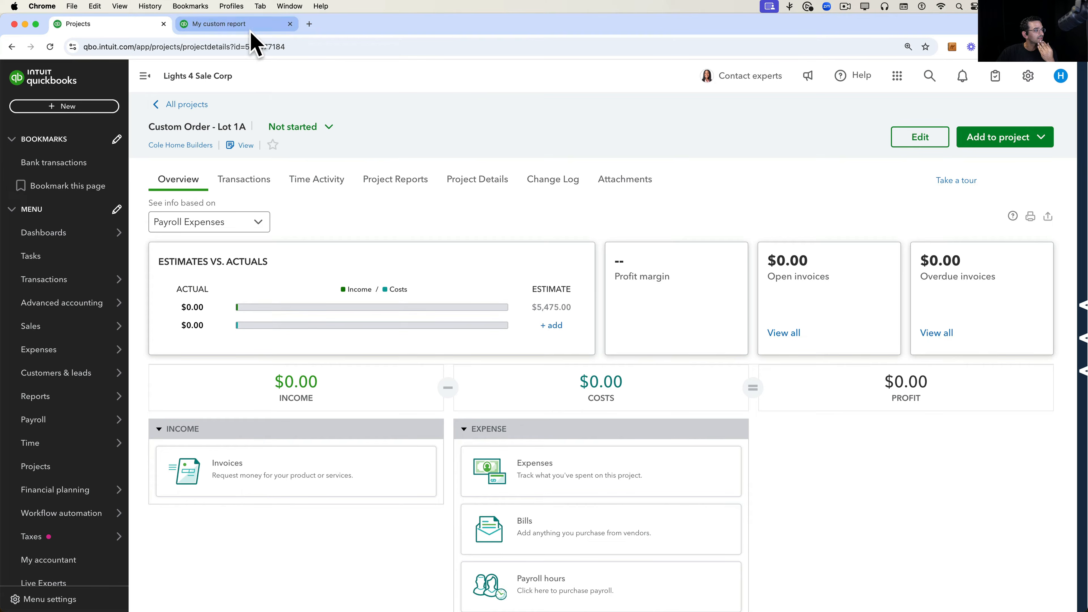
Search My custom report's available columns for "notes" to check the Project notes selection, and refresh the report.
click(219, 24)
click(820, 189)
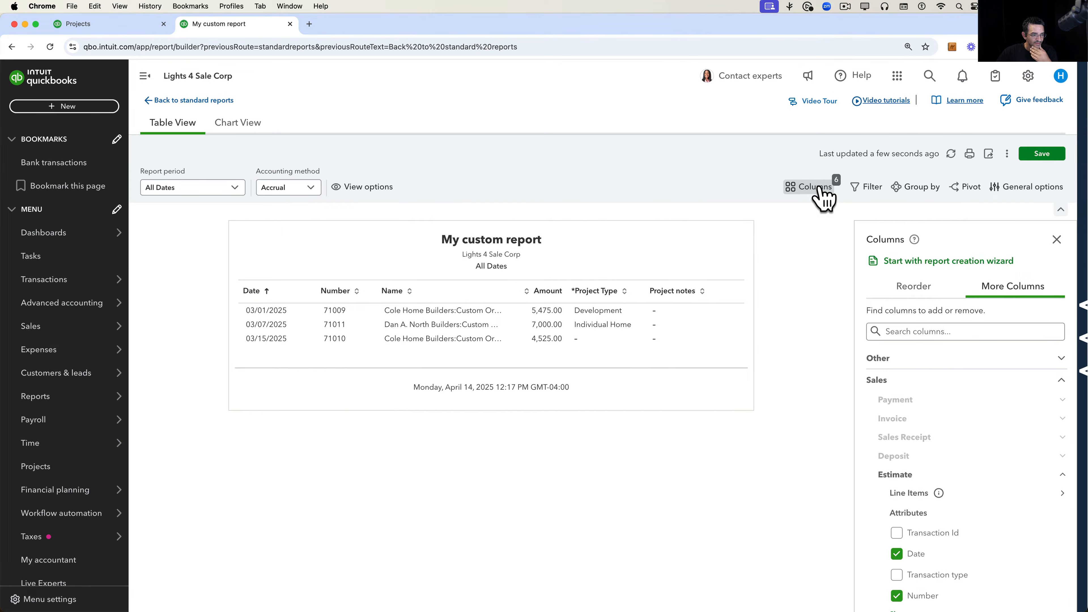
scroll(970, 458, down, 2)
scroll(968, 460, up, 1)
click(900, 331)
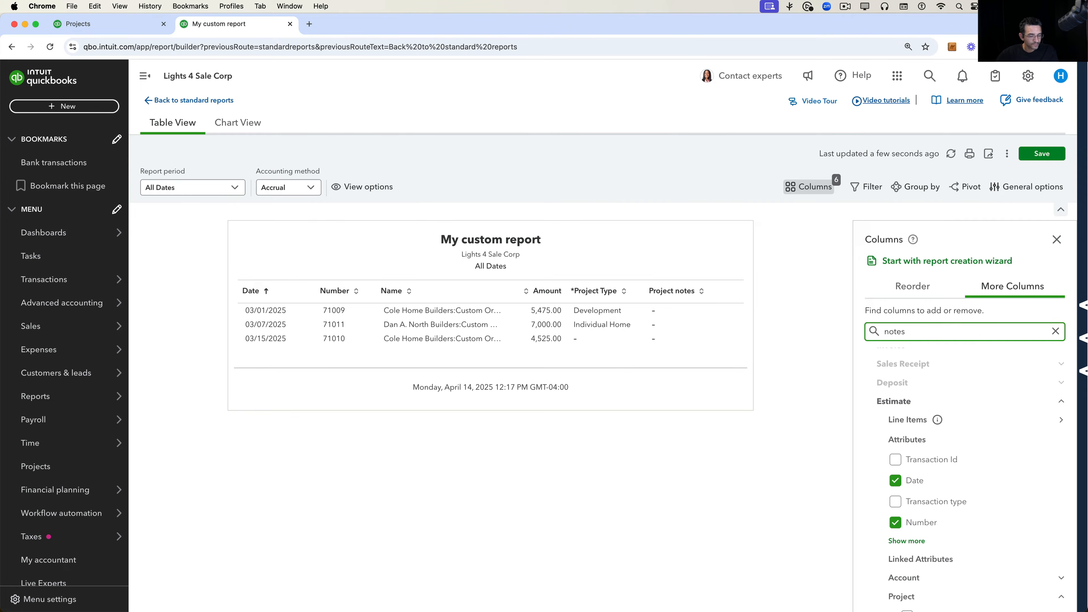
click(912, 439)
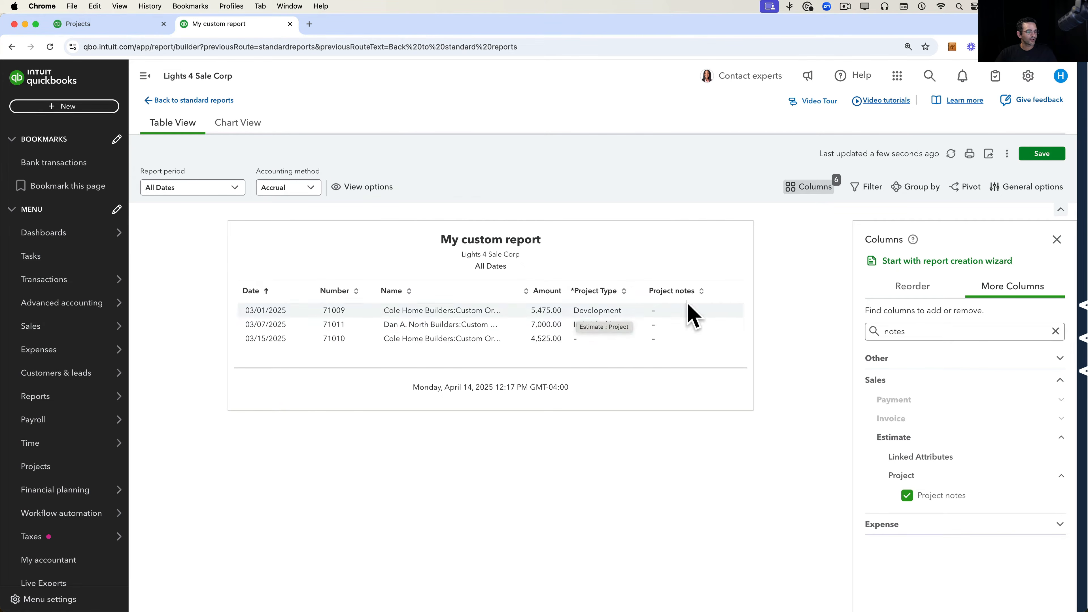
click(951, 153)
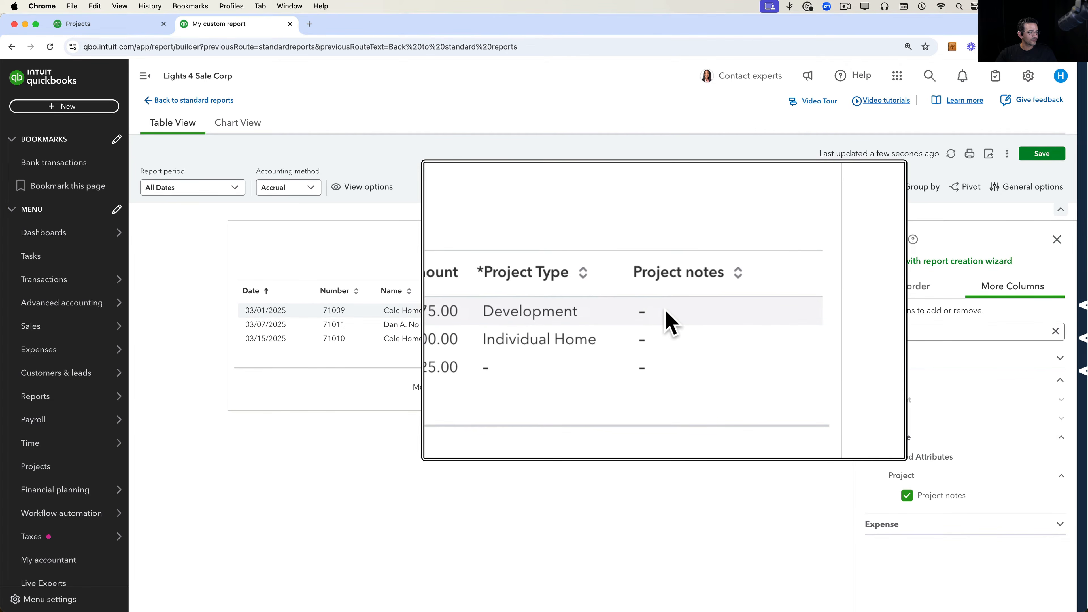
Review the Custom Order - Lot 1A project's time activity, transactions and project details.
click(100, 27)
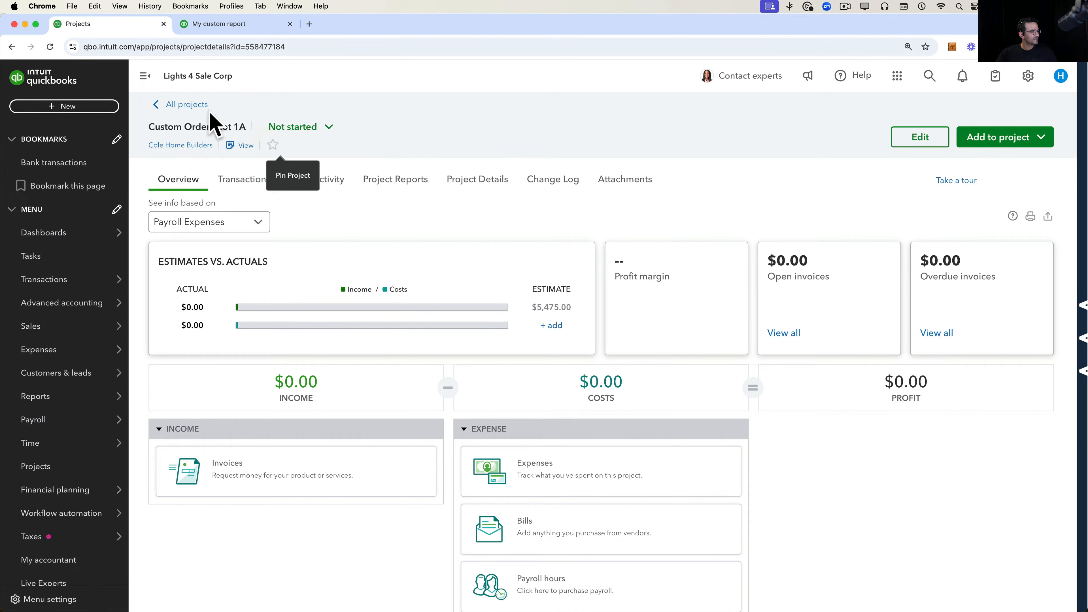
scroll(694, 361, down, 1)
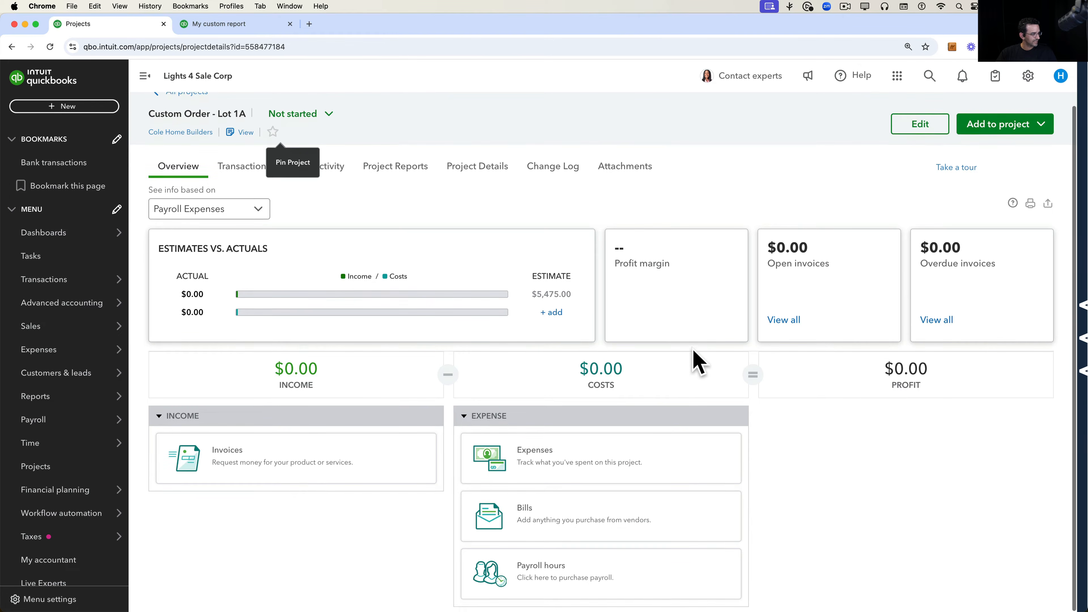
scroll(694, 350, up, 1)
click(238, 180)
click(334, 180)
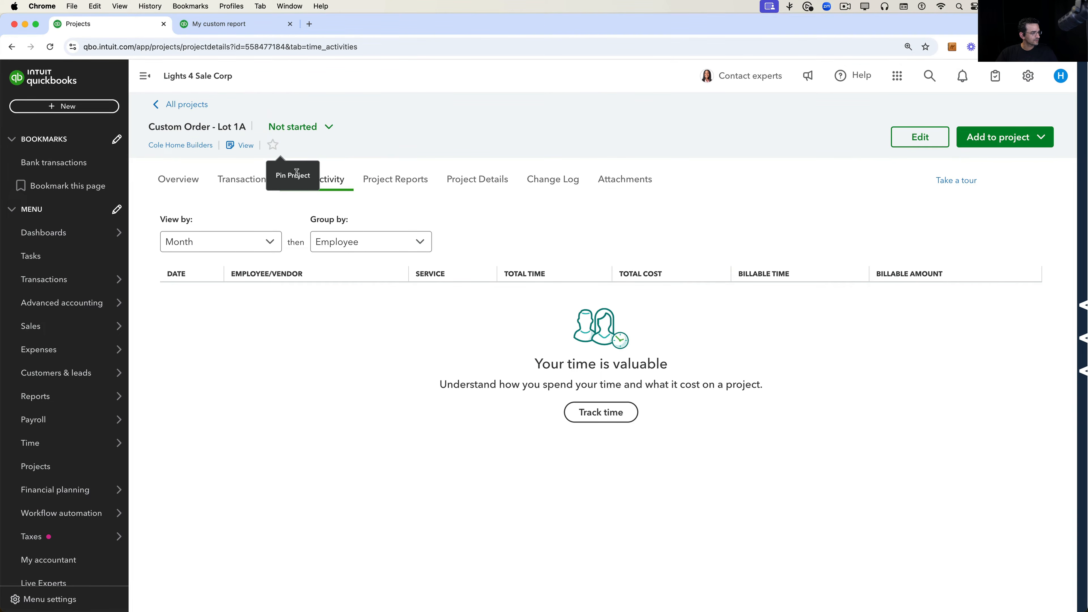
click(248, 185)
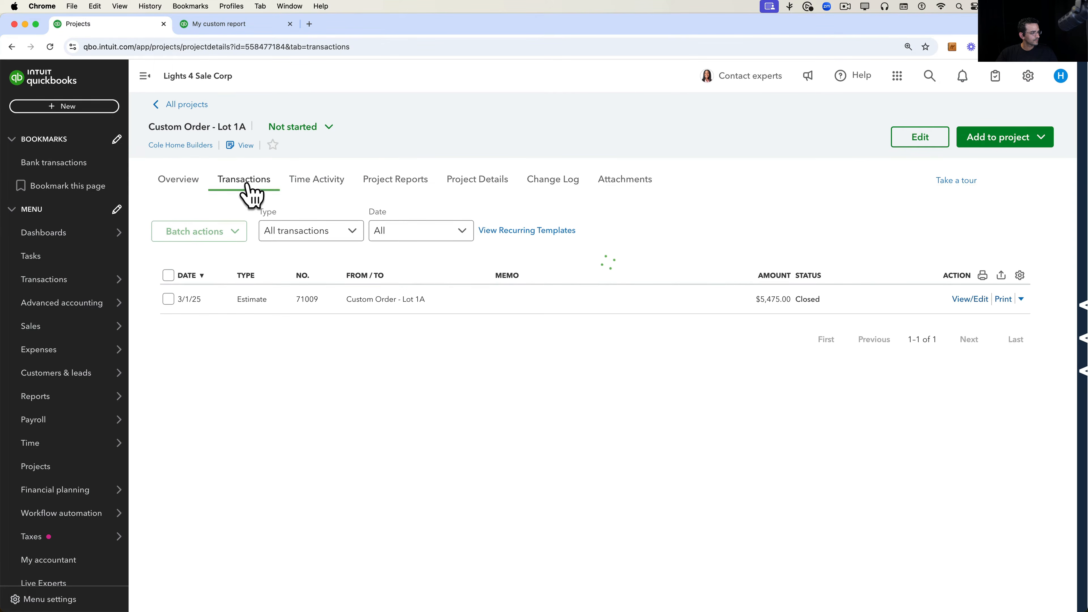
click(484, 188)
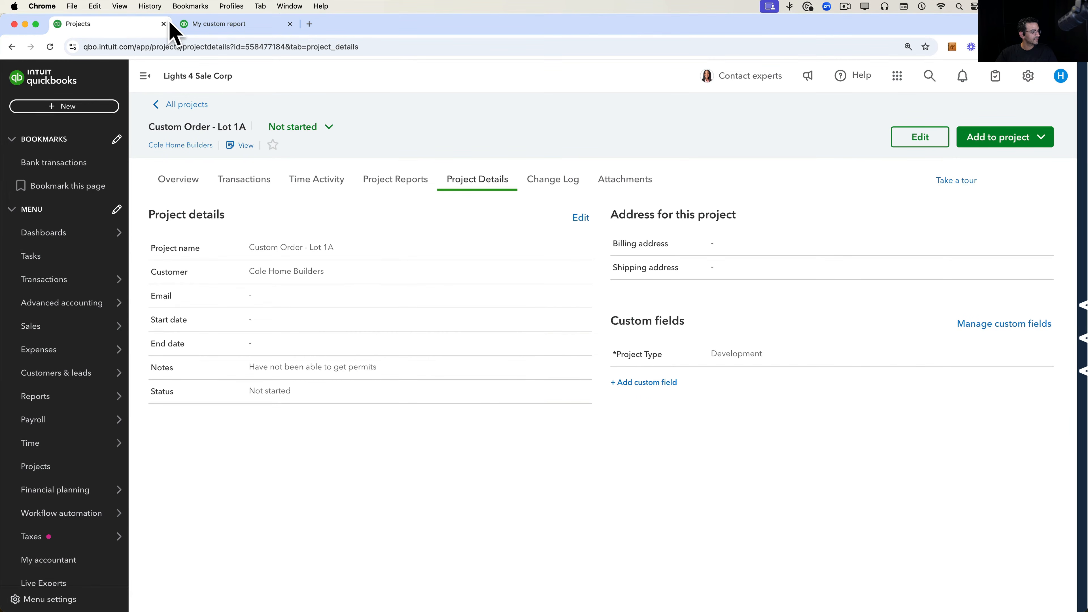
Return to the list of all projects and add the Notes column to it.
click(185, 104)
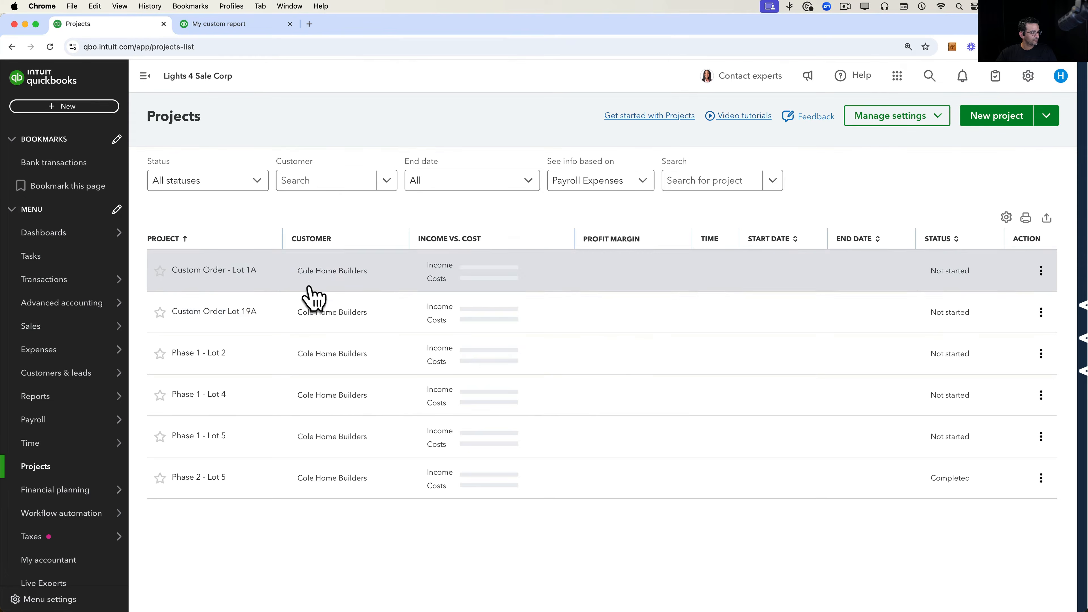
click(1006, 217)
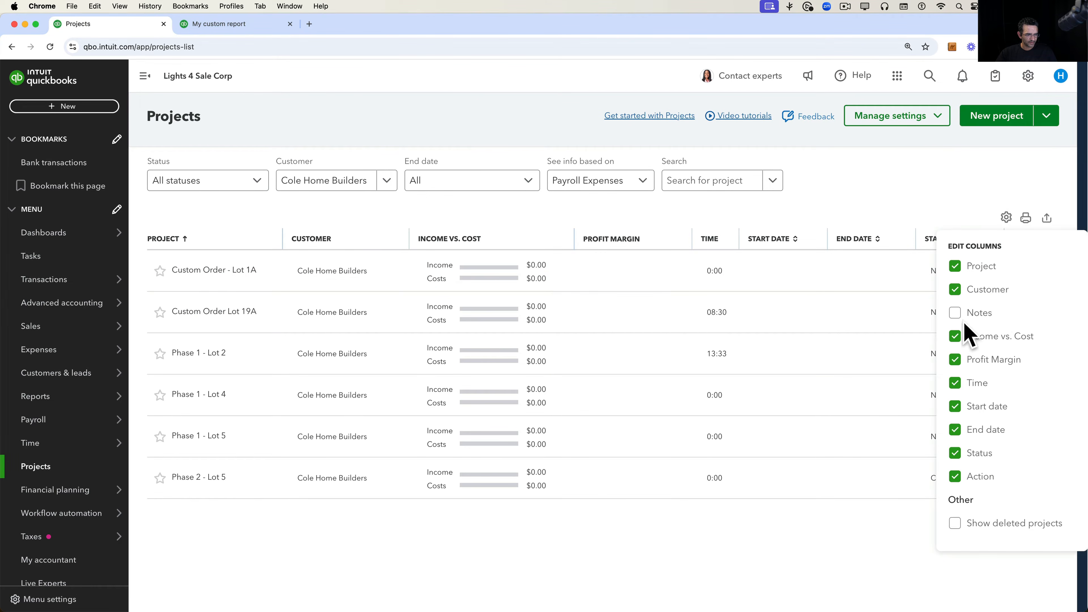
click(954, 312)
click(766, 605)
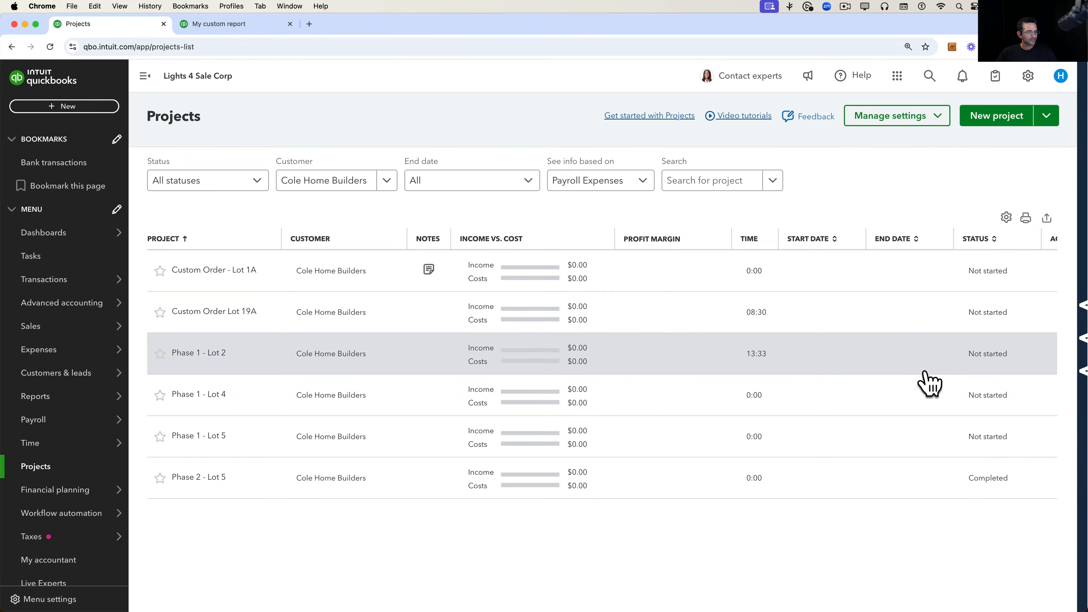
scroll(930, 382, right, 2)
scroll(860, 415, left, 2)
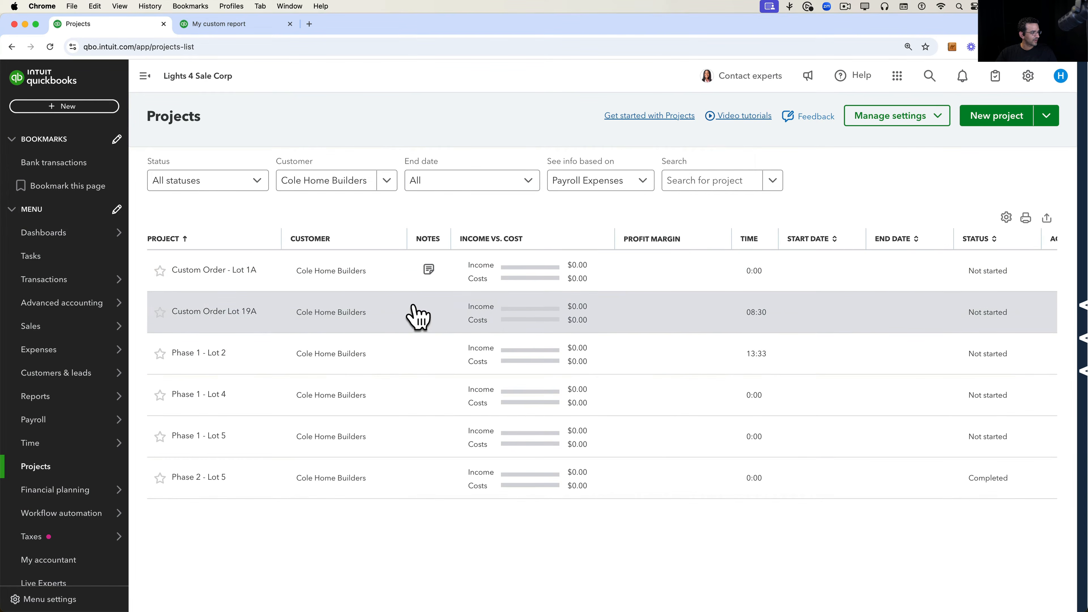
Open the note on Custom Order - Lot 1A from the projects list and refresh My custom report again.
mouse_move(428, 270)
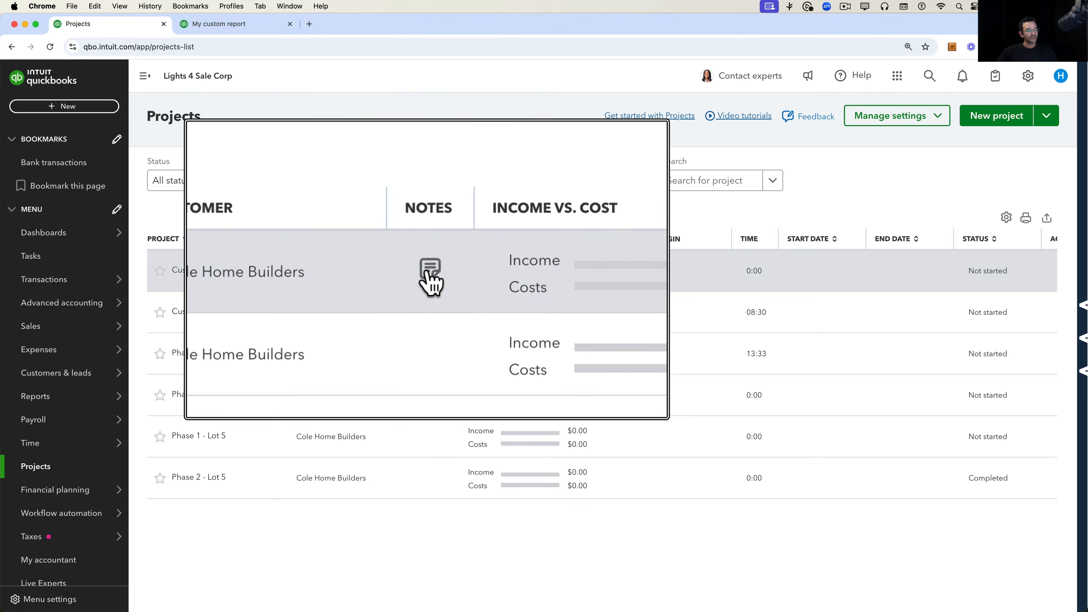
click(431, 274)
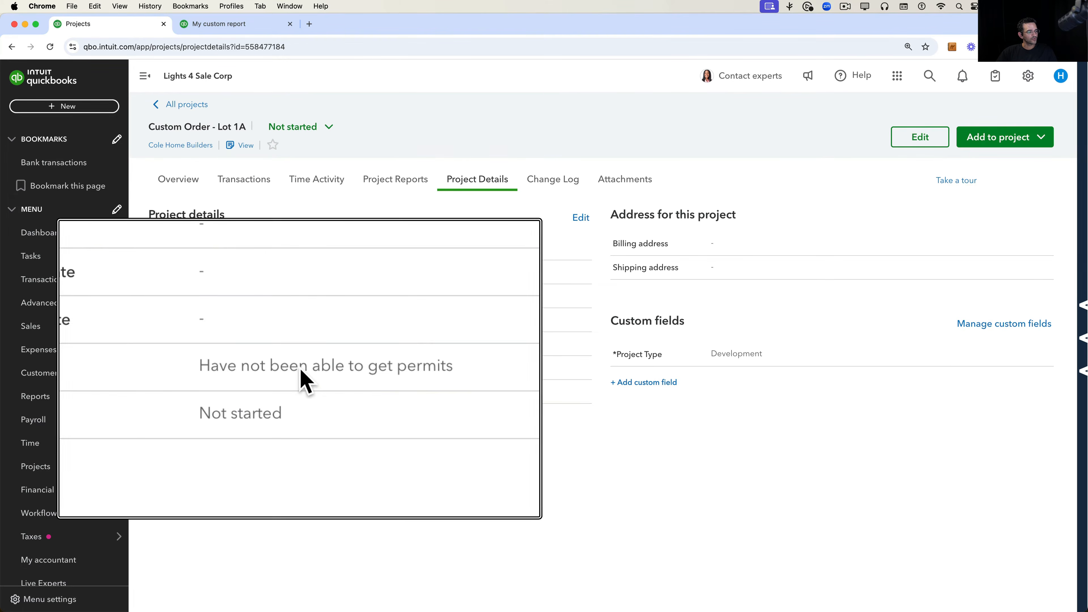
click(259, 26)
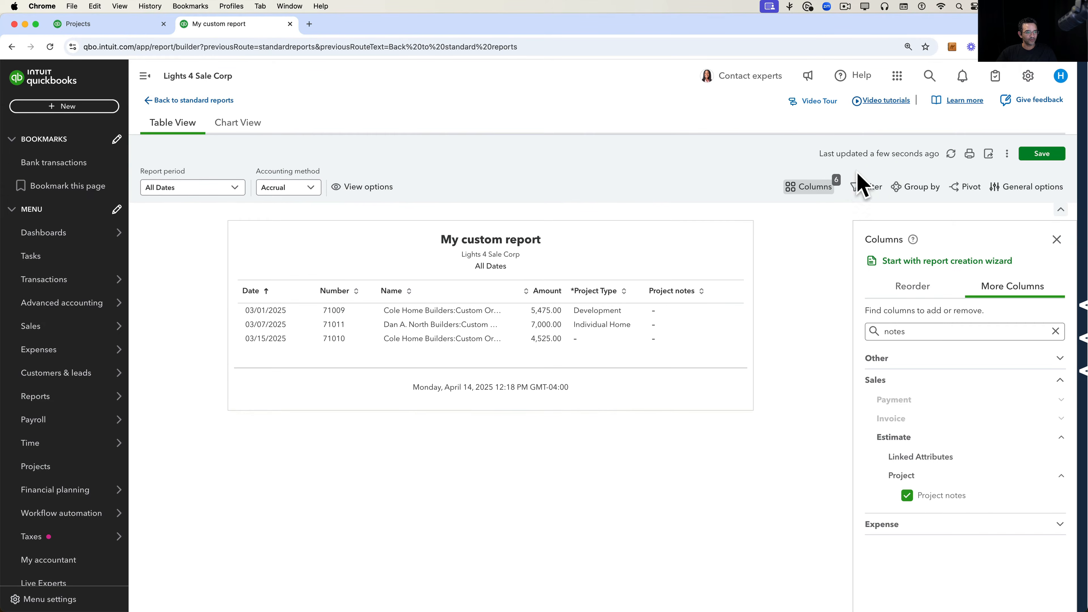
click(948, 152)
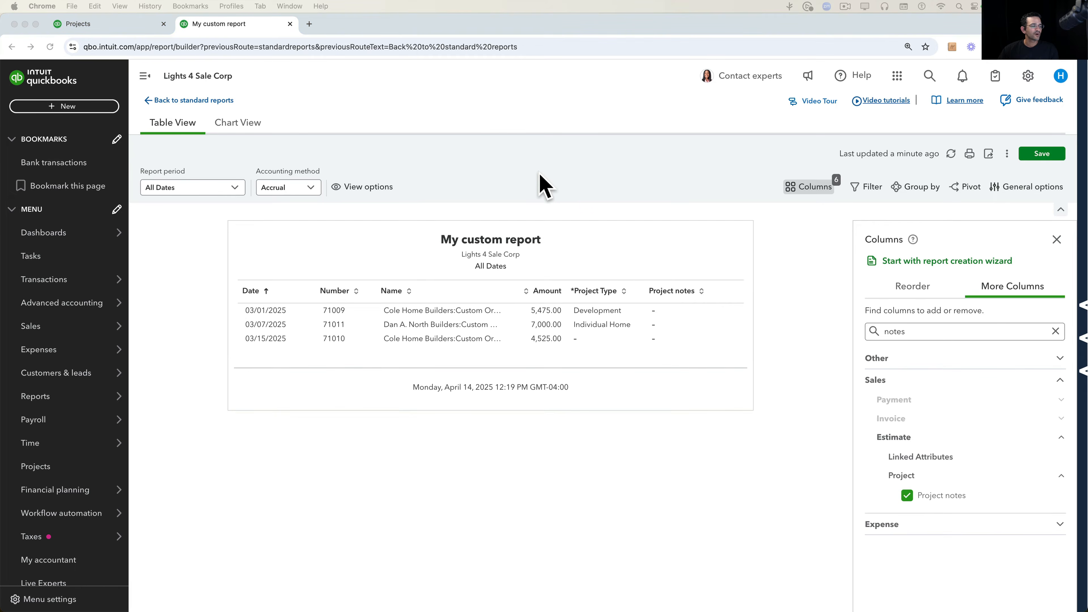
Open the company's custom fields list and inspect the *Vendor Type field's settings without changing them.
click(1029, 76)
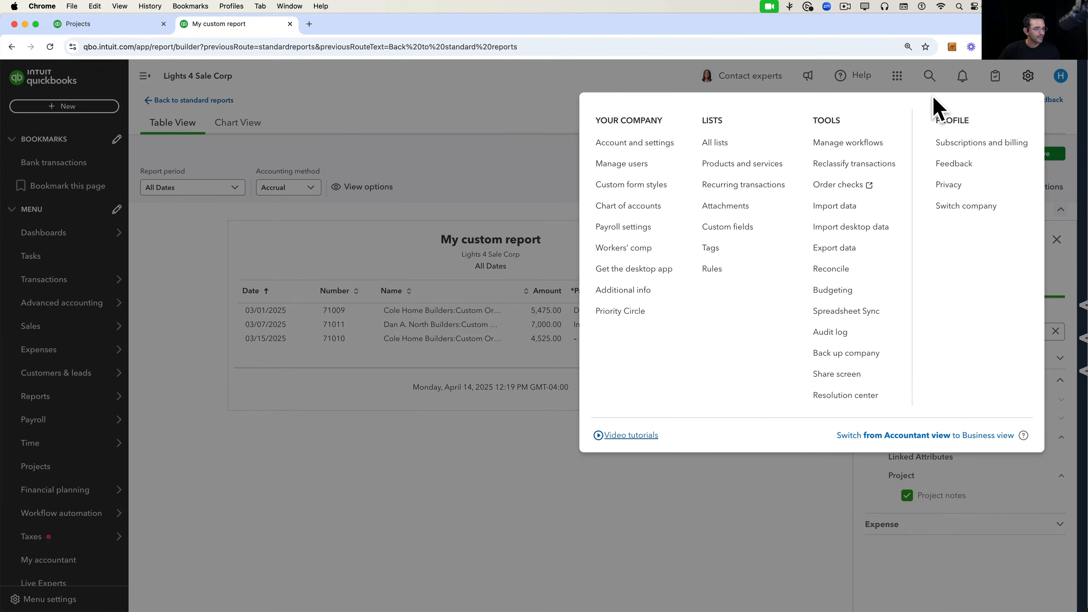
click(745, 231)
mouse_move(90, 276)
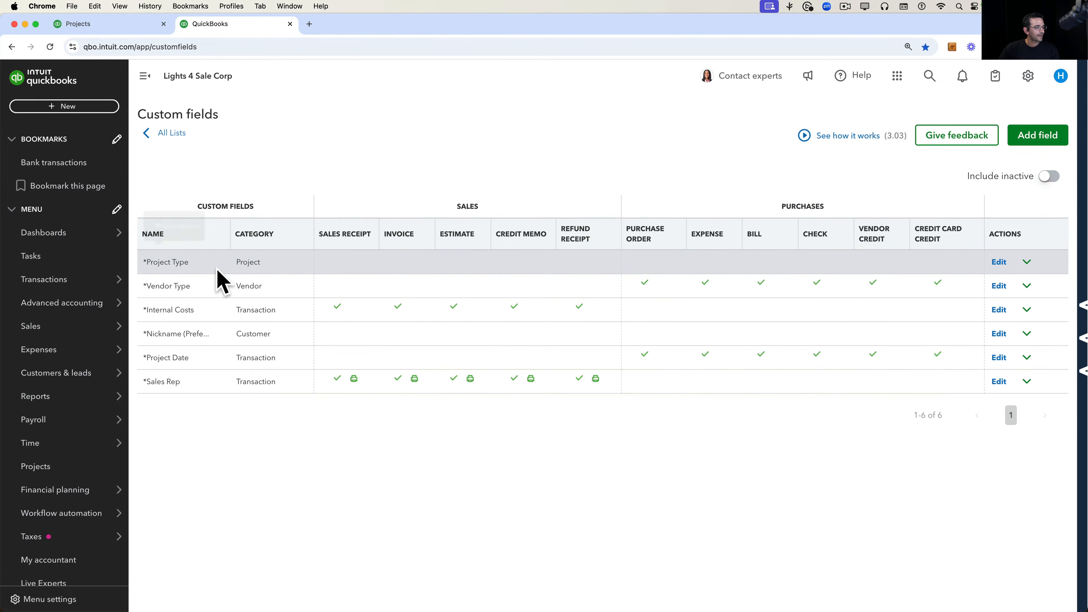
click(999, 286)
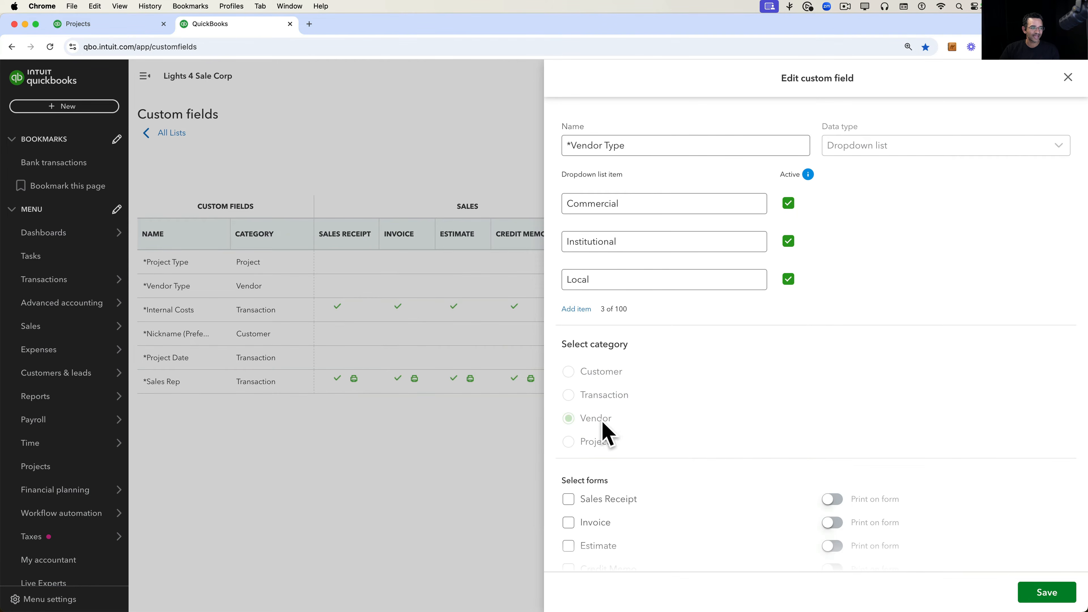
click(1068, 77)
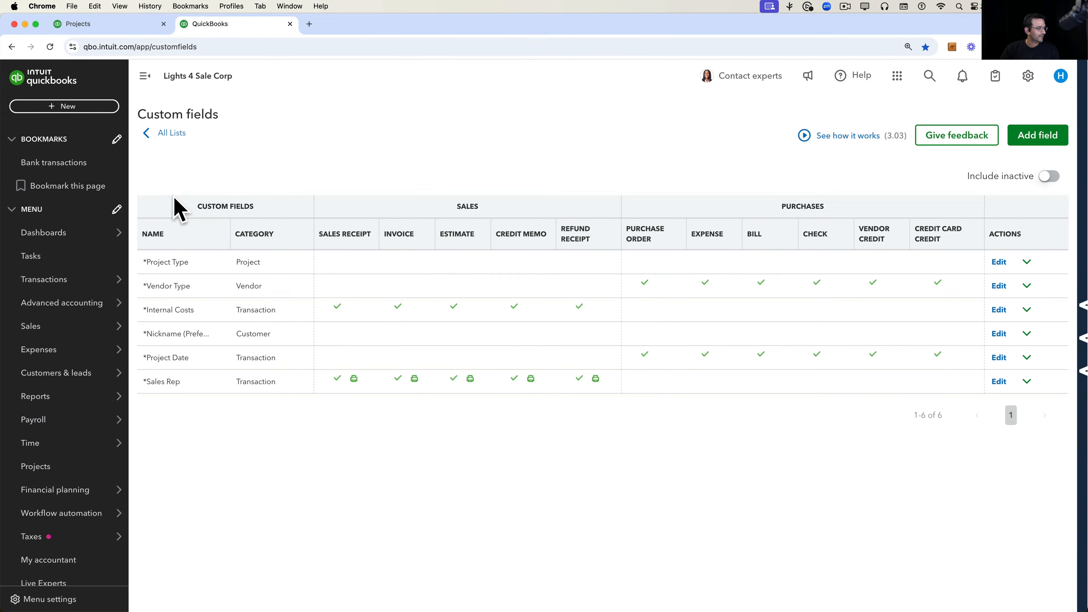
Open the 401K Administrator vendor record from the company's vendors list.
mouse_move(56, 351)
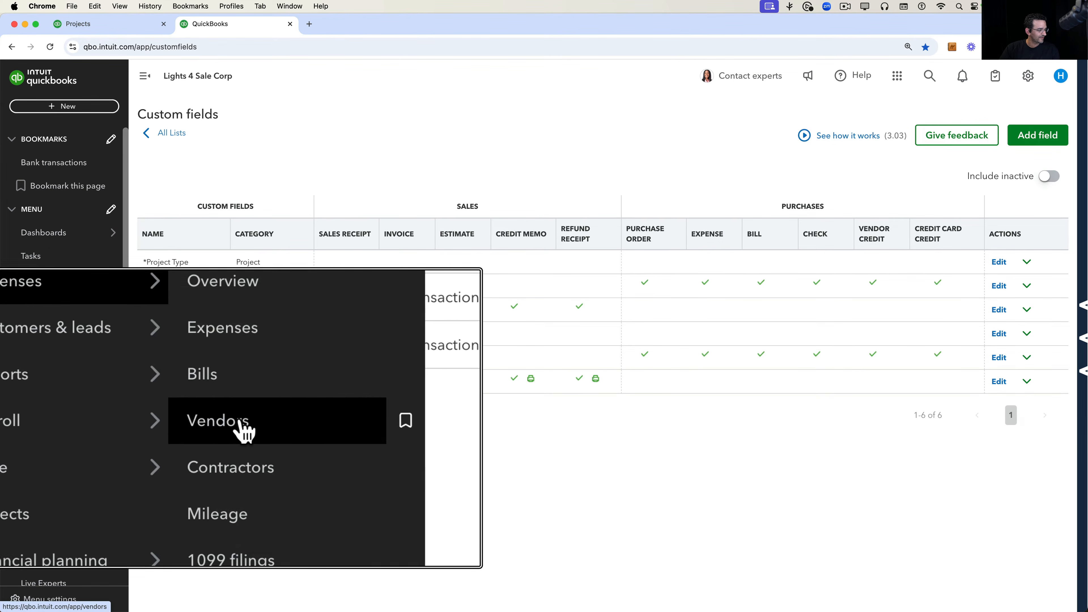
click(155, 419)
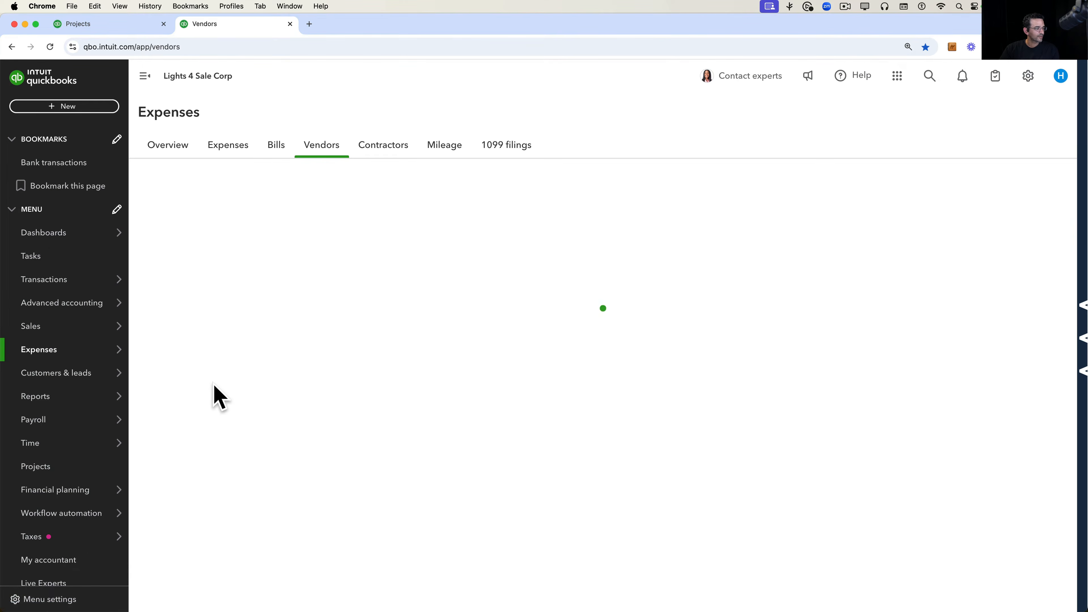
scroll(349, 343, down, 4)
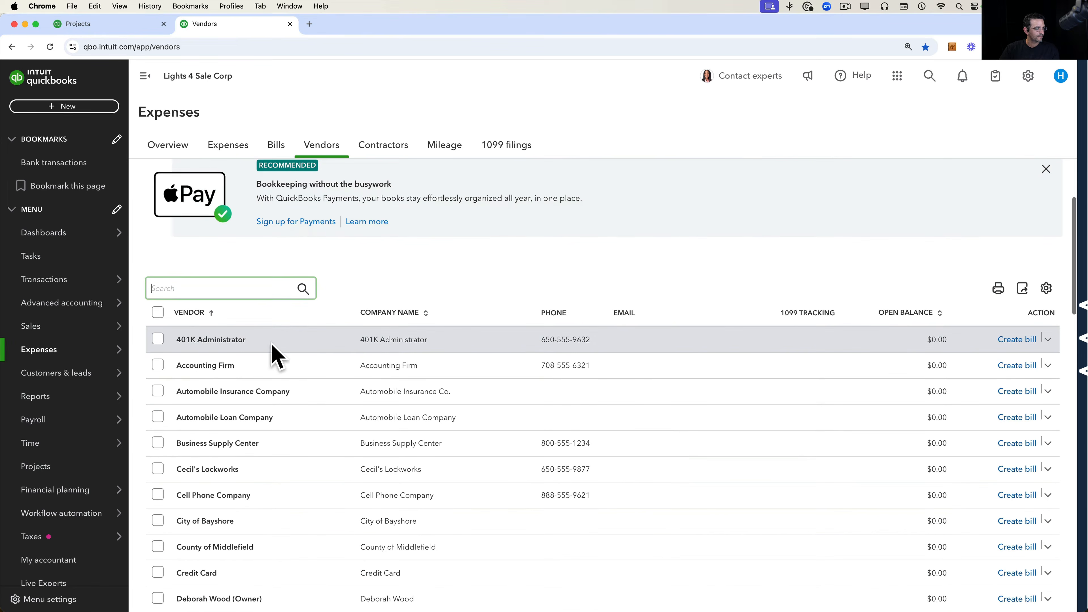
key(alt+super+8)
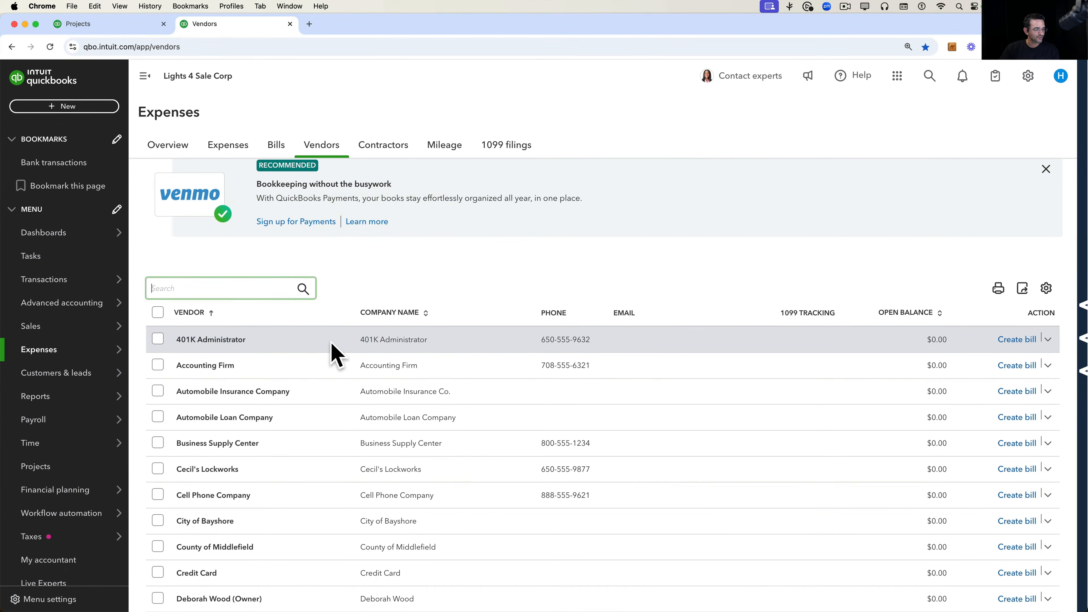
click(1047, 339)
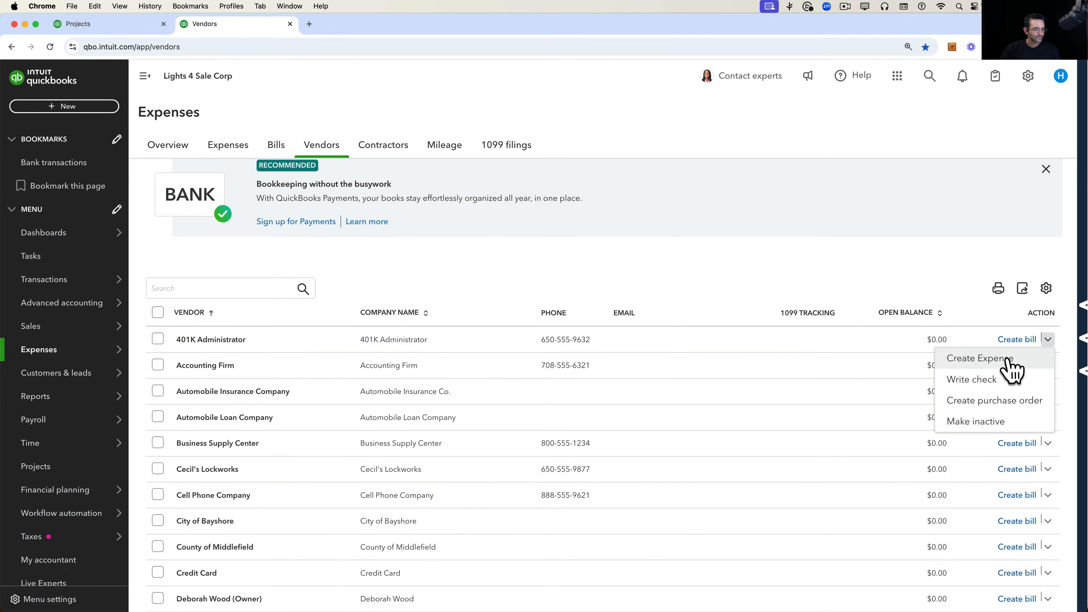
click(211, 338)
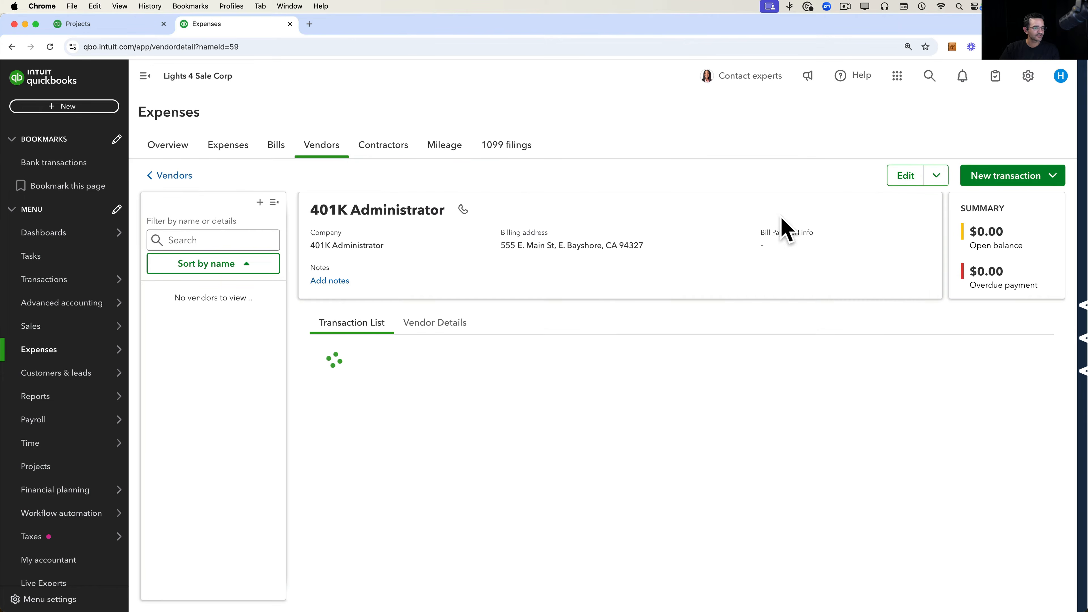
Edit the 401K Administrator vendor, set its *Vendor Type custom field to Institutional and save the record.
click(906, 185)
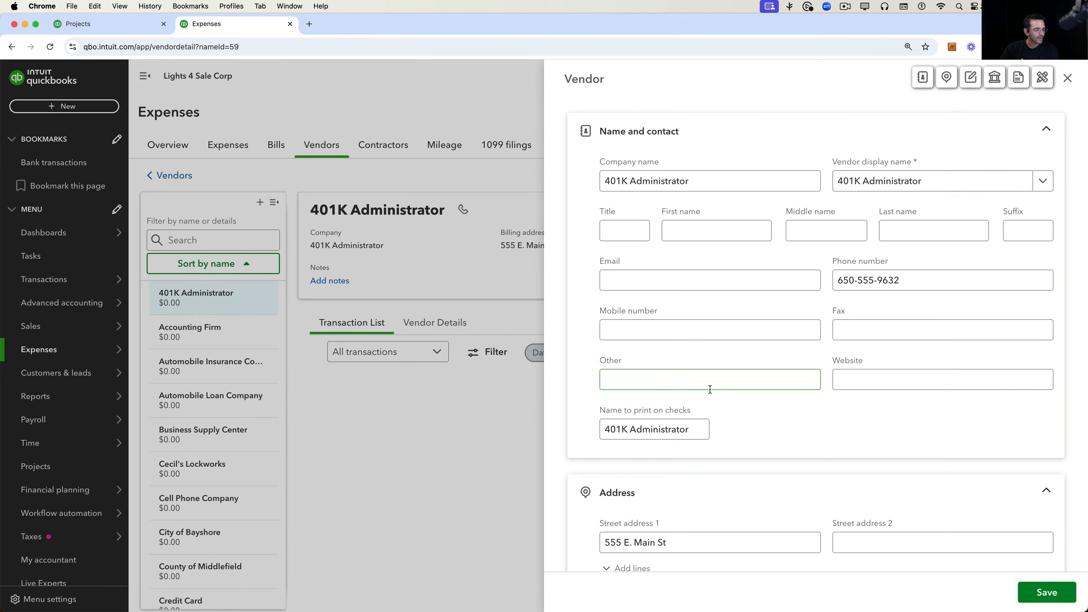
scroll(710, 388, down, 3)
scroll(711, 398, down, 15)
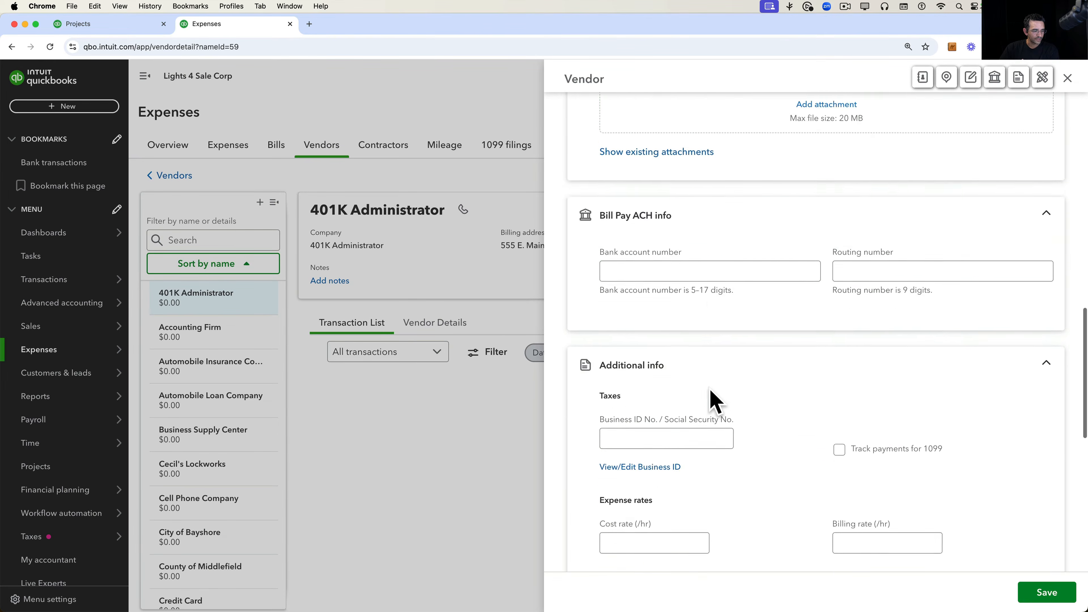
scroll(713, 402, down, 8)
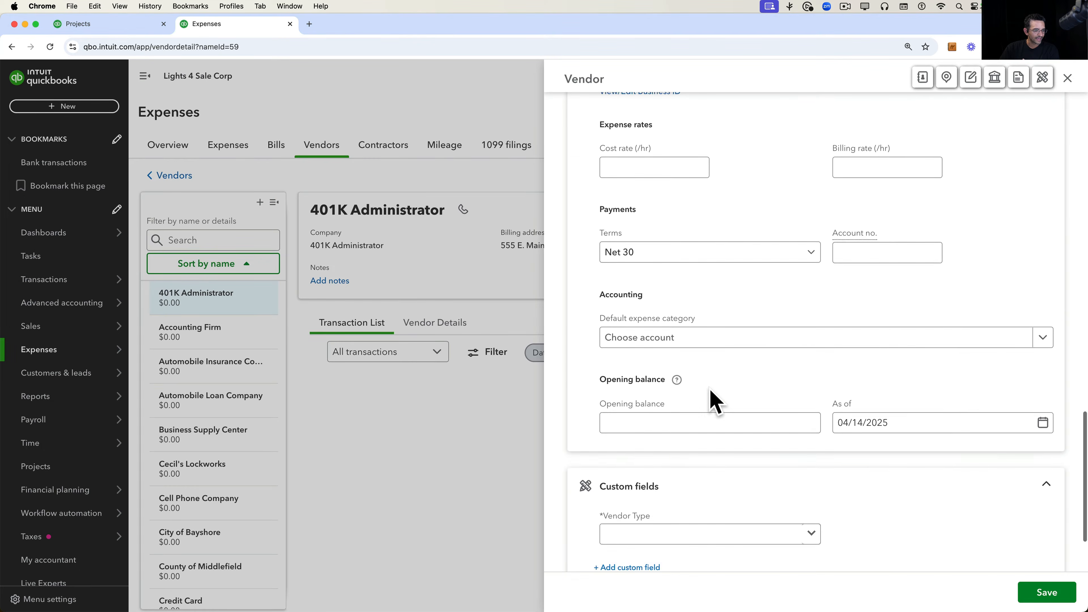
click(678, 429)
click(805, 432)
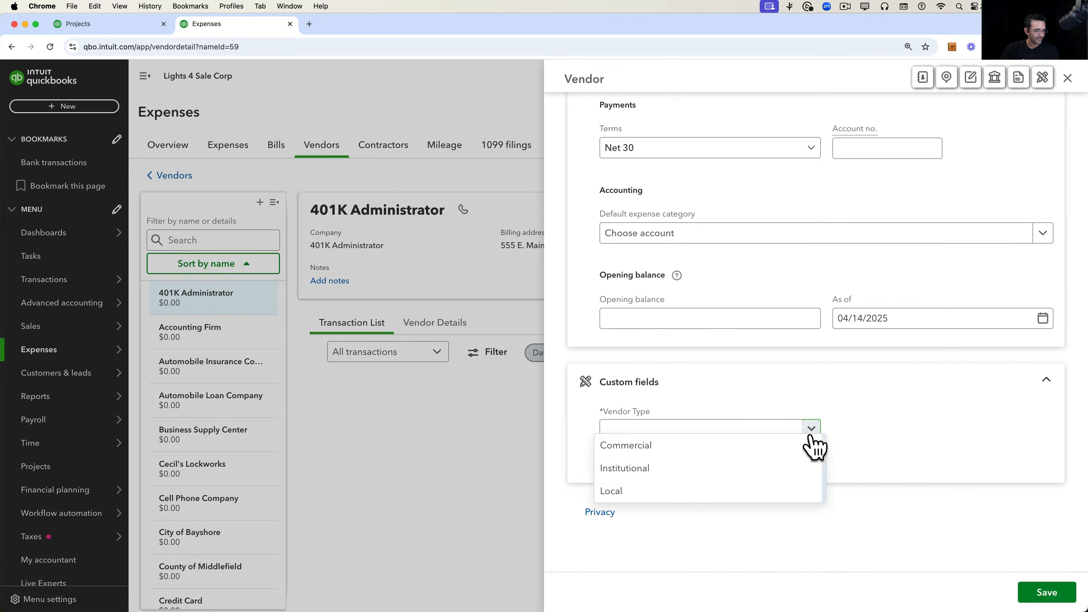
click(649, 468)
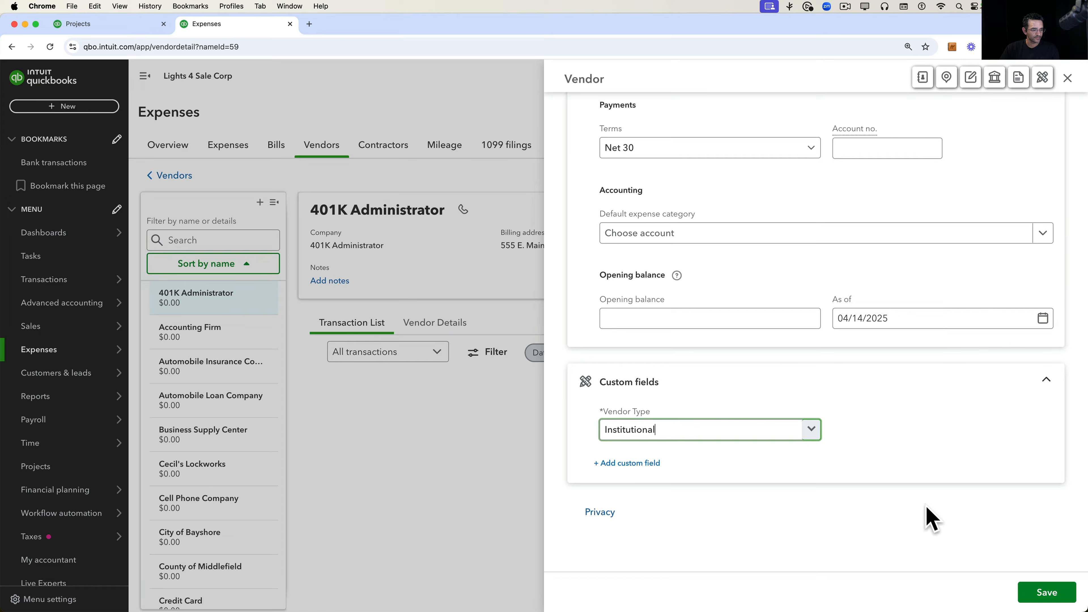
click(1045, 593)
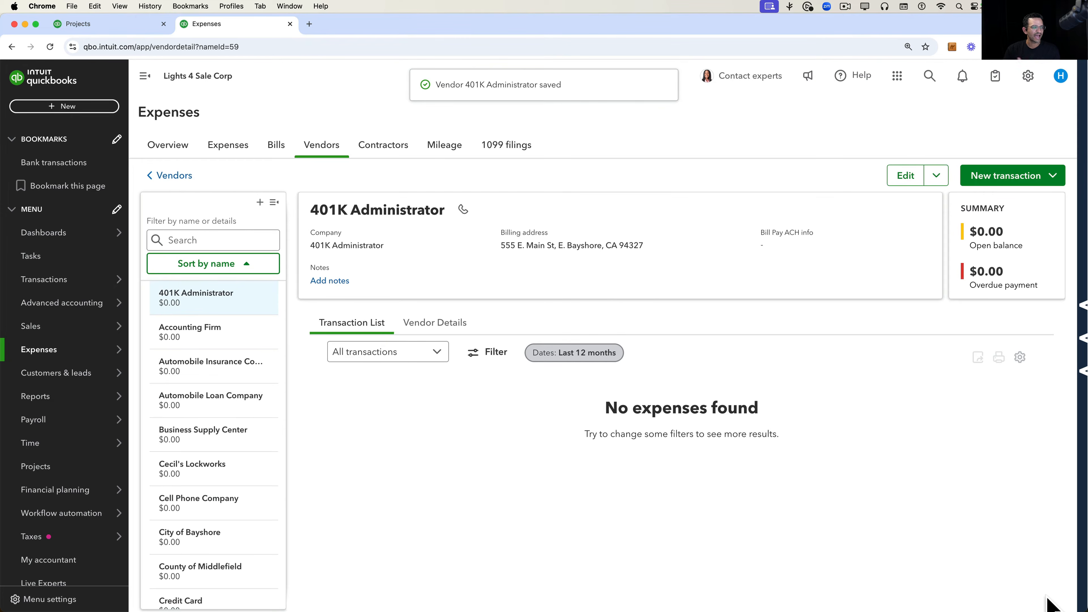
Return to the full vendors list and add the *Vendor Type column to it.
click(170, 175)
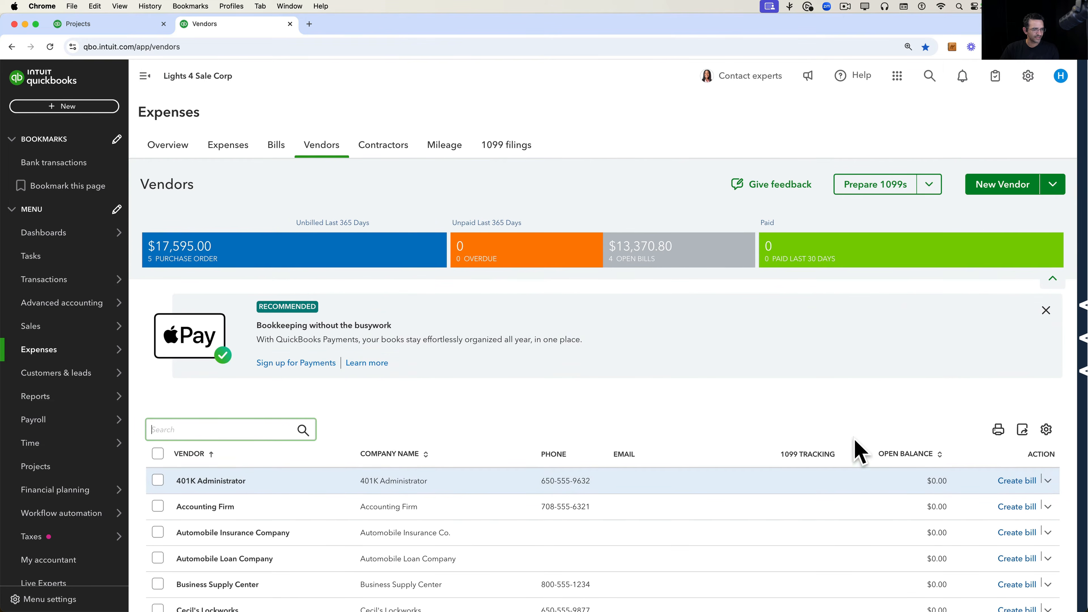
click(1046, 430)
scroll(981, 368, down, 3)
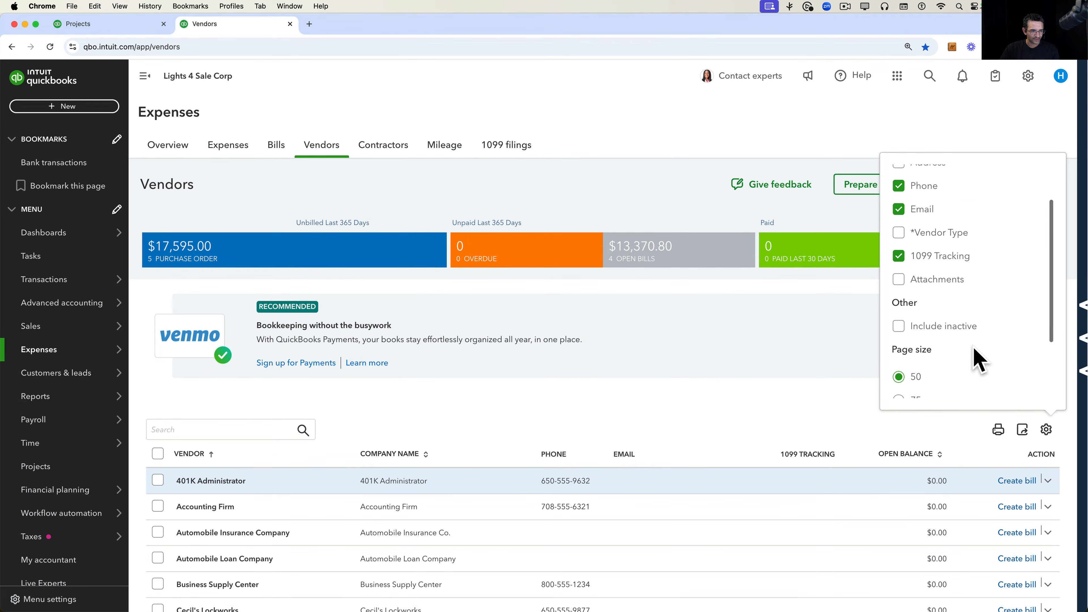
scroll(979, 360, up, 1)
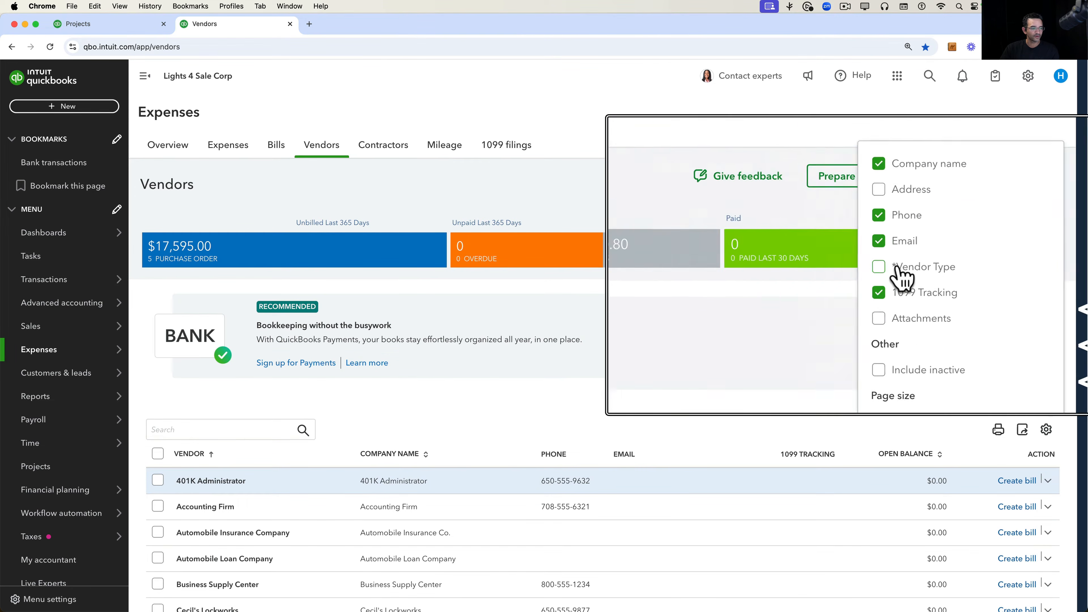
click(899, 267)
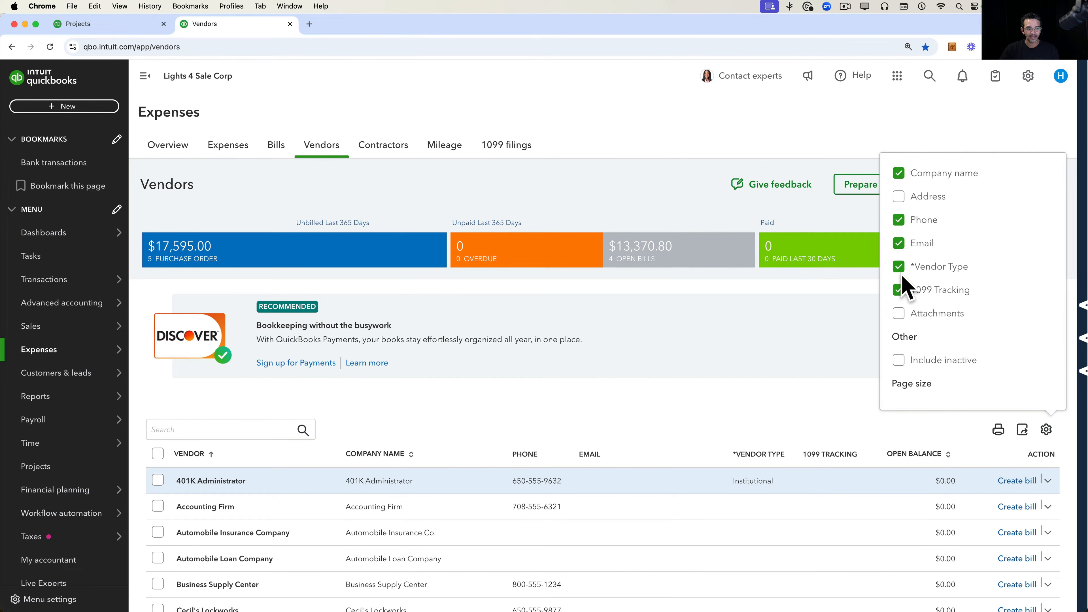
Hide the 1099 Tracking, Phone and Email columns from the vendors list.
click(900, 291)
click(898, 220)
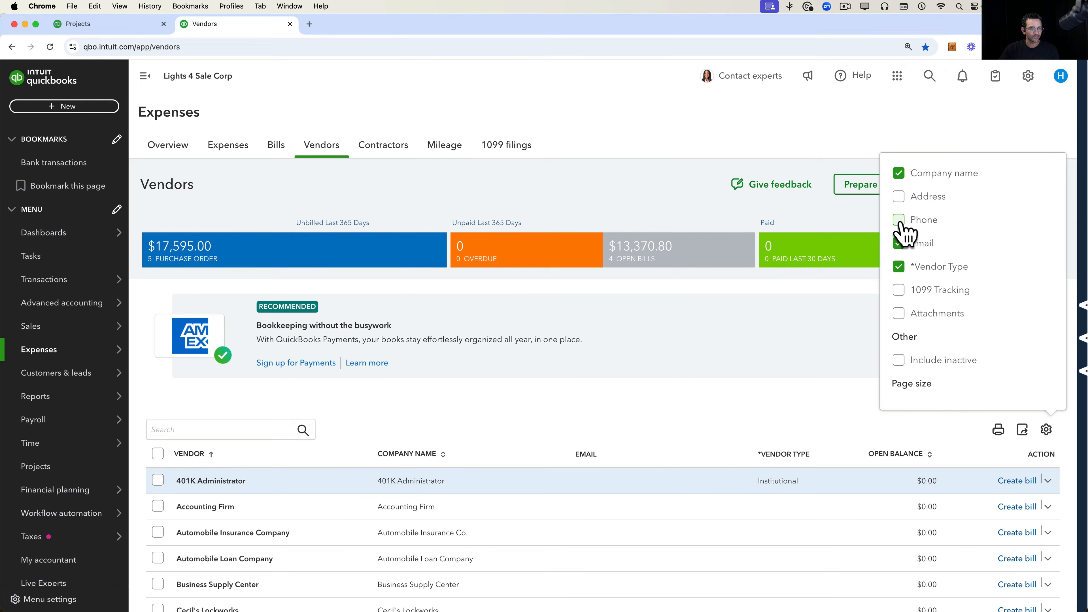
click(901, 245)
click(783, 417)
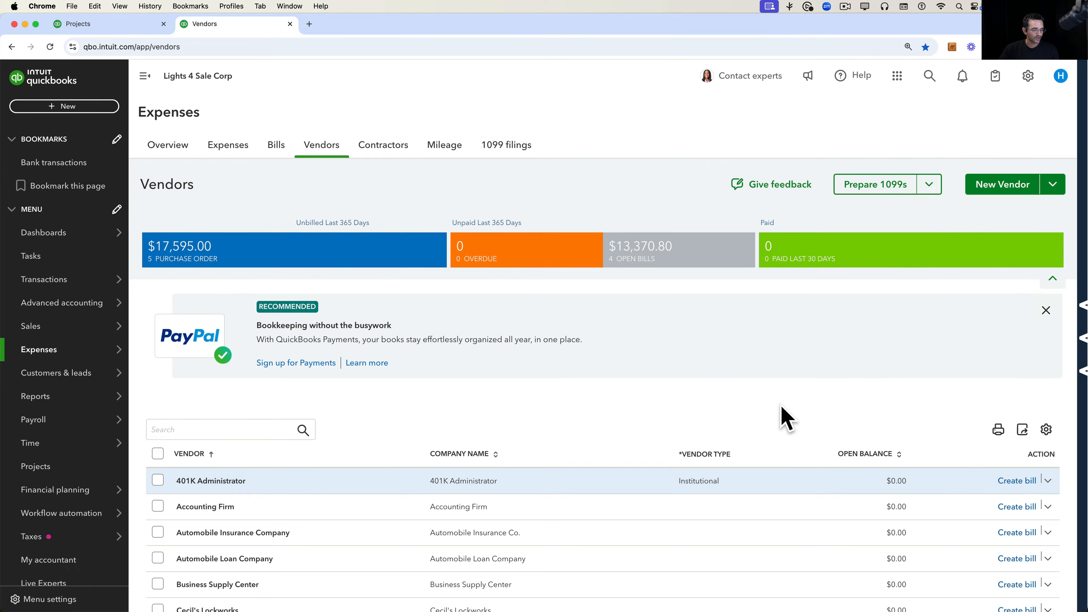
Open the Accounting Firm vendor from the vendors list for editing.
scroll(784, 446, down, 3)
scroll(782, 443, down, 1)
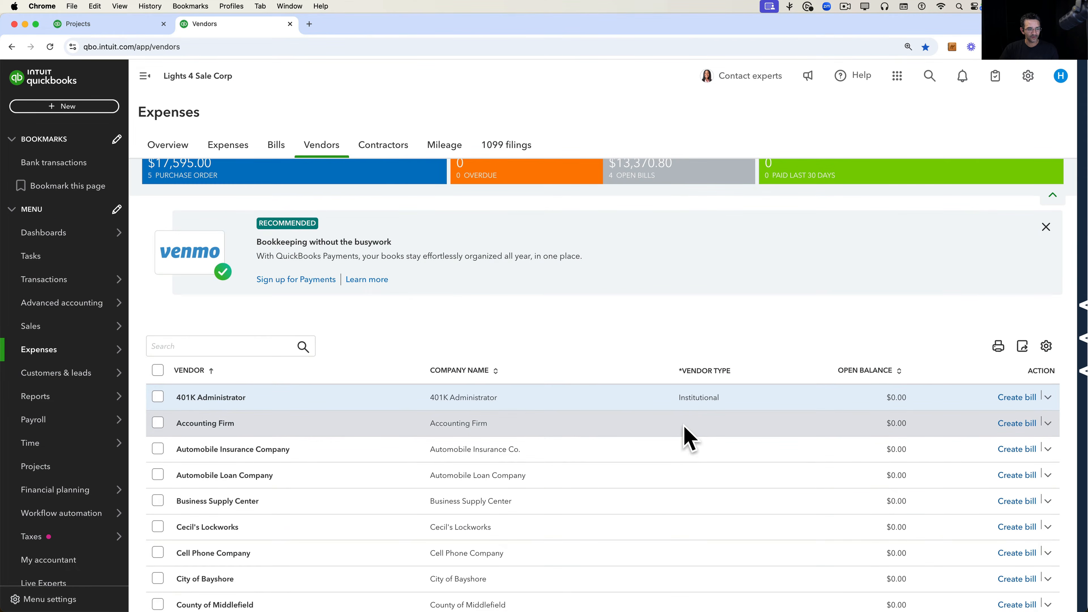
key(alt+super+8)
key(alt+super+8)
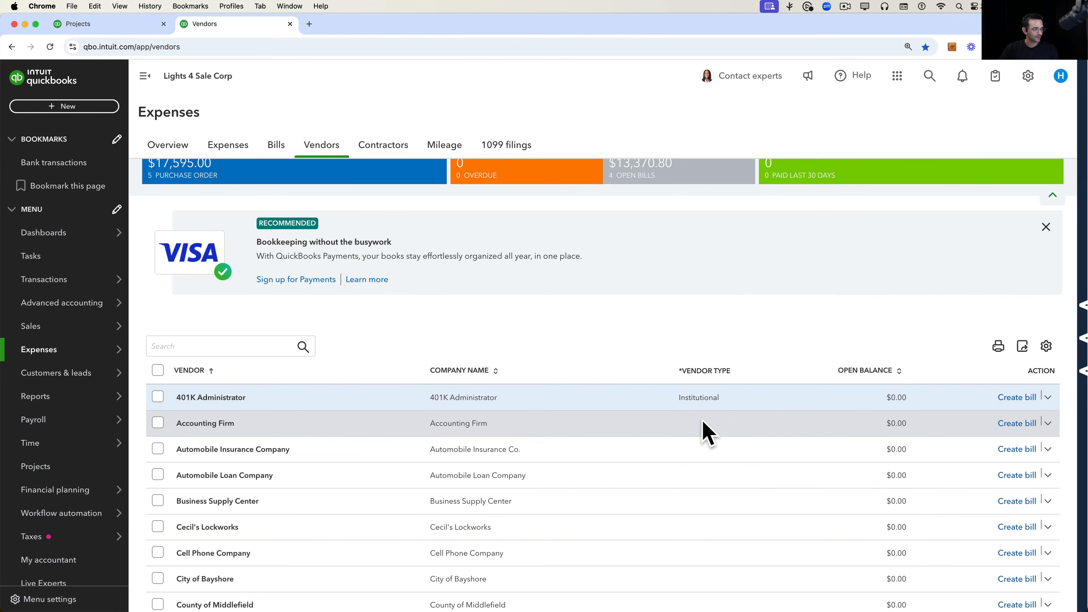
click(210, 424)
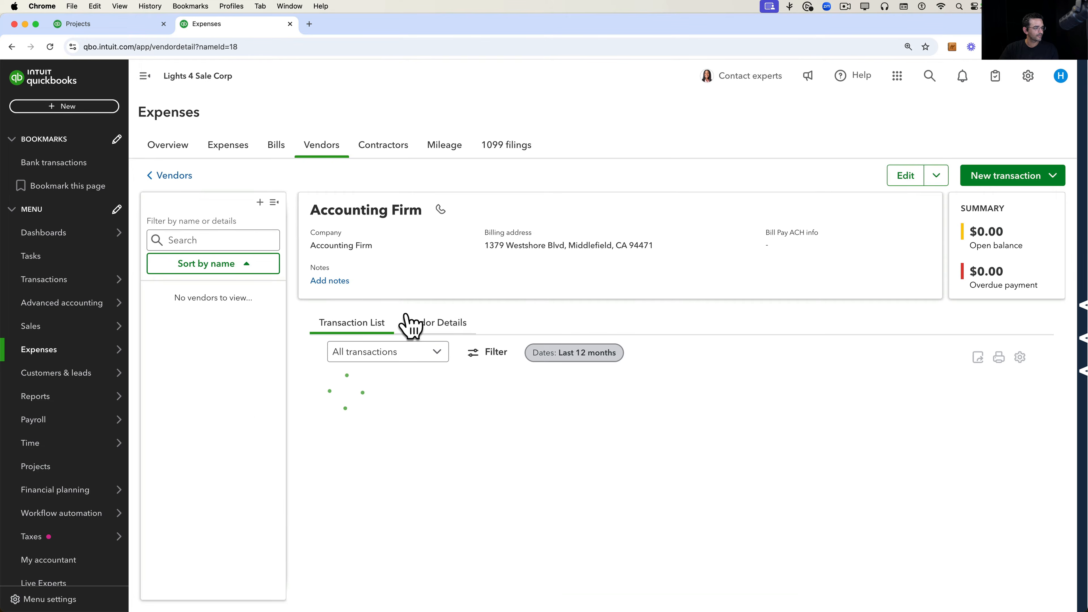
click(903, 176)
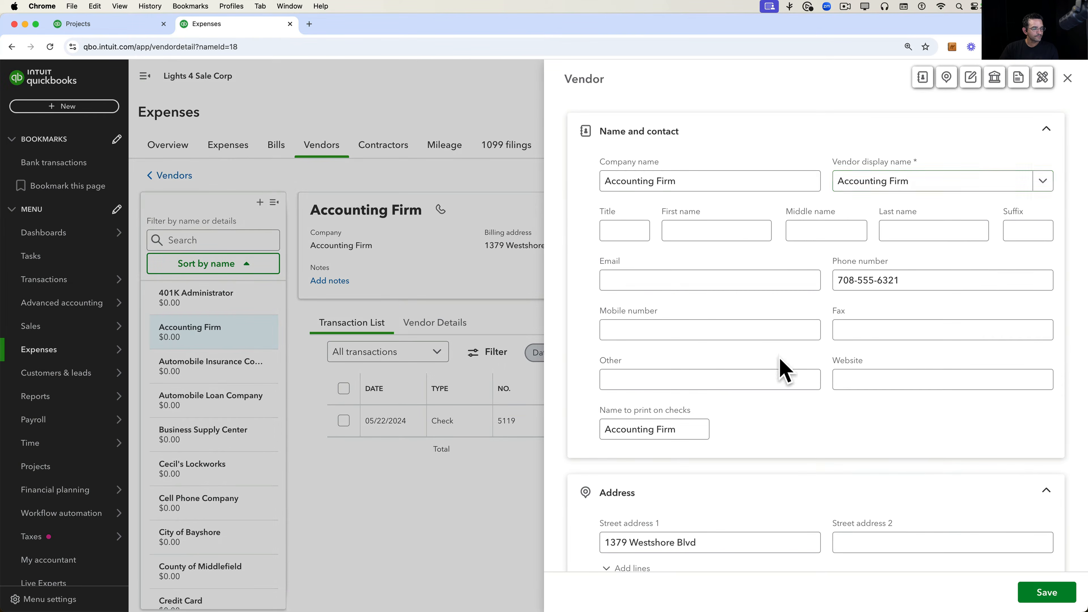
Set Accounting Firm's *Vendor Type custom field to Local and save the vendor.
scroll(780, 360, down, 15)
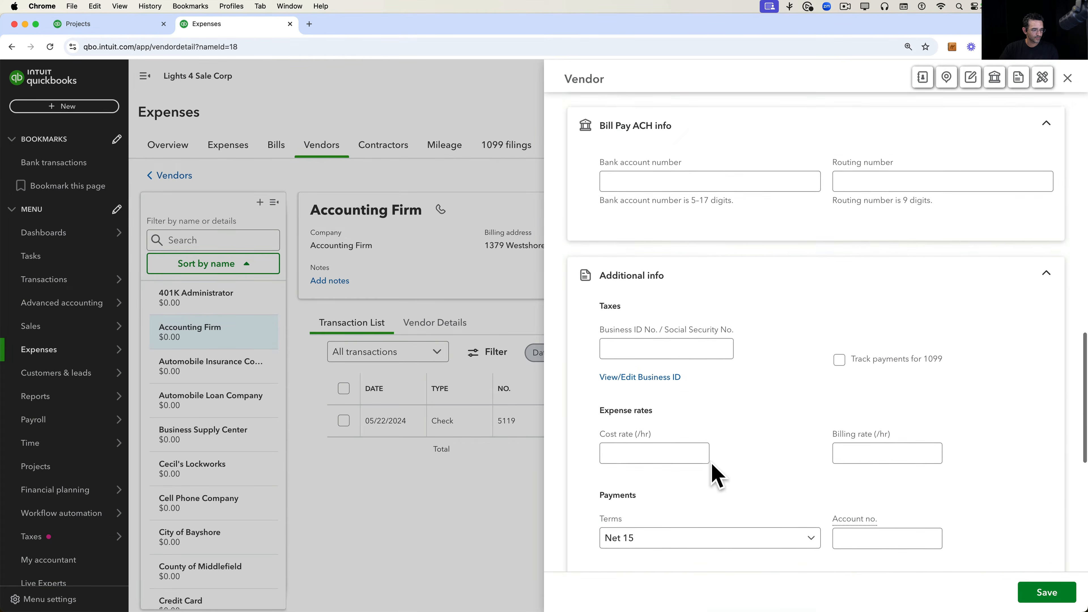
scroll(715, 475, down, 8)
click(677, 492)
scroll(676, 492, down, 2)
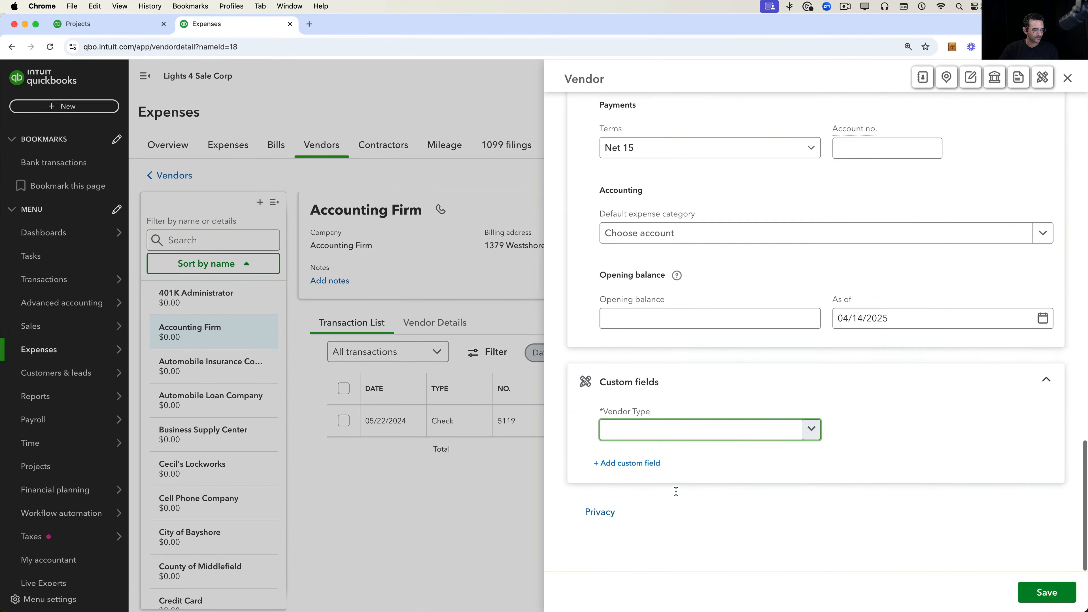
click(809, 429)
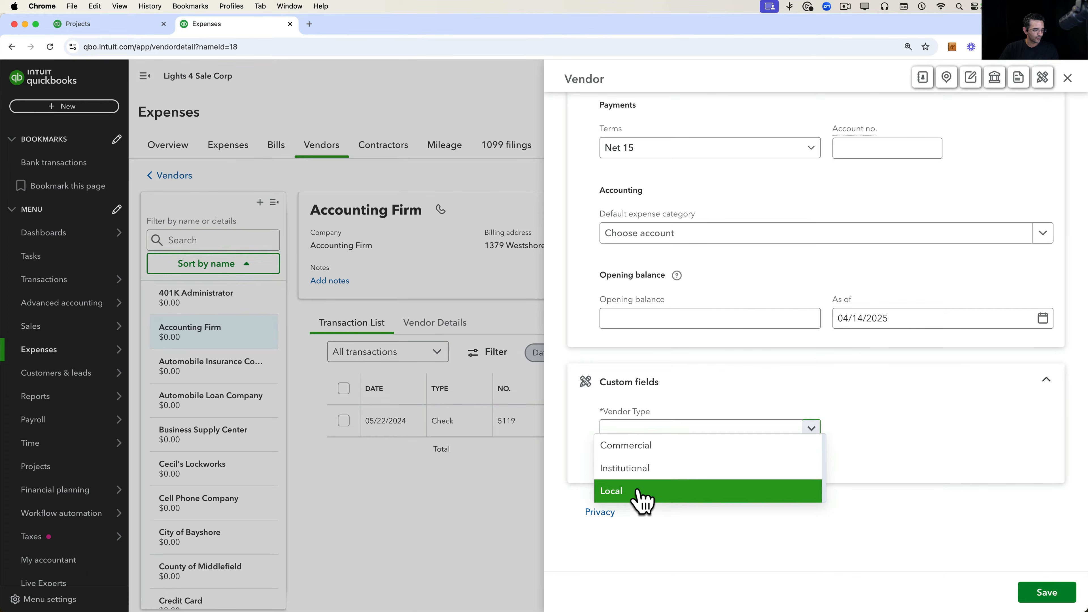
click(641, 497)
click(1058, 599)
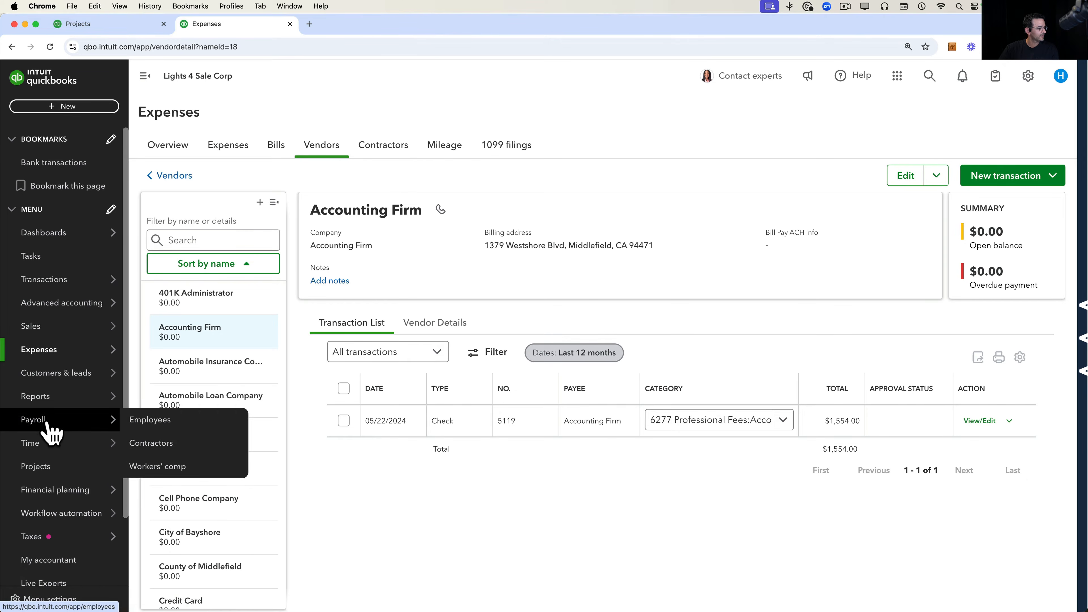
Search the standard reports for "vendor" and open the Vendor Contact List report.
click(43, 397)
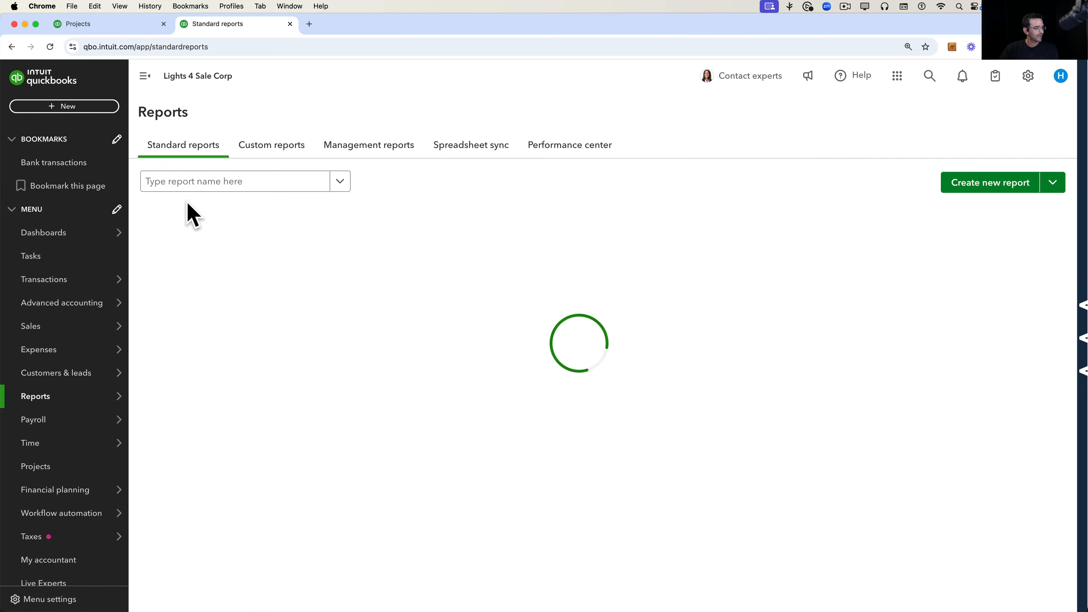
click(182, 179)
text(ve)
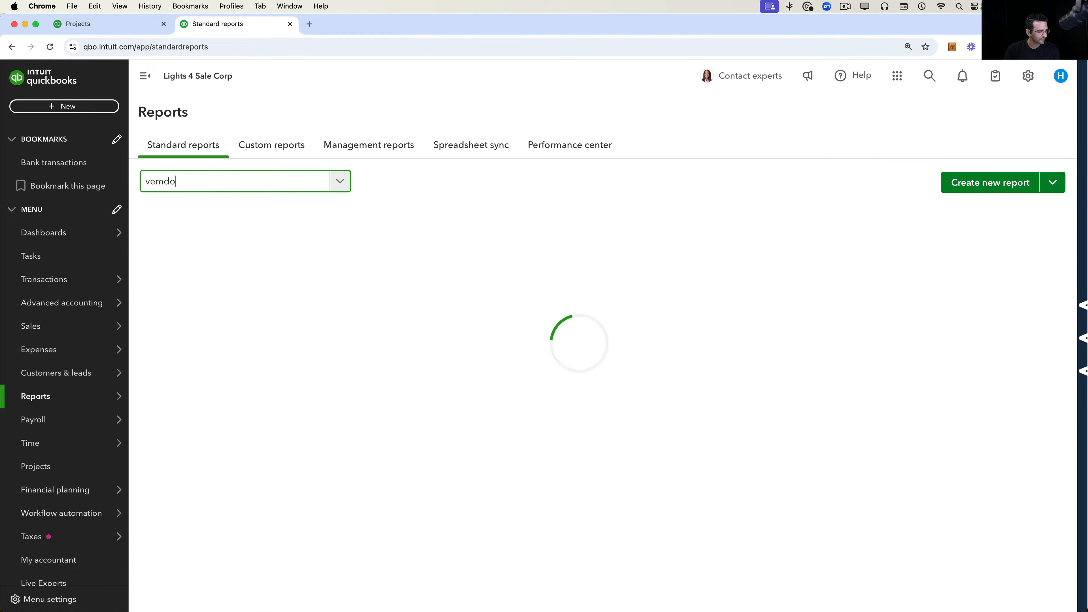
text(ndor)
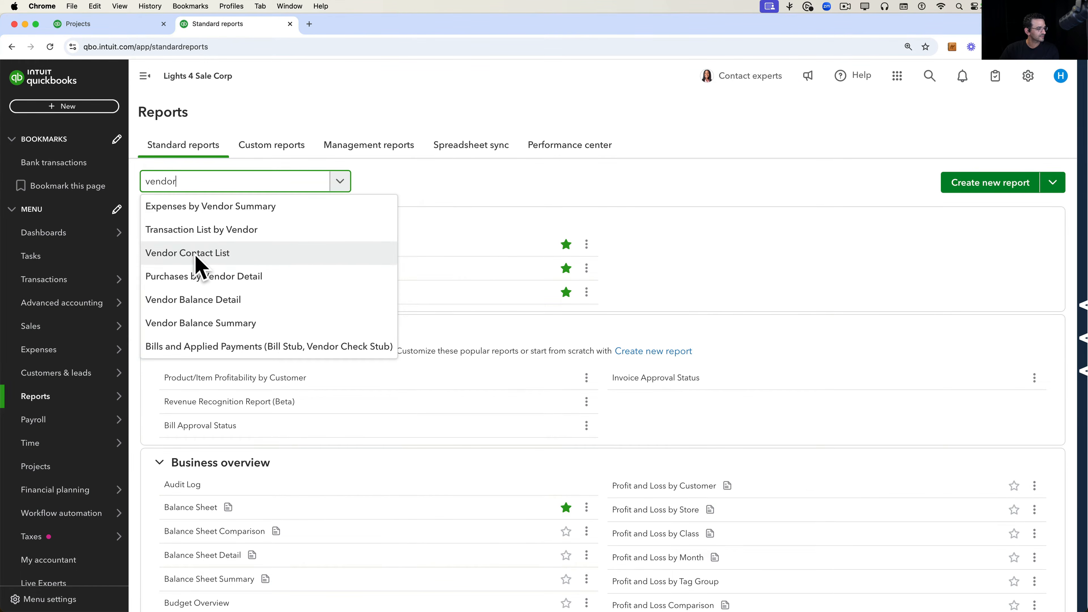
click(196, 257)
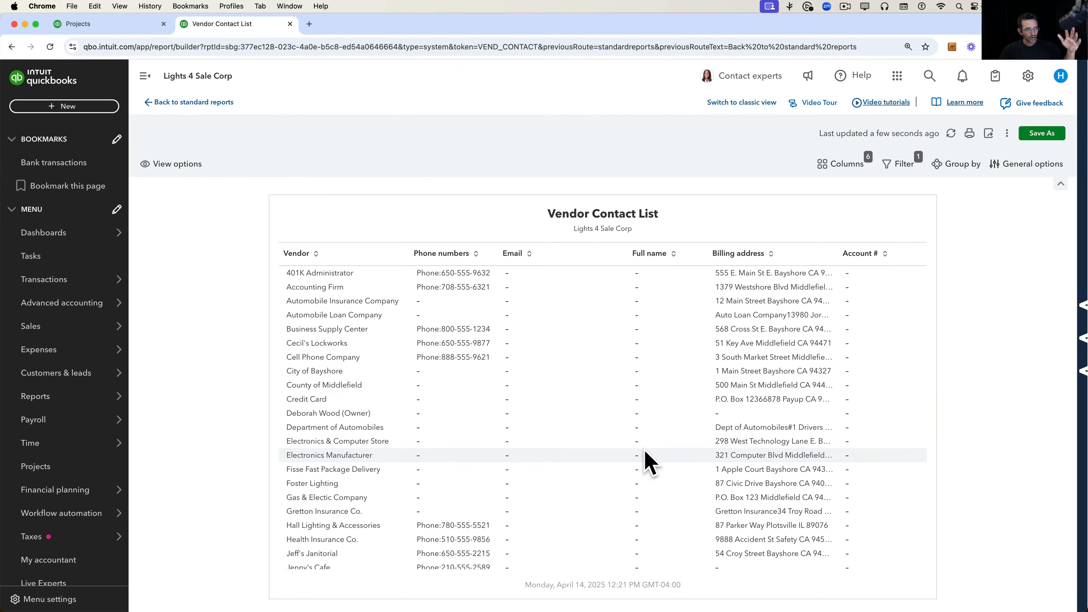
Find the *Vendor Type custom field among the available vendor columns and add it to the Vendor Contact List report.
click(842, 164)
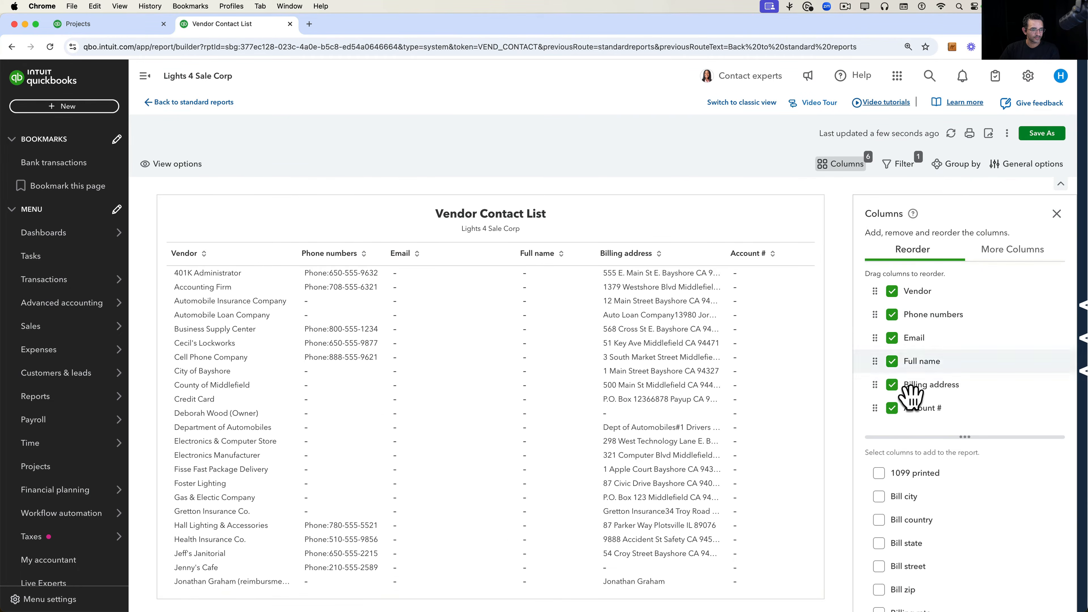
scroll(945, 484, down, 10)
scroll(950, 488, down, 3)
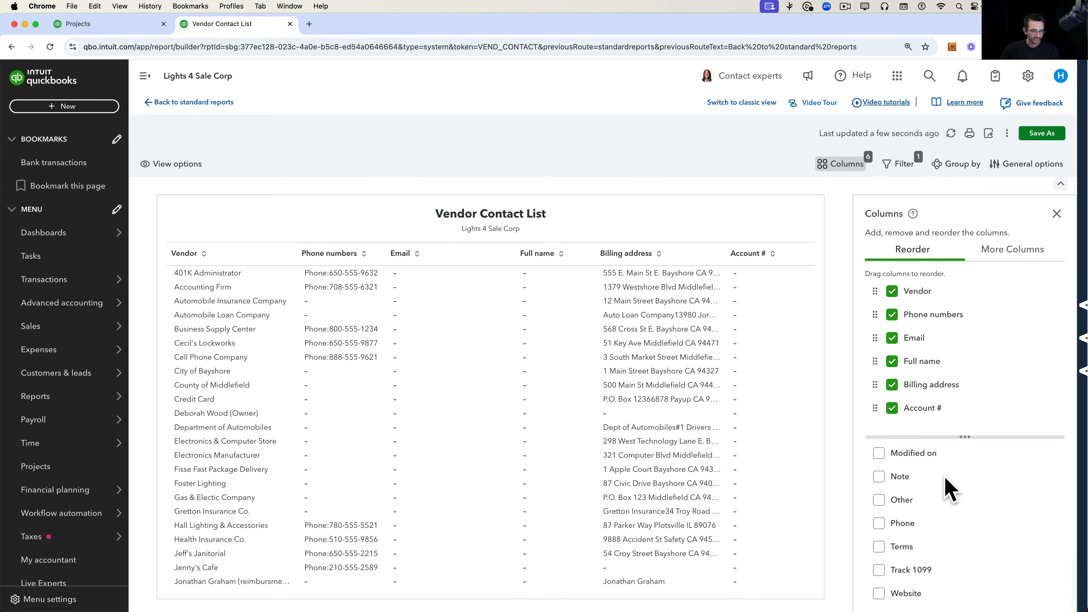
scroll(951, 489, up, 12)
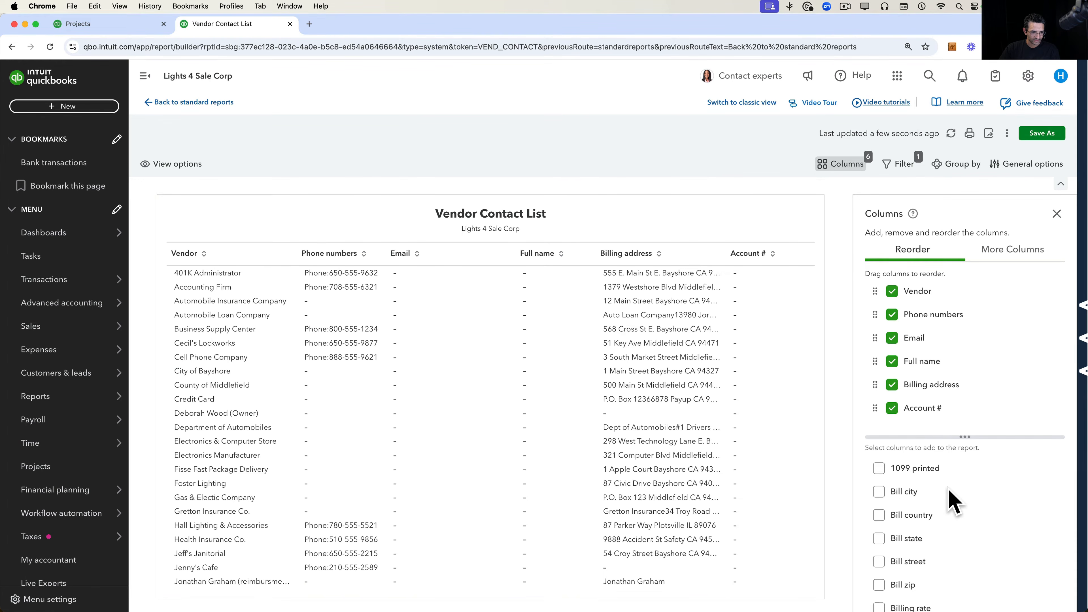
scroll(953, 503, down, 10)
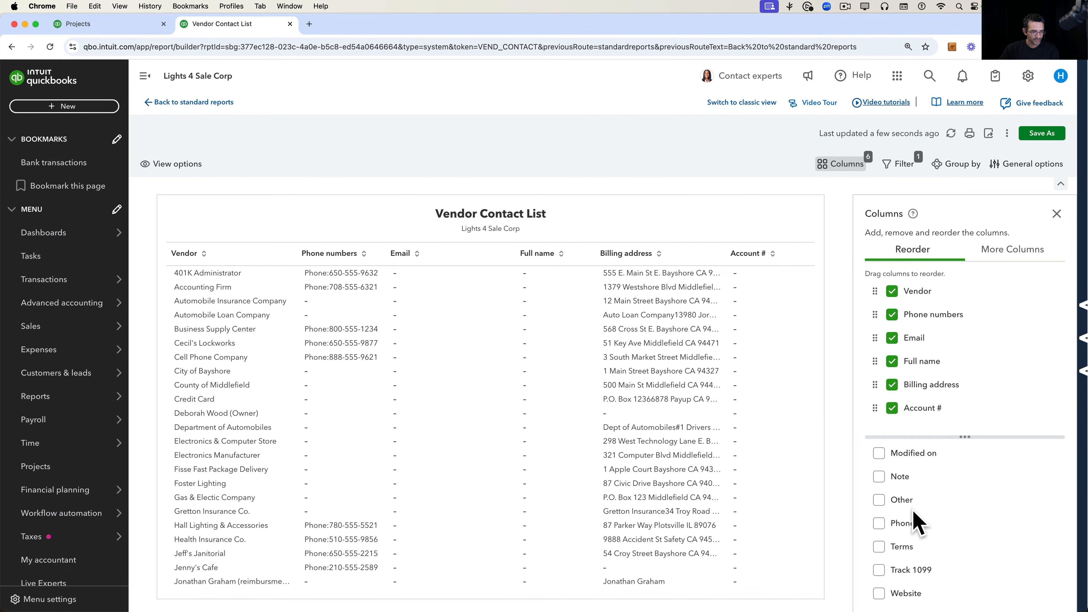
click(1006, 255)
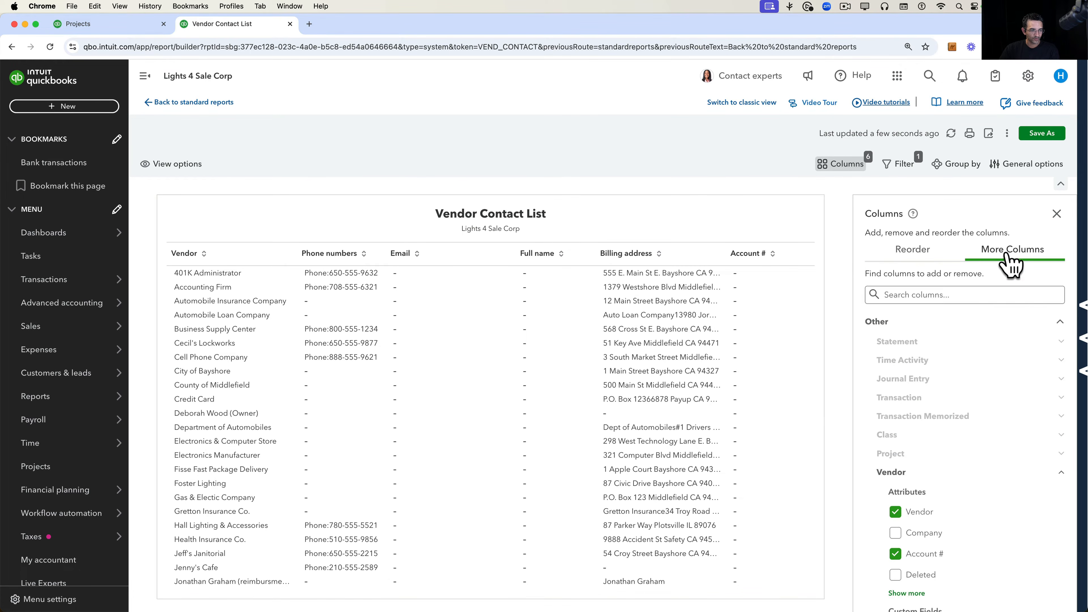
click(913, 296)
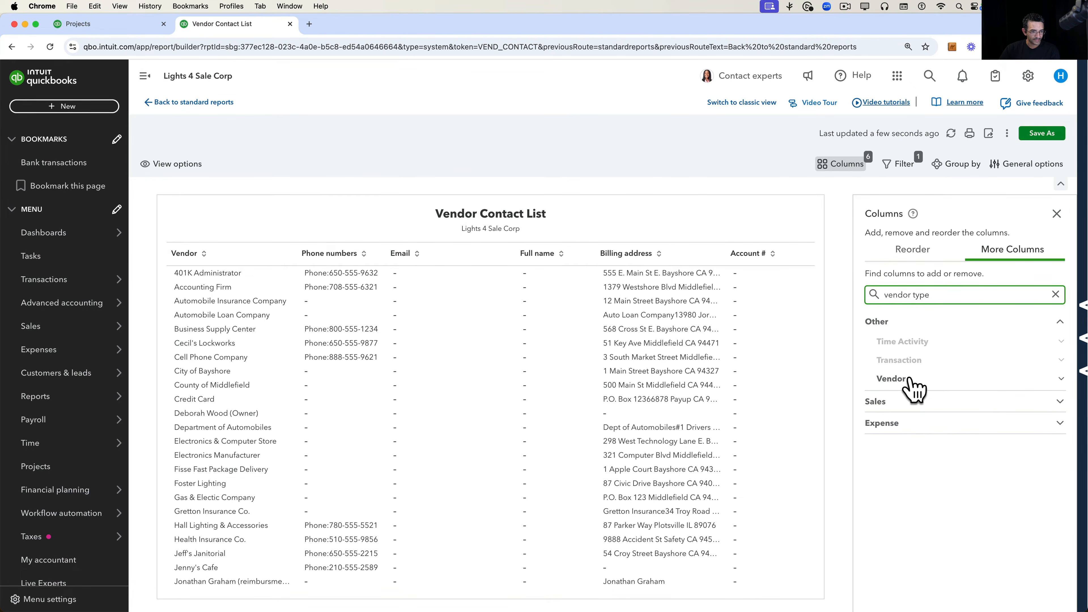
click(909, 379)
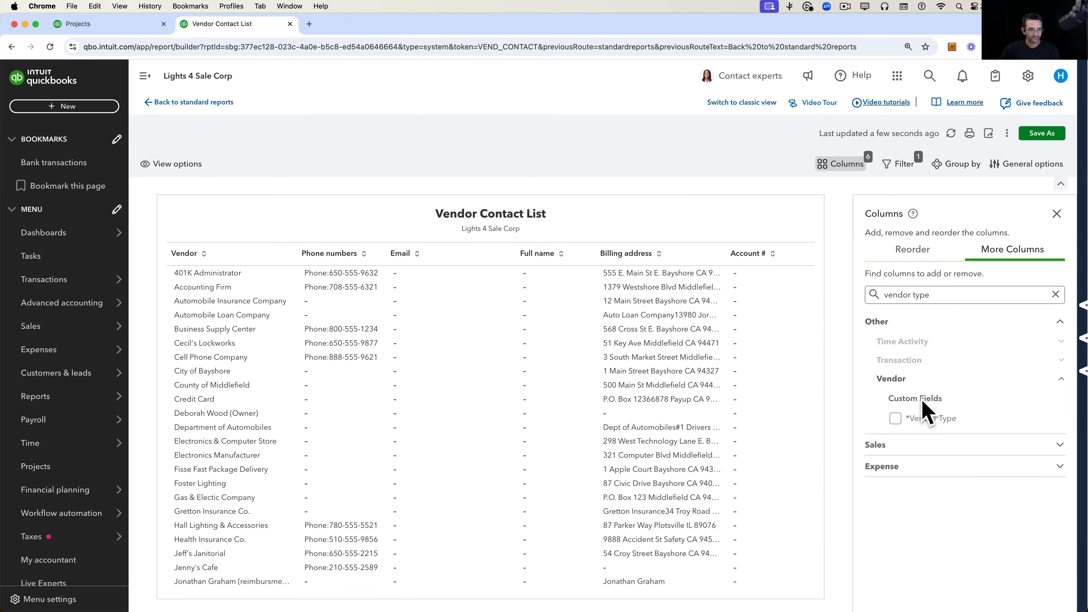
click(895, 419)
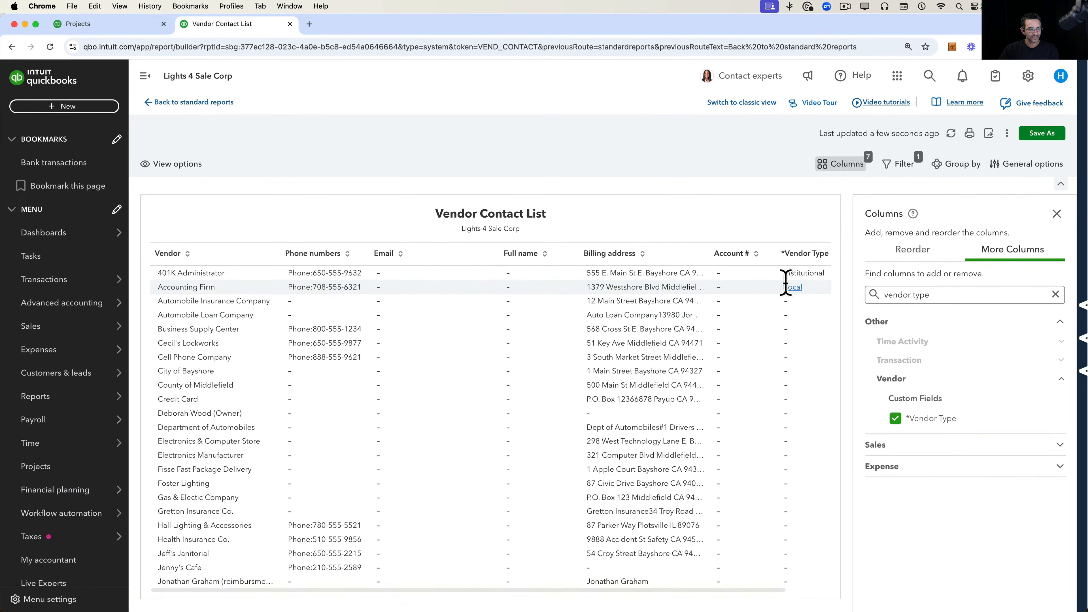
Remove the Phone numbers, Email, Full name, Billing address and Account # columns, and save the report as "Vendor Contact List with Custom Field".
click(912, 250)
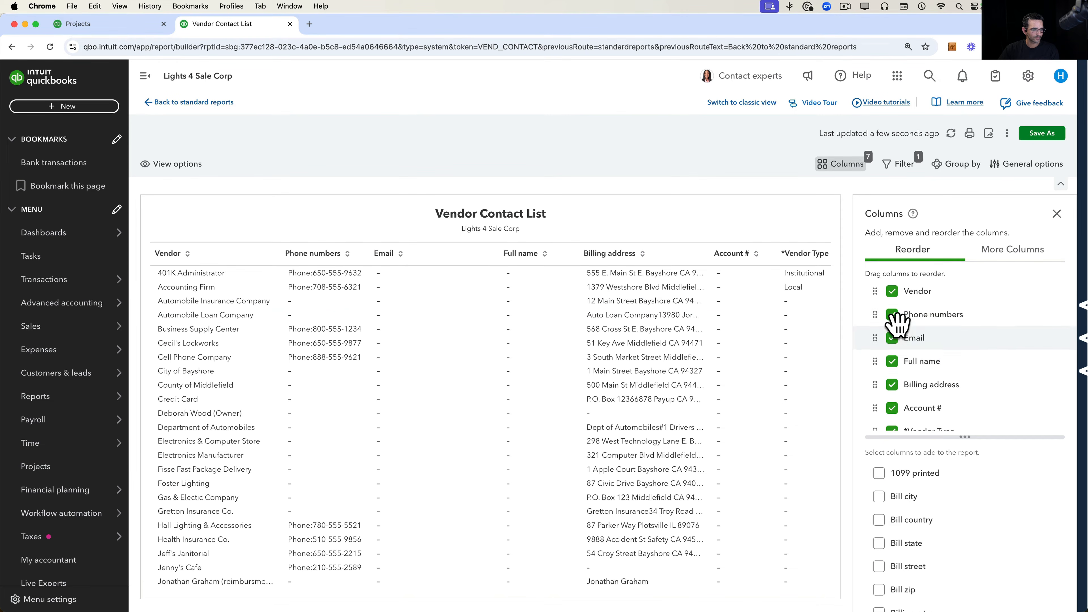
click(893, 314)
click(894, 316)
click(892, 315)
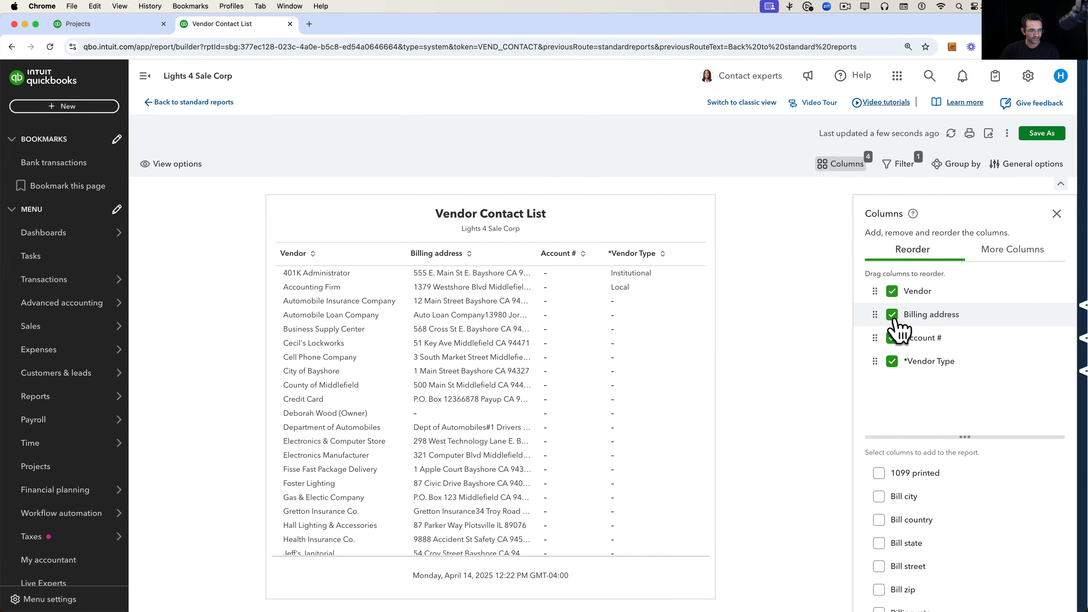
click(892, 315)
click(892, 315)
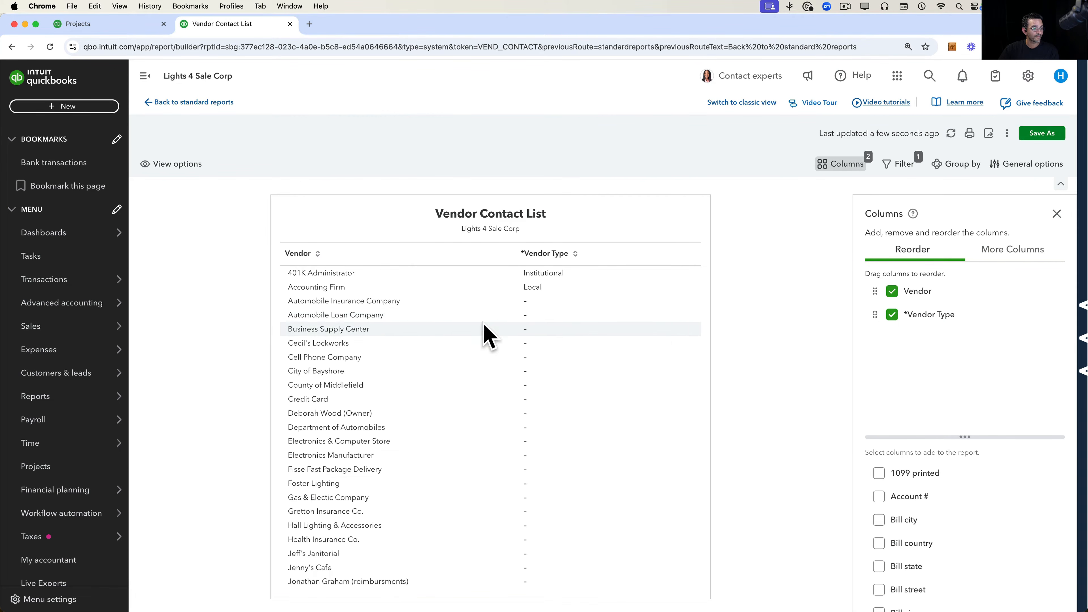
click(1041, 133)
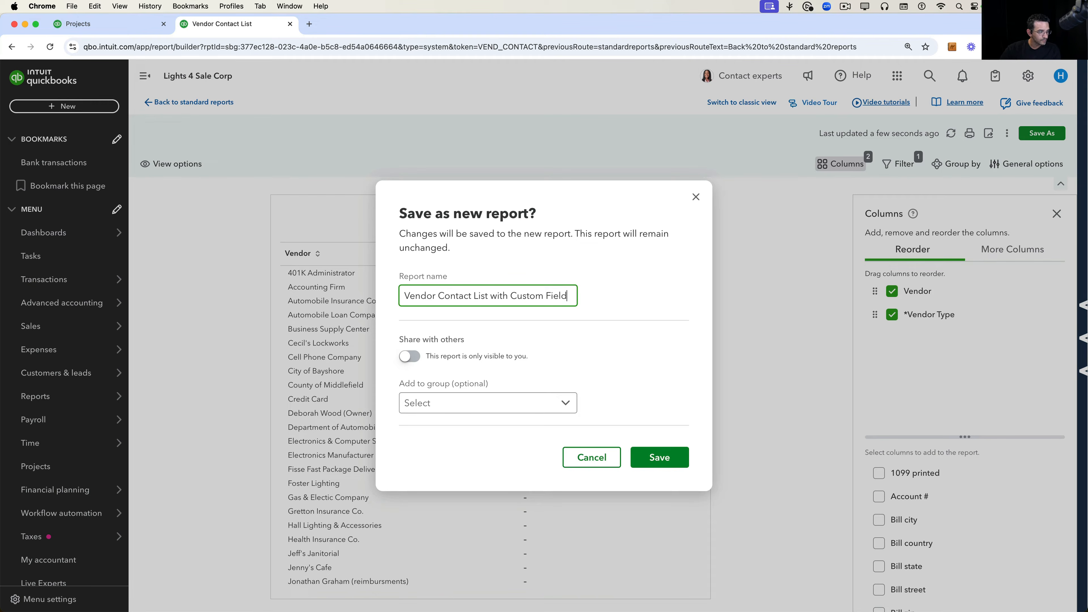
click(659, 457)
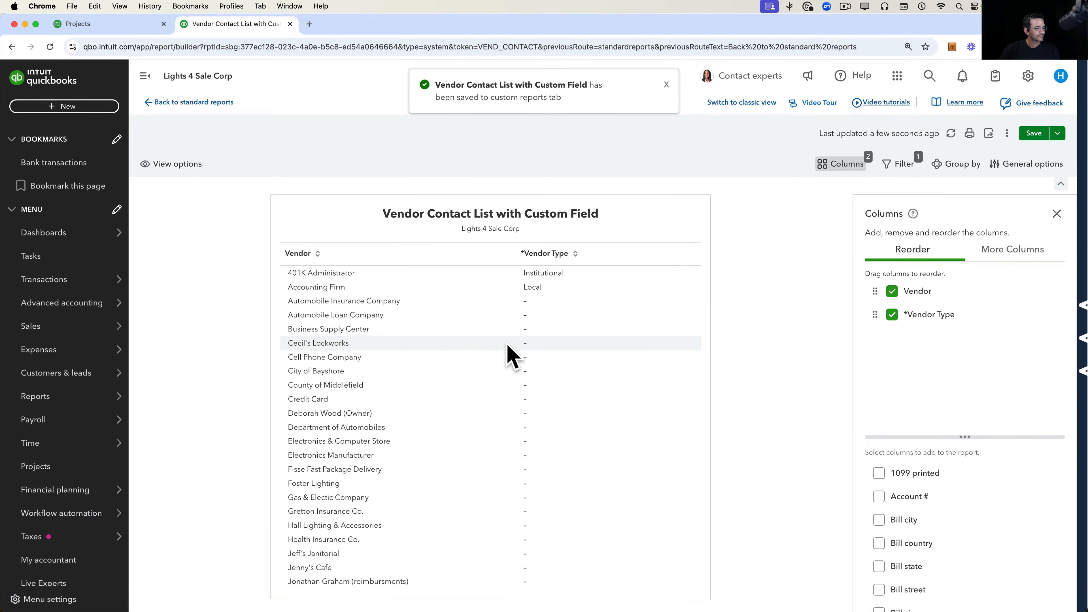
Open Automobile Insurance Company from the report, set its *Vendor Type custom field to Commercial and save the vendor.
click(378, 315)
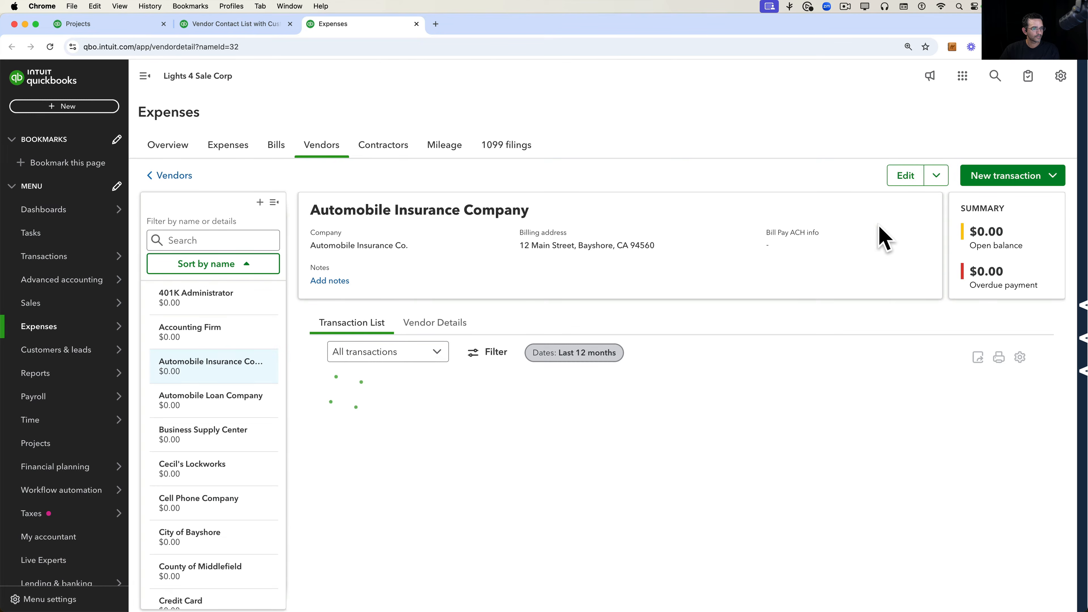
click(904, 176)
scroll(651, 566, down, 10)
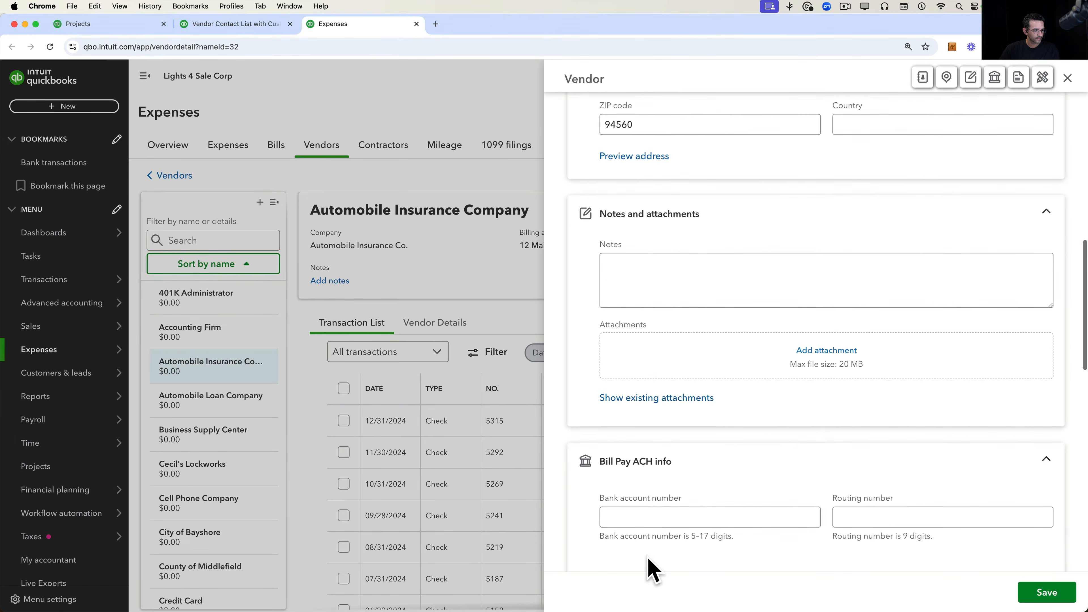
scroll(657, 499, down, 10)
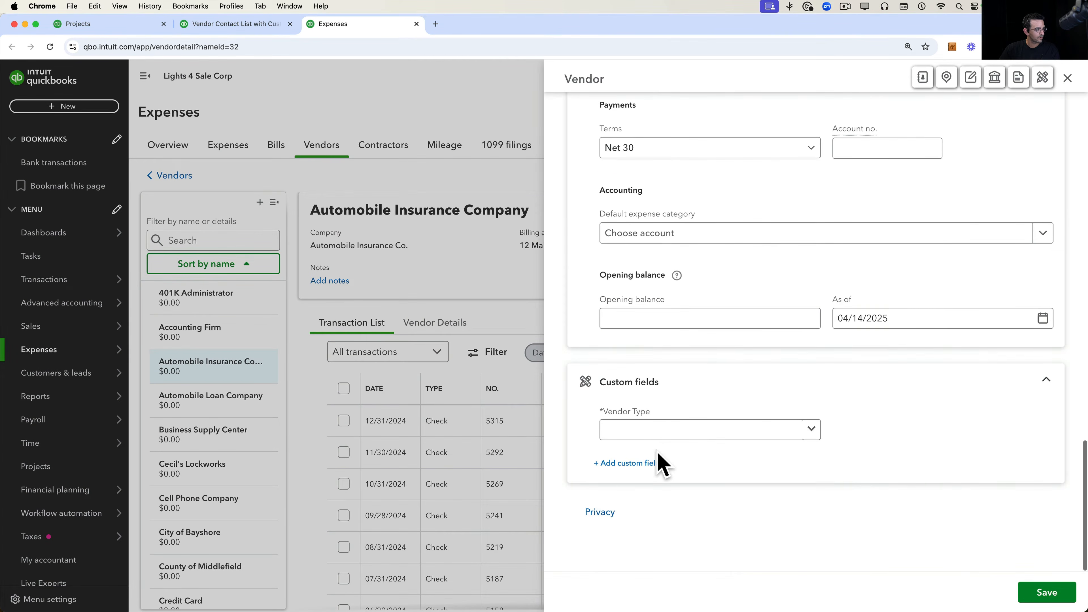
click(653, 426)
click(811, 429)
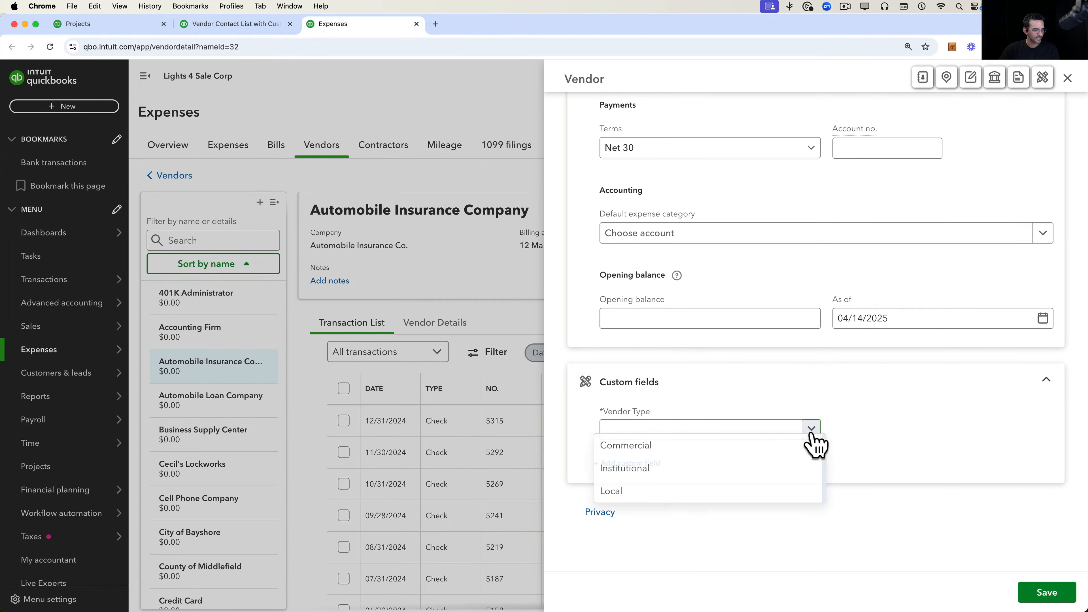
click(634, 444)
click(1061, 605)
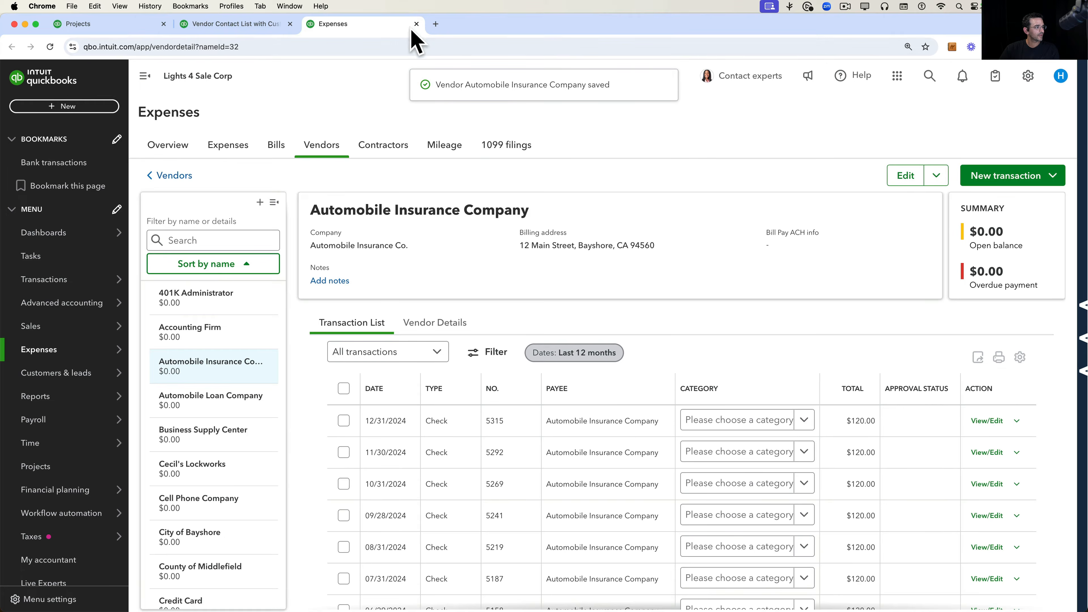
Close the vendor page and refresh the Vendor Contact List with Custom Field report to review its vendor types.
click(416, 25)
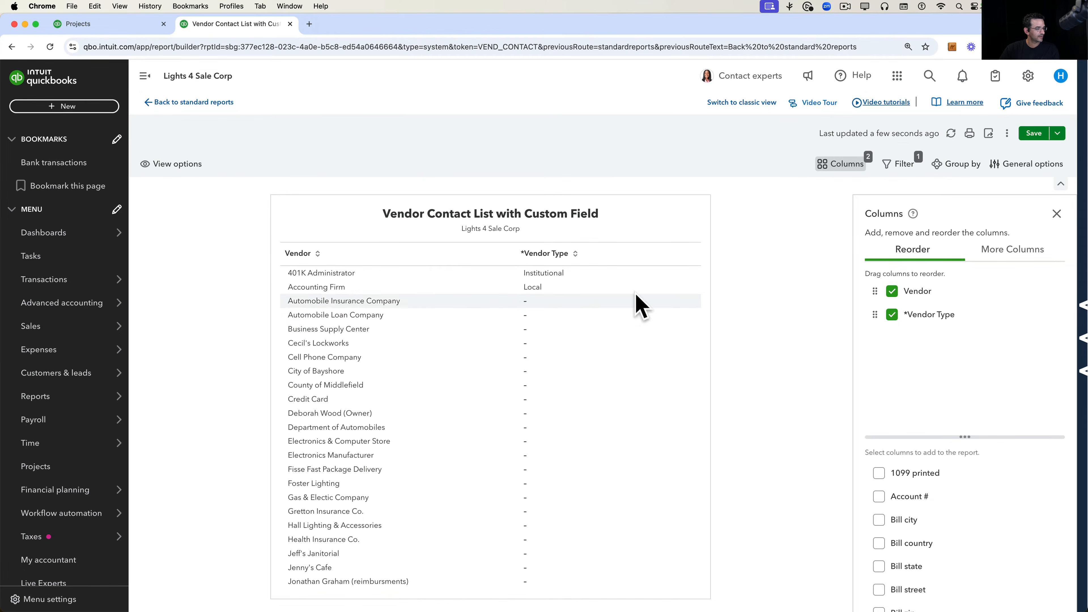
click(951, 133)
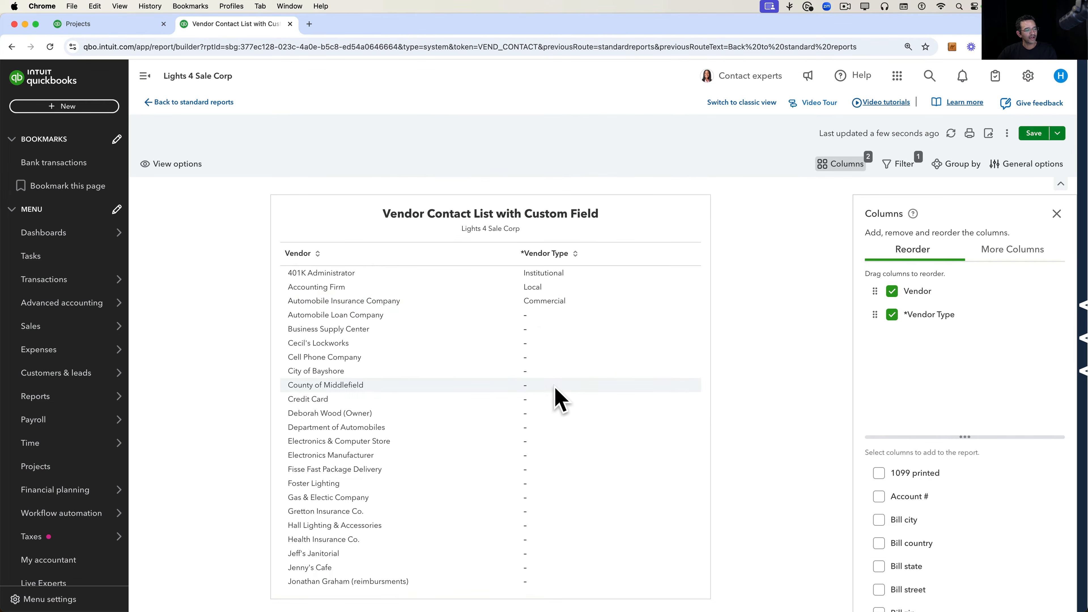
scroll(555, 401, down, 10)
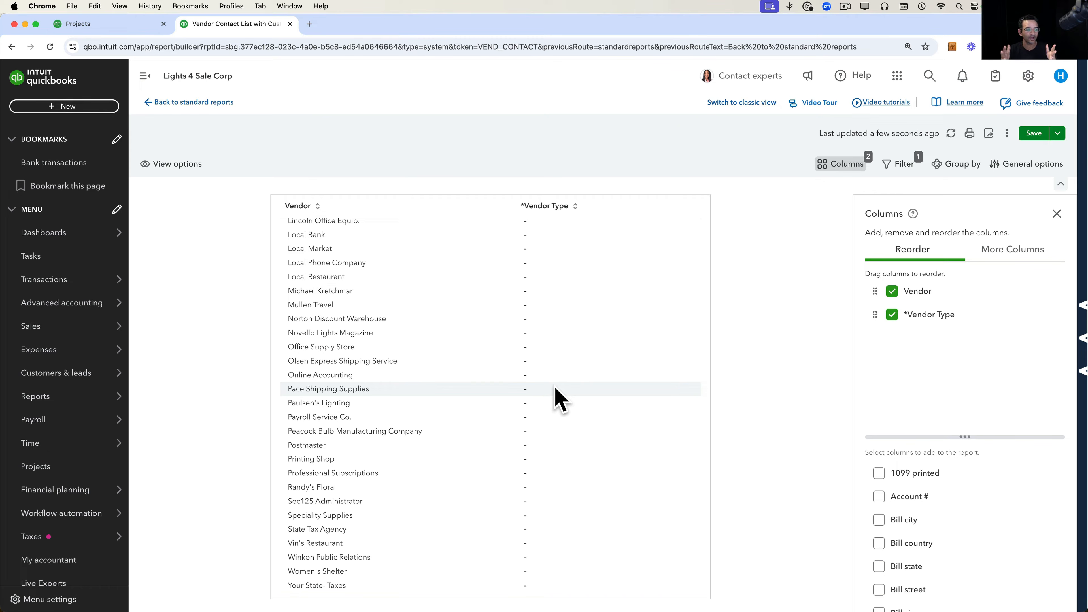
scroll(527, 373, up, 10)
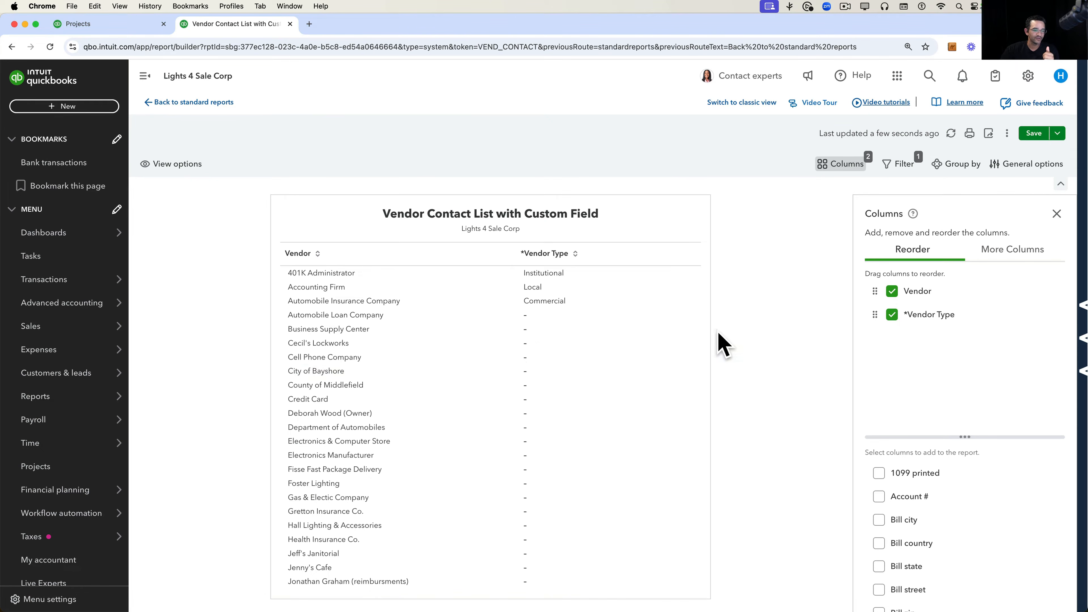
click(1081, 319)
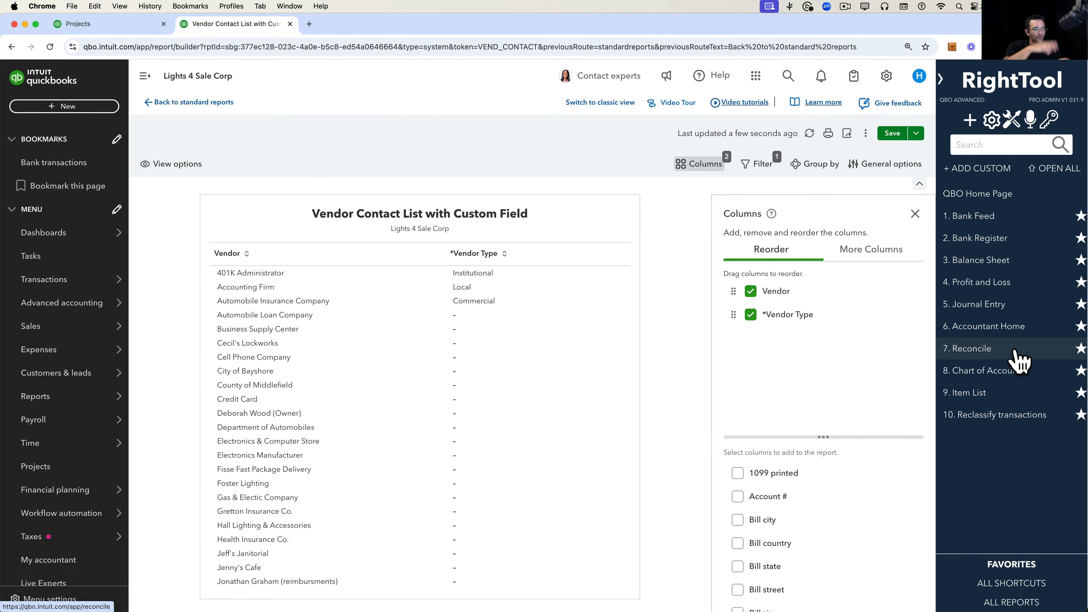
click(941, 79)
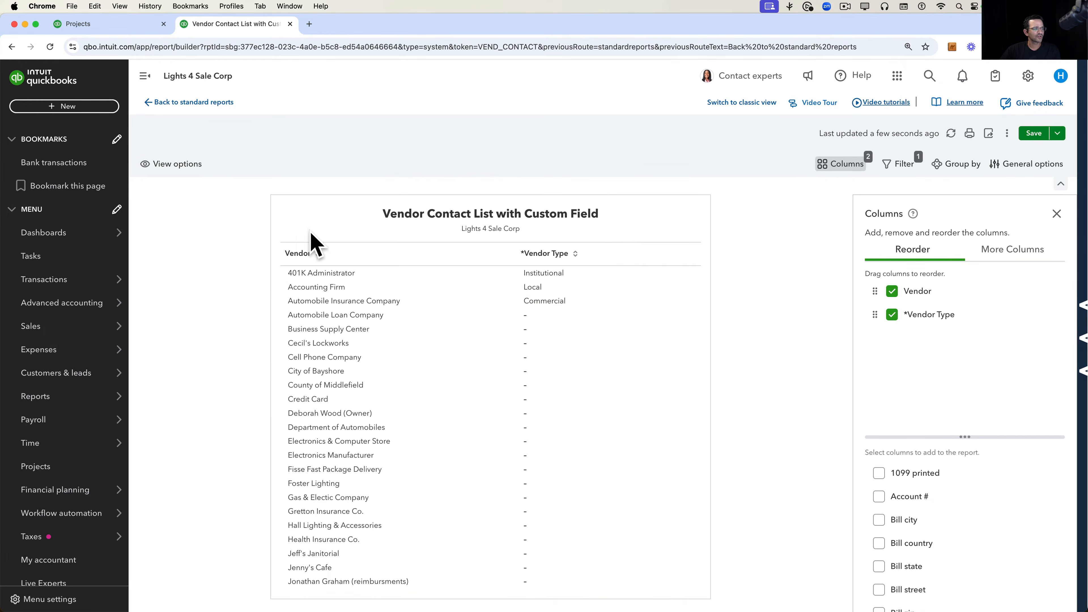
Return to the standard reports, search for "vendor" and open the Transaction List by Vendor report.
click(180, 103)
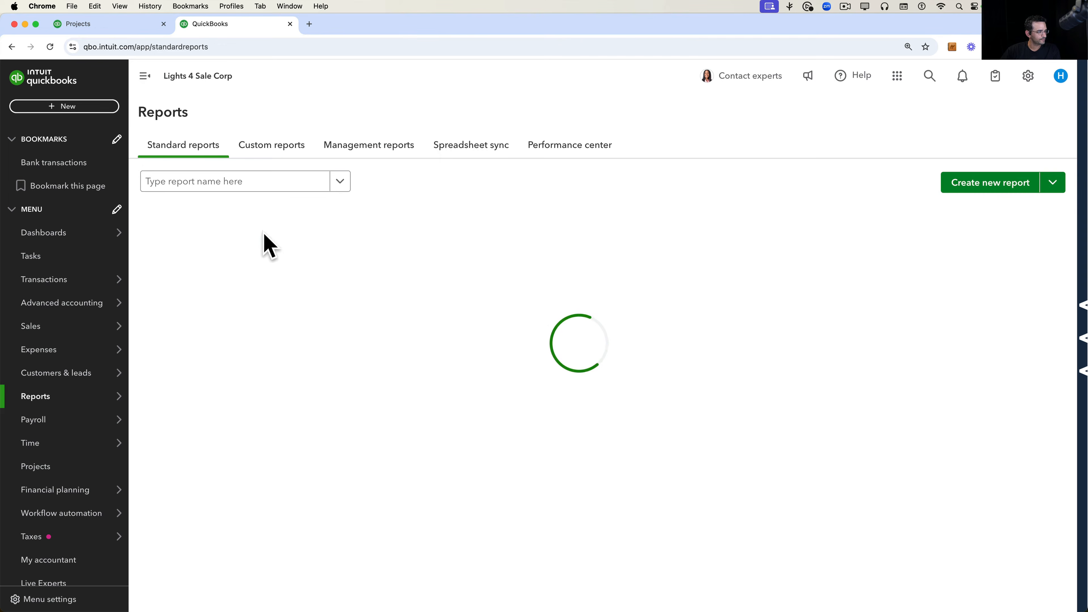
click(186, 182)
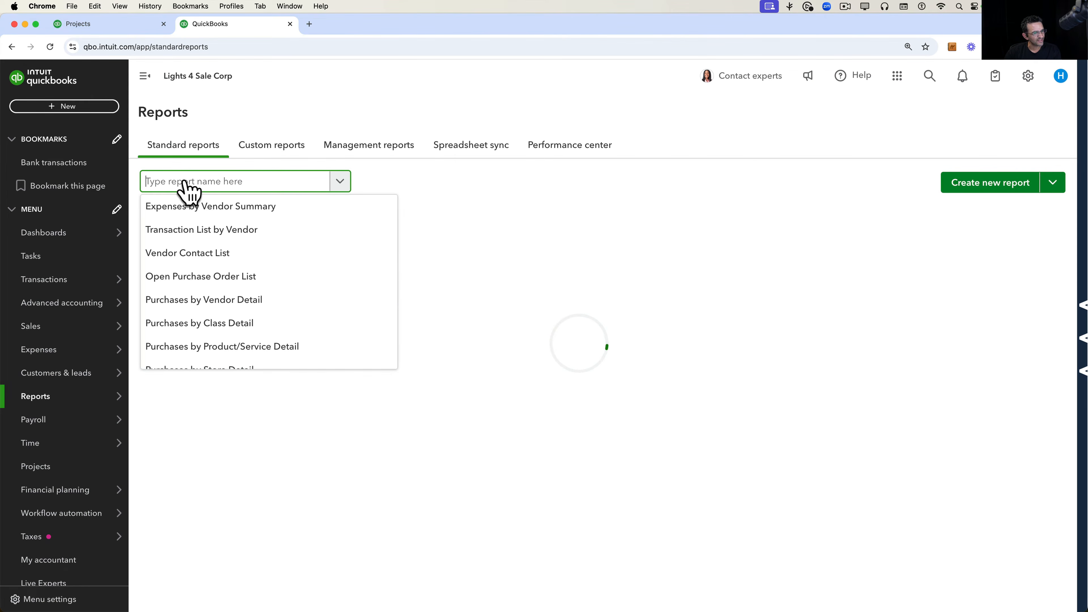
text(vendor)
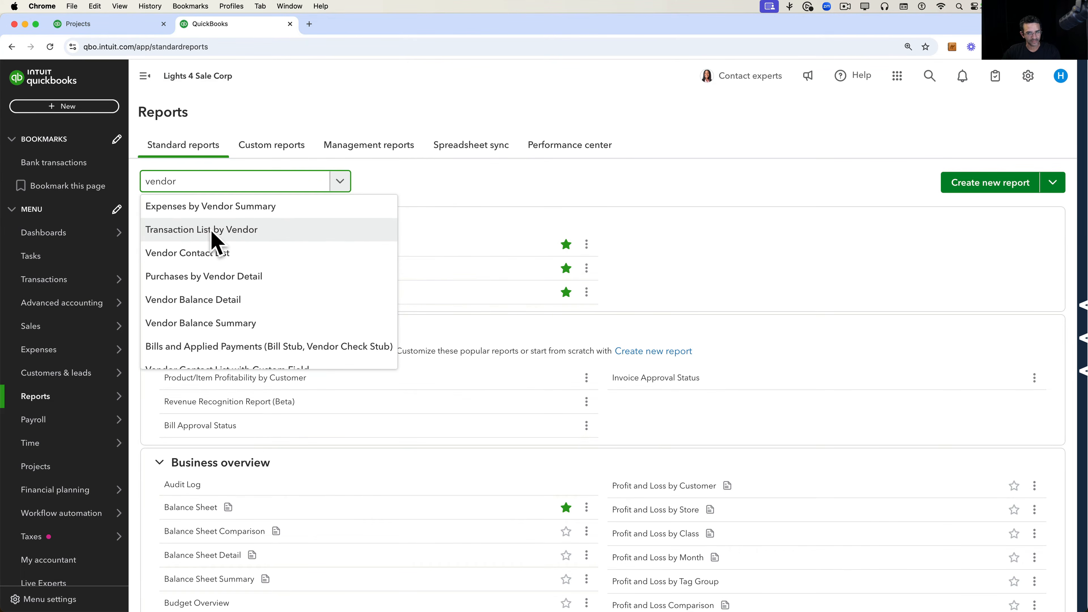
click(212, 232)
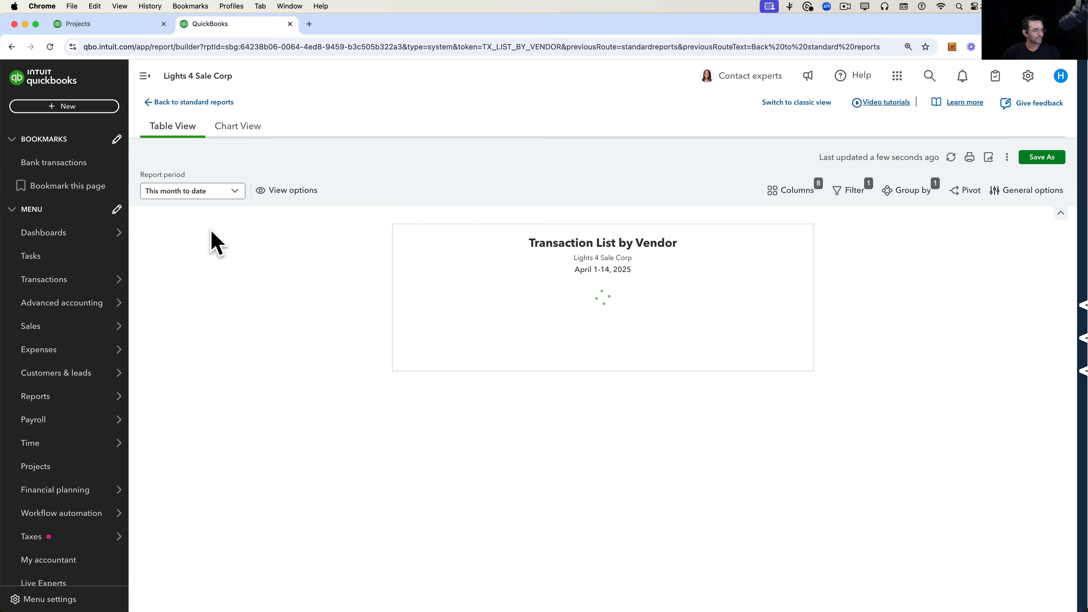
Set the Transaction List by Vendor report period to All Dates and look through the listed transactions.
click(211, 197)
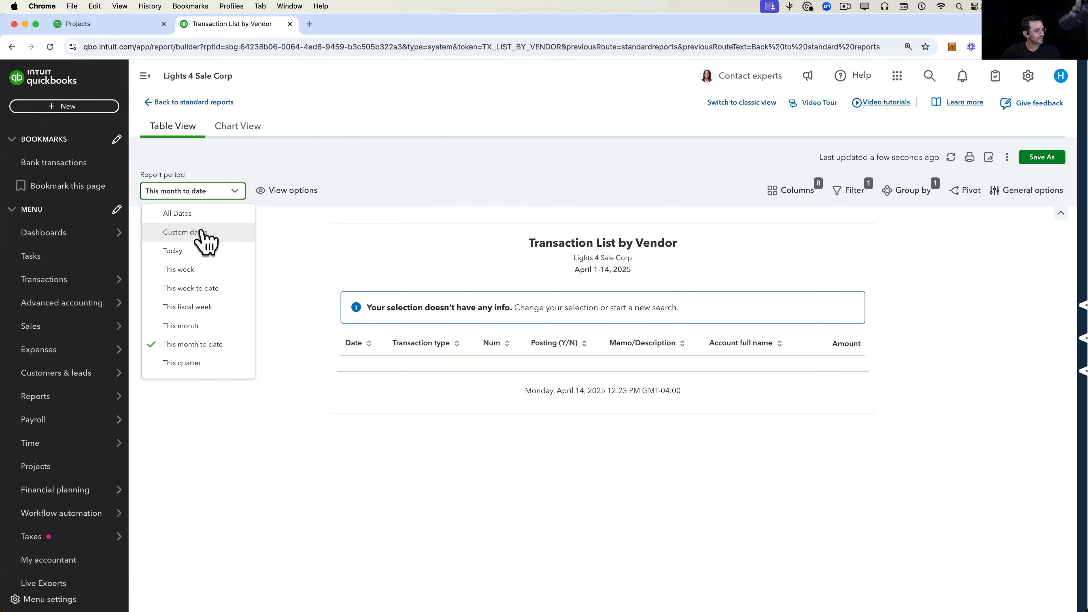
click(201, 213)
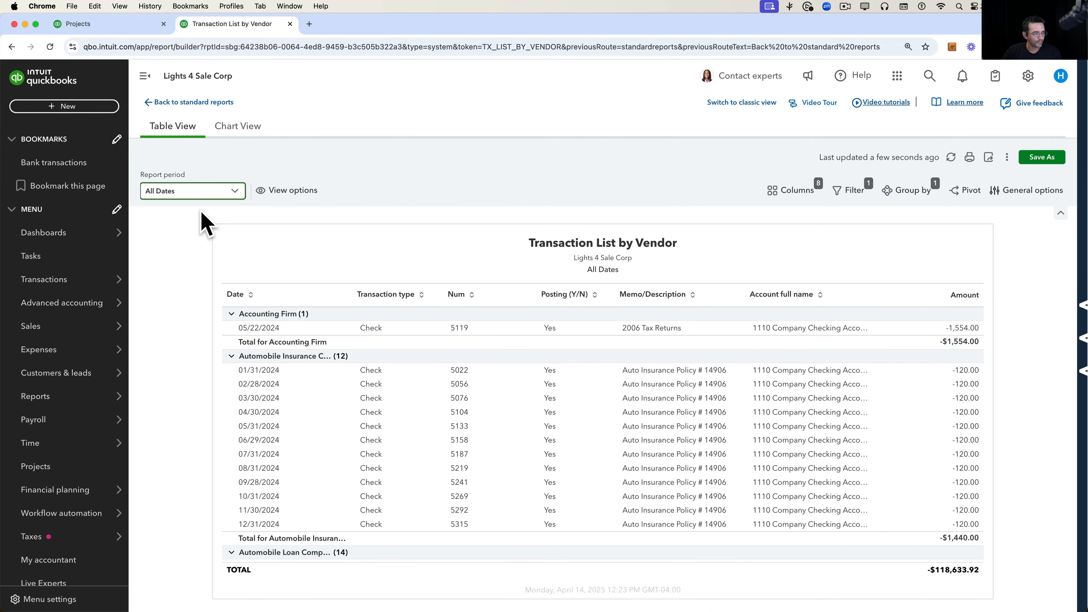
scroll(726, 557, down, 5)
scroll(726, 556, down, 3)
scroll(724, 591, up, 10)
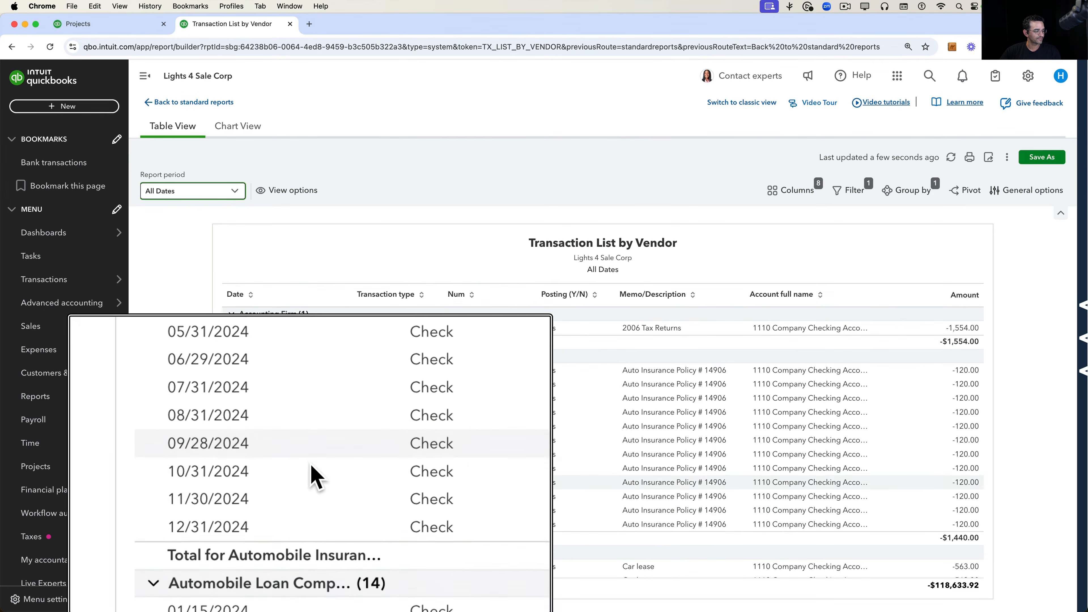
Filter the Transaction List by Vendor report to transactions whose *Vendor Type equals Commercial.
click(847, 192)
click(942, 300)
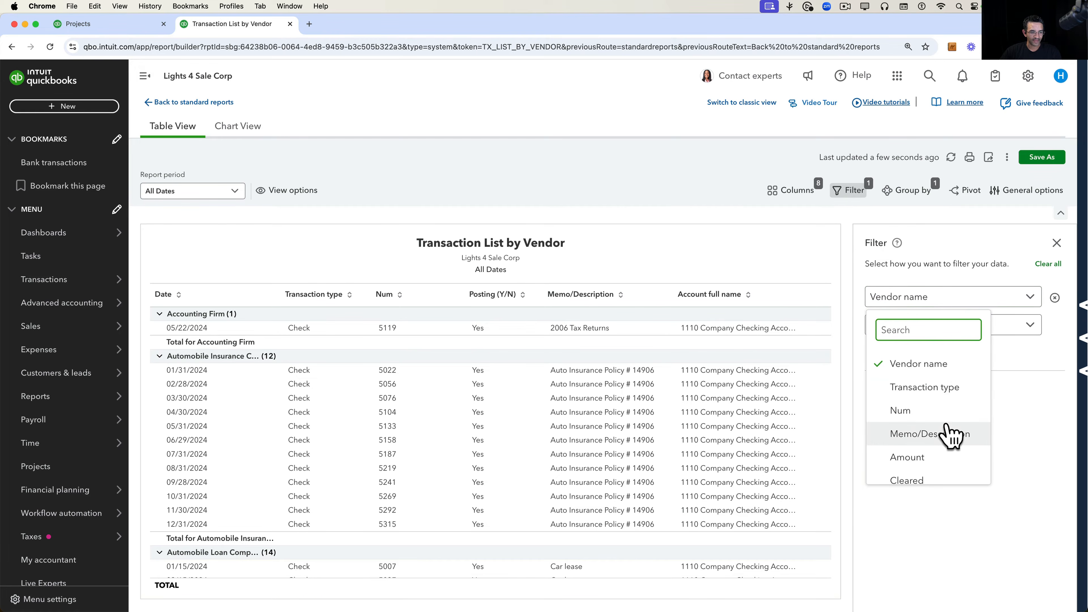
scroll(949, 435, down, 5)
scroll(950, 426, down, 5)
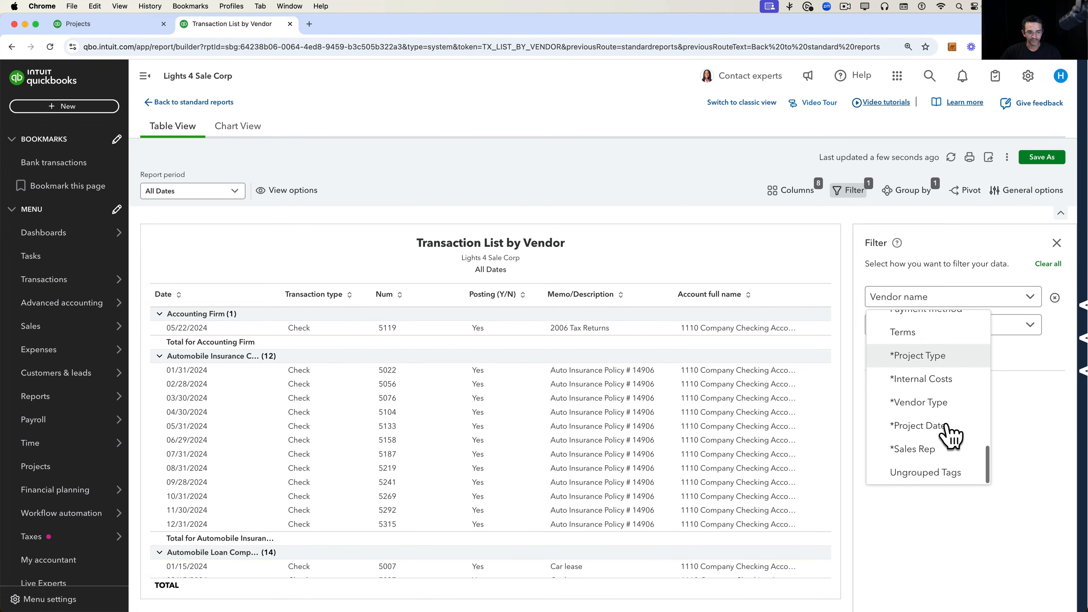
click(936, 405)
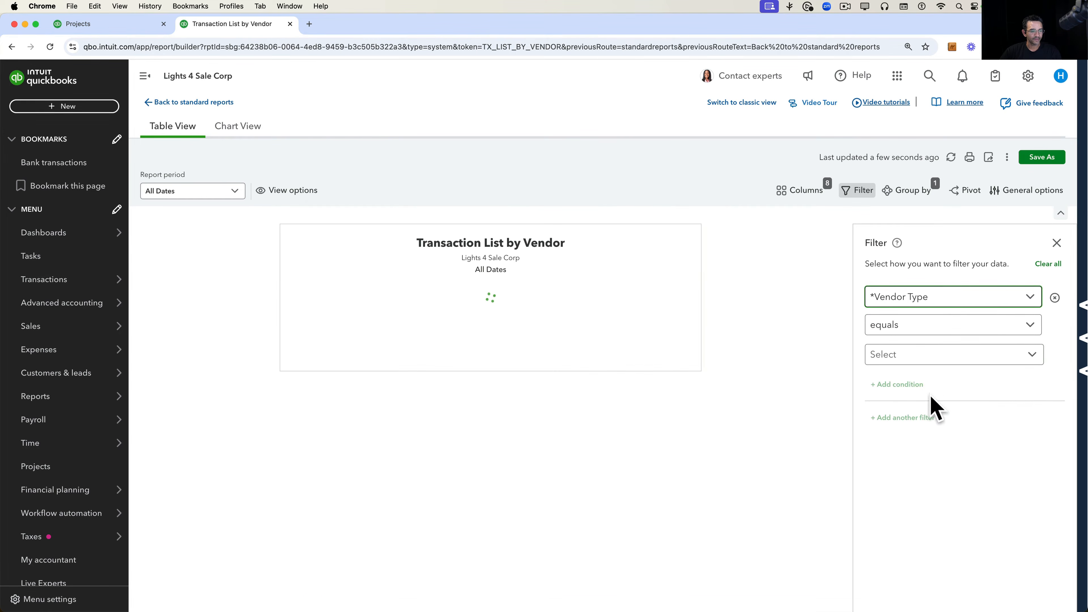
click(923, 356)
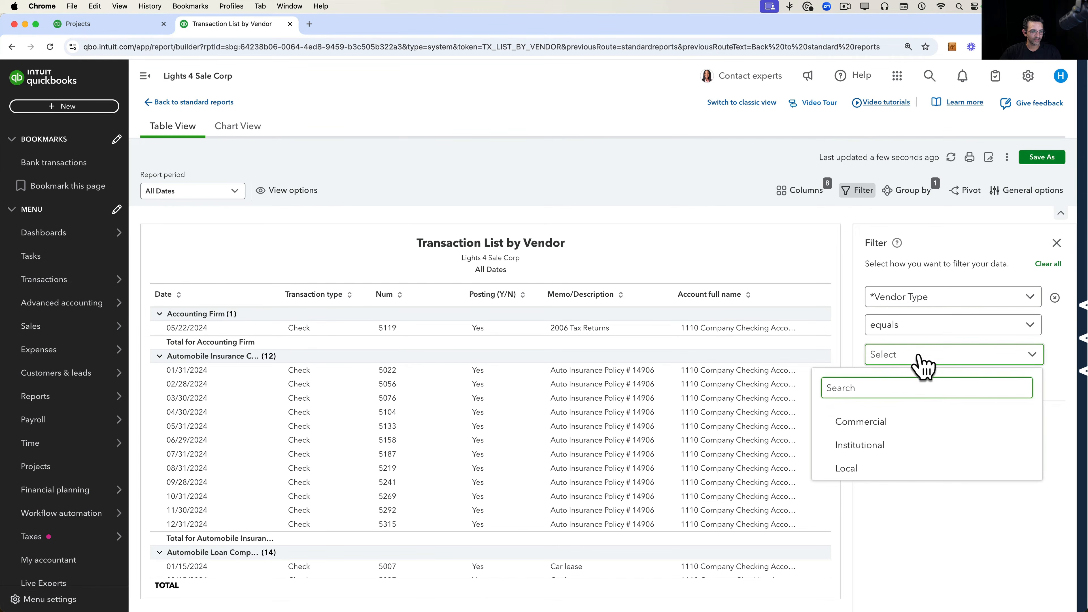
click(876, 423)
click(961, 524)
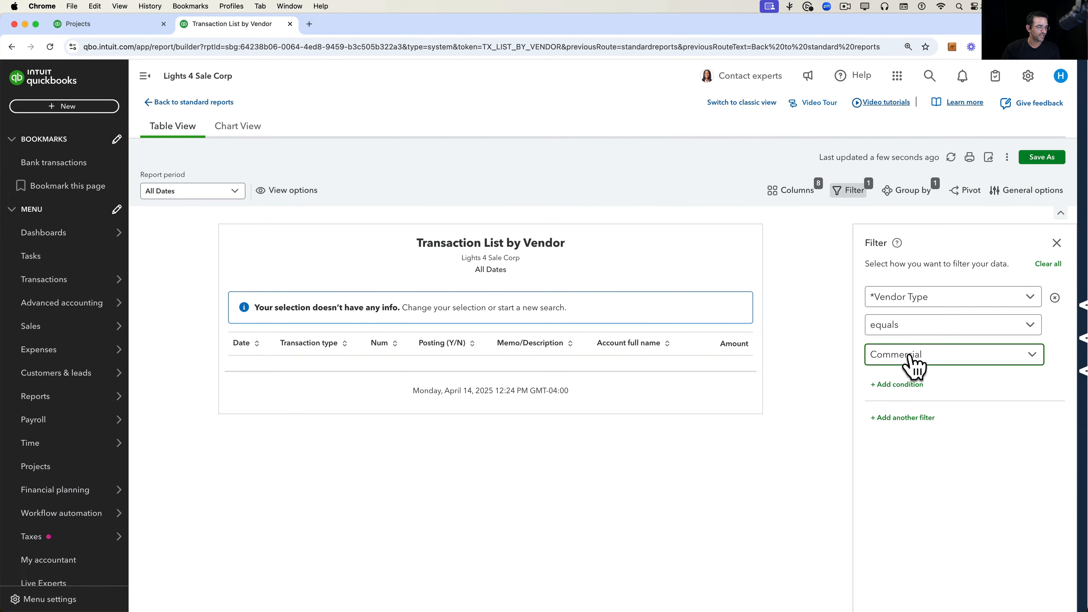
Switch to the Projects browser tab and create a new expense with Automobile Insurance Company as the payee.
click(106, 24)
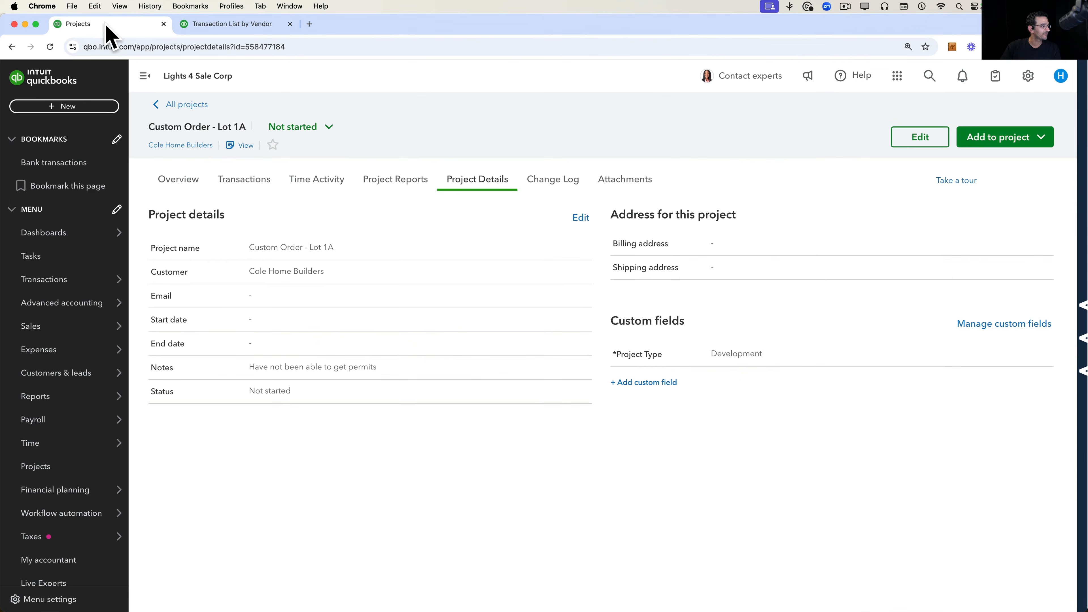
click(66, 107)
click(145, 171)
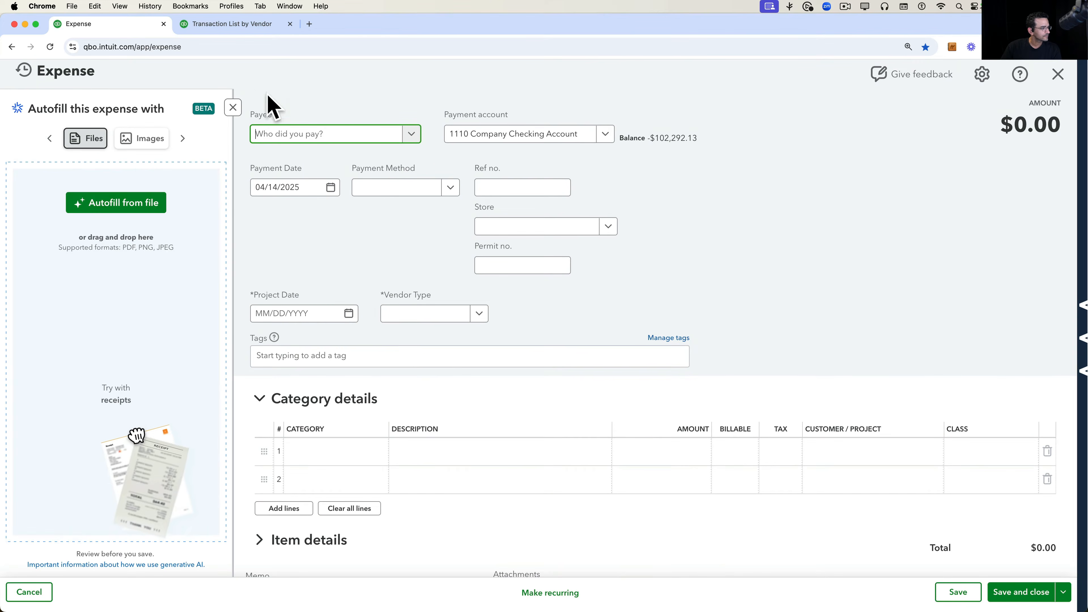
click(134, 137)
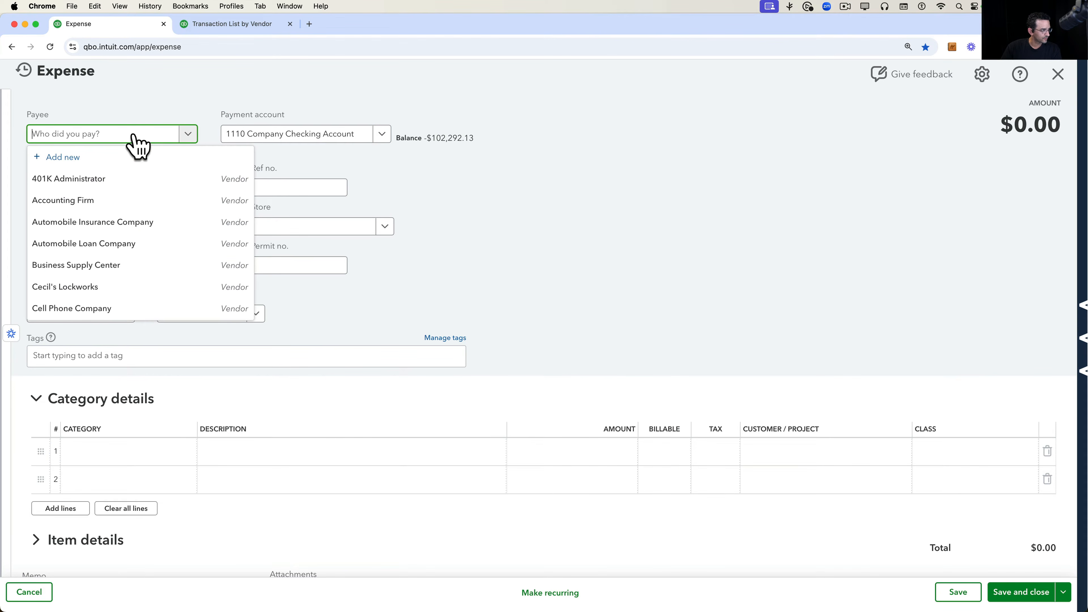
text(ins)
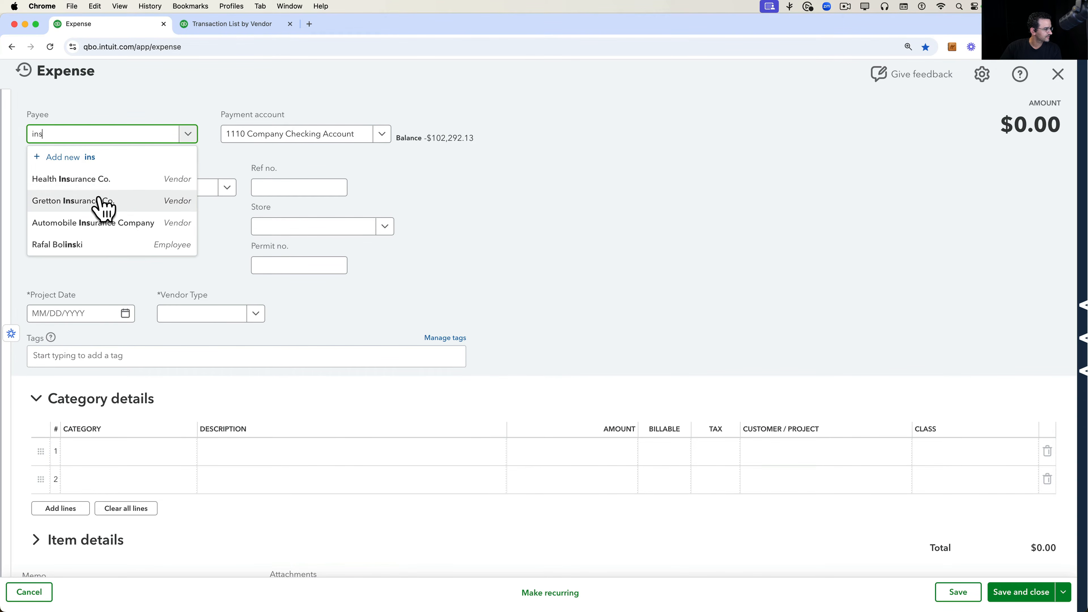
click(115, 225)
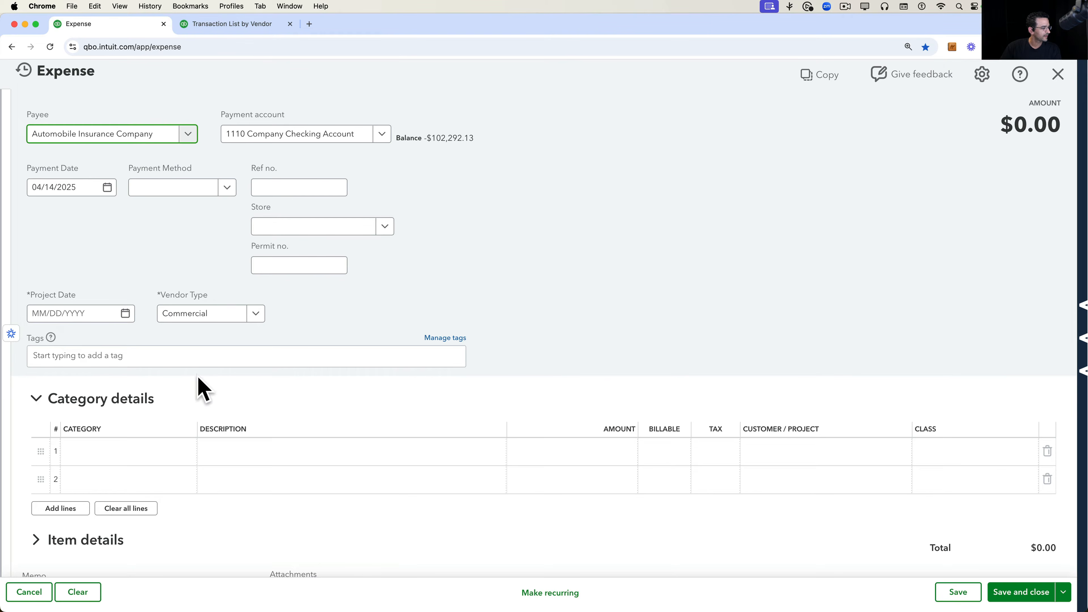
Enter 6180 Insurance as the first line's category with an amount of 6000.
click(176, 451)
text(insu)
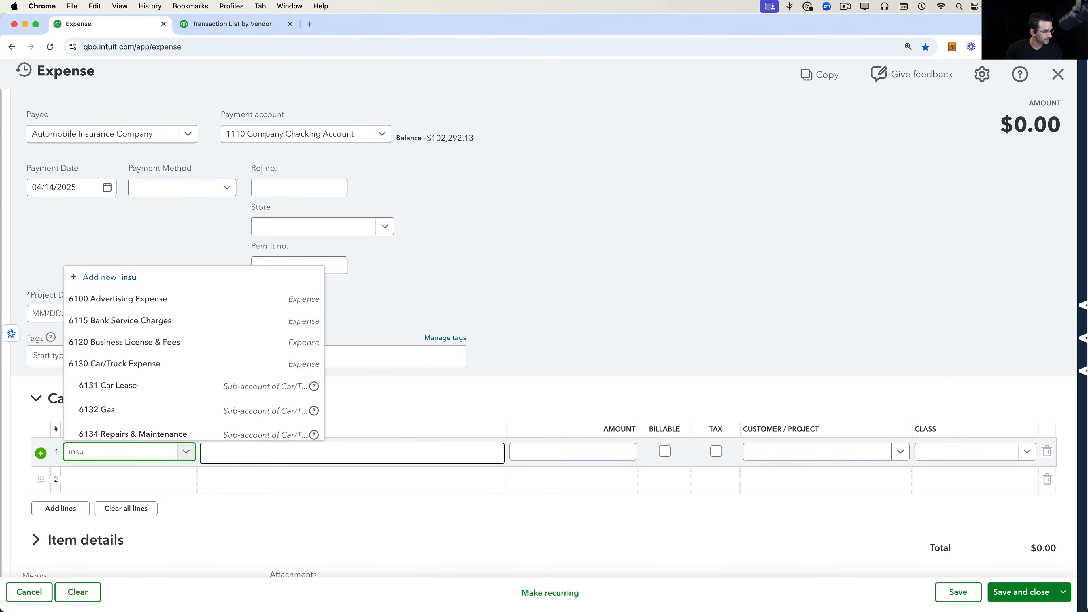
click(140, 302)
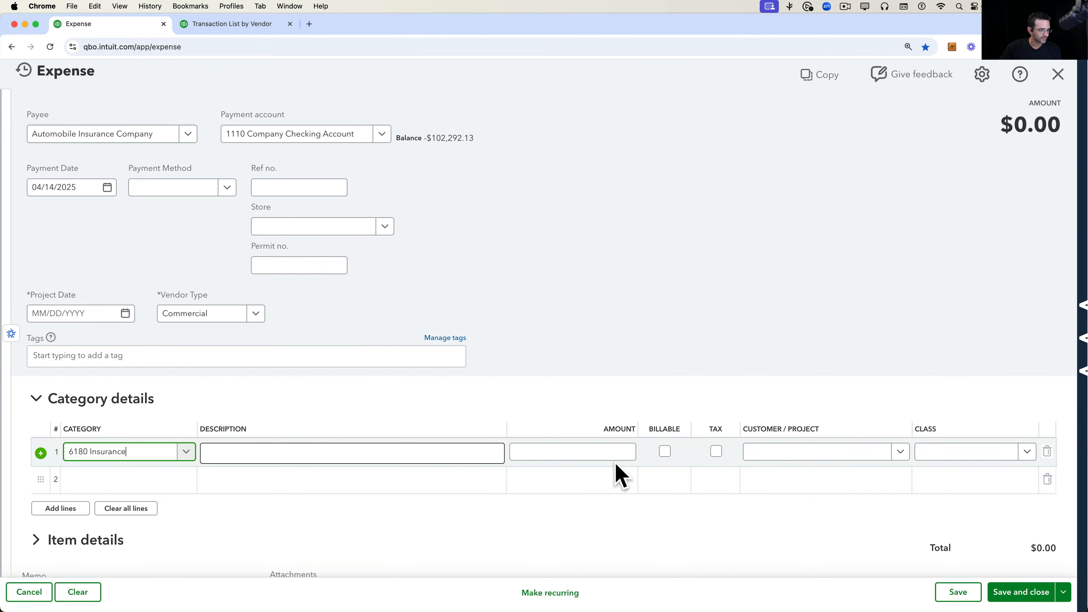
click(614, 445)
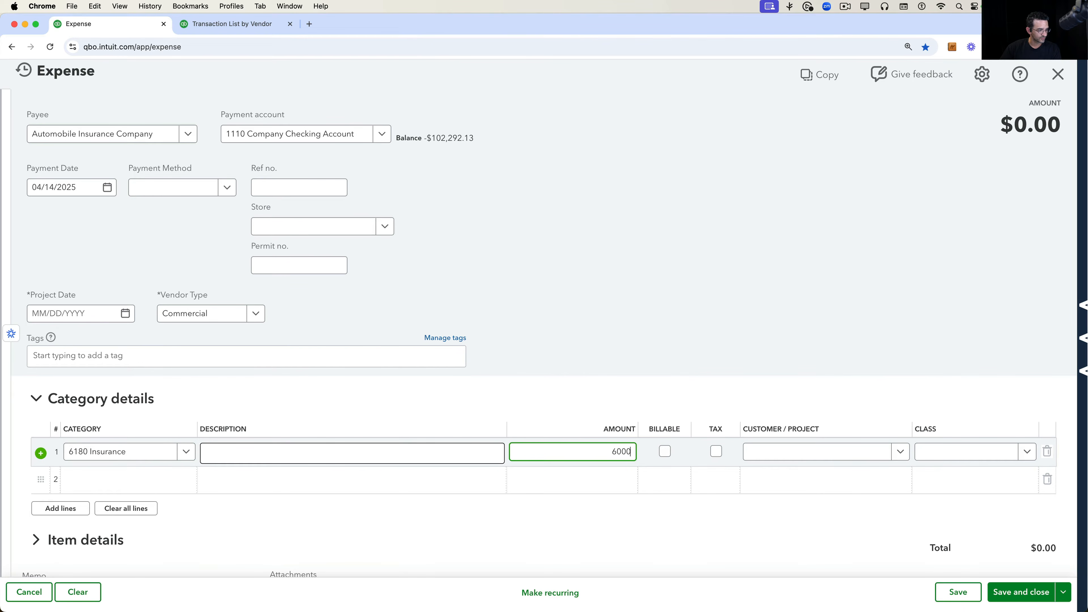
key(Tab)
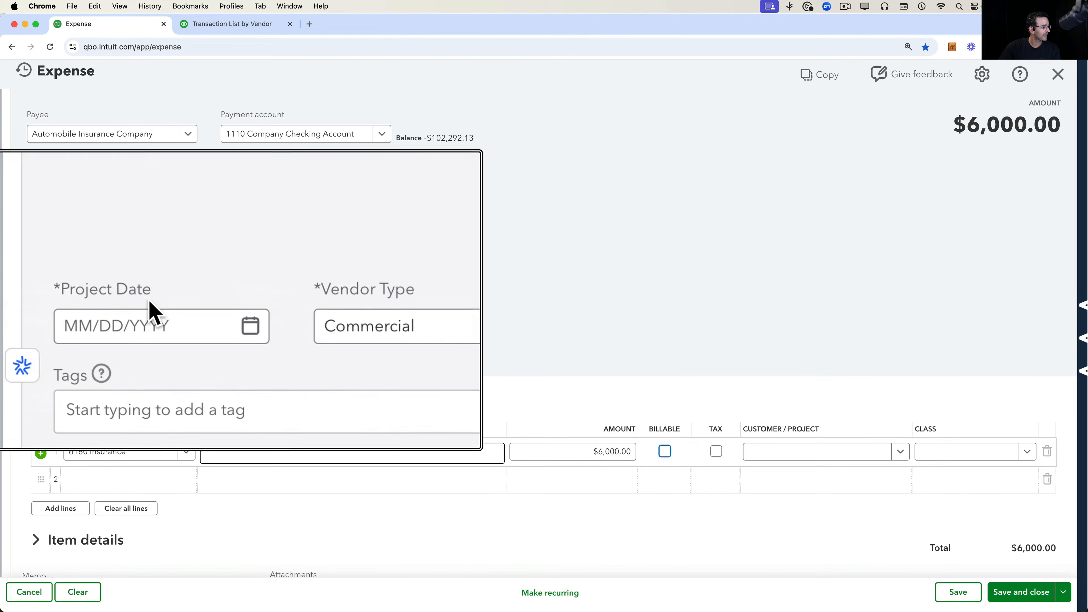
Select Commercial as the expense's *Vendor Type, save the expense and start a new one.
click(252, 316)
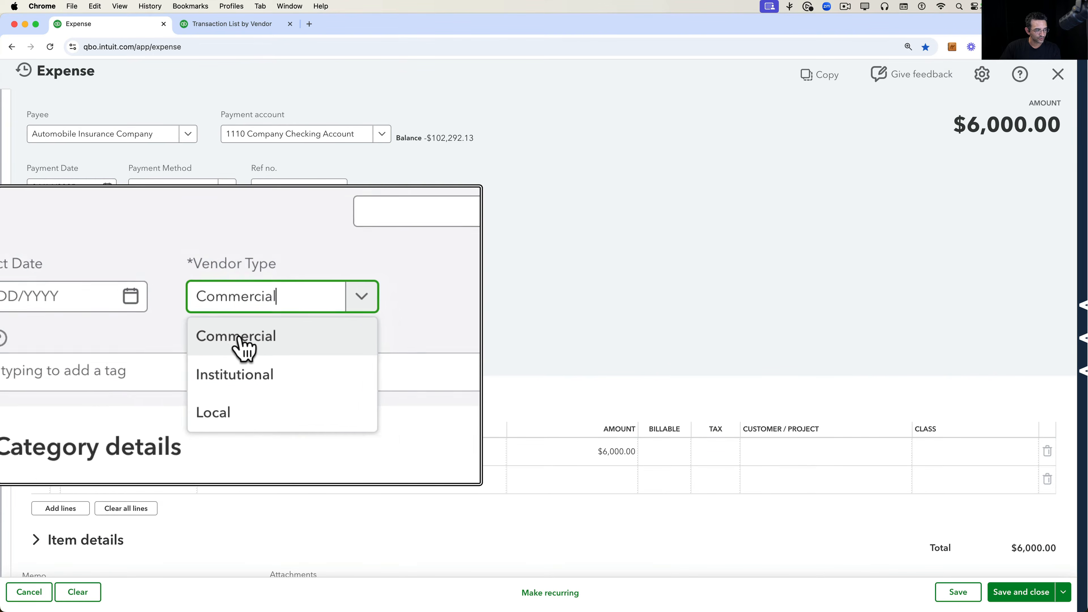
click(240, 341)
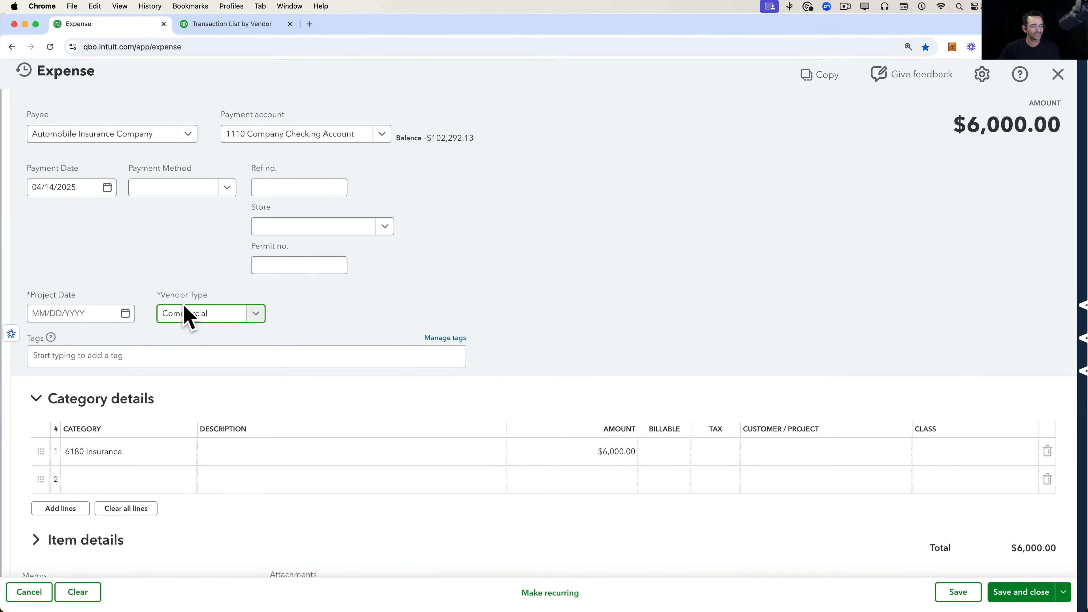
click(966, 597)
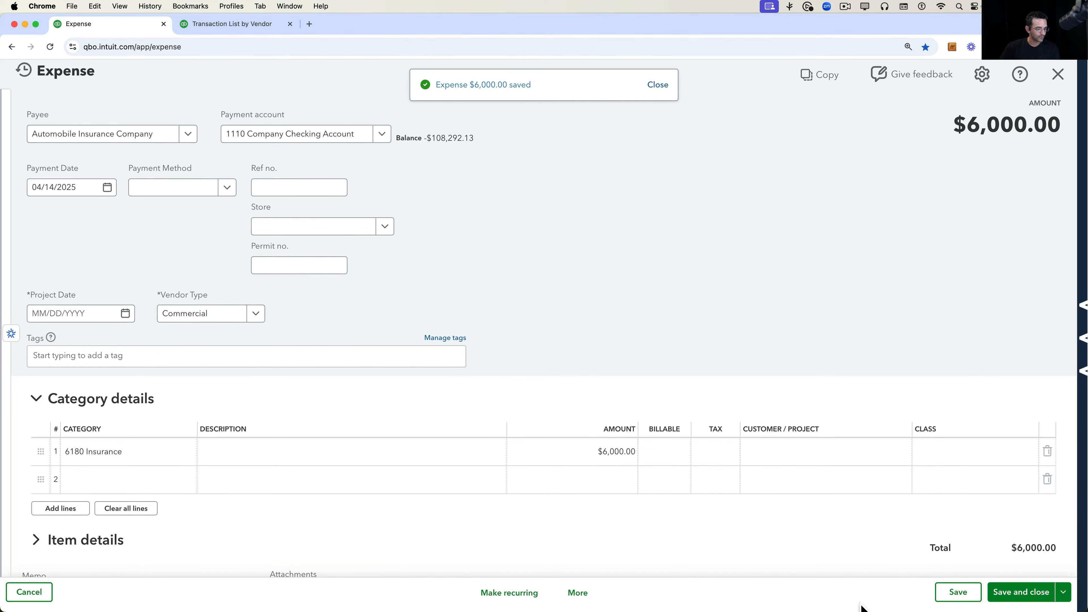
click(1063, 592)
click(1015, 570)
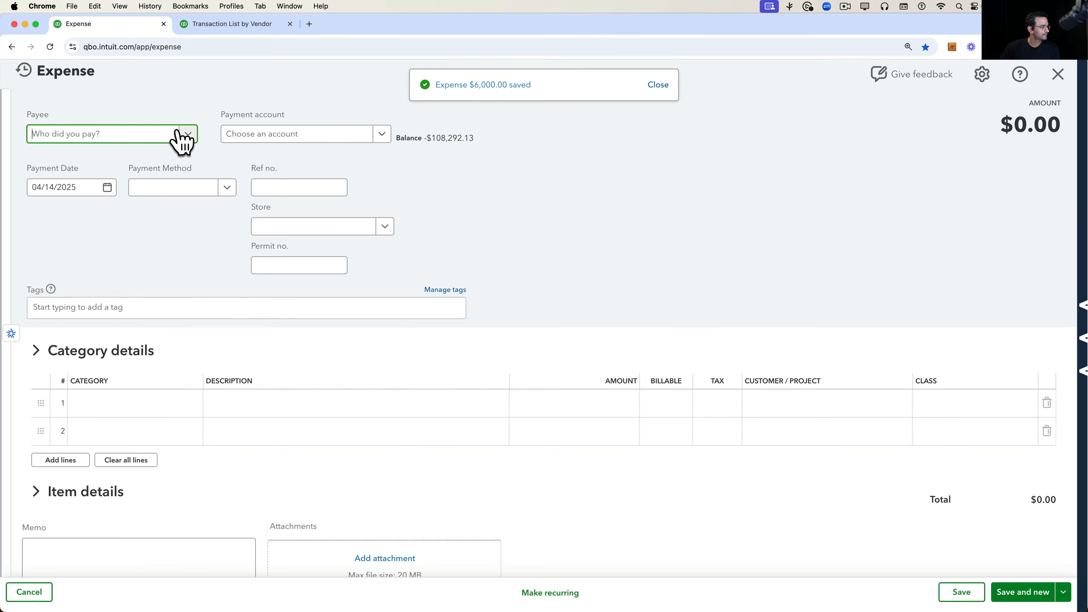
Choose Business Supply Center as the new expense's payee and set its *Vendor Type to Commercial.
click(185, 137)
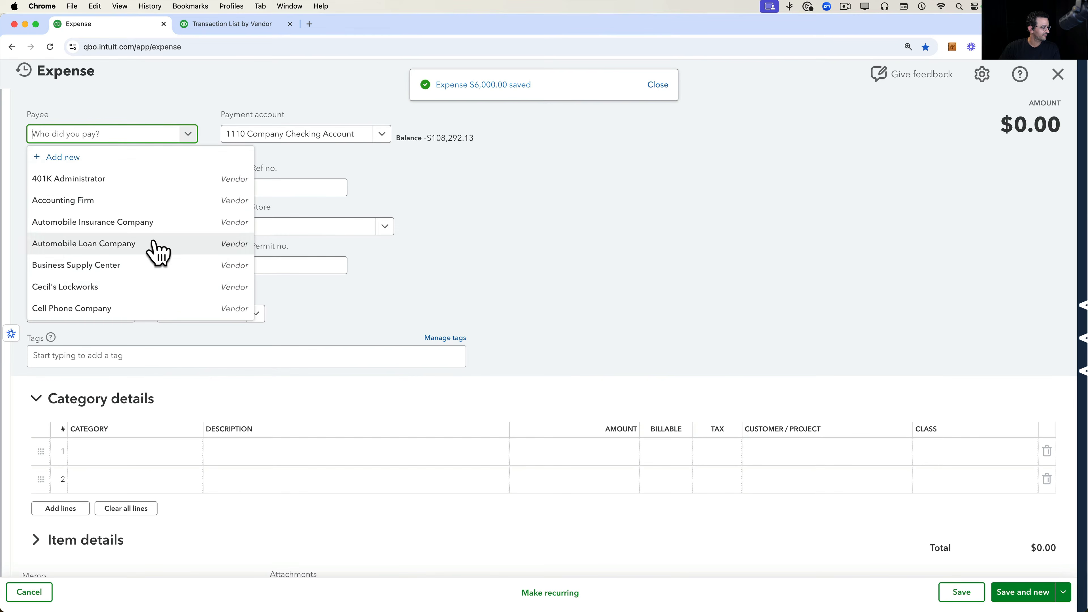
scroll(153, 266, down, 3)
scroll(153, 276, up, 1)
scroll(128, 239, up, 1)
click(100, 213)
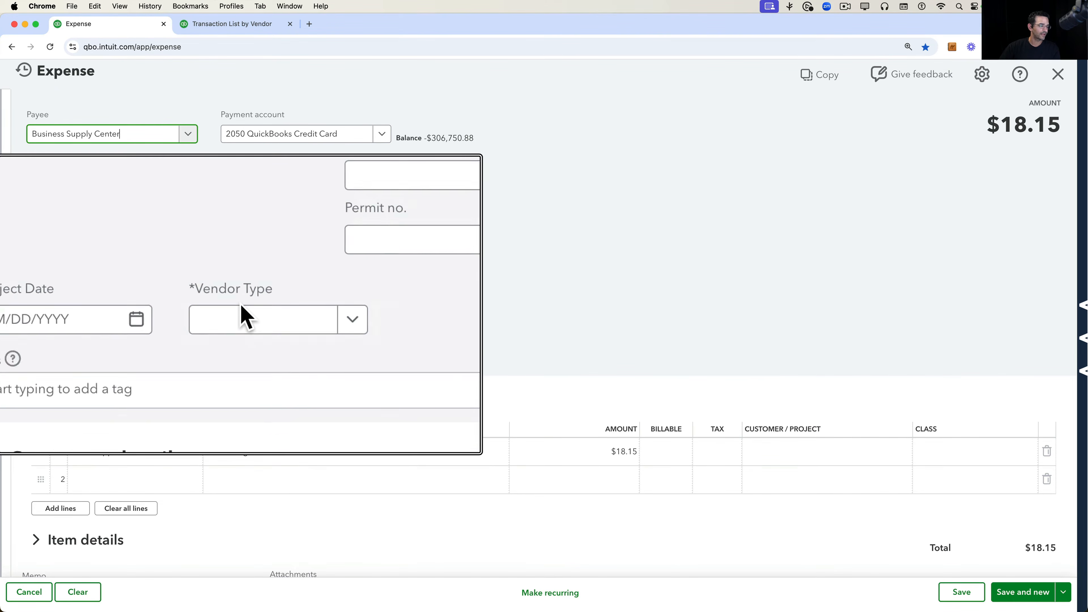
click(256, 313)
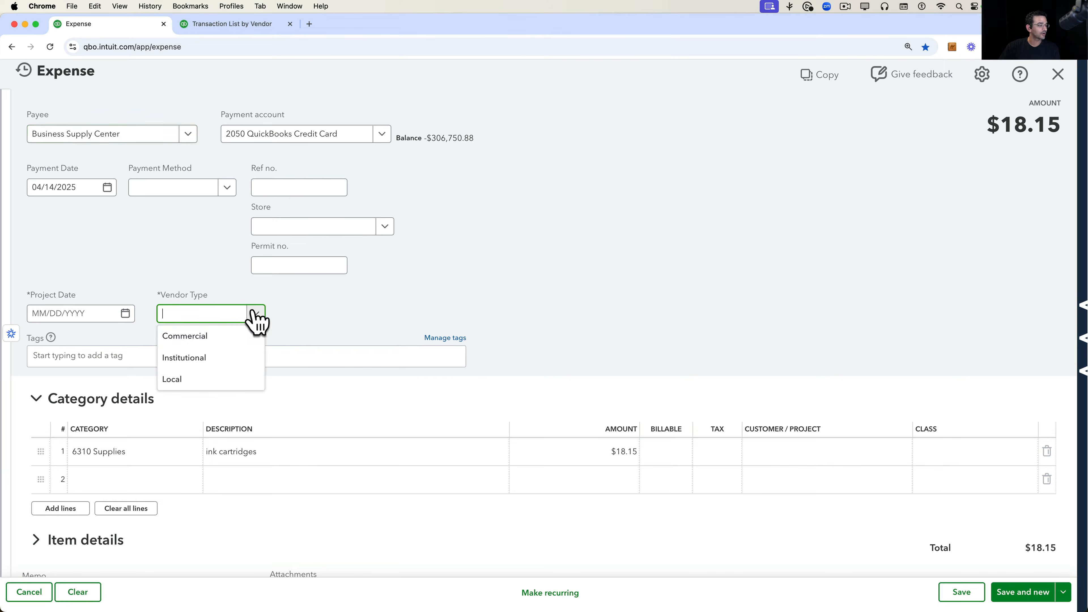
click(224, 336)
Set the ink cartridges line amount to 5000 and save the expense.
click(591, 455)
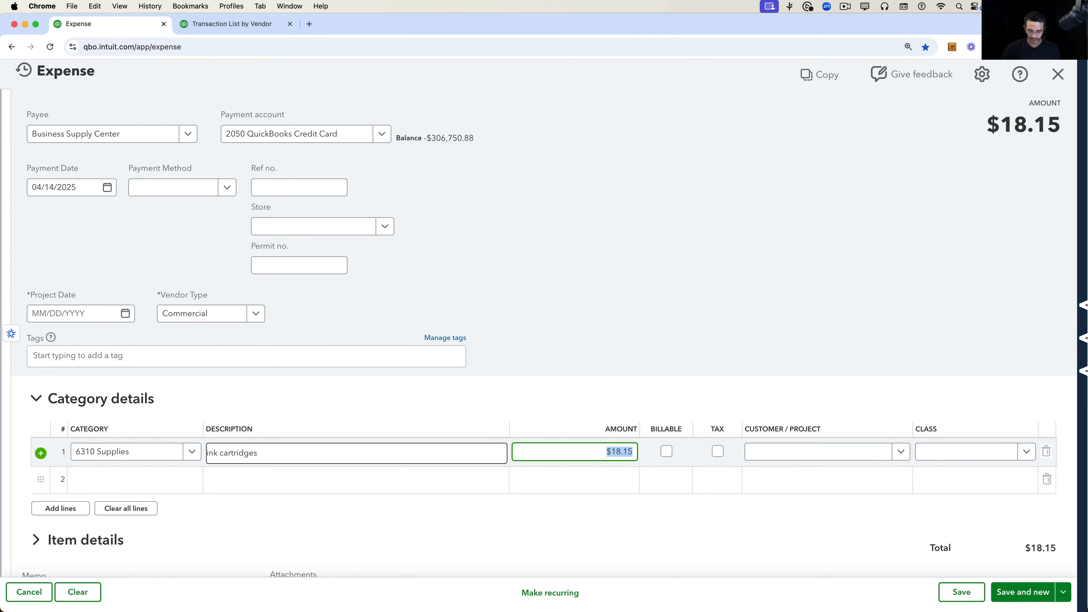
text(5000)
key(Tab)
click(961, 592)
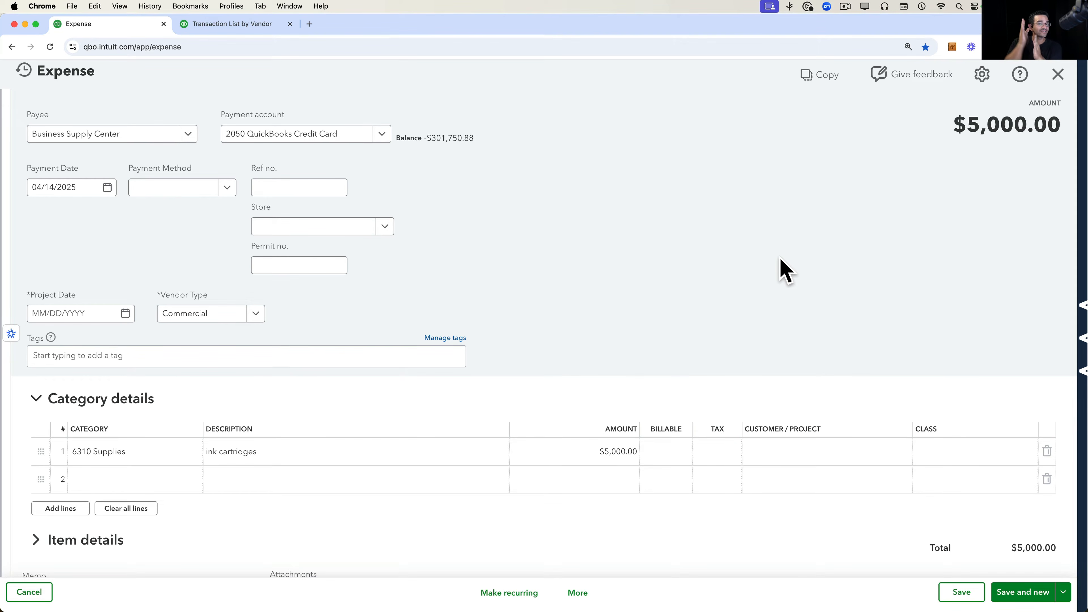
Return to the Transaction List by Vendor report, refresh it and review the transactions filtered by Commercial vendor type.
click(226, 24)
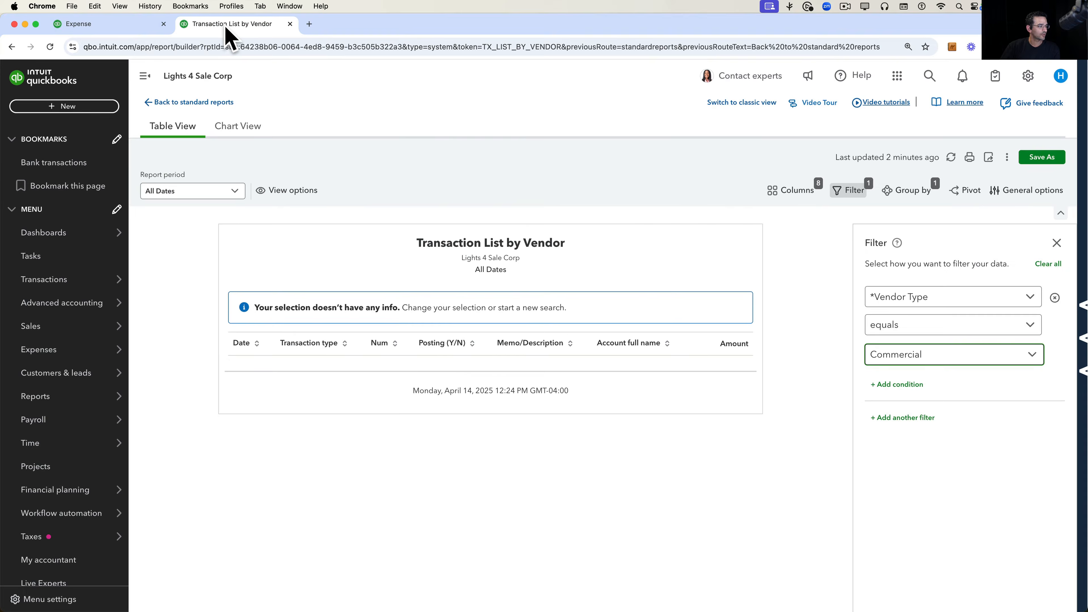
click(951, 157)
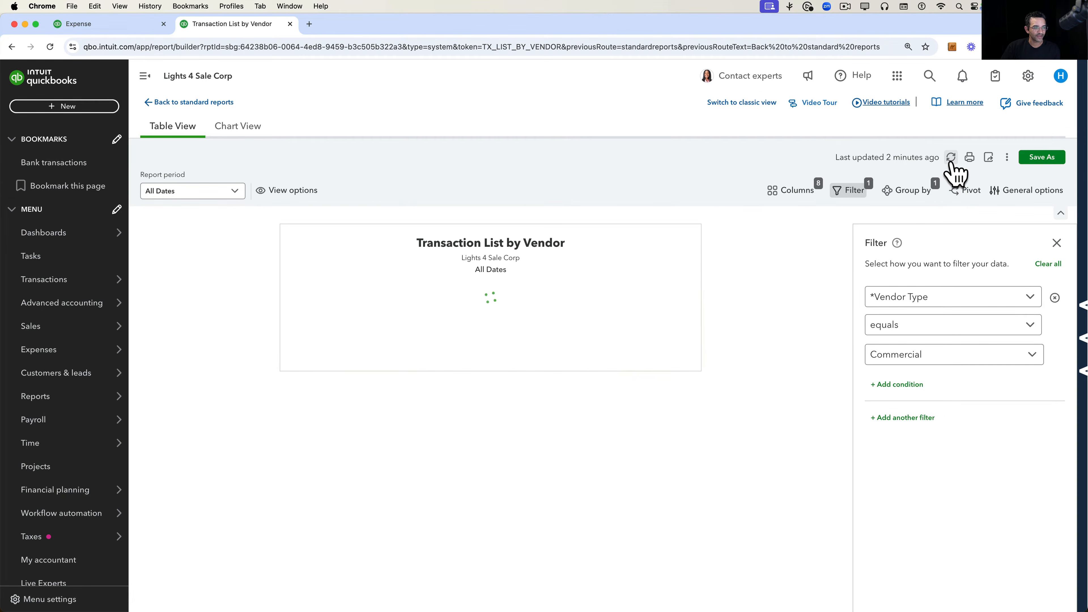
scroll(988, 356, up, 5)
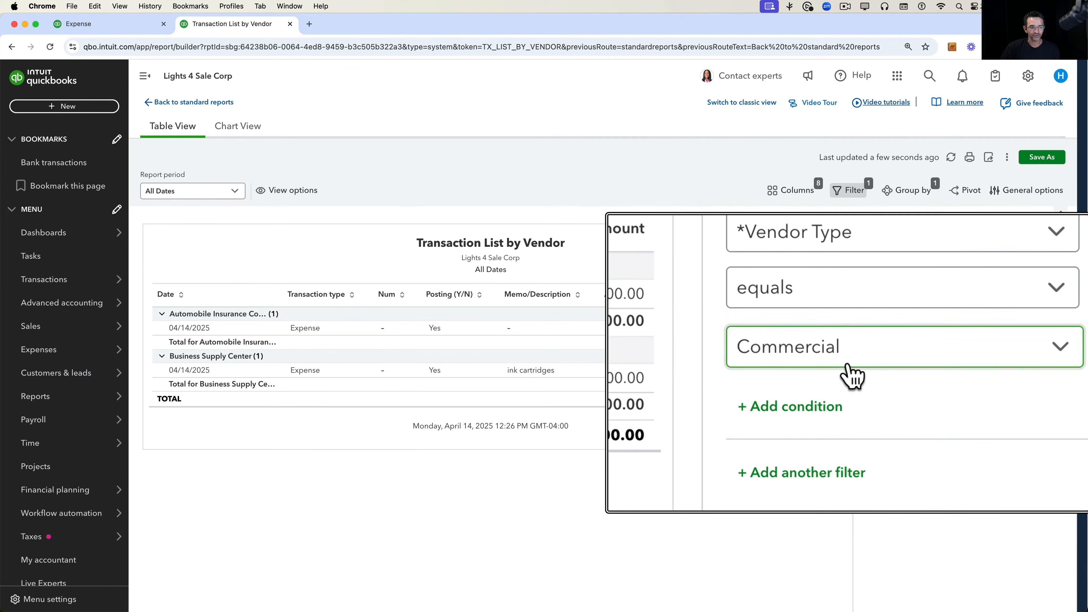
scroll(925, 364, down, 5)
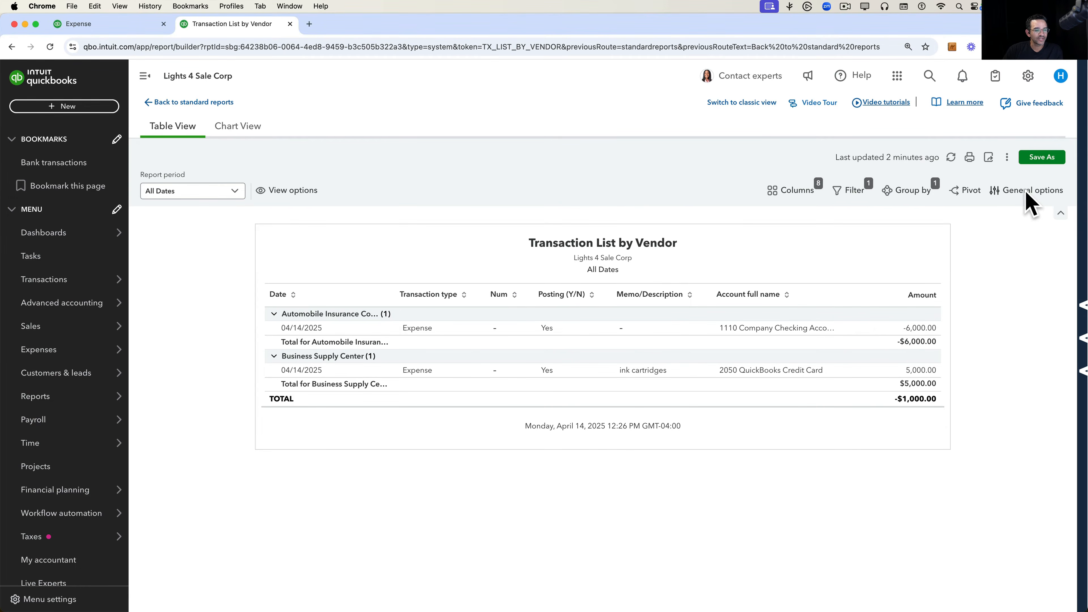
Turn on showing entity names in the report's columns through the column configurations in the general options.
click(1041, 194)
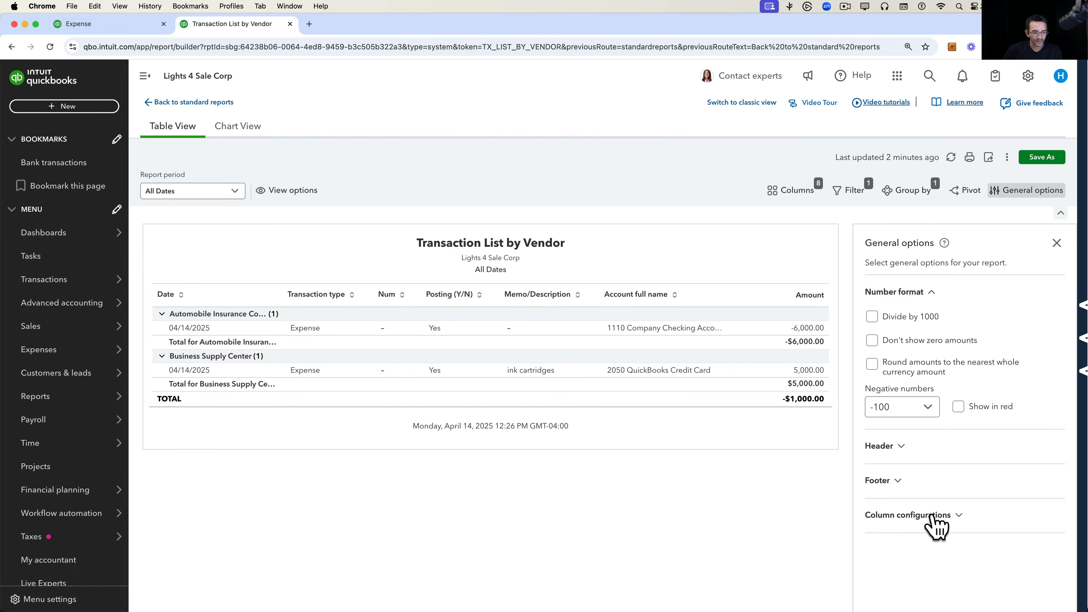
click(934, 517)
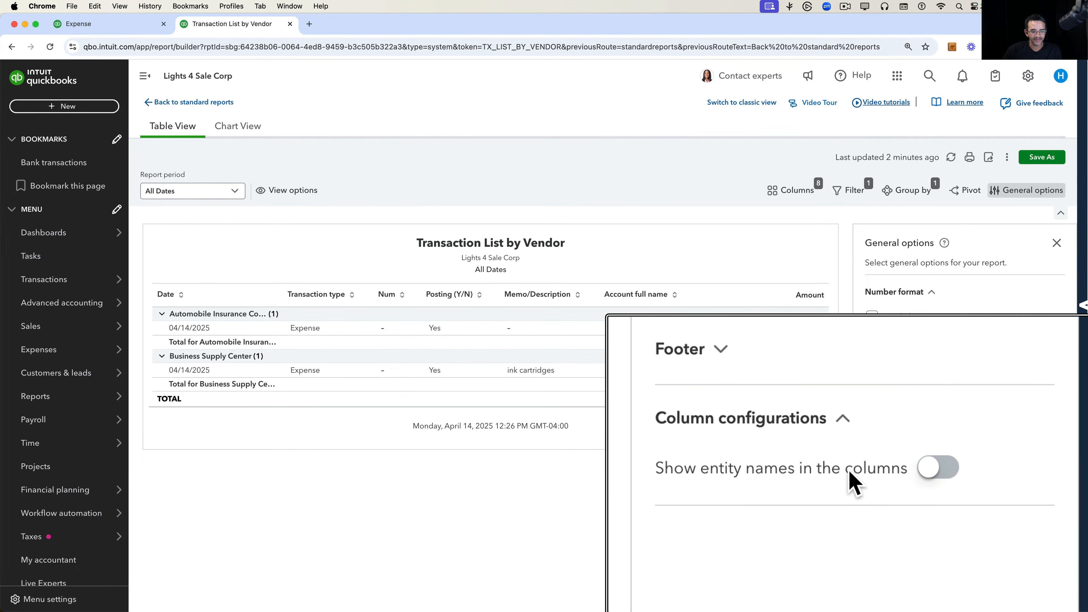
click(1006, 540)
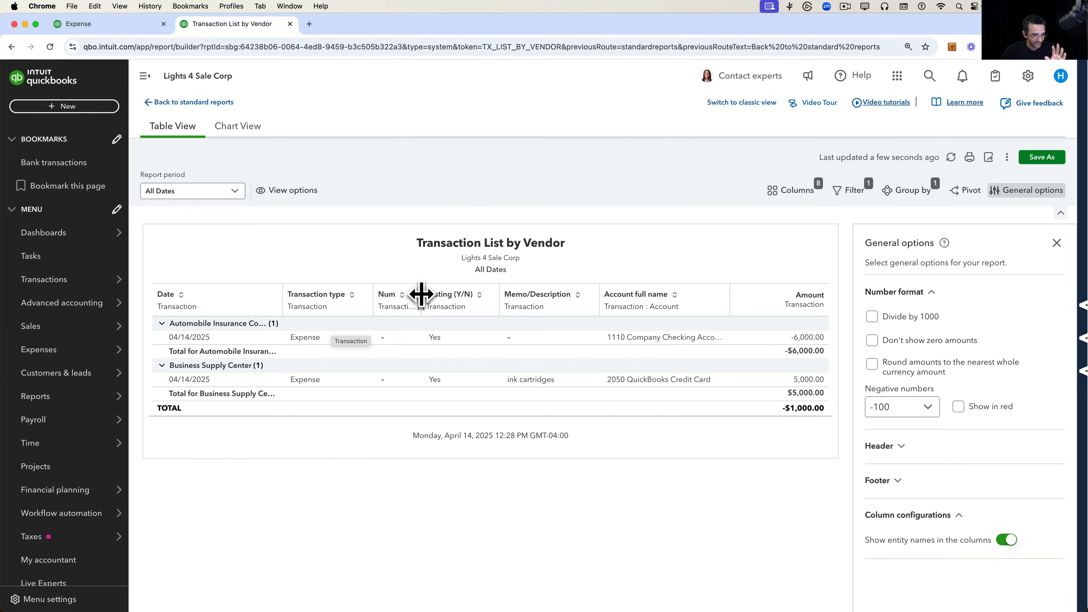
Add the *Vendor Type (Transaction) column to the report and examine its values.
click(806, 199)
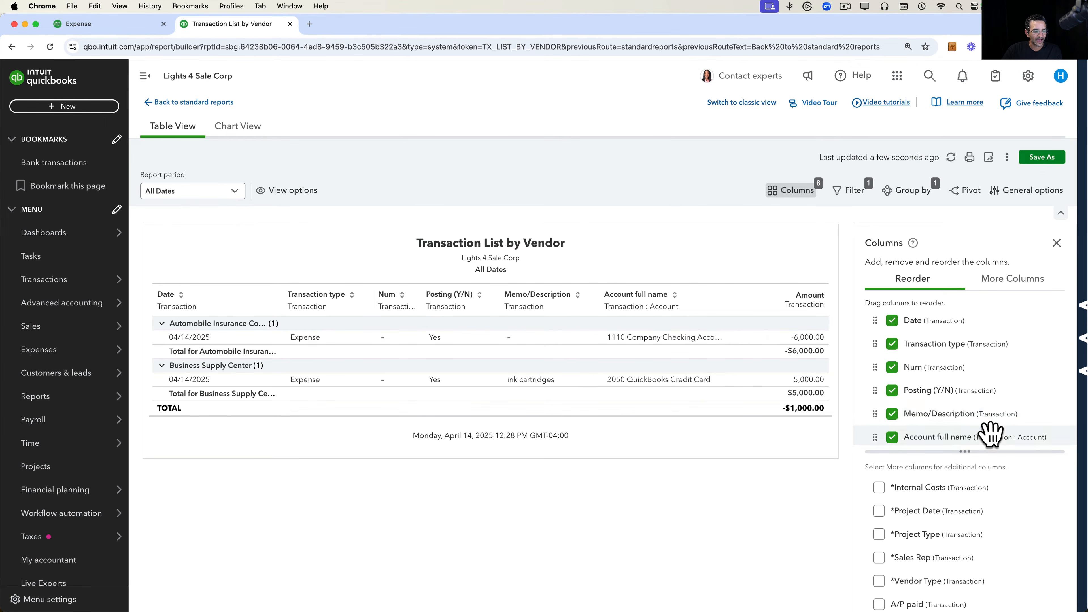
scroll(979, 552, down, 1)
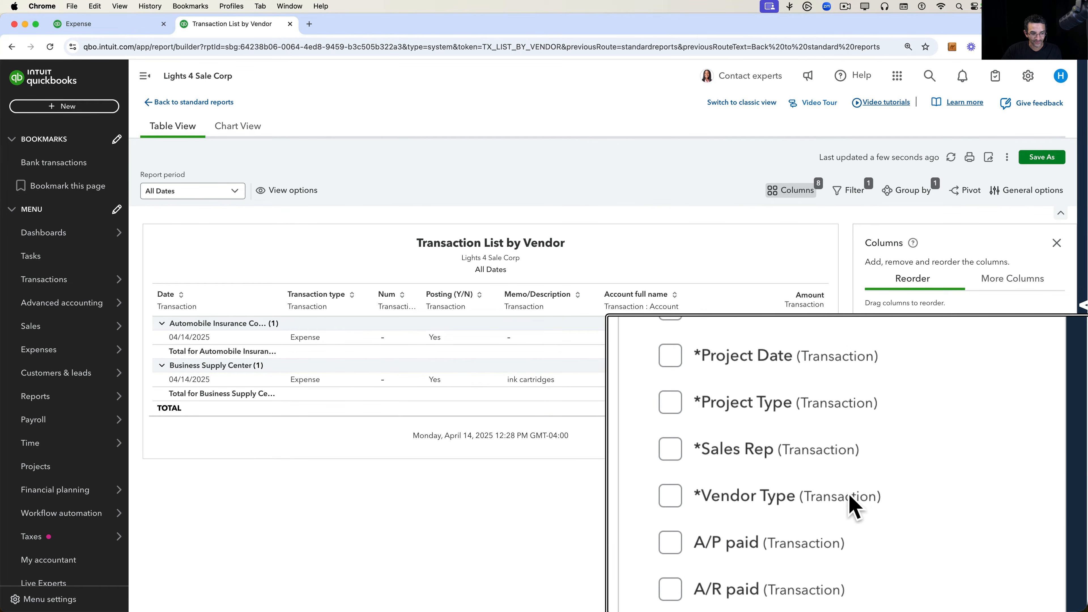
click(878, 554)
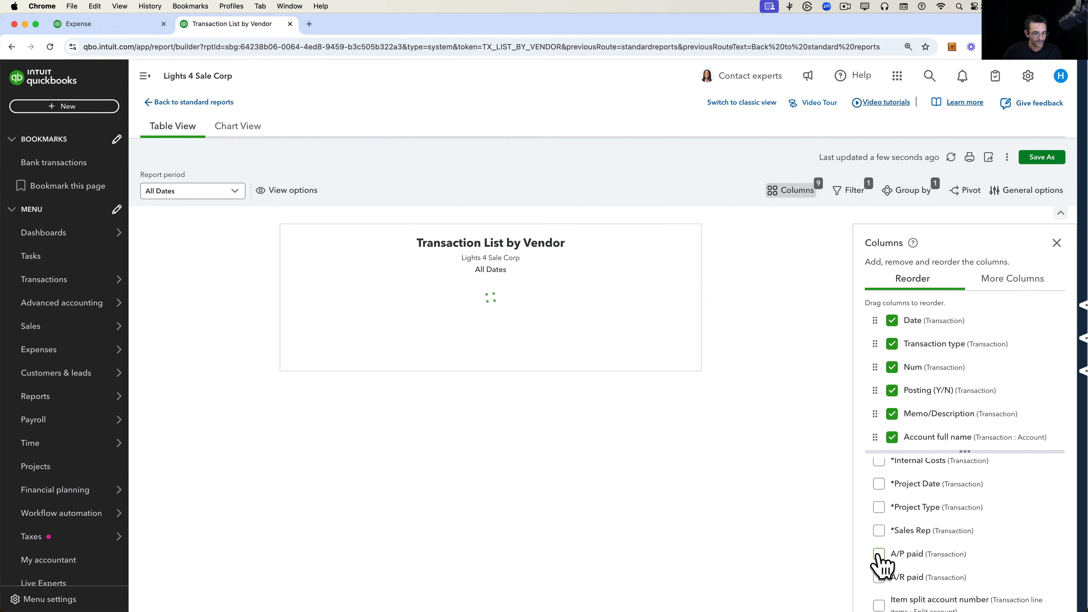
scroll(730, 366, right, 3)
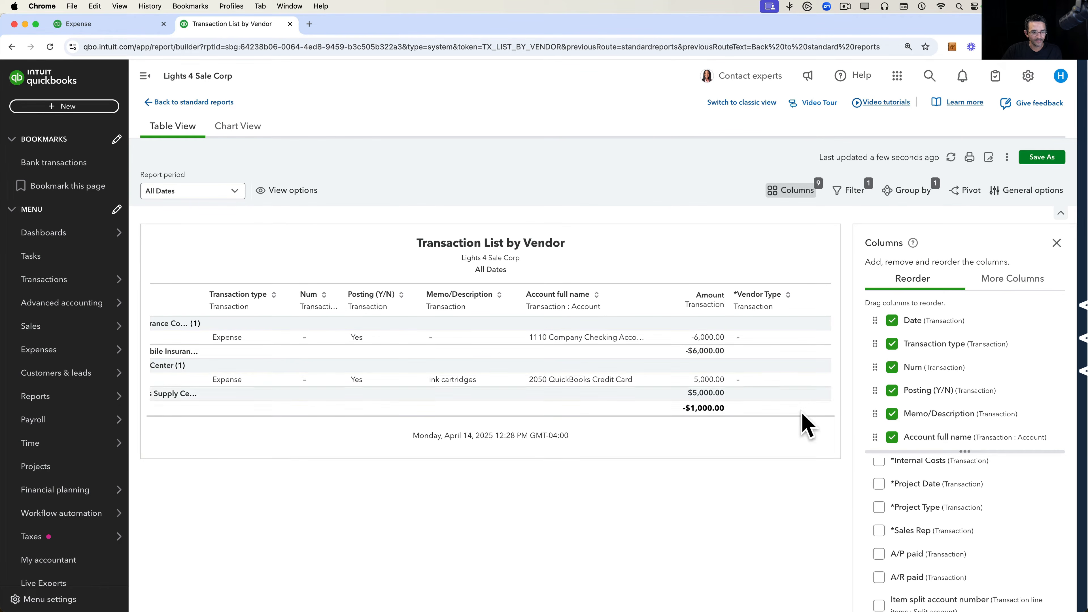
Search the report's additional columns for * and expand the Transaction group to reach its custom fields.
click(851, 190)
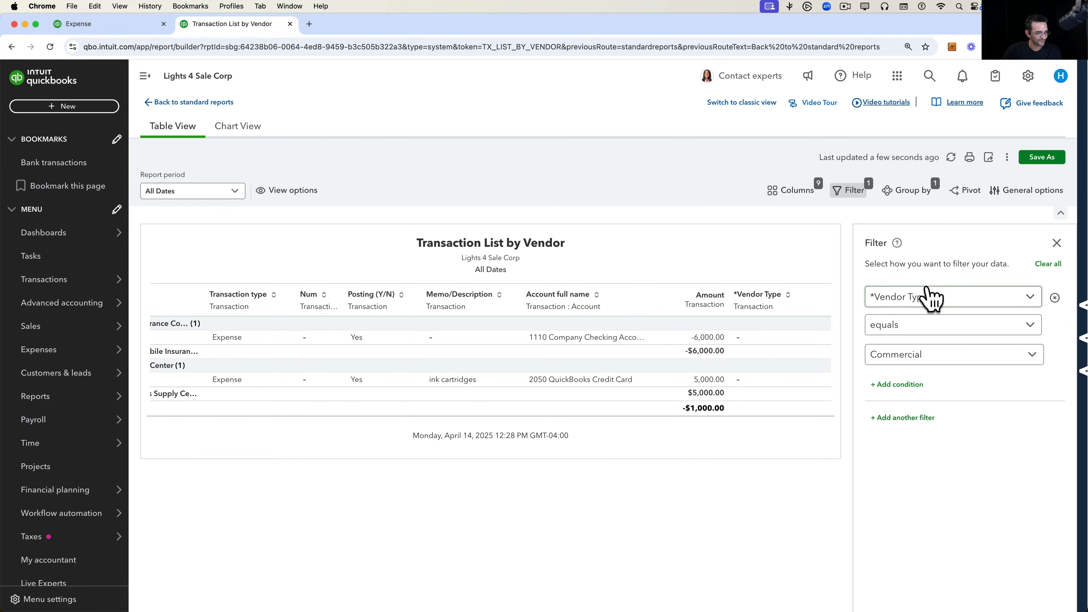
click(853, 189)
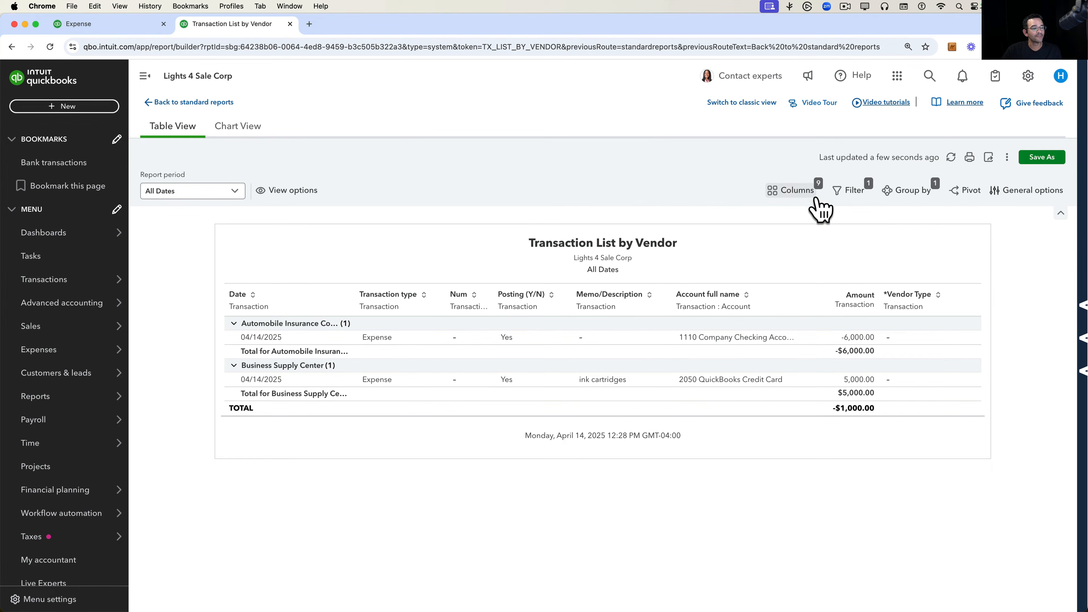
click(791, 190)
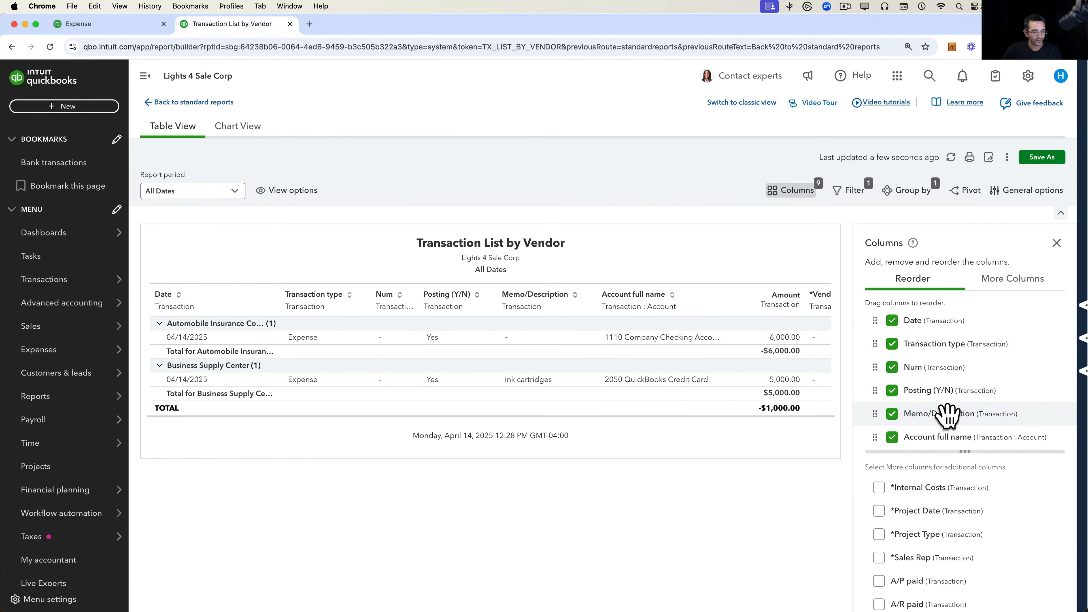
click(1000, 281)
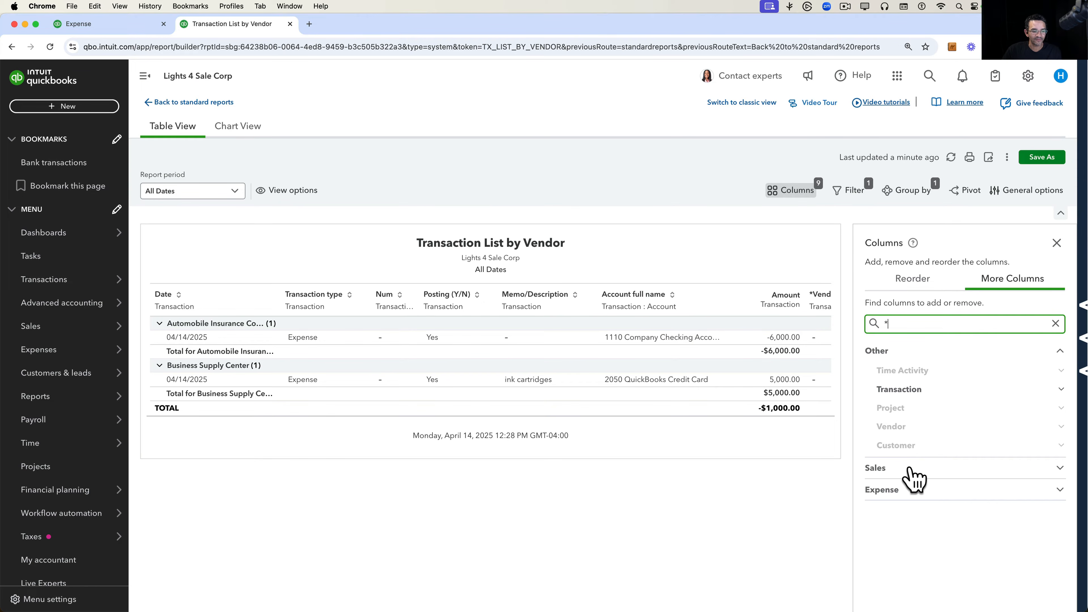
click(925, 469)
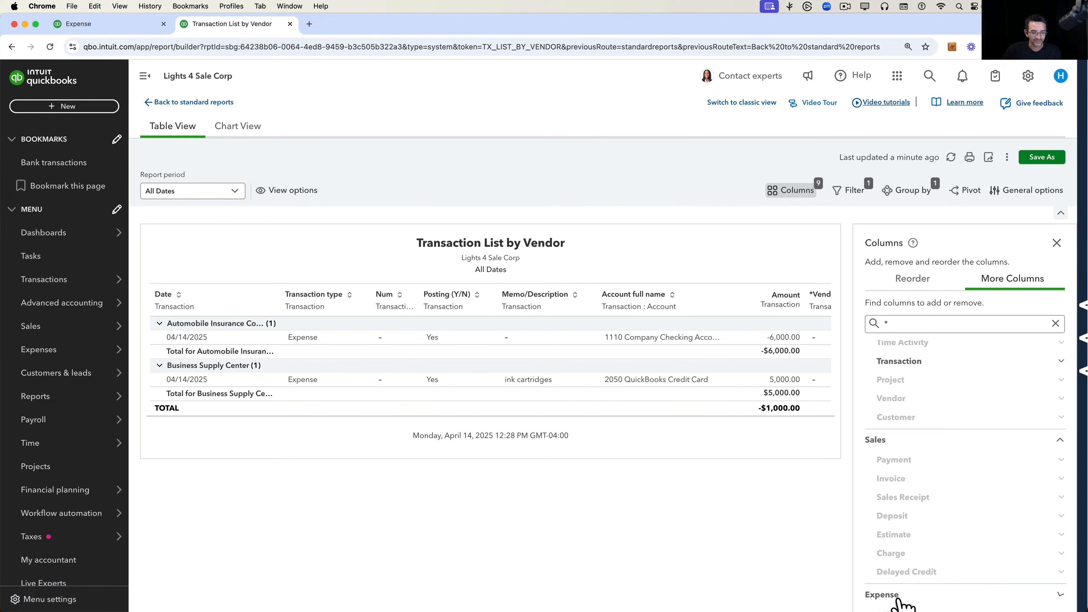
click(899, 598)
scroll(912, 562, up, 3)
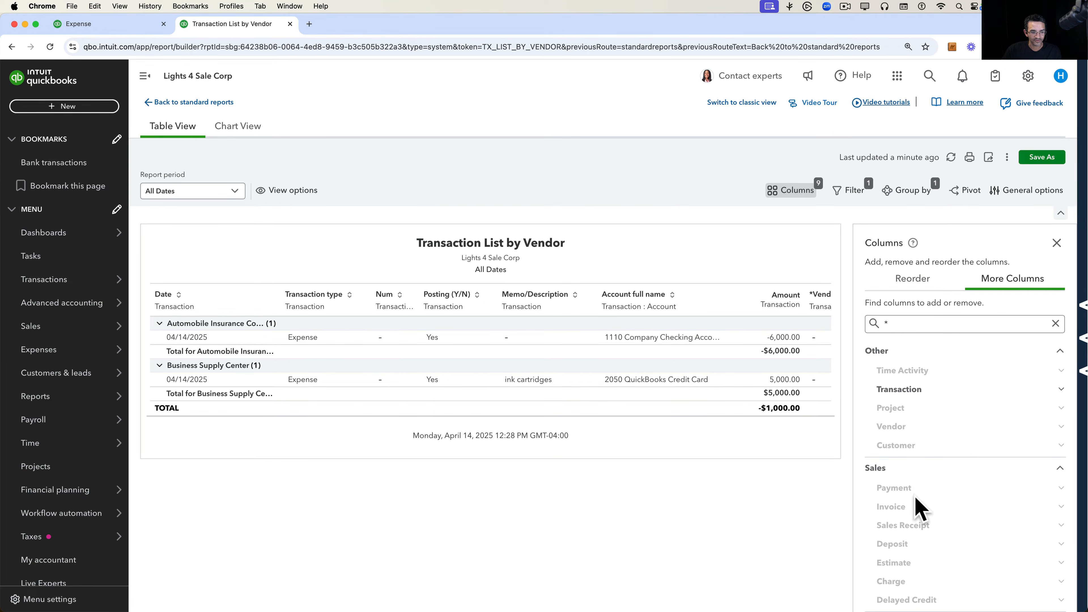
click(900, 469)
click(912, 389)
scroll(955, 454, down, 2)
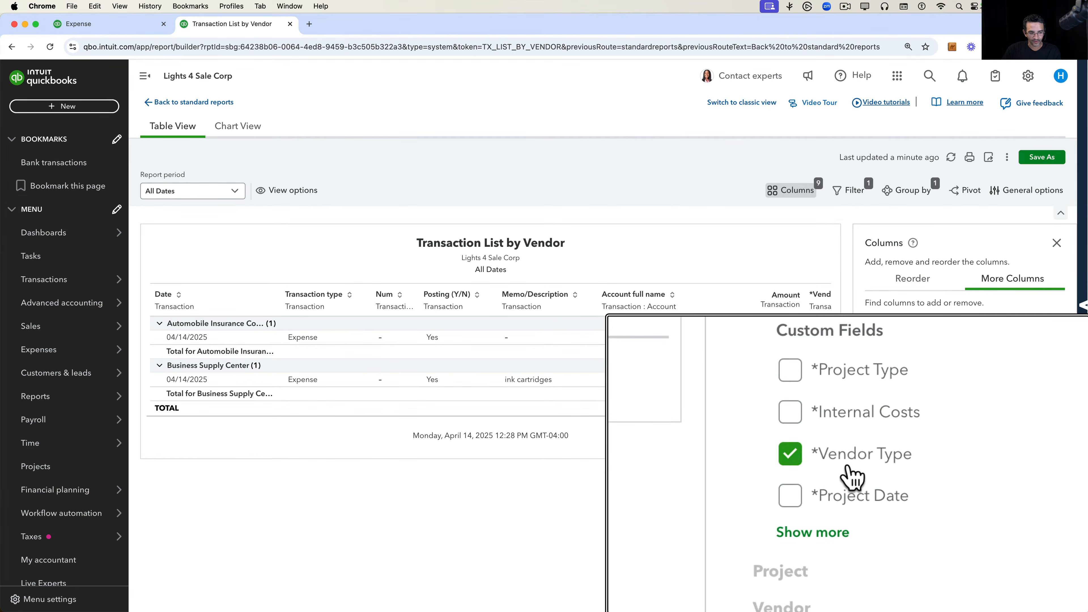
scroll(934, 411, up, 2)
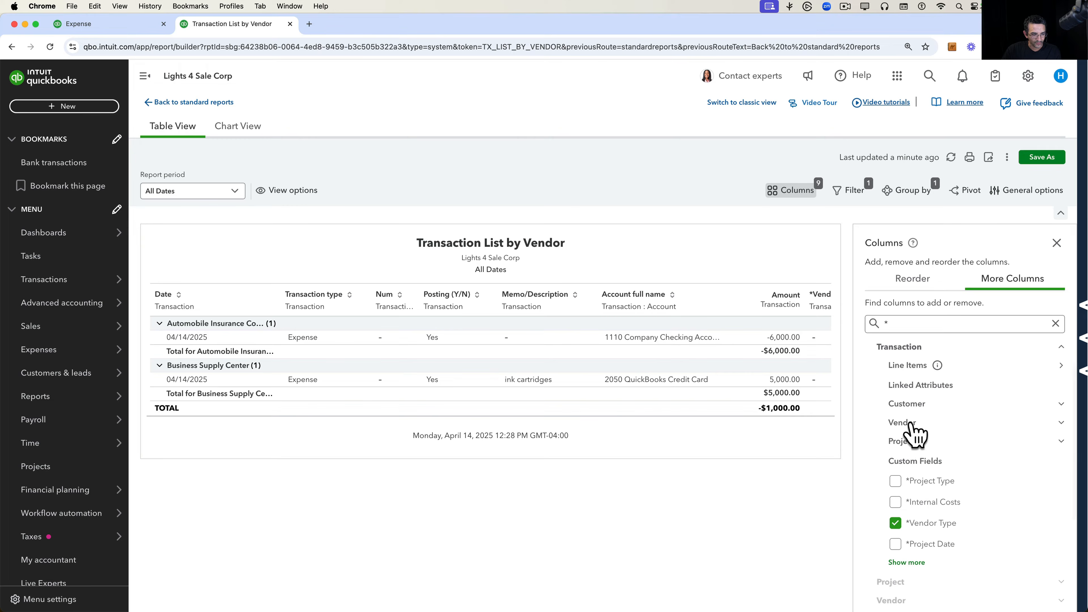
Add the *Vendor Type (Transaction : Vendor) column to the report and compare its values with the *Vendor Type (Transaction) column.
click(912, 424)
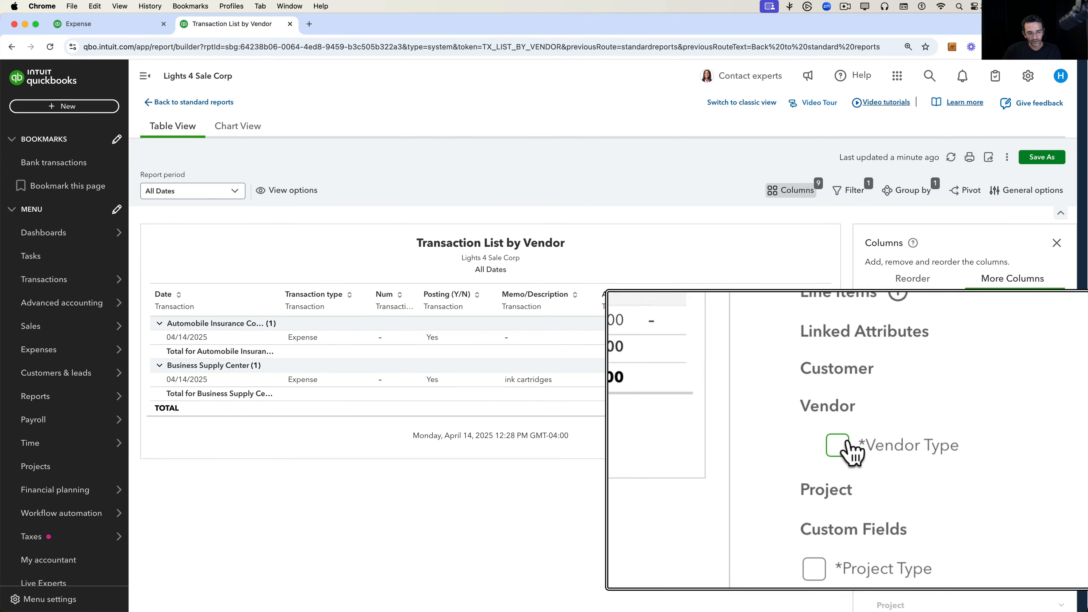
click(905, 440)
scroll(942, 442, down, 3)
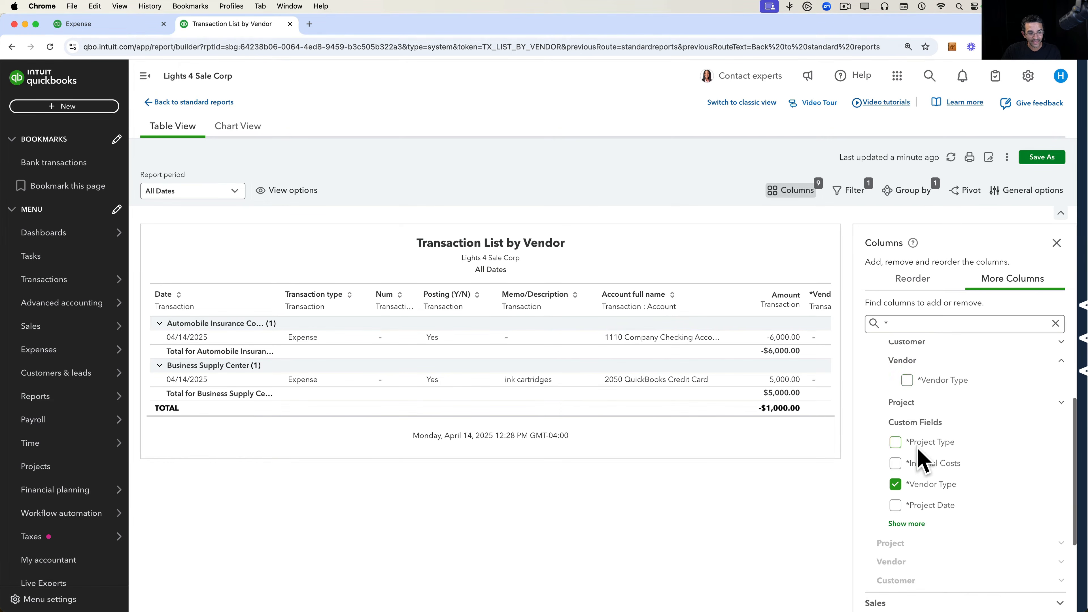
scroll(930, 490, up, 2)
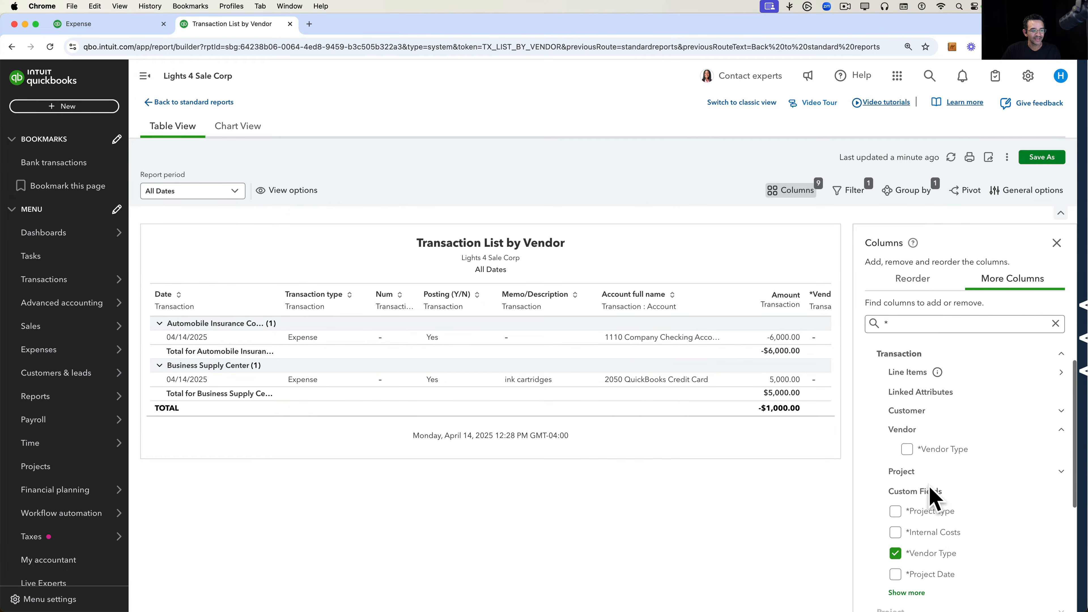
click(906, 457)
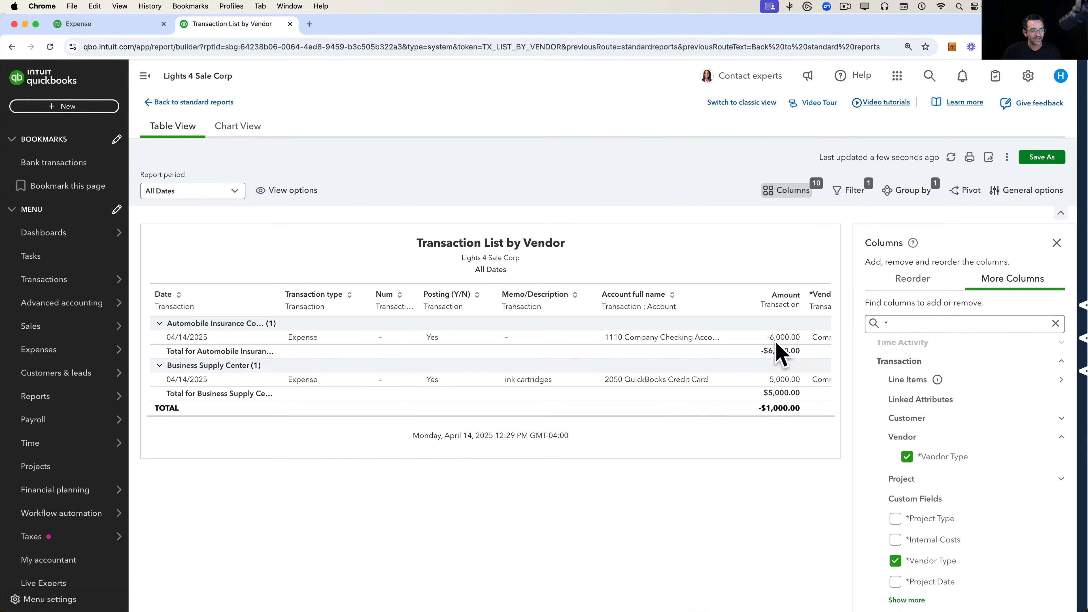
scroll(754, 340, right, 5)
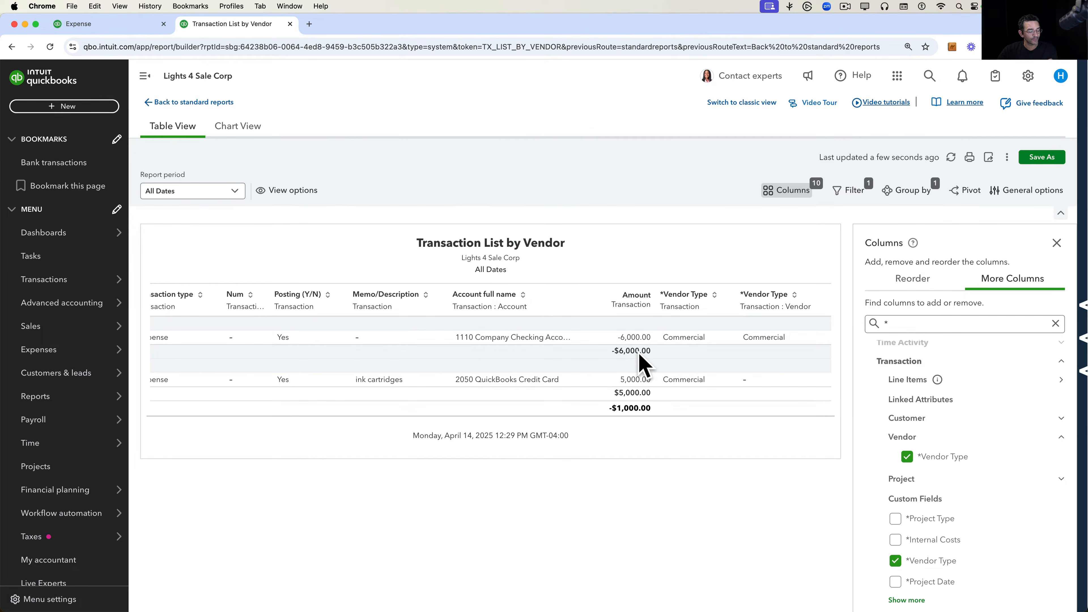
scroll(641, 364, left, 5)
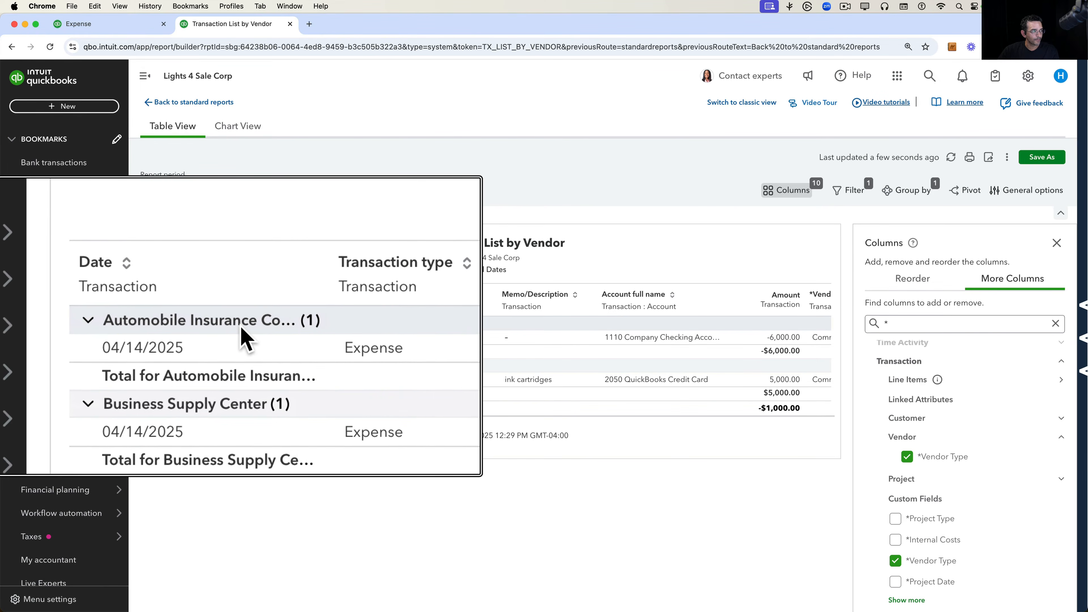
scroll(296, 348, right, 5)
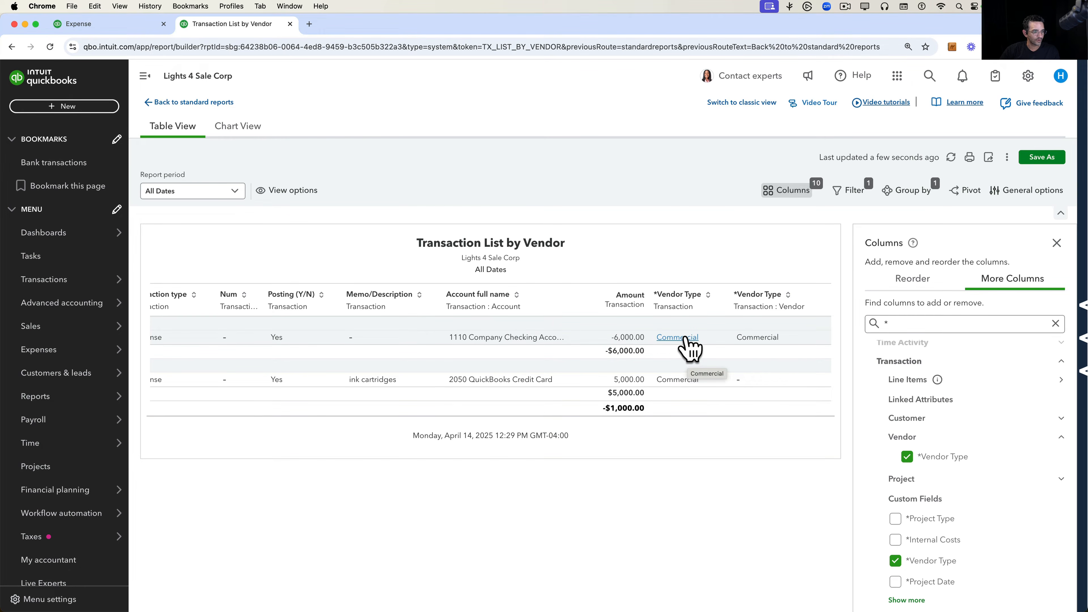
Set the *Vendor Type of the 04/14/2025 Automobile Insurance Company expense to Local, save it and refresh the report.
click(685, 339)
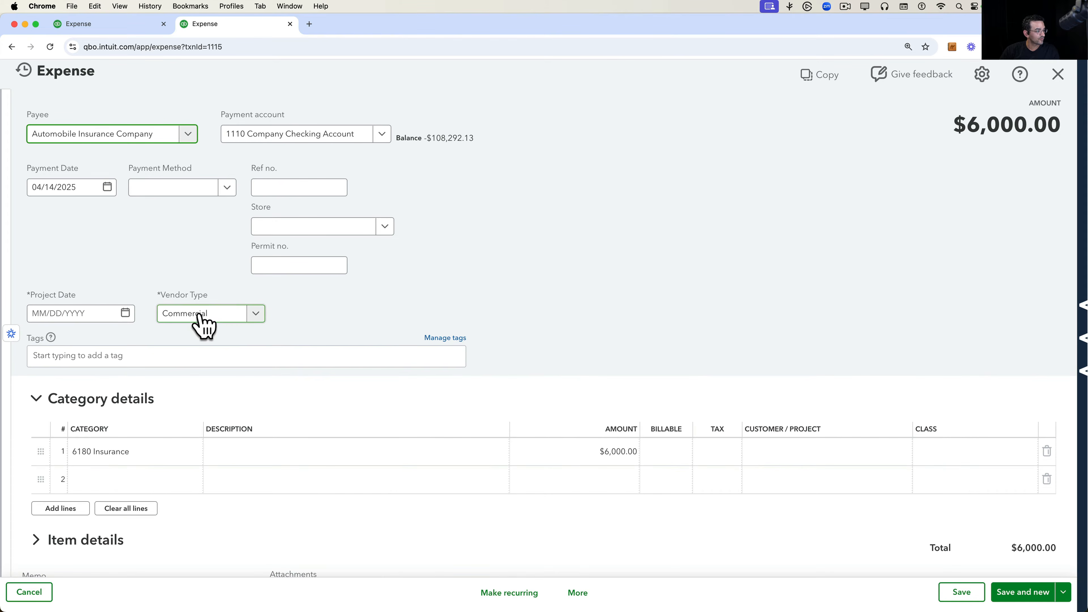
click(224, 316)
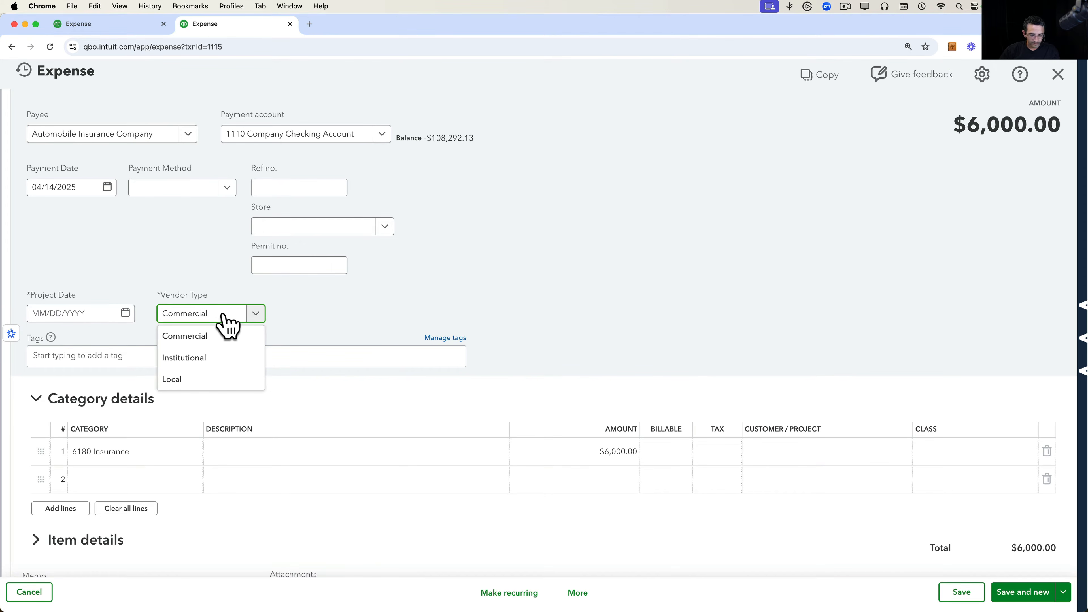
click(170, 316)
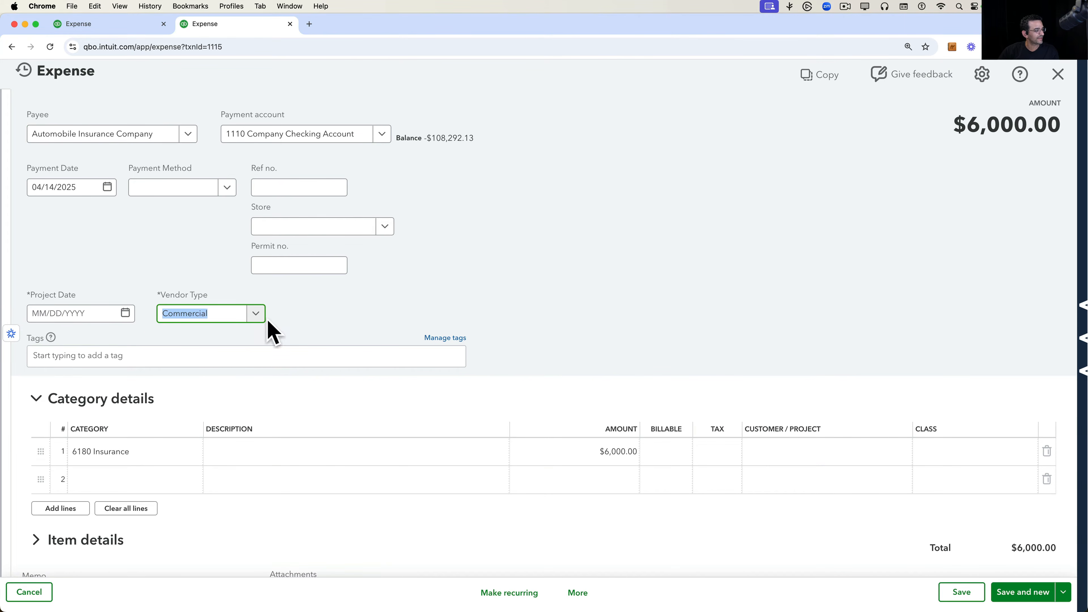
click(257, 315)
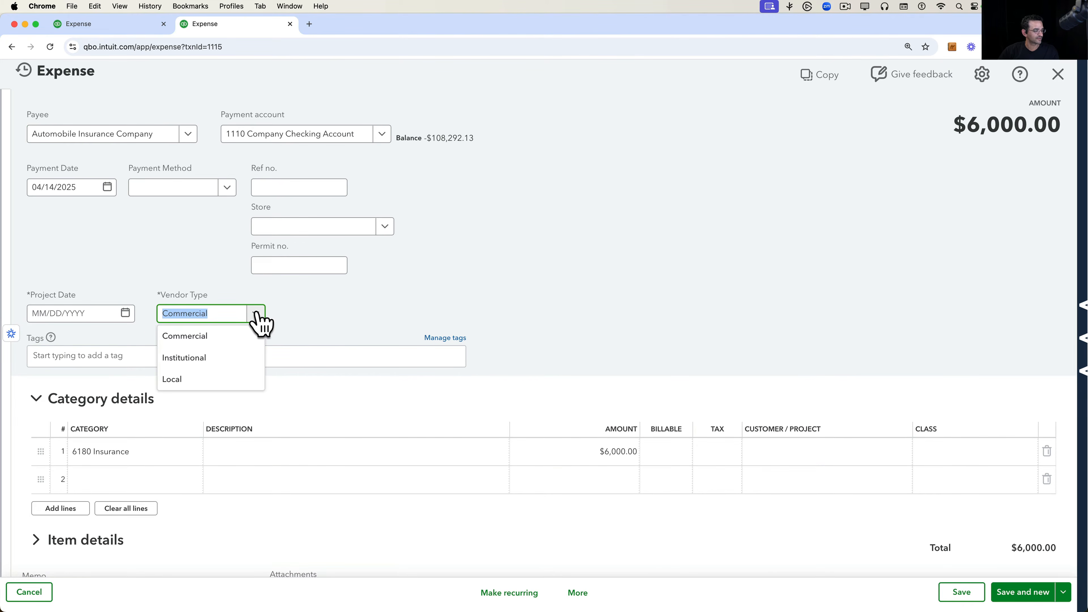
click(188, 380)
click(961, 593)
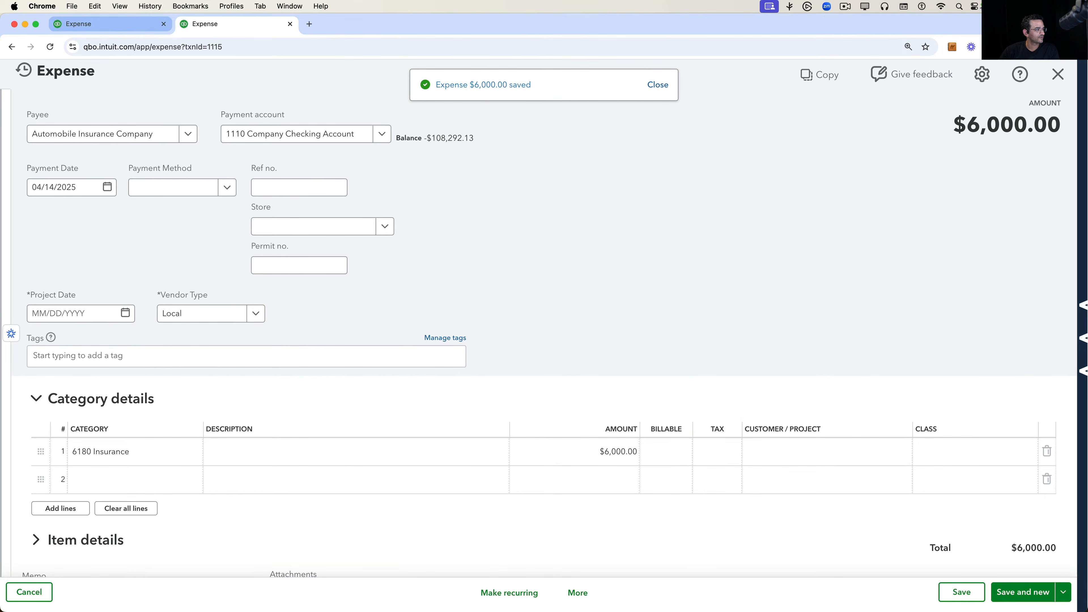
click(1057, 74)
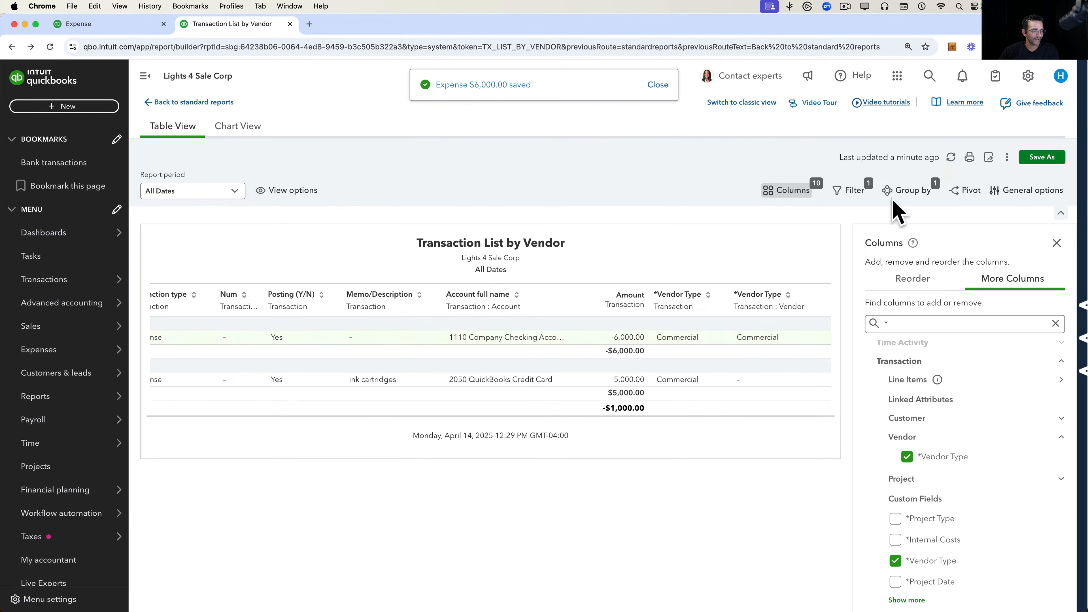
click(951, 157)
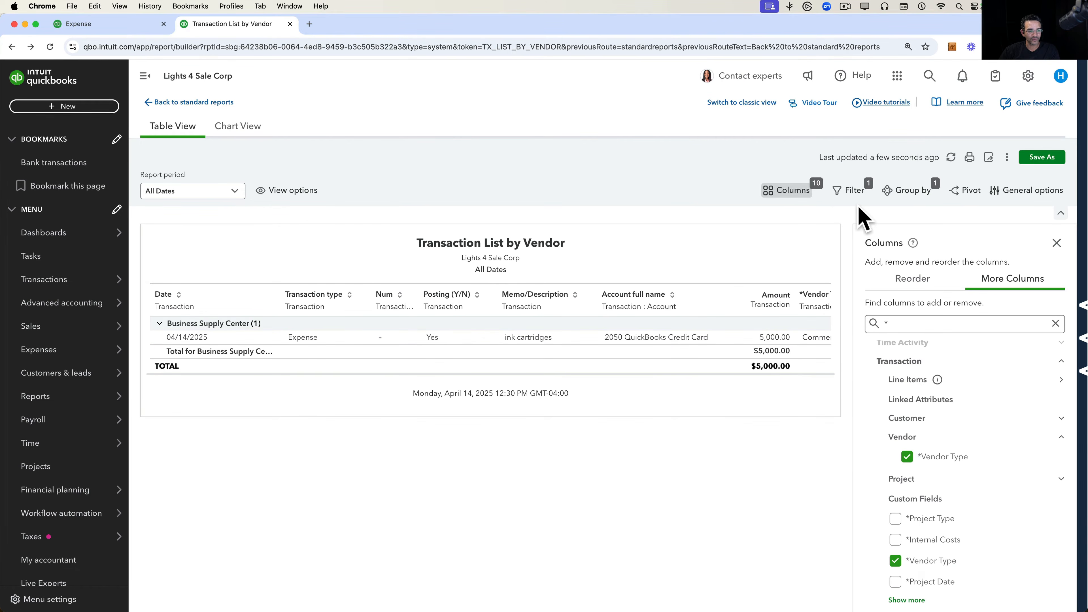
Switch the report filter to the *Vendor Type (Transaction : Vendor) field with the value Local.
click(852, 191)
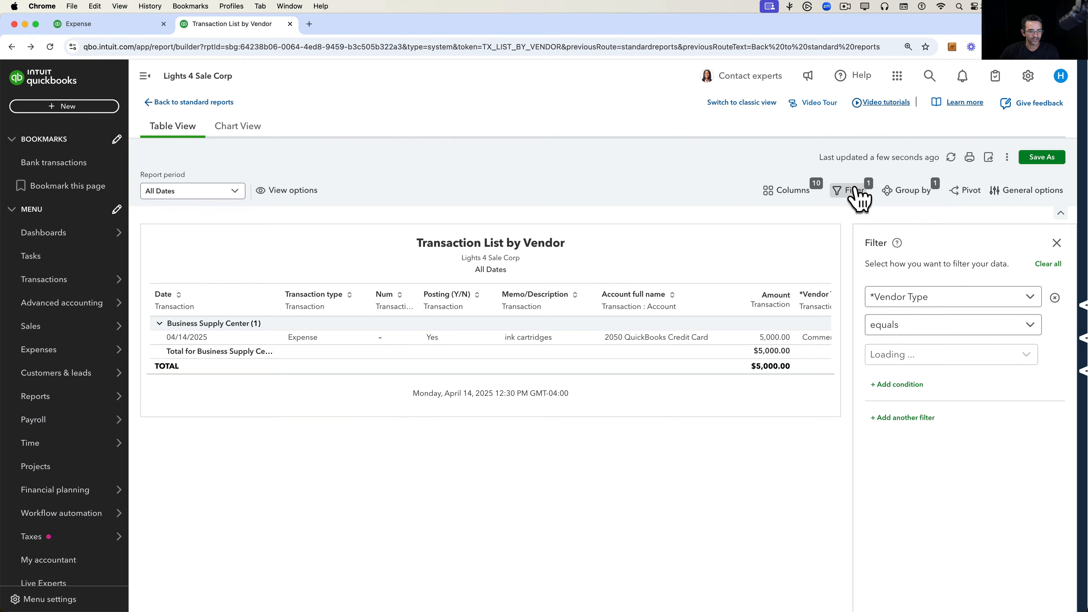
click(919, 306)
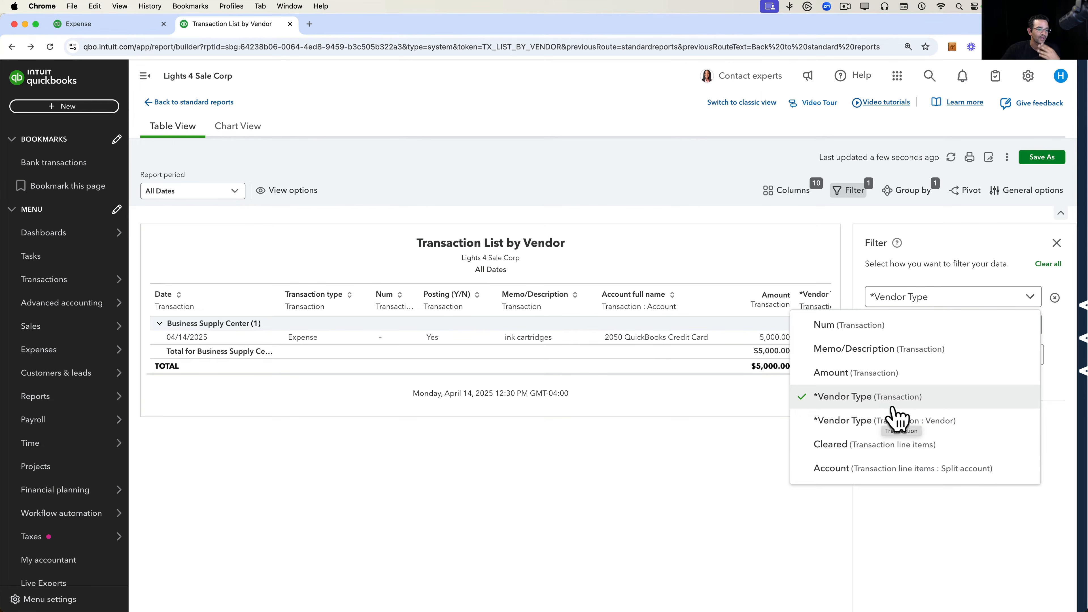
click(874, 426)
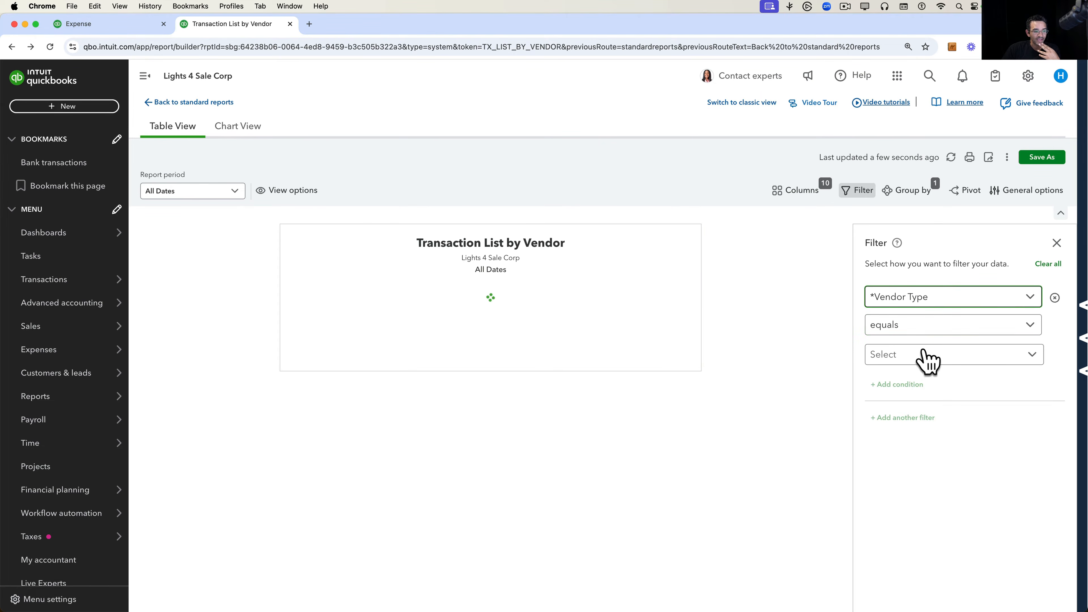
click(936, 300)
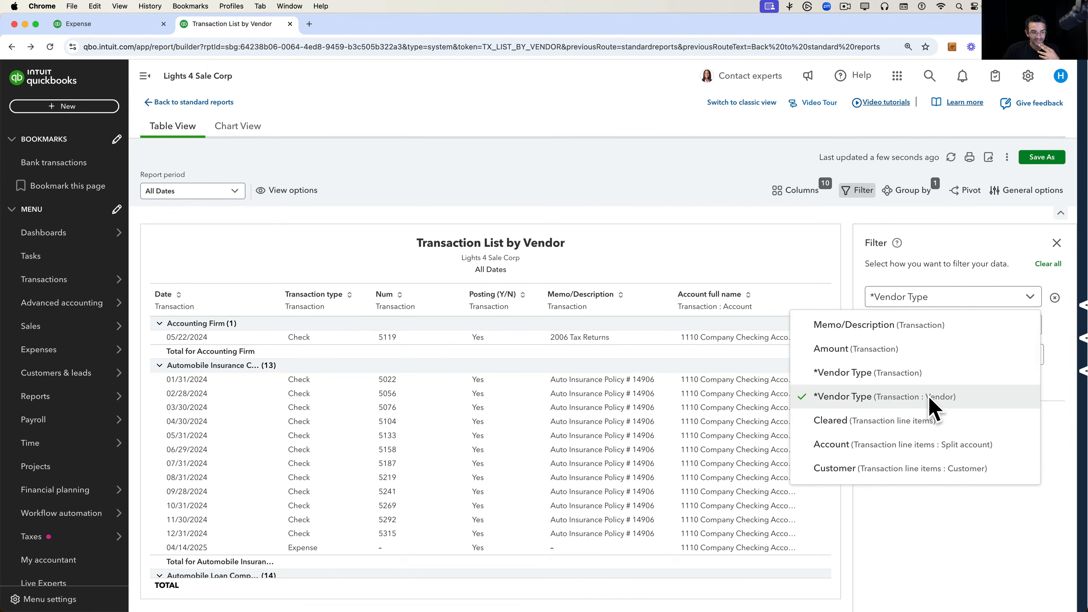
click(946, 526)
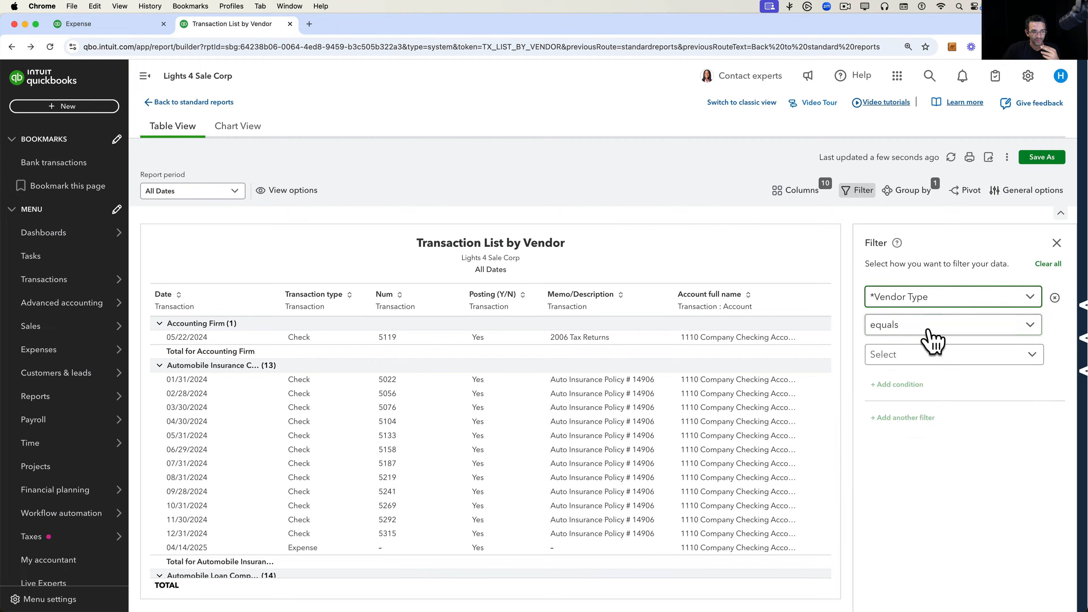
click(937, 360)
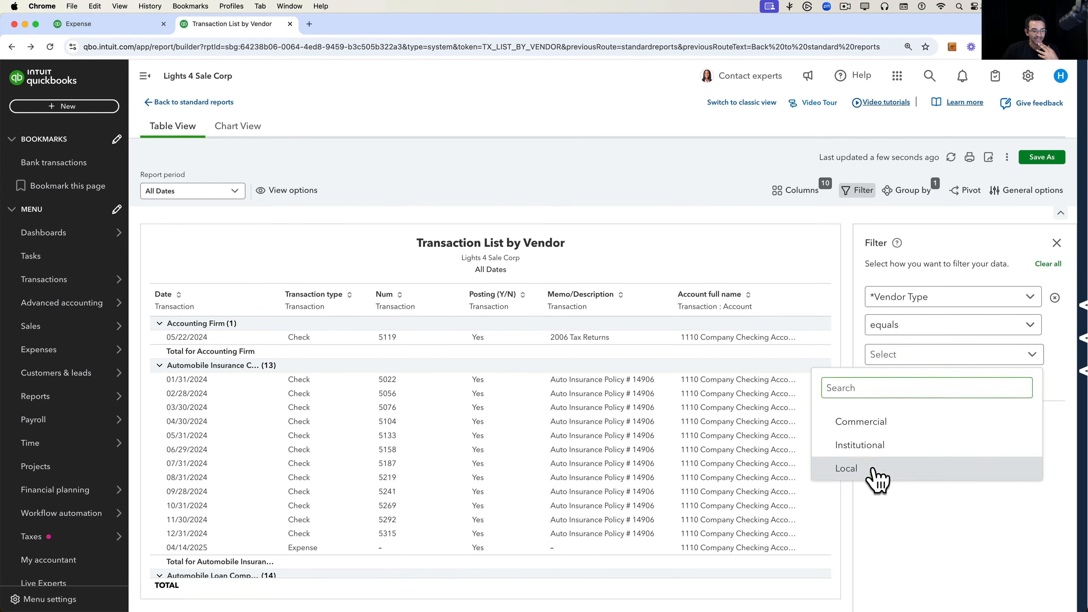
click(873, 469)
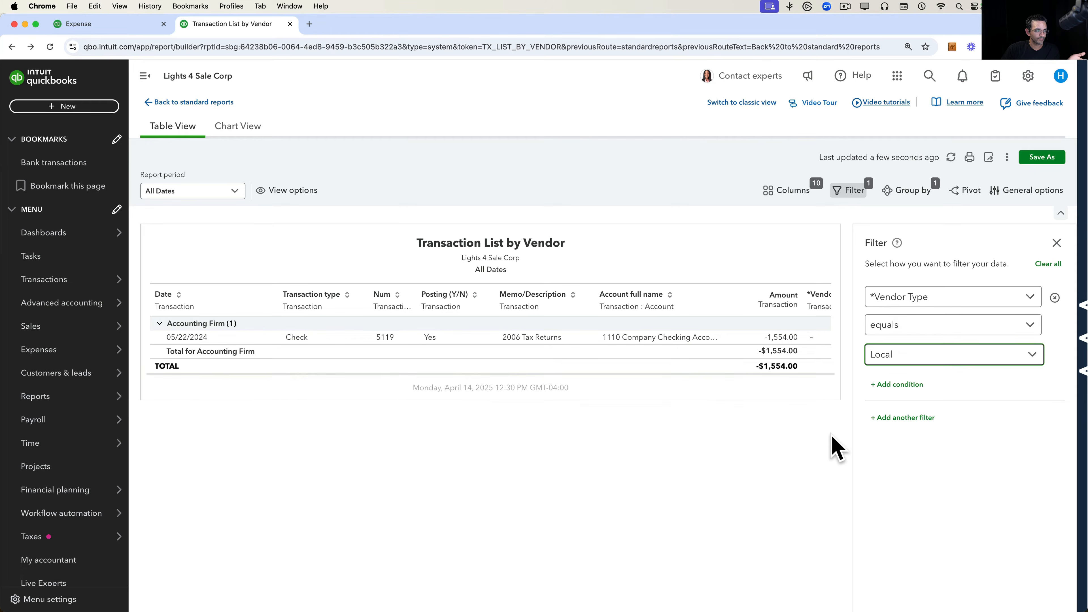
Change the *Vendor Type (Transaction : Vendor) filter value to Commercial only.
click(940, 355)
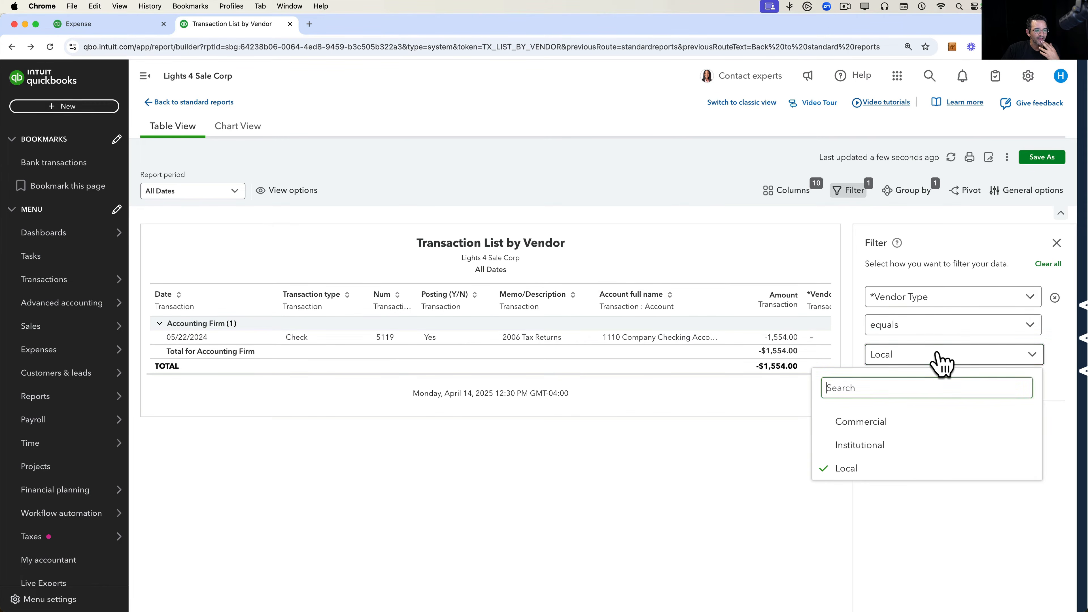
click(861, 421)
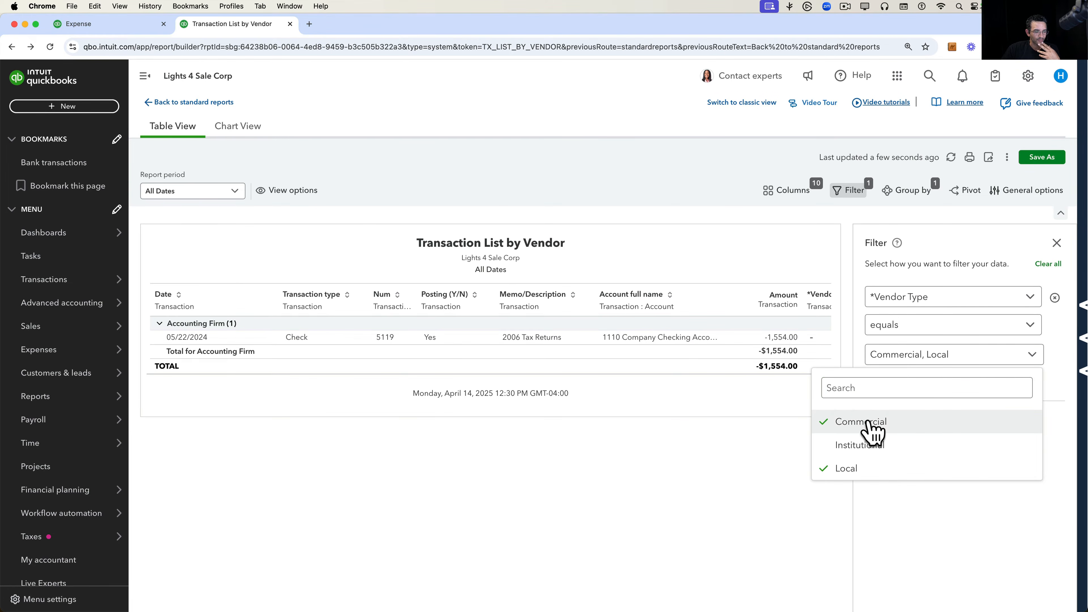
click(862, 468)
click(711, 542)
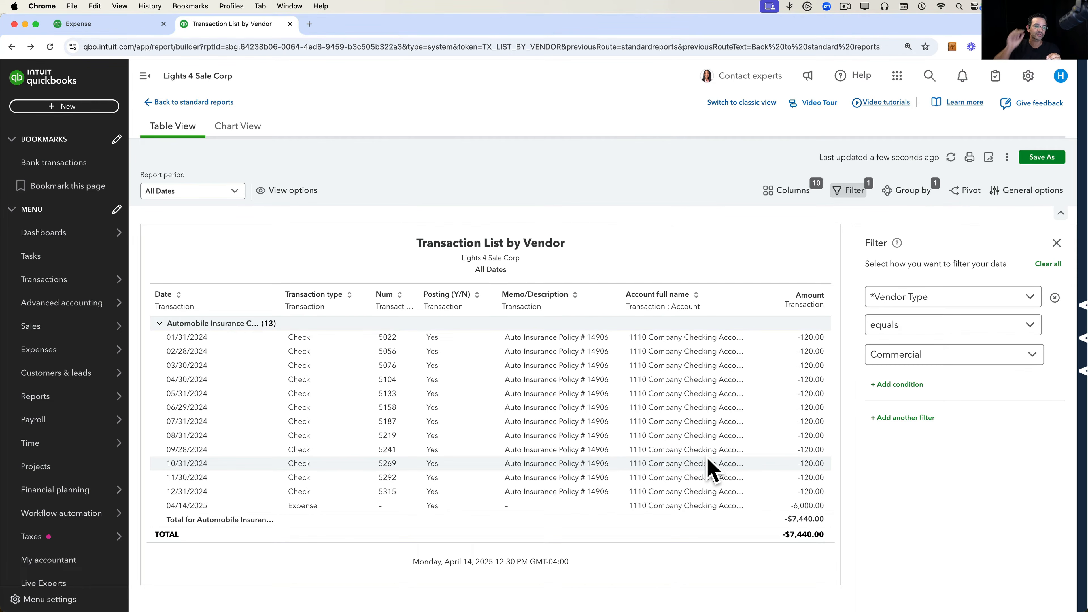
Set the *Vendor Type of the 08/31/2024 Automobile Insurance Company check to Institutional, save it and return to the report.
click(719, 463)
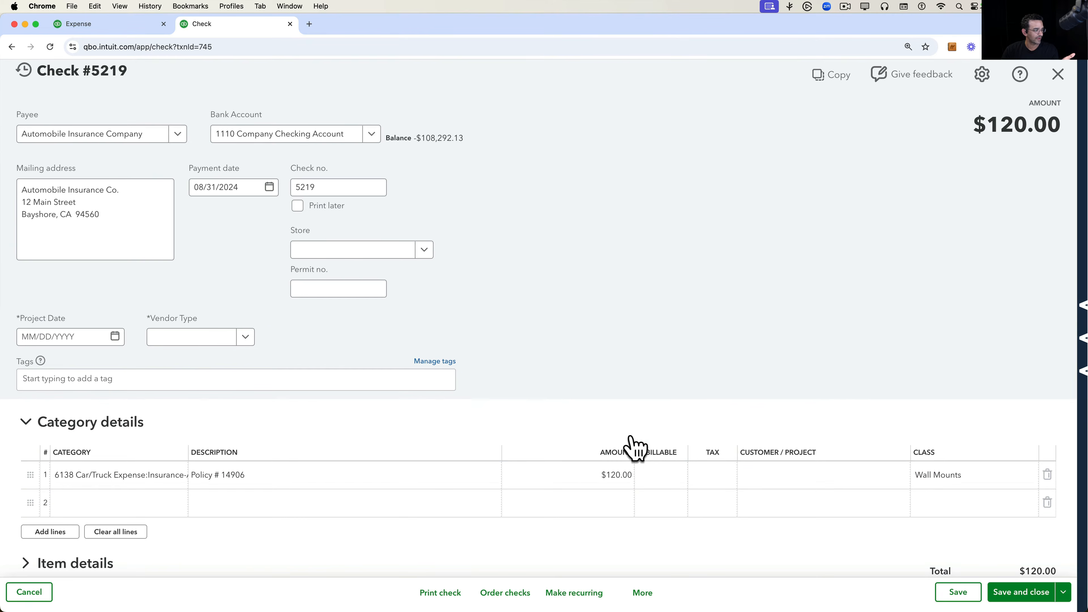
click(173, 338)
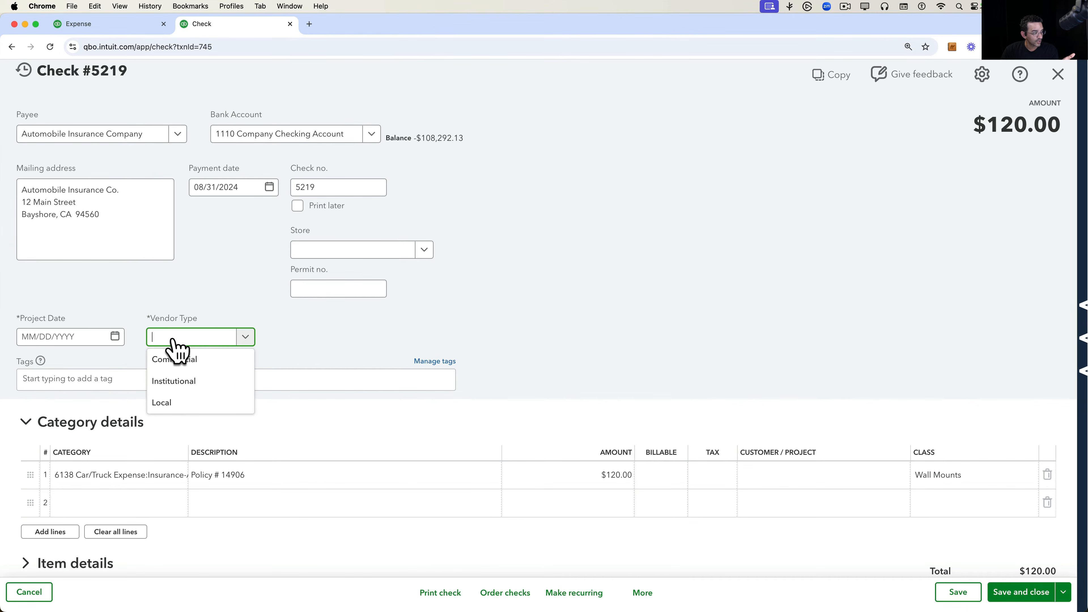
click(186, 381)
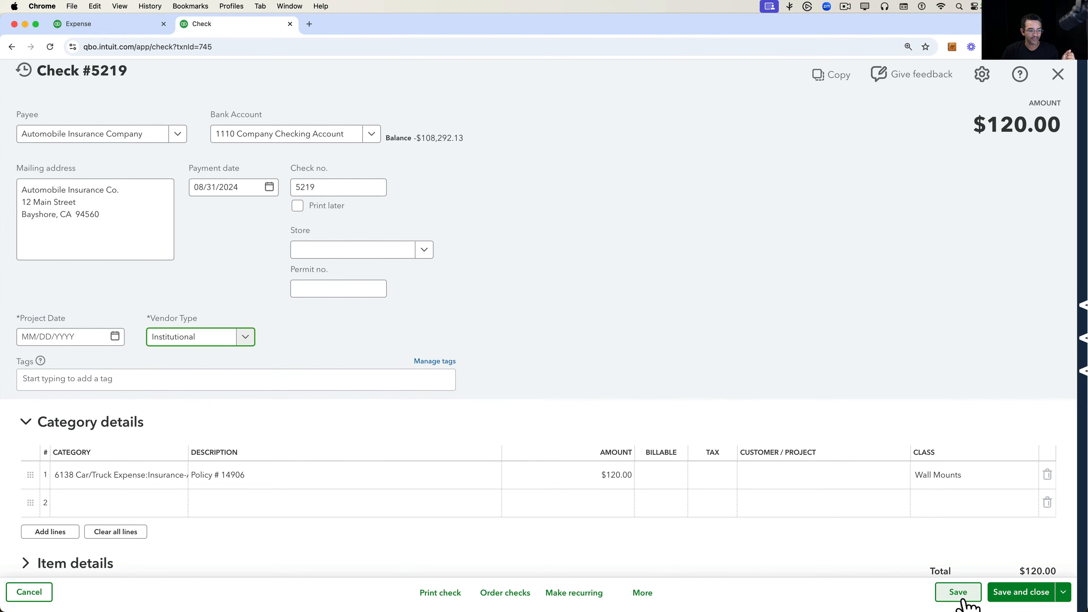
click(958, 592)
click(1058, 75)
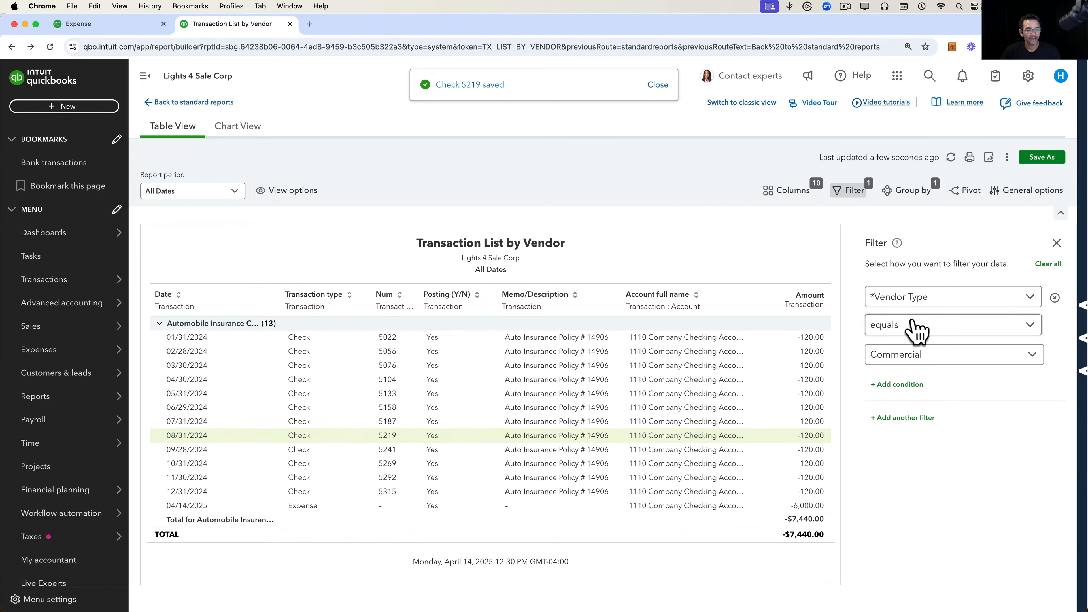
Review the Transaction and Transaction : Vendor options for the *Vendor Type filter and compare the matching columns in the report.
click(925, 300)
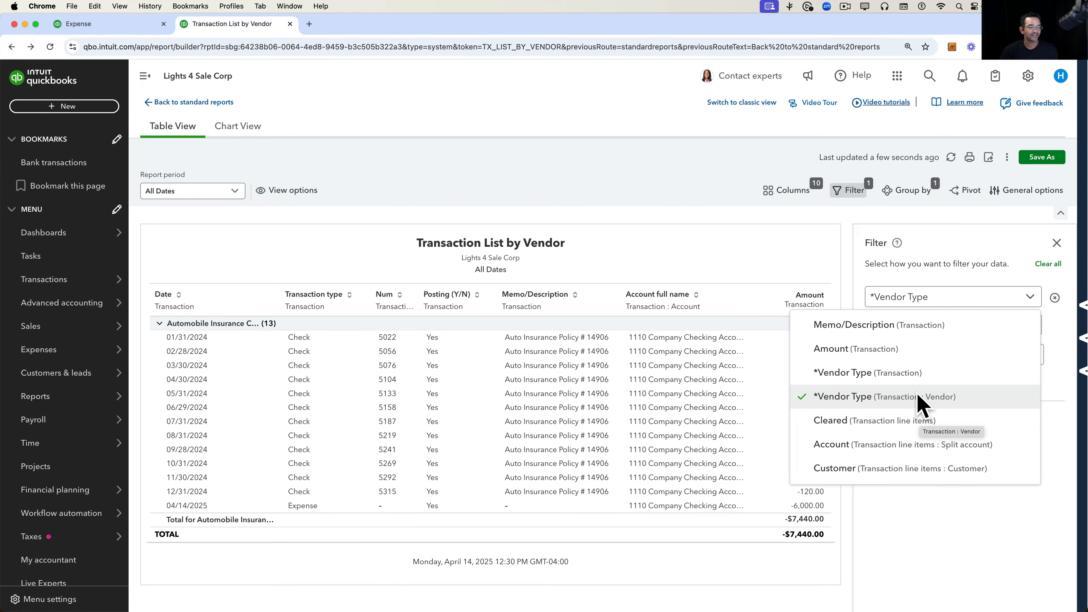
click(681, 588)
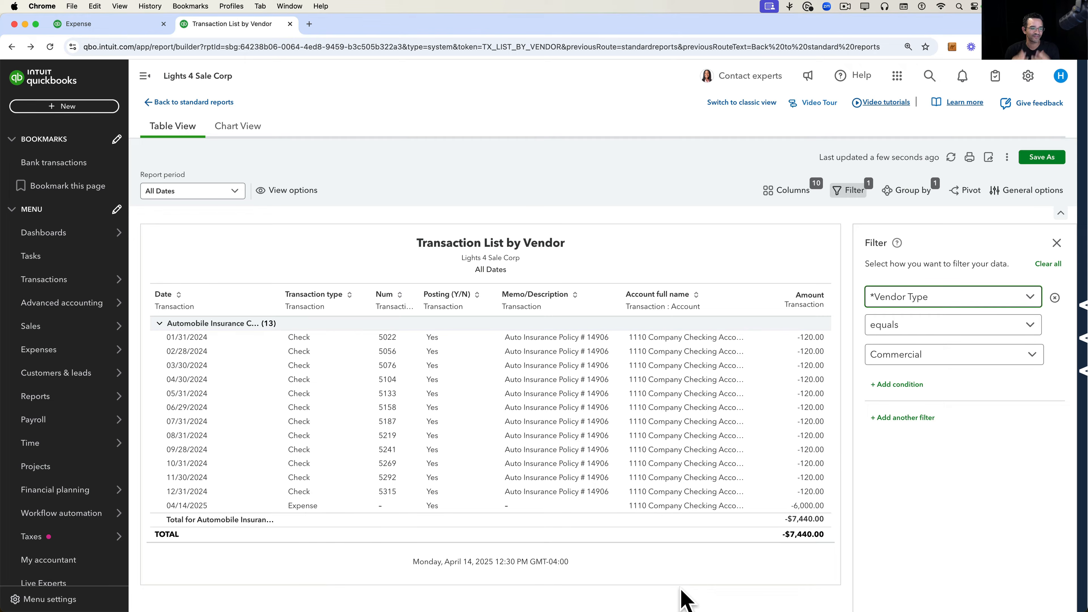
click(917, 308)
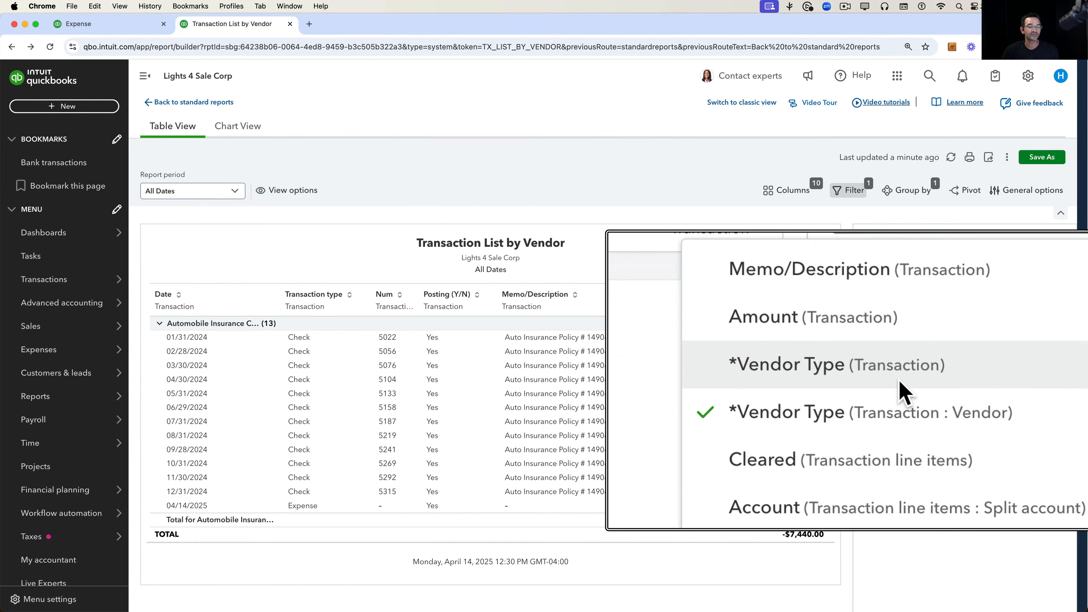
click(908, 518)
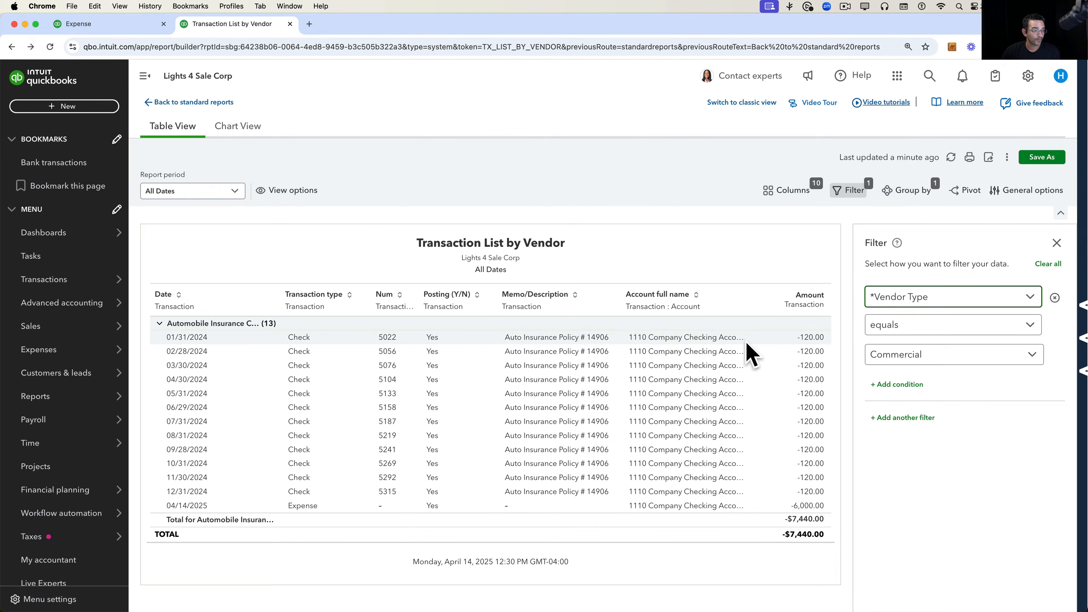
scroll(743, 354, right, 5)
scroll(743, 354, right, 2)
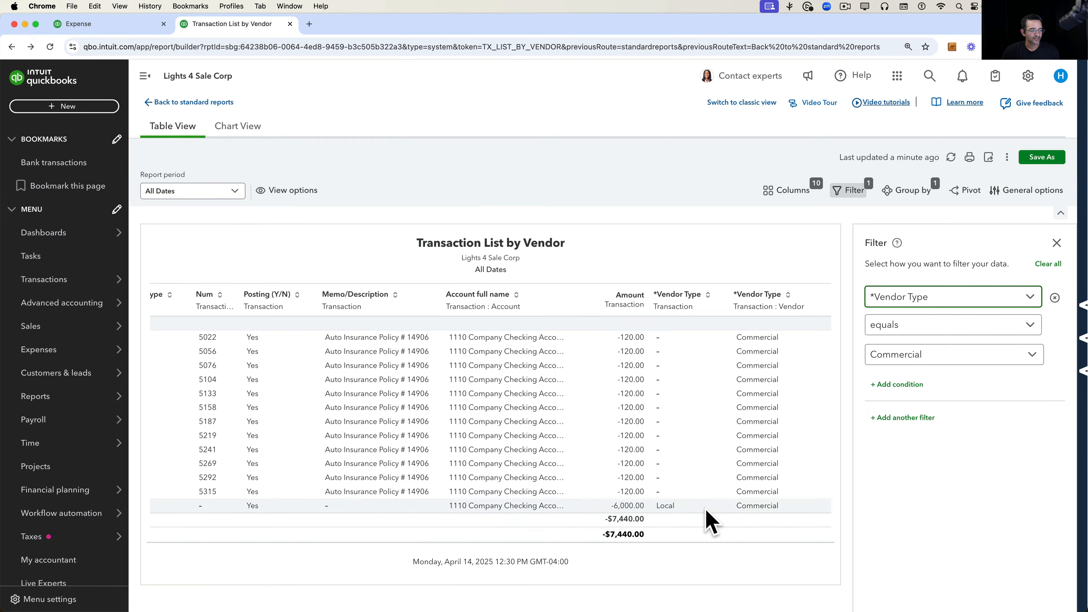
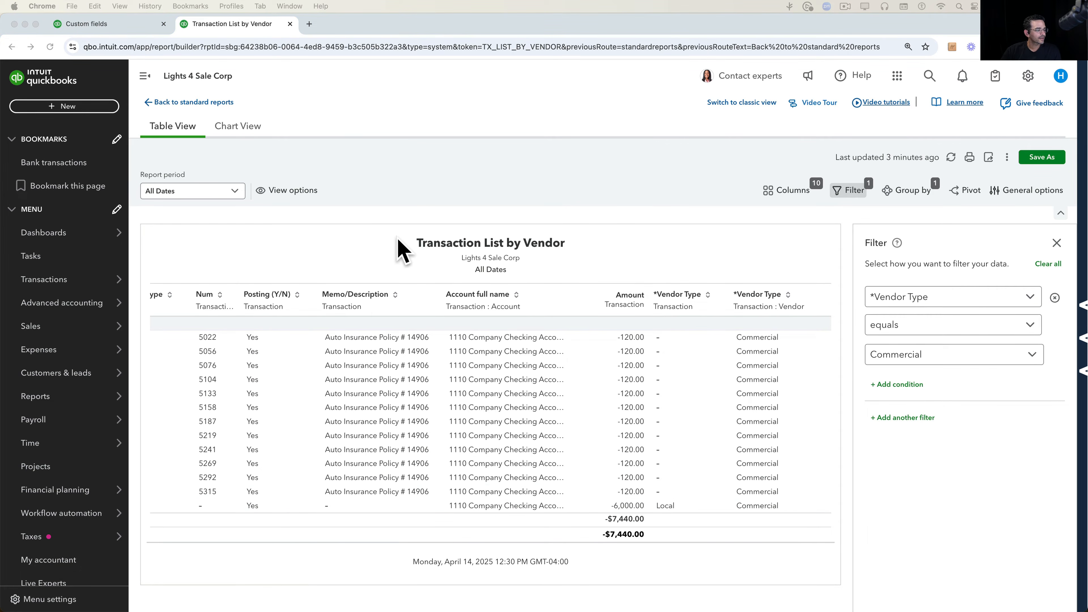
scroll(347, 370, left, 5)
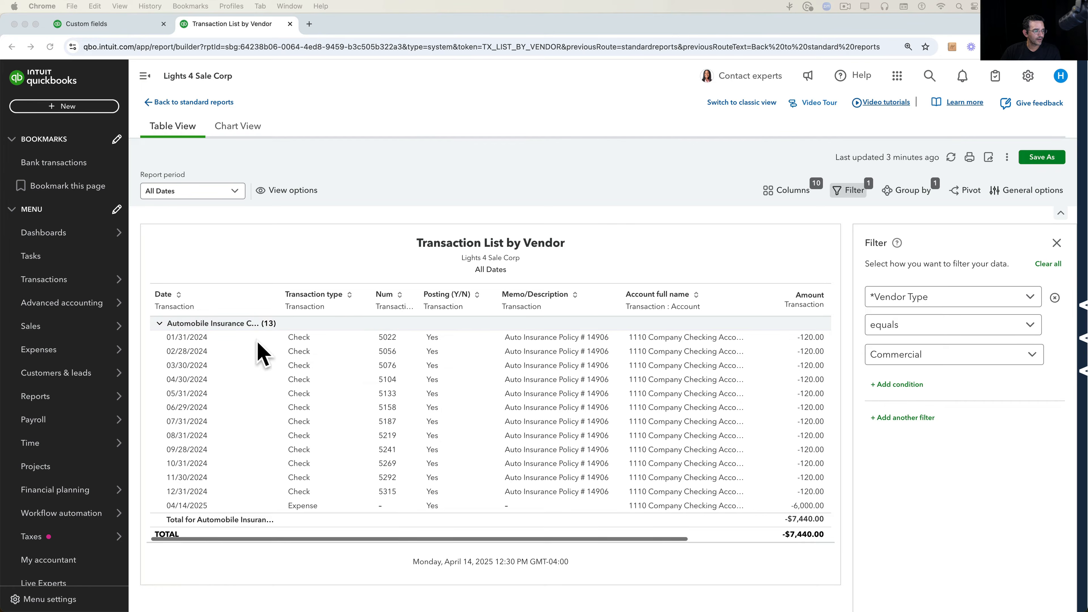
scroll(625, 391, right, 5)
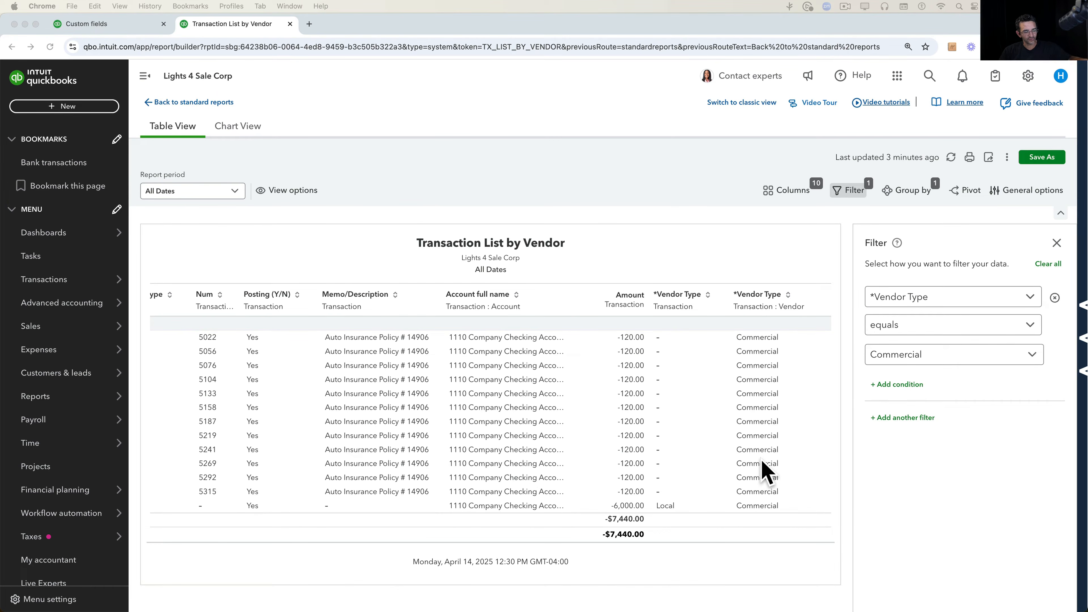
Open the vendor list and look through the *Vendor Type column for vendors without a value.
click(103, 24)
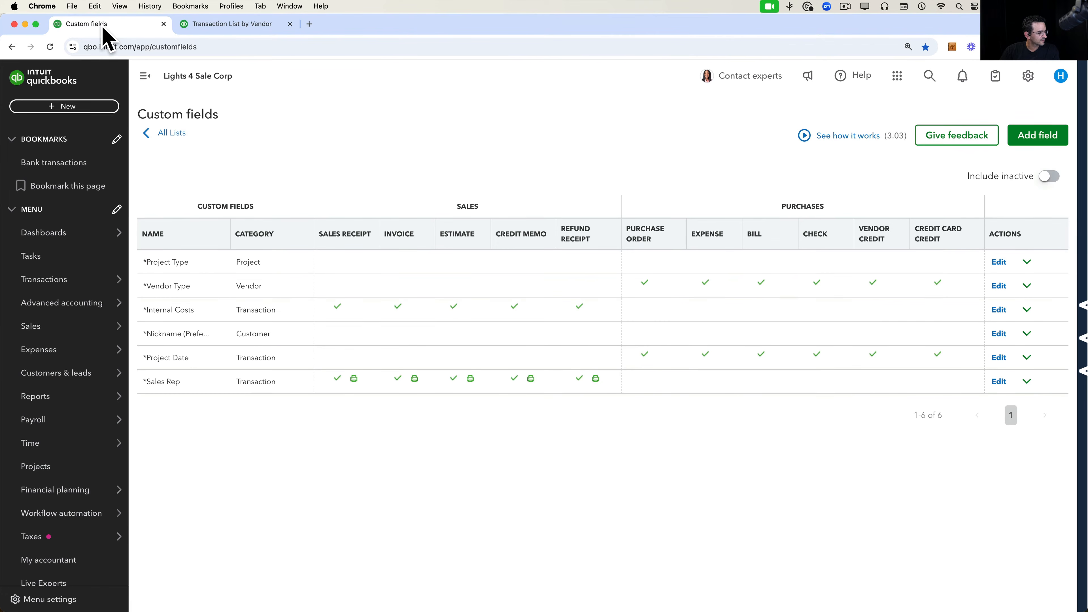
mouse_move(47, 356)
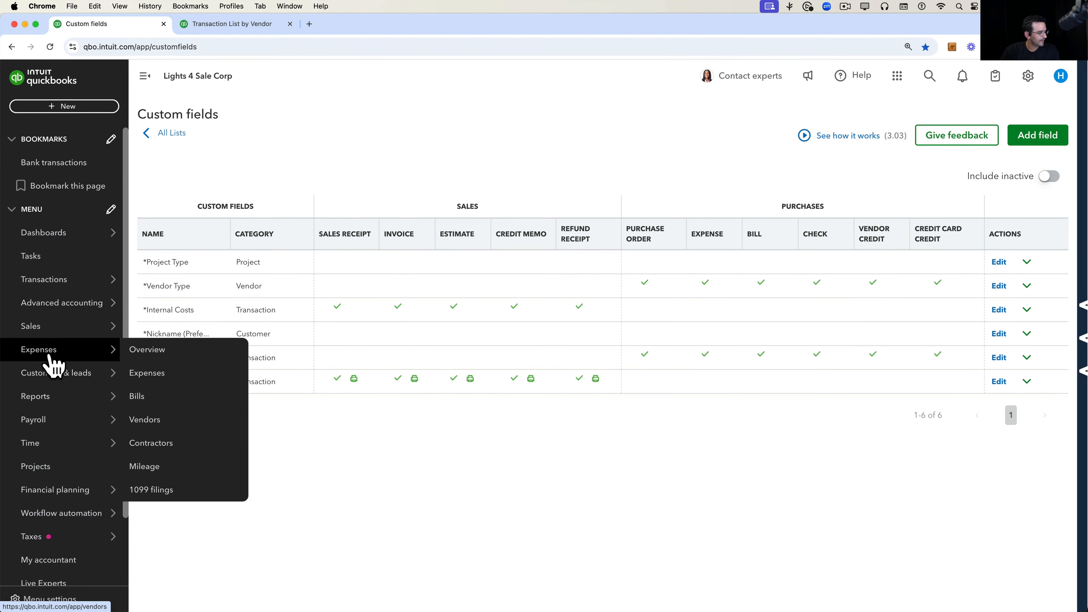
click(164, 422)
scroll(390, 441, down, 3)
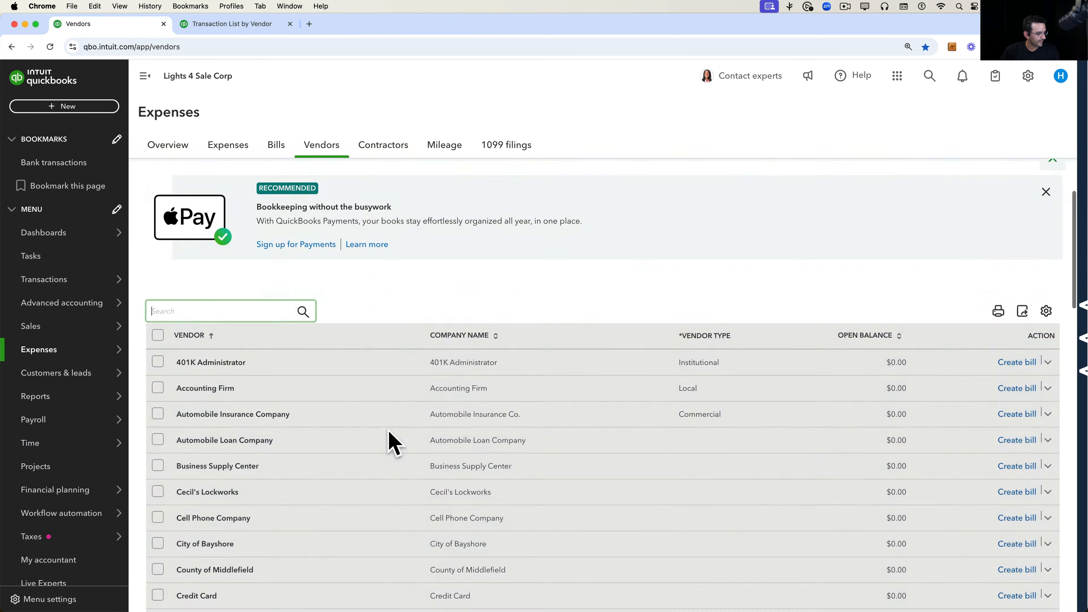
scroll(390, 432, down, 6)
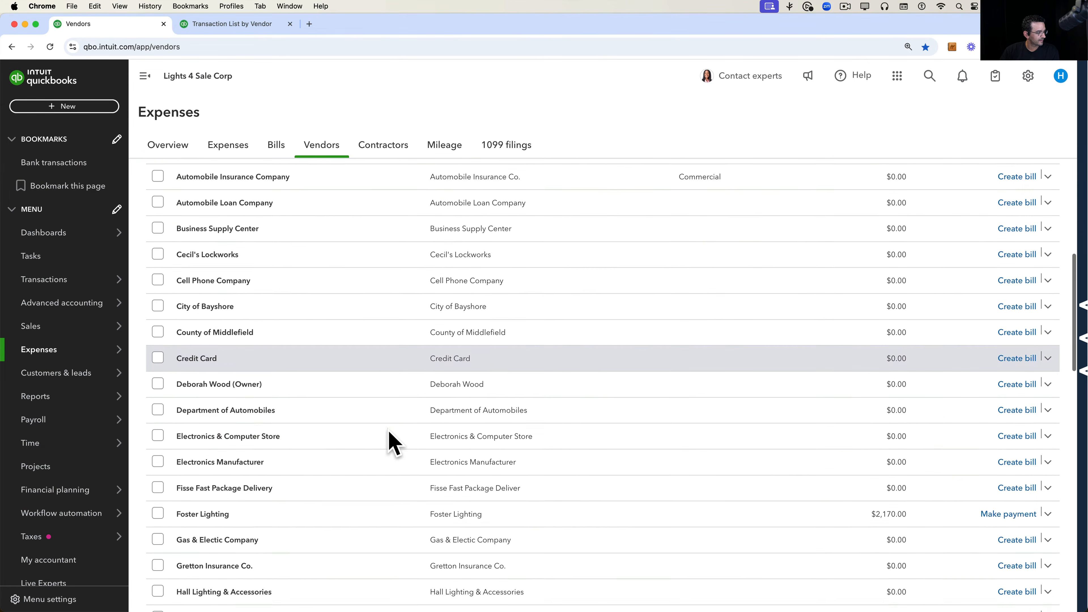
scroll(388, 431, down, 1)
scroll(381, 437, up, 3)
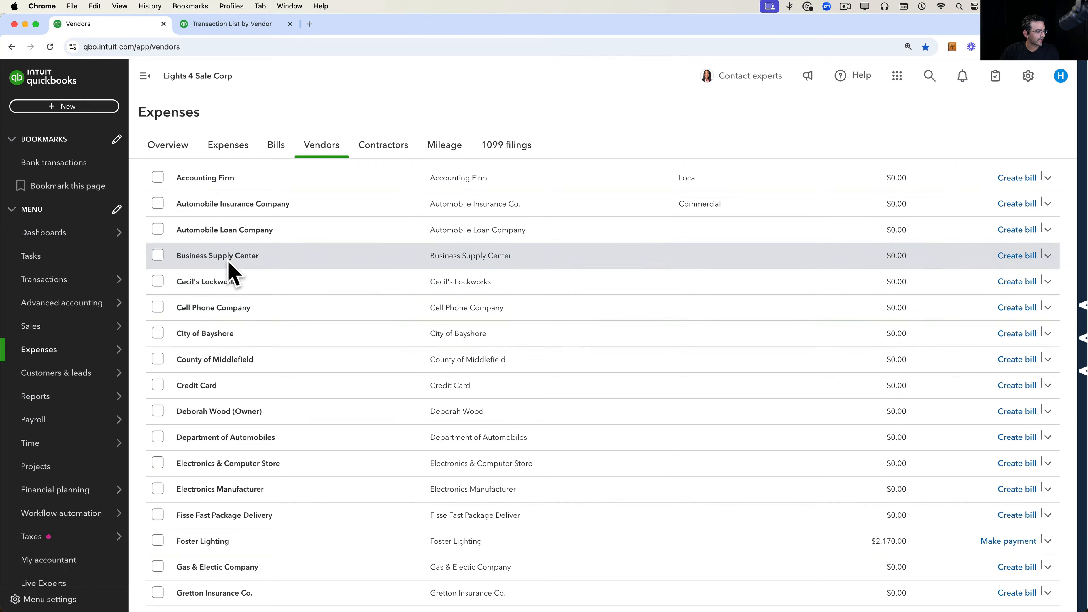
Set the *Vendor Type custom field of the Business Supply Center vendor to Commercial and save the vendor.
click(228, 264)
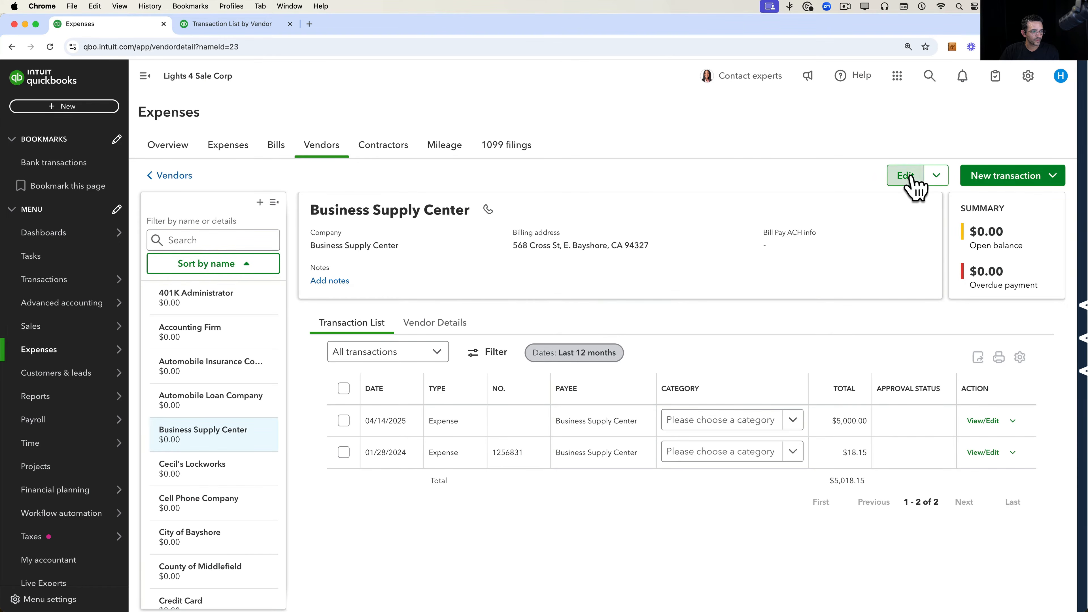
click(914, 180)
scroll(689, 446, down, 10)
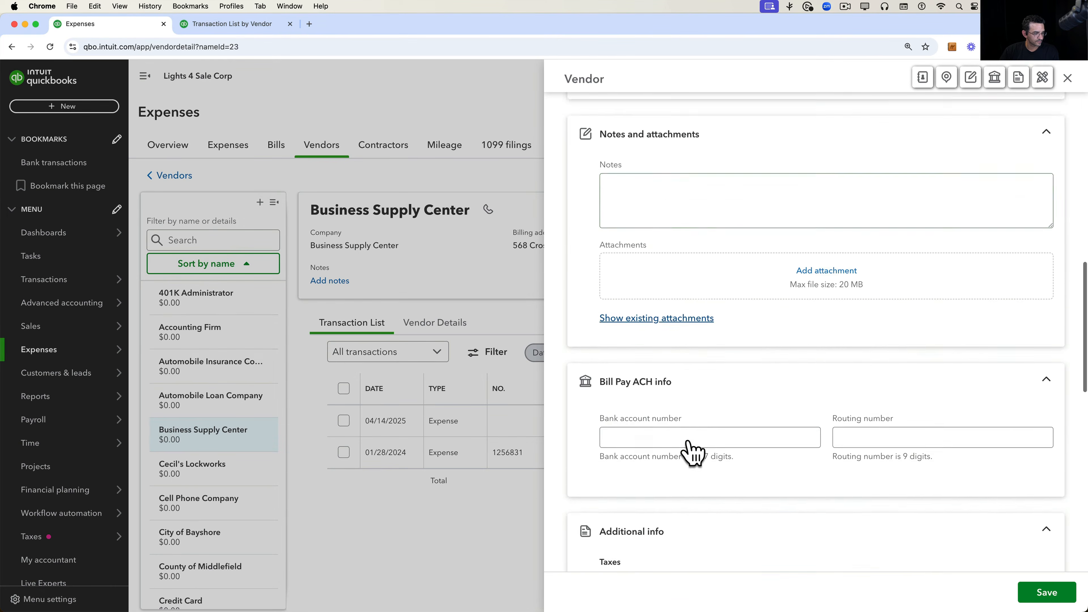
scroll(690, 448, down, 15)
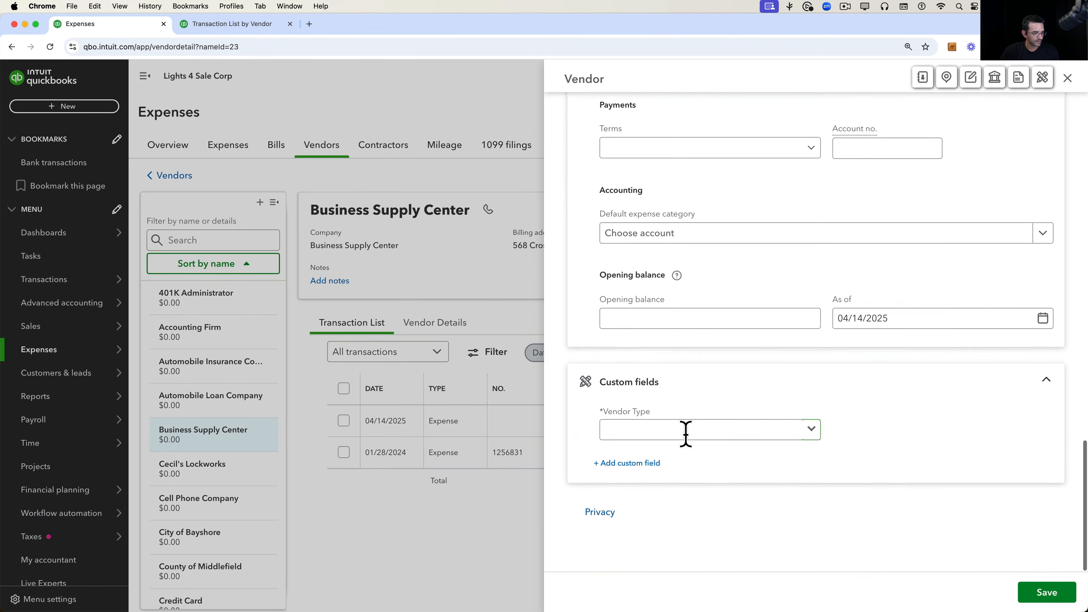
click(685, 434)
click(811, 431)
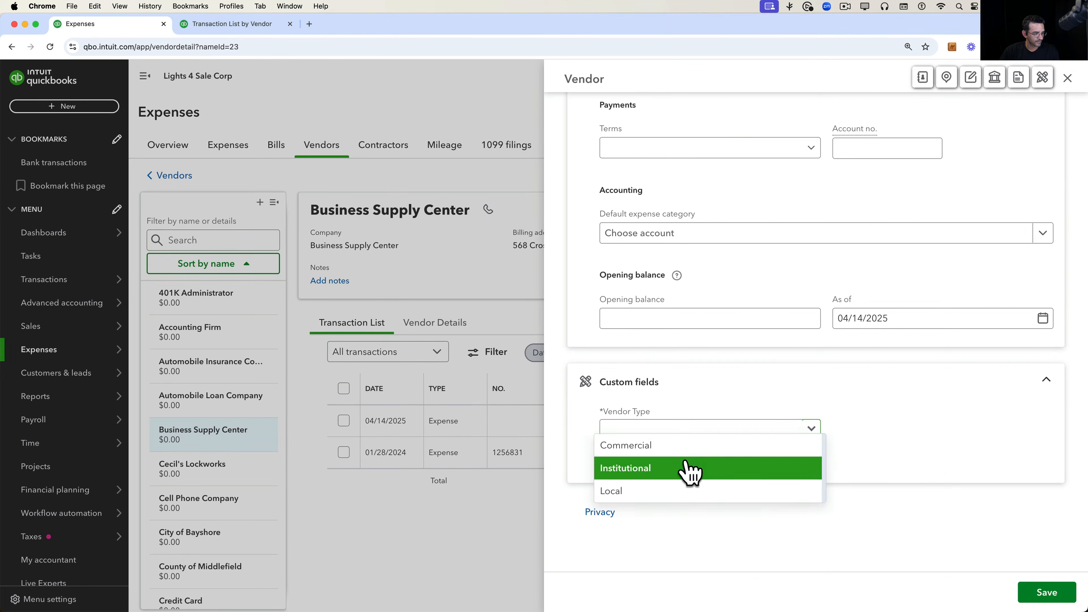
click(690, 447)
click(1046, 592)
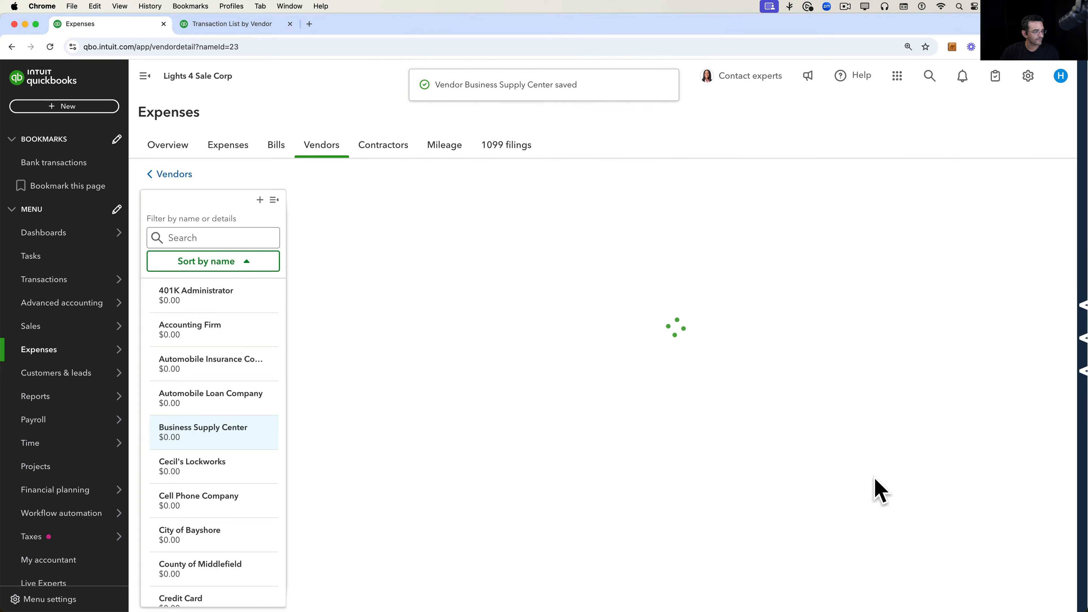
Refresh the Transaction List by Vendor report and check it for Business Supply Center transactions.
click(219, 26)
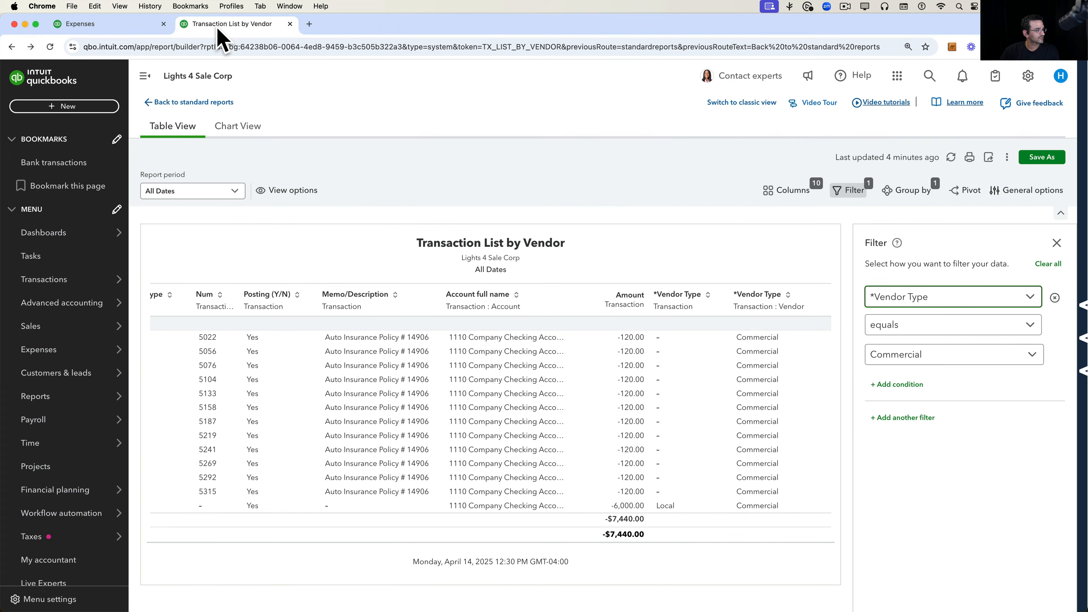
click(951, 157)
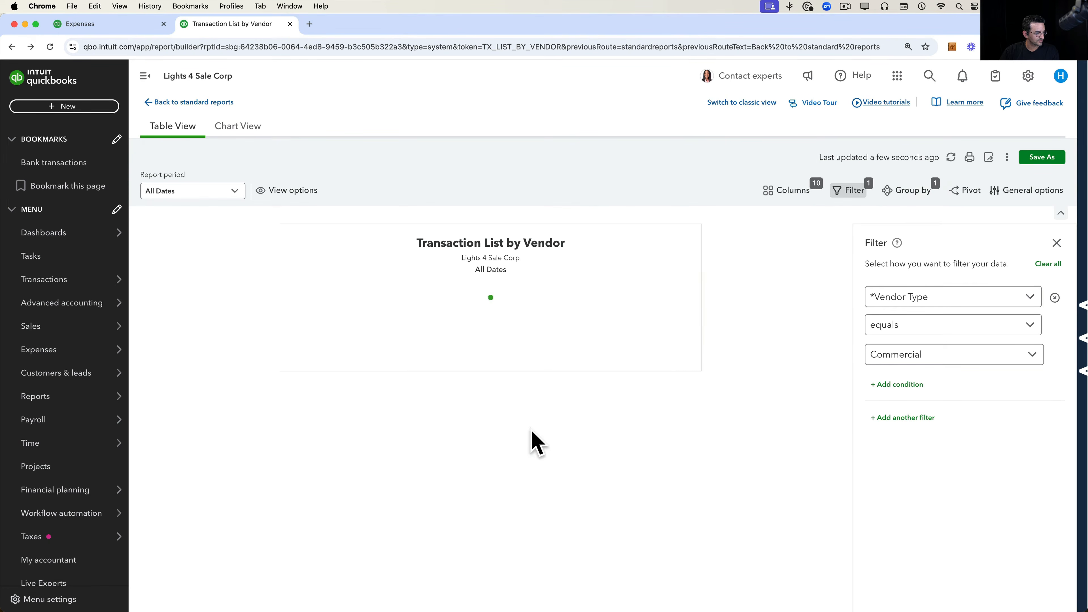
scroll(596, 471, down, 3)
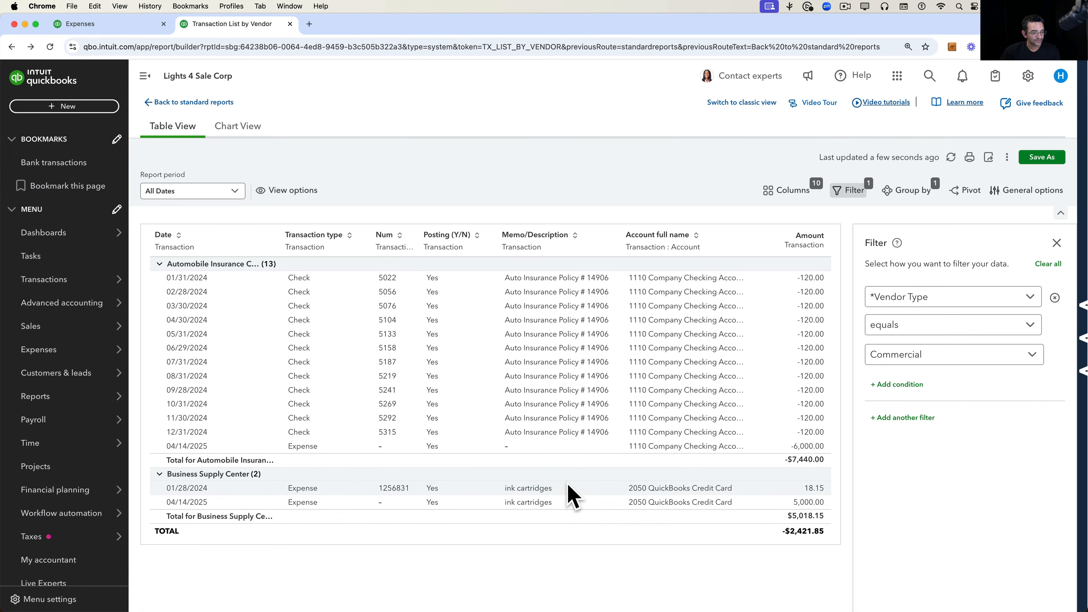
Set the *Project Date of the 04/14/2025 Business Supply Center expense to 04/15/2025, then save and close the expense.
click(95, 26)
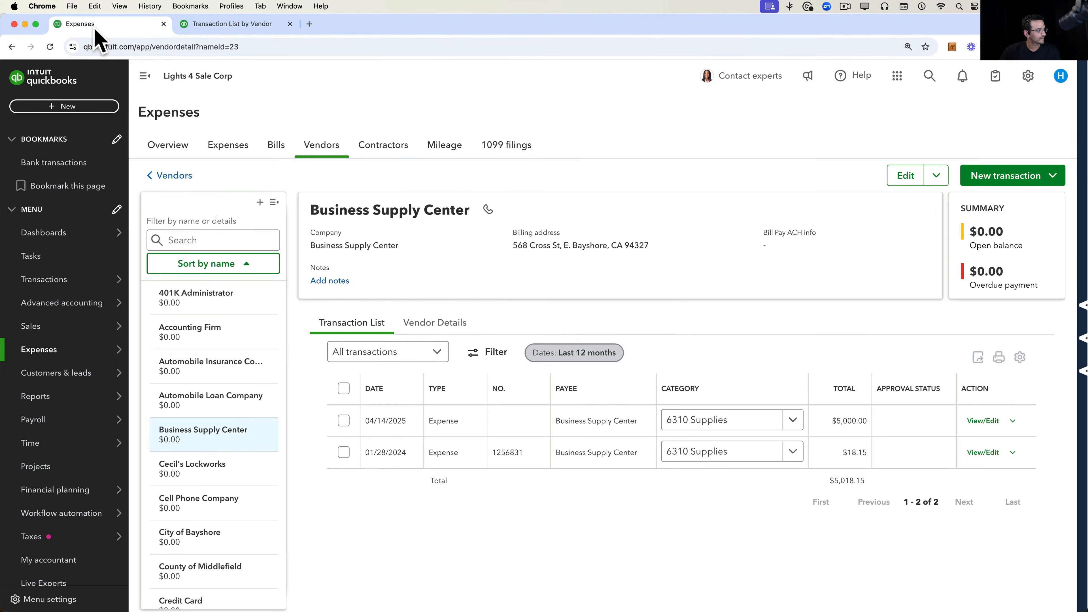
click(985, 420)
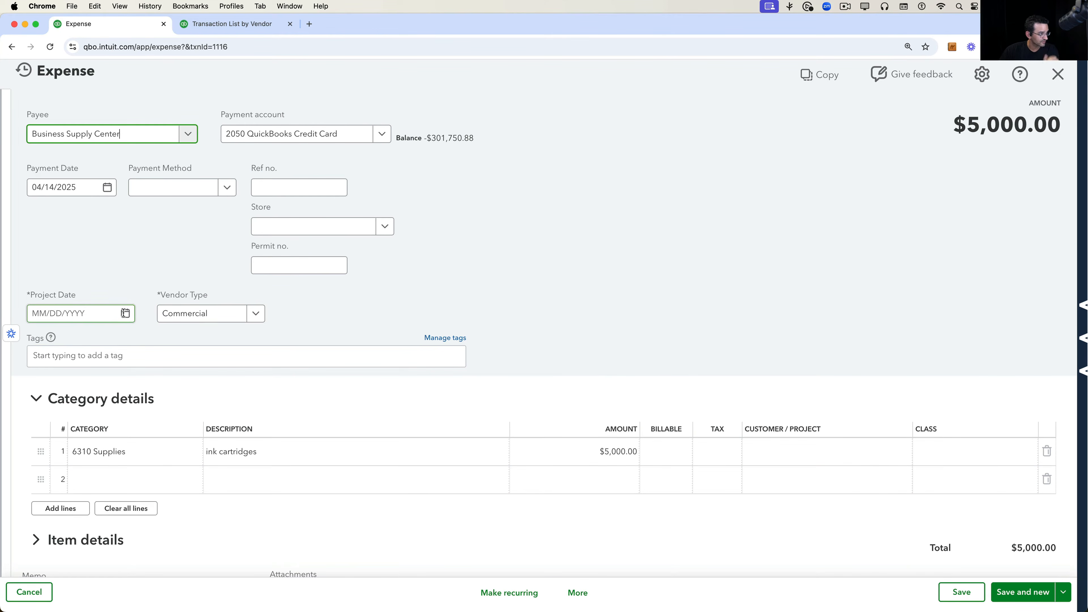
click(60, 312)
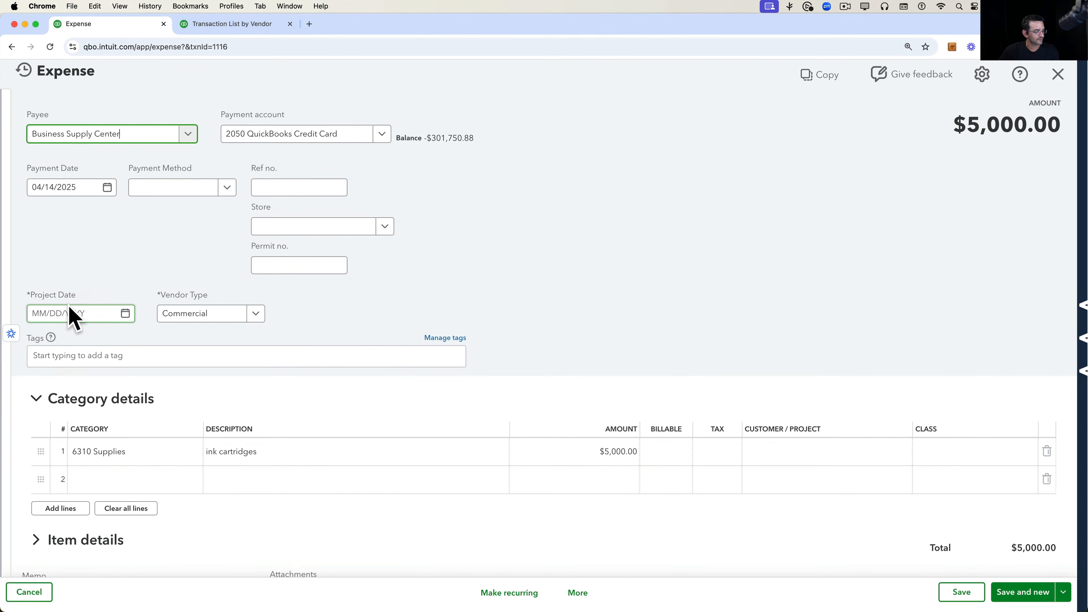
click(125, 314)
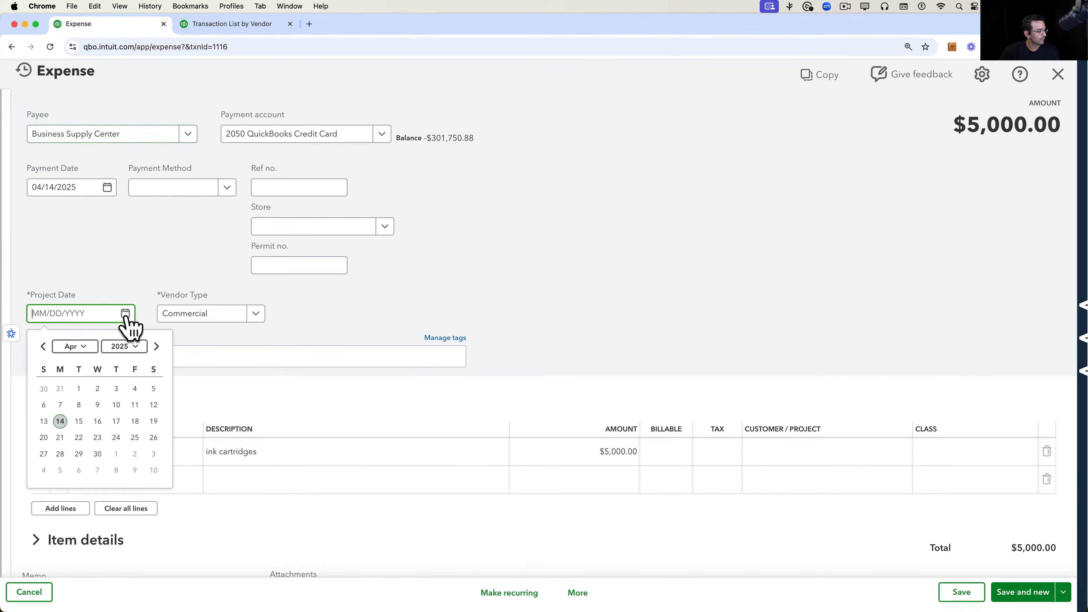
click(78, 420)
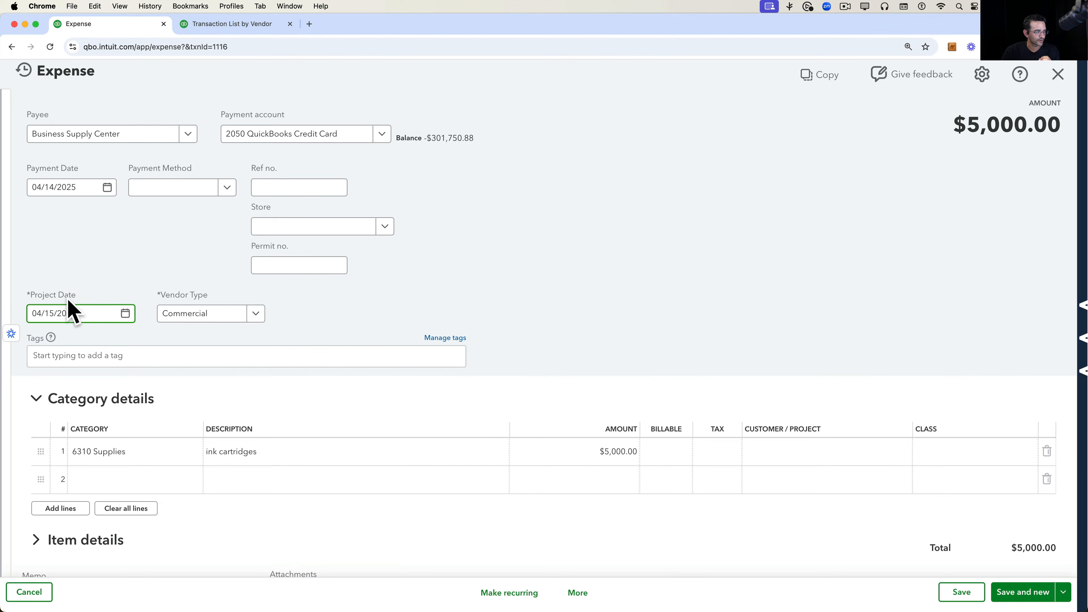
click(962, 593)
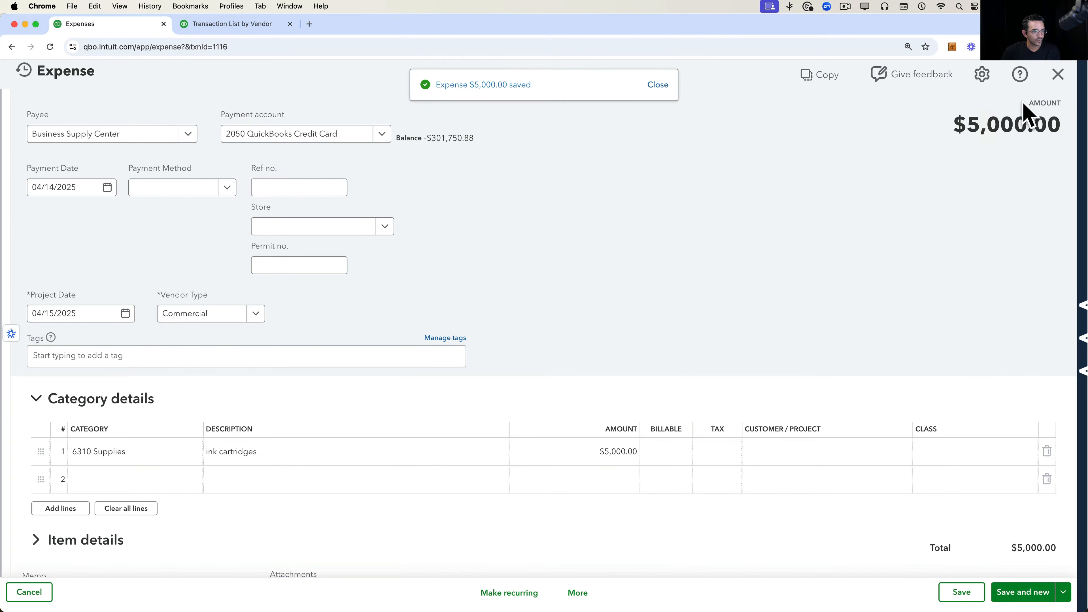
click(1057, 74)
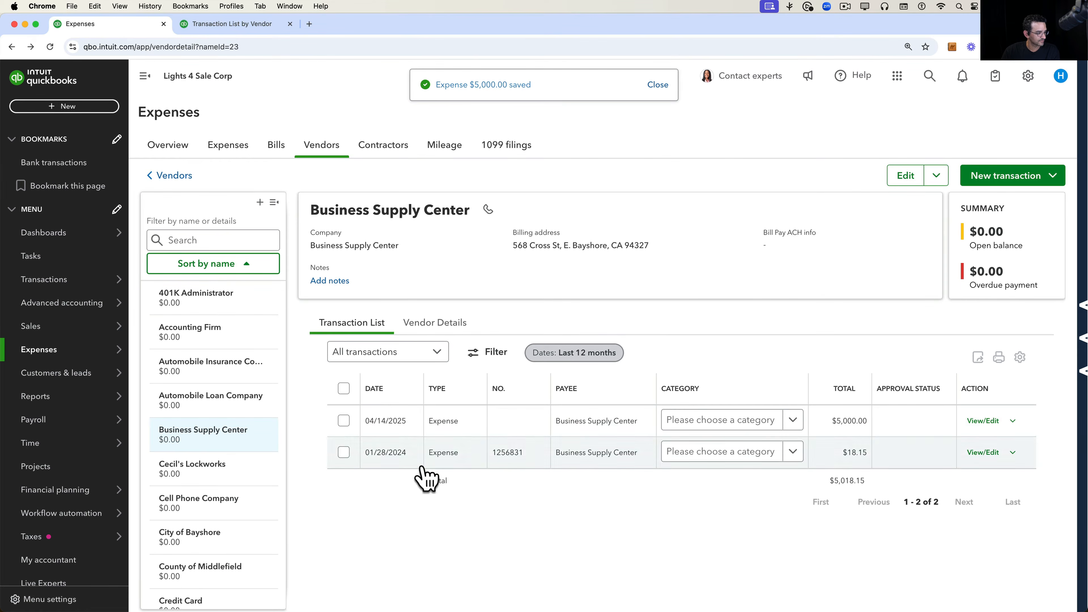
Set the *Project Date of the 01/28/2024 Business Supply Center expense to 04/30/2025 and save the expense.
click(571, 461)
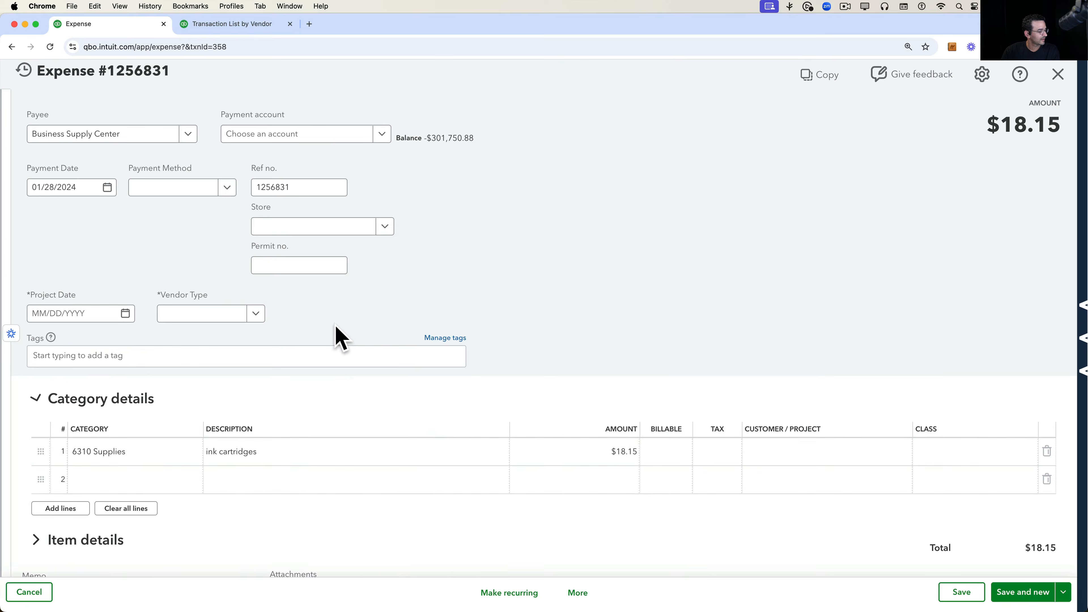
click(126, 314)
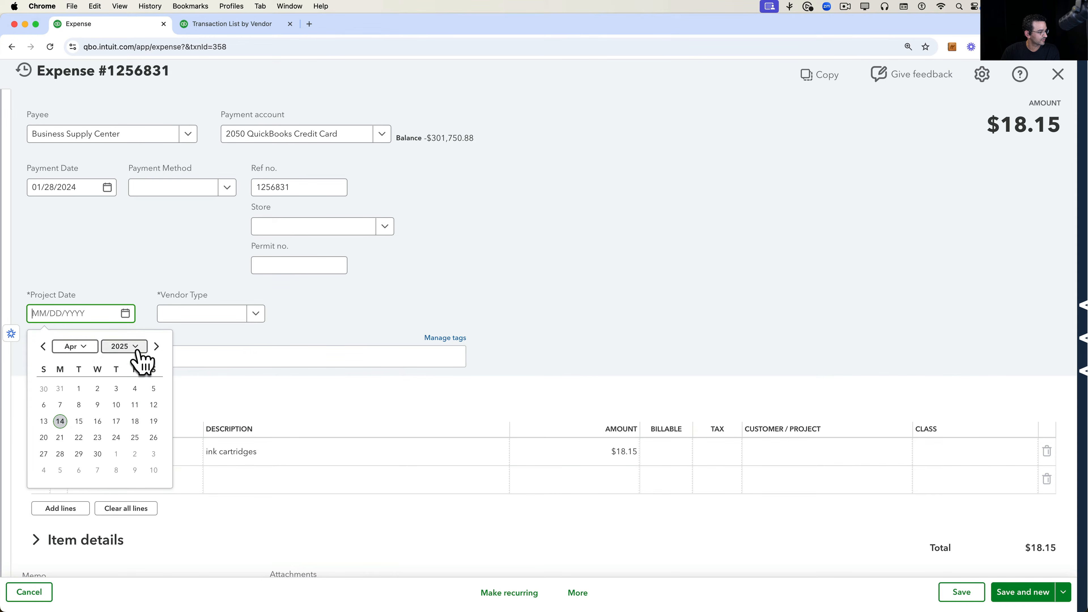
click(98, 453)
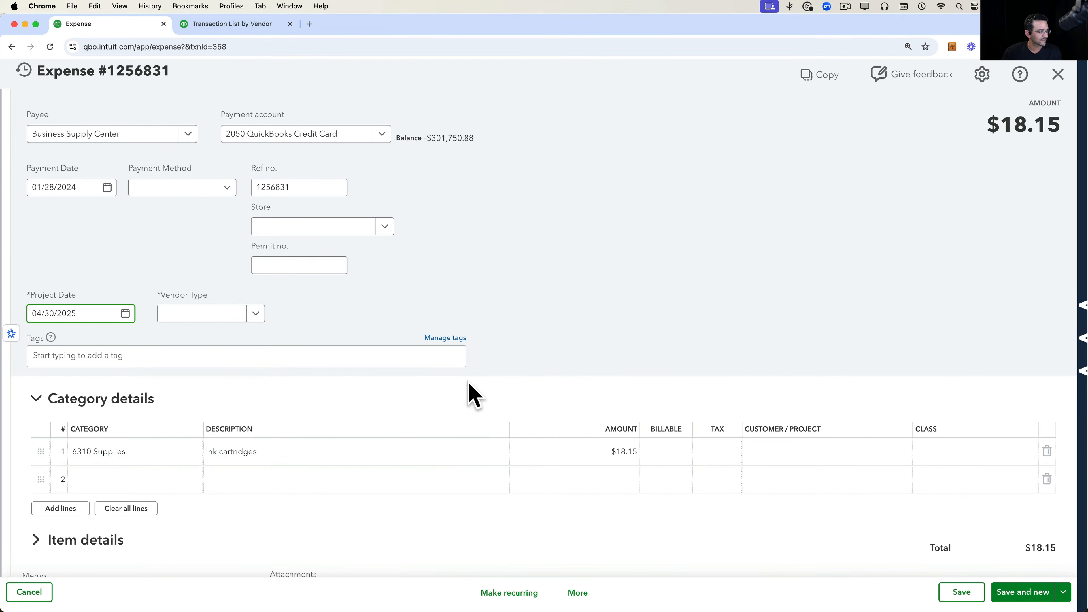
click(957, 593)
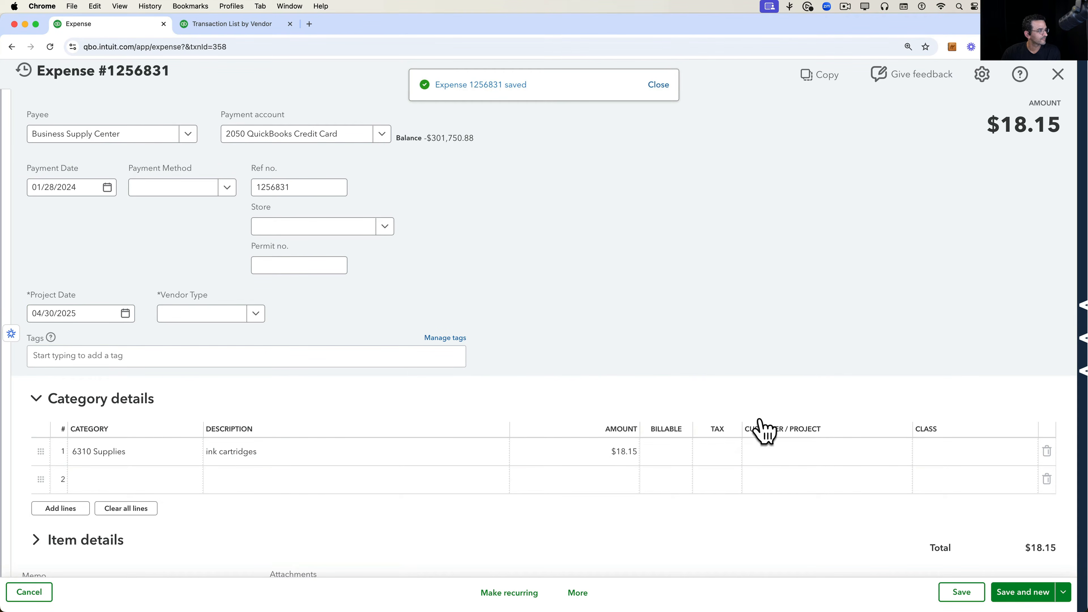
Add the transaction-level *Project Date column to the Transaction List by Vendor report.
click(260, 25)
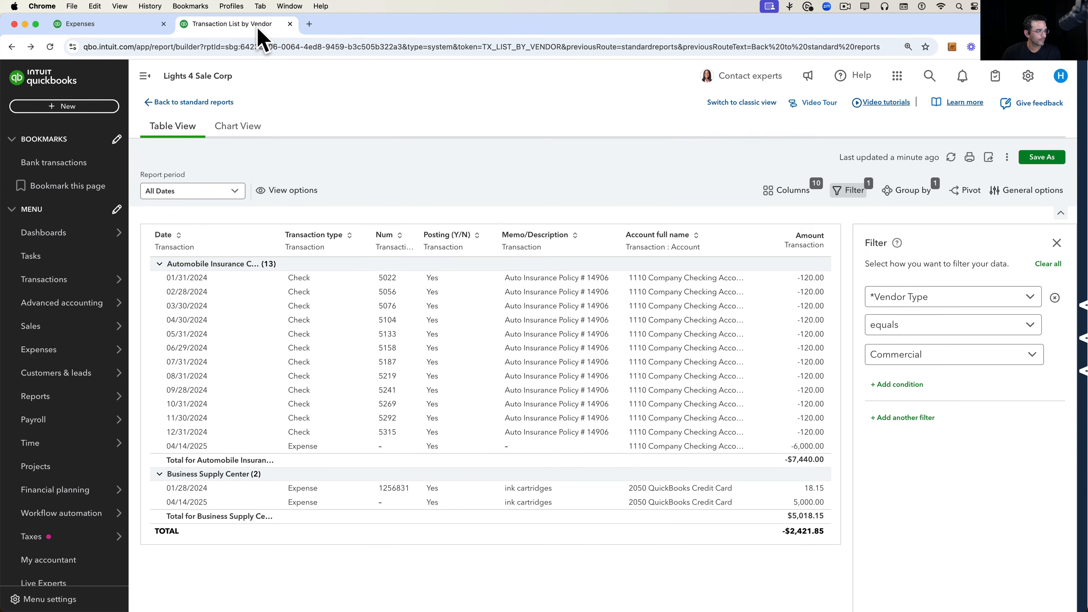
click(792, 193)
scroll(985, 510, down, 2)
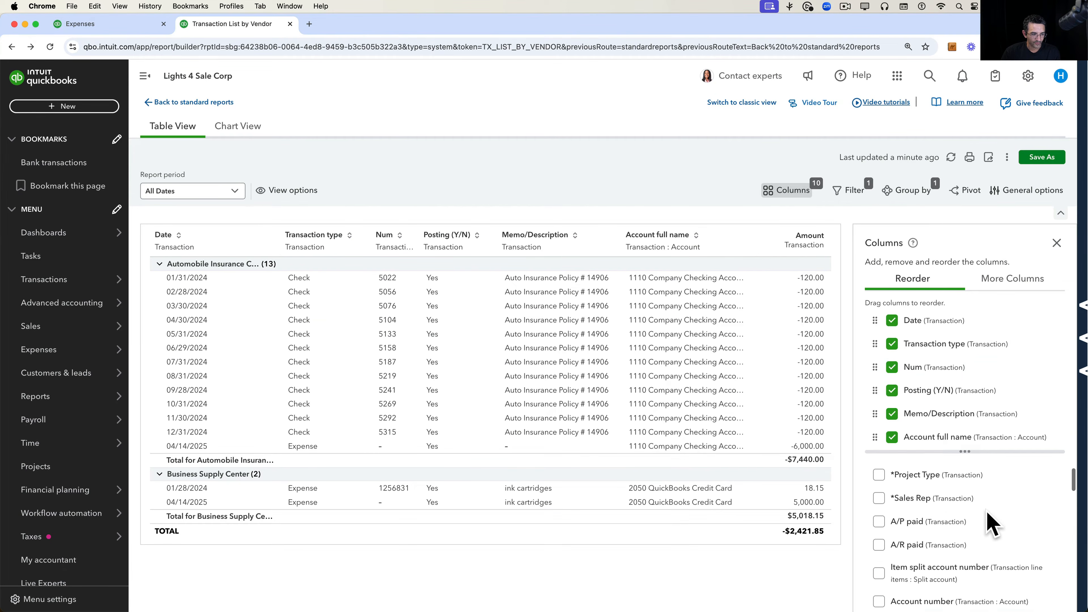
scroll(986, 510, up, 2)
scroll(960, 493, up, 3)
scroll(960, 493, up, 1)
scroll(961, 492, down, 4)
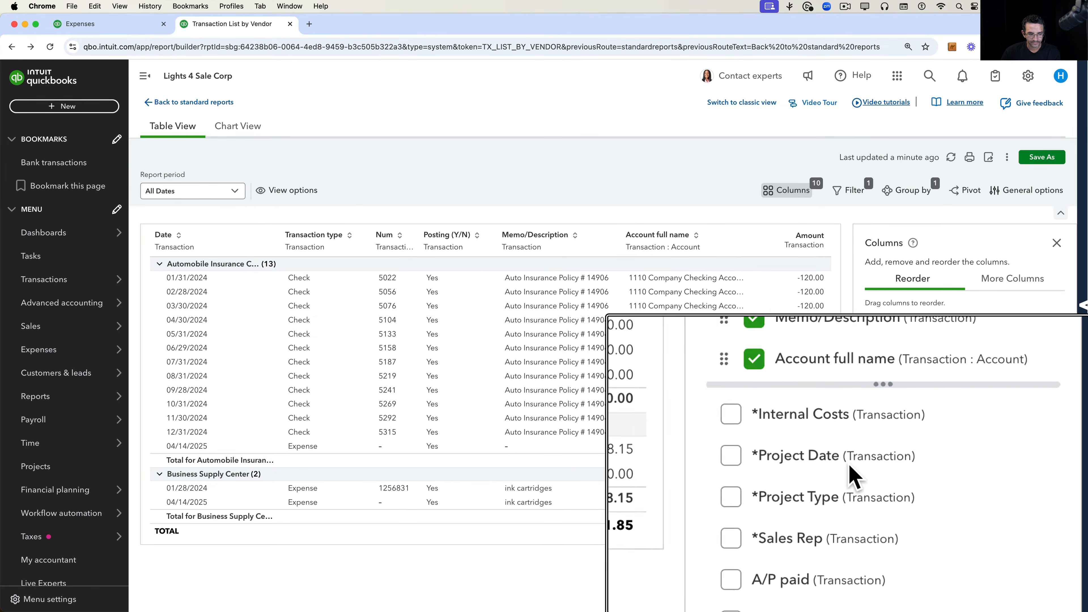
click(879, 491)
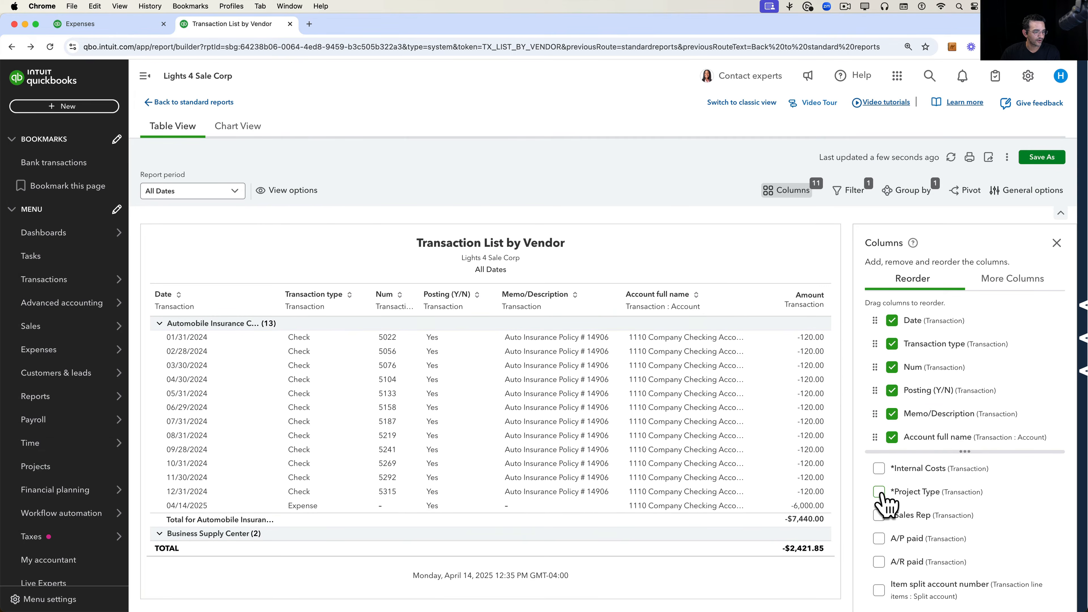
Remove the Posting, Memo/Description, Account full name and transaction-level *Vendor Type columns from the report.
click(891, 390)
click(892, 390)
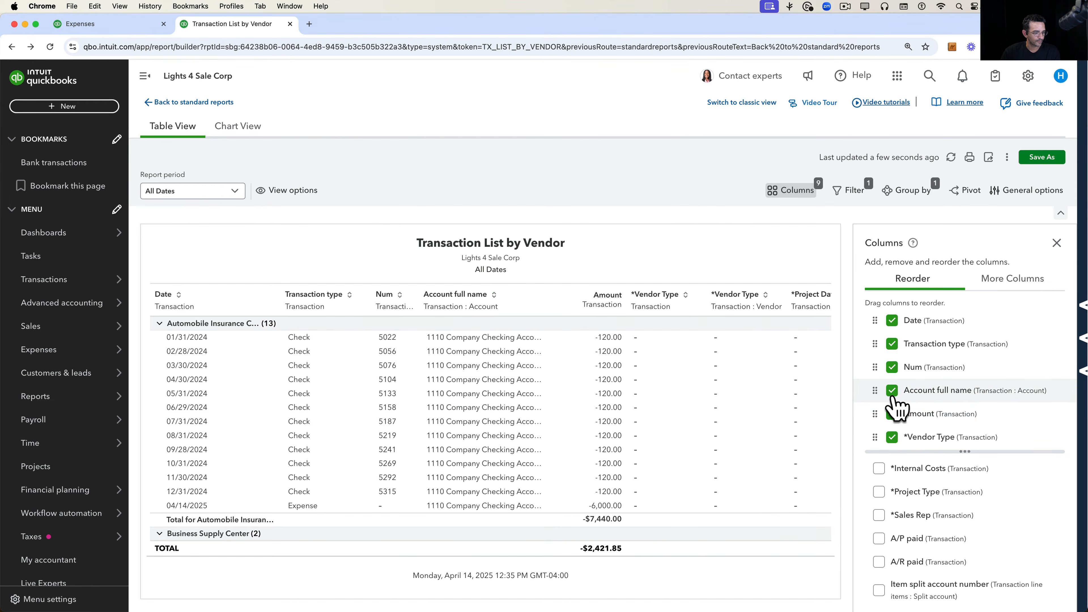
click(892, 391)
click(892, 413)
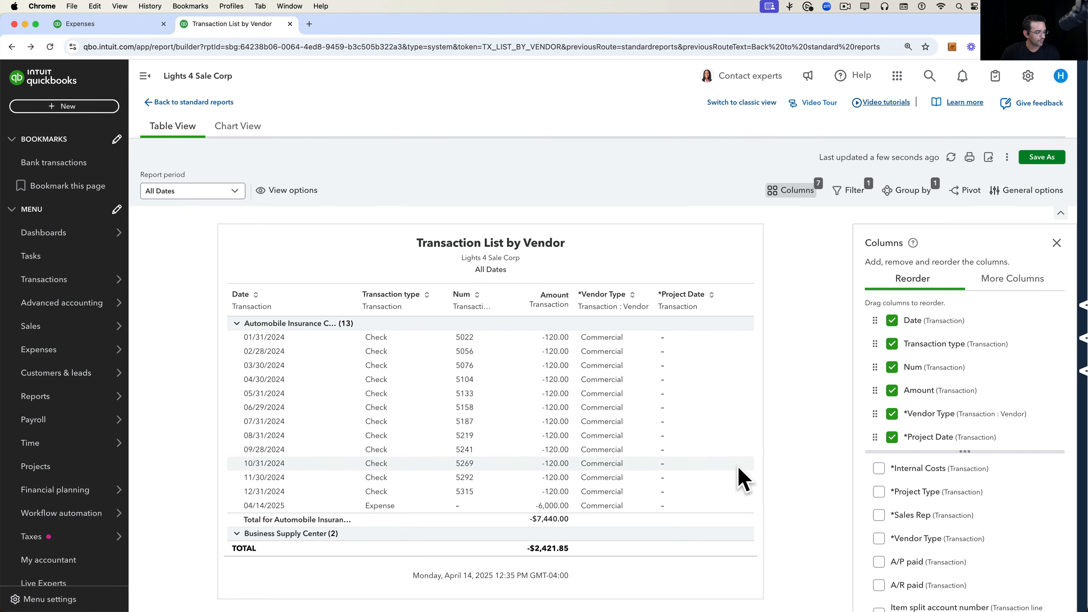
scroll(737, 471, down, 3)
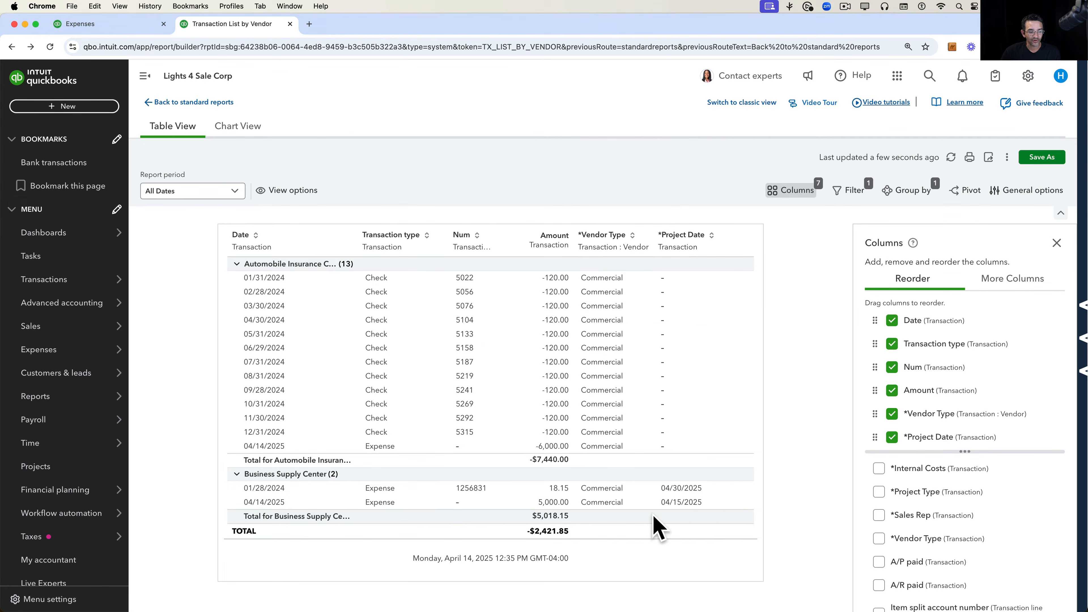
Add a second condition on *Project Date to the report's *Vendor Type filter.
click(848, 193)
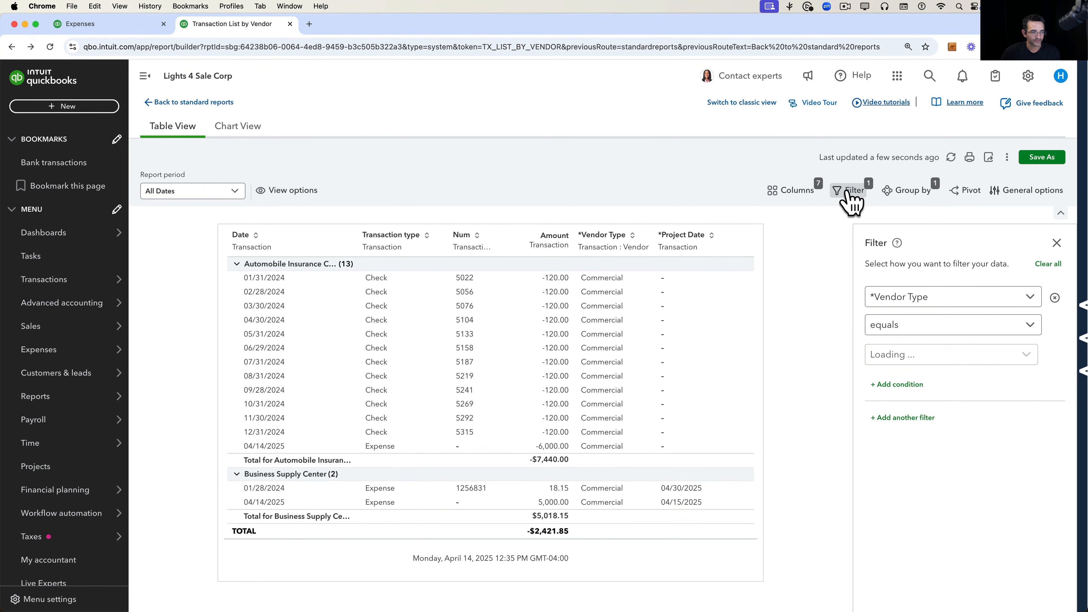
click(912, 385)
click(981, 390)
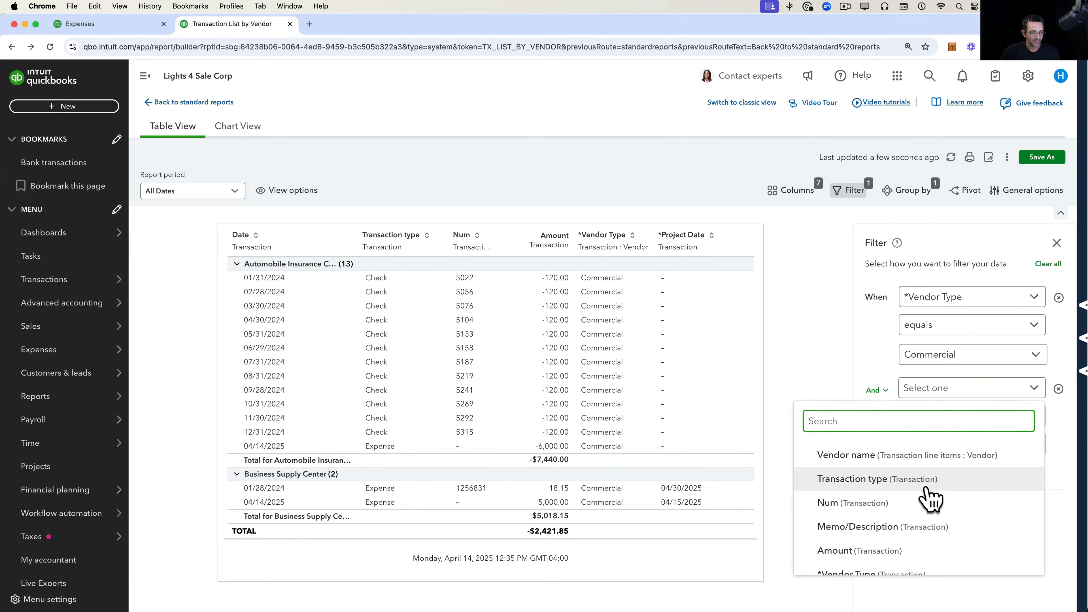
scroll(928, 497, down, 2)
scroll(929, 497, down, 2)
click(918, 471)
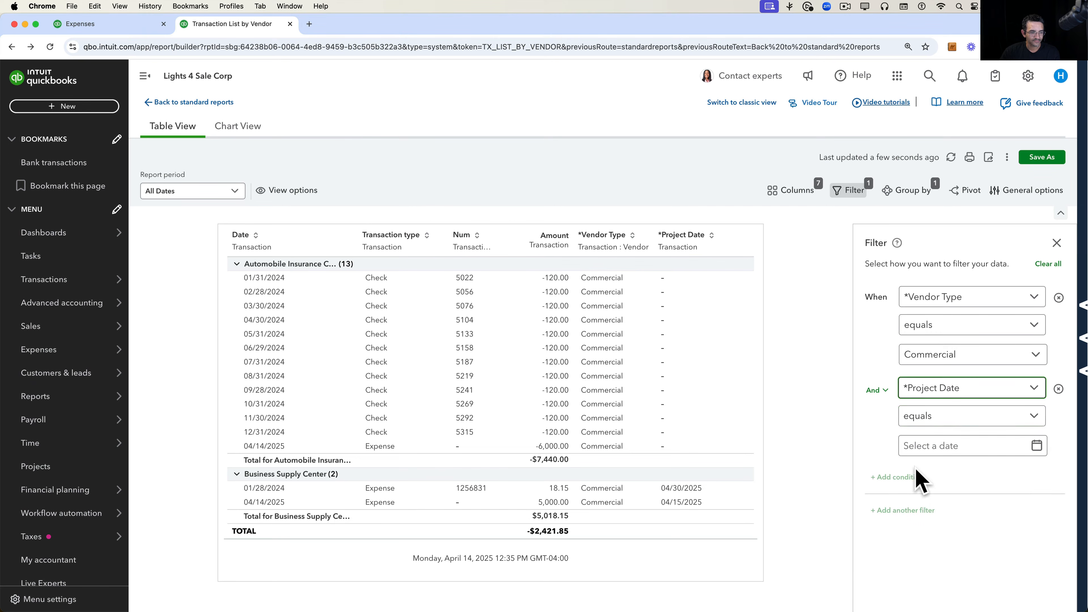
Set the operator of the *Project Date filter condition to Custom dates.
click(971, 418)
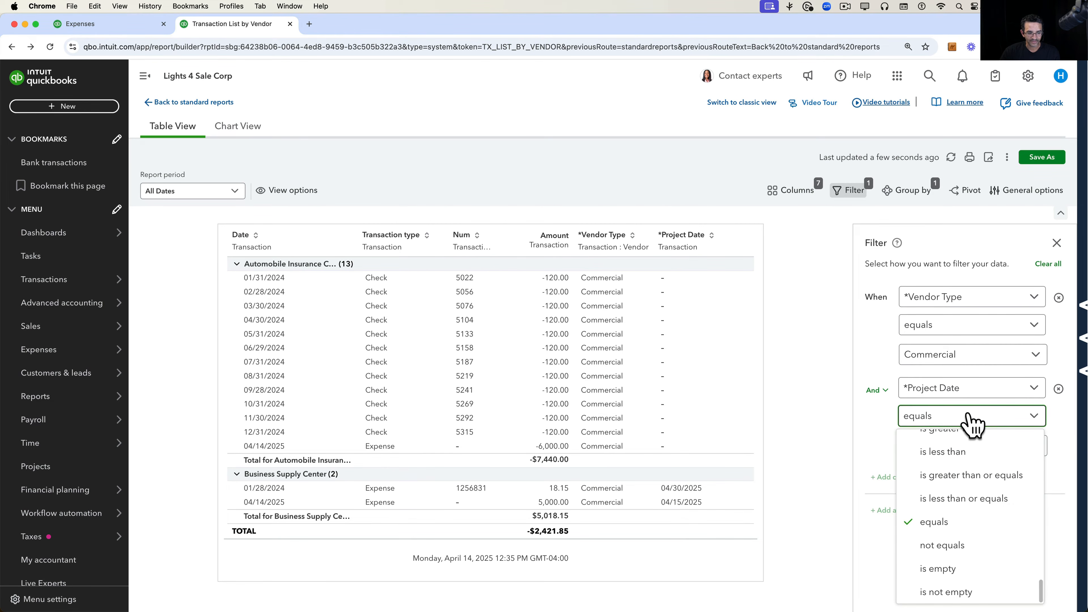
scroll(959, 518, up, 3)
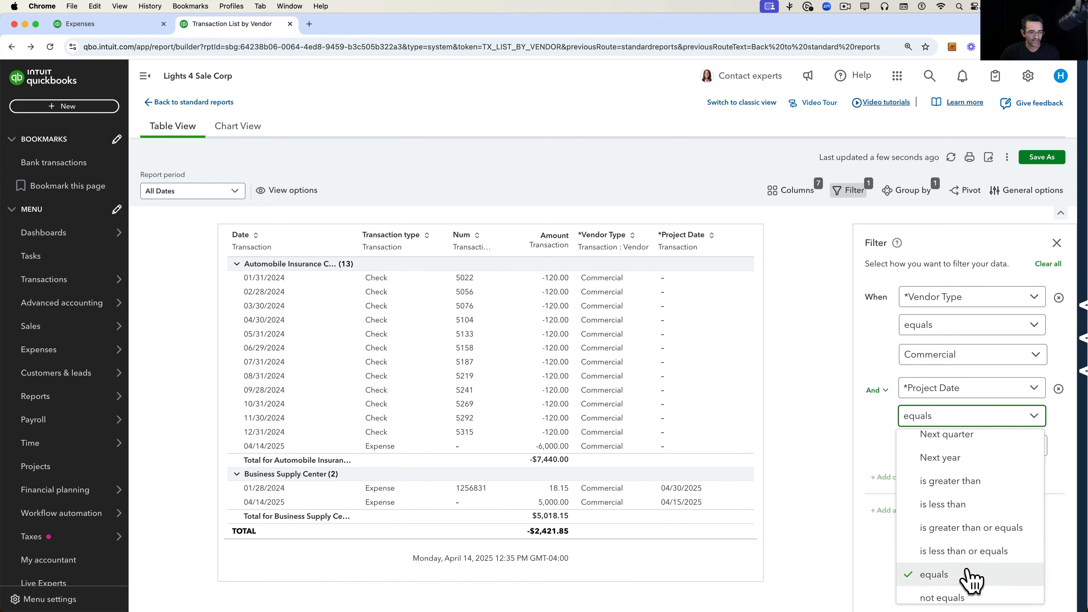
scroll(966, 557, down, 2)
scroll(969, 553, up, 5)
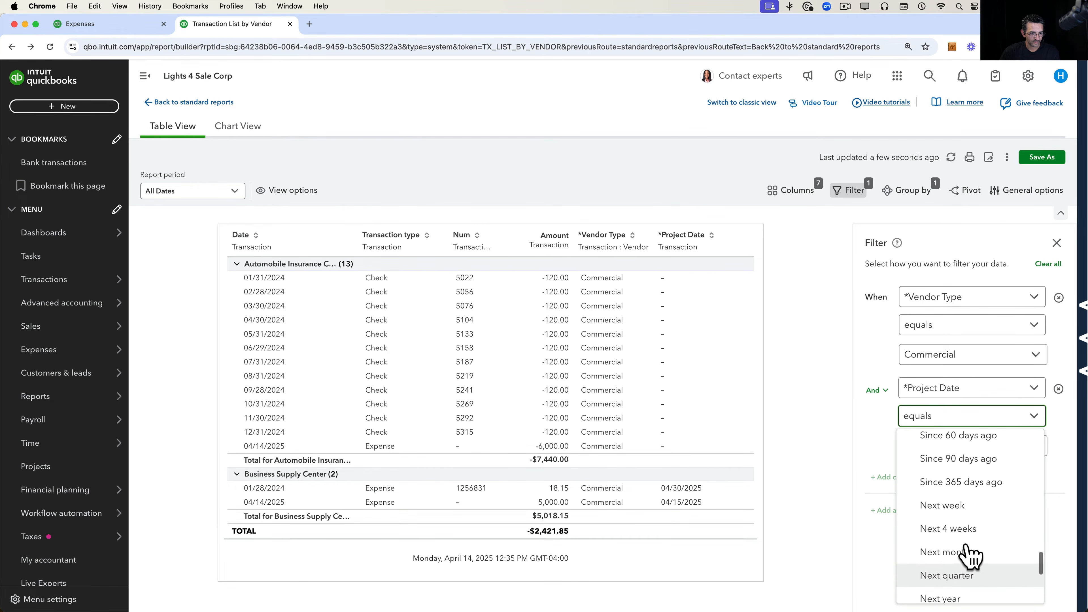
scroll(968, 555, down, 3)
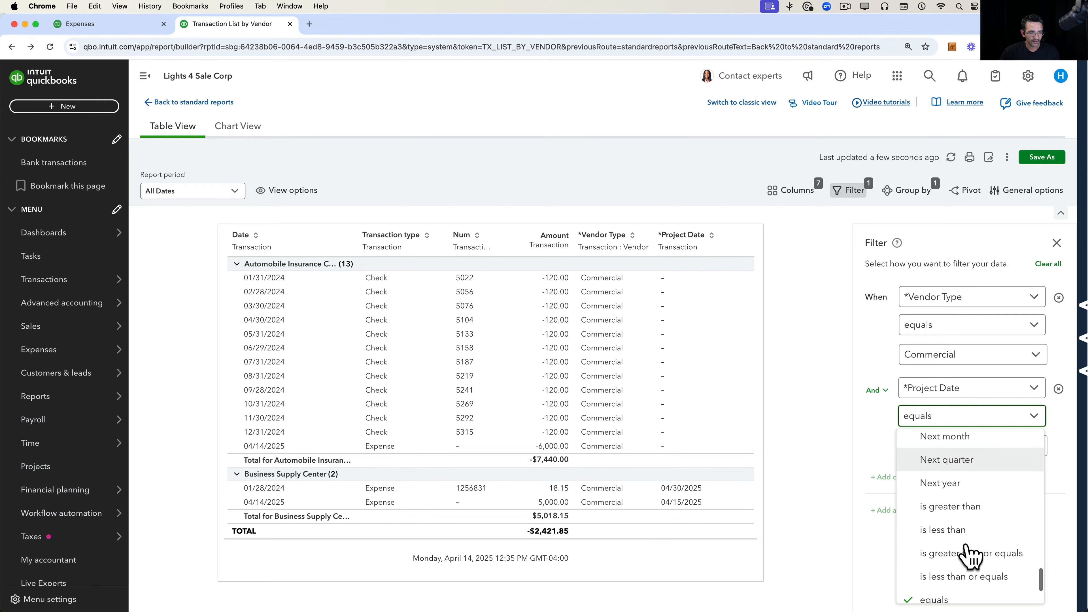
scroll(969, 556, up, 5)
scroll(969, 556, up, 5)
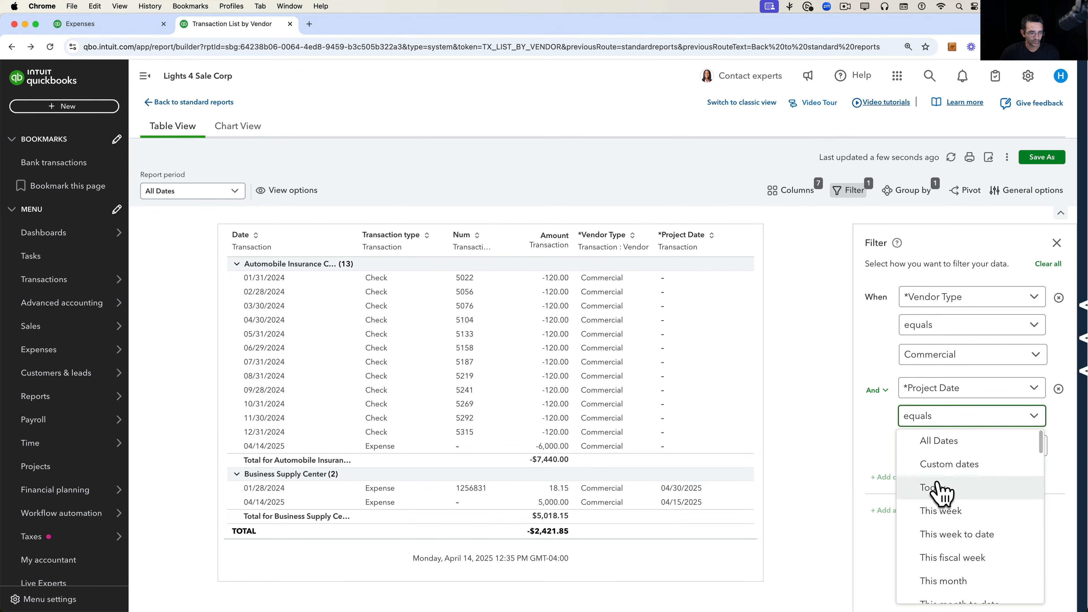
click(940, 462)
Limit the *Project Date filter to the range from 04/01/2025 to 04/20/2025.
click(961, 465)
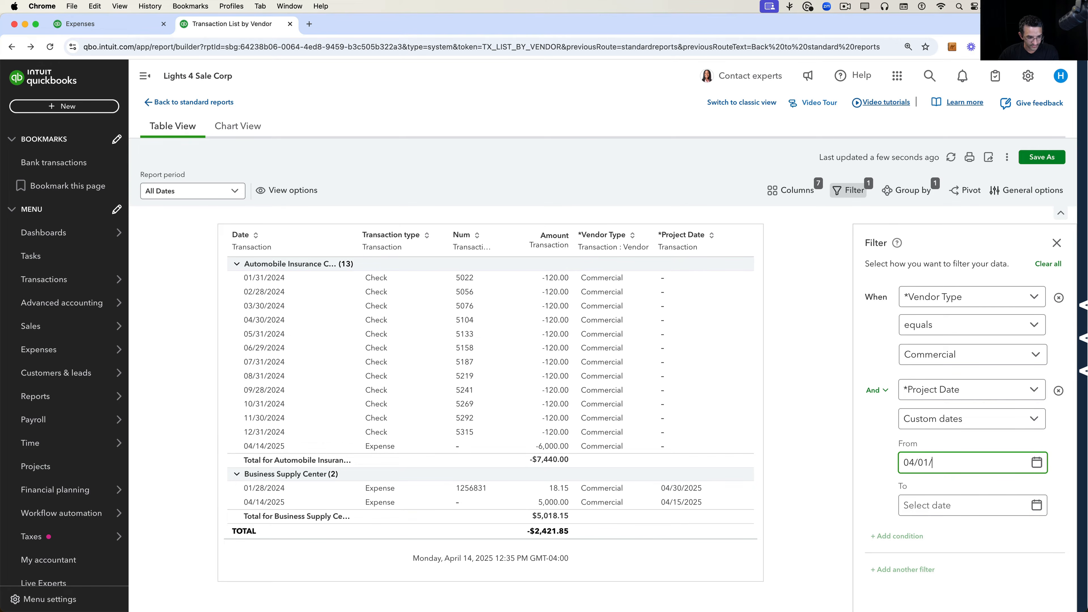
text(04/01/2025)
key(Tab)
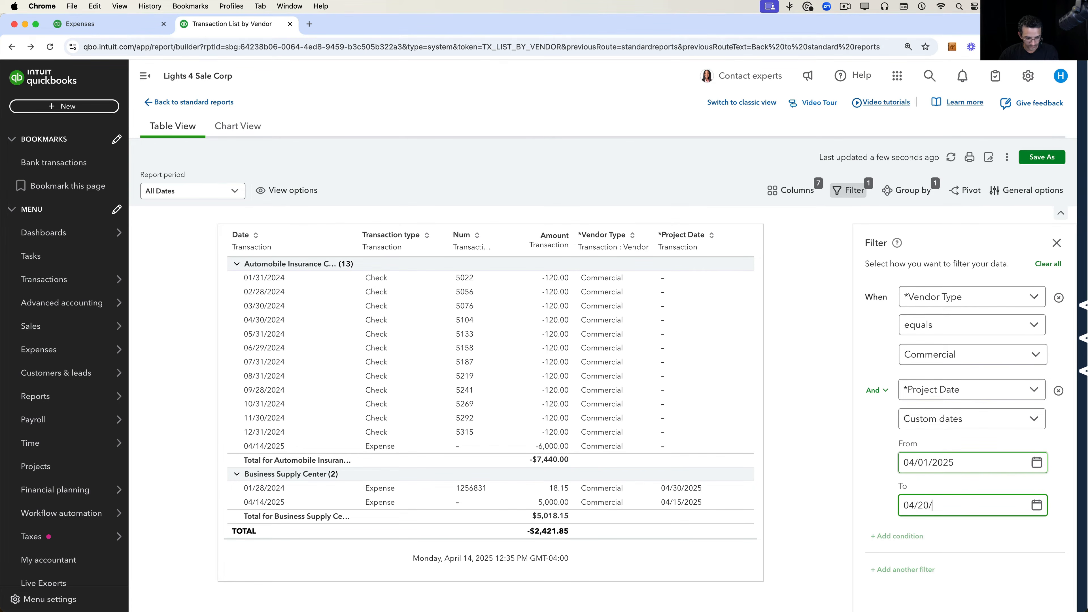
text(04/20/2025)
key(Tab)
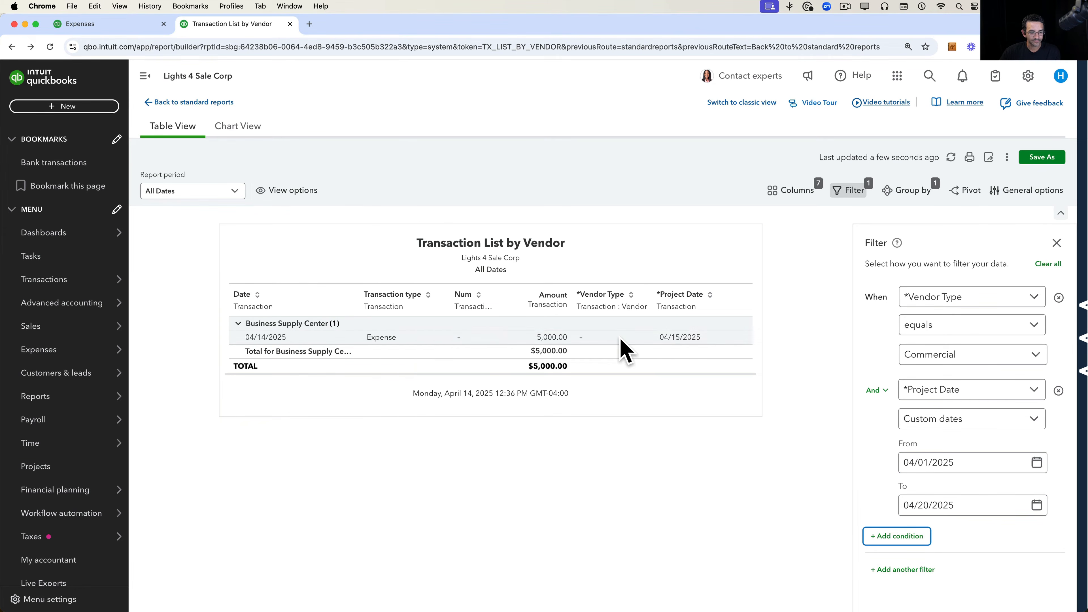
Change the *Project Date filter range to run from 04/16/2025 to 04/30/2025.
click(967, 464)
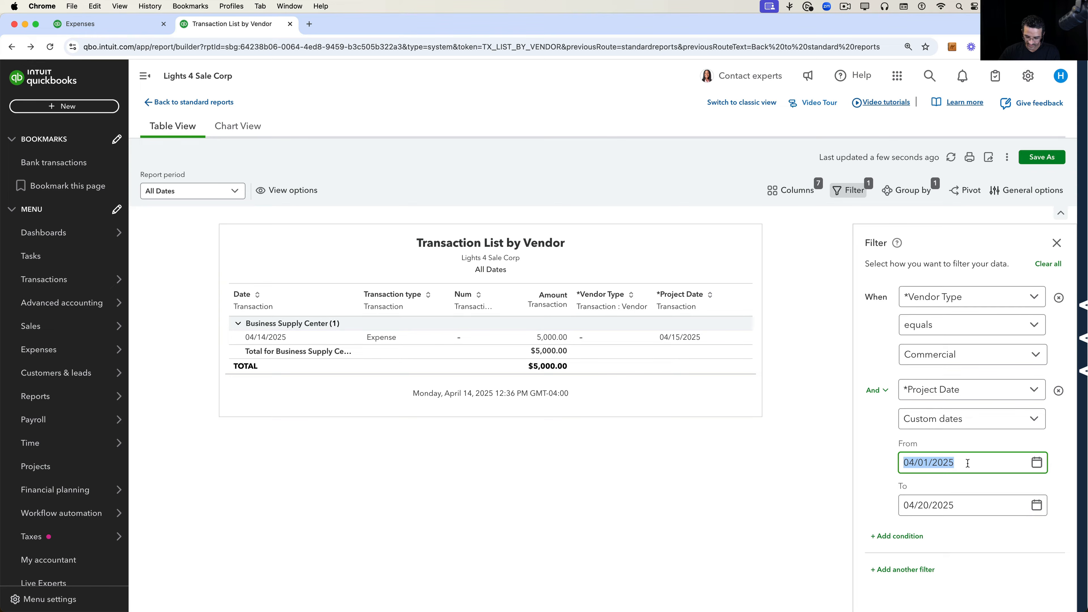
text(04/16)
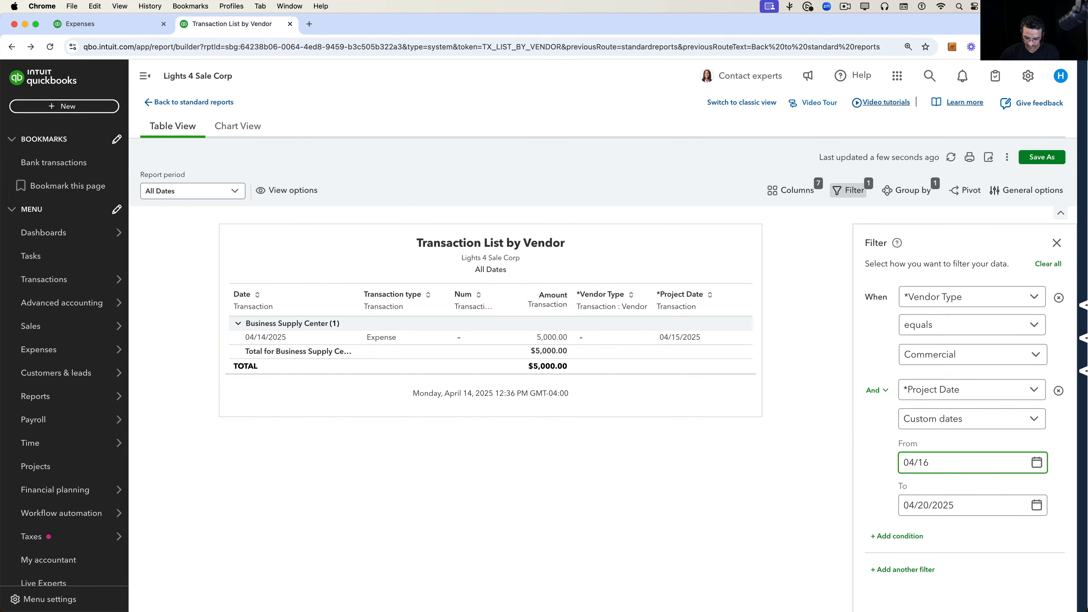
text(/2025)
click(1010, 507)
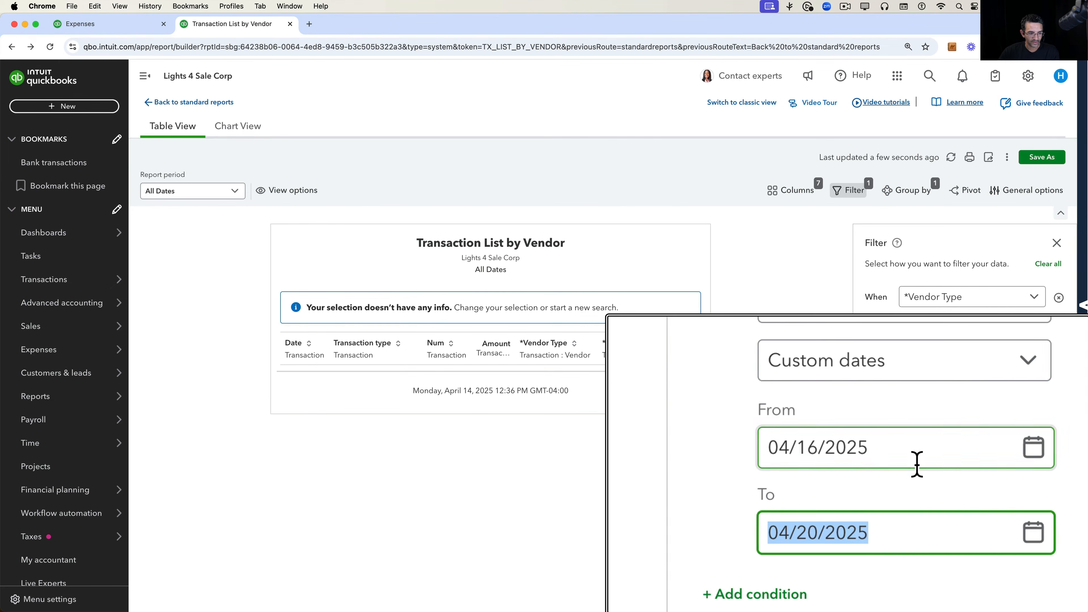
click(1035, 505)
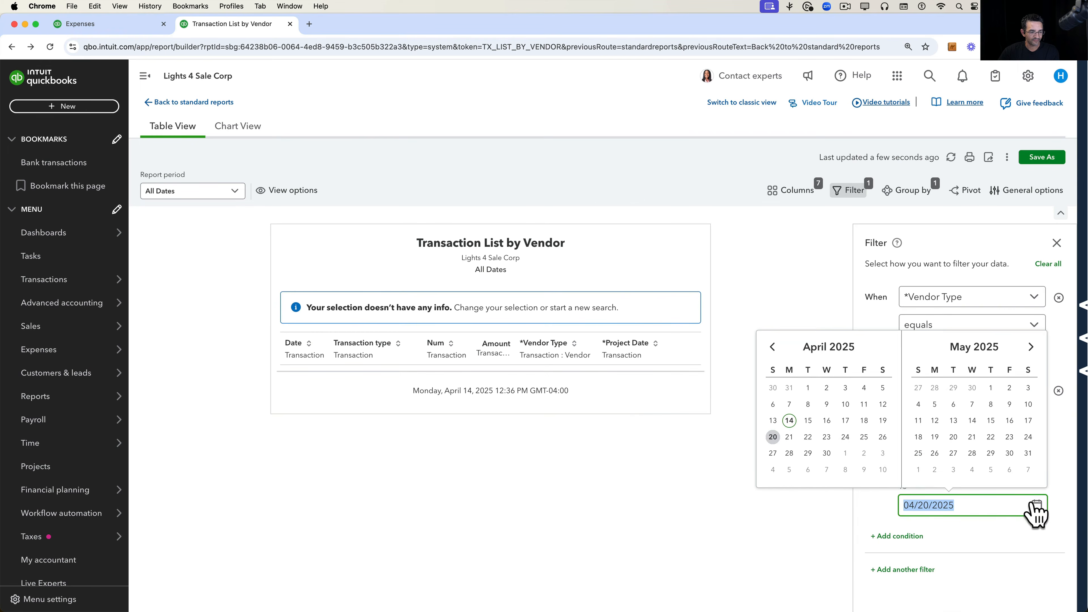
click(826, 453)
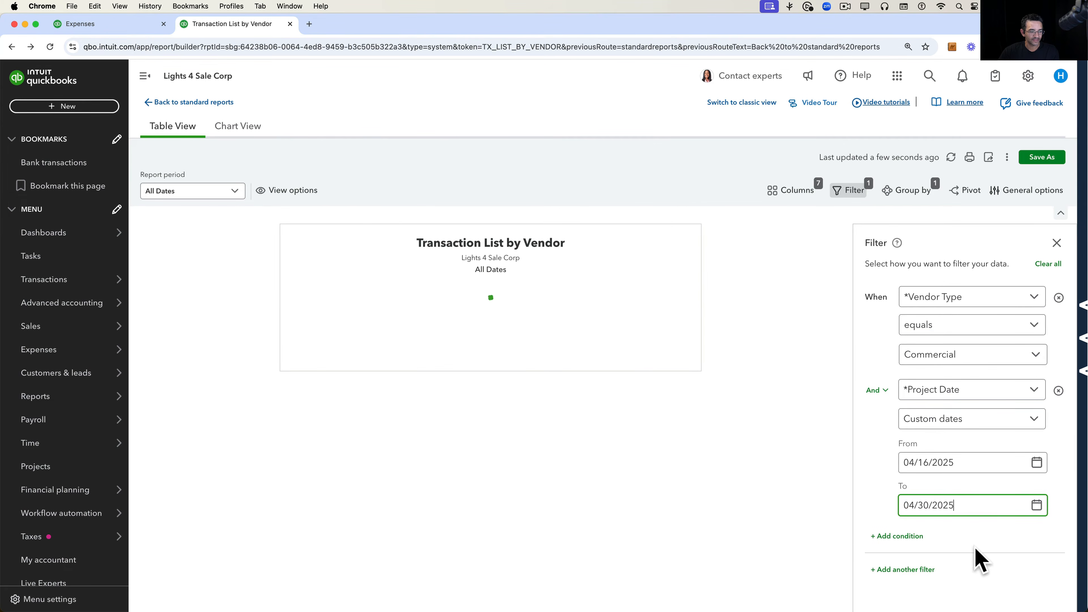
Set the start of the *Project Date filter range to the beginning of the year, 01/01/2025.
click(986, 462)
key(t)
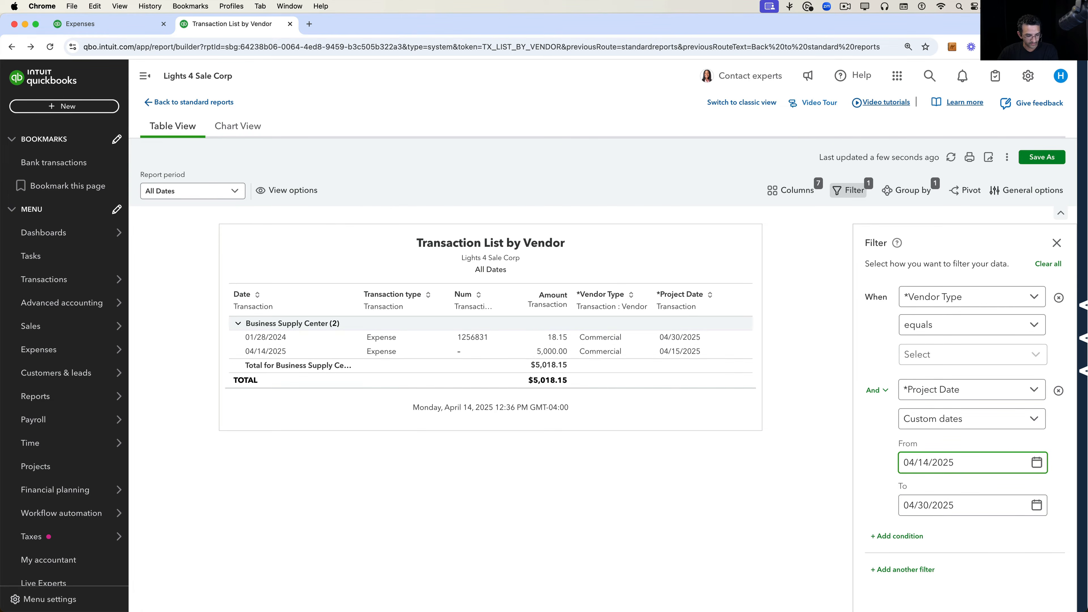
key(y)
click(648, 469)
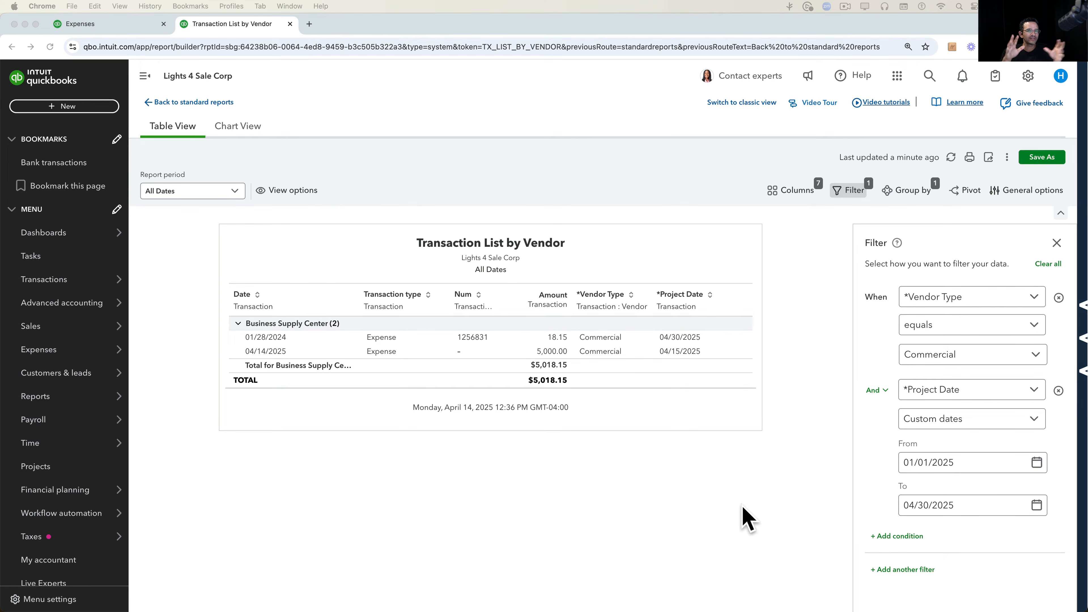
Exit the Transaction List by Vendor report without saving and create a new blank custom report.
click(184, 103)
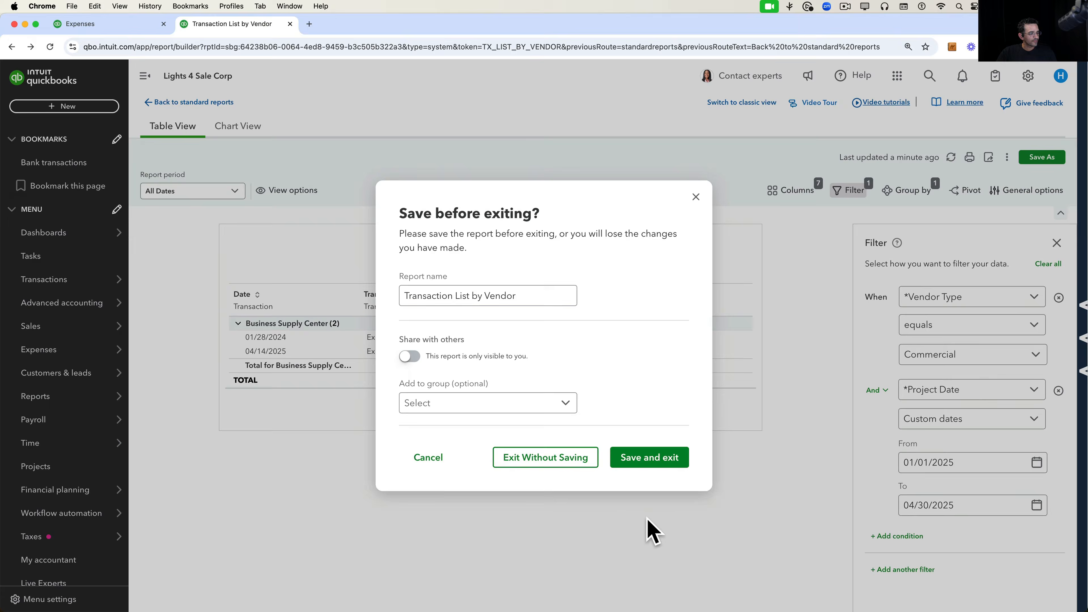
click(552, 458)
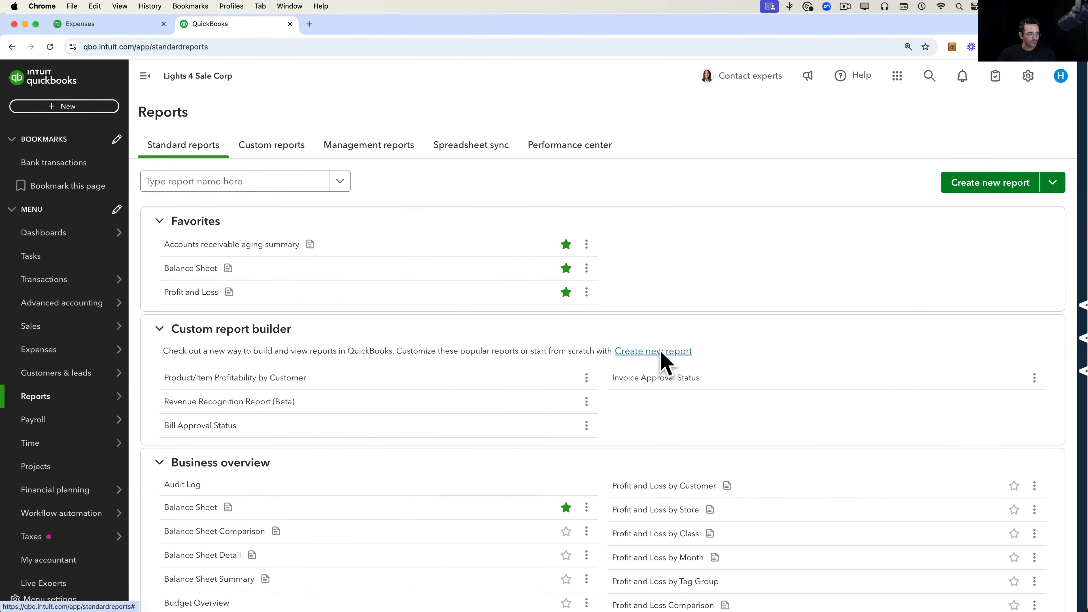
click(661, 357)
click(439, 248)
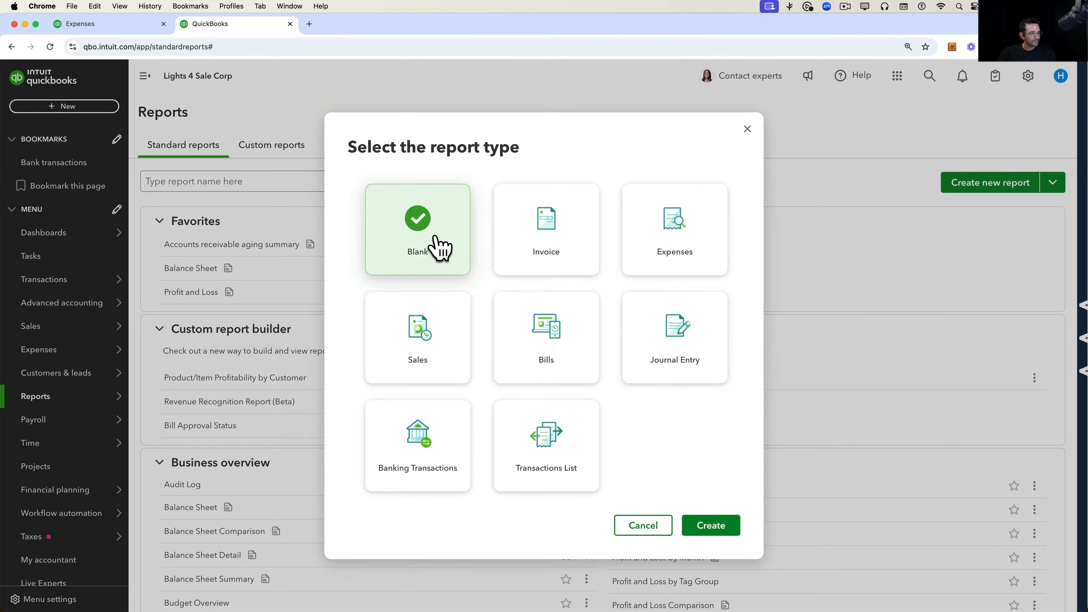
click(712, 527)
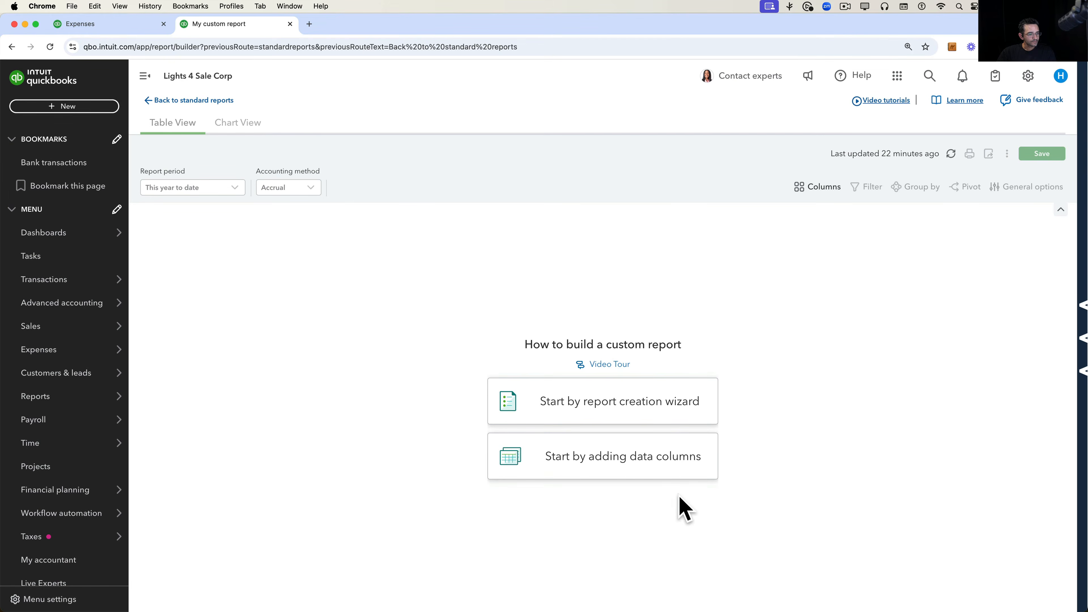
Search the available data columns for "*" and add the Transaction custom field *Project Date to the blank report.
click(622, 466)
click(907, 330)
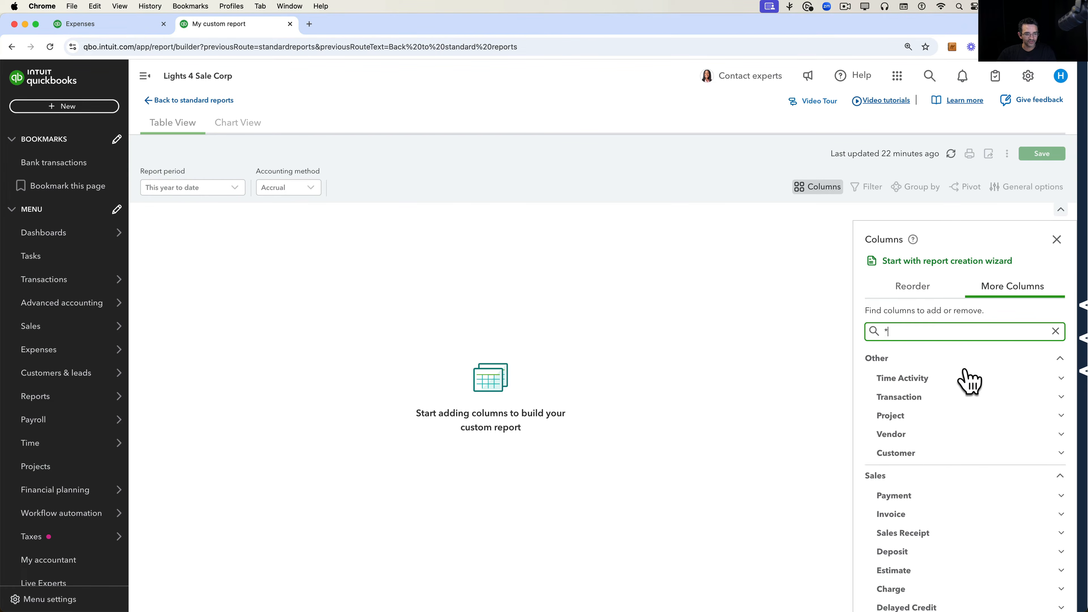
scroll(957, 494, down, 2)
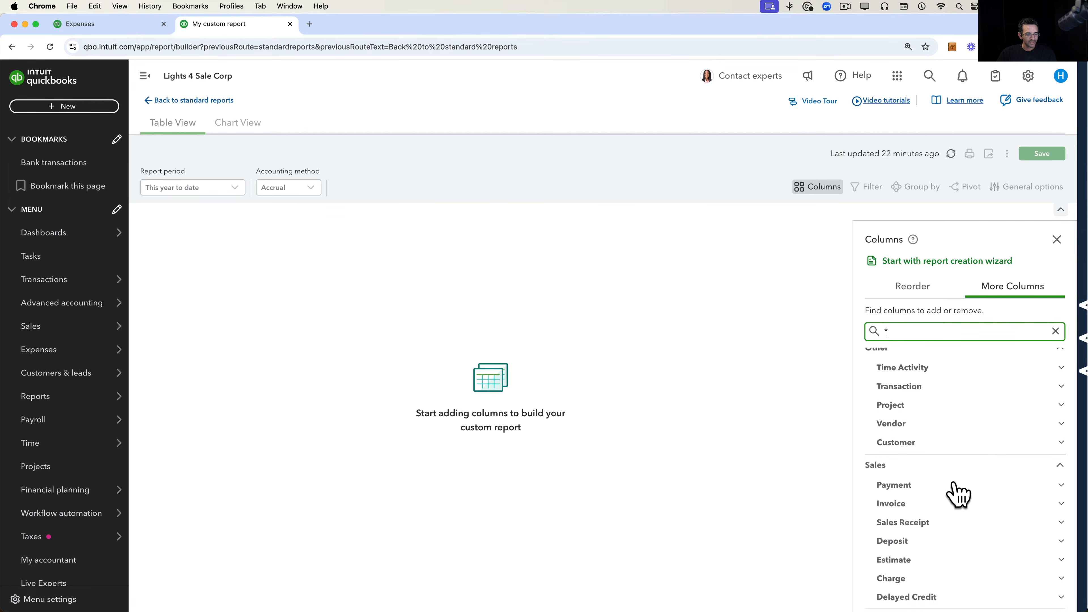
scroll(957, 494, down, 5)
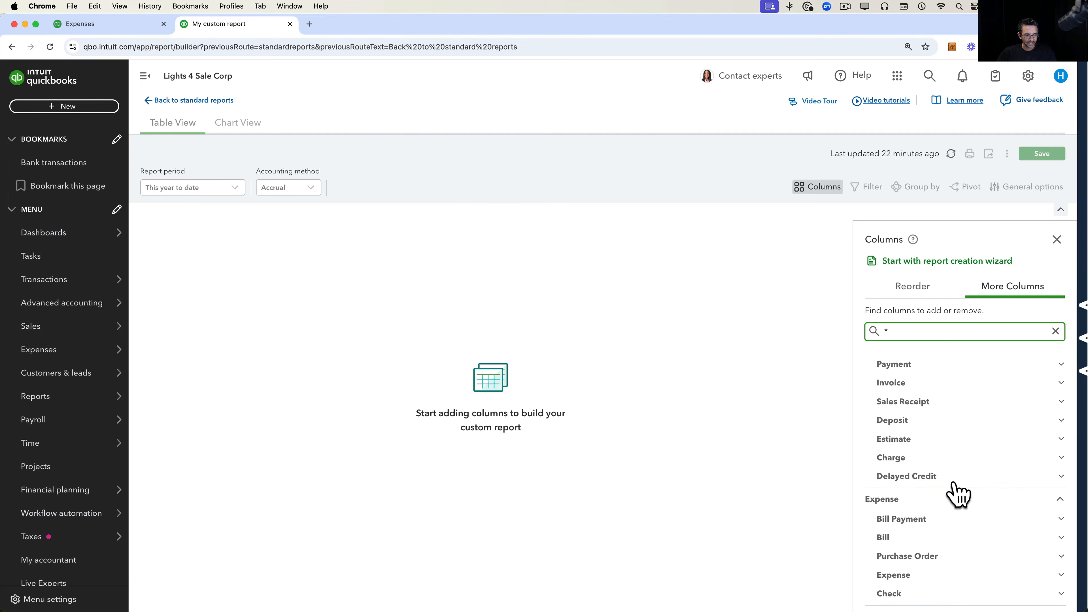
scroll(957, 494, up, 6)
click(917, 398)
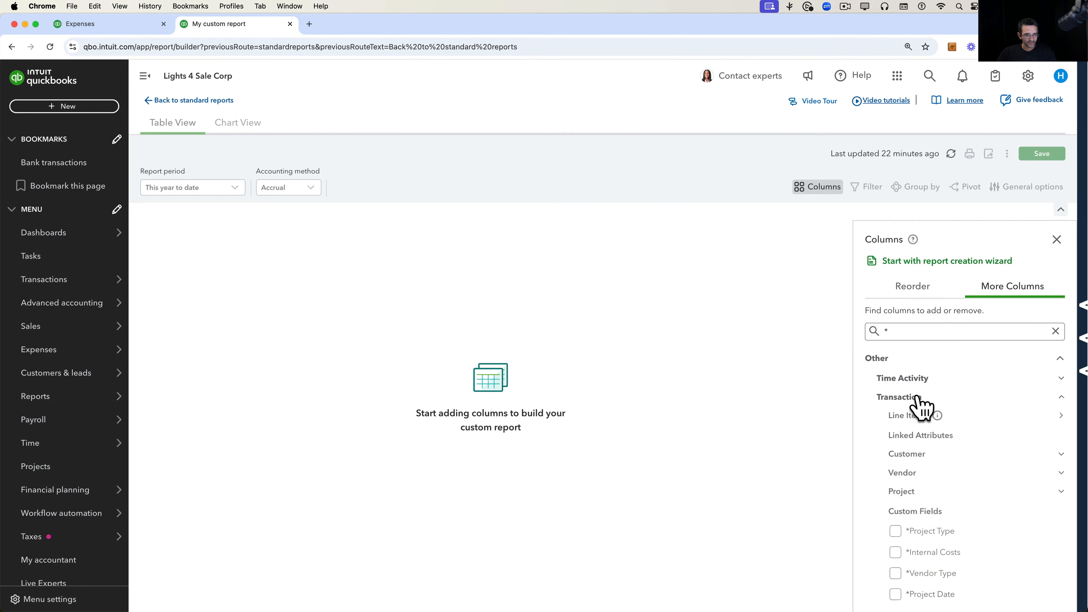
scroll(976, 472, down, 2)
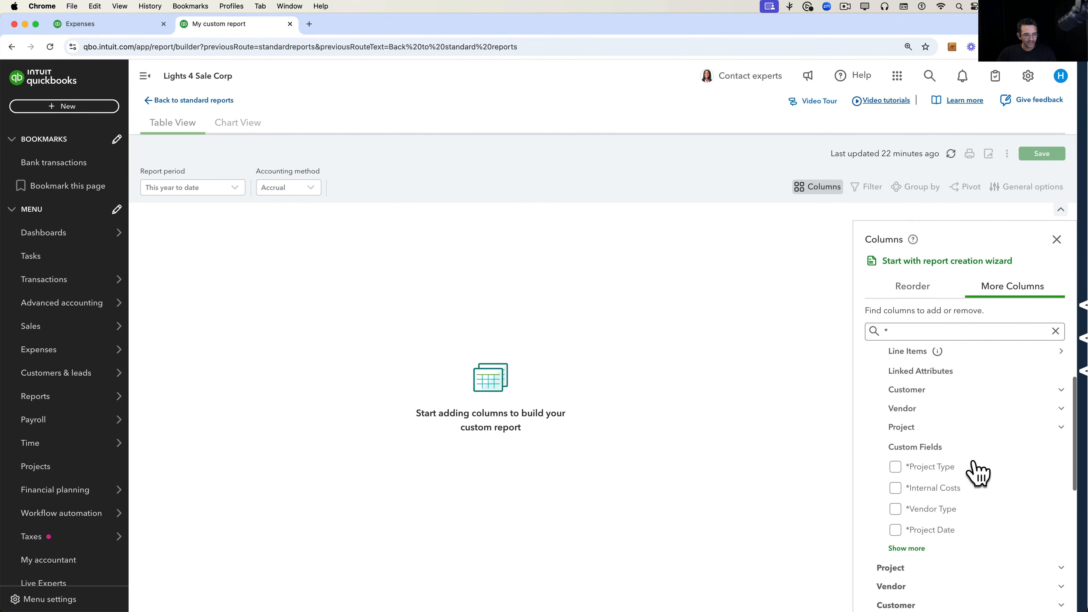
click(896, 530)
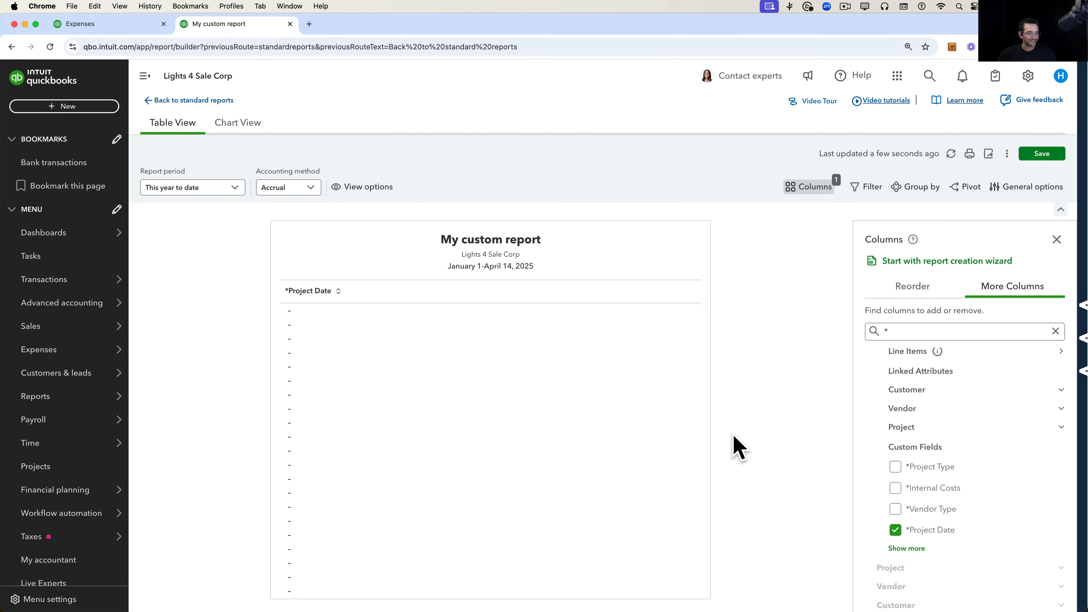
Filter the custom report to transactions whose *Project Date is not empty.
click(866, 188)
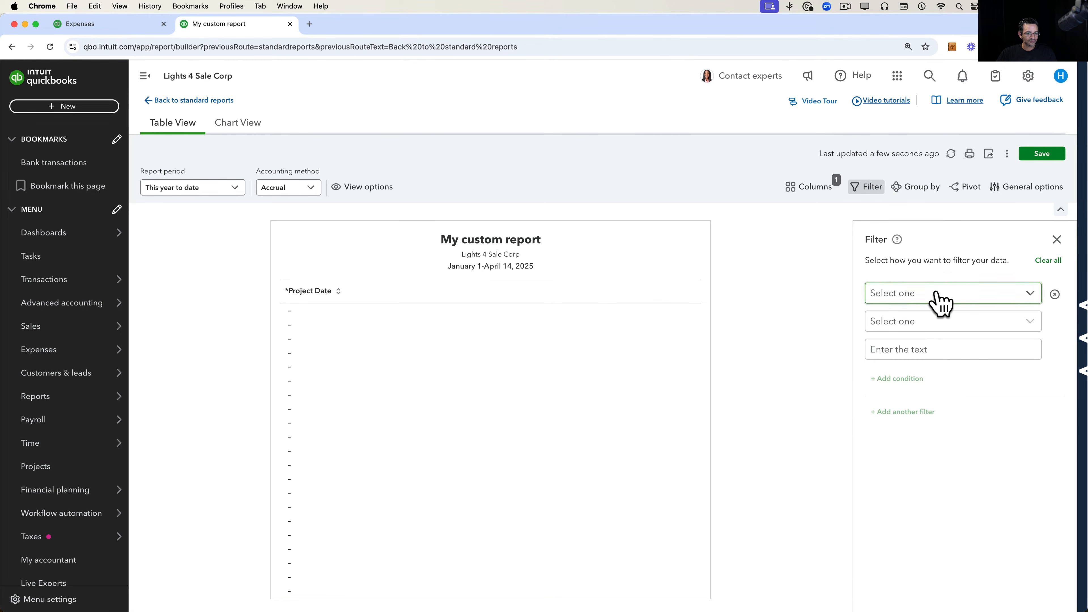
click(940, 296)
click(930, 361)
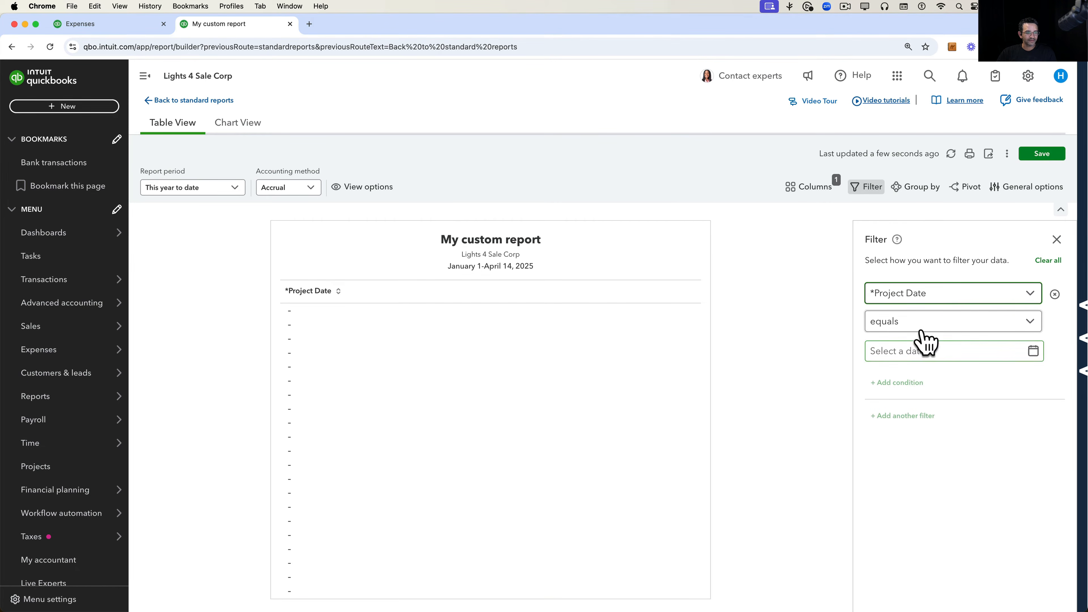
click(917, 323)
click(921, 497)
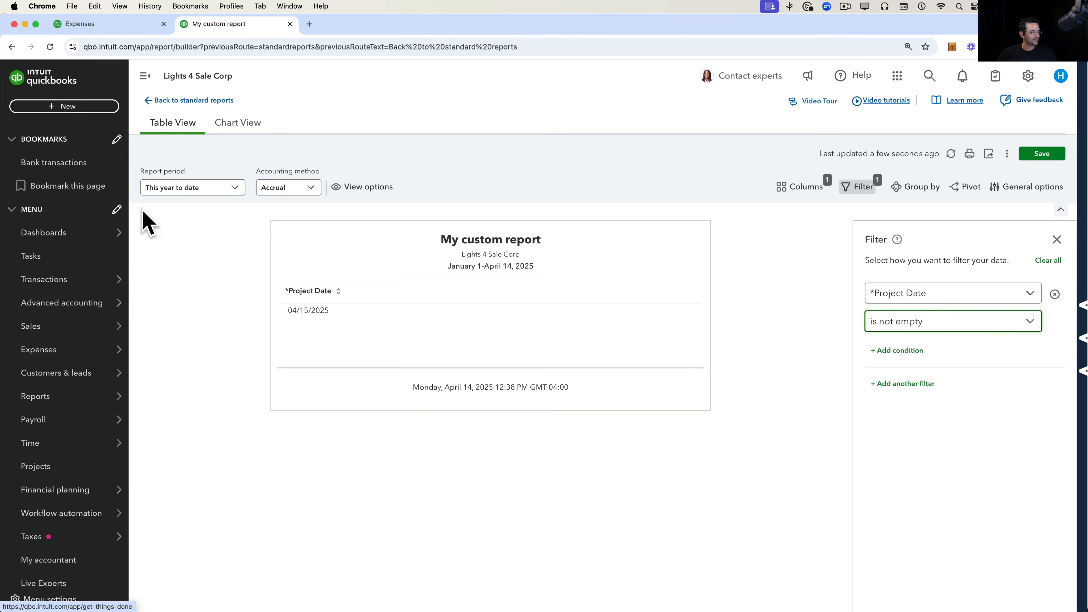
Set the custom report's period to All Dates.
click(163, 189)
scroll(176, 238, up, 5)
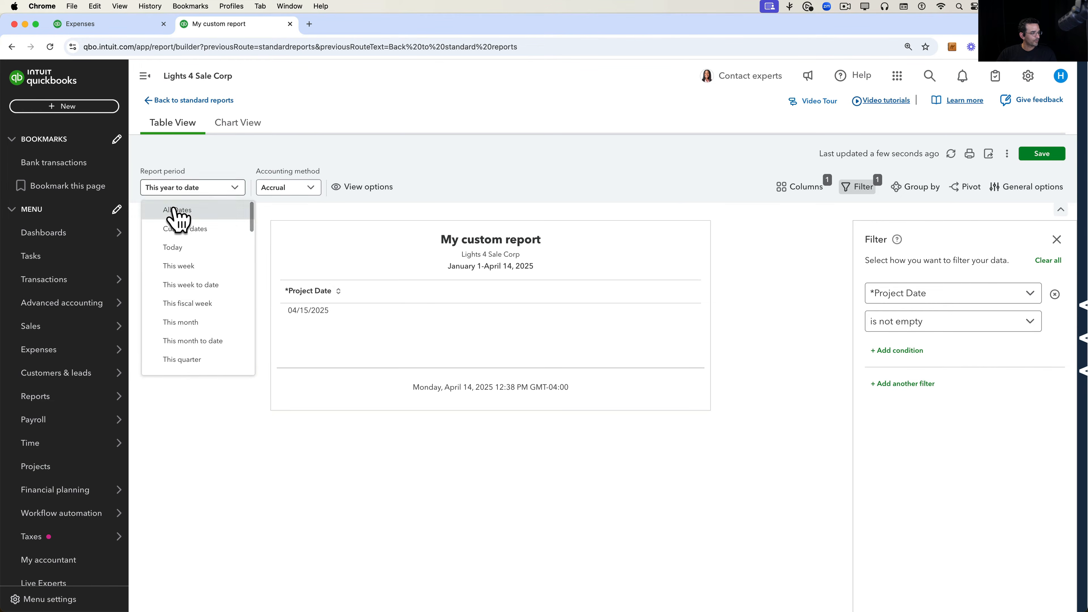
click(175, 212)
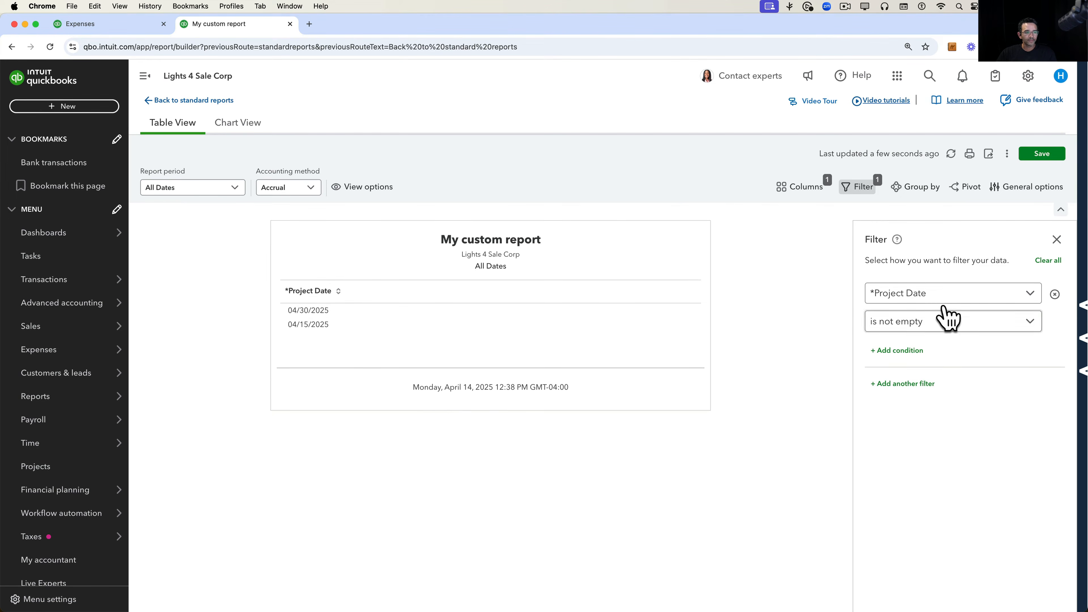
Add the Transaction attributes Date, Transaction type, Num, Name and Amount as columns in the custom report.
click(803, 188)
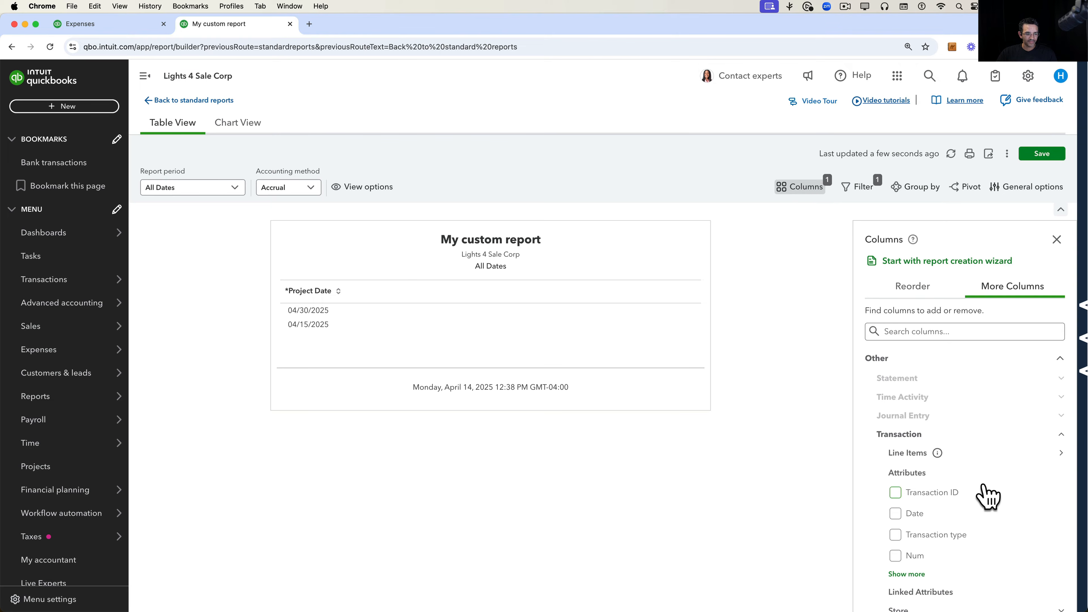
scroll(983, 498, down, 2)
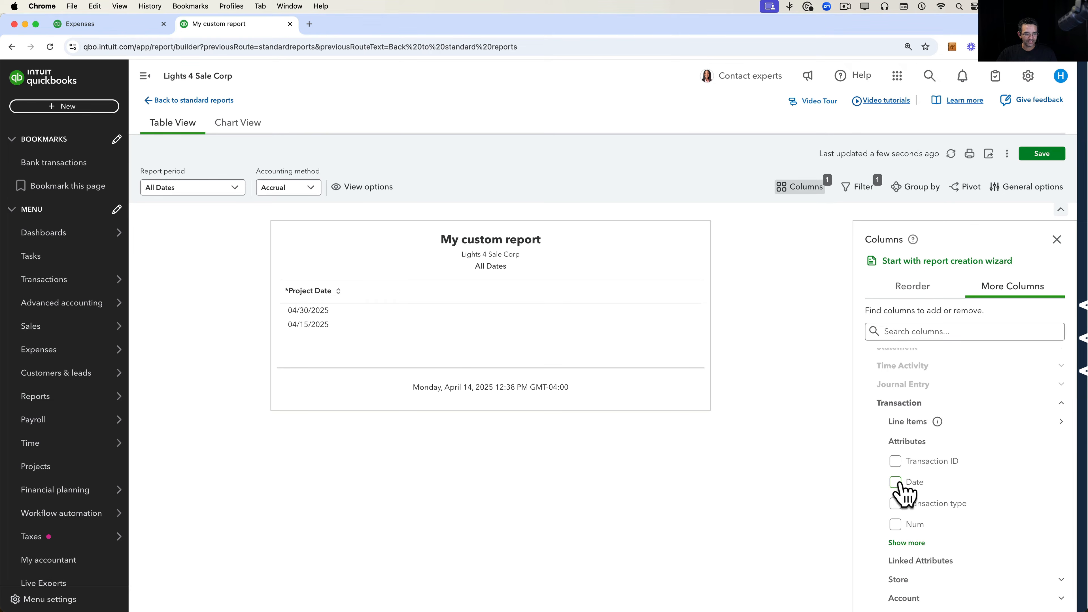
click(896, 483)
click(896, 504)
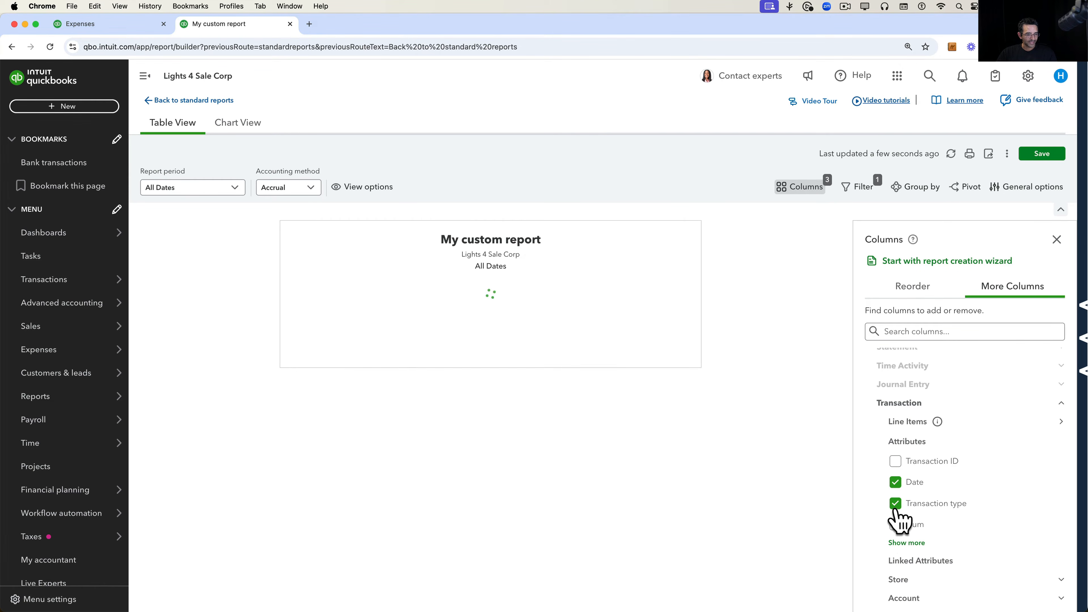
click(895, 524)
click(906, 543)
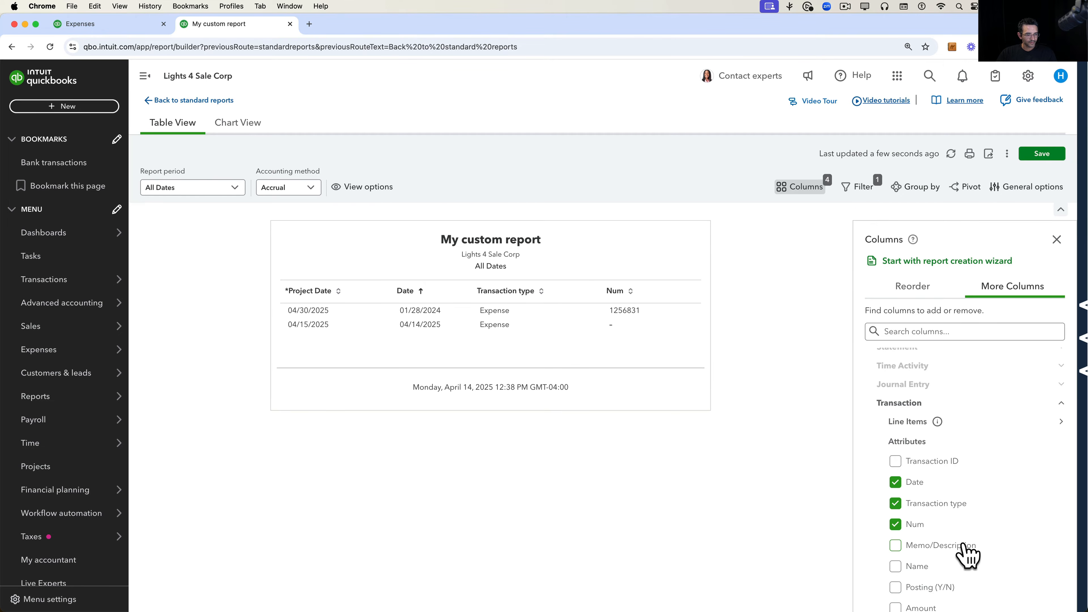
scroll(967, 555, down, 4)
scroll(967, 554, down, 1)
click(896, 471)
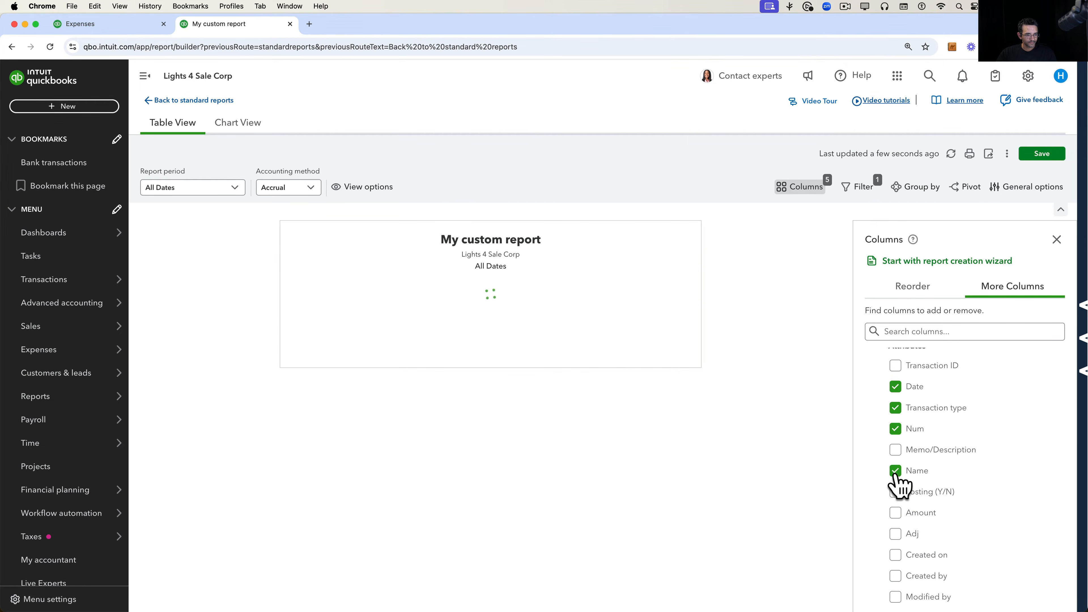
click(895, 513)
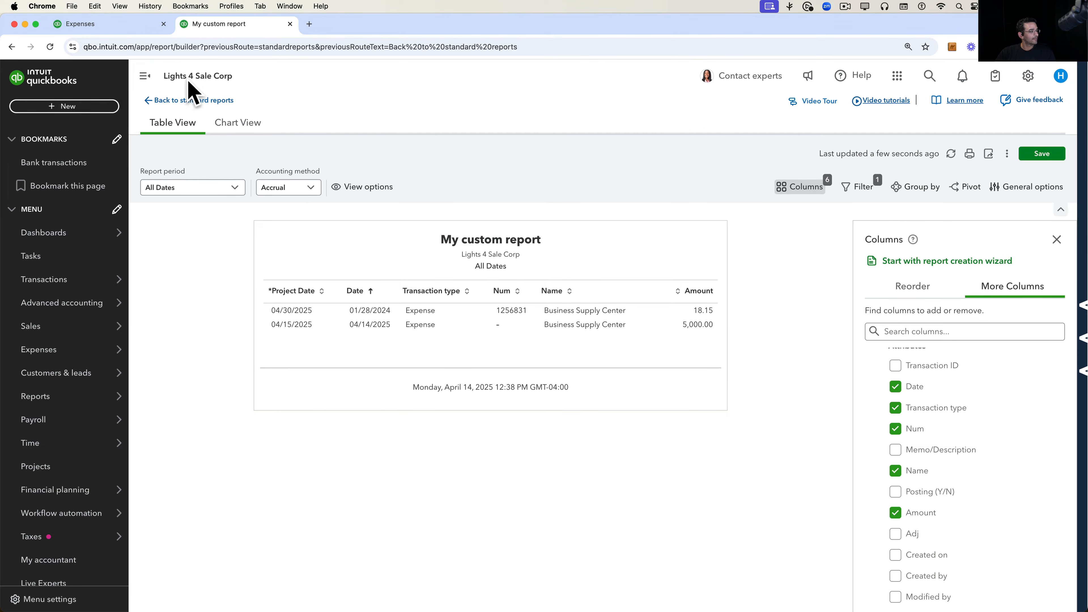
Open the recent $63.00 expense dated 12/08/2024, set its *Project Date to 04/02/2025 and save it.
click(105, 25)
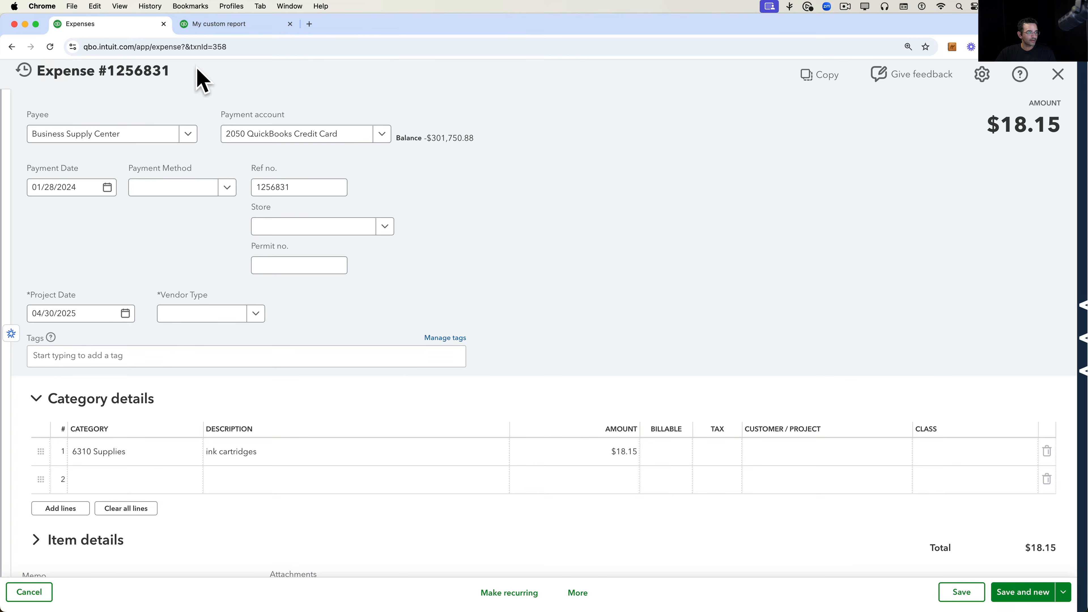
click(25, 72)
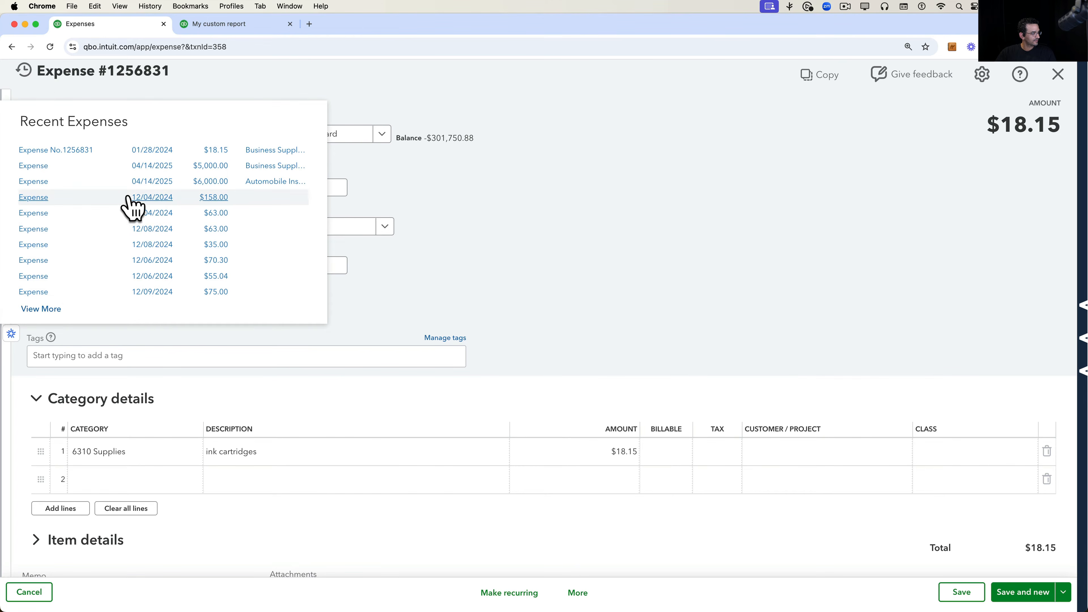
click(145, 228)
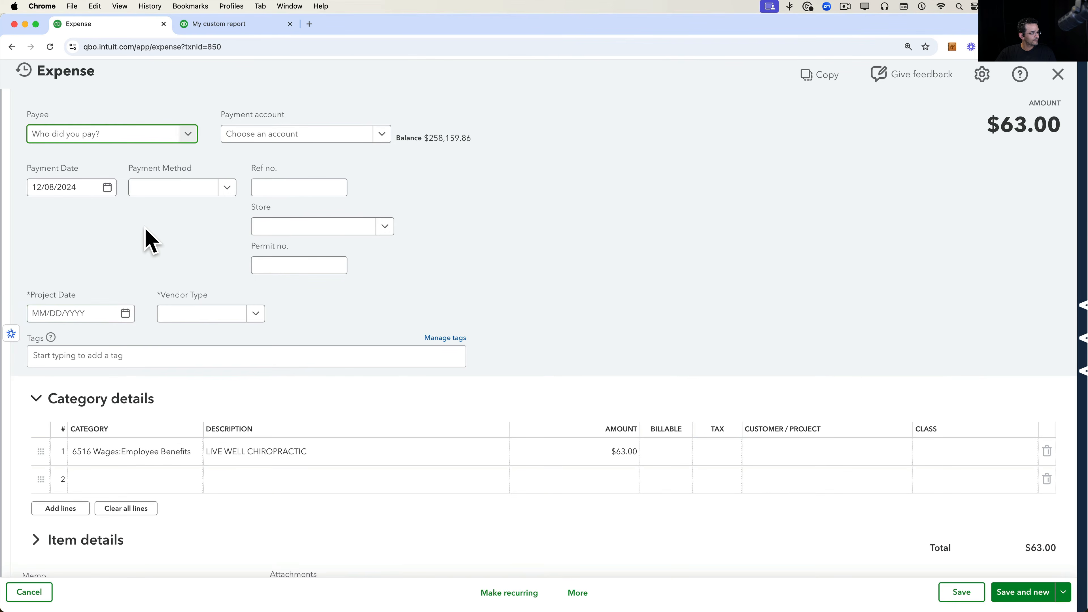
click(125, 314)
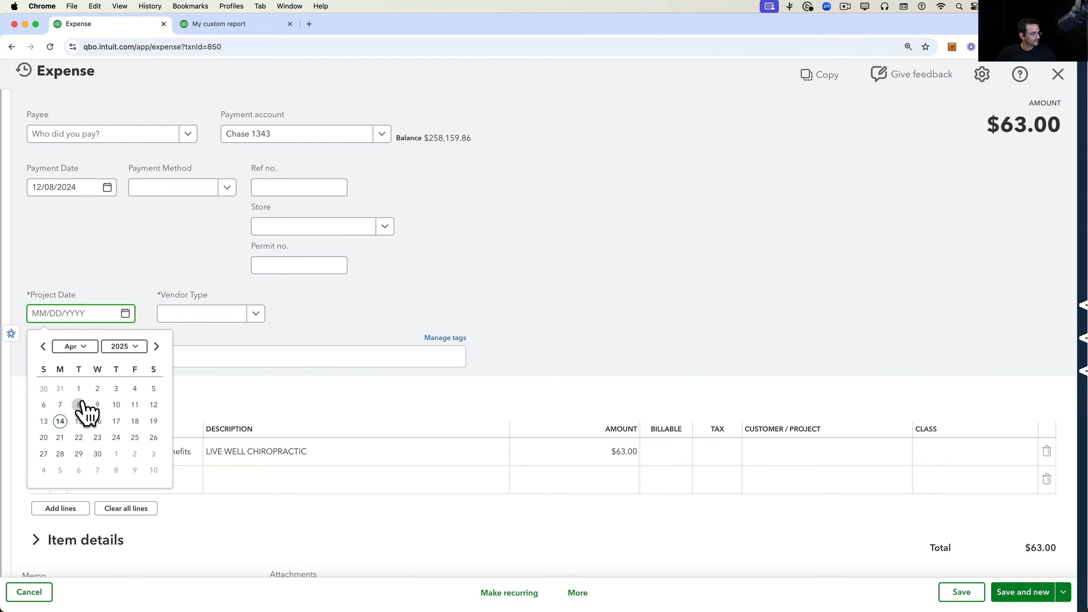
click(97, 388)
click(961, 593)
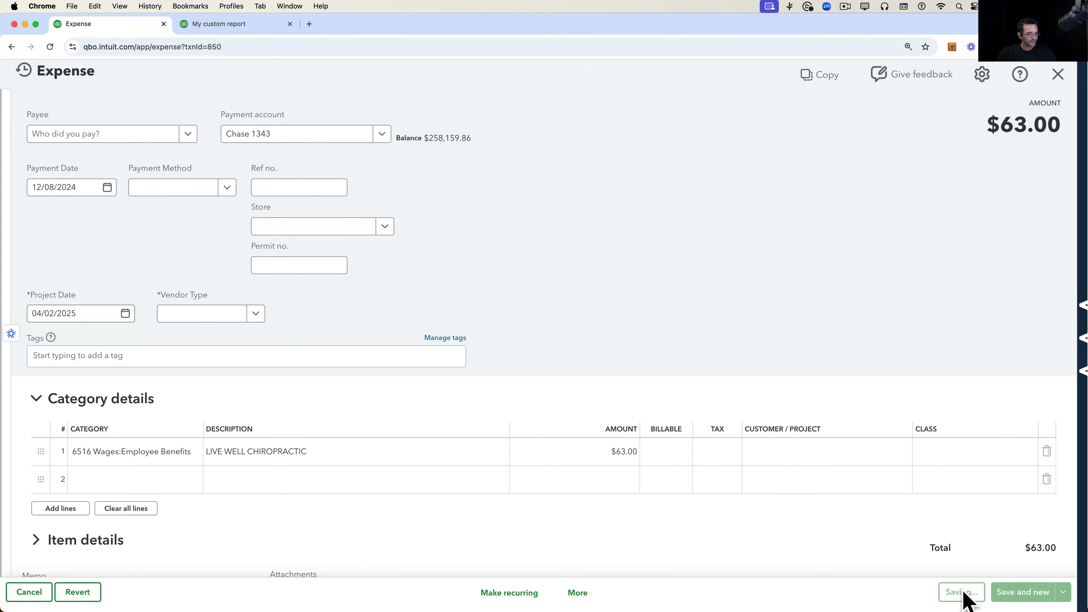
Find the $600.00 expense dated 04/07/2025 in the full expense list, set its *Project Date to 04/10/2025 and save it.
click(24, 70)
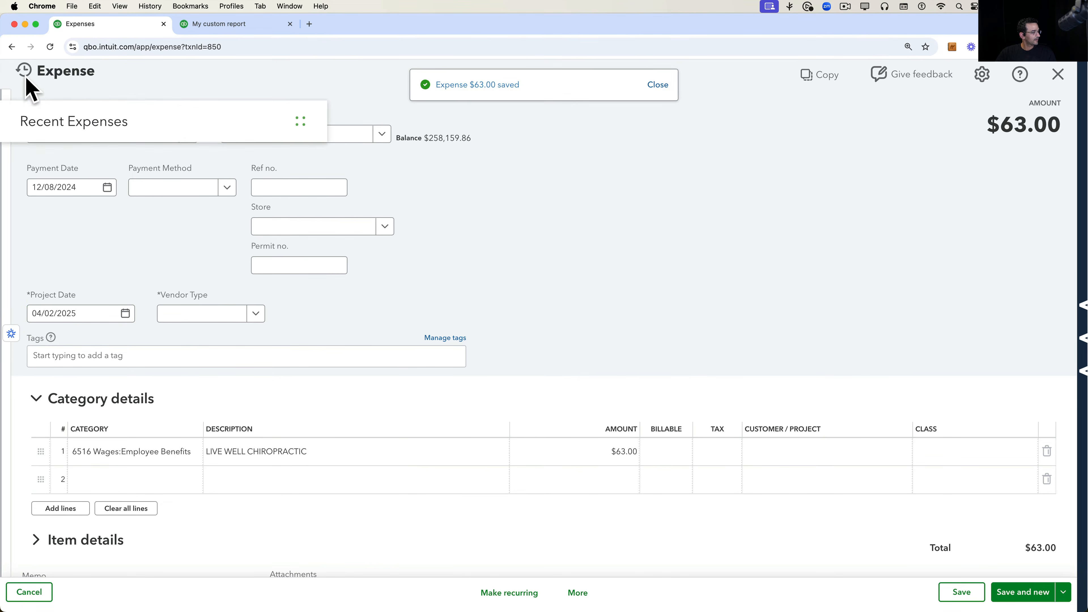
click(43, 309)
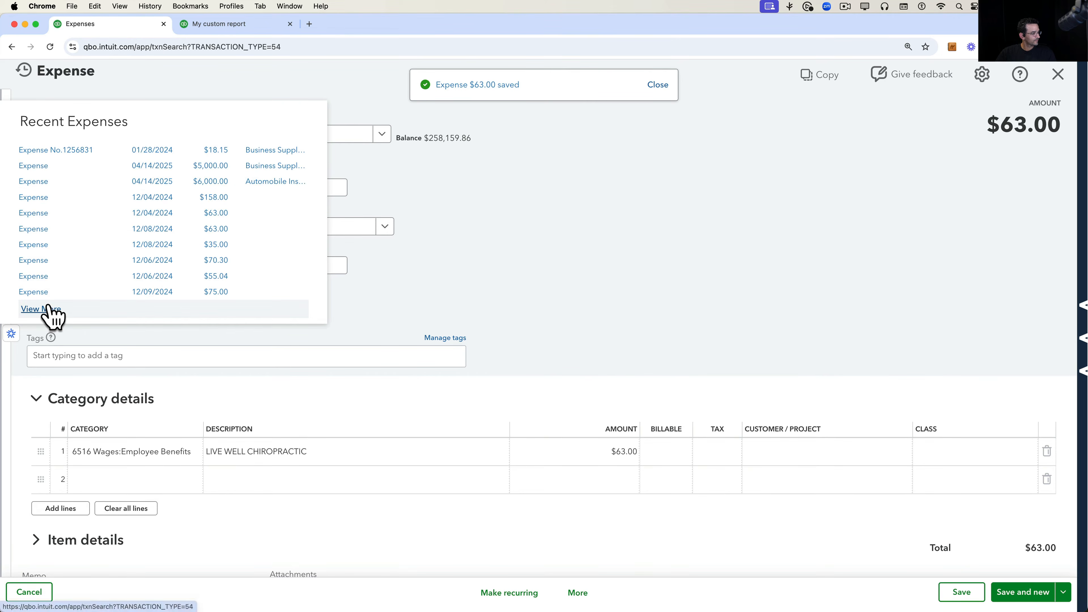
scroll(689, 355, down, 2)
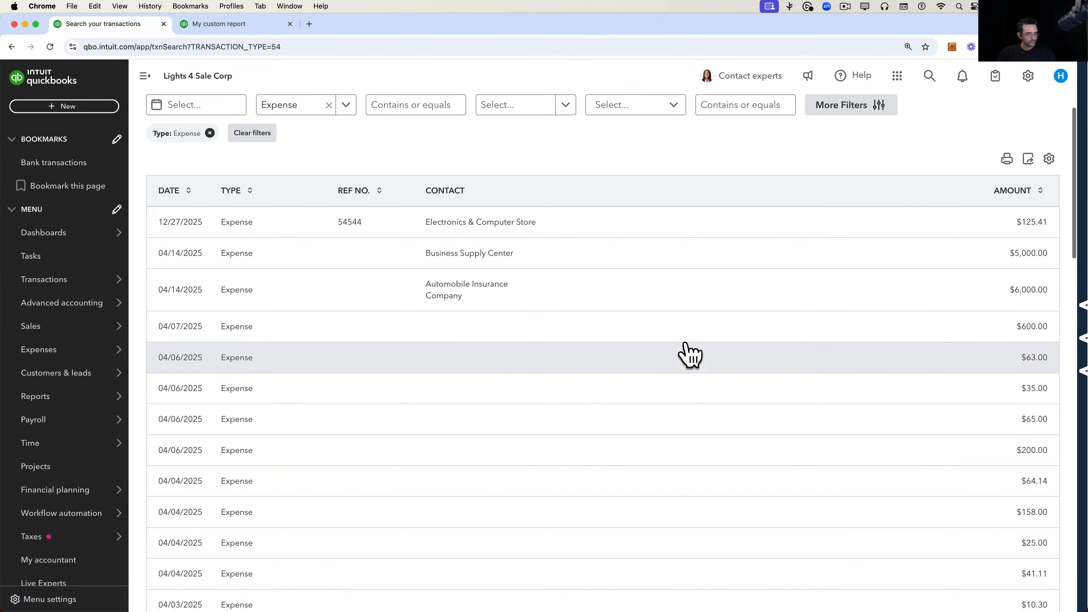
click(651, 336)
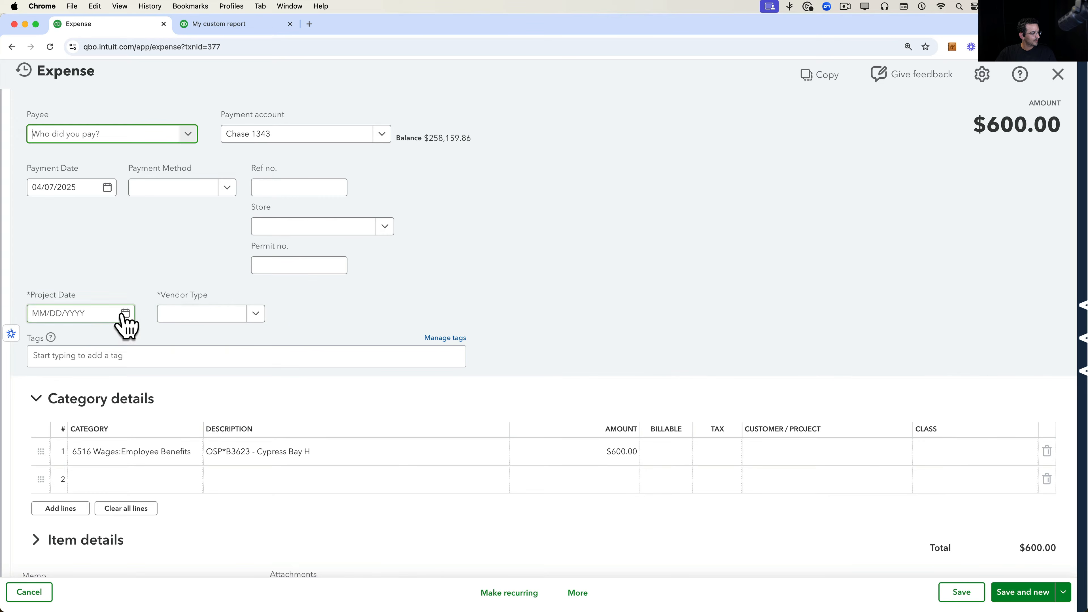
click(124, 315)
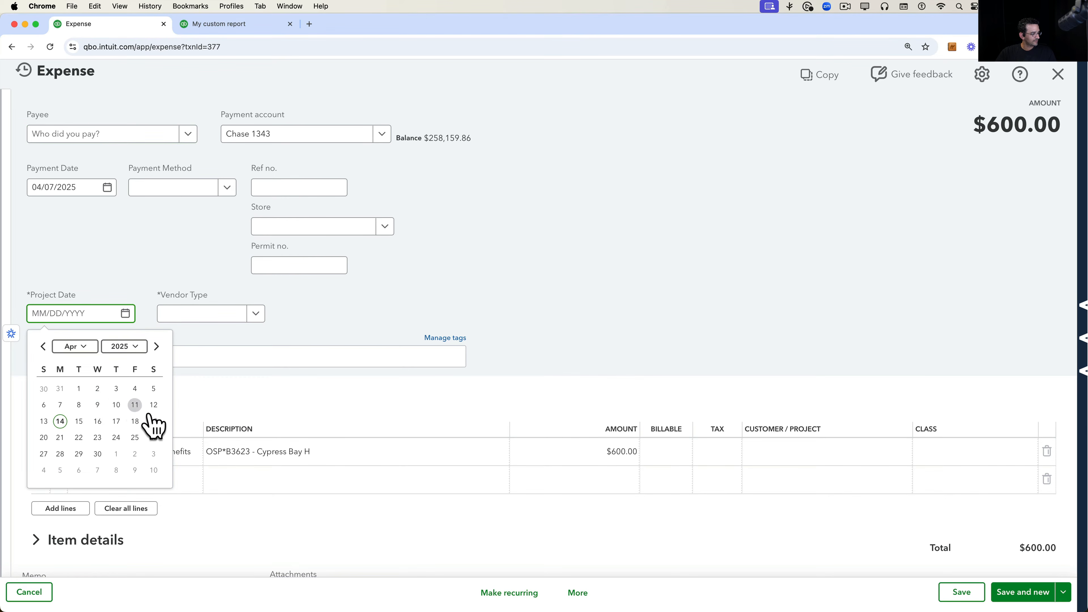
click(116, 406)
click(961, 591)
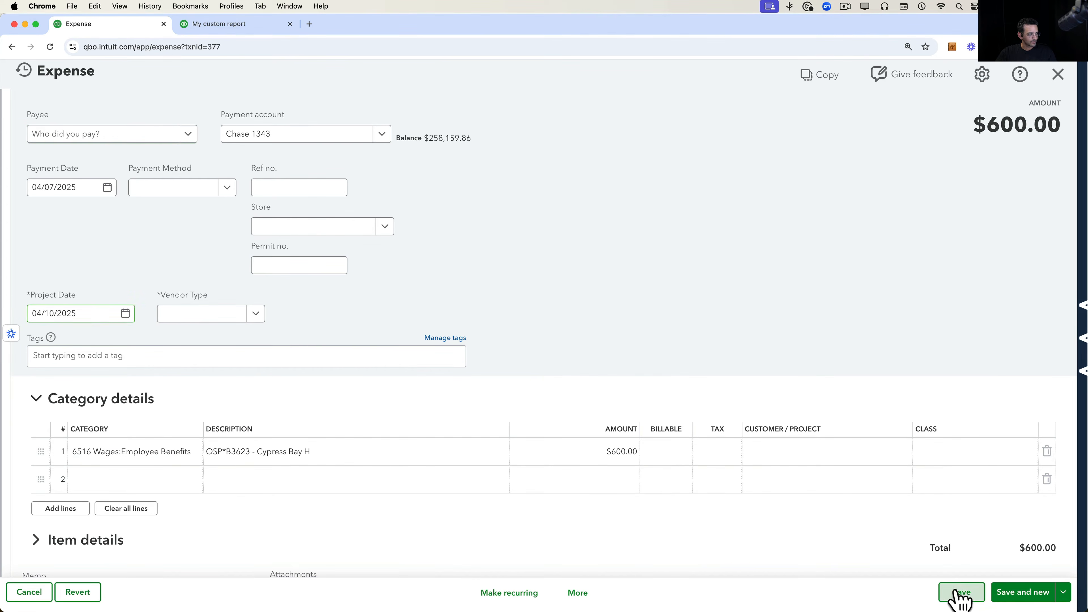
Open the recent $75.00 expense dated 12/09/2024, set its *Project Date to 03/31/2025 and save it.
click(24, 70)
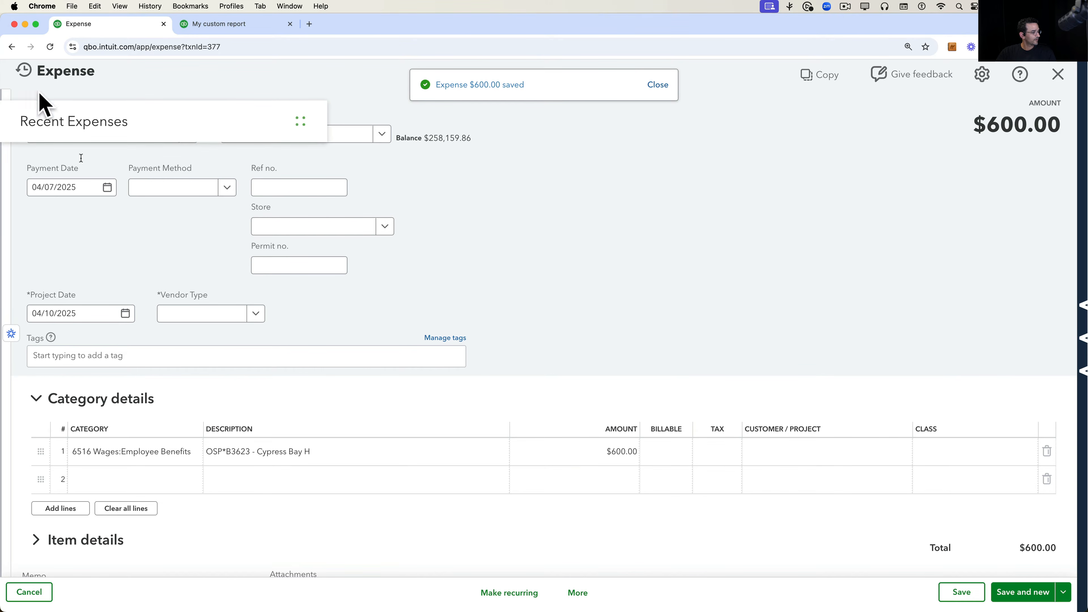
click(164, 291)
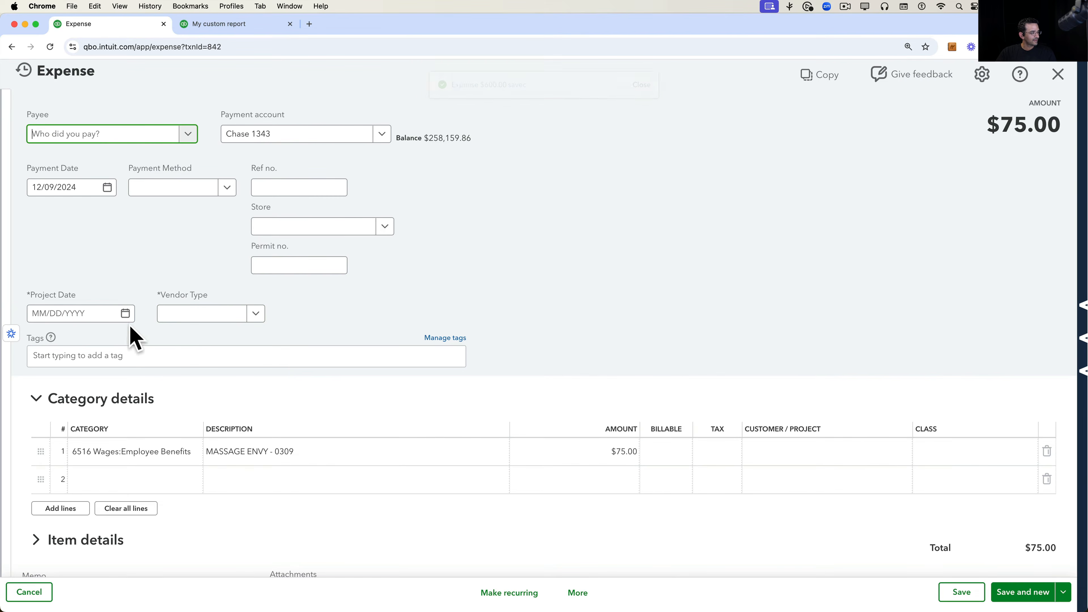
click(126, 315)
click(57, 388)
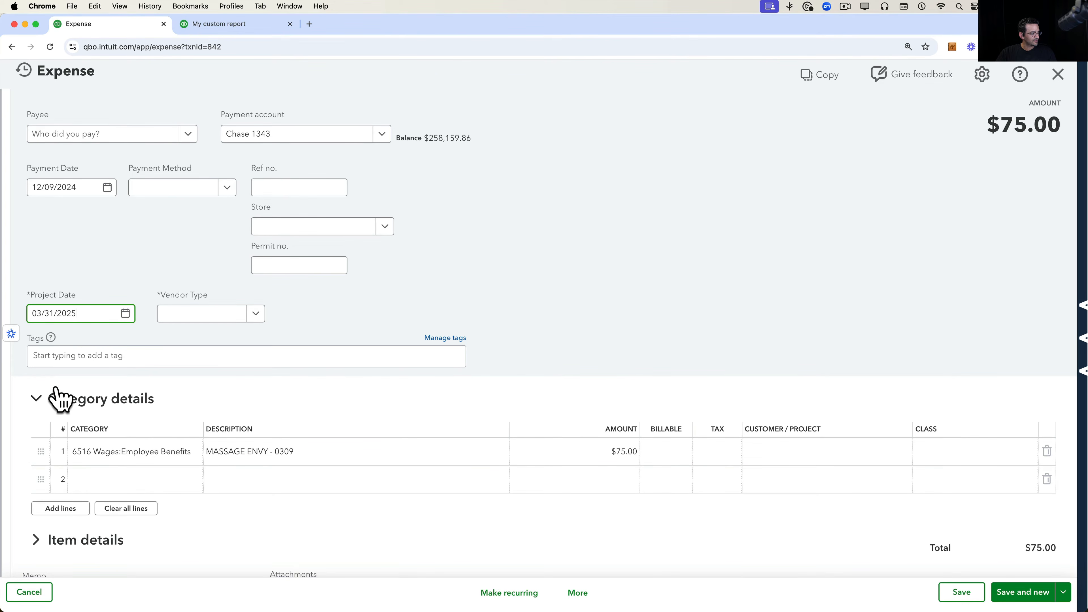
click(961, 591)
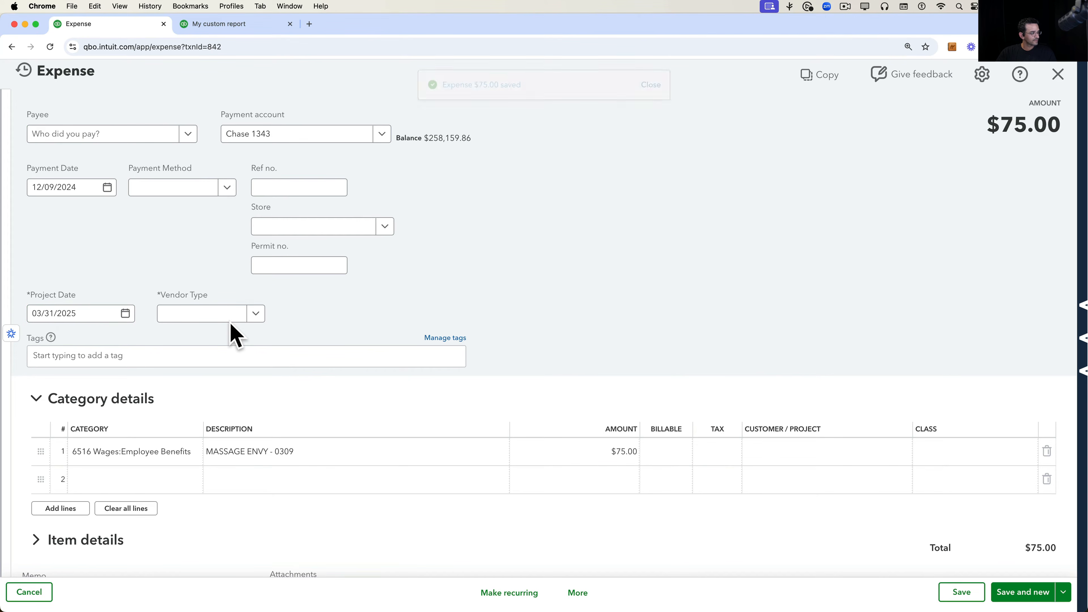
Open the recent $6,000.00 expense dated 04/14/2025, set its *Project Date to 03/06/2025 and save it.
click(23, 70)
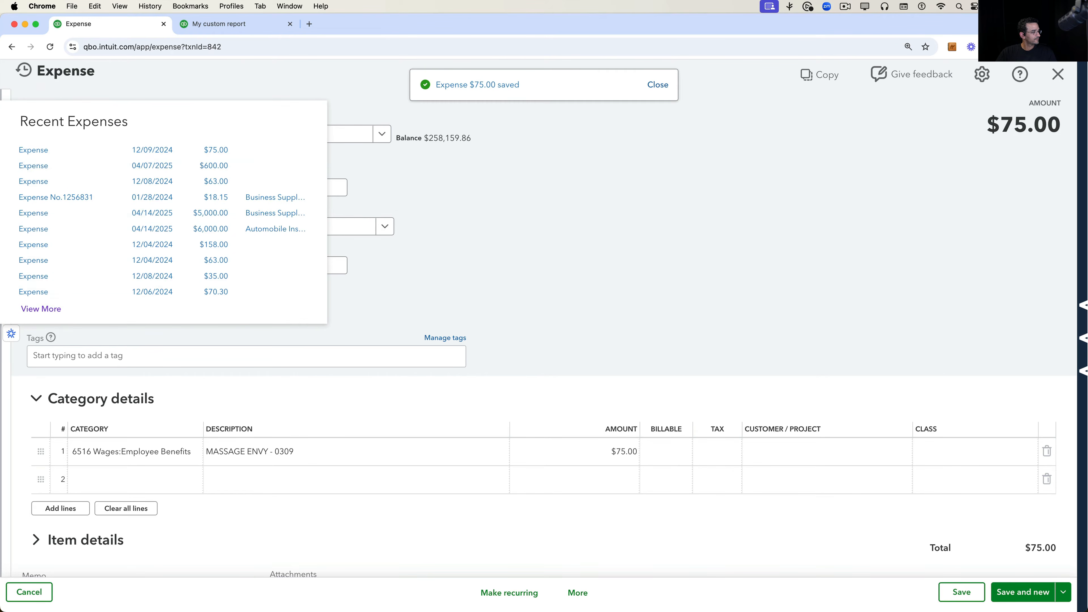
click(211, 230)
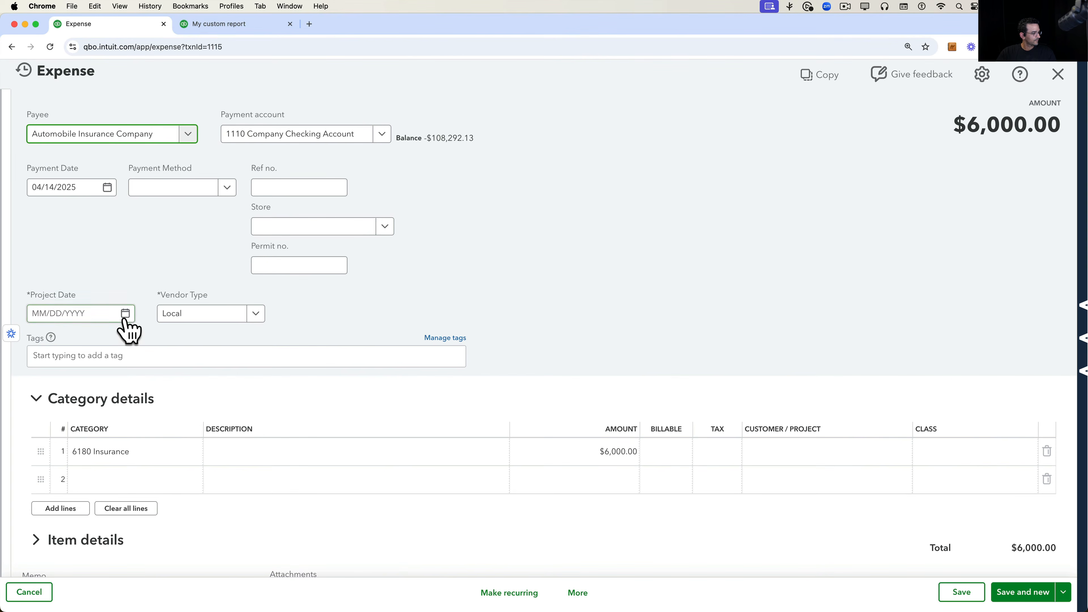
click(124, 313)
click(43, 347)
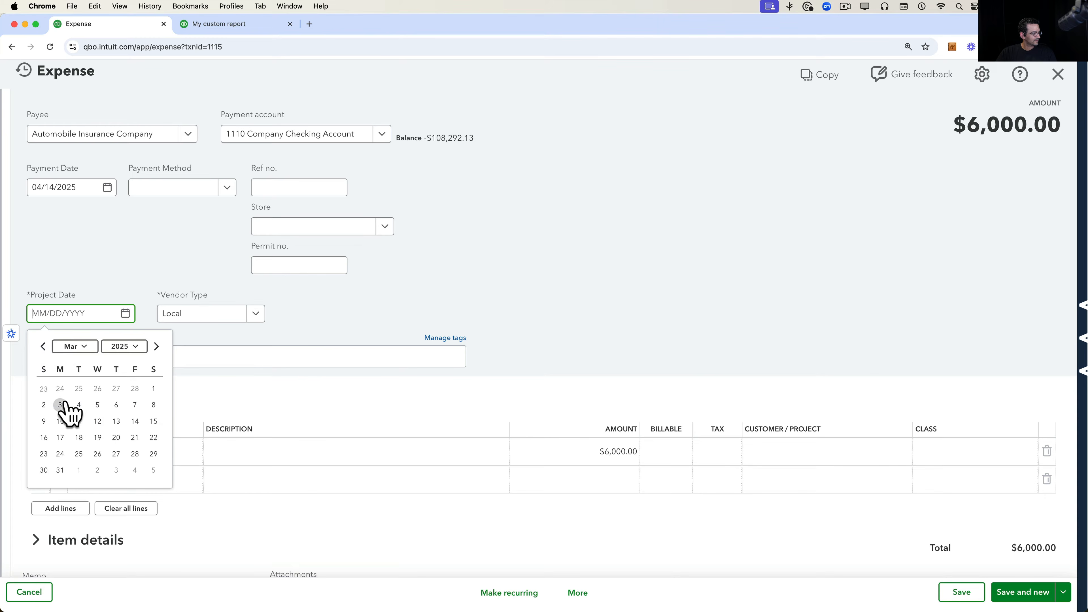
click(116, 404)
click(959, 593)
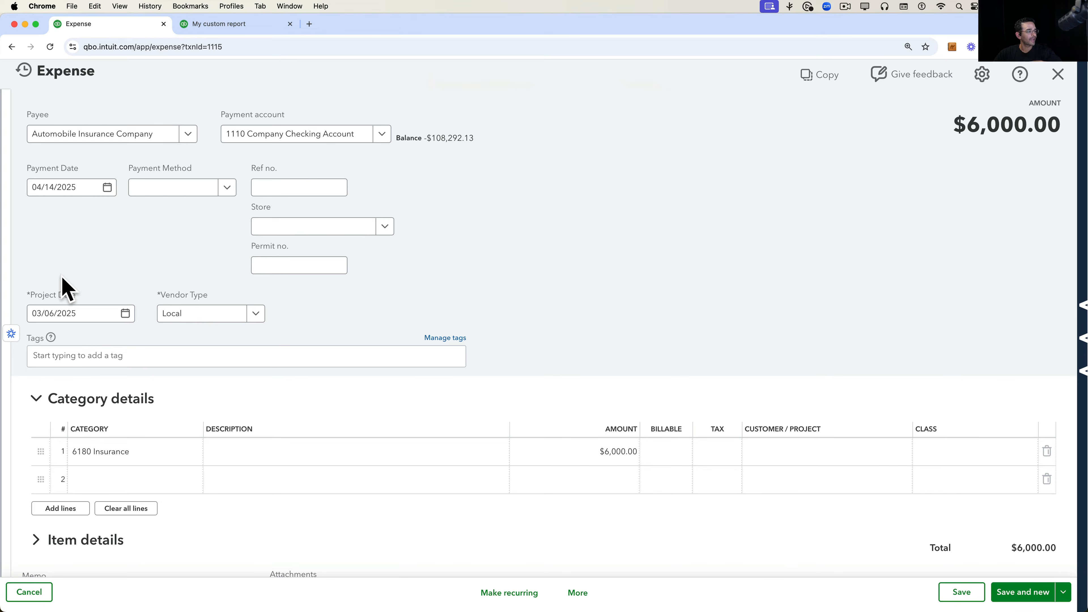
Refresh the custom report with the updated expenses and group it by *Project Date by month.
click(208, 28)
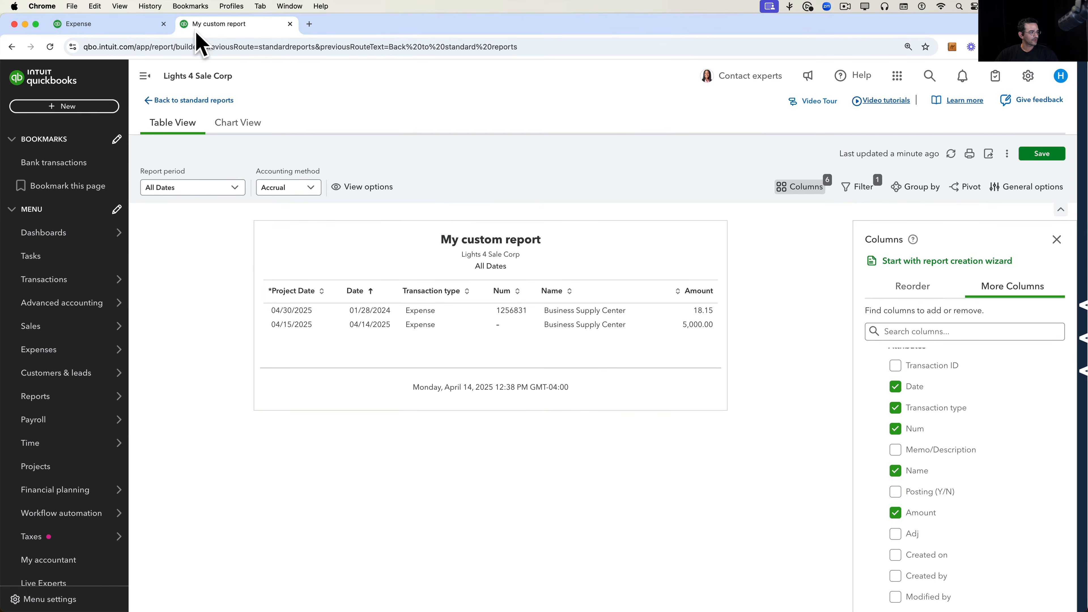
click(950, 154)
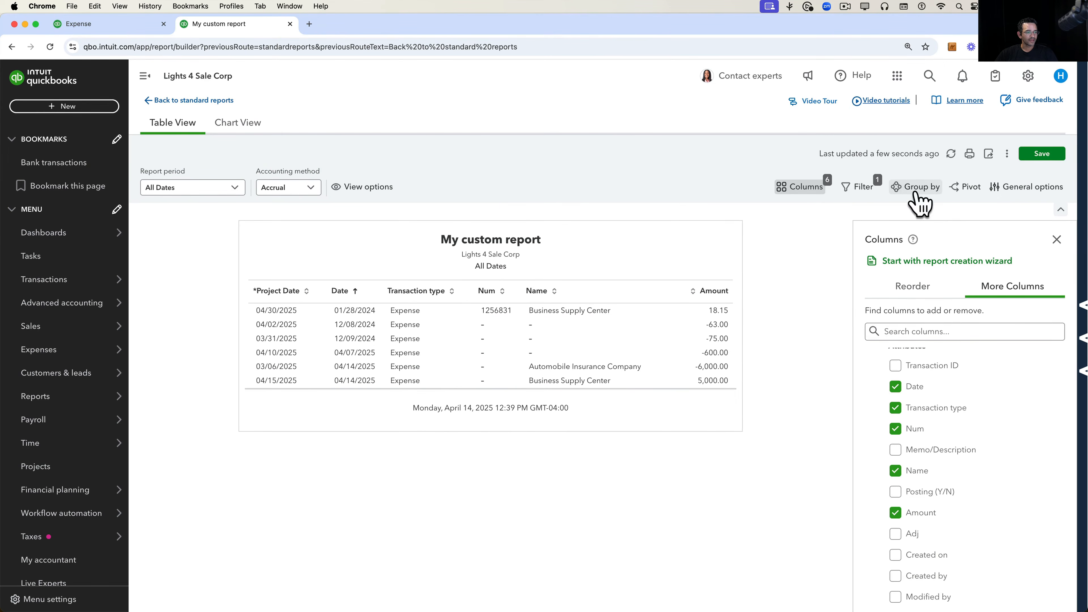
click(909, 193)
click(942, 308)
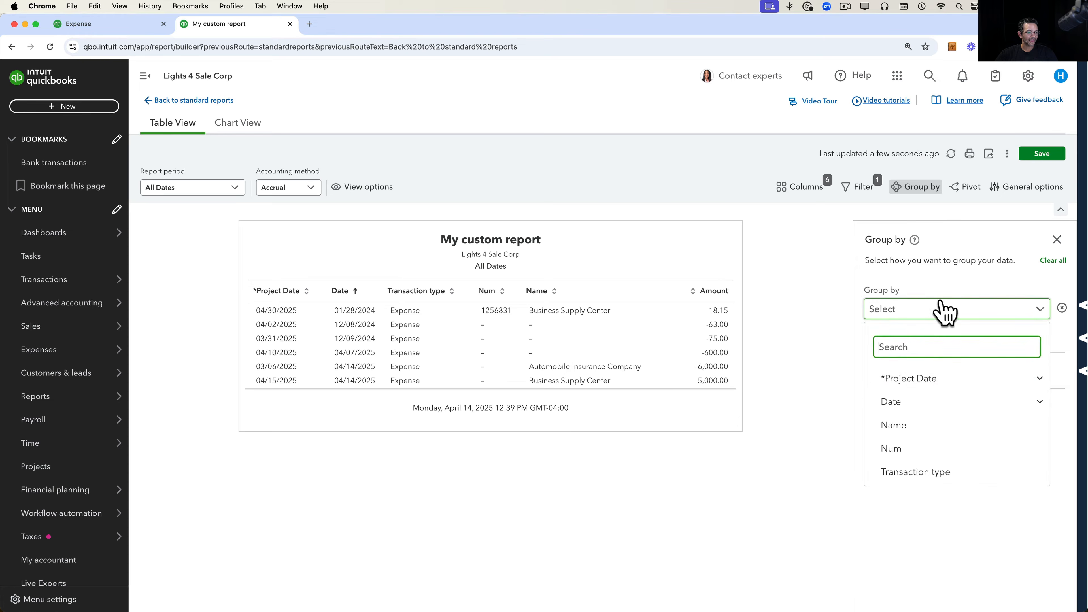
click(931, 379)
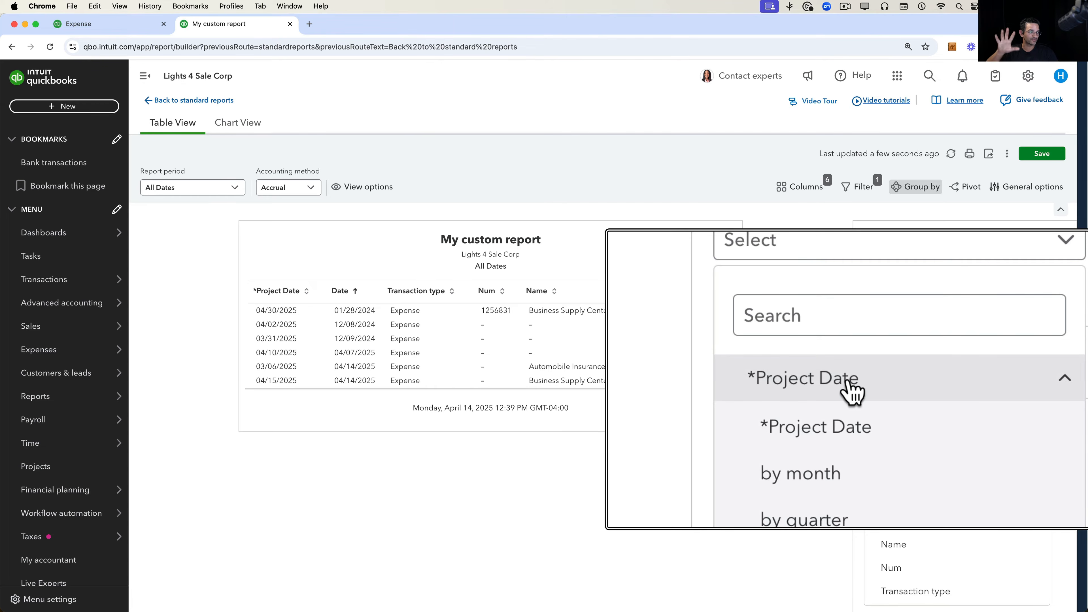
click(925, 426)
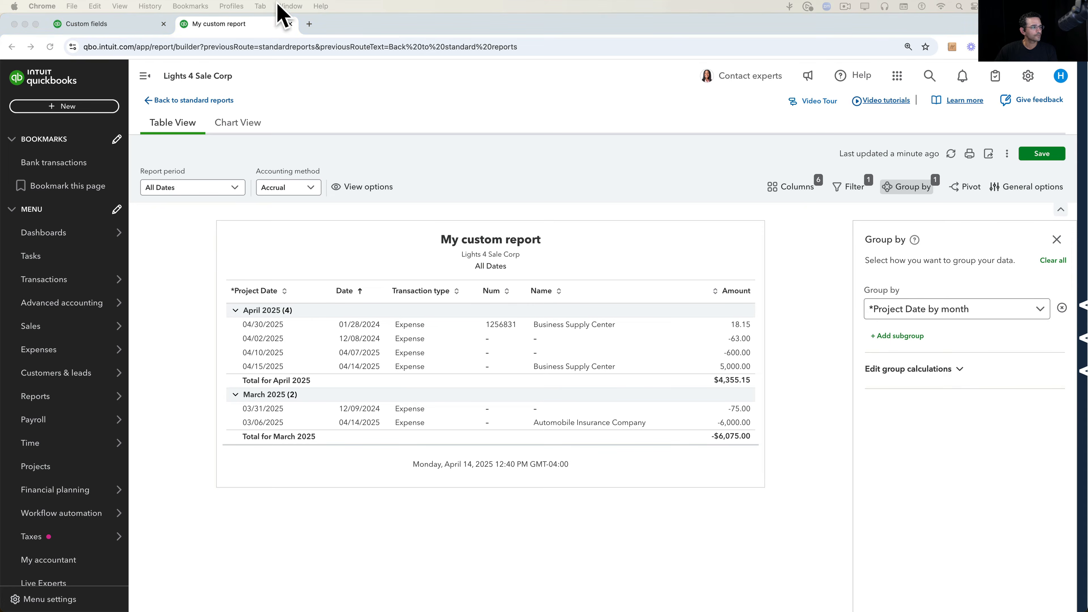
Check the Custom fields list for where each field applies, and exit the custom report without saving it.
click(134, 26)
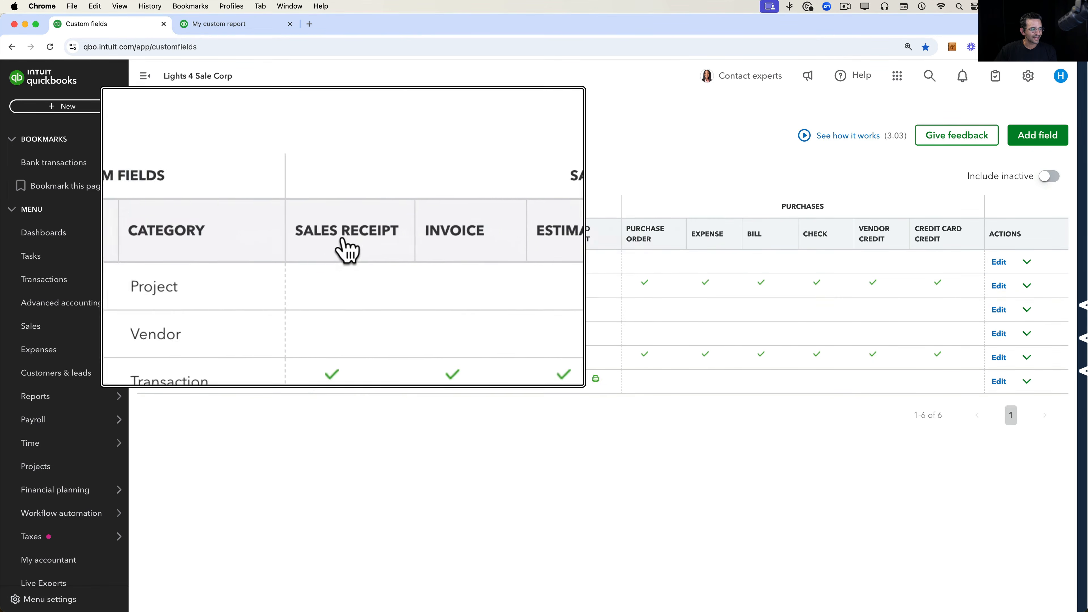
click(229, 23)
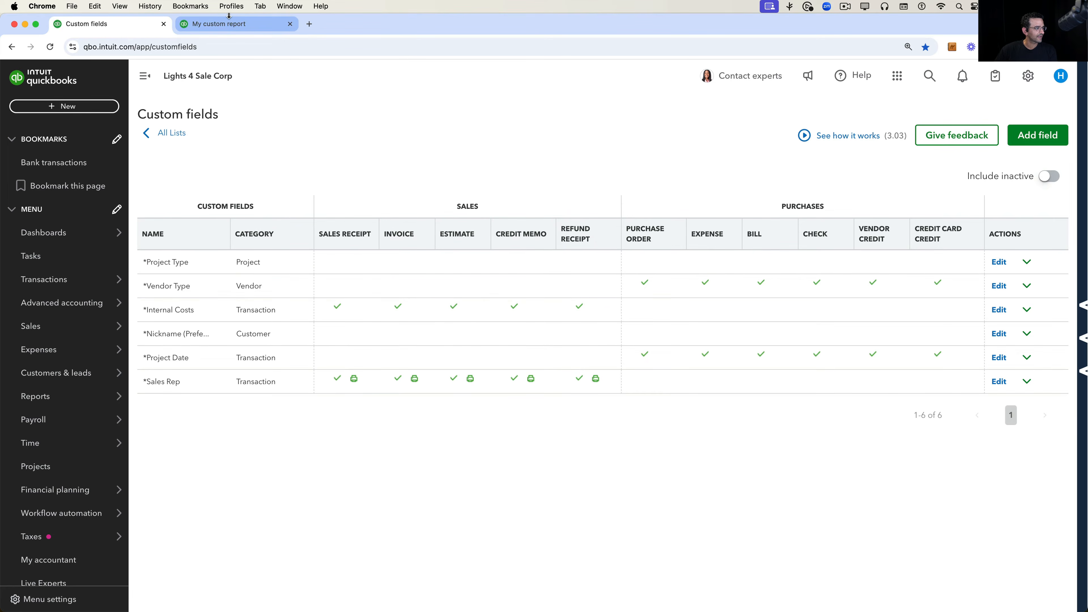
click(198, 103)
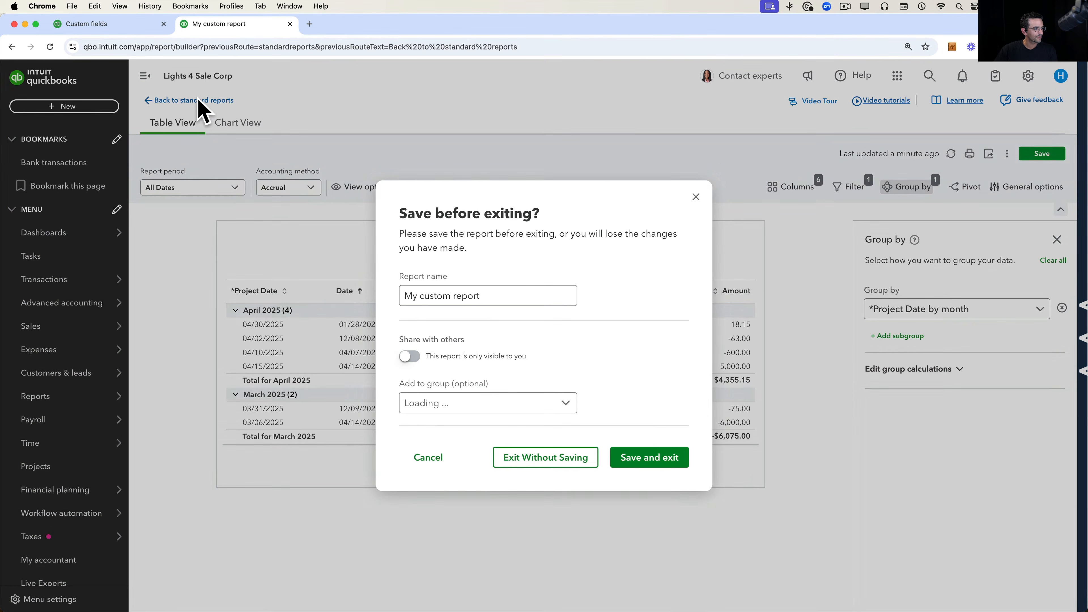
click(577, 459)
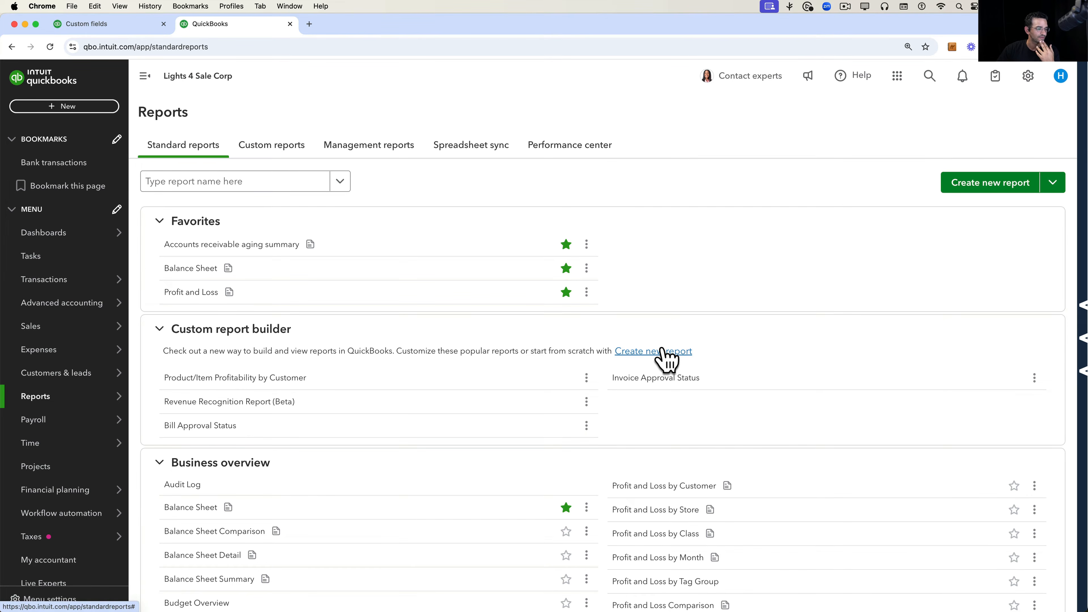
Create a new blank report in the custom report builder and start it by adding data columns.
click(654, 354)
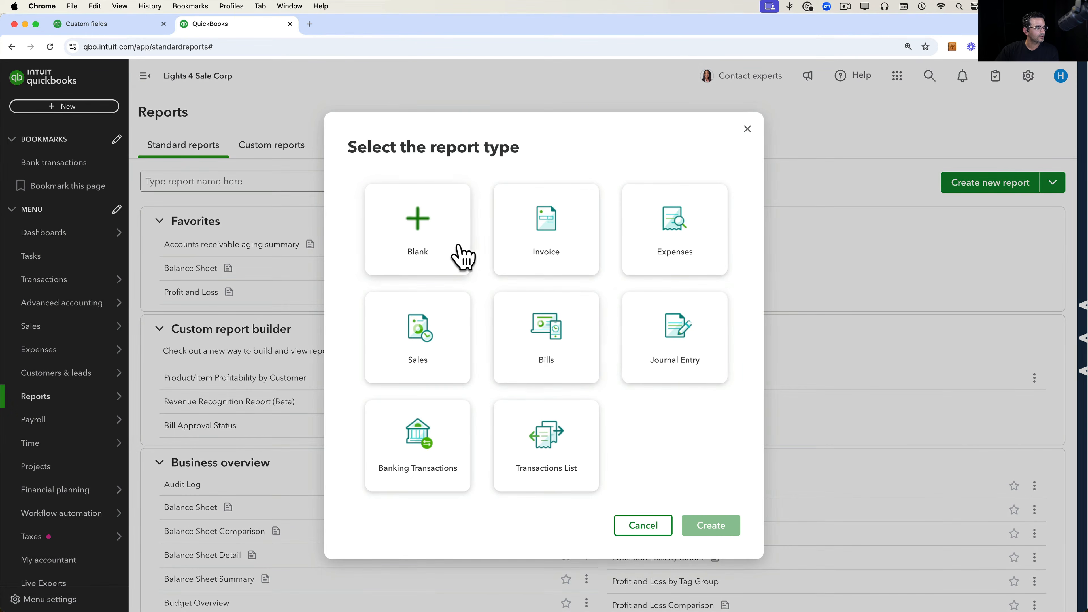
click(430, 242)
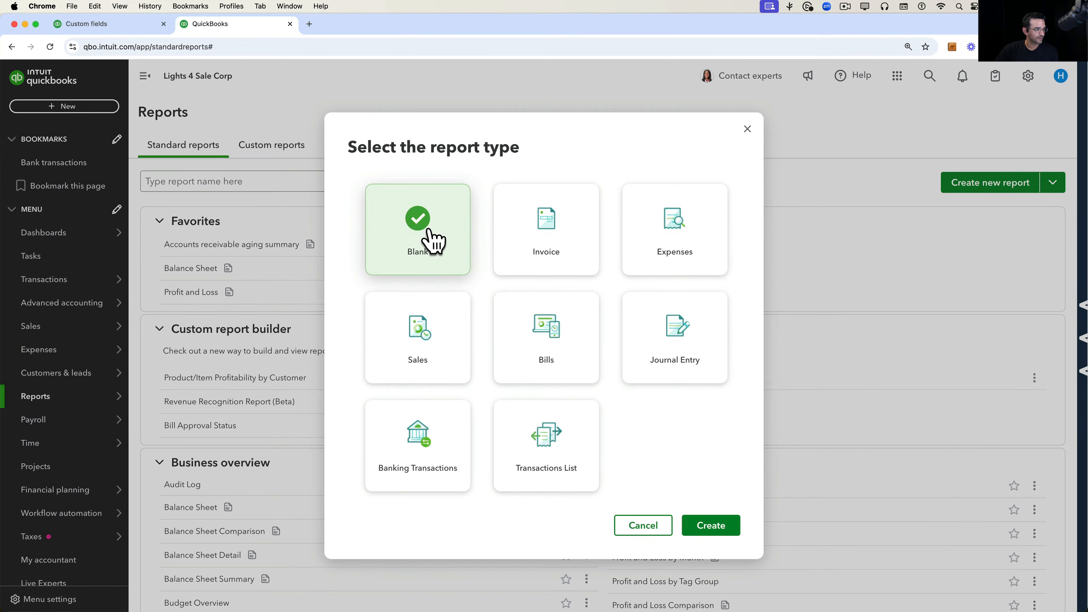
click(709, 527)
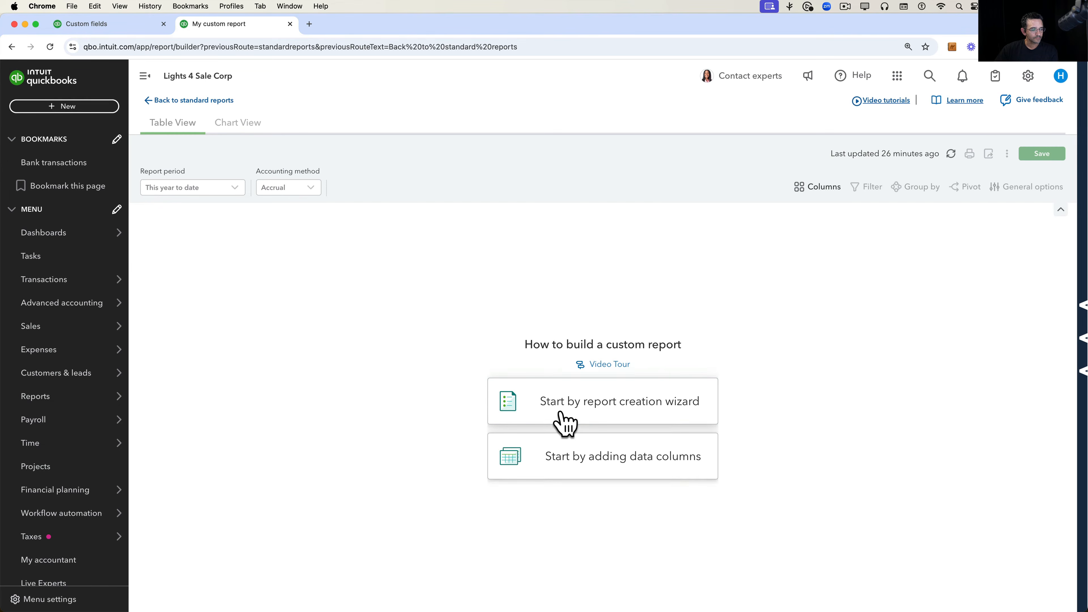
click(616, 457)
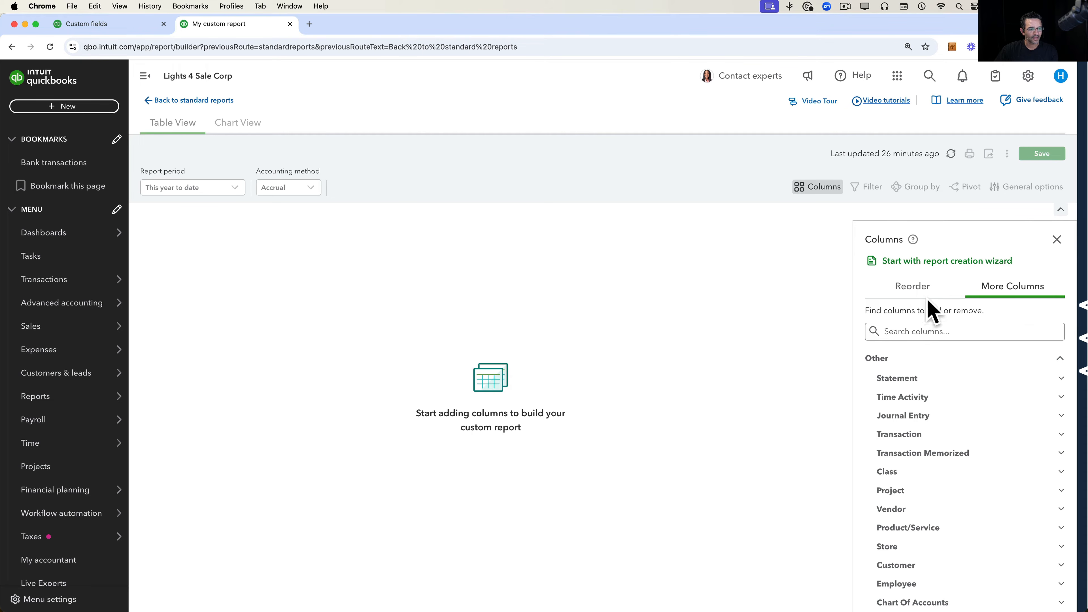
Add the Transaction attributes Date, Transaction type, Num, Name and Amount as columns in the new report.
click(896, 359)
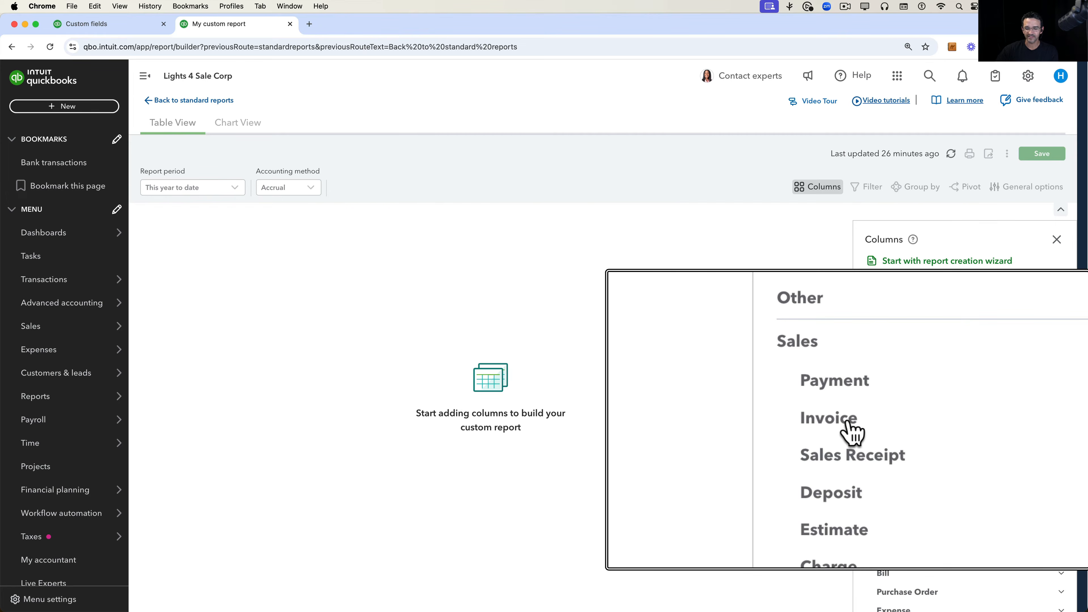
click(880, 362)
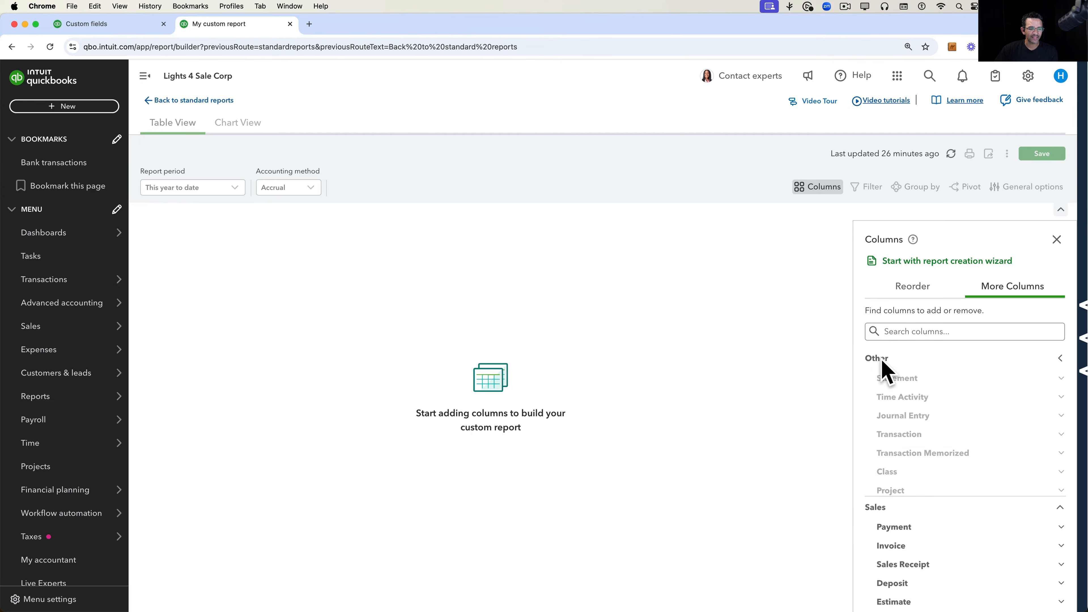
click(921, 437)
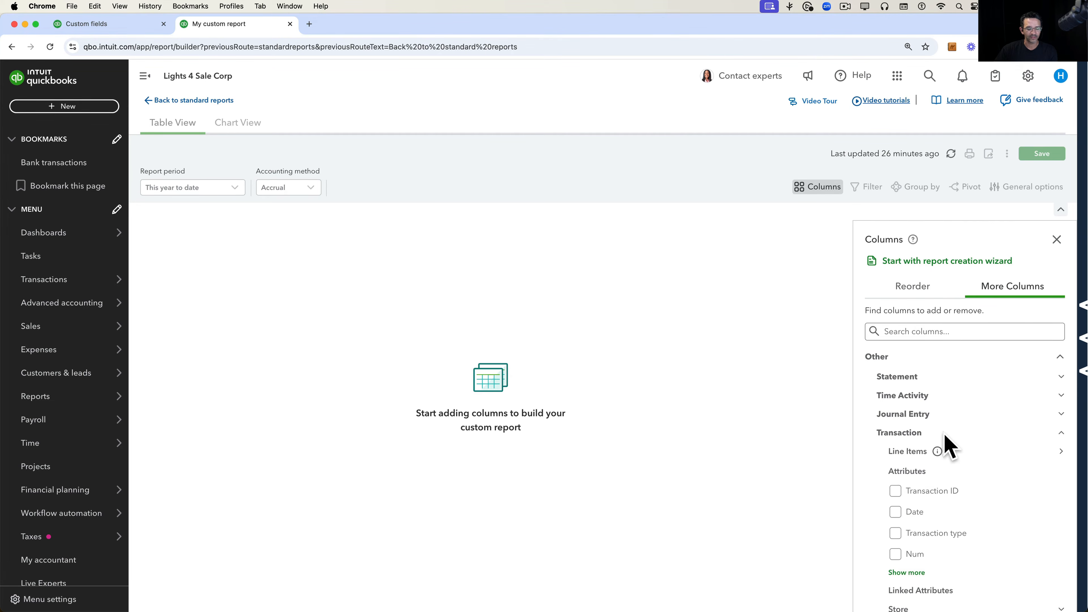
scroll(942, 446, down, 5)
click(896, 412)
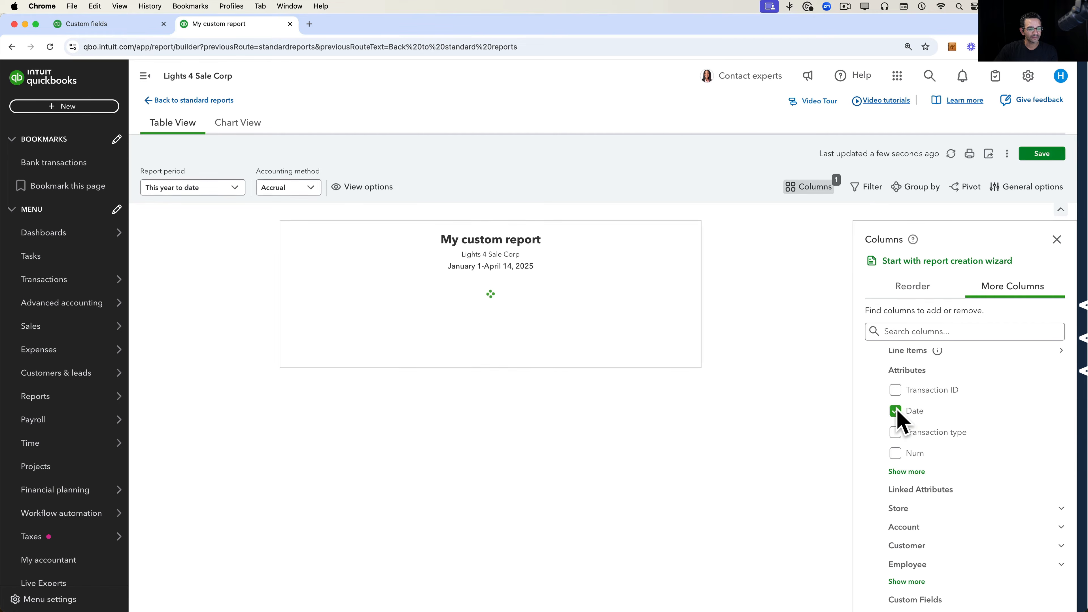
click(895, 432)
click(895, 453)
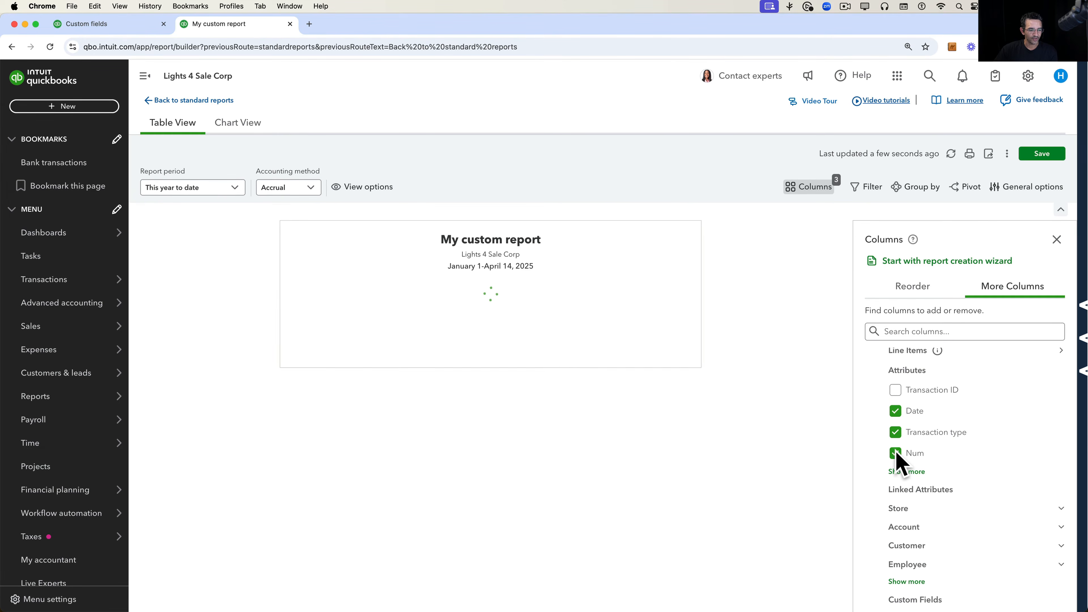
click(918, 473)
scroll(972, 493, down, 1)
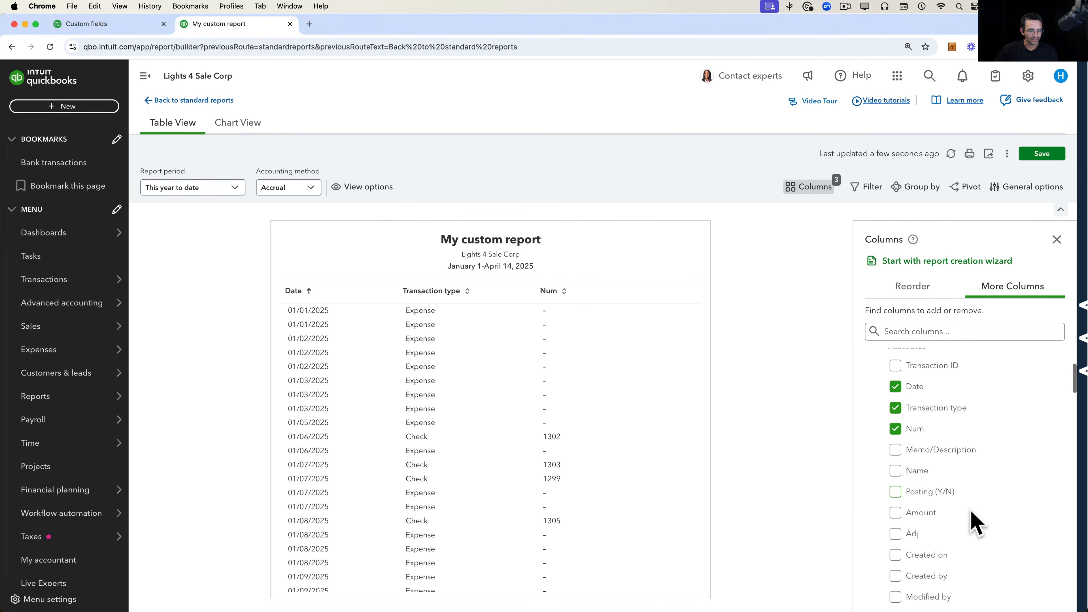
click(895, 471)
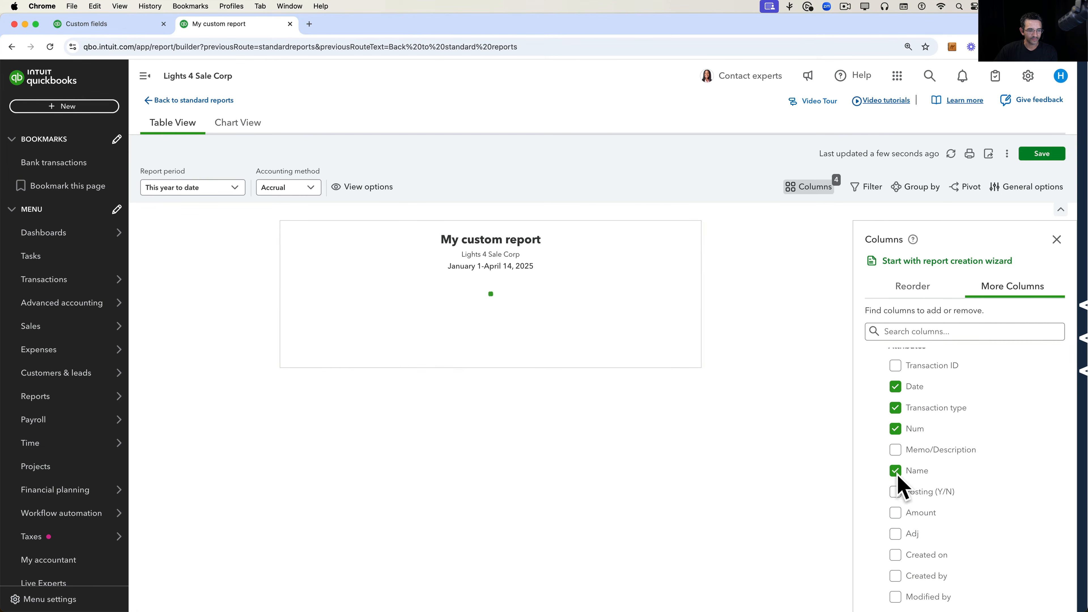
click(895, 512)
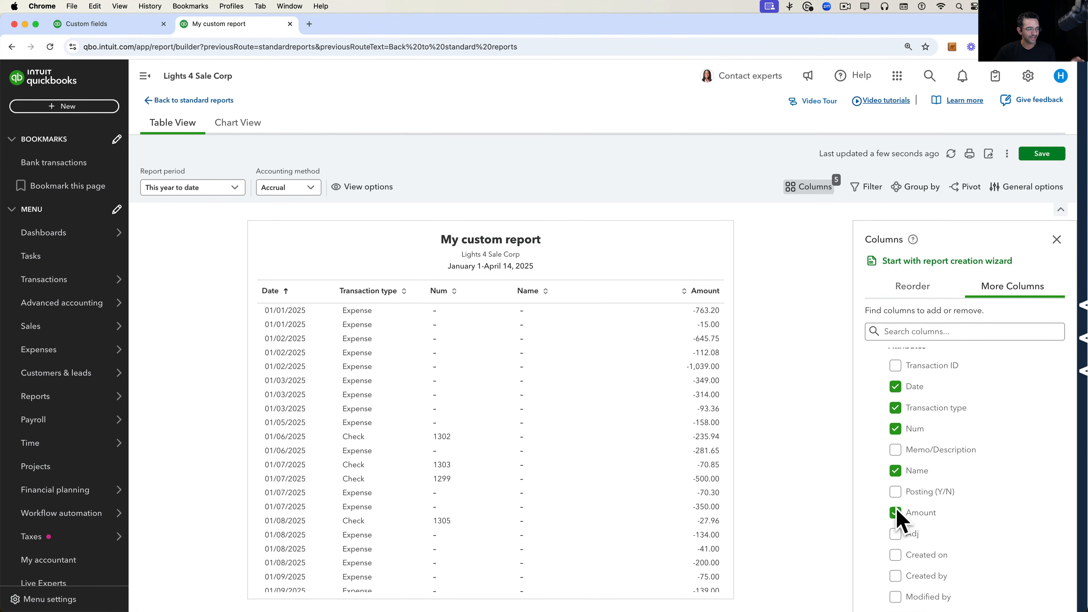
Add the Transaction custom field *Internal Costs as a column in the report.
scroll(999, 513, down, 15)
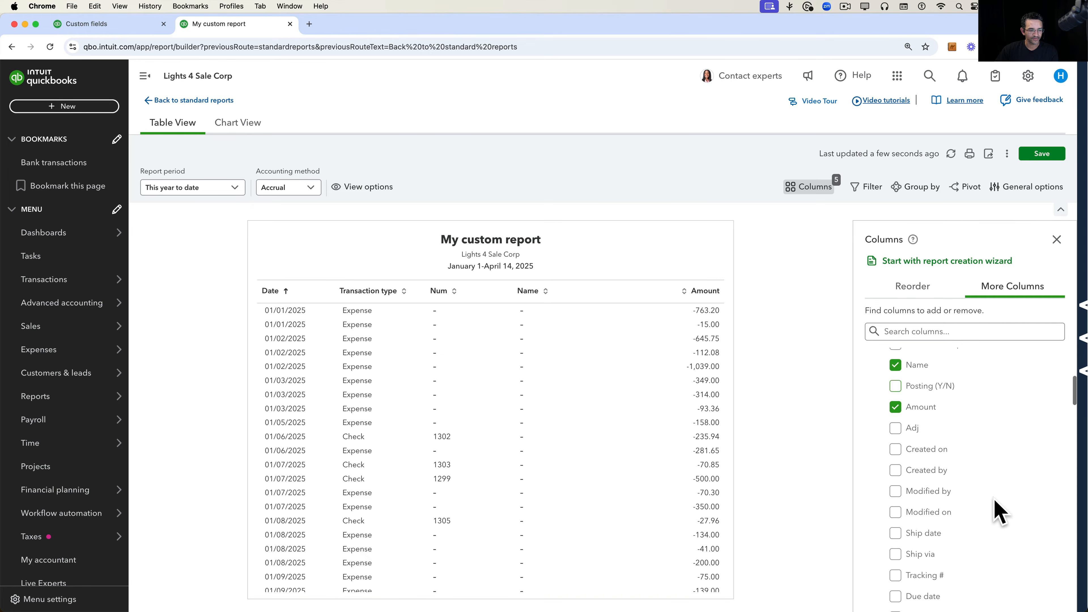
scroll(998, 510, down, 10)
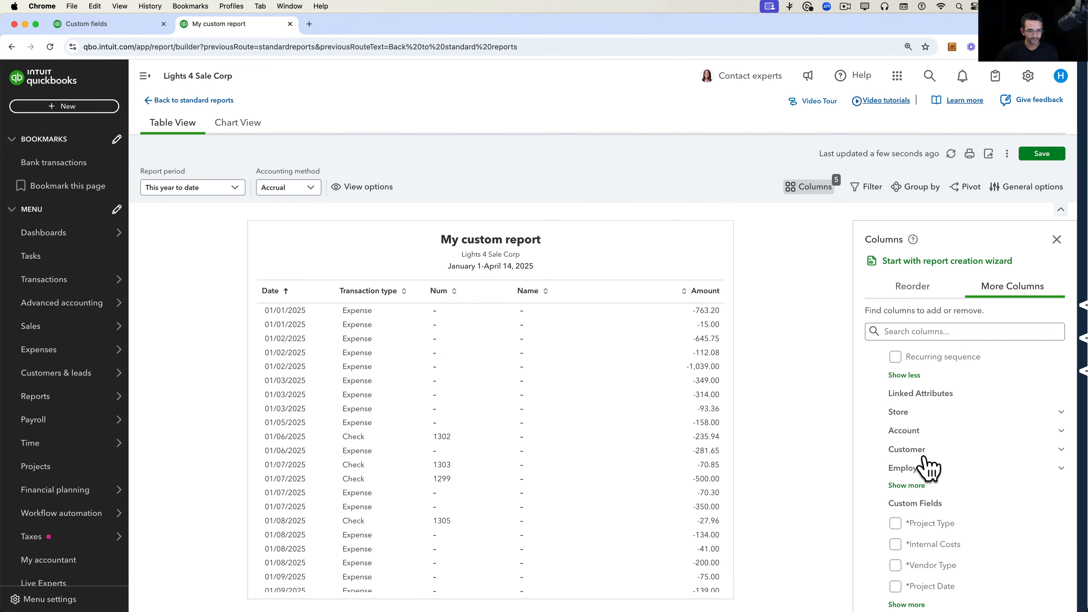
scroll(983, 508, down, 2)
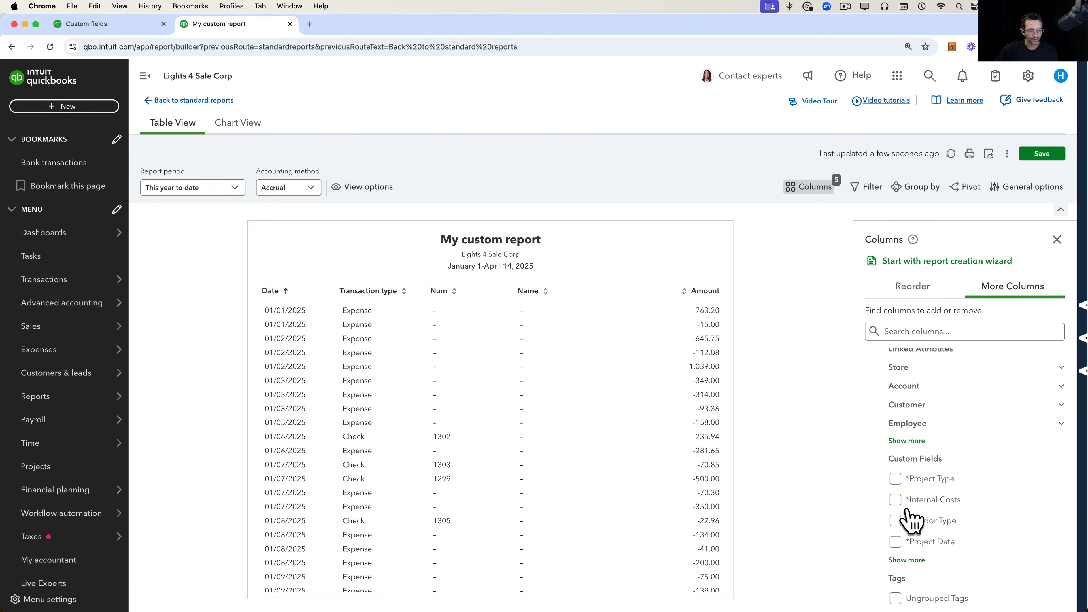
click(895, 499)
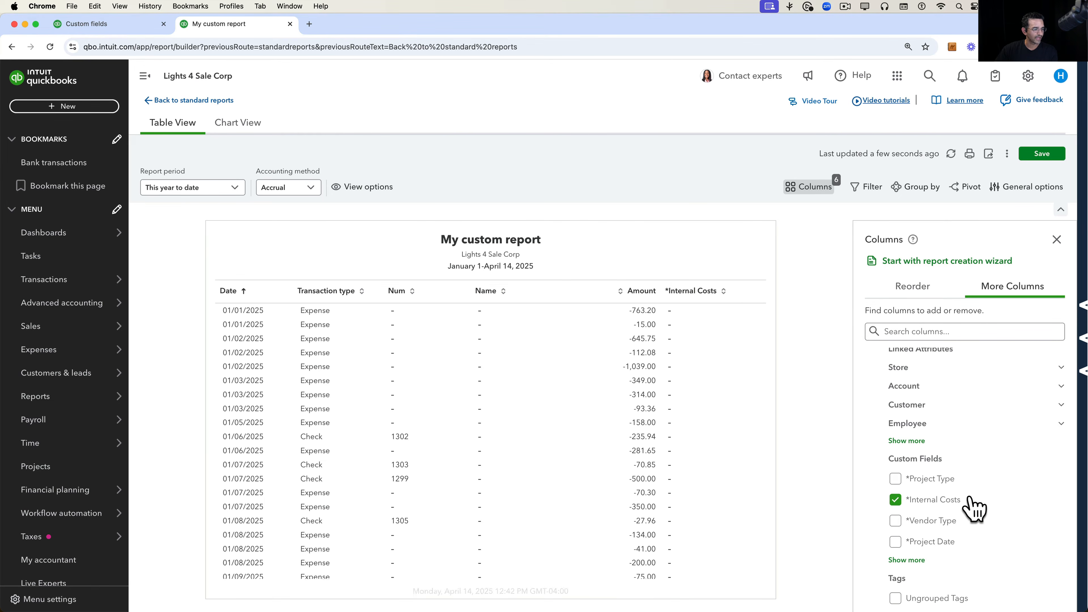
Filter the report to transactions where *Internal Costs is not empty.
click(865, 187)
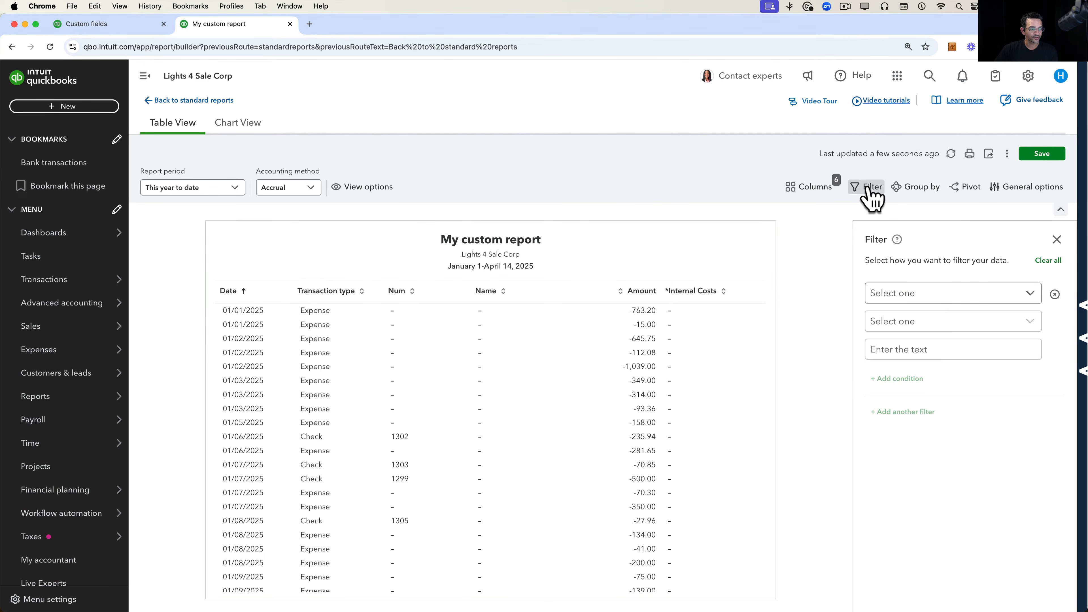
click(952, 300)
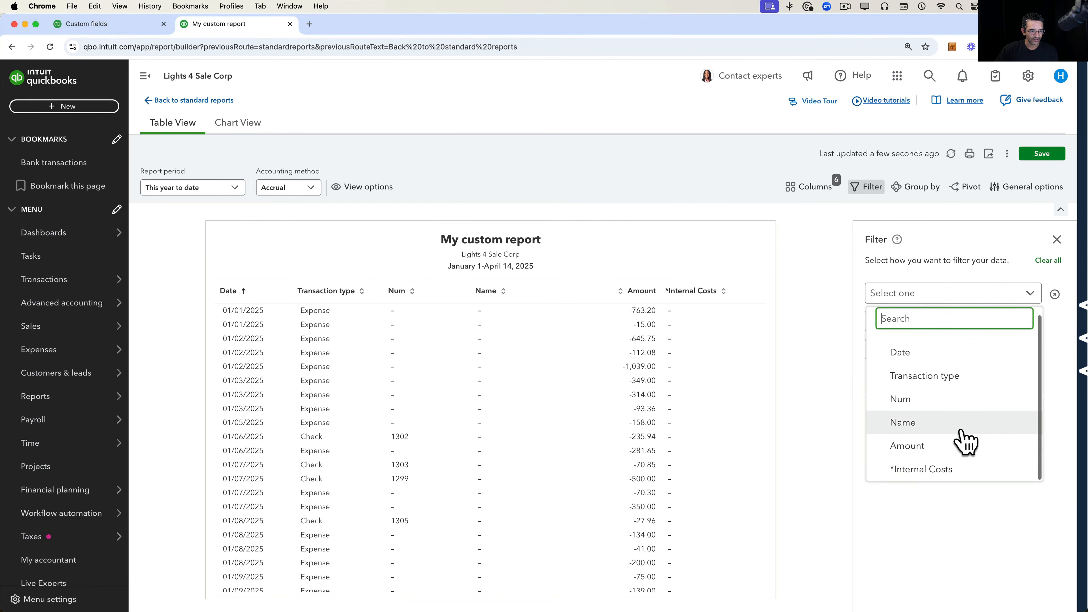
click(945, 471)
click(920, 334)
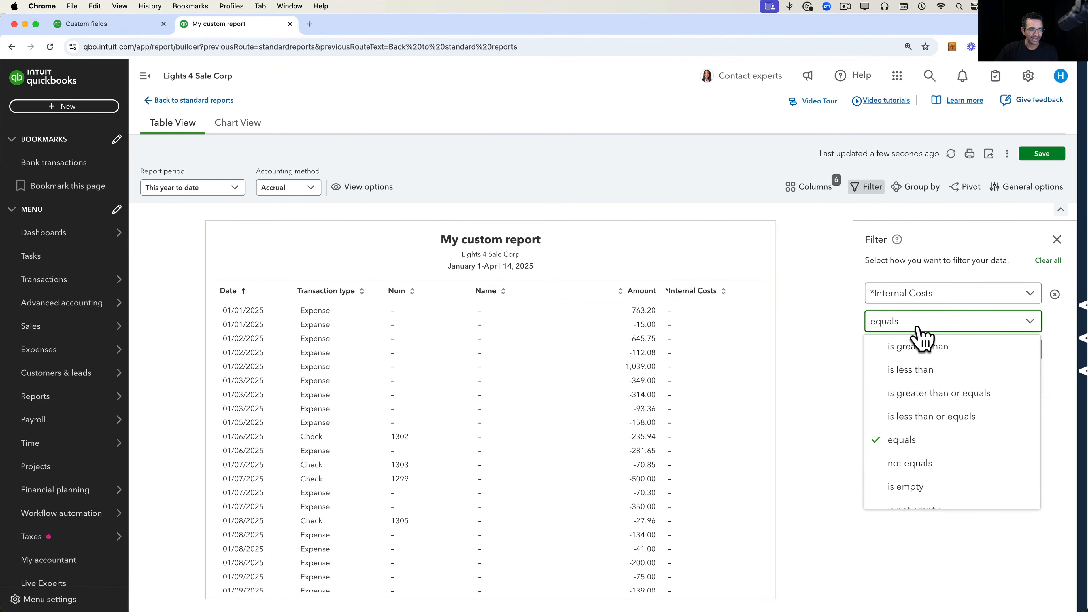
scroll(927, 480, down, 1)
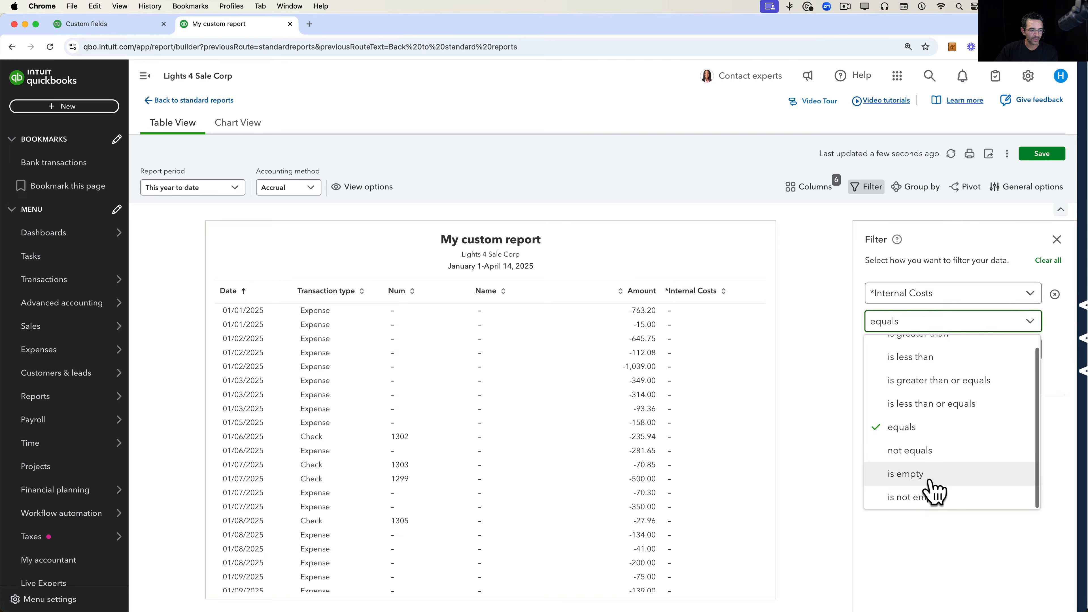
click(929, 495)
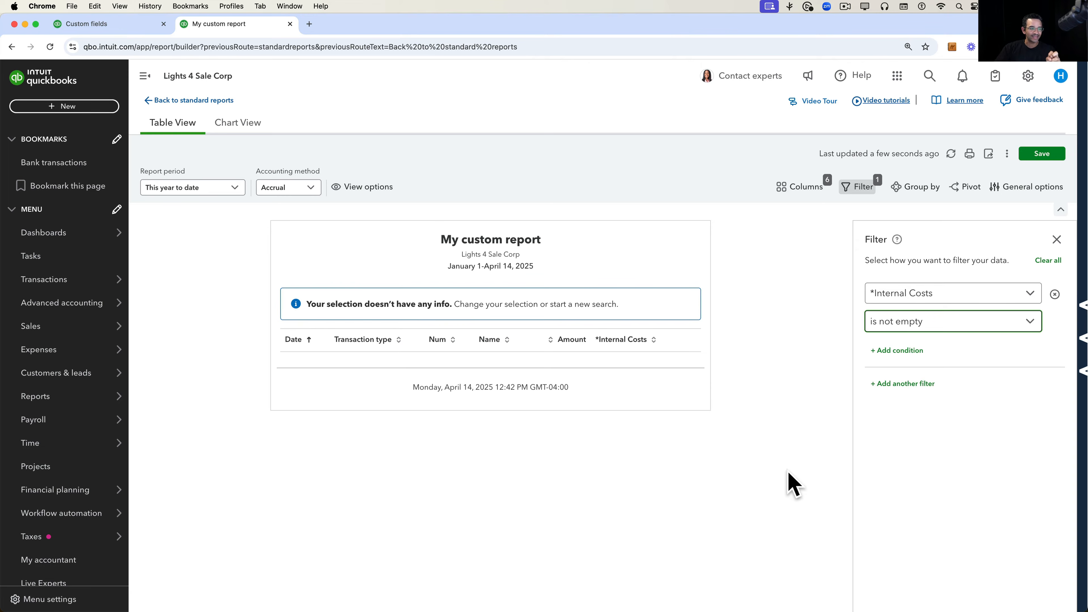
Set the custom report's period to All Dates.
click(188, 189)
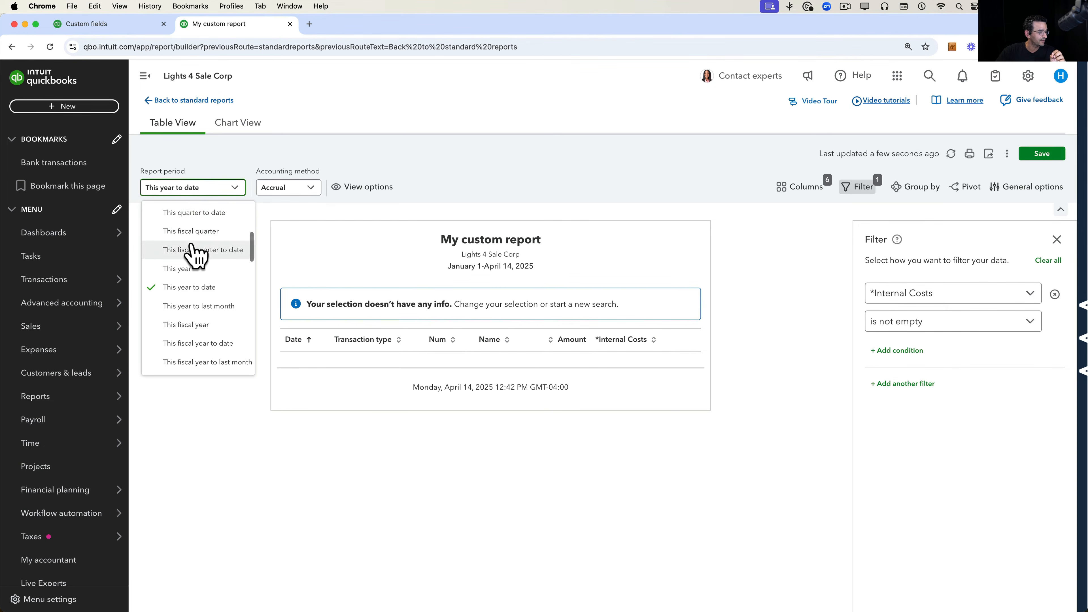
click(185, 210)
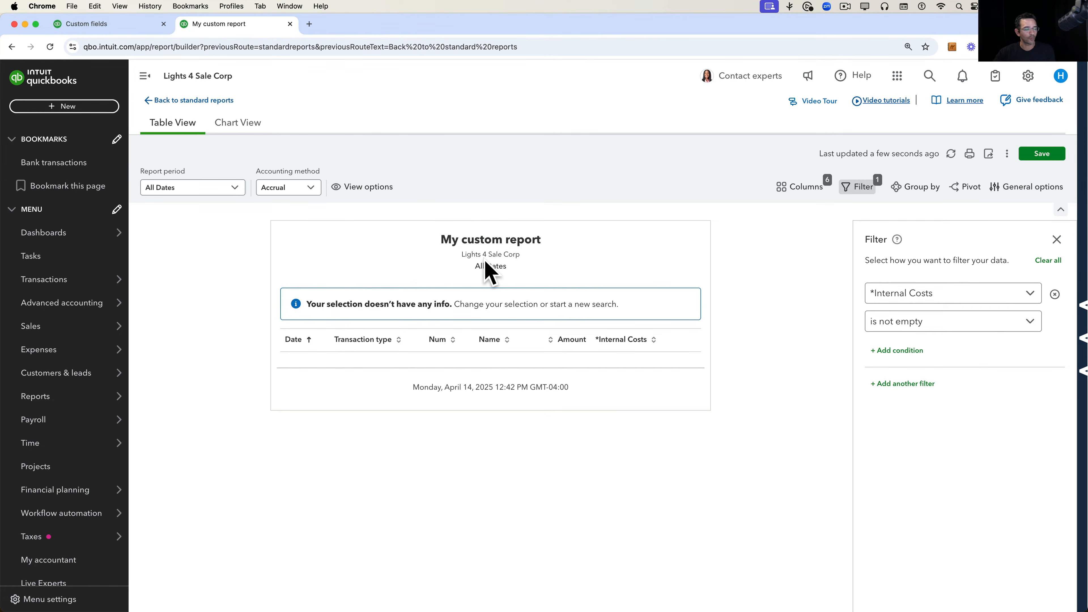
In the other browser tab, start a new invoice and open the Walker Properties invoice dated 12/12/2024 from the recent transactions.
click(100, 26)
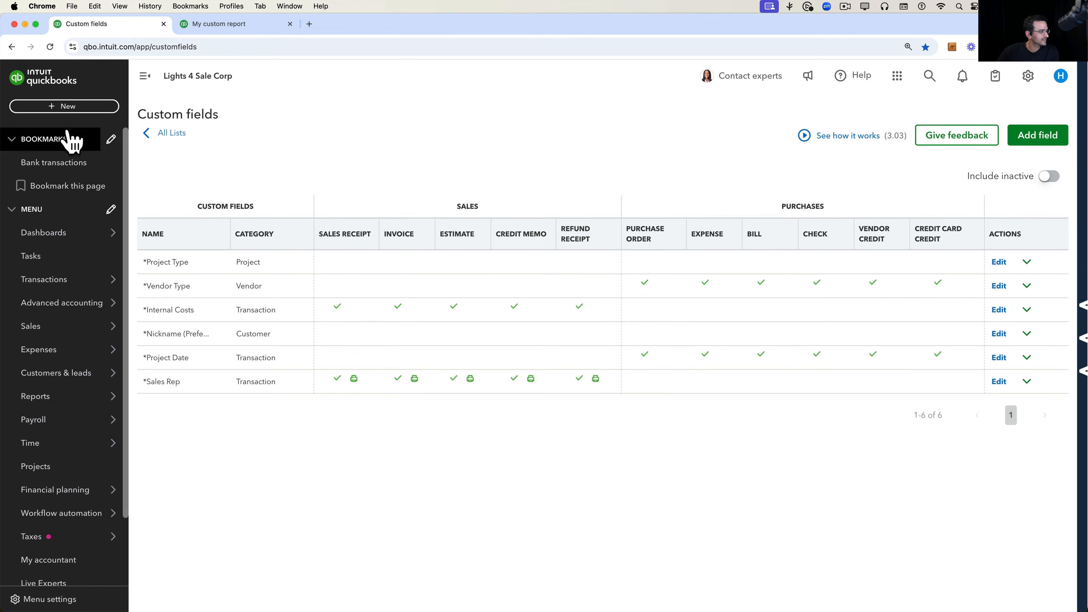
click(67, 107)
click(45, 173)
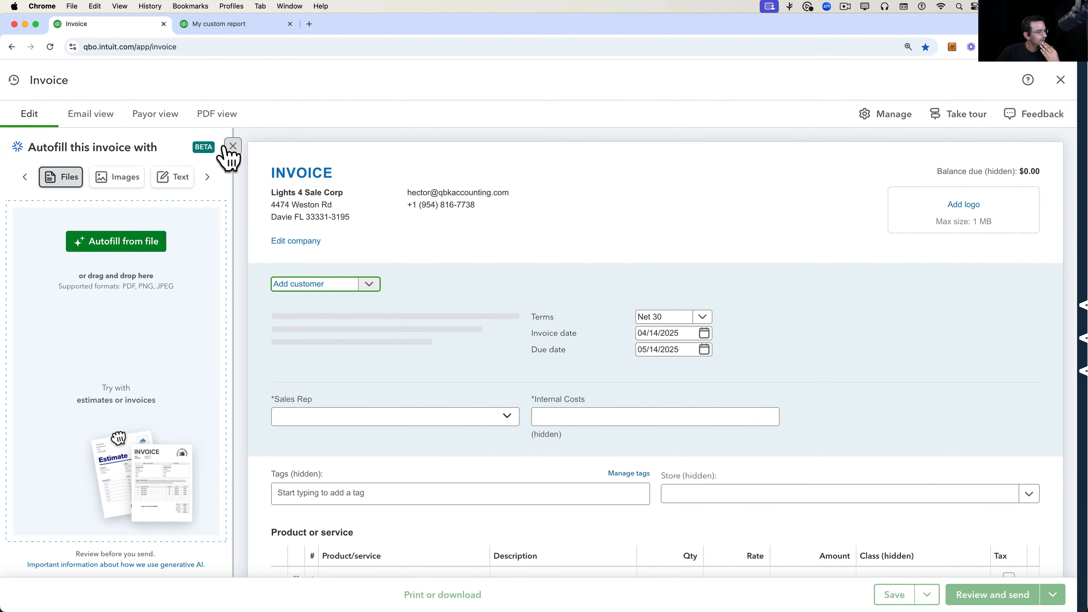
click(233, 146)
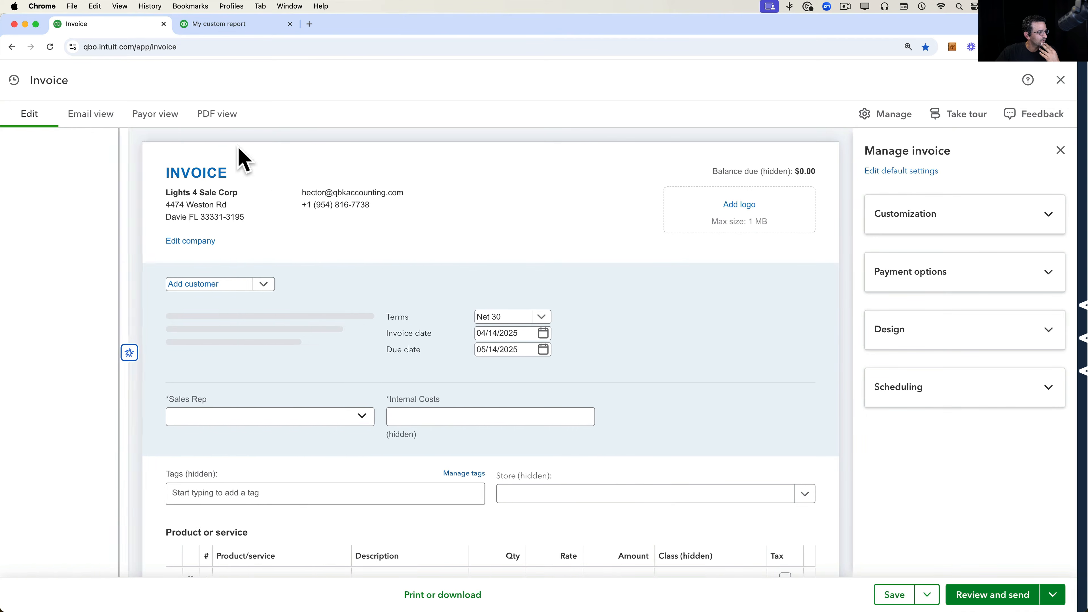
click(14, 80)
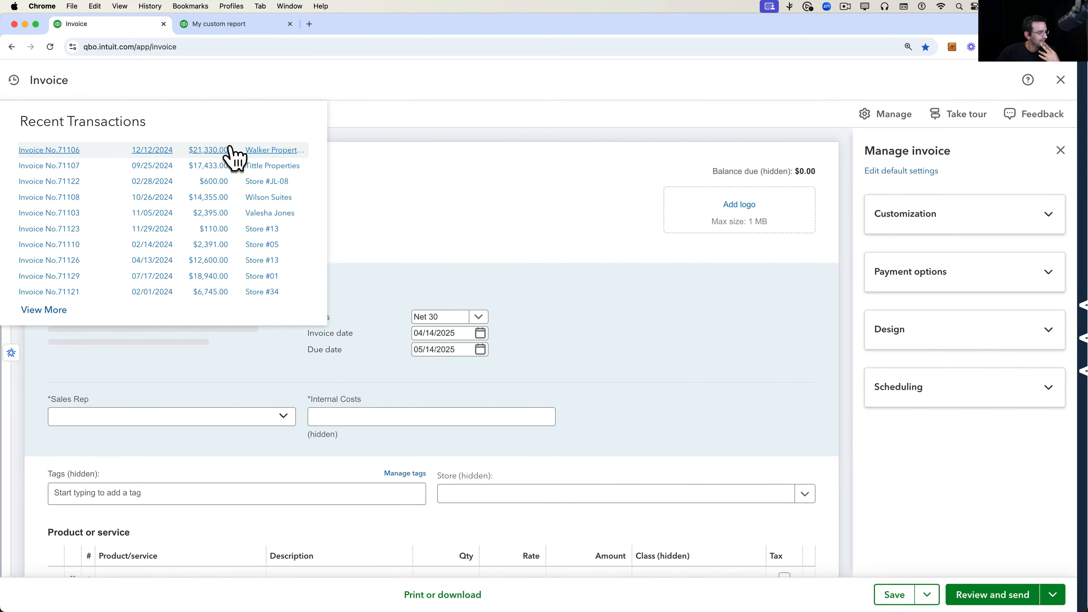
click(232, 149)
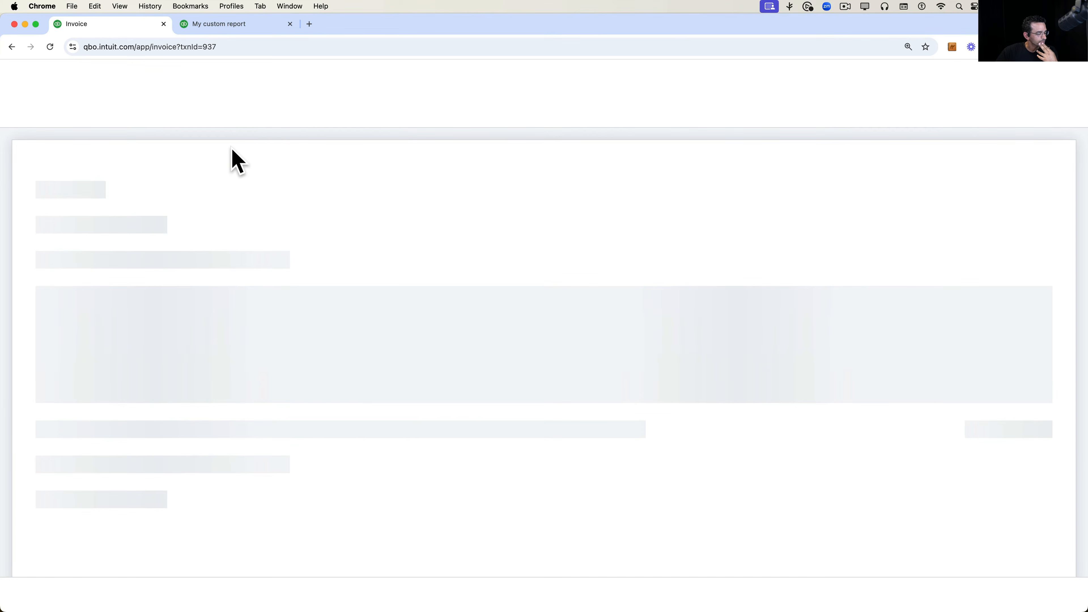
Enter 12000.00 as *Internal Costs on the Walker Properties invoice and save it, accepting the change to the linked transaction.
scroll(343, 311, down, 5)
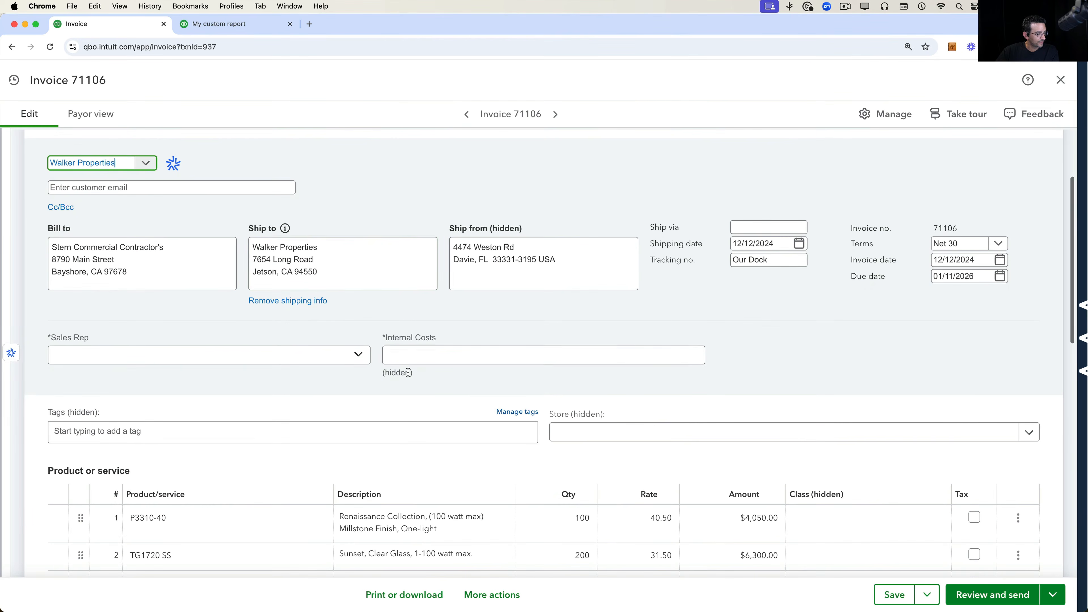
click(408, 360)
scroll(418, 356, down, 7)
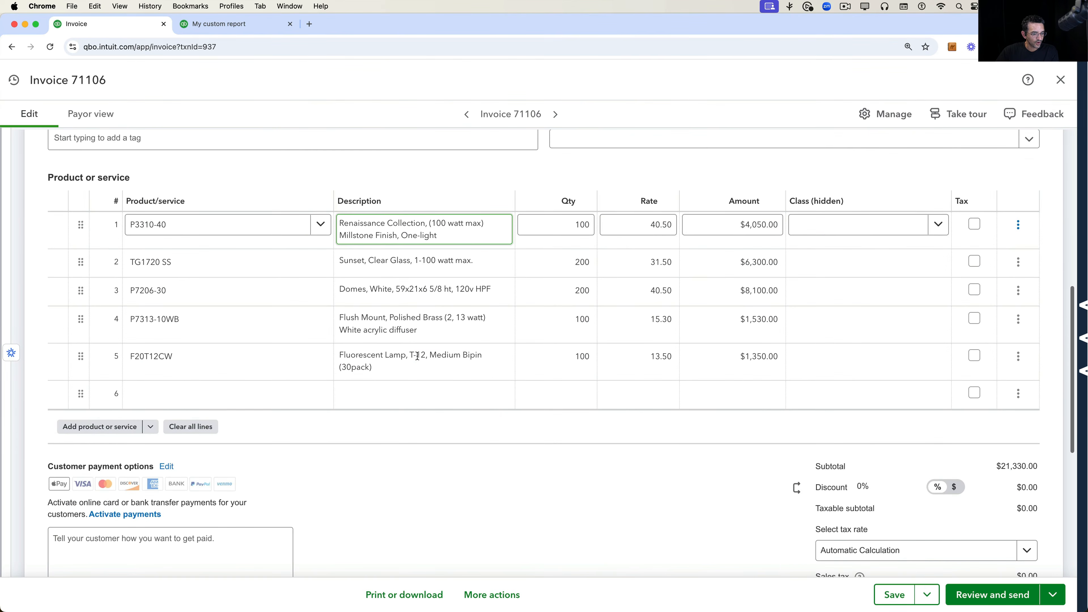
scroll(418, 356, up, 5)
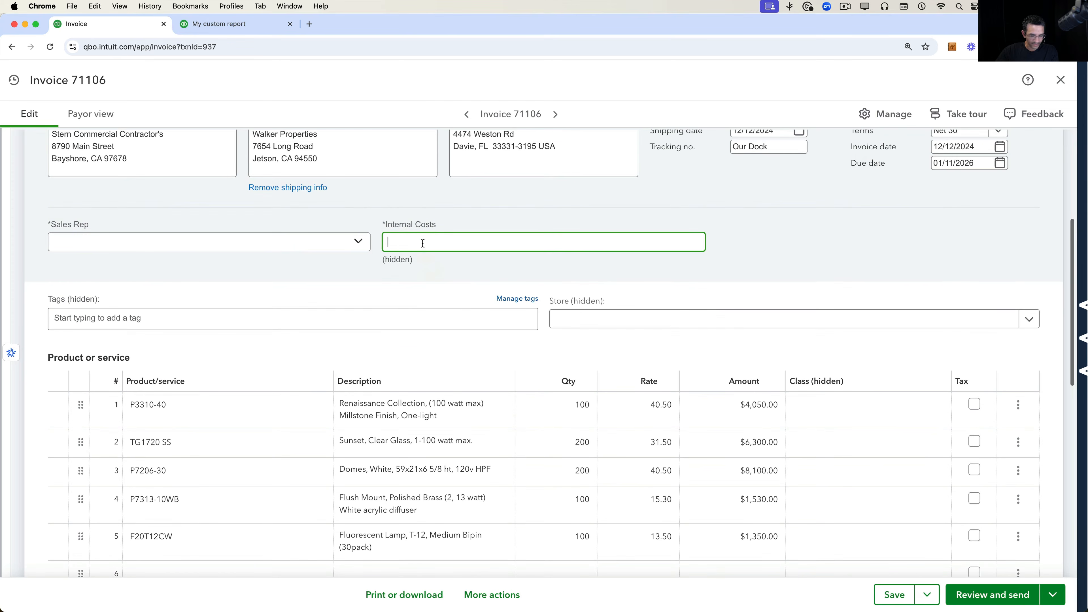
text(12000.00)
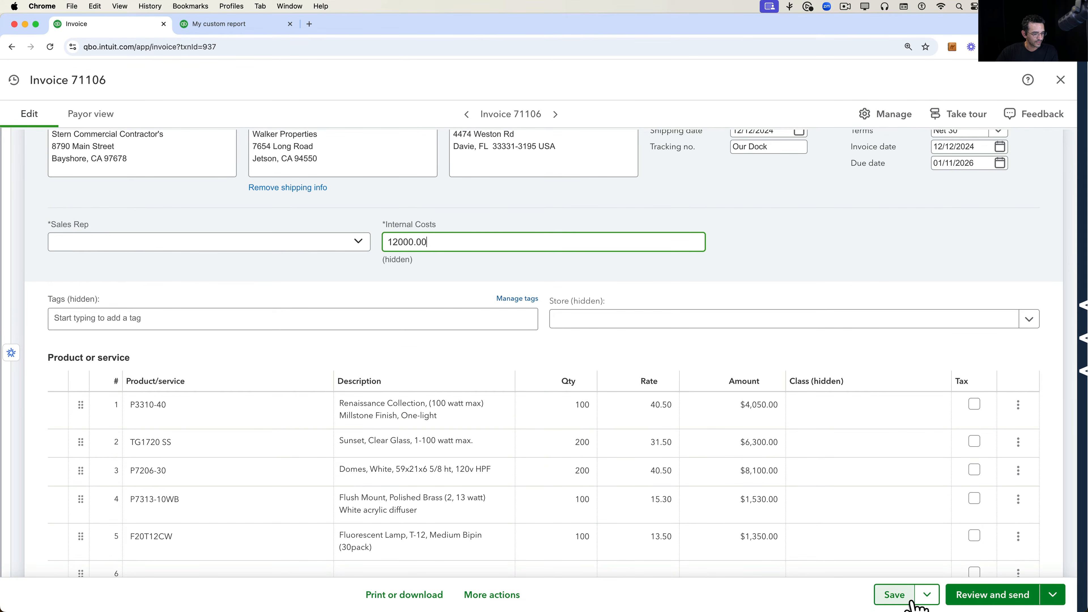
click(895, 594)
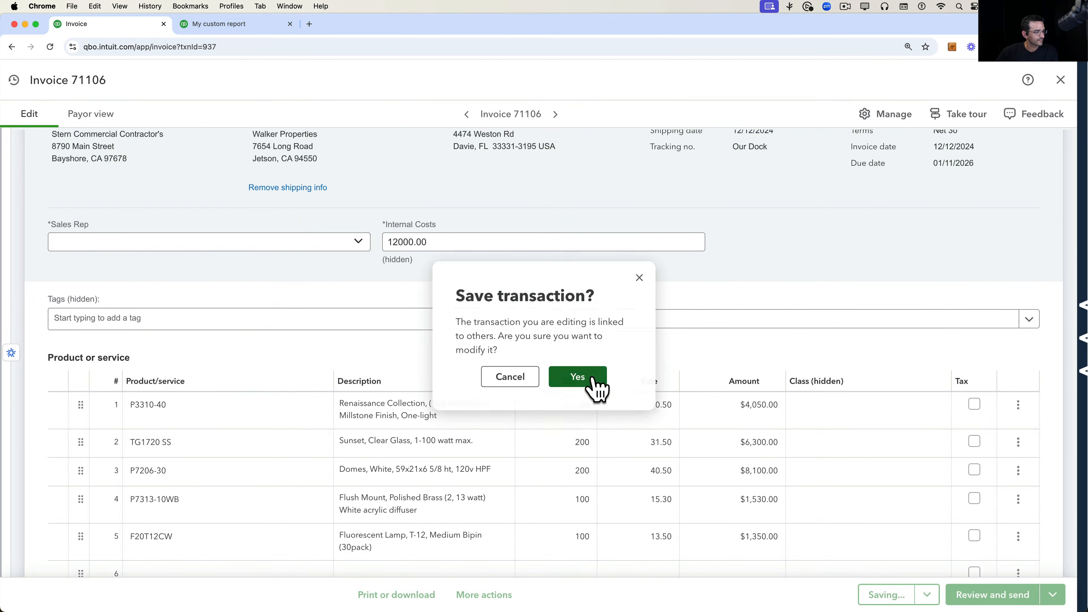
click(588, 377)
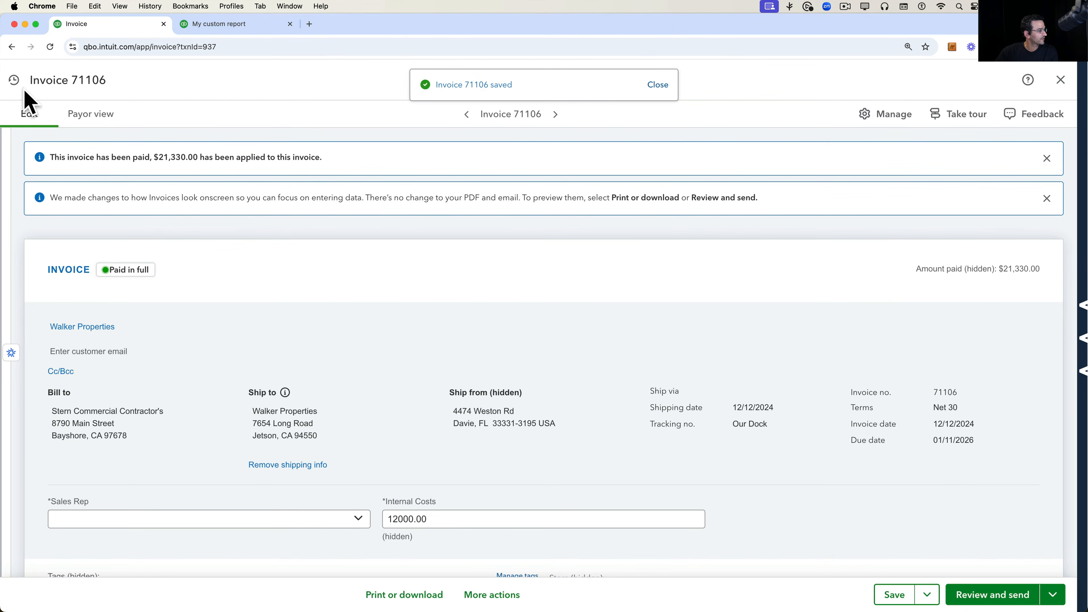
Open the recent Tittle Properties invoice dated 09/25/2024, enter 13500 as *Internal Costs and save the linked transaction.
click(14, 81)
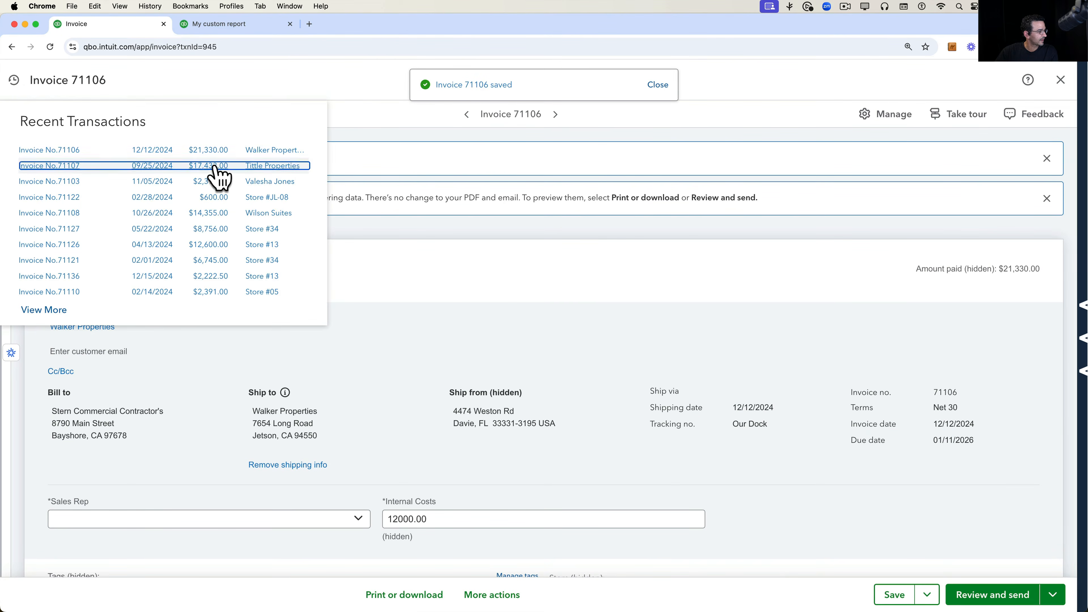
click(215, 165)
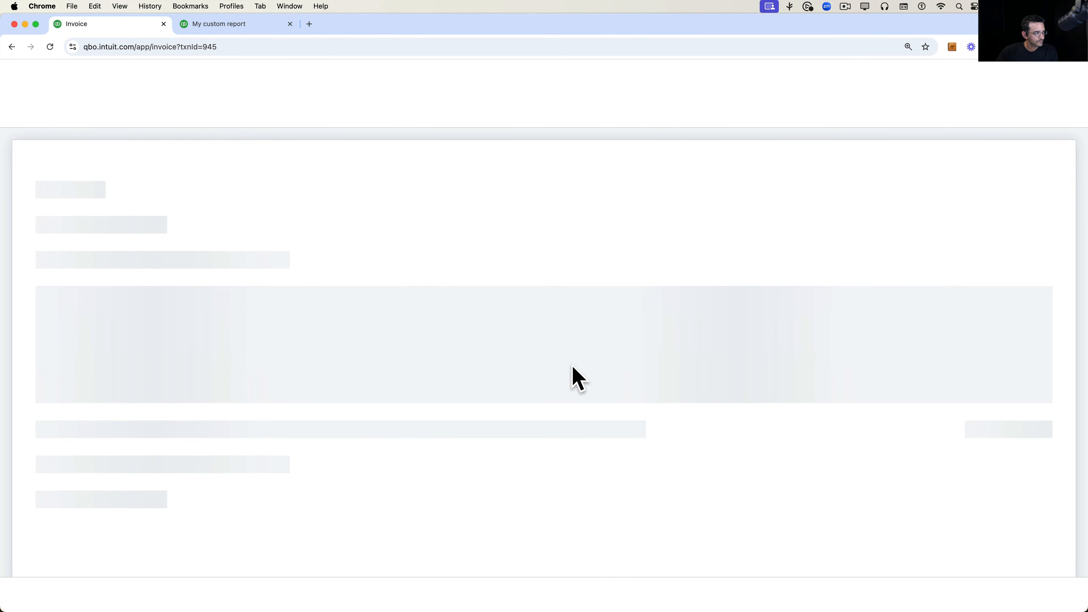
scroll(597, 432, down, 4)
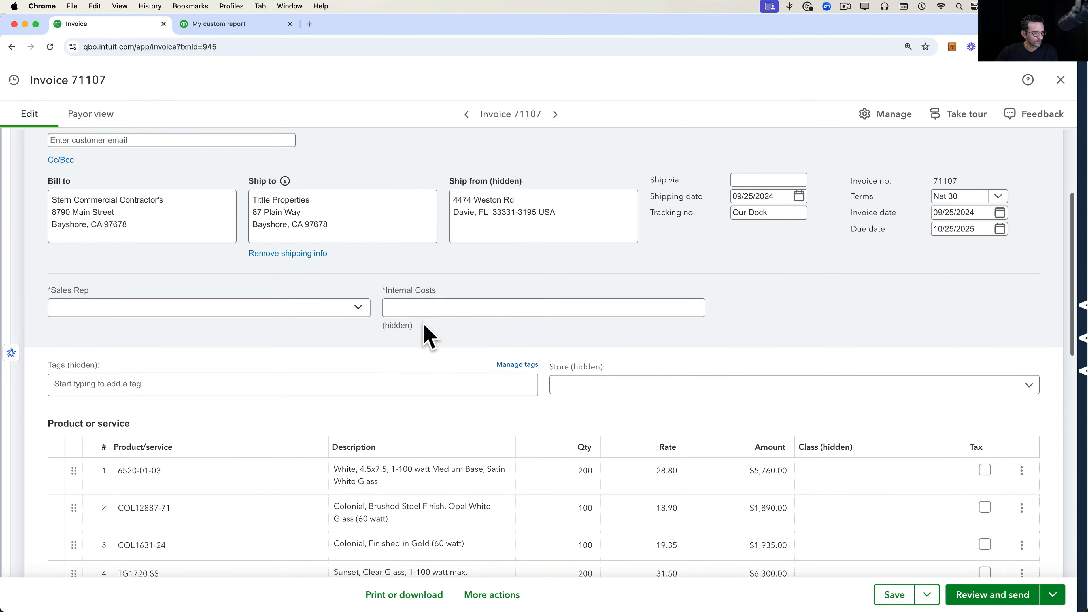
click(422, 310)
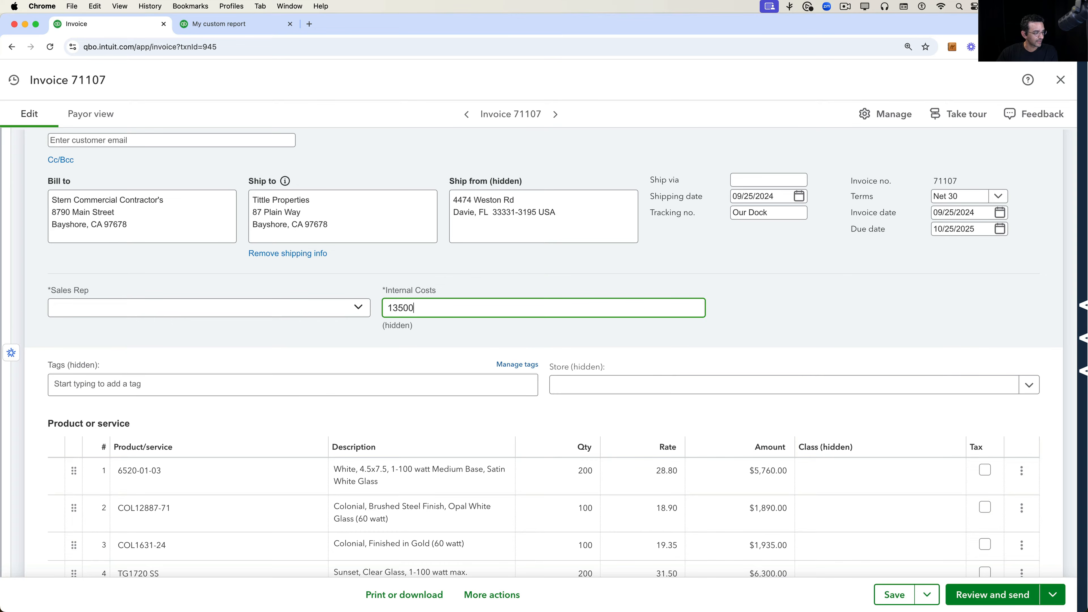
click(895, 595)
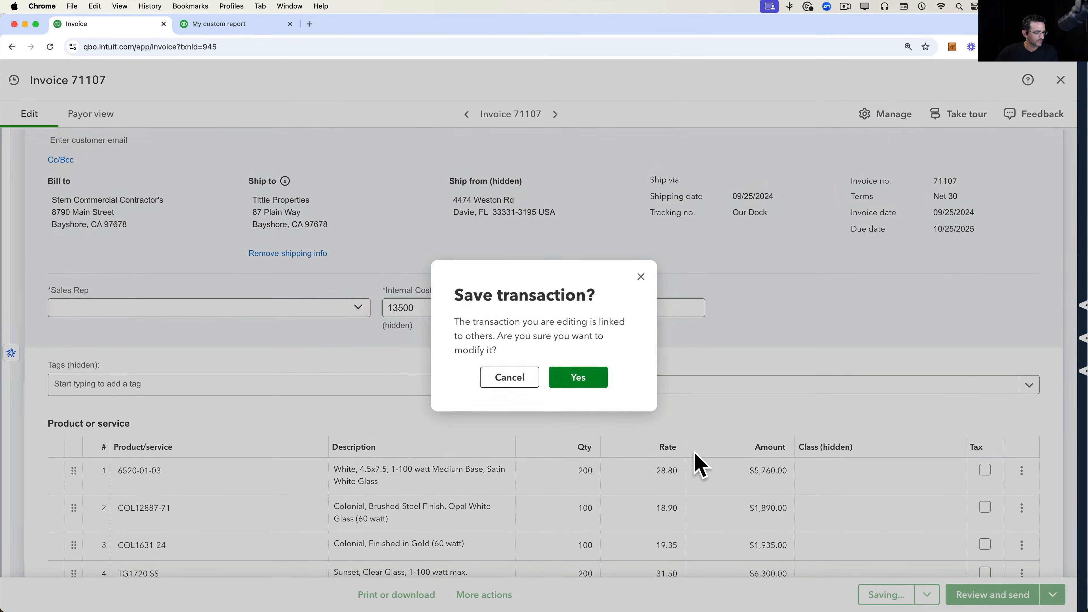
click(577, 377)
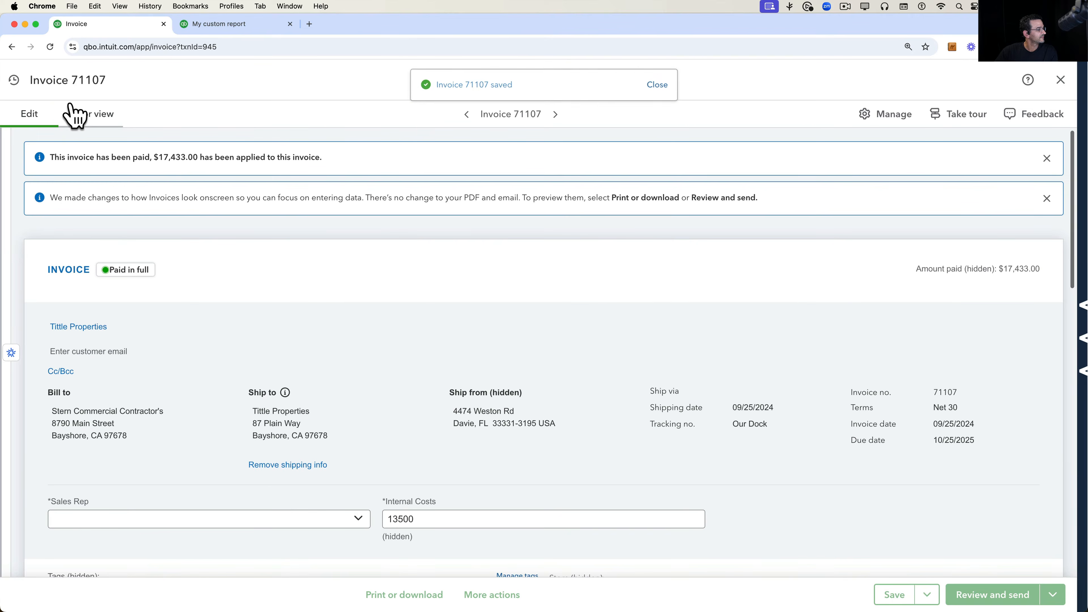
Open the recent $1,366.00 invoice dated 02/18/2024, enter 875 as *Internal Costs and save the linked transaction.
click(13, 79)
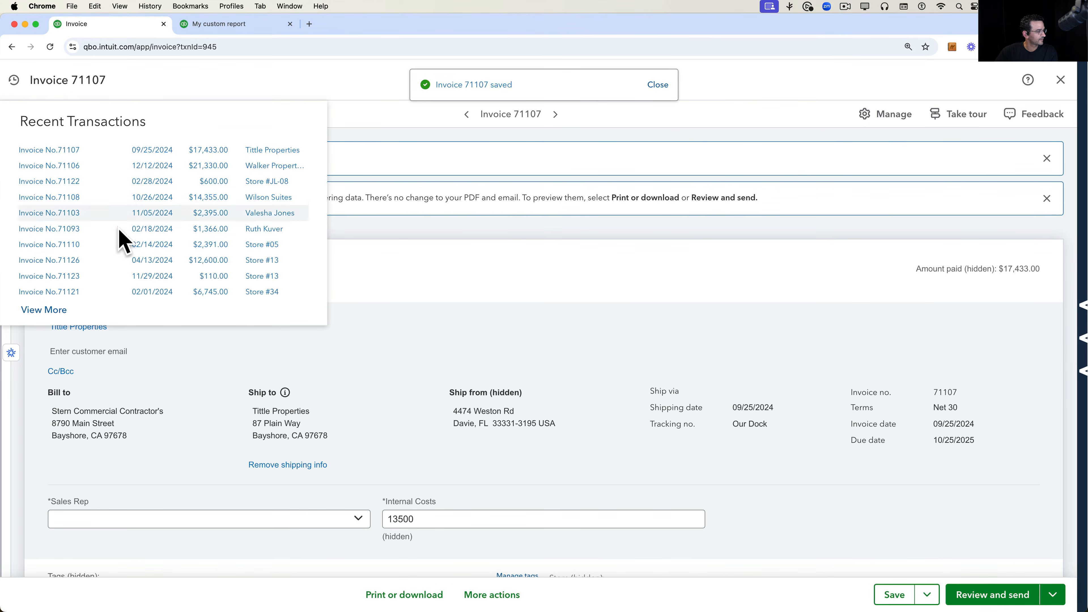
click(151, 229)
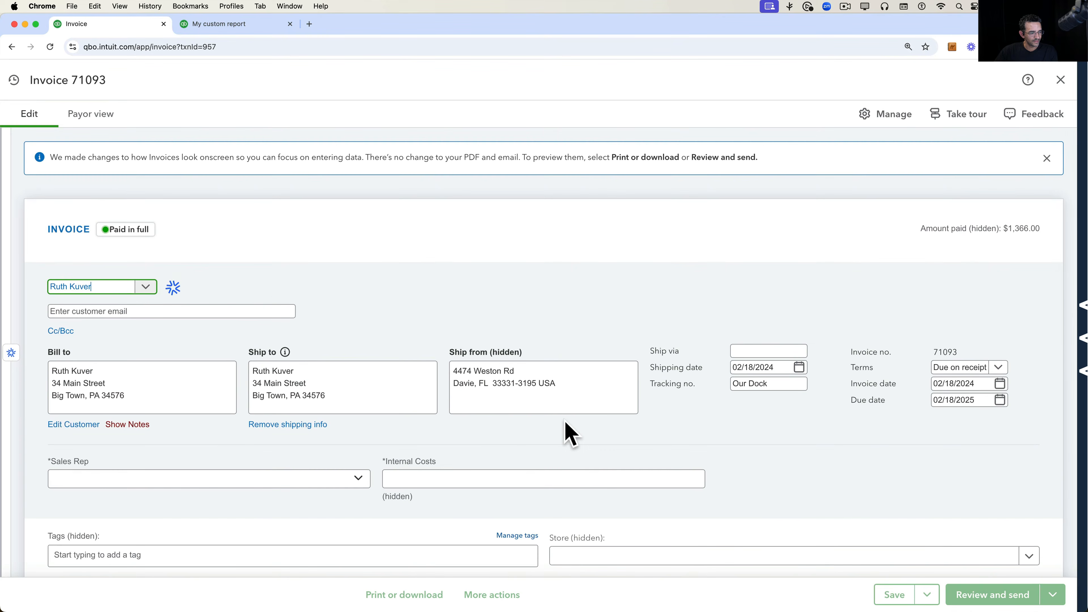
scroll(563, 434, down, 3)
click(445, 357)
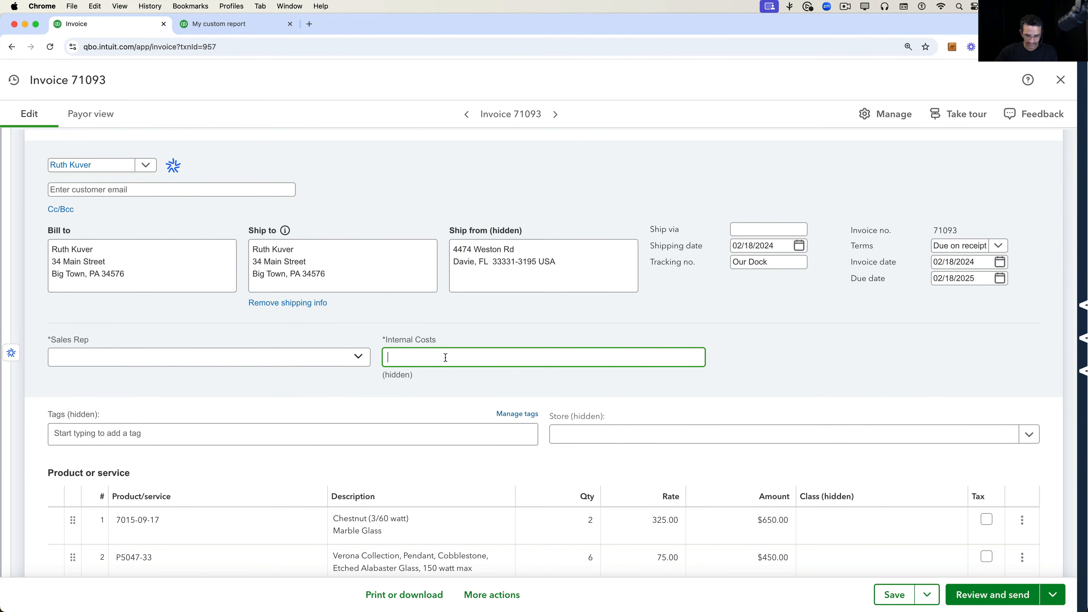
click(901, 594)
click(557, 378)
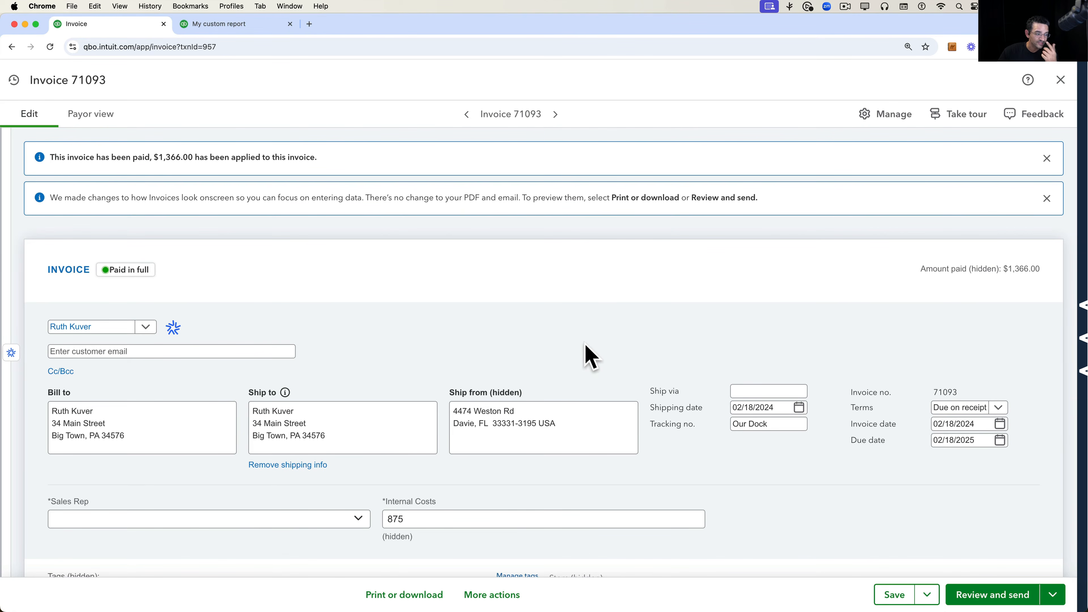
Assign a sales rep in the *Sales Rep field of the $1,366.00 invoice and save the linked transaction.
scroll(600, 336, down, 5)
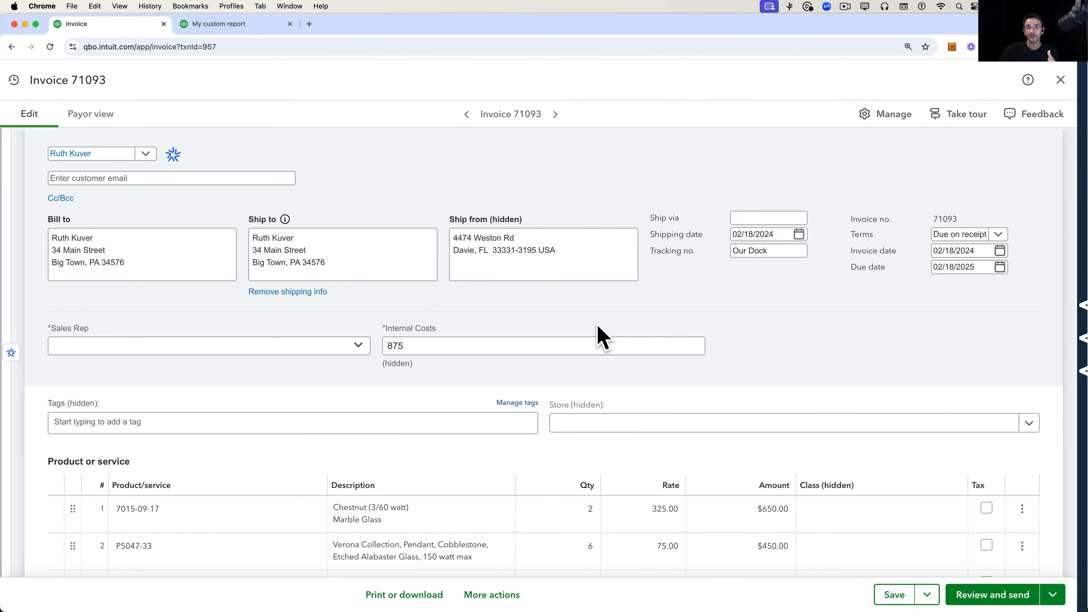
click(279, 349)
click(80, 371)
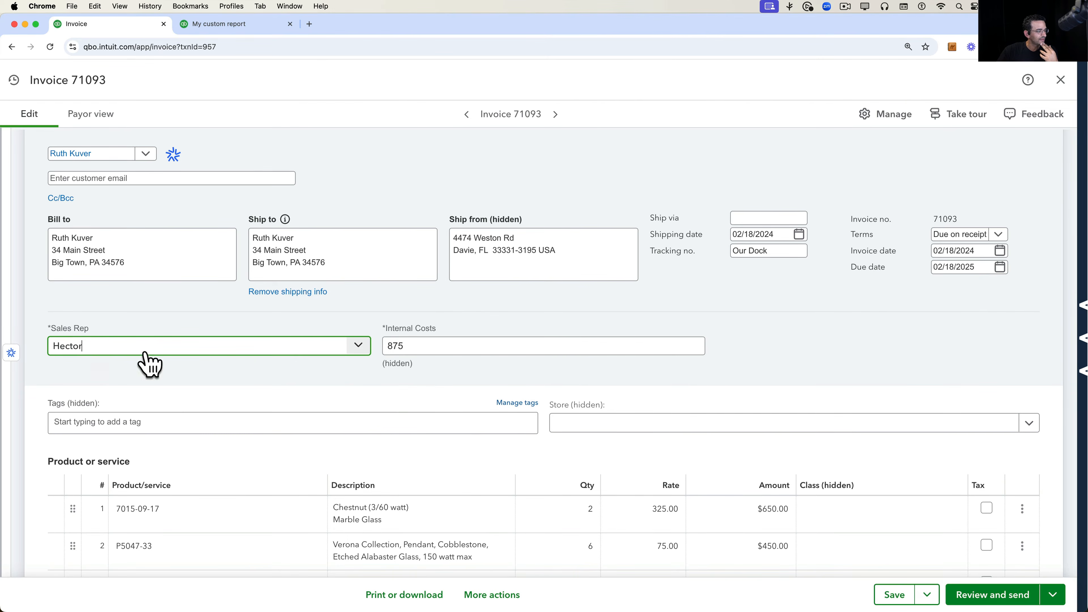
click(896, 594)
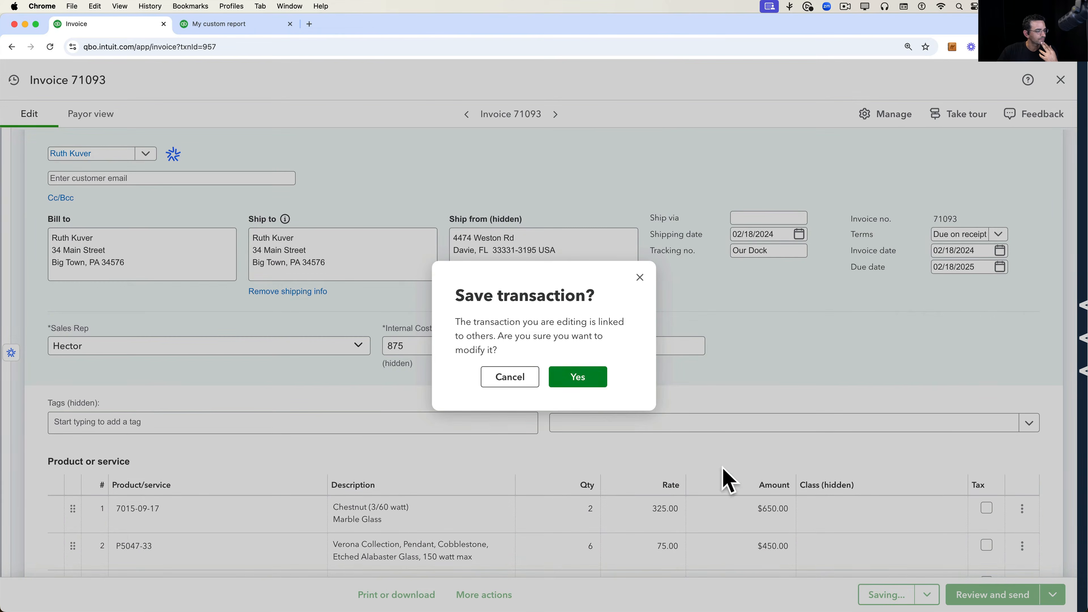
click(601, 378)
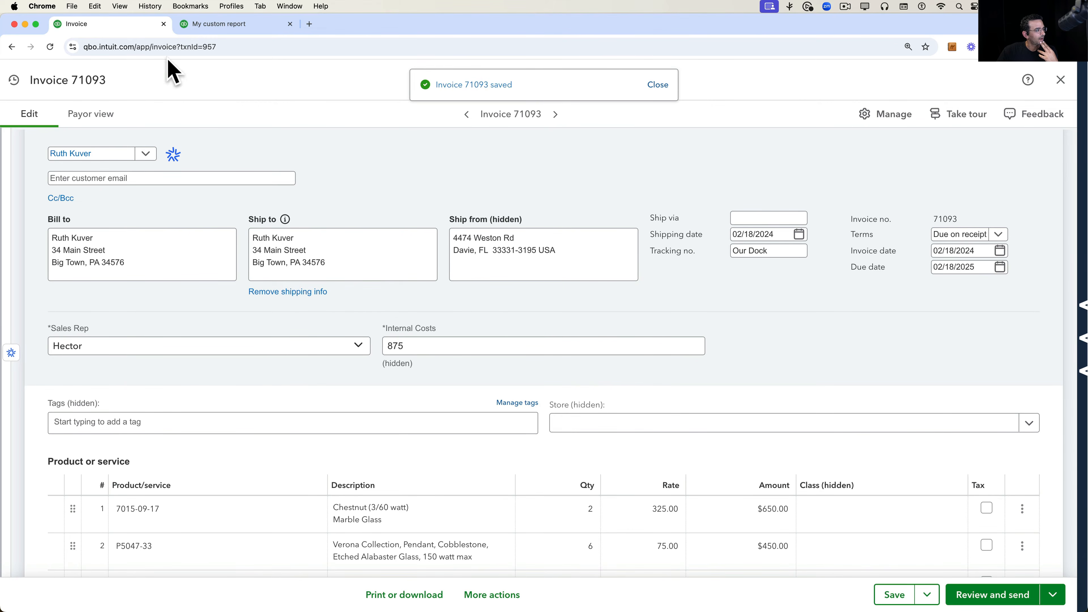
Close the invoice, return to the custom report in the other browser tab and refresh its data.
click(1060, 79)
click(237, 25)
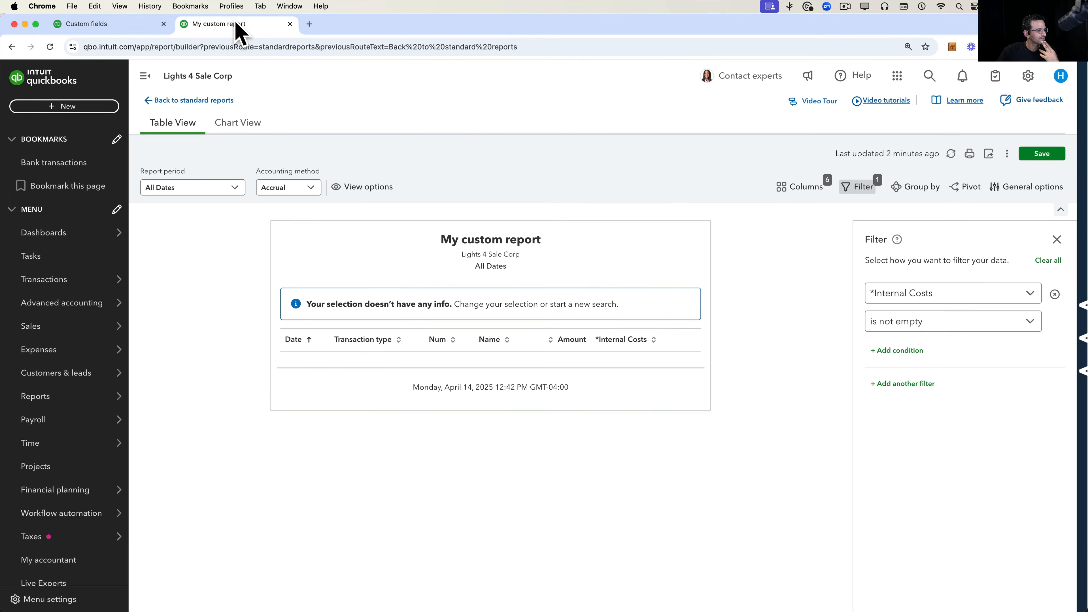
click(951, 154)
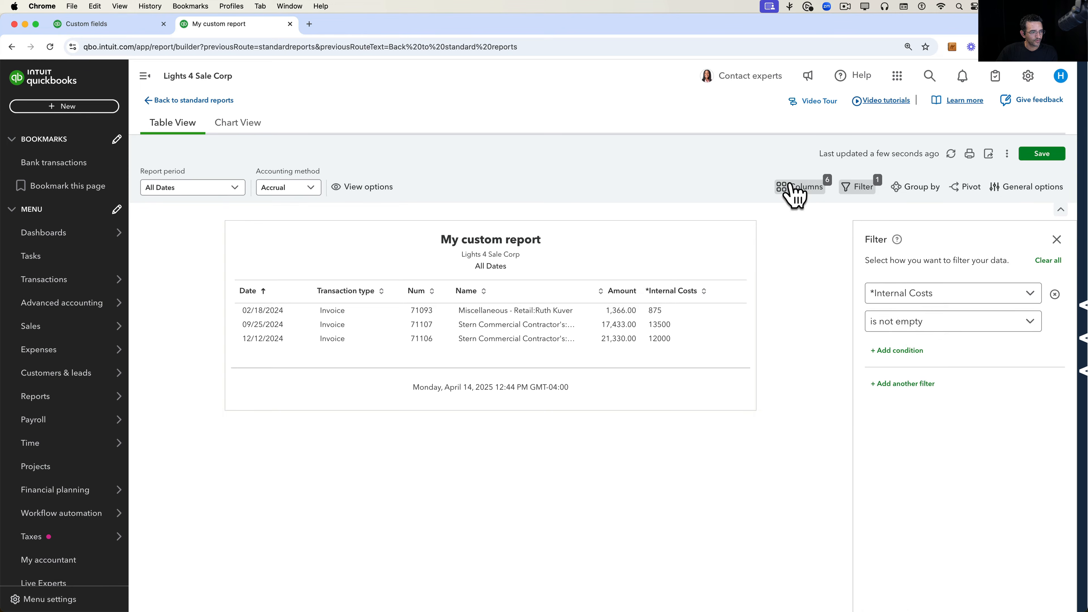
Add the Transaction custom field *Sales Rep as a column in the report.
click(796, 189)
scroll(942, 484, down, 10)
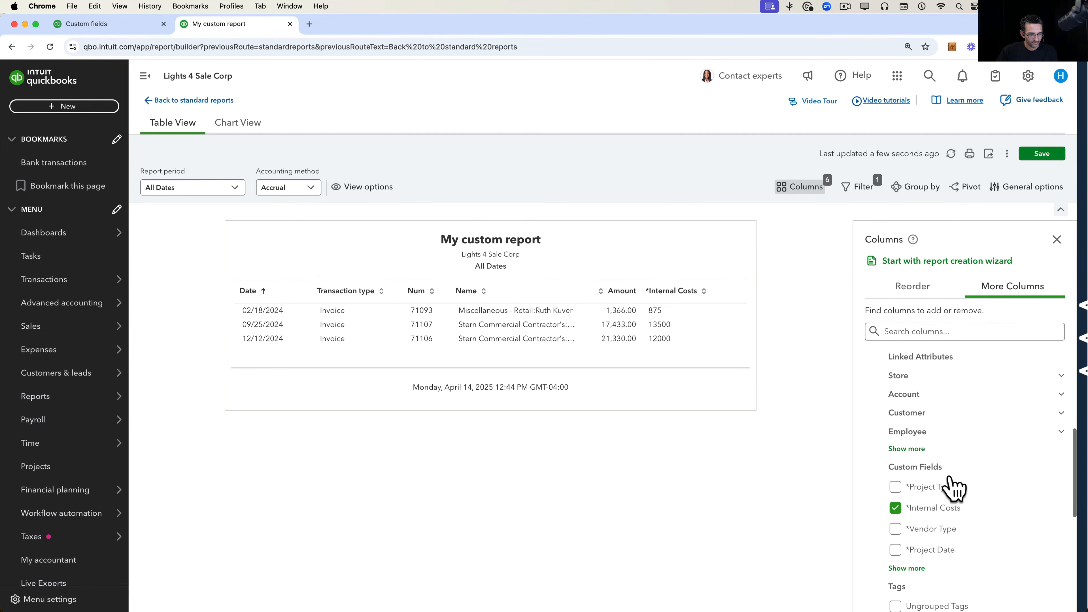
click(906, 552)
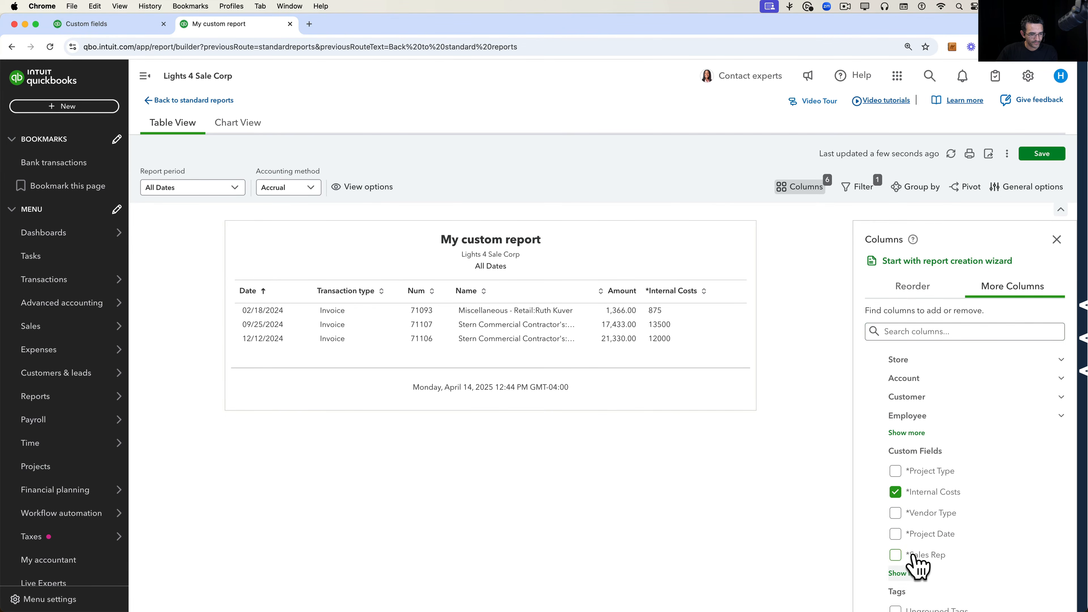
click(895, 555)
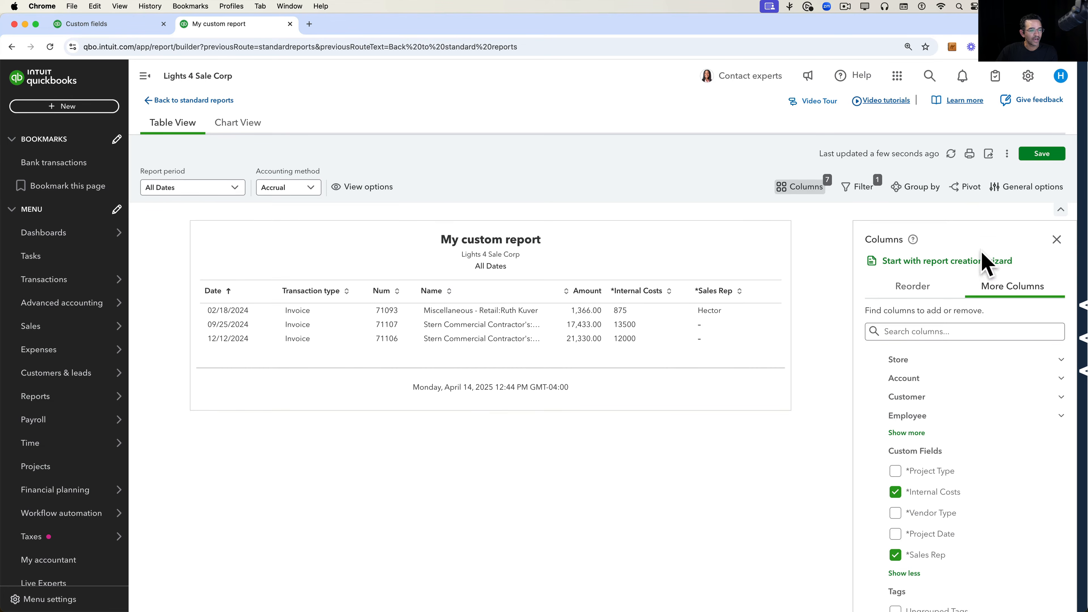
Group the report by *Sales Rep.
click(917, 189)
click(917, 309)
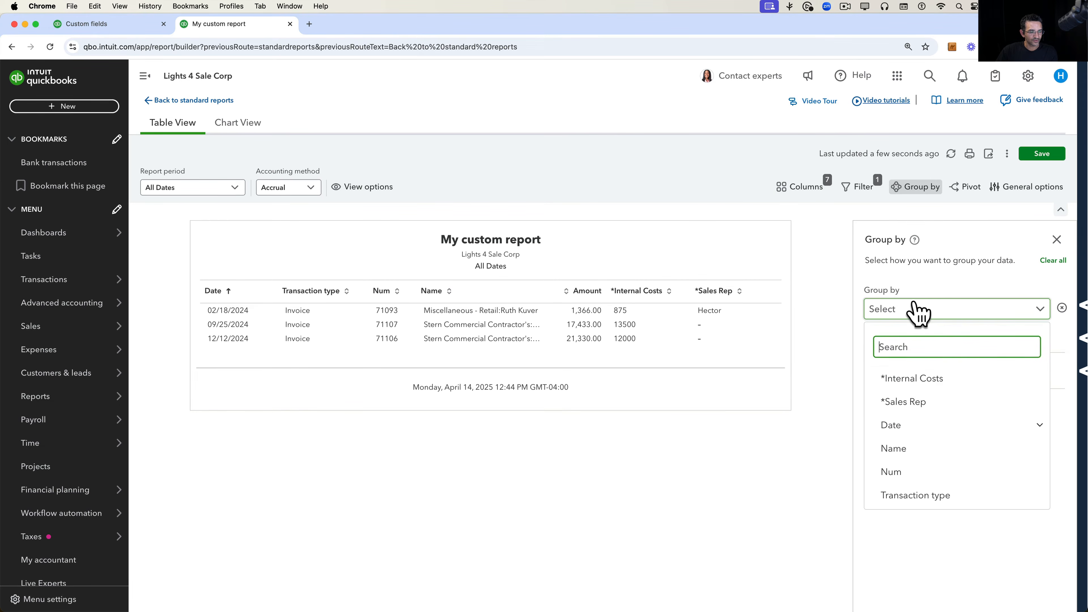
click(919, 402)
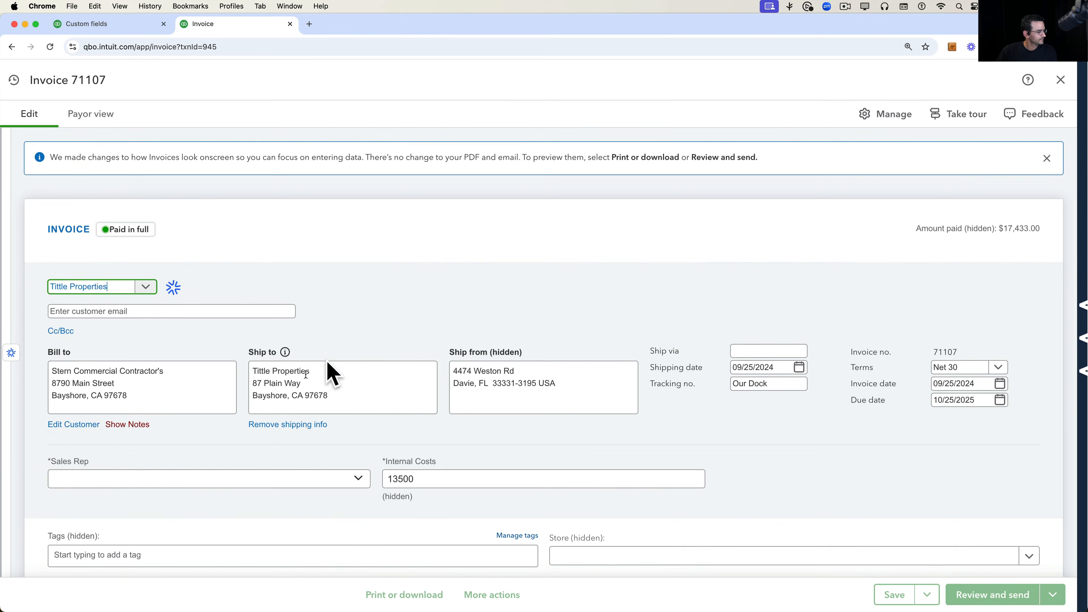
Assign a sales rep in the *Sales Rep field of the Tittle Properties invoice and save the linked transaction.
click(294, 480)
click(108, 524)
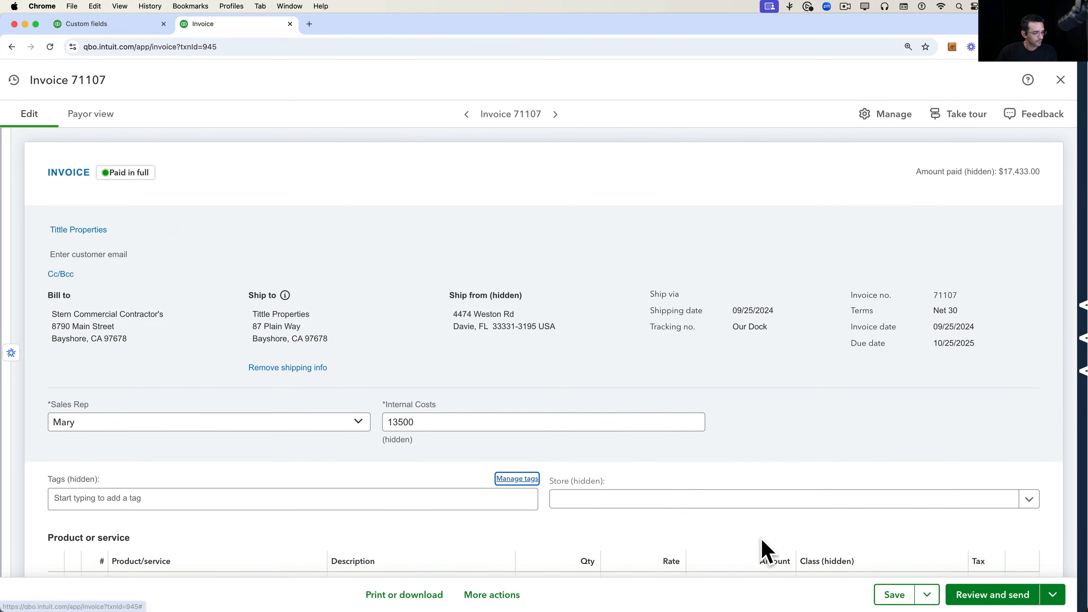
click(893, 593)
click(576, 379)
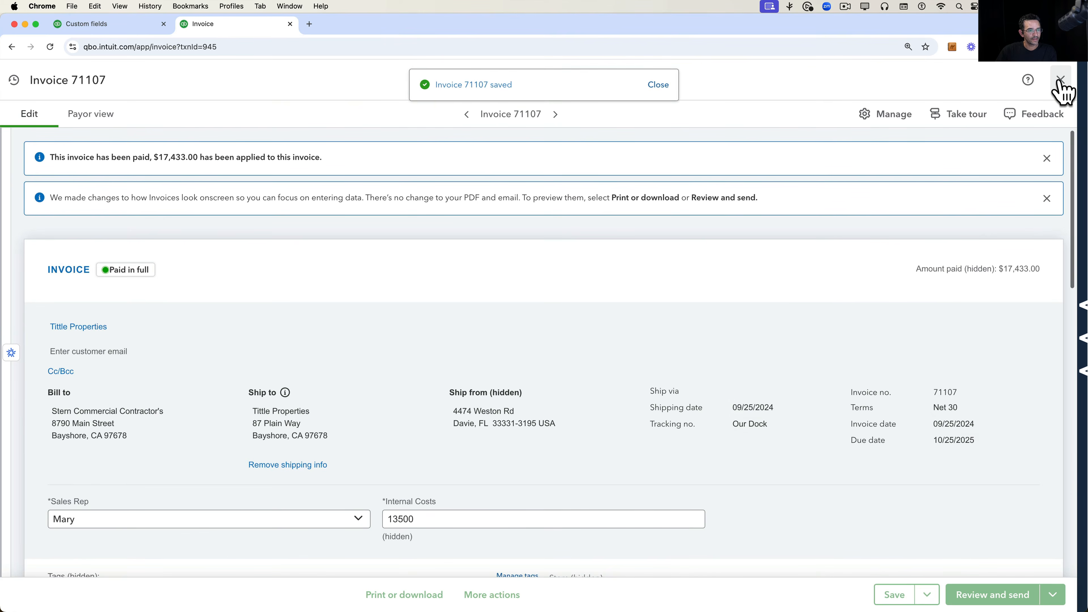
Open the Walker Properties invoice dated 12/12/2024 from the custom report, assign the first listed sales rep, and save it despite linked transactions.
click(1060, 80)
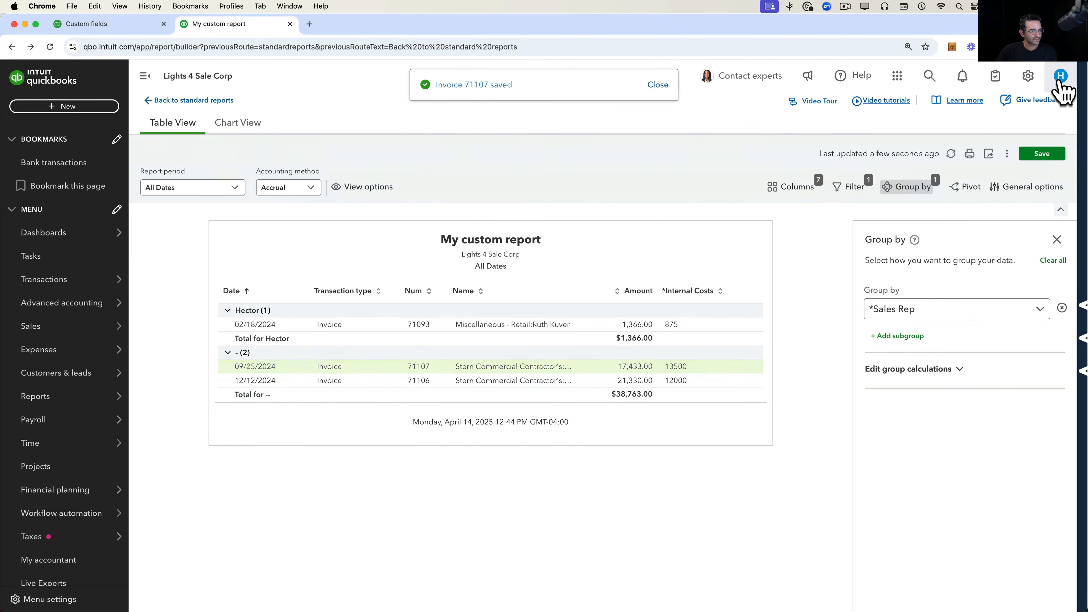
click(418, 379)
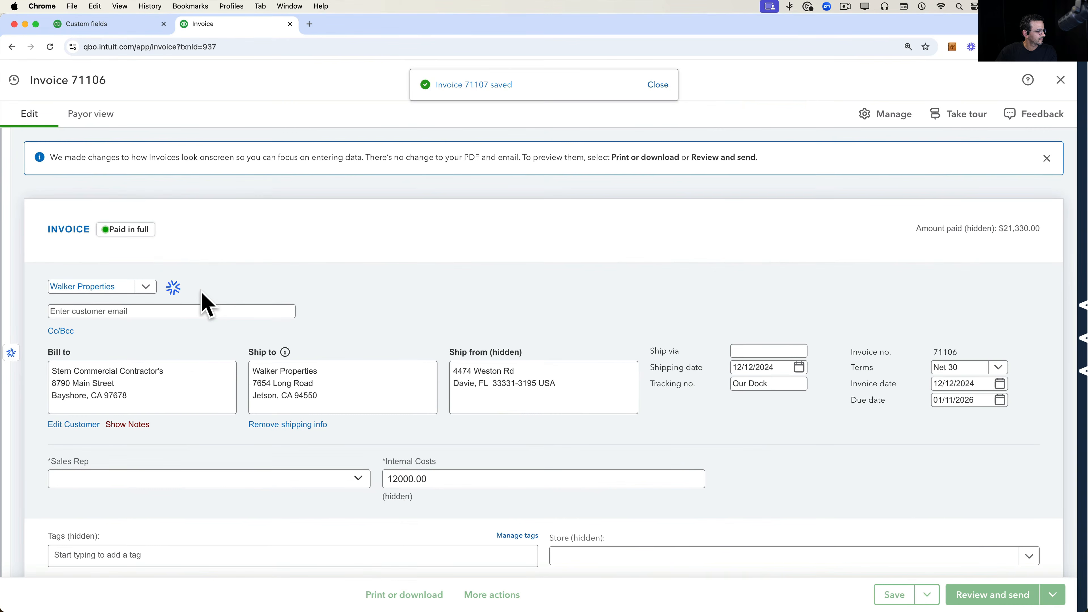
click(356, 479)
click(169, 505)
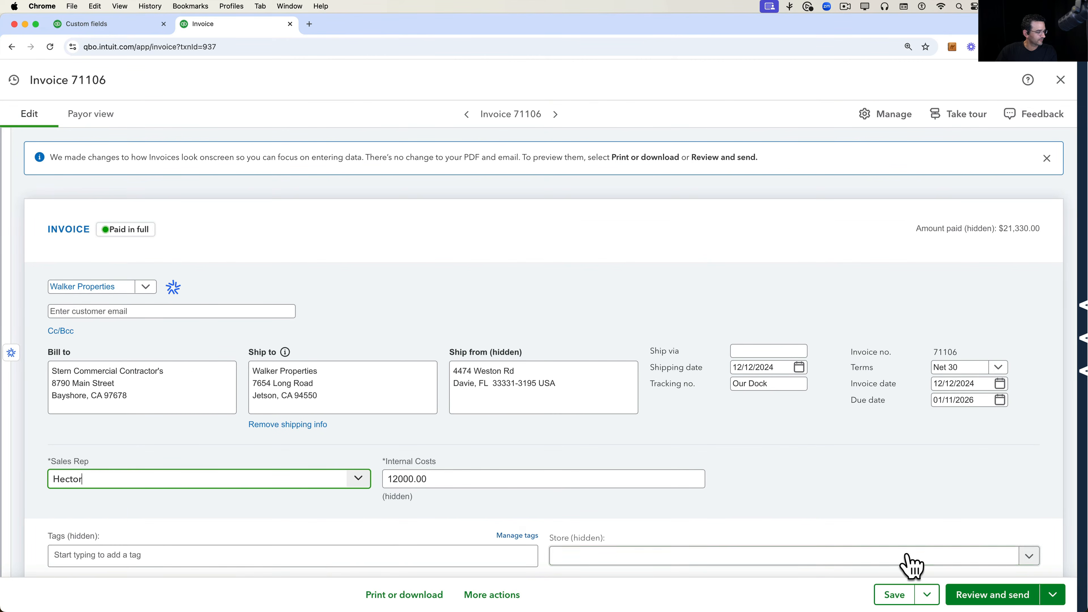
click(896, 594)
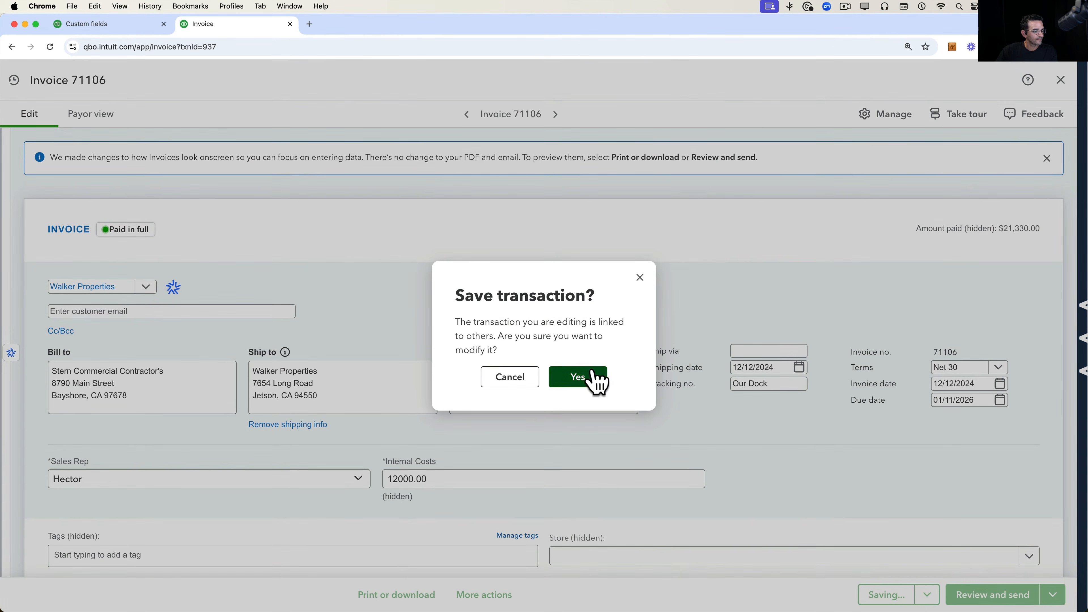
click(577, 376)
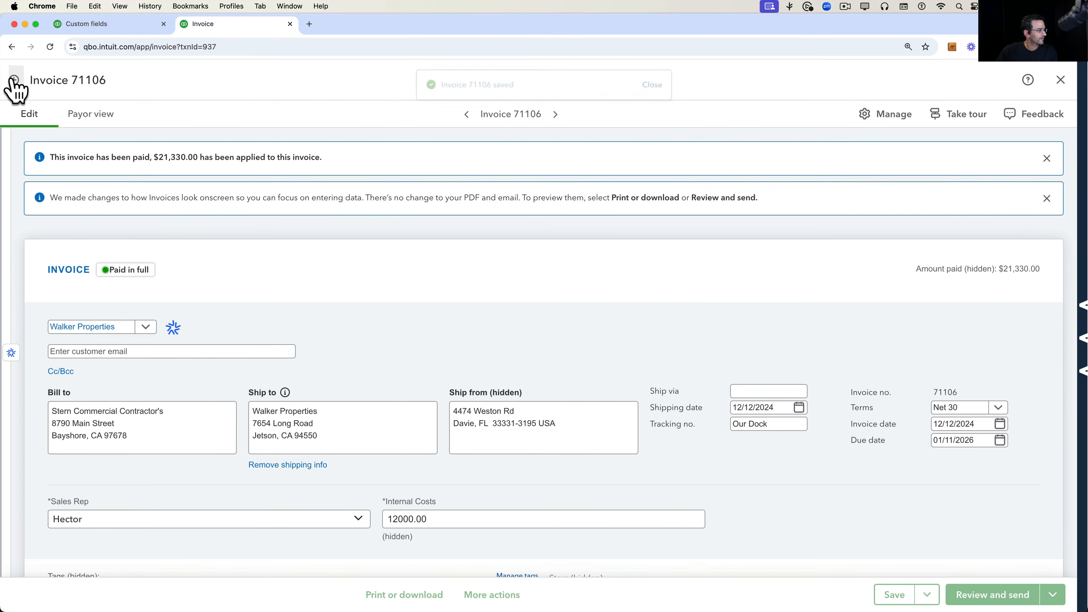
Open the recent Wilson Suites invoice, set Internal Costs to 12896, assign the last listed sales rep, and save the linked transaction.
click(14, 79)
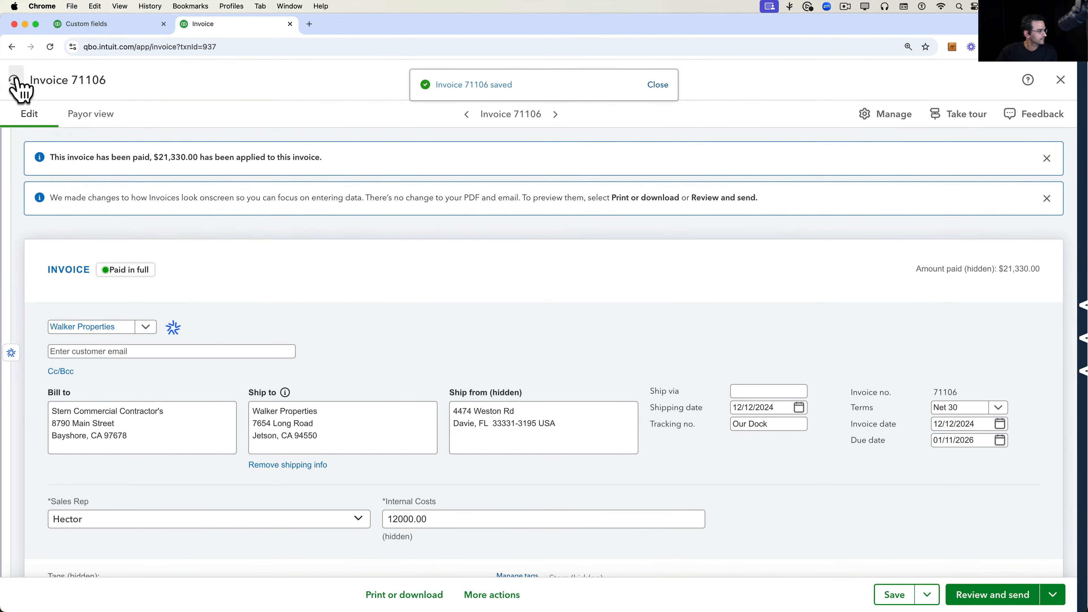
click(13, 80)
click(201, 198)
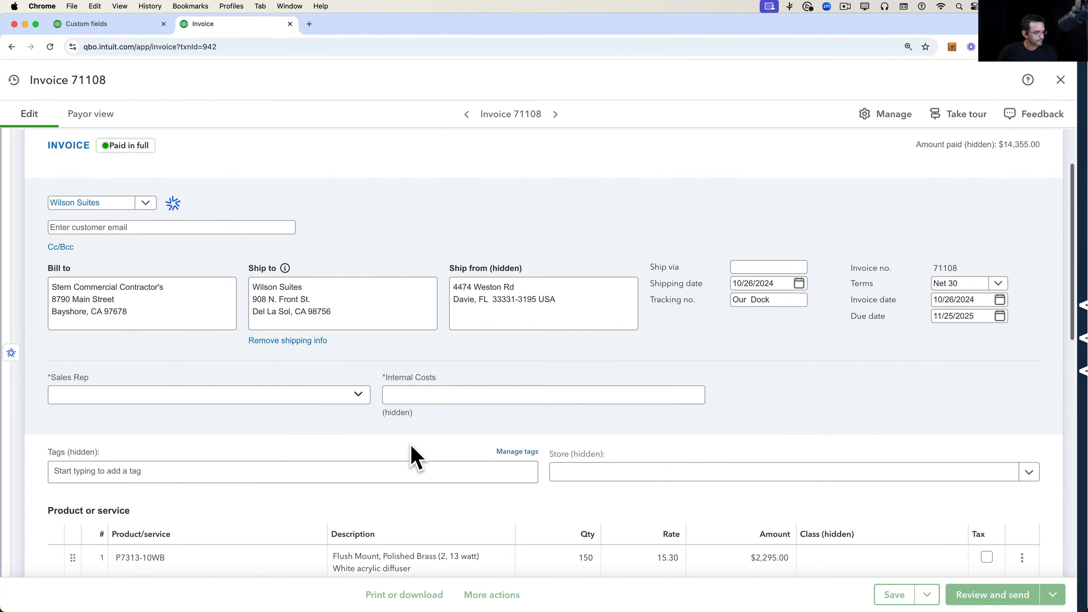
click(407, 397)
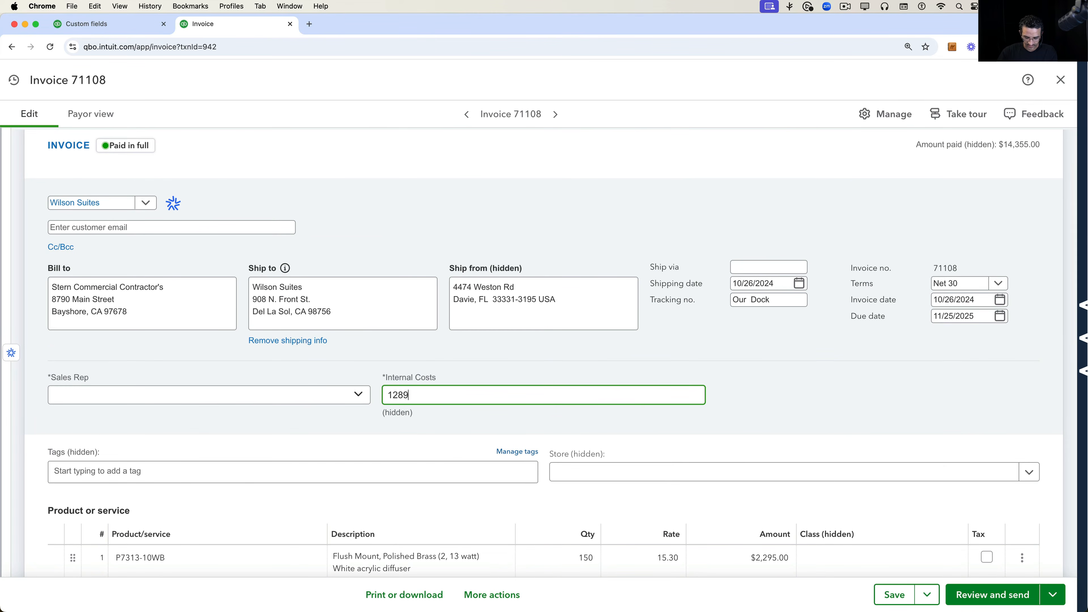
text(12896)
click(93, 399)
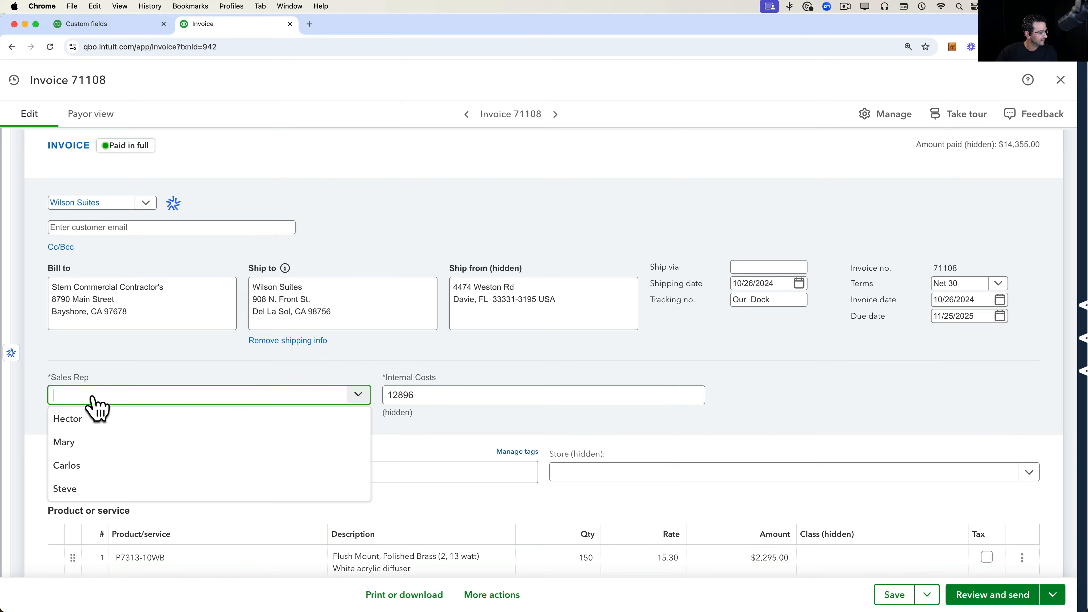
click(89, 489)
click(894, 596)
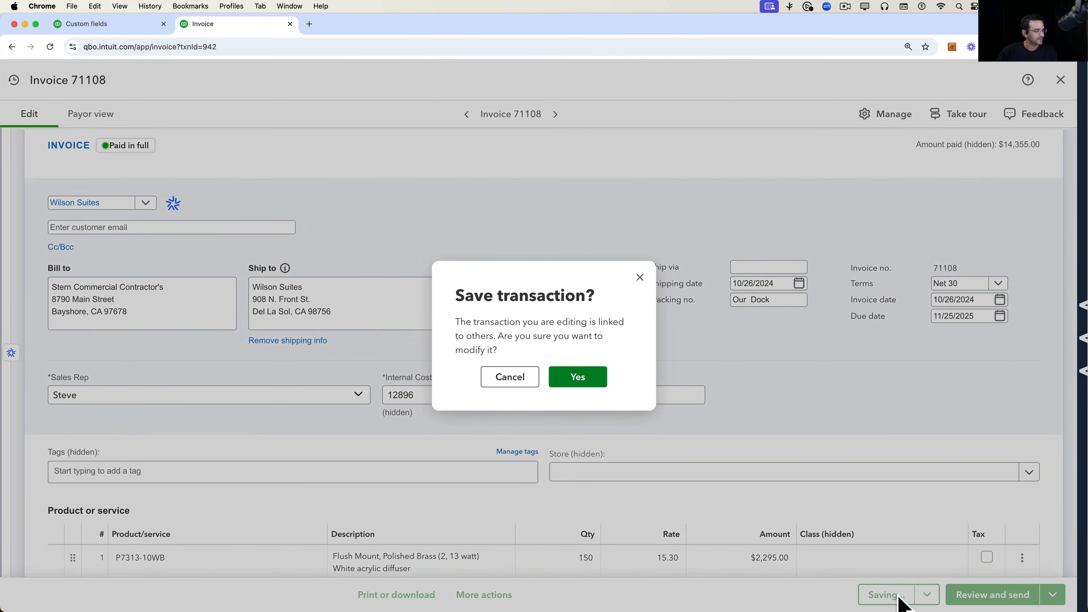
click(581, 382)
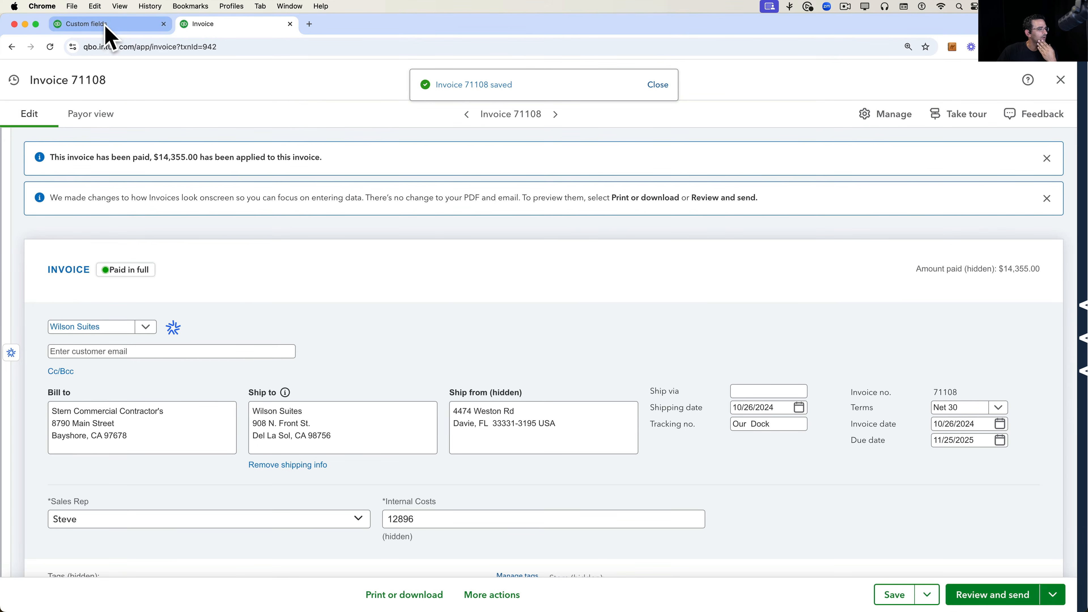
Close the Wilson Suites invoice and refresh the custom report grouped by *Sales Rep.
click(1061, 79)
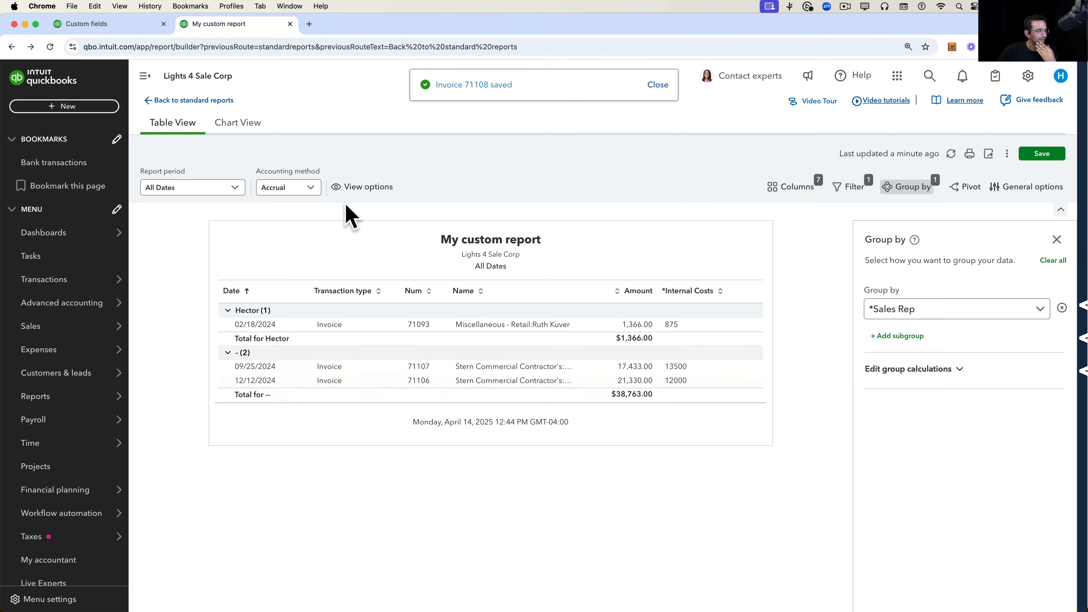
click(950, 155)
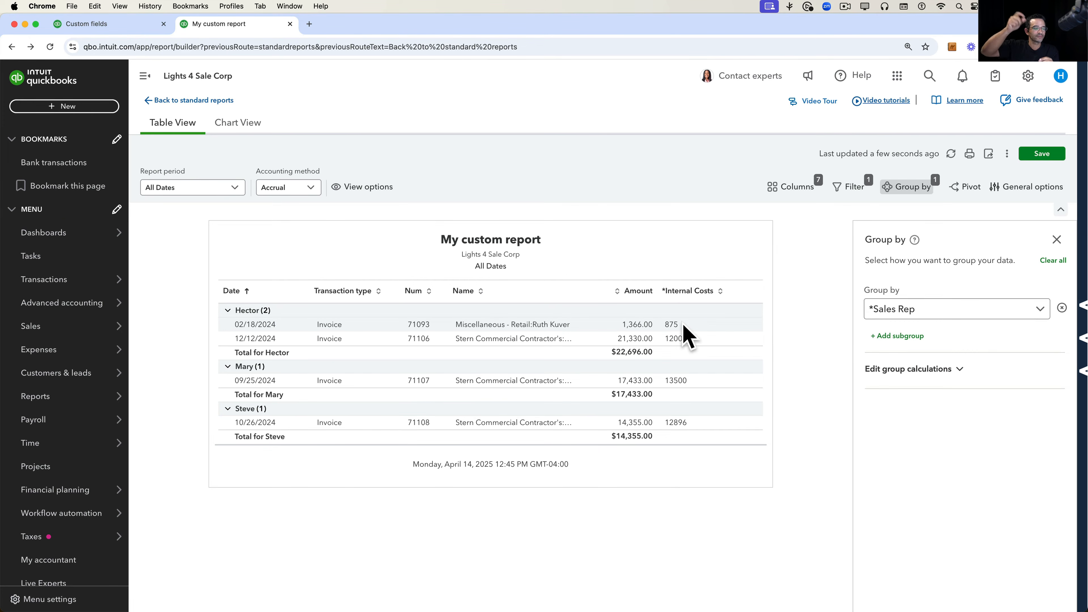
click(1007, 154)
click(989, 154)
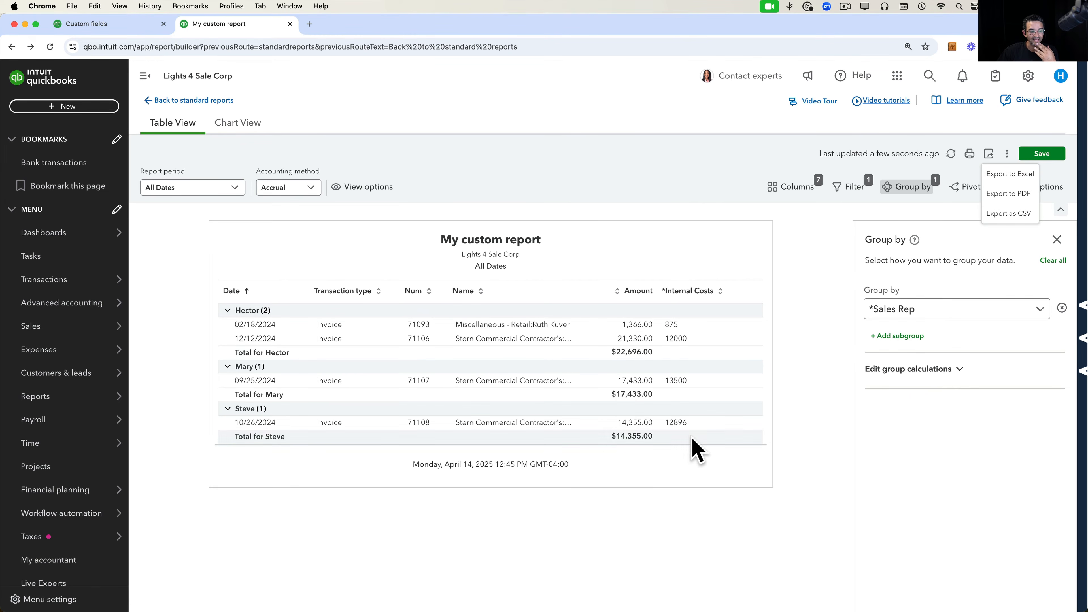
click(688, 507)
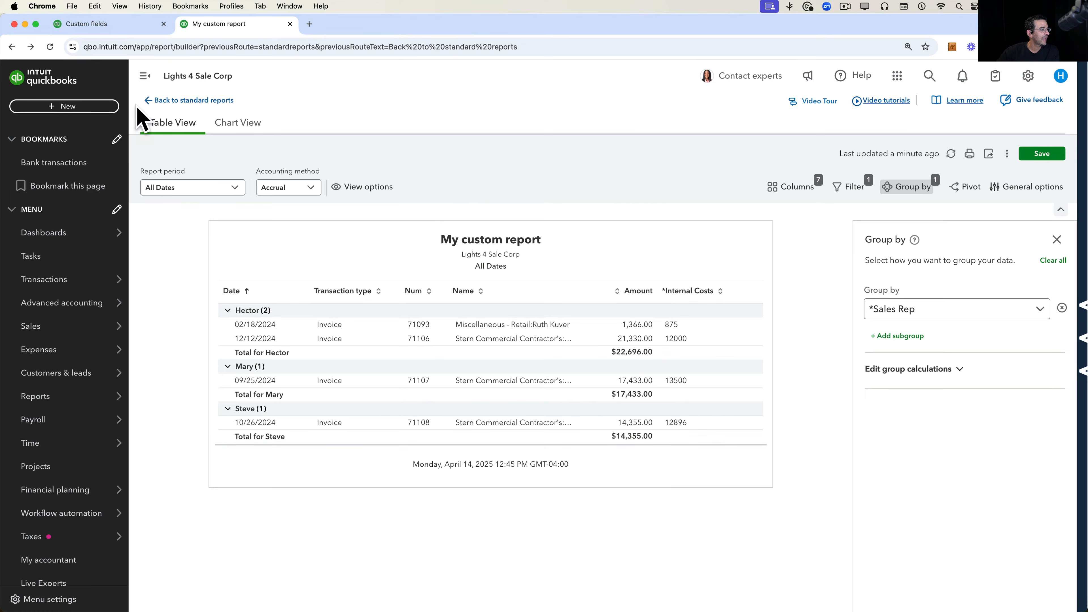
Start a blank invoice from the Custom fields page and open the recent Store #01 invoice dated 07/17/2024 from it.
click(109, 27)
click(53, 106)
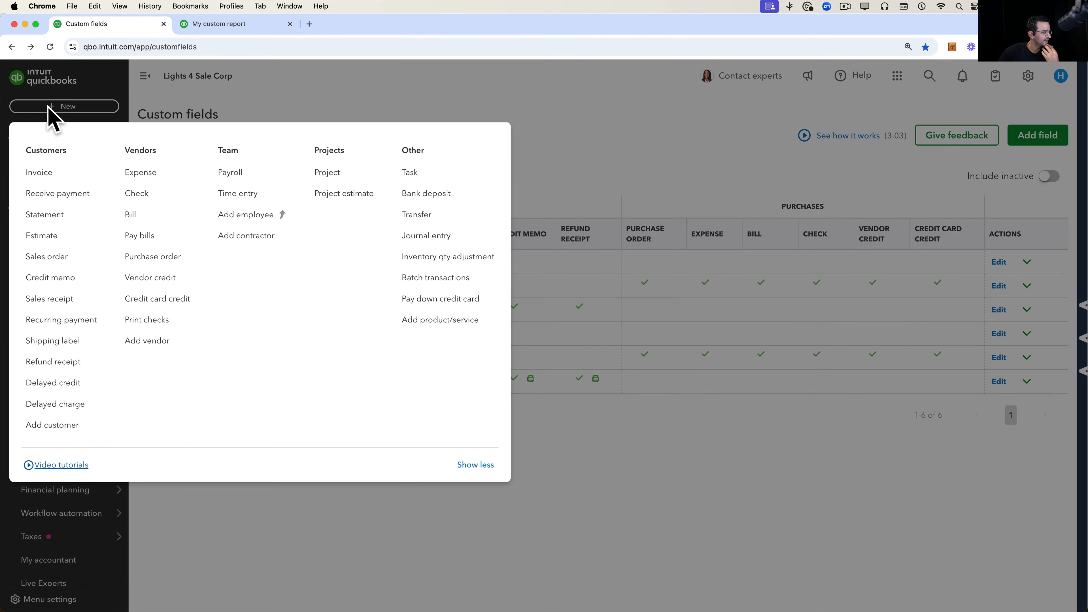
click(56, 174)
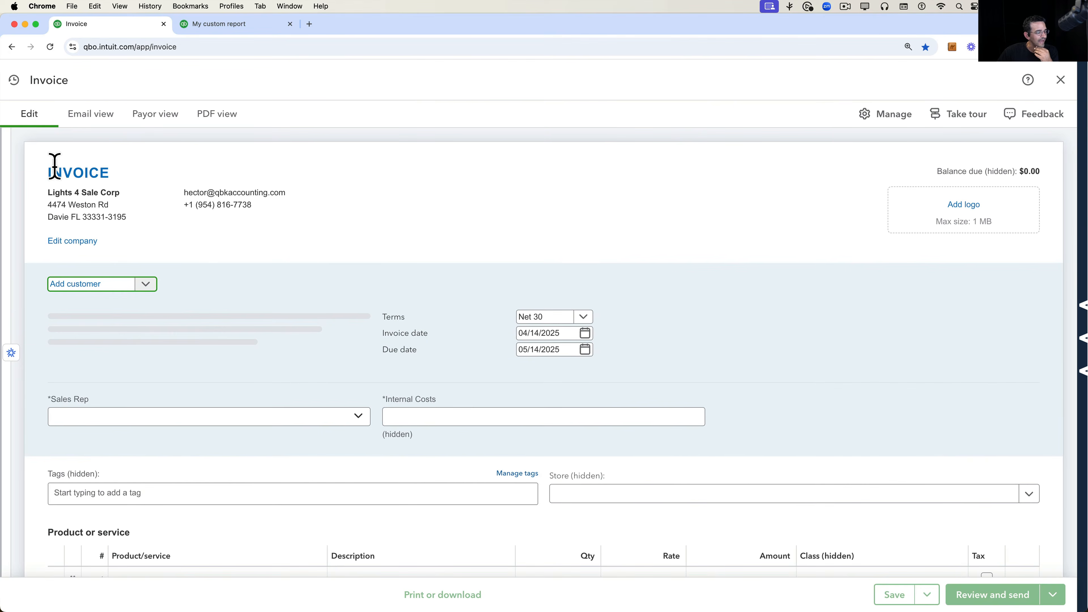
click(21, 84)
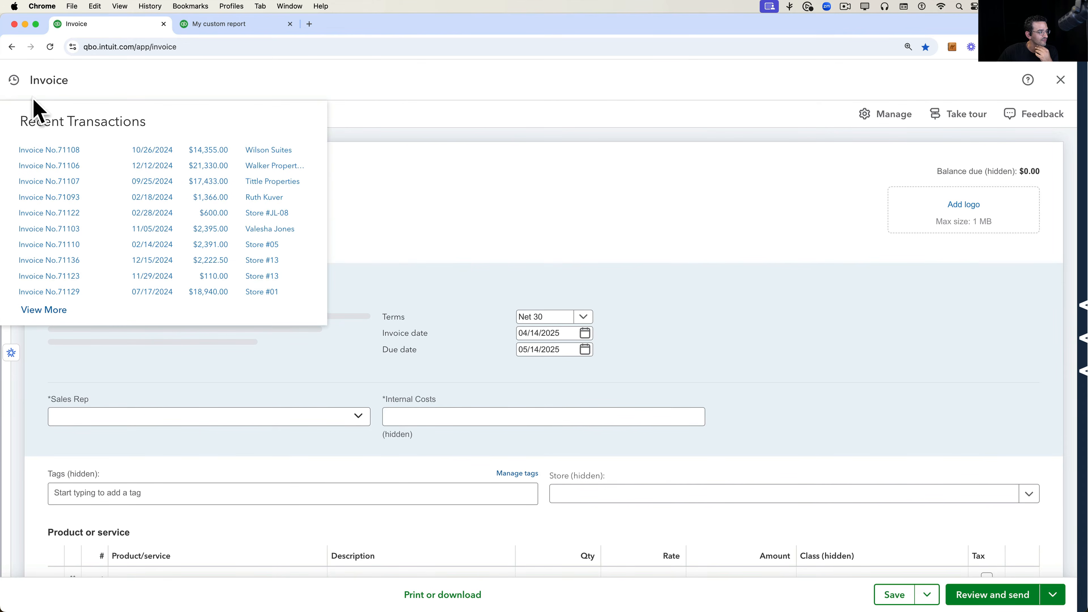
click(210, 291)
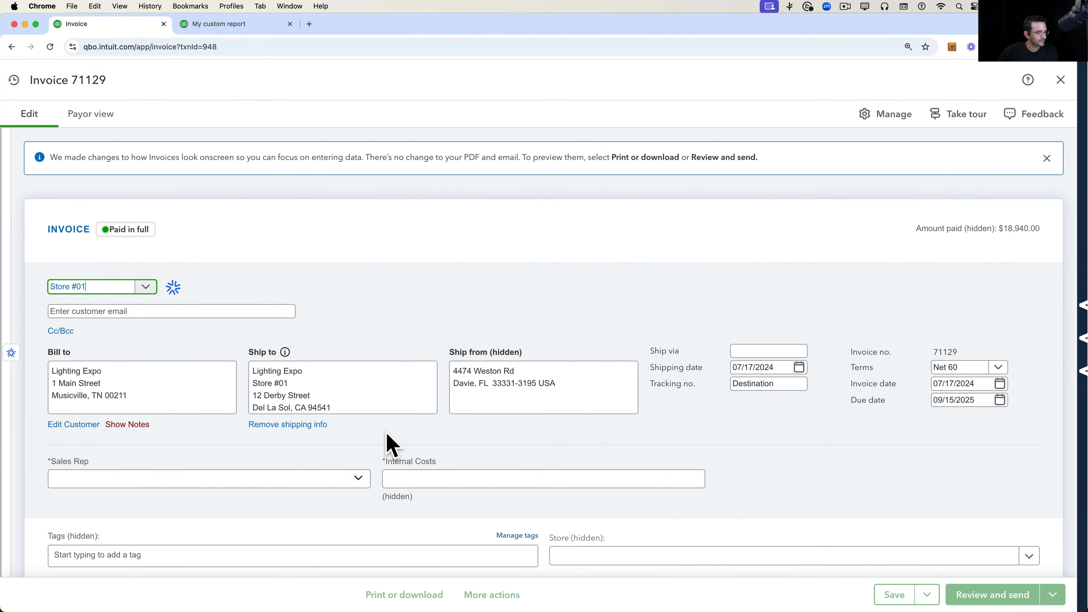
Try to save the Store #01 invoice with N/A as its Internal Costs.
scroll(419, 462, down, 1)
click(418, 449)
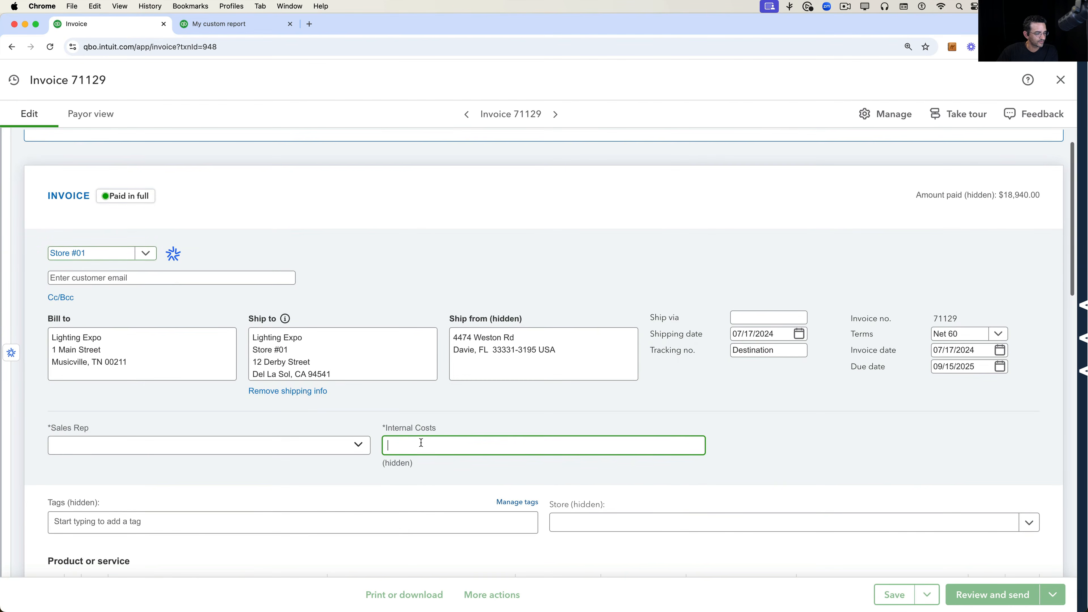
text(N/)
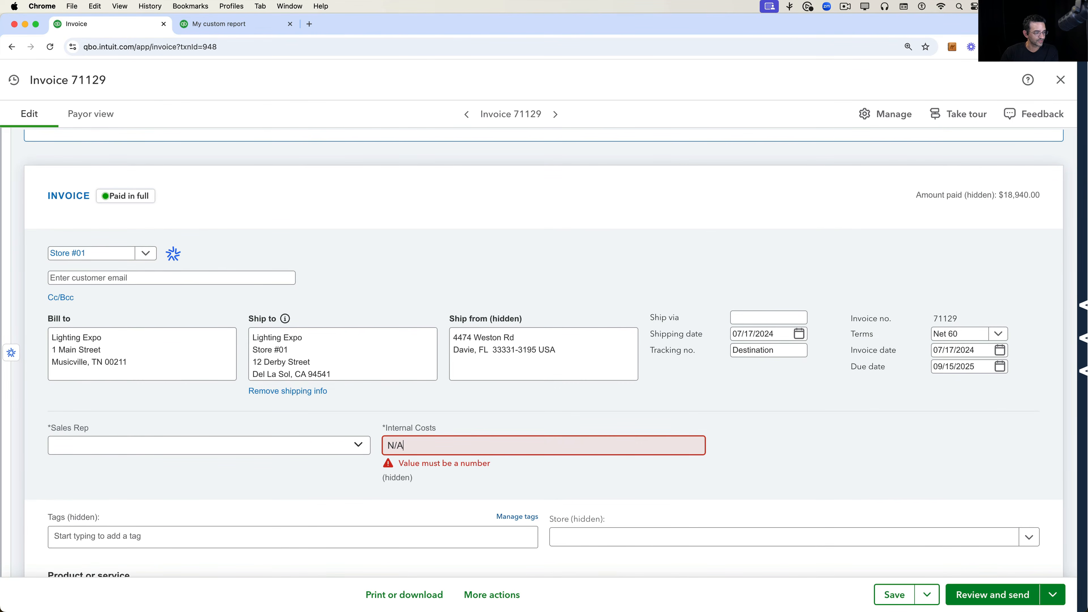
text(A)
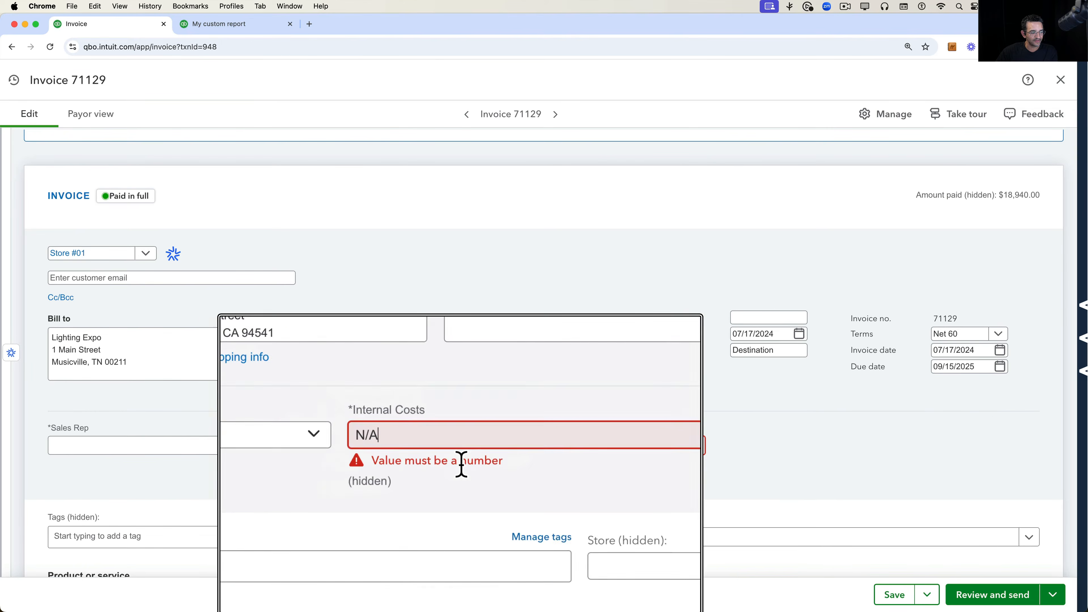
click(895, 594)
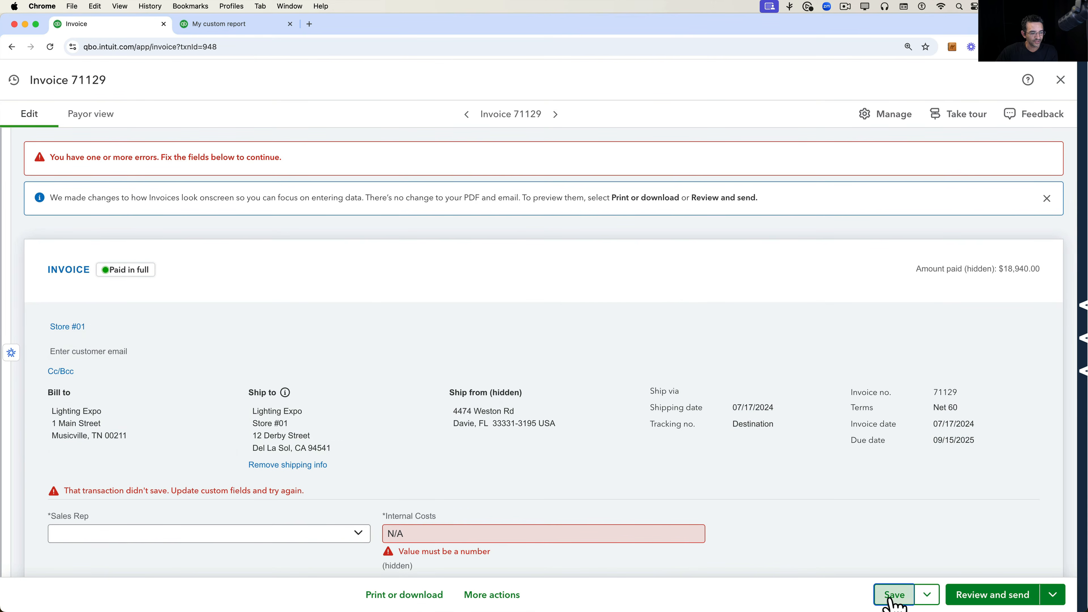
Set Internal Costs to 5000 on the Store #01 invoice, assign the last listed sales rep, and save the linked transaction.
drag(420, 533, 332, 530)
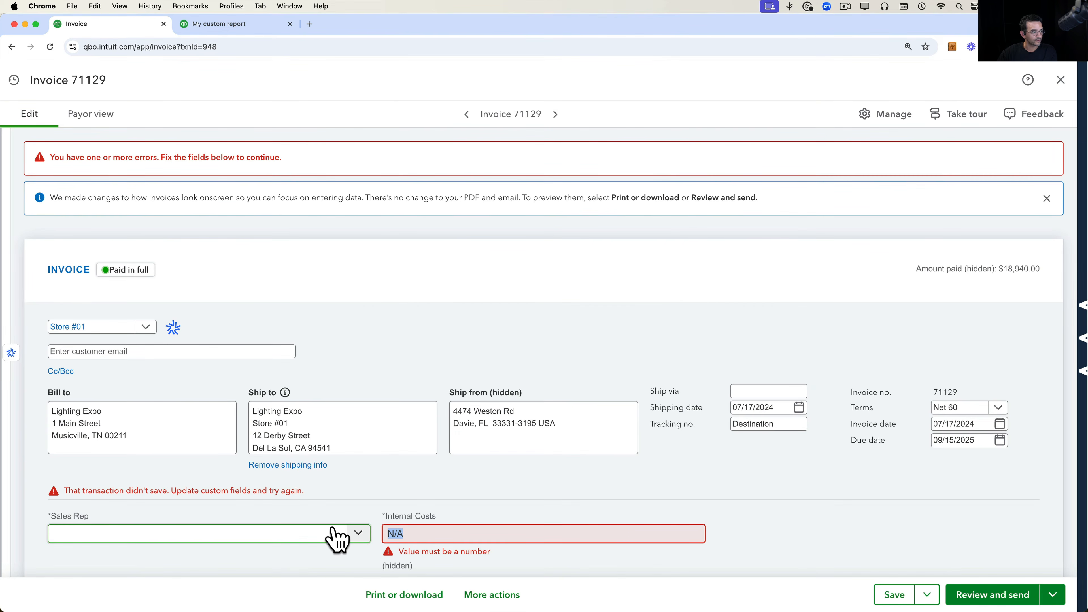
text(5000)
click(218, 538)
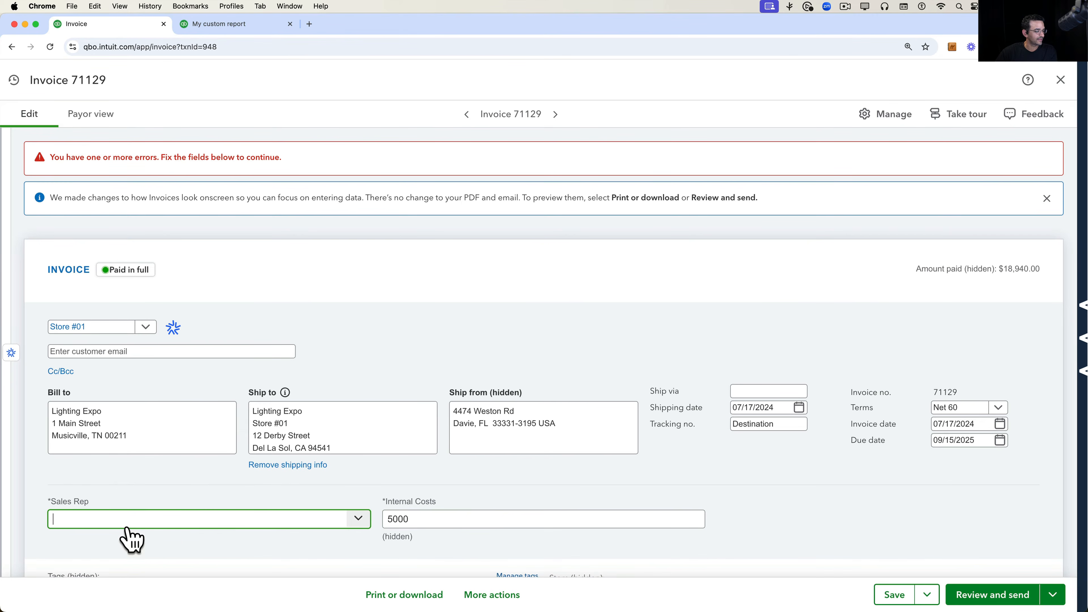
click(138, 523)
click(98, 495)
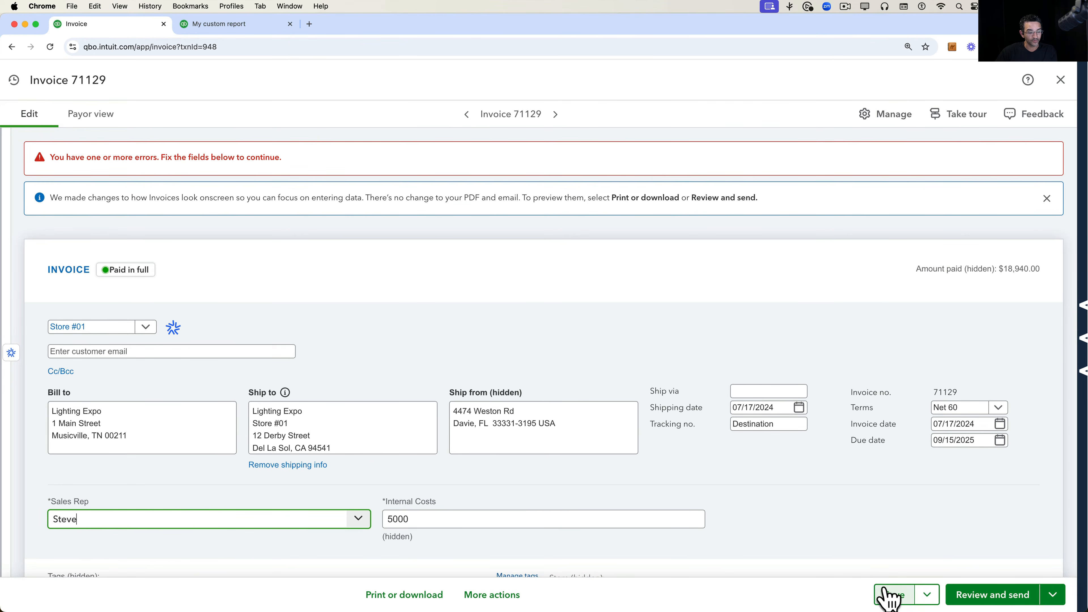
click(891, 594)
click(579, 380)
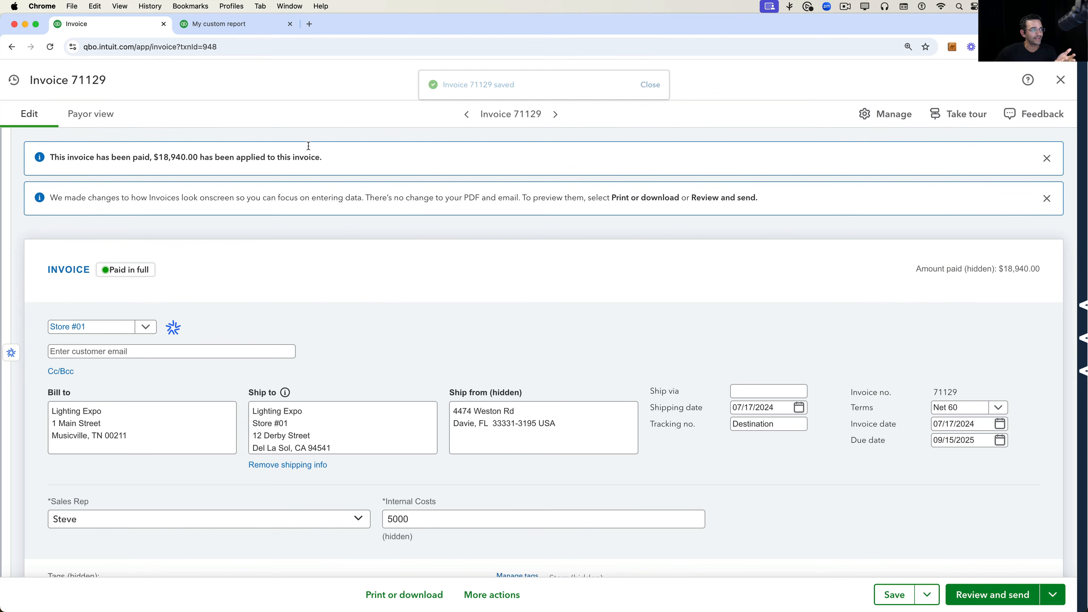
Return to the custom report, refresh its data, and collapse all sales rep groups.
click(239, 24)
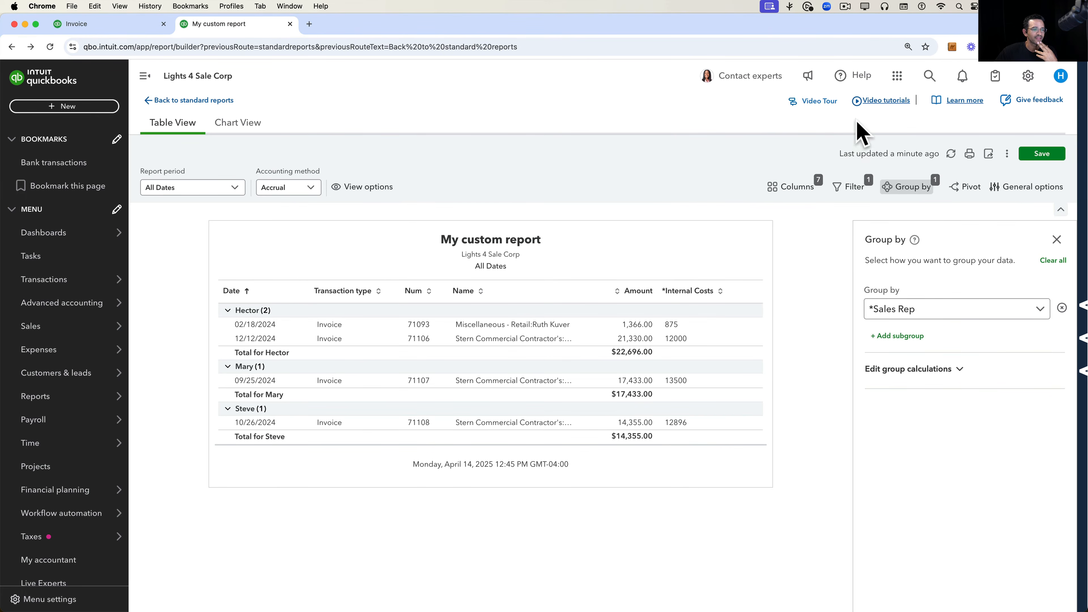
click(949, 155)
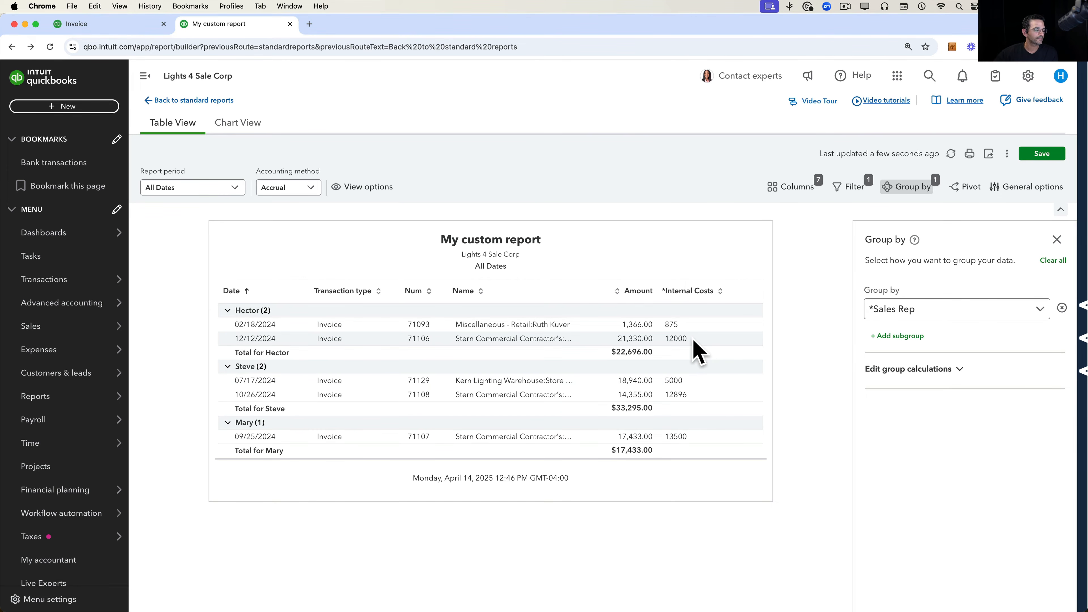
click(368, 187)
click(371, 268)
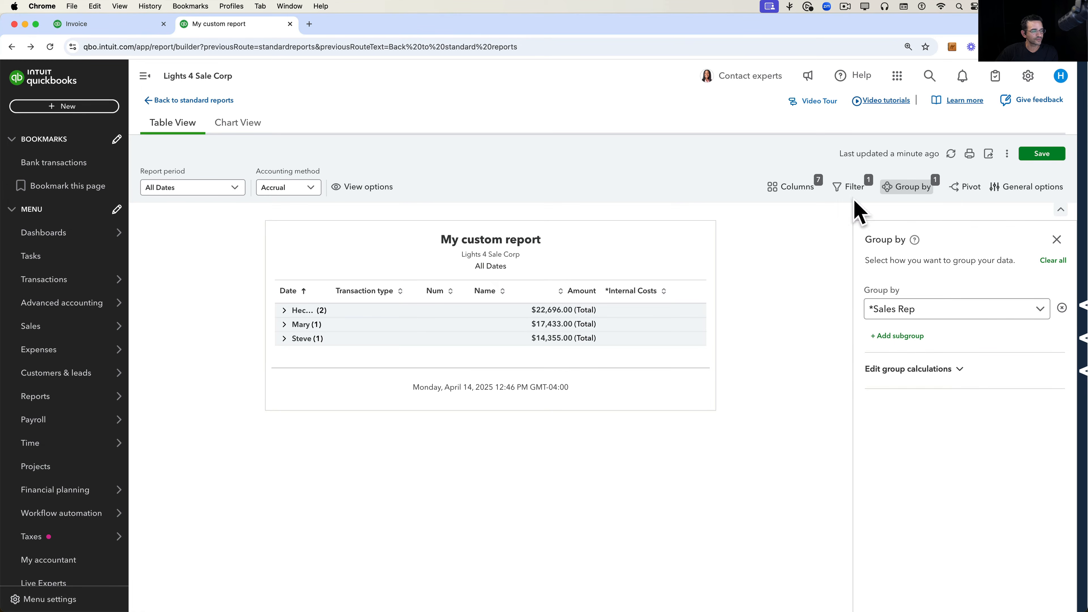
Pivot the custom report with *Sales Rep as rows, Name as columns, and Amount as values.
click(963, 187)
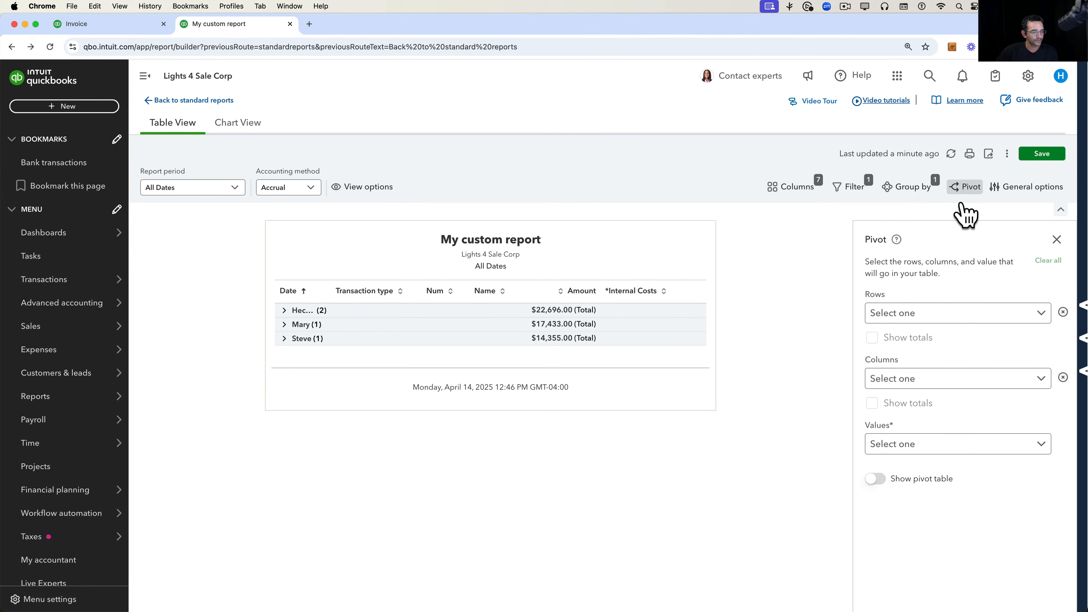
click(914, 316)
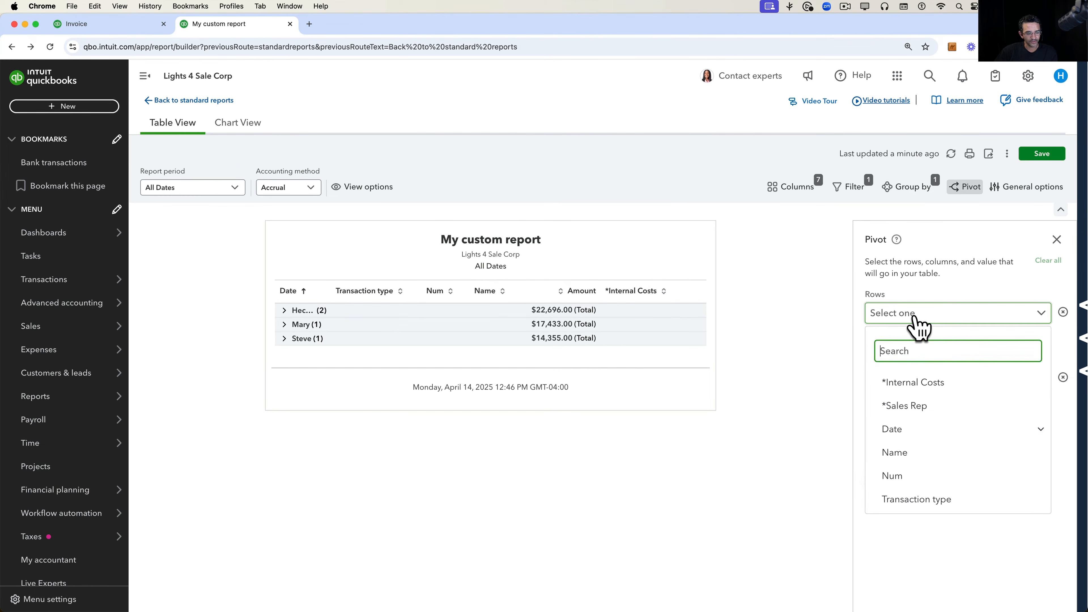
click(915, 406)
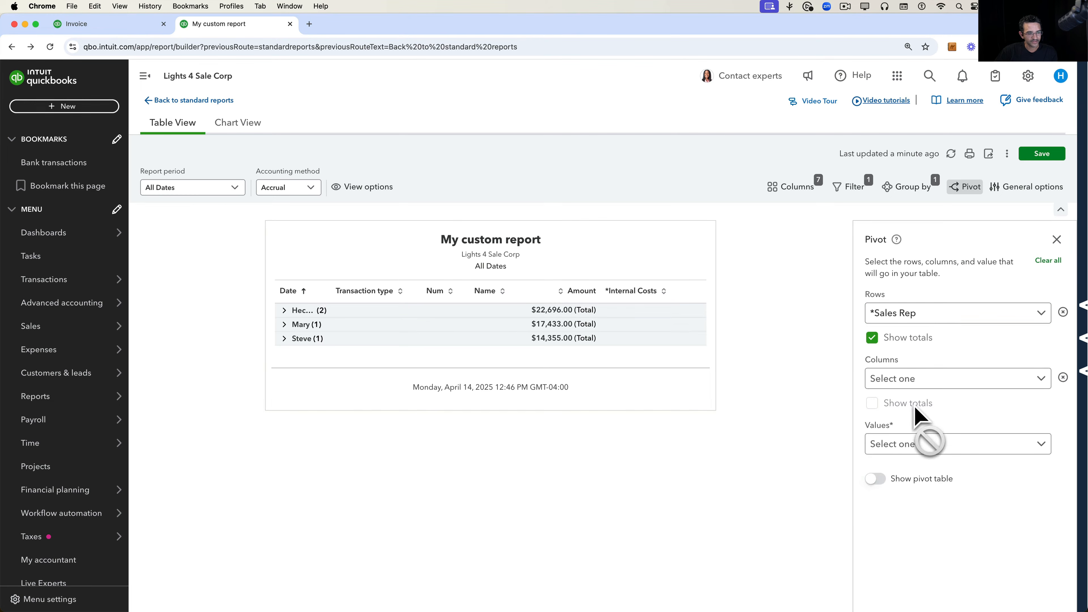
click(929, 450)
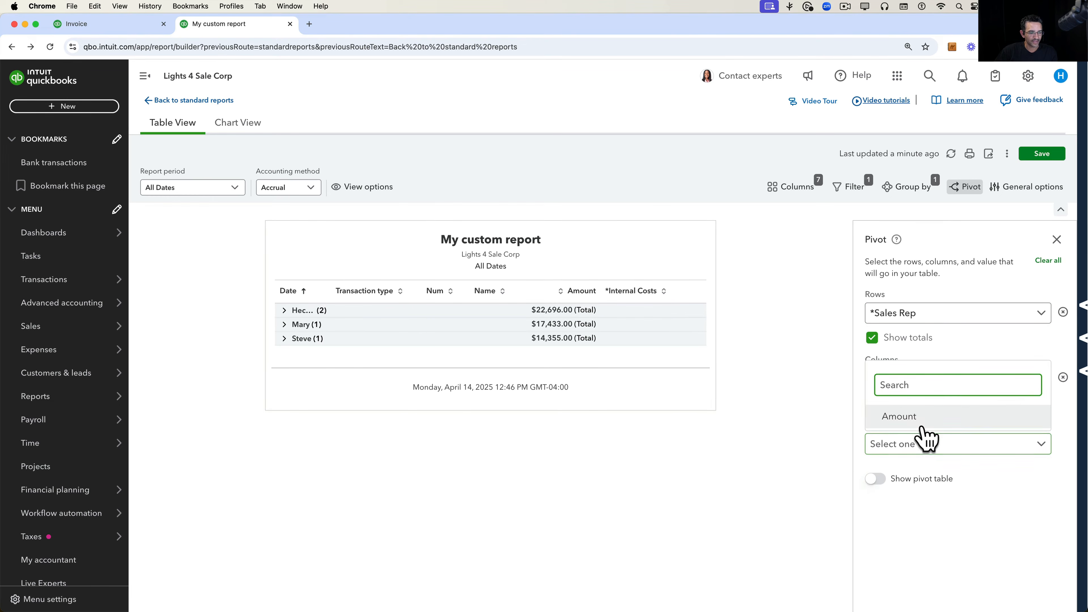
click(942, 449)
click(926, 380)
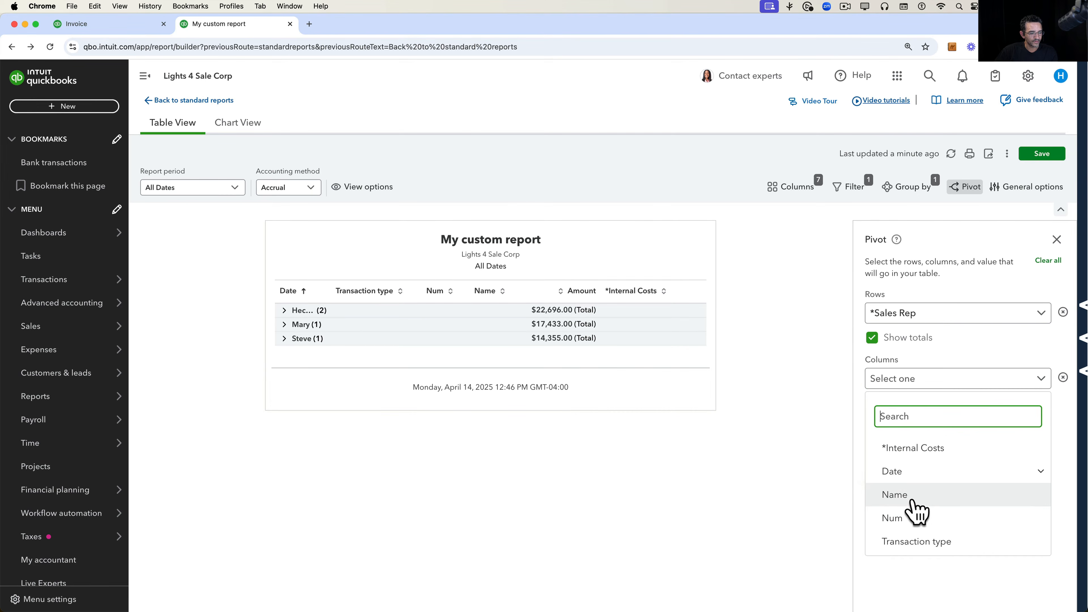
click(918, 495)
click(924, 443)
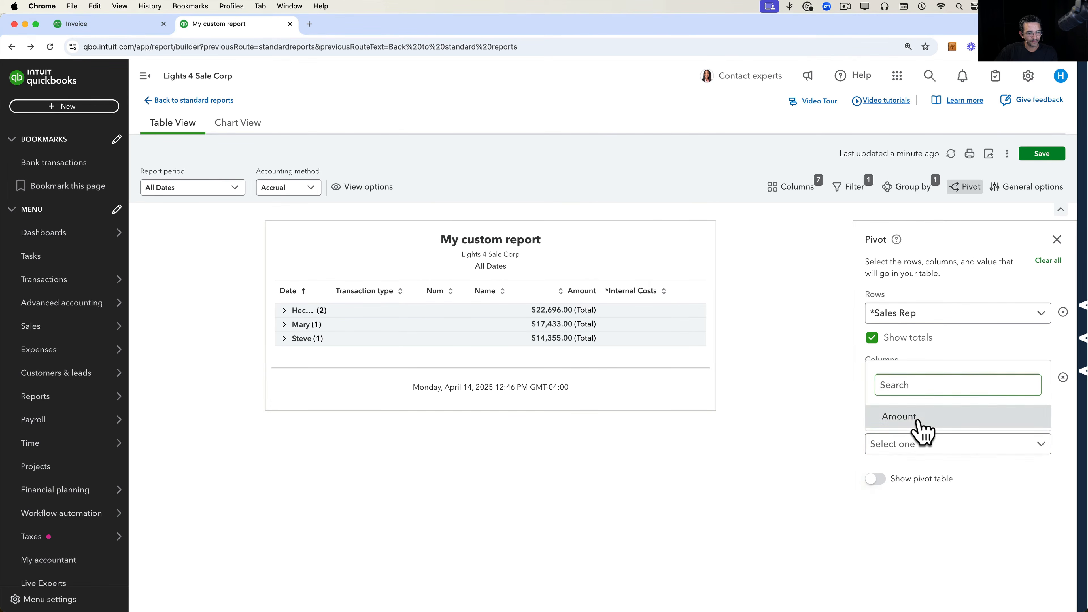
click(920, 419)
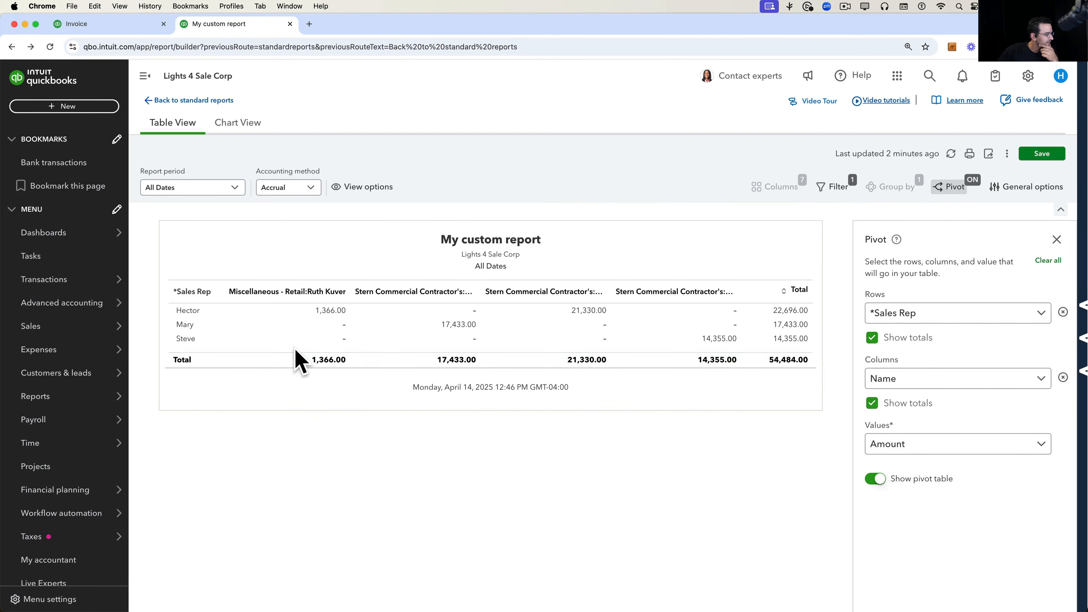
Return to the open Store #01 invoice, save it, and start a new blank invoice.
click(61, 23)
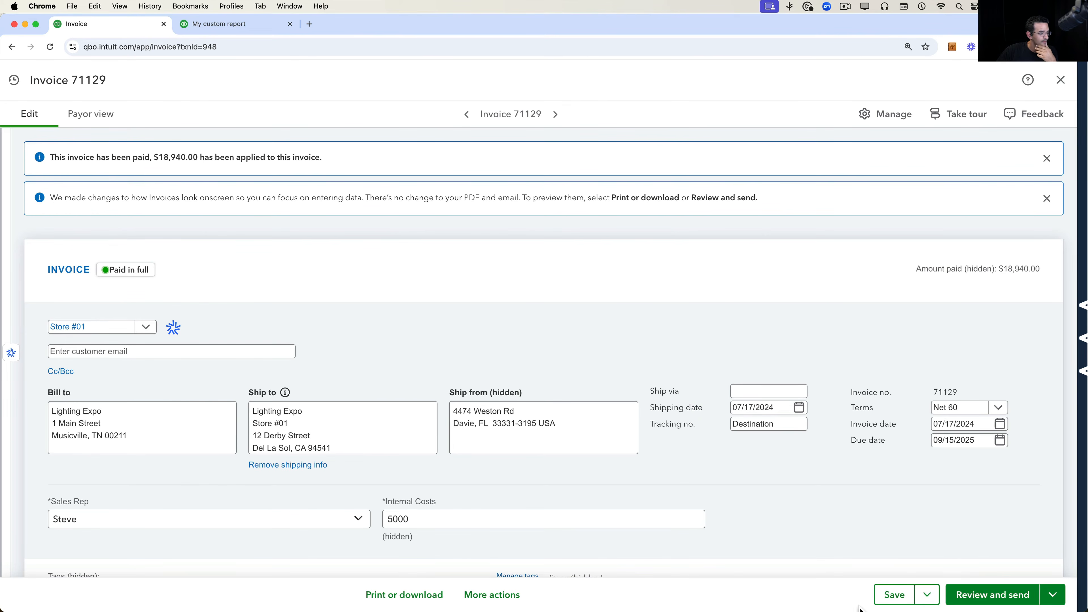
click(1045, 590)
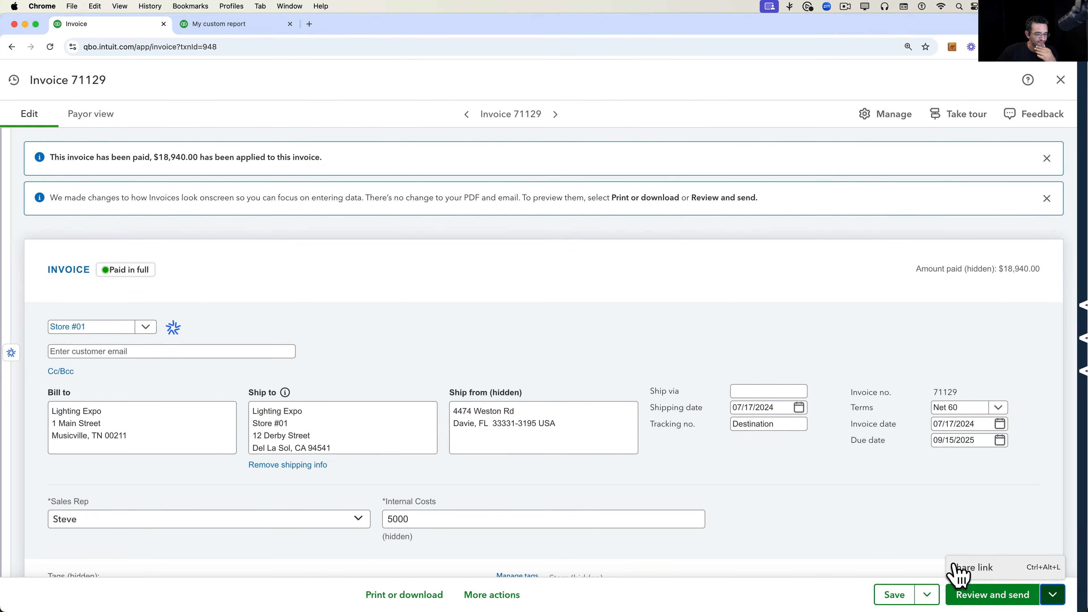
click(898, 593)
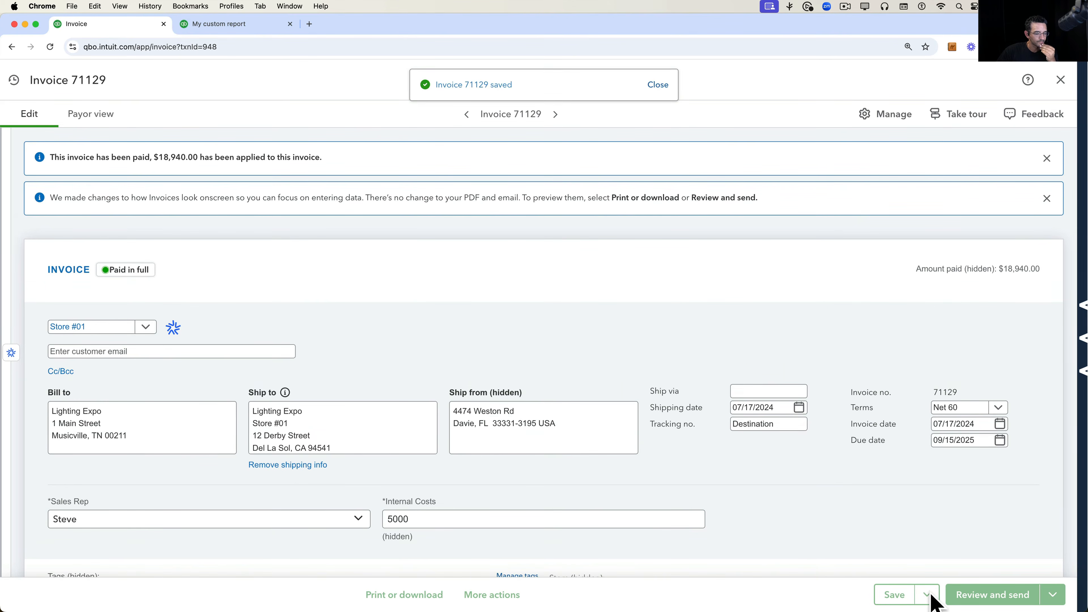
click(927, 596)
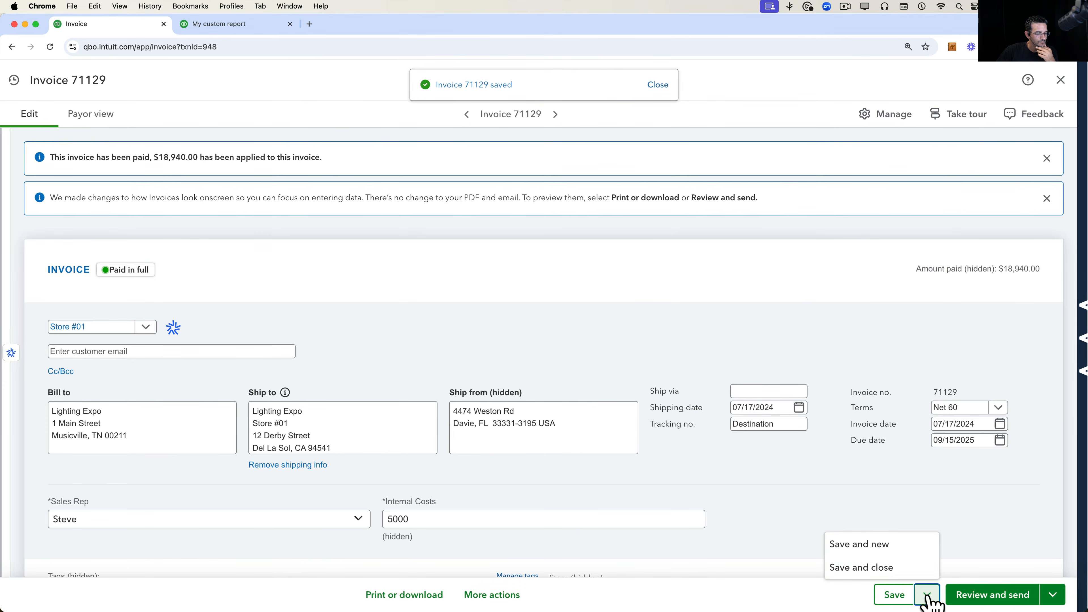
click(885, 551)
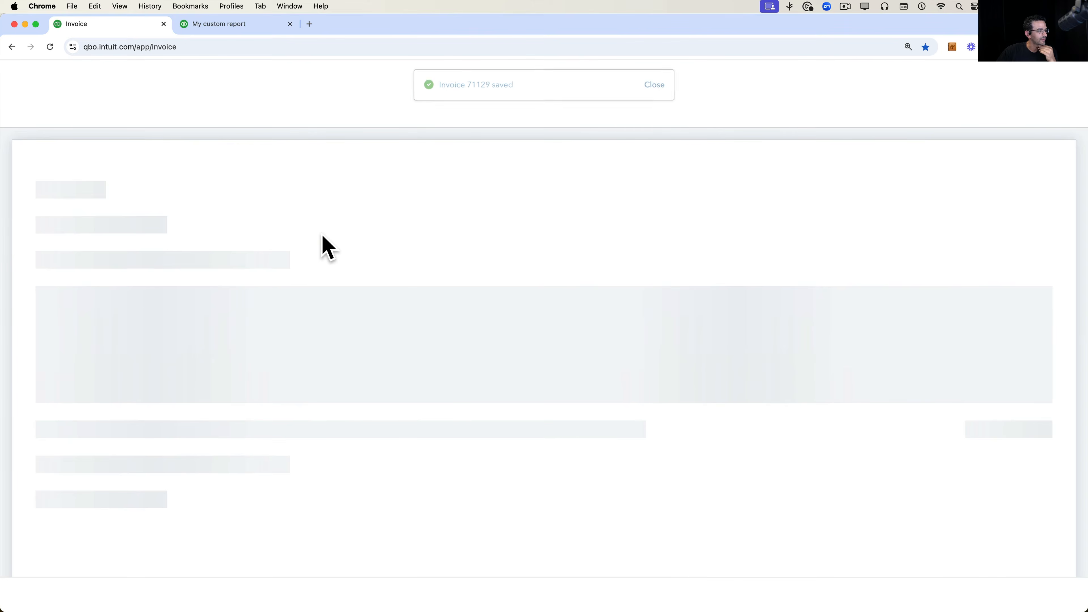
Set the new invoice's customer to Store #13 and assign the second listed sales rep.
click(150, 285)
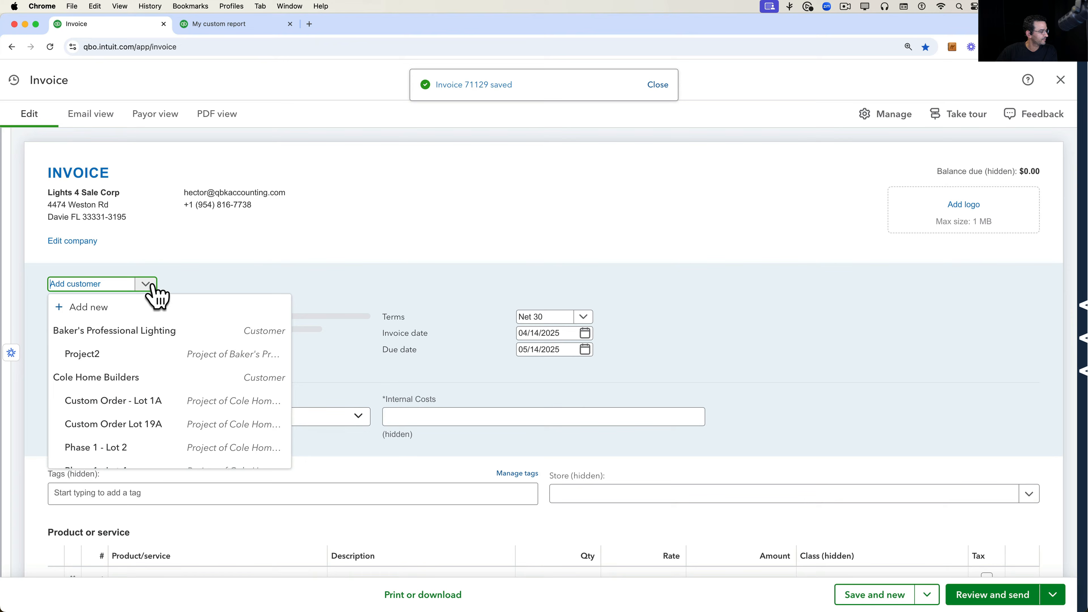
scroll(129, 377, down, 10)
click(126, 372)
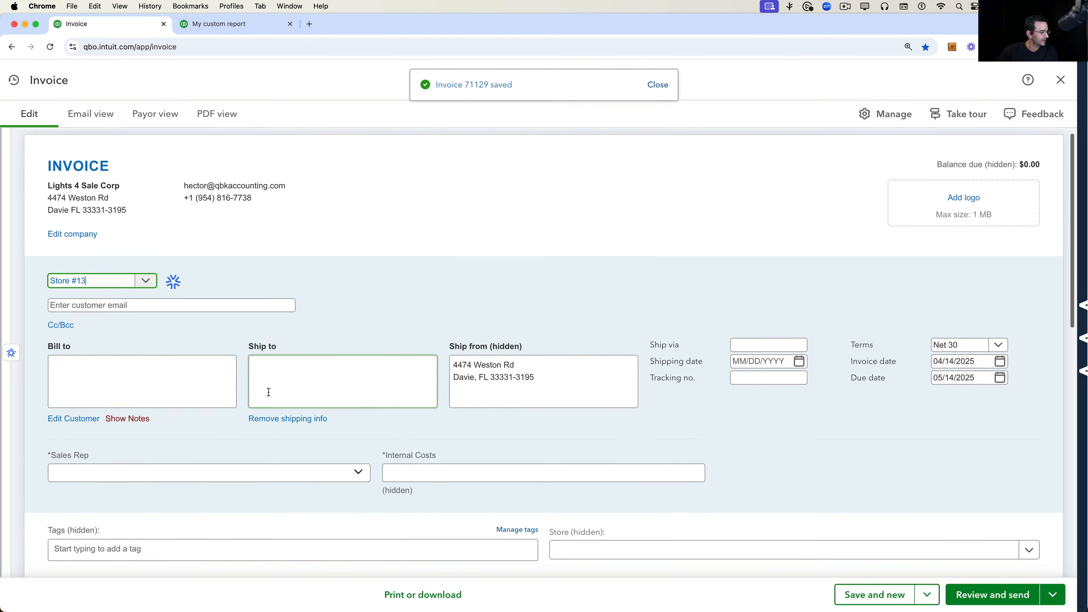
scroll(146, 400, down, 3)
click(102, 366)
click(89, 420)
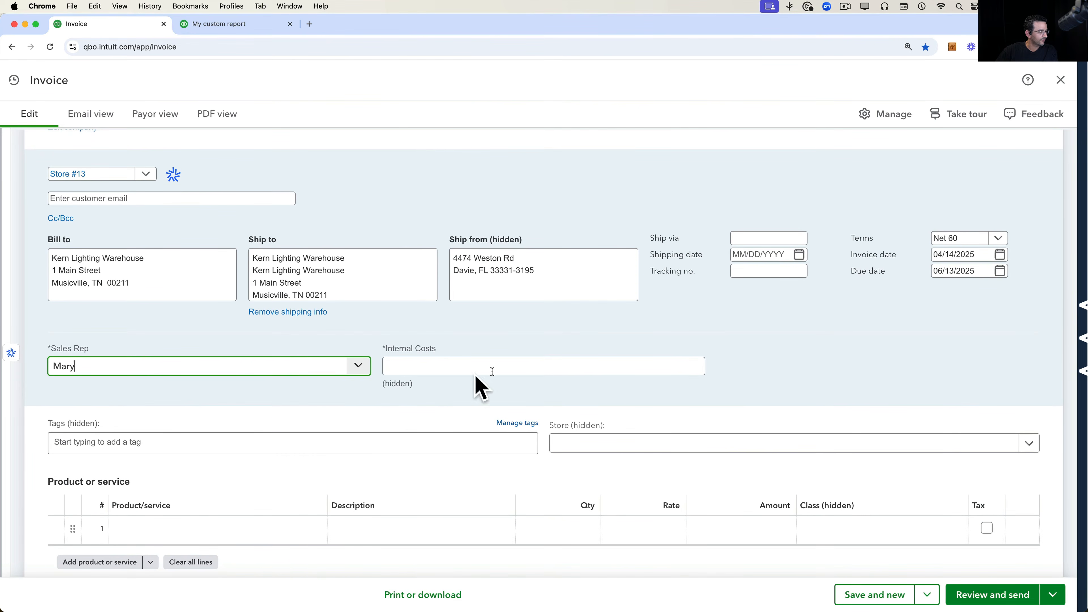
click(472, 360)
Add product 1726-01-04 to the Store #13 invoice at a rate of 1,000, then save it and start another invoice.
scroll(595, 413, down, 5)
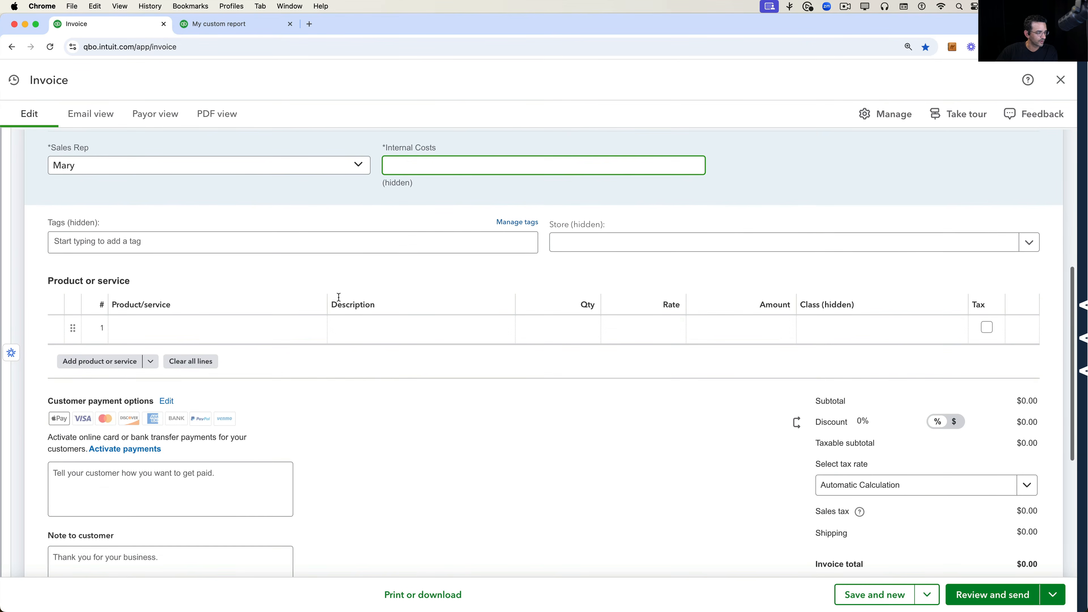
click(318, 329)
click(199, 404)
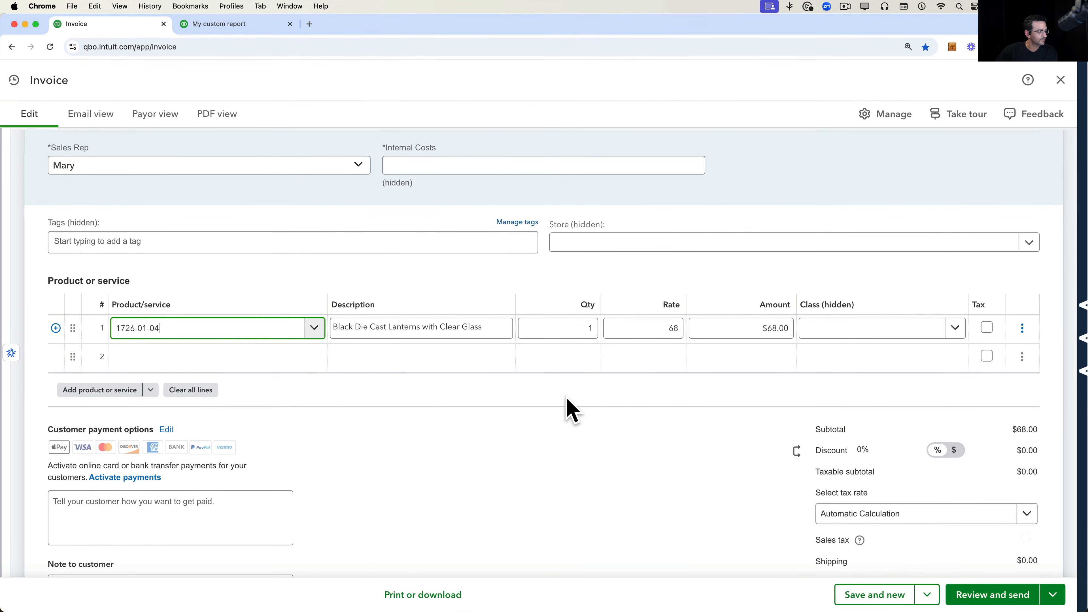
click(638, 336)
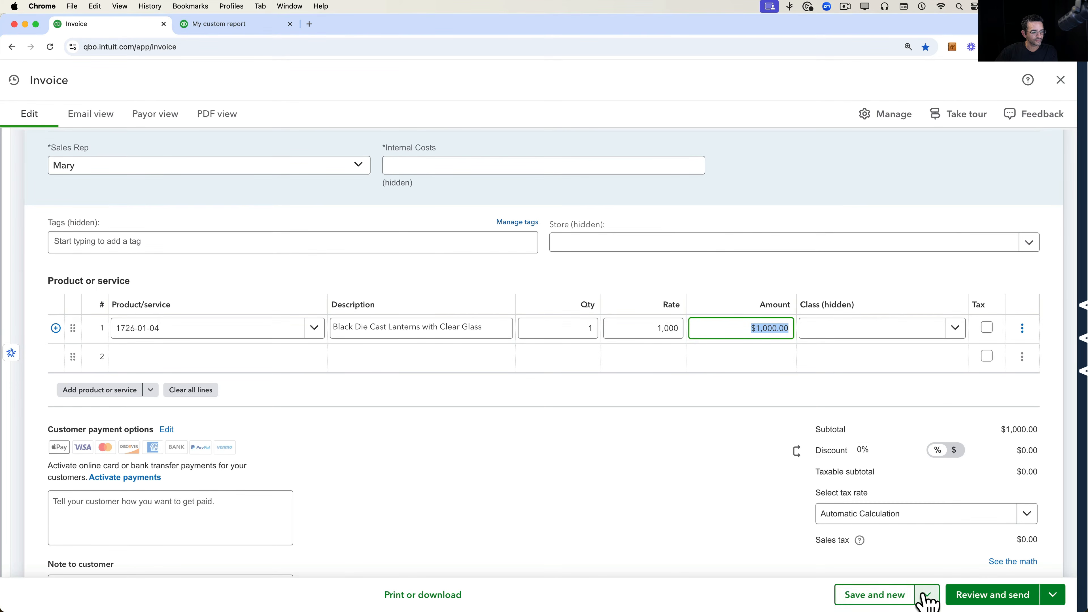
click(890, 596)
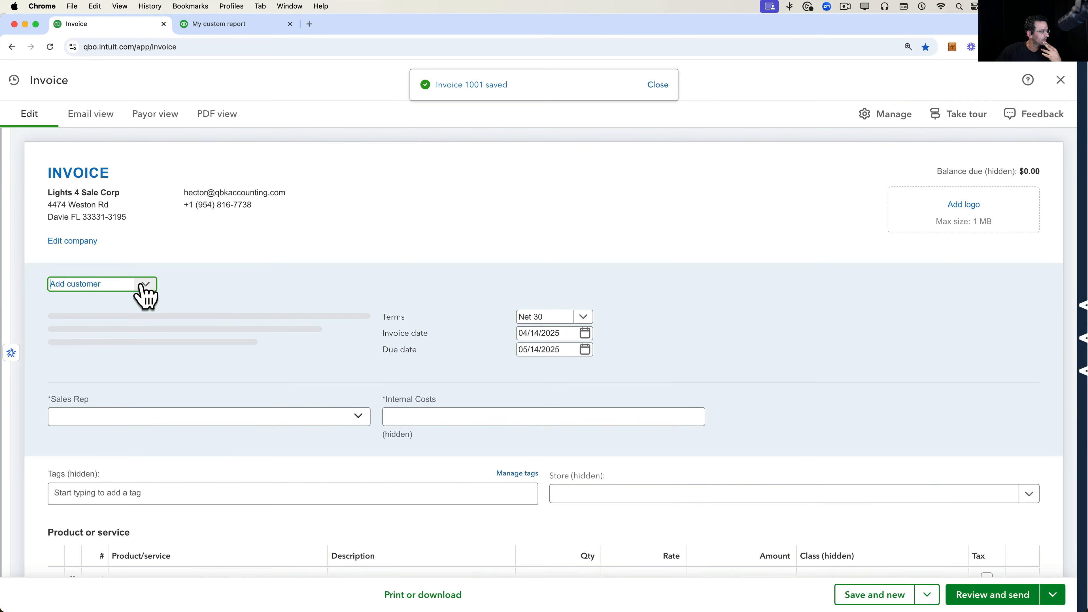
Choose an existing customer from the list for the new invoice and assign the second listed sales rep.
click(143, 286)
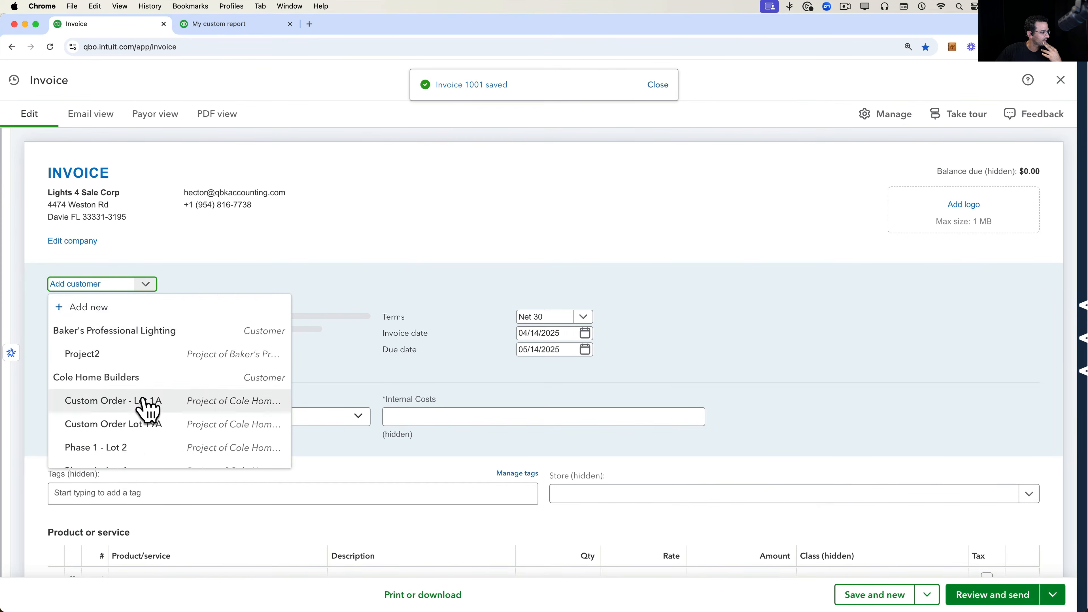
scroll(145, 409, down, 5)
click(138, 410)
scroll(250, 475, down, 4)
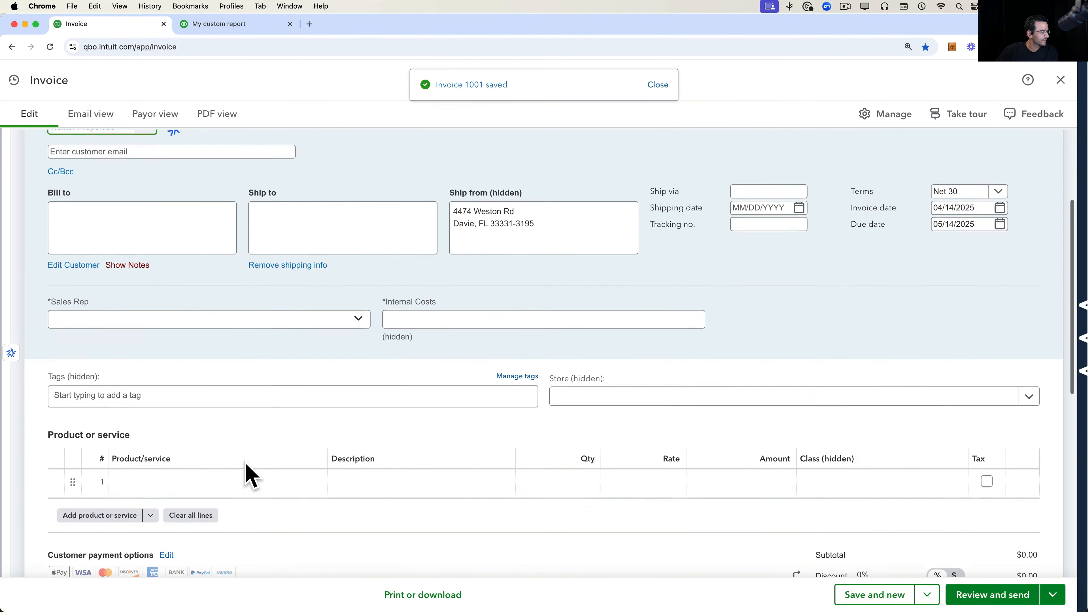
scroll(250, 475, down, 3)
click(248, 165)
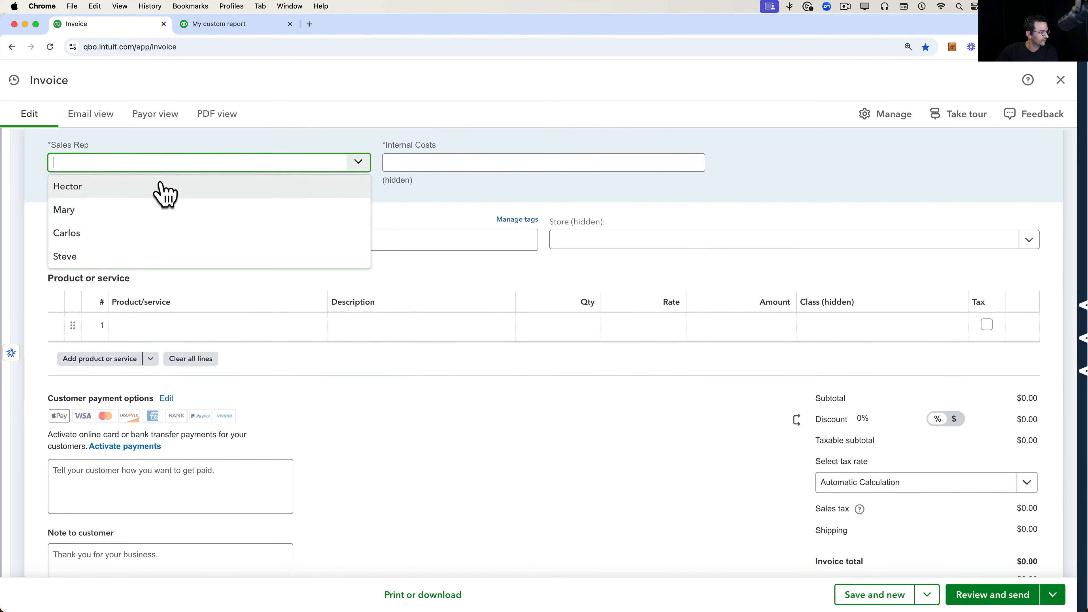
click(138, 210)
Add product 5030-04-02 to the invoice at a rate of 3,000, then save and close it.
click(299, 325)
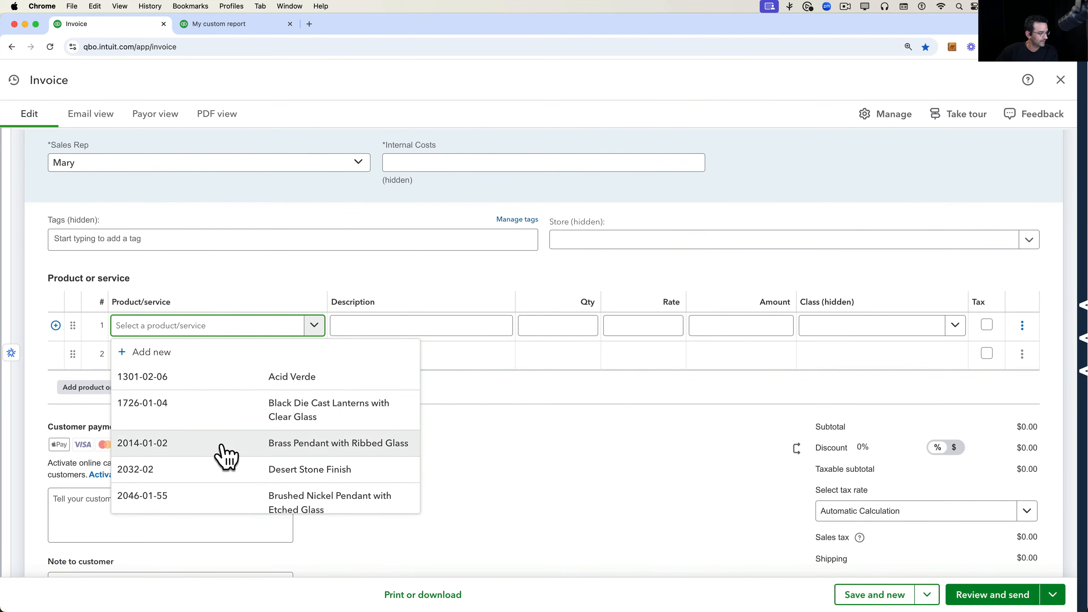
scroll(222, 450, down, 4)
click(205, 429)
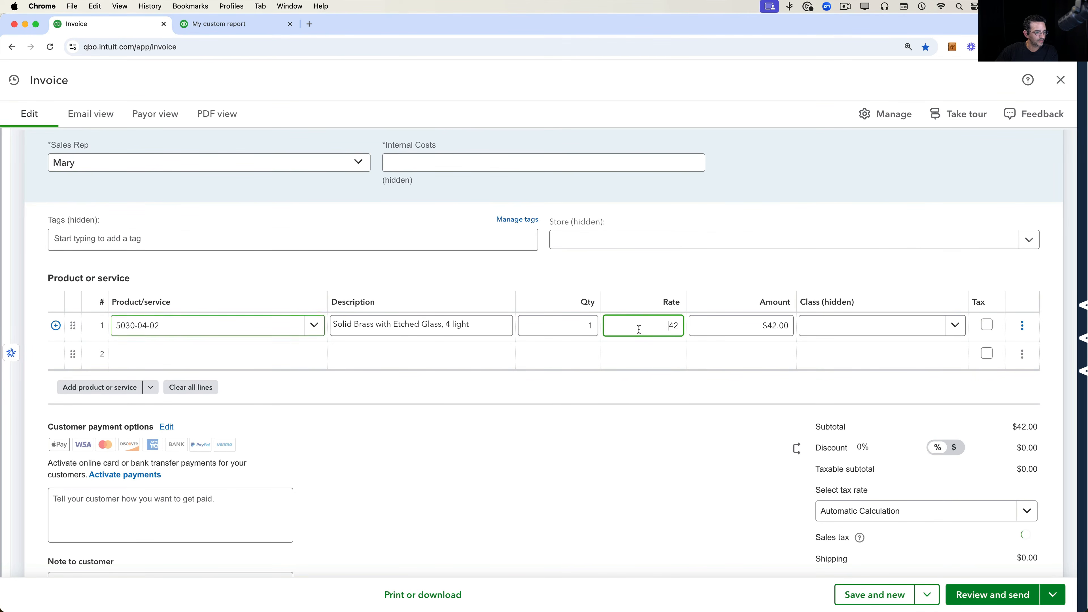
text(3,000)
key(Tab)
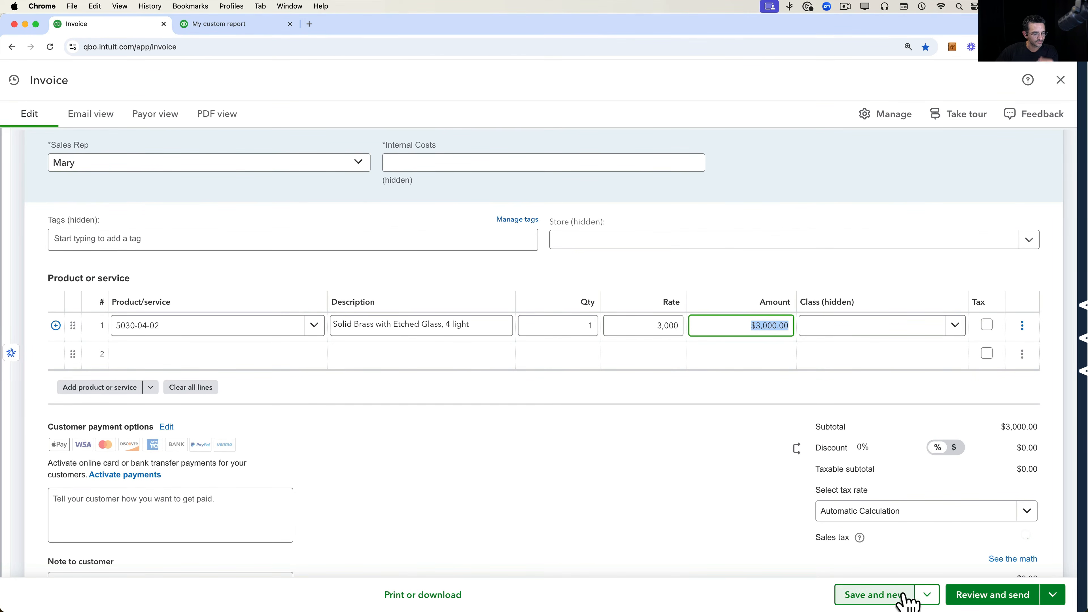
click(927, 595)
click(869, 564)
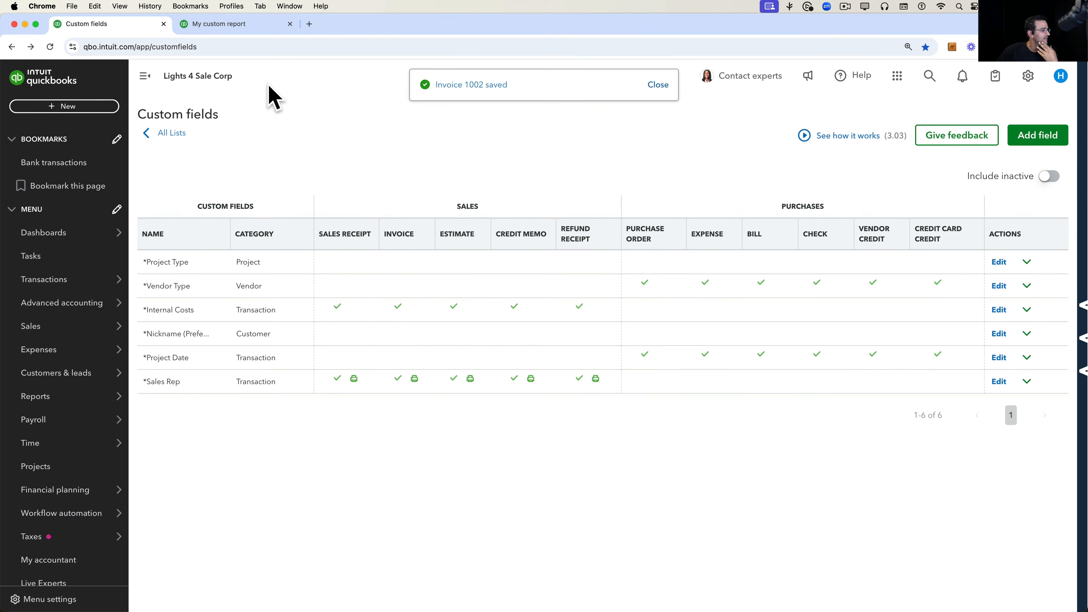
Return to the custom report, refresh its data, and review the pivot table through to the Total column.
click(233, 25)
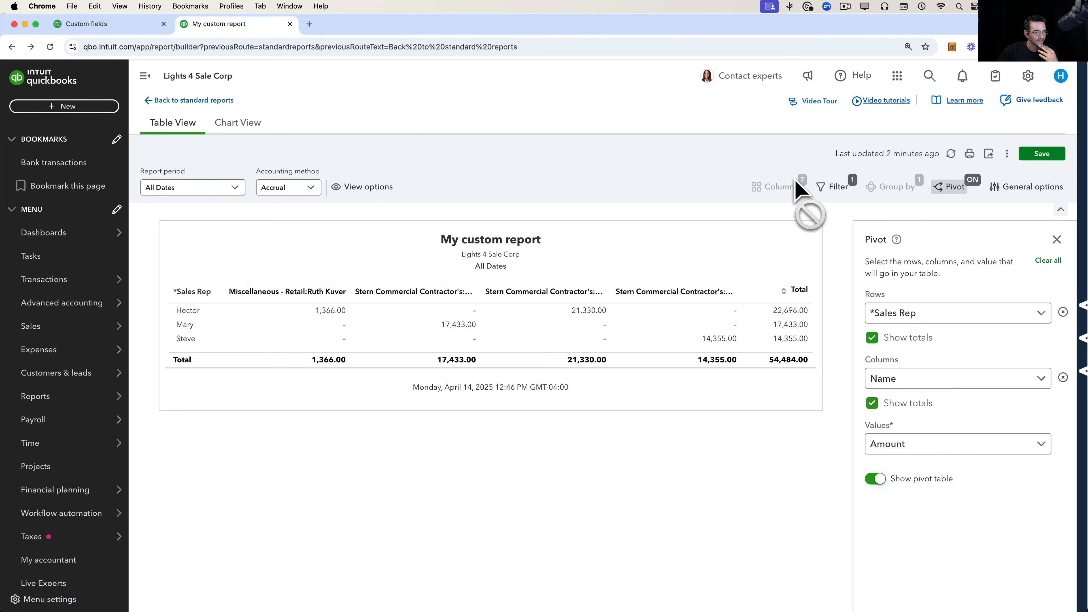
click(950, 154)
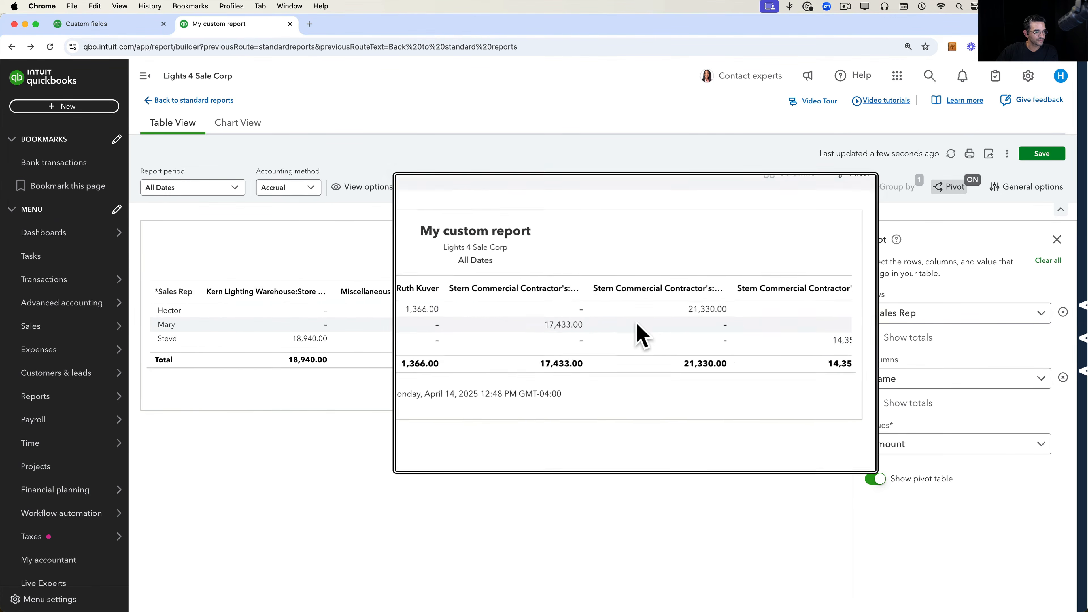
scroll(638, 330, right, 5)
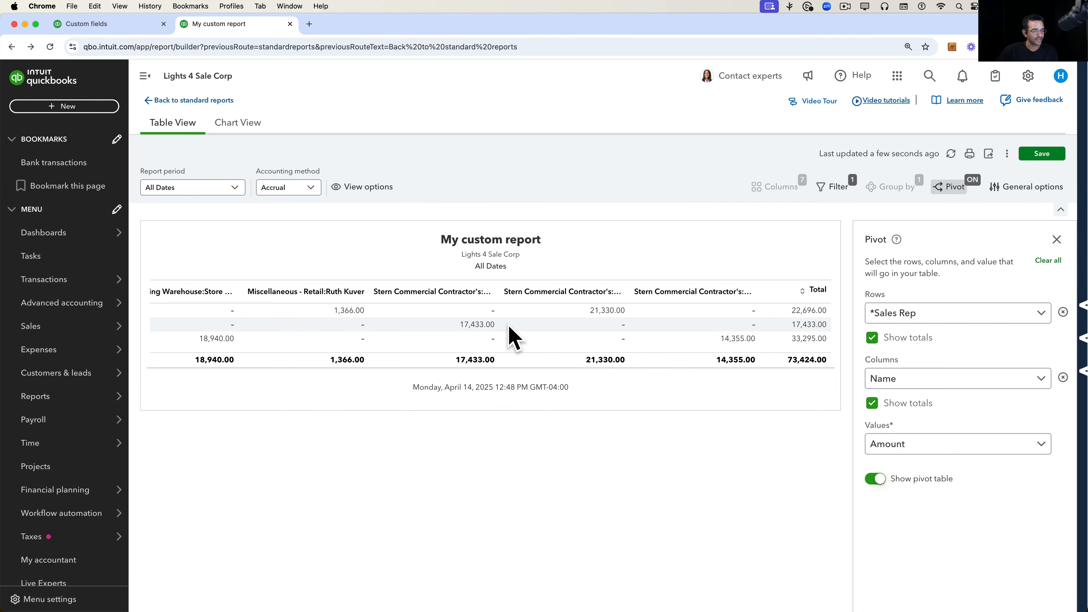
Change the report's pivot to use *Internal Costs as rows and *Sales Rep as columns.
click(926, 316)
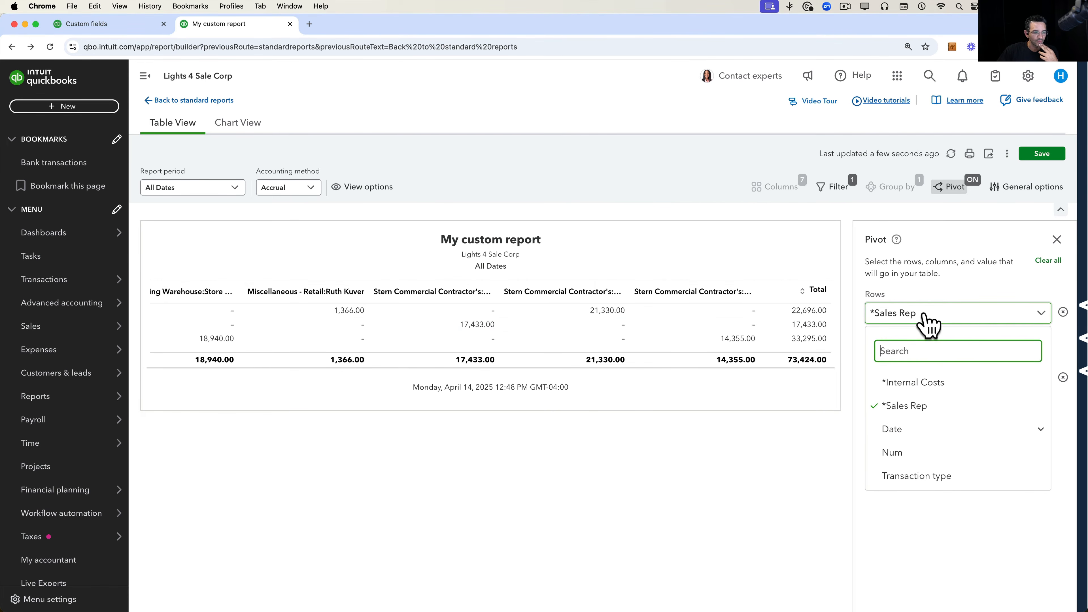
click(924, 388)
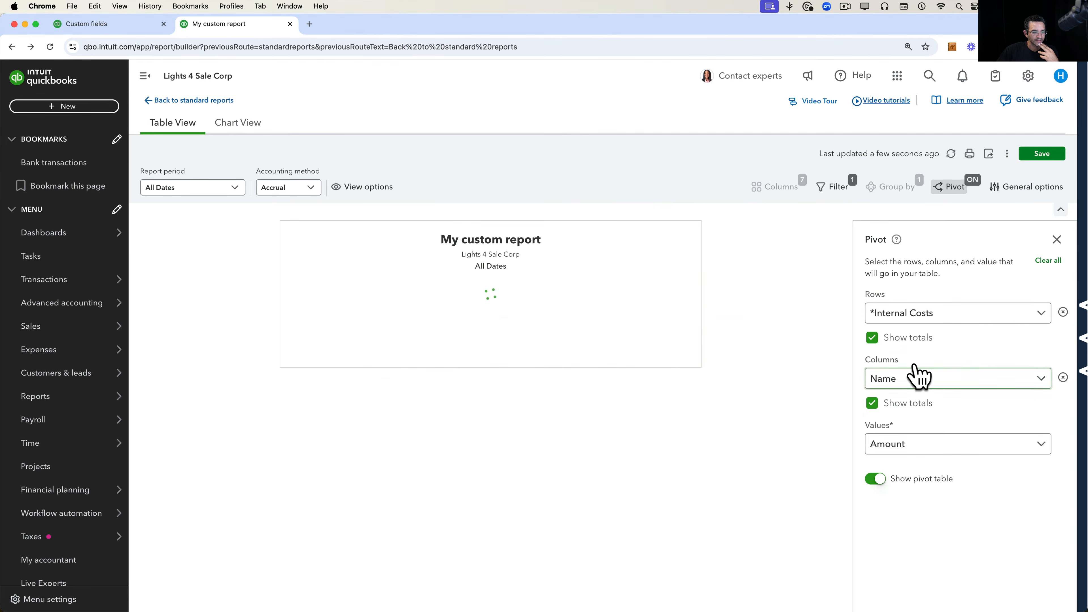
click(919, 379)
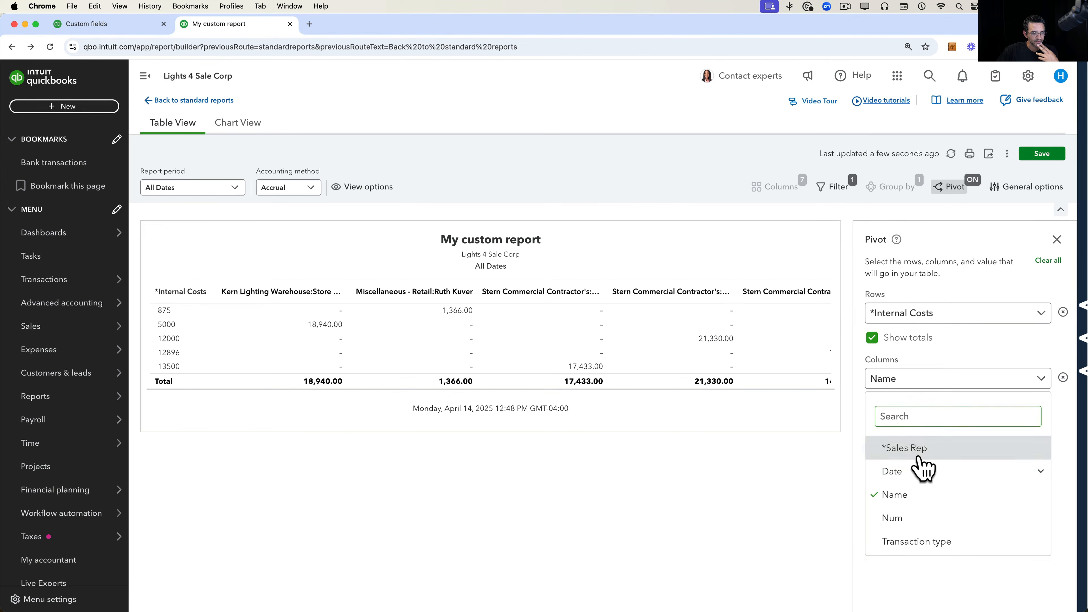
click(920, 448)
Set the pivot rows to Name and widen the Name column until the full customer names fit.
click(921, 316)
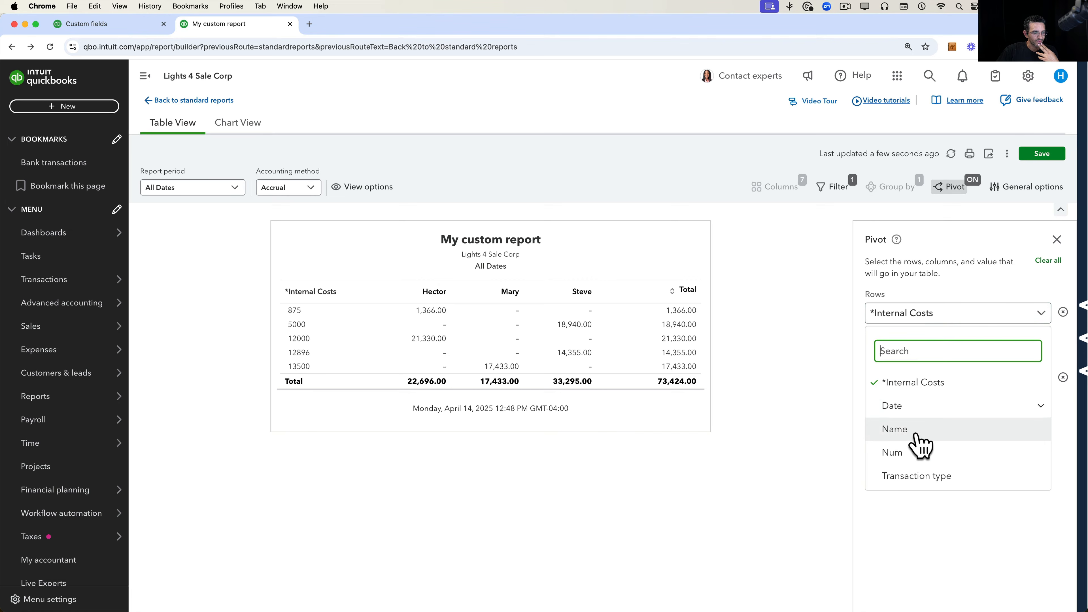
click(922, 429)
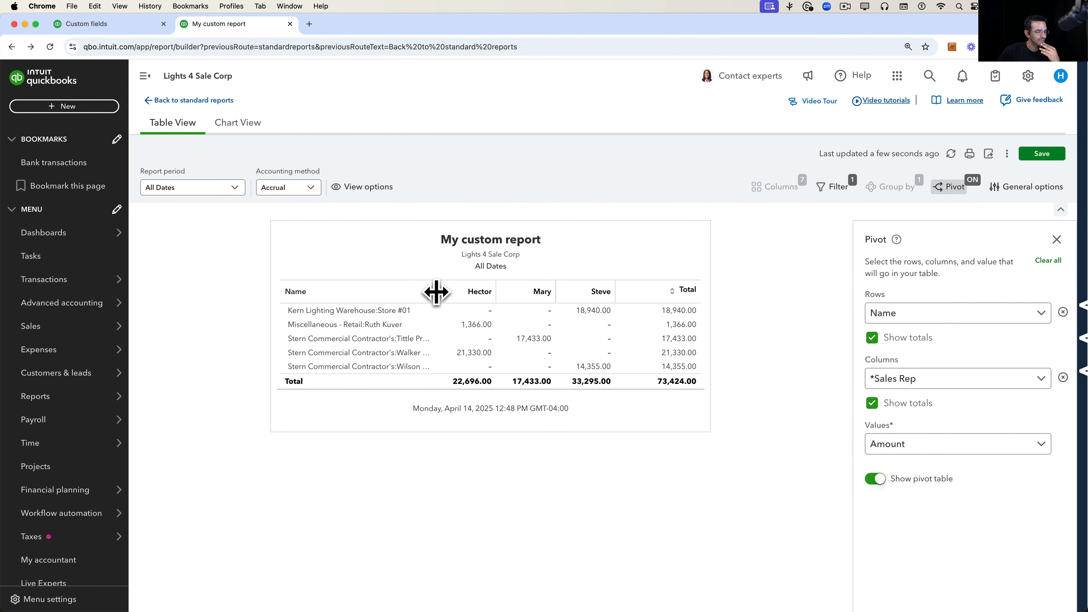
drag(436, 292, 512, 290)
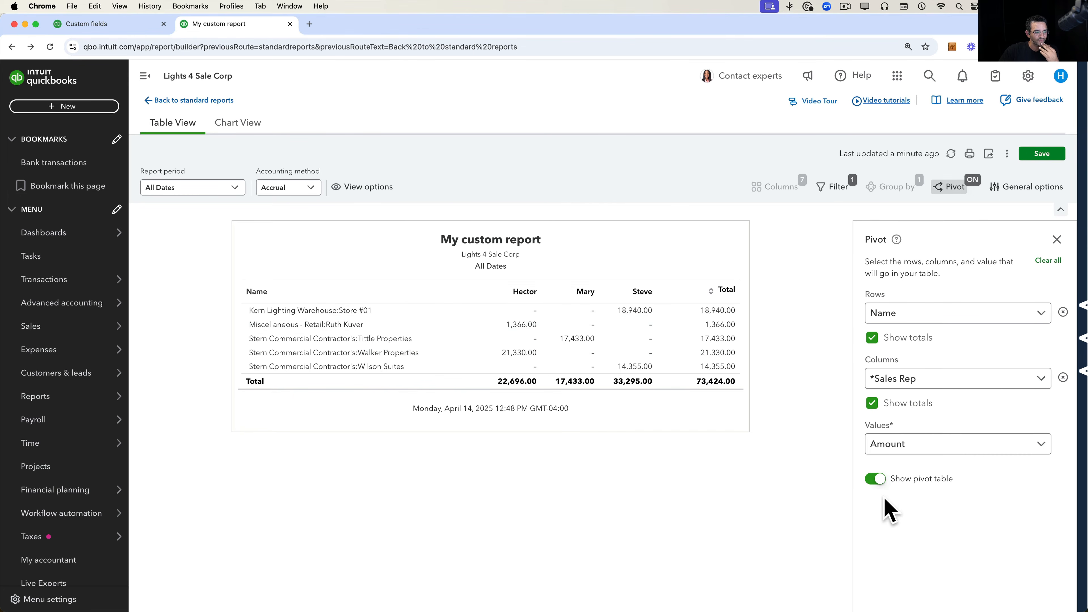
Turn off the report's pivot table, expand the first sales rep's group, and widen the Name column.
click(876, 479)
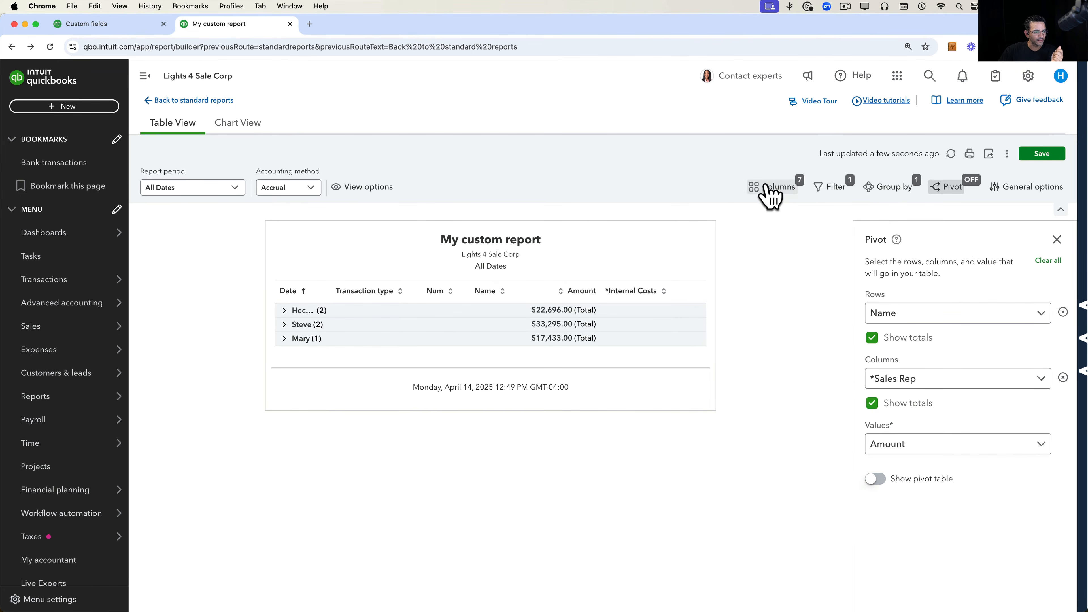
click(769, 194)
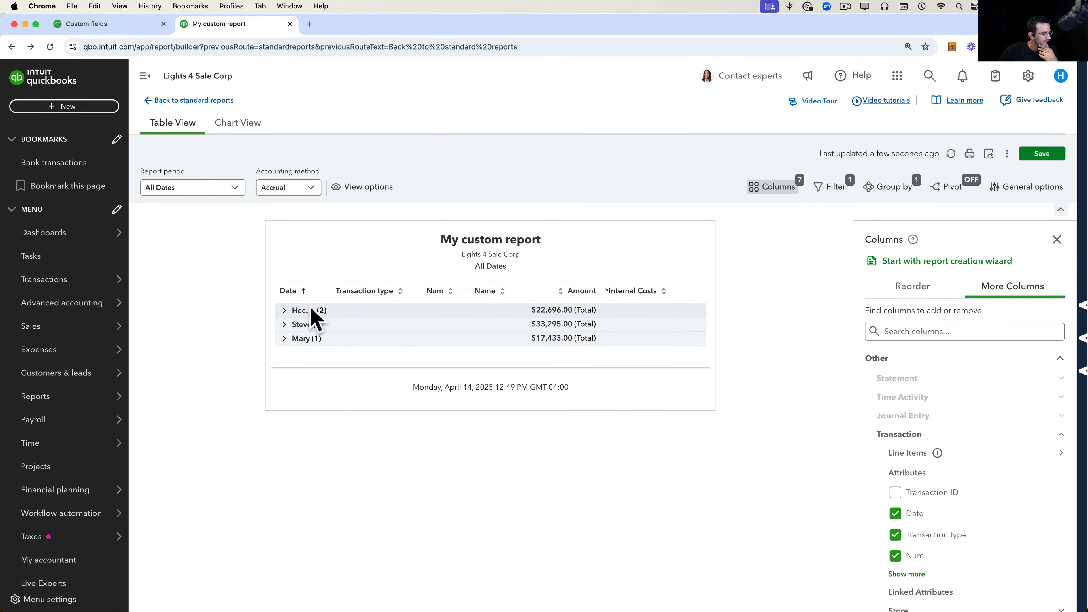
click(285, 310)
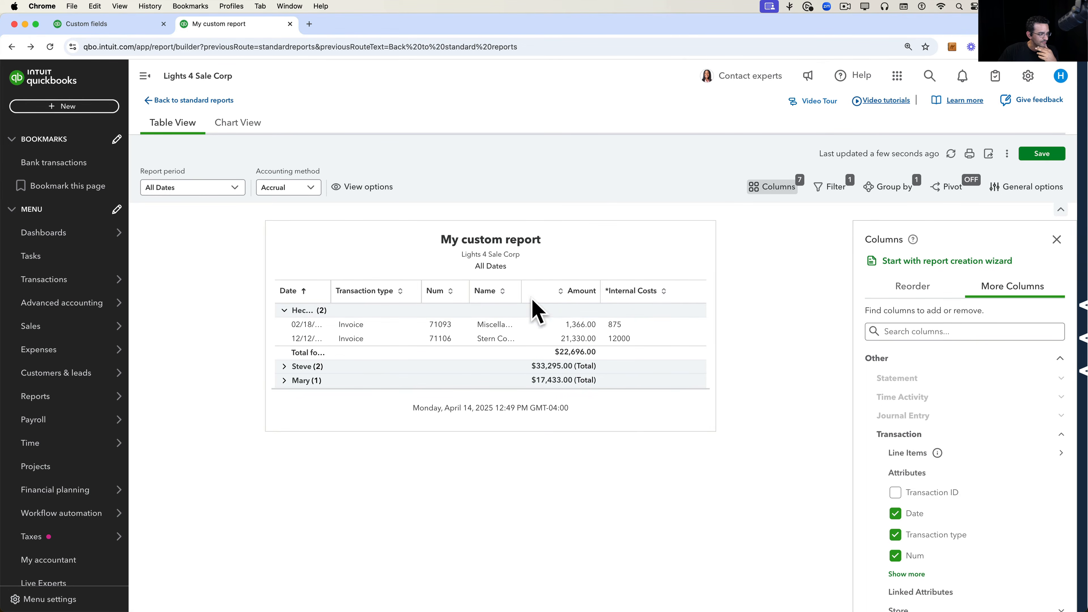
drag(519, 288, 629, 300)
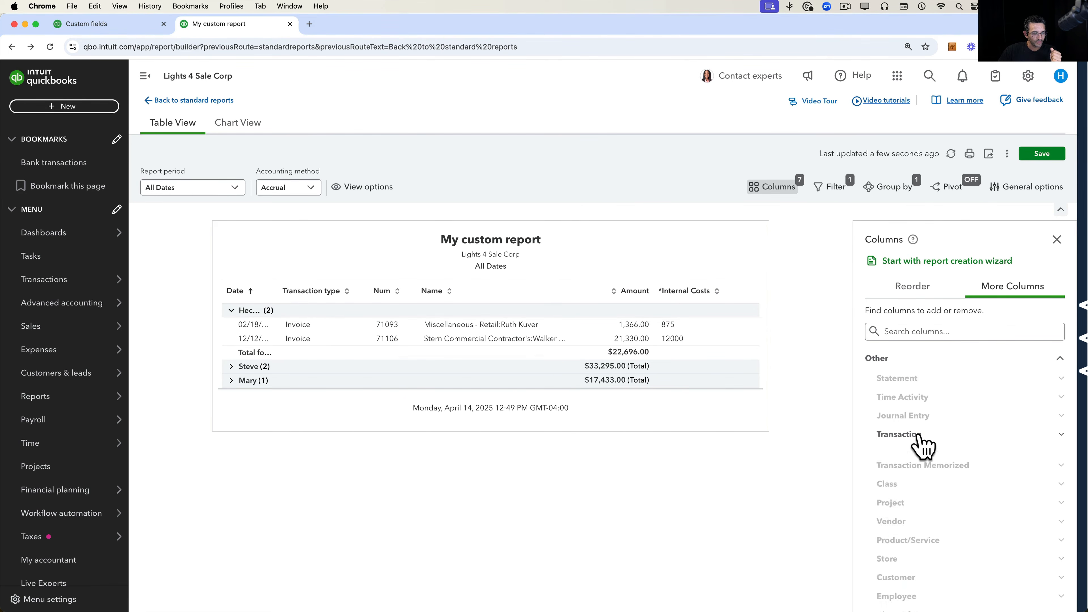
Add the Customer column from the transaction's linked customer attributes and expand the first sales rep's group to check it.
scroll(961, 533, down, 4)
scroll(961, 533, down, 1)
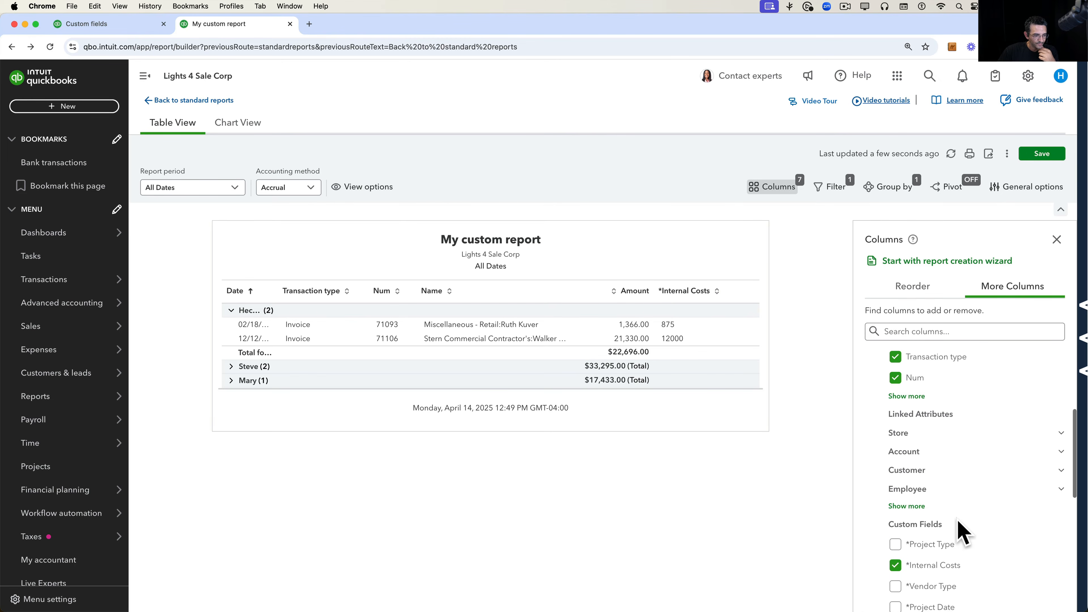
click(907, 470)
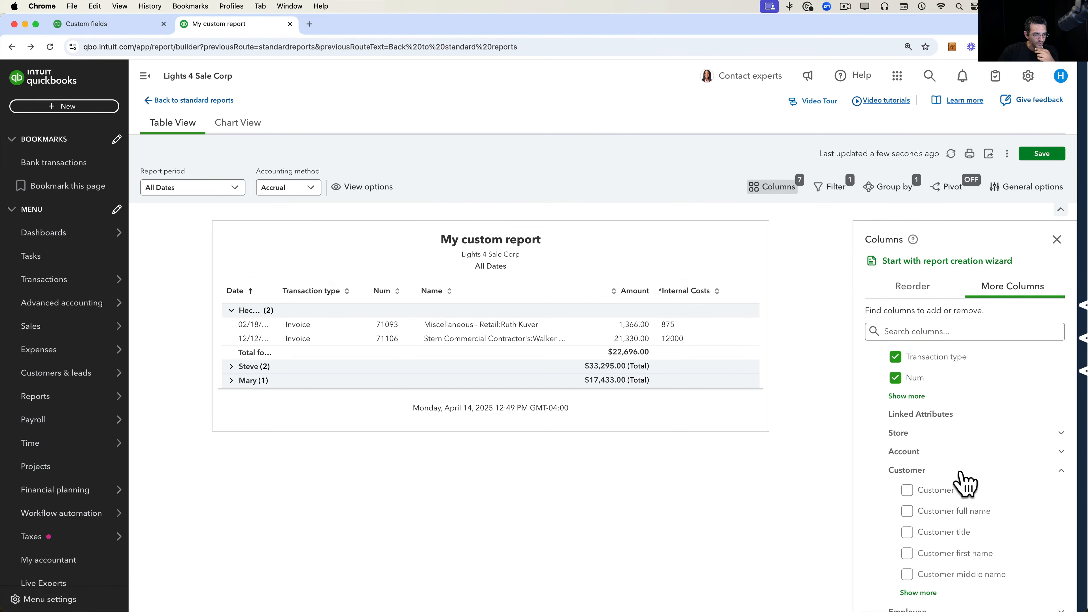
click(907, 490)
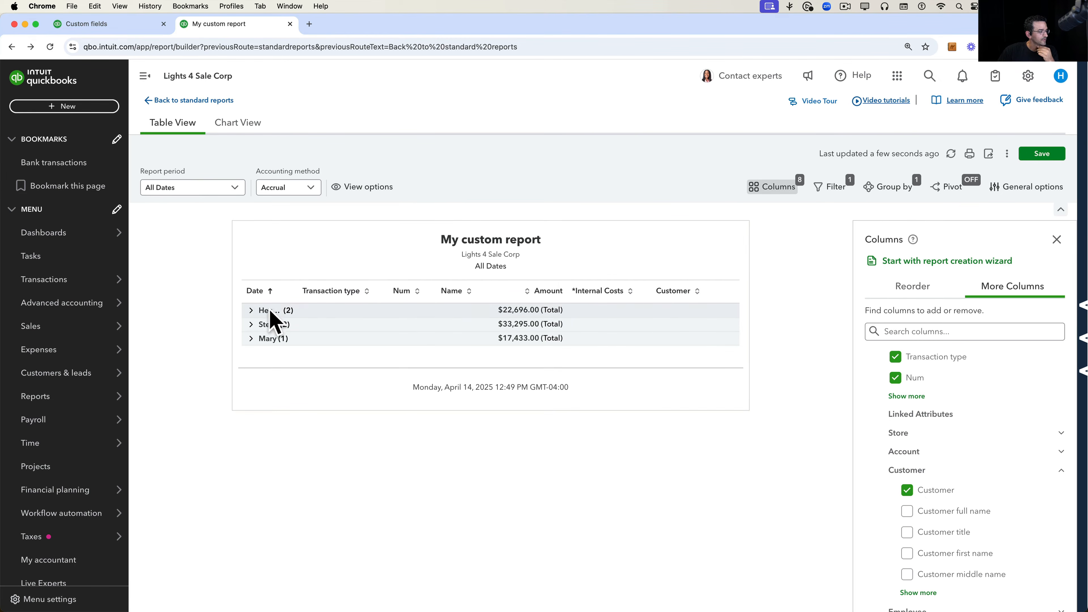
click(248, 312)
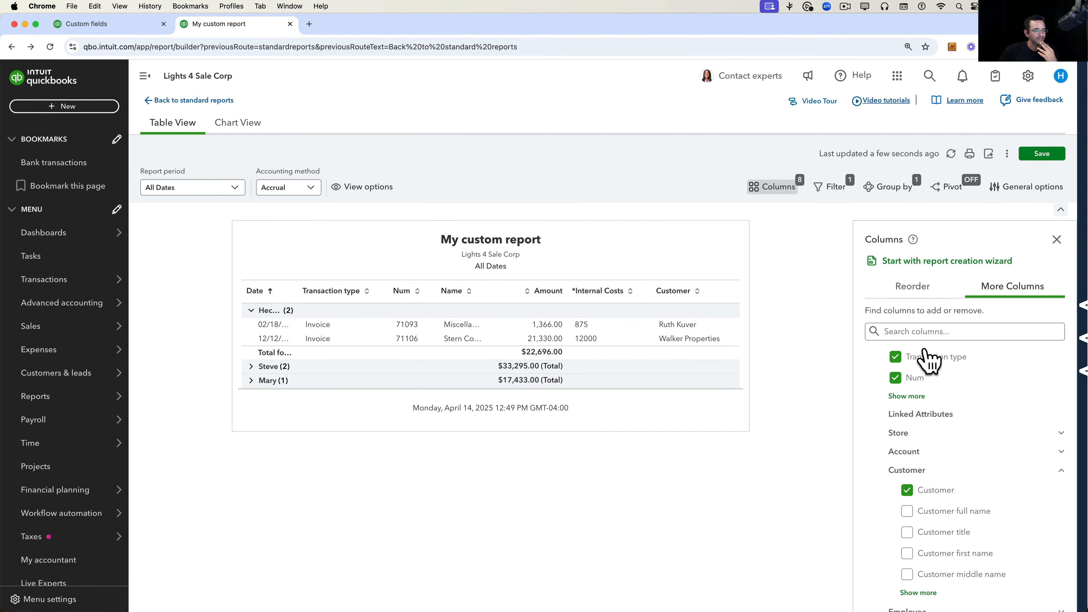
Pivot the report with Customer as the rows.
click(955, 198)
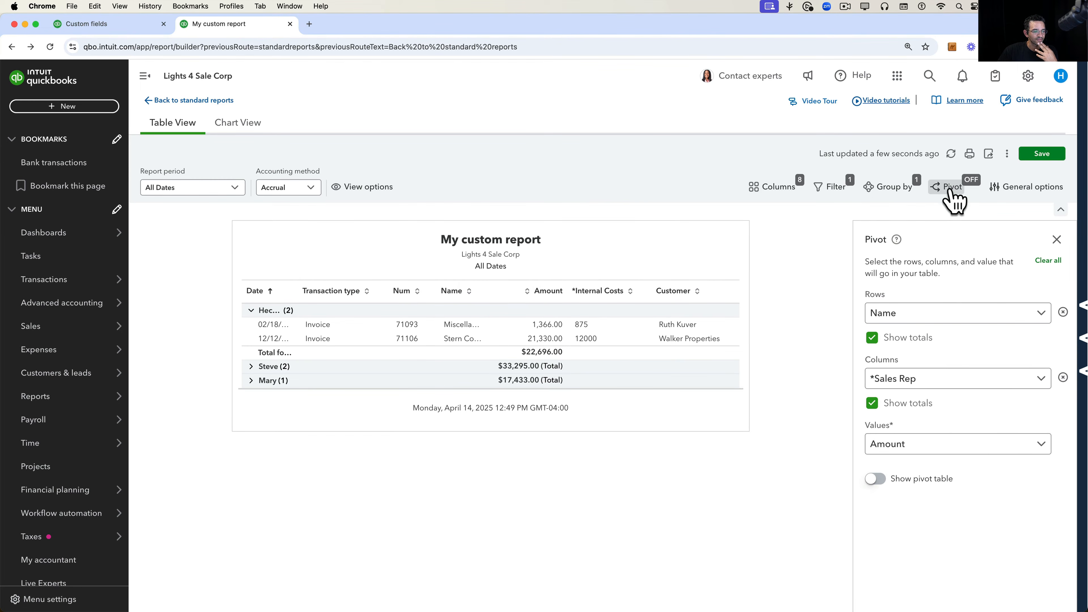
click(911, 317)
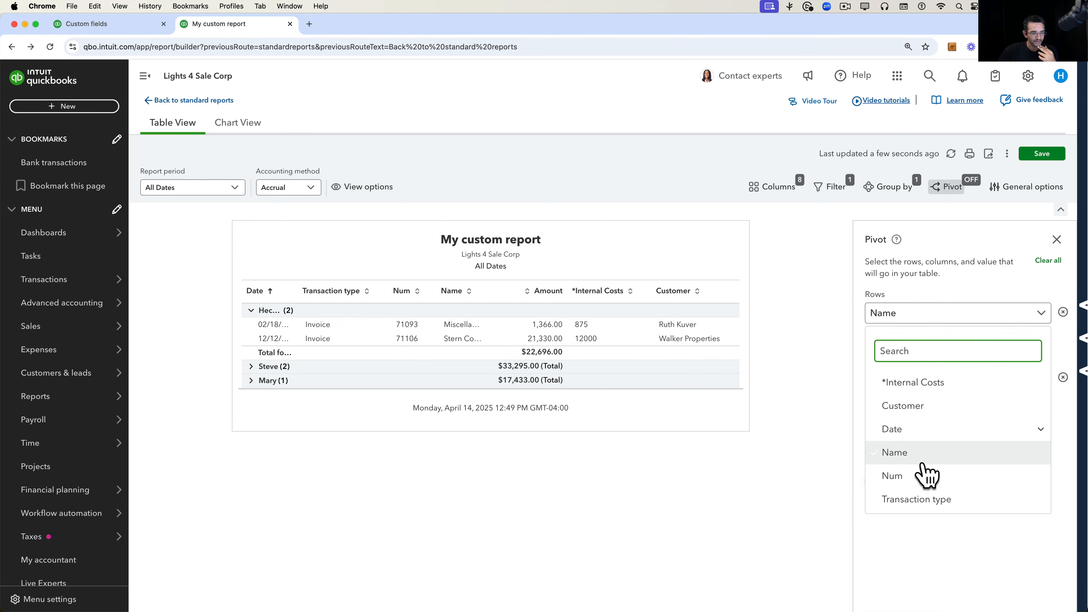
click(916, 407)
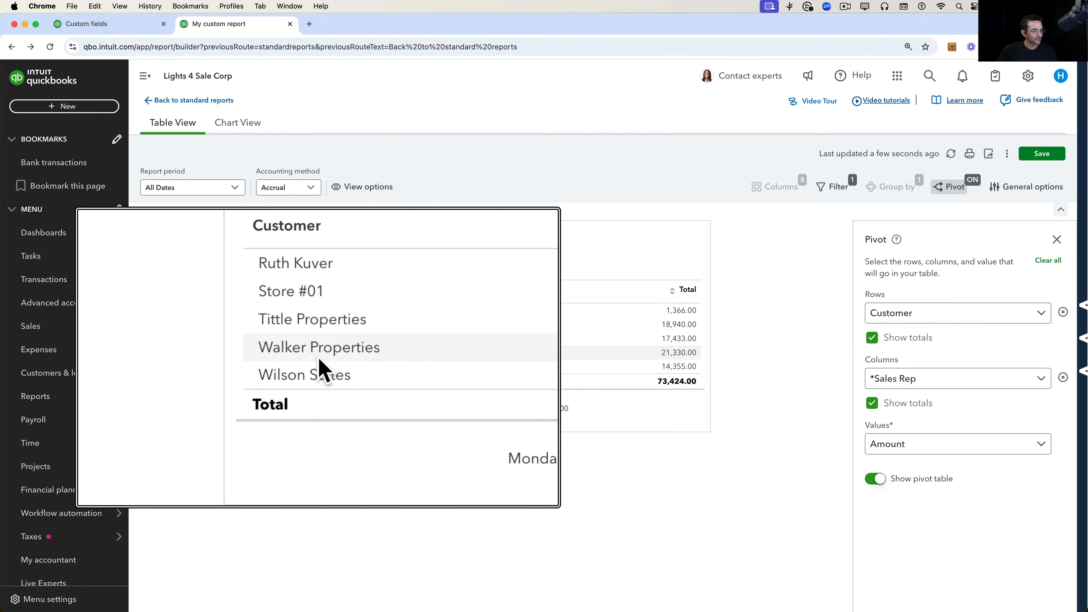
Change the pivot columns to Date by month.
click(904, 380)
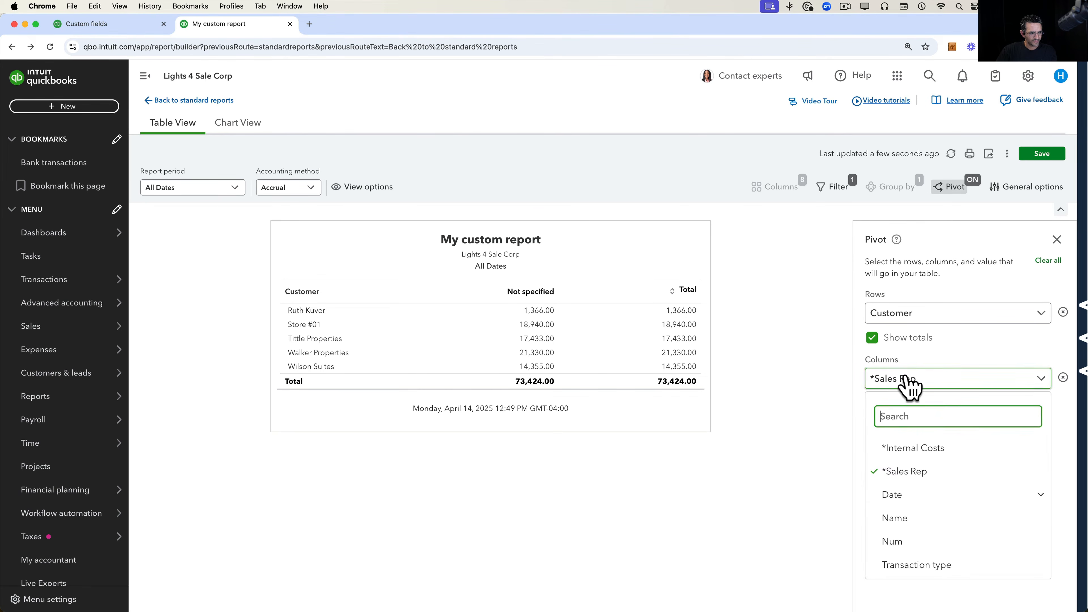
click(909, 496)
click(910, 518)
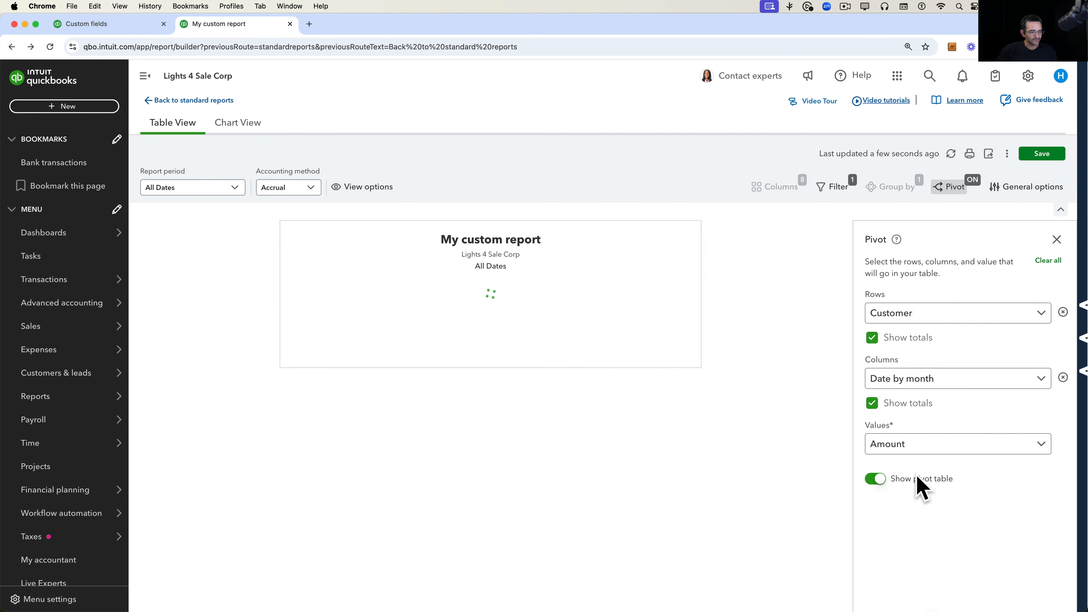
Set the pivot columns back to *Sales Rep.
click(915, 379)
scroll(916, 424, up, 3)
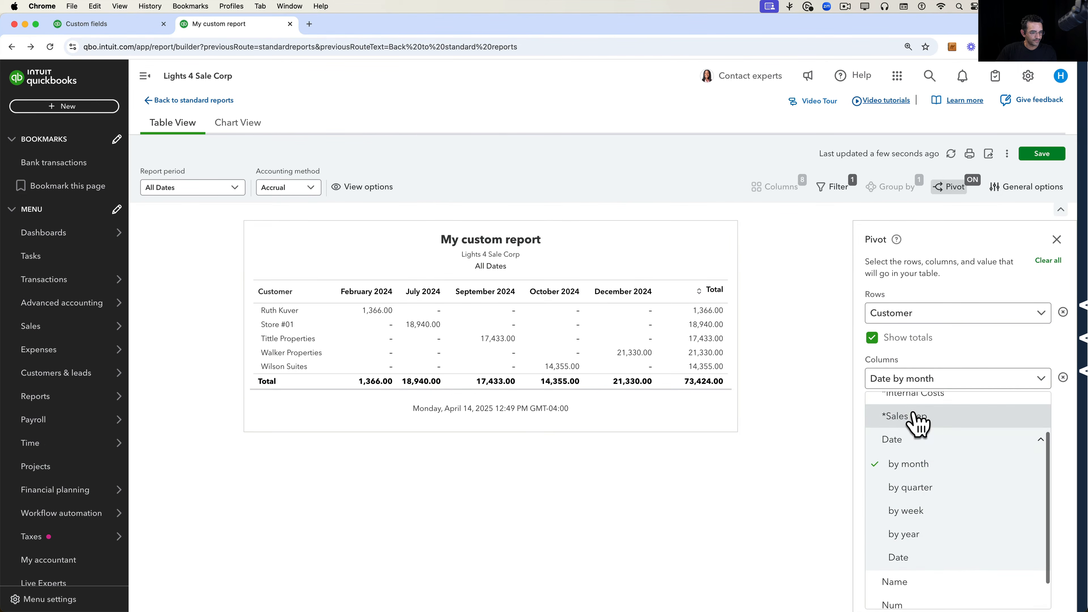
click(918, 419)
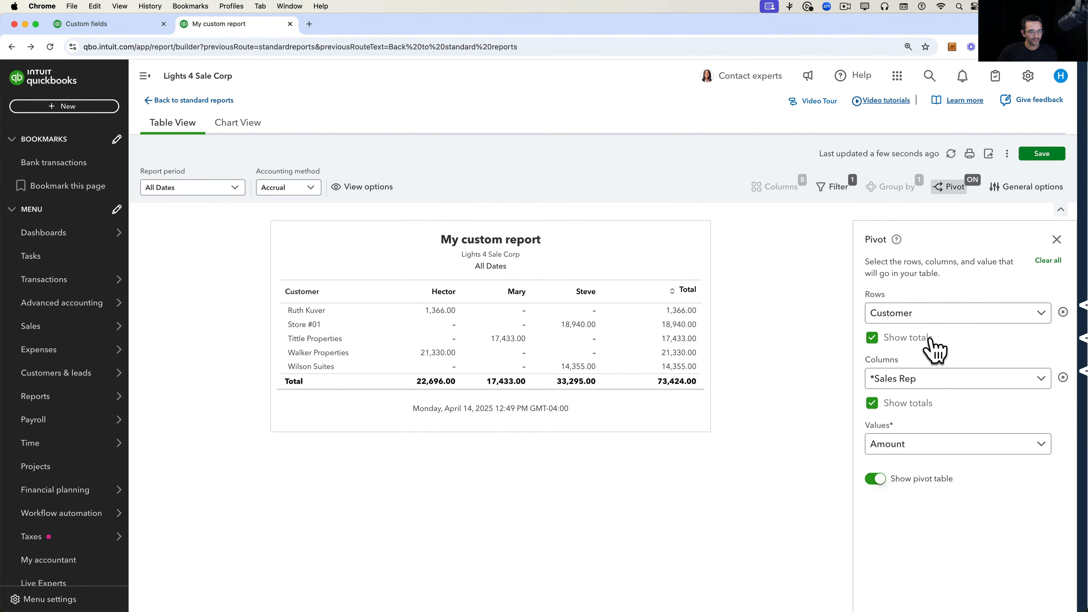
Switch the pivot rows from Customer back to Name and widen the Name column to fit the full names.
click(934, 317)
click(929, 457)
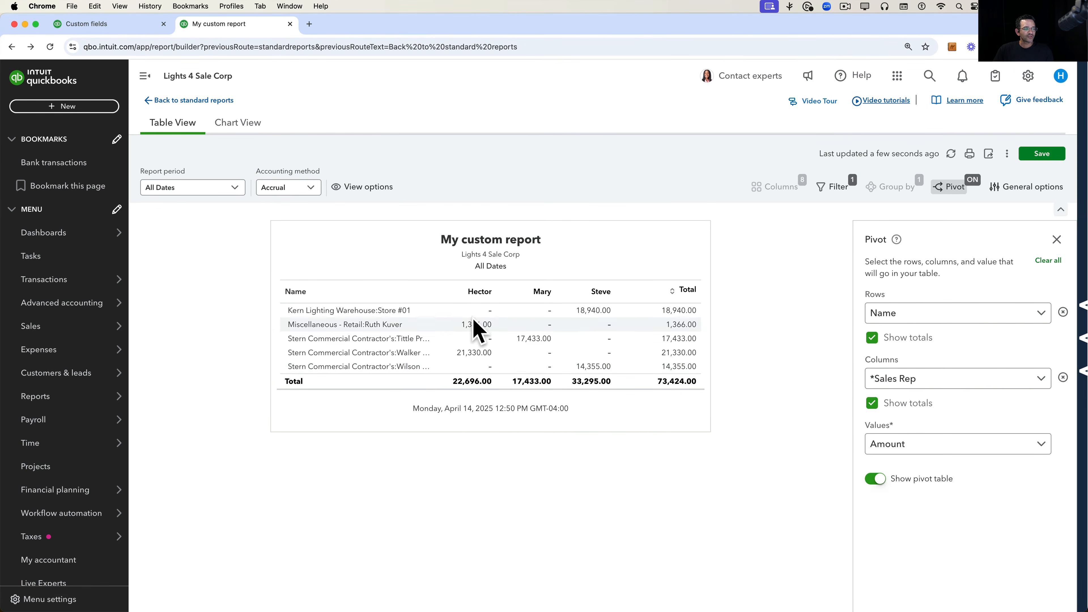
drag(436, 285, 492, 285)
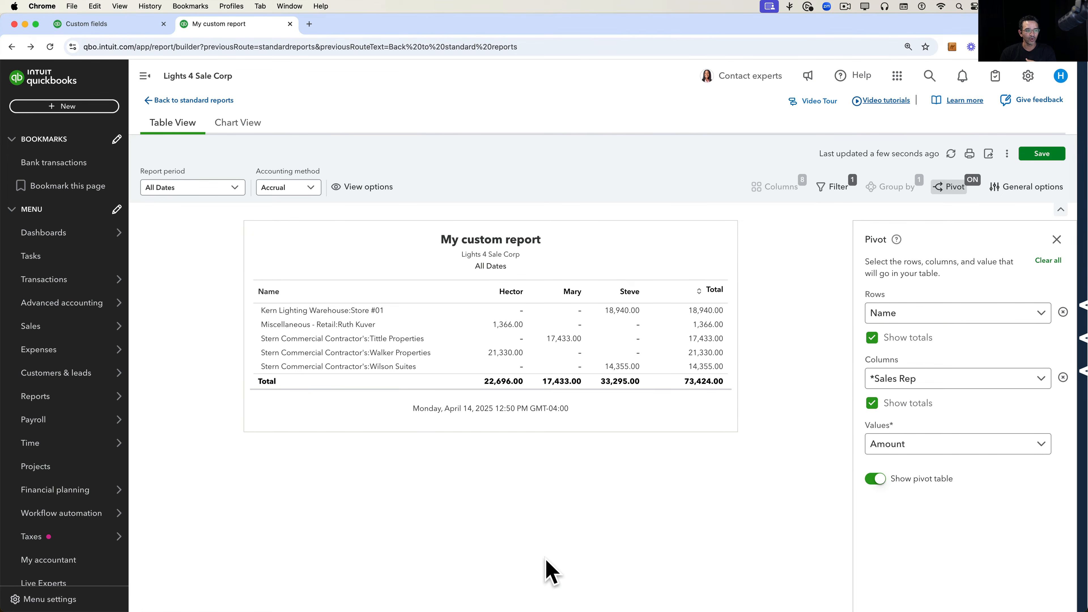
Check the custom fields list and leave the custom report for the standard reports page.
click(98, 24)
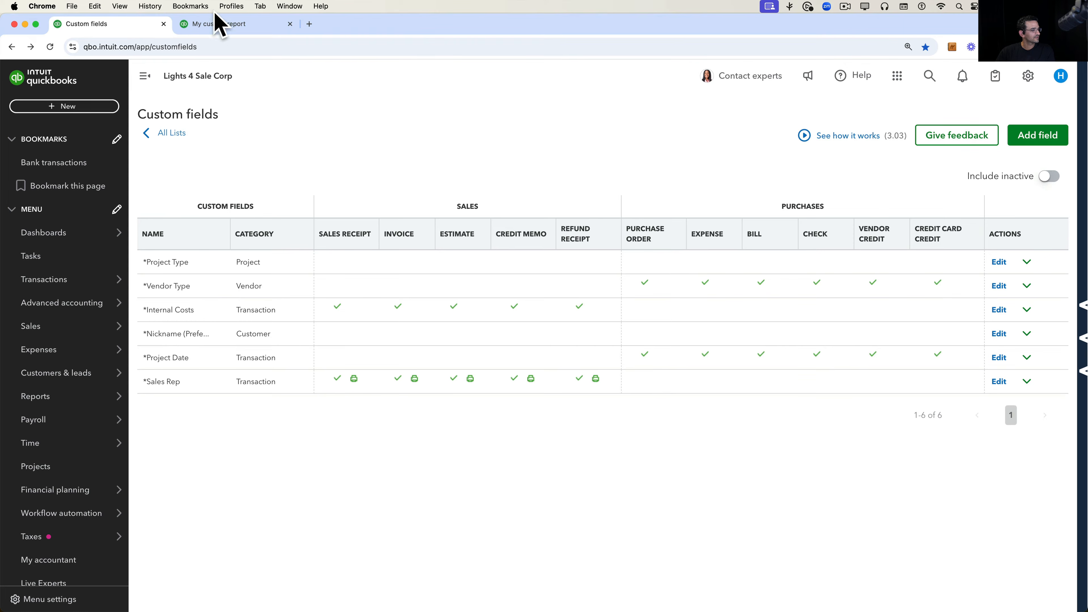
click(219, 25)
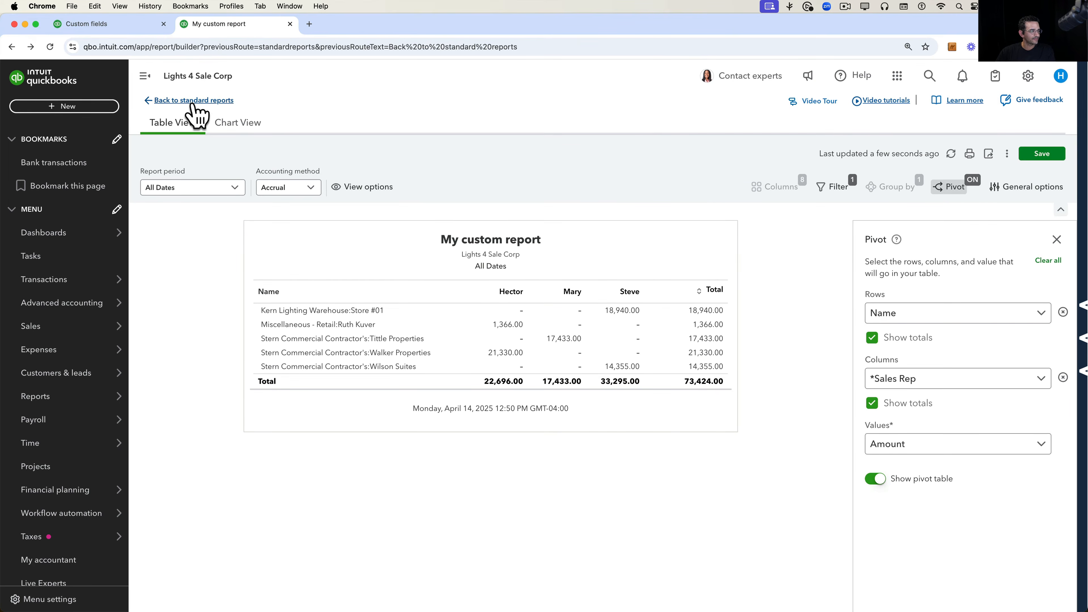
click(194, 101)
click(542, 458)
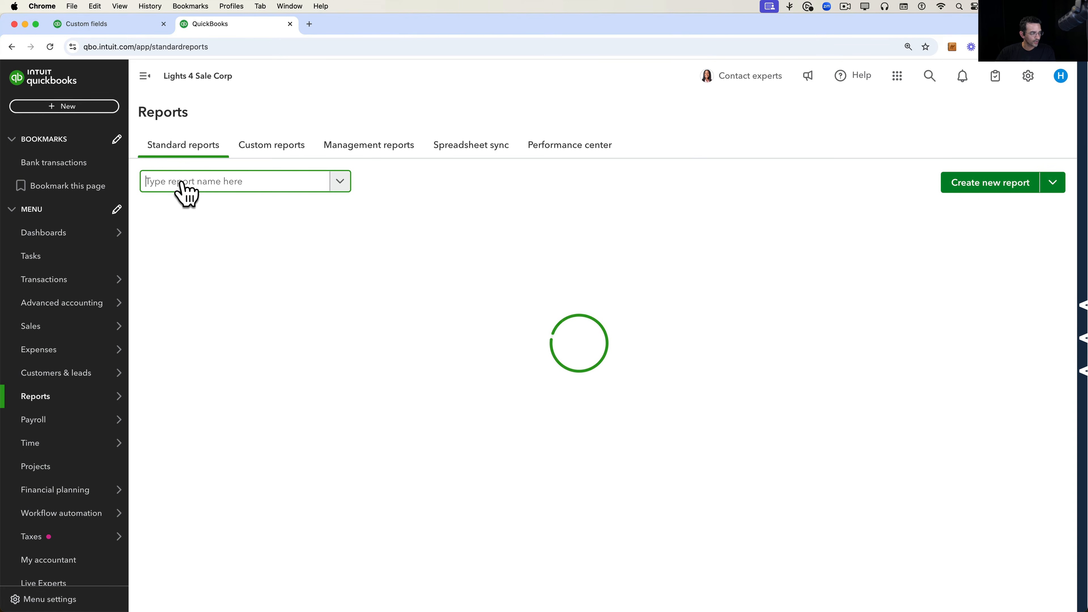
Search the standard reports for "customer" and open the Customer Contact List report.
text(custome)
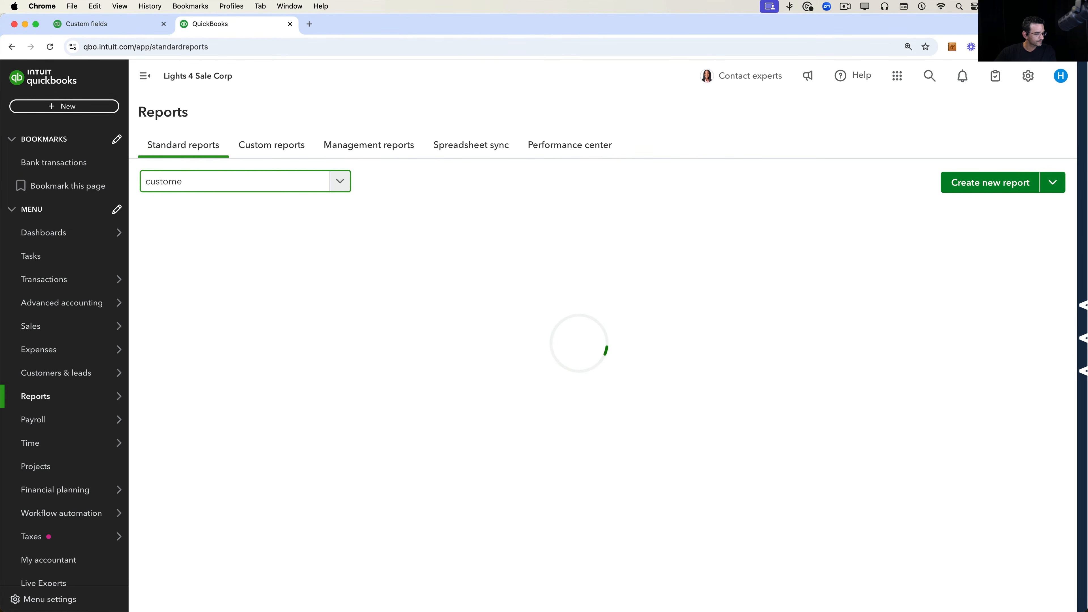
text(r)
scroll(239, 299, down, 2)
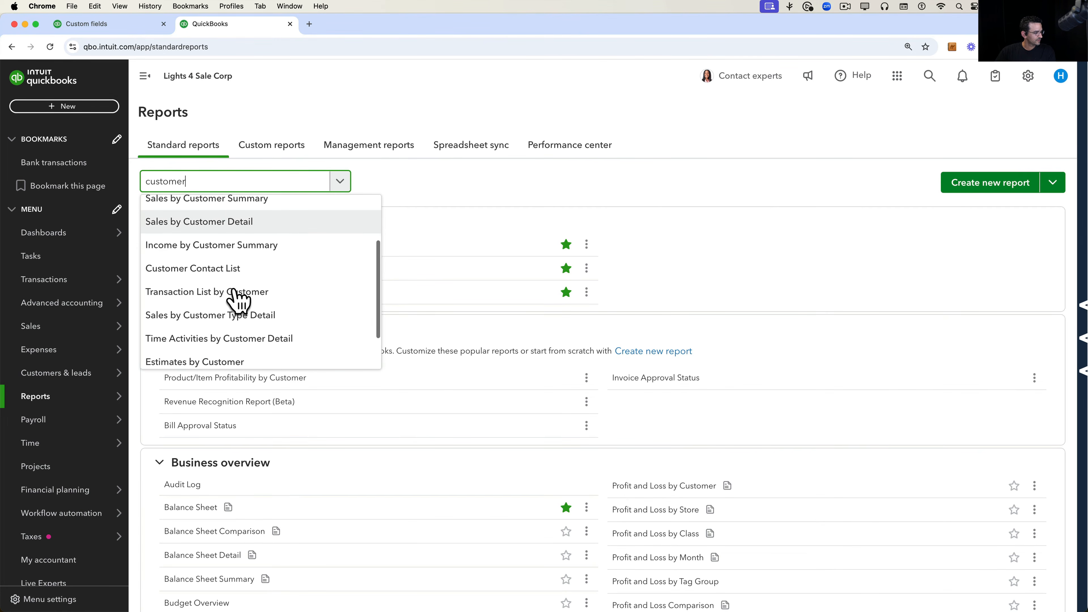
click(216, 269)
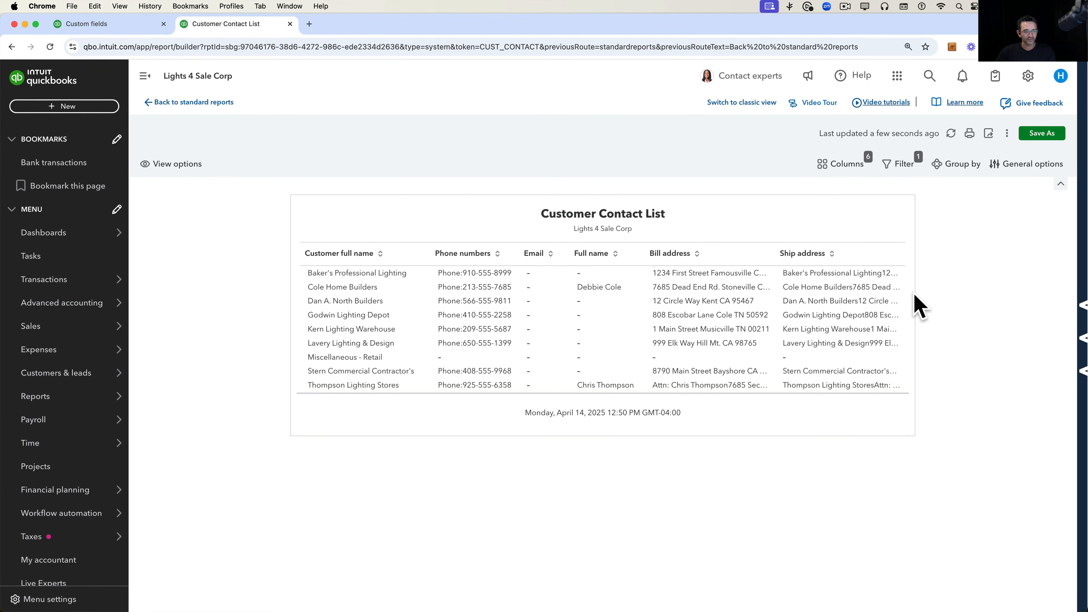
Add the *Nickname (Preferred Name) column to the contact list and remove Email, Full name, Bill address, and Ship address.
click(831, 166)
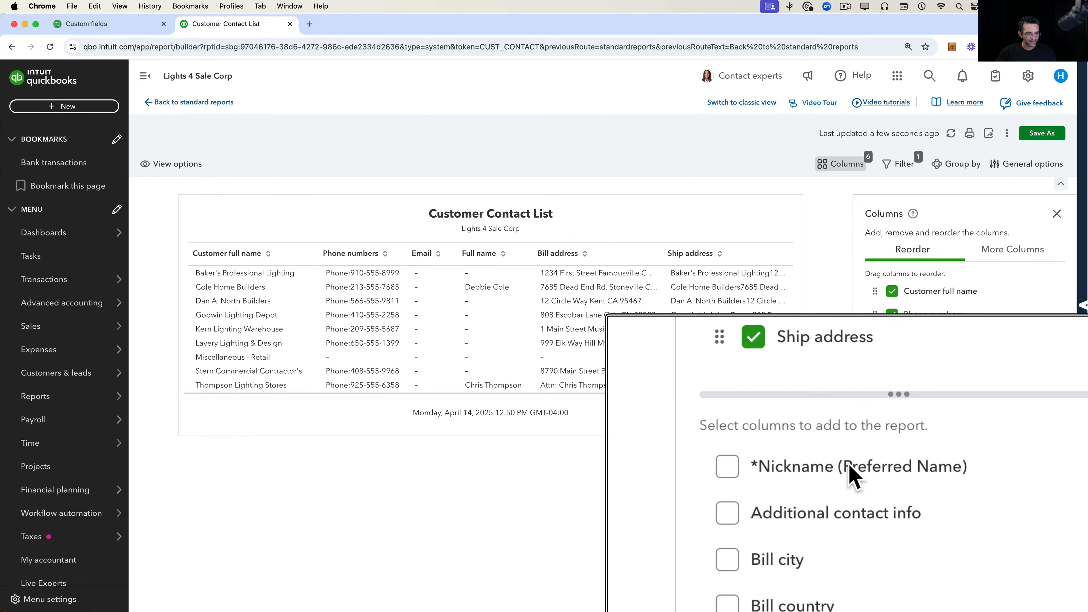
click(879, 473)
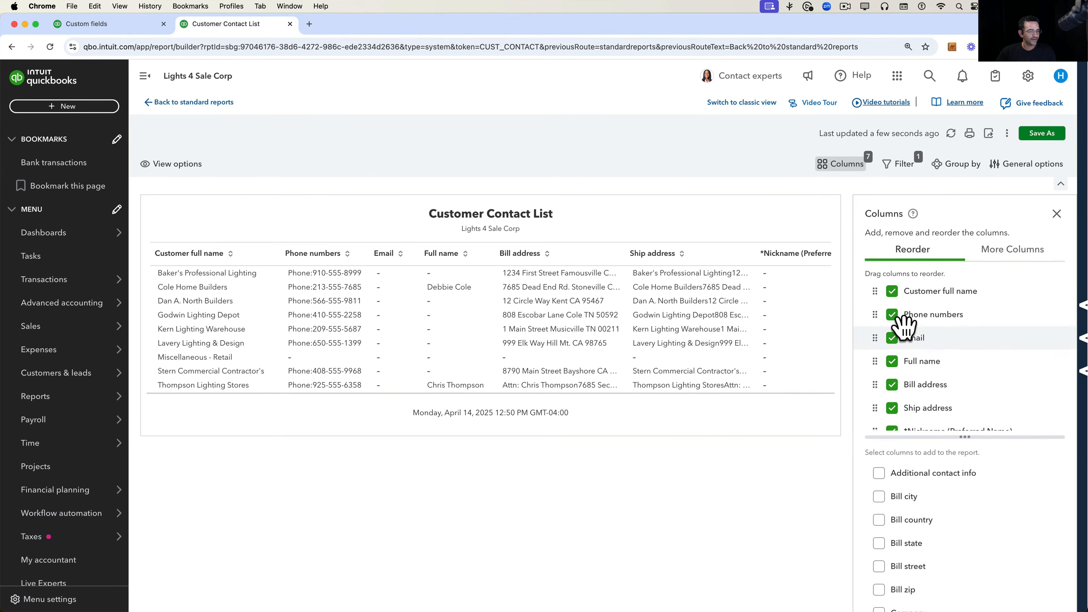
click(892, 338)
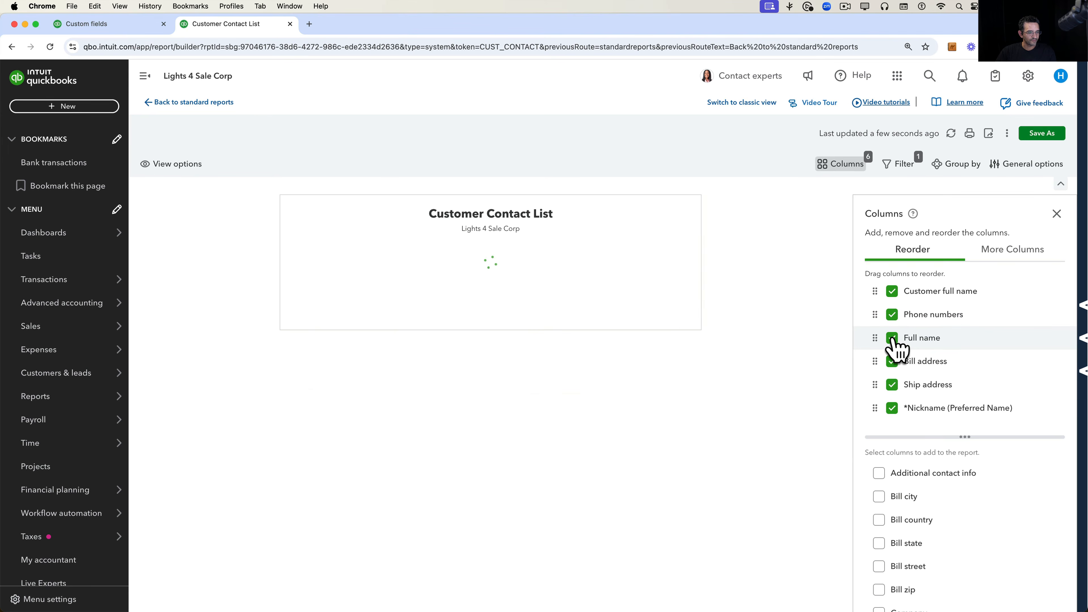
click(892, 338)
click(892, 337)
click(892, 338)
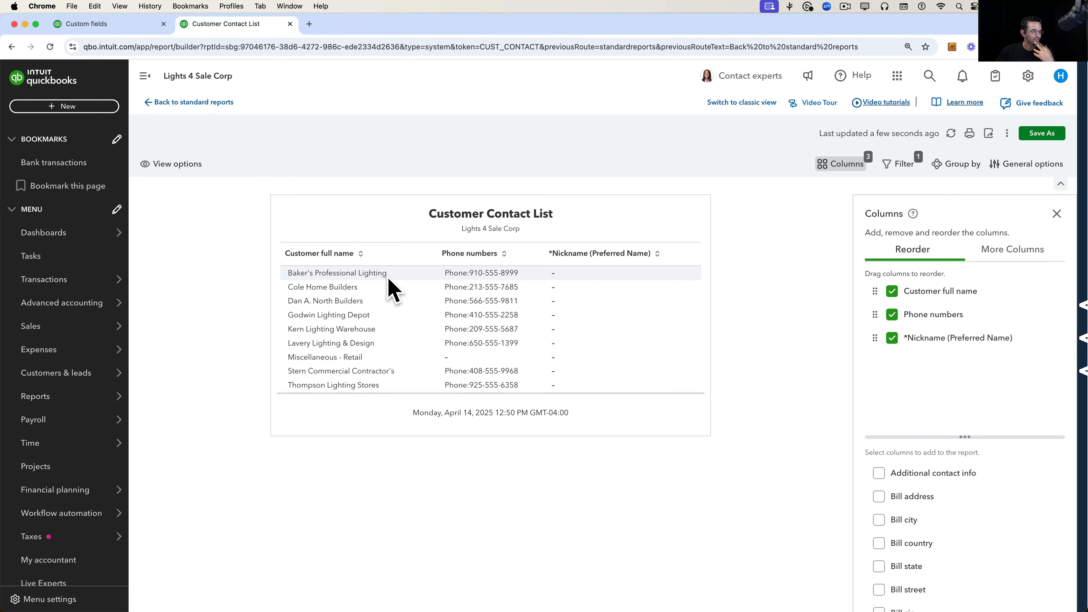
click(346, 314)
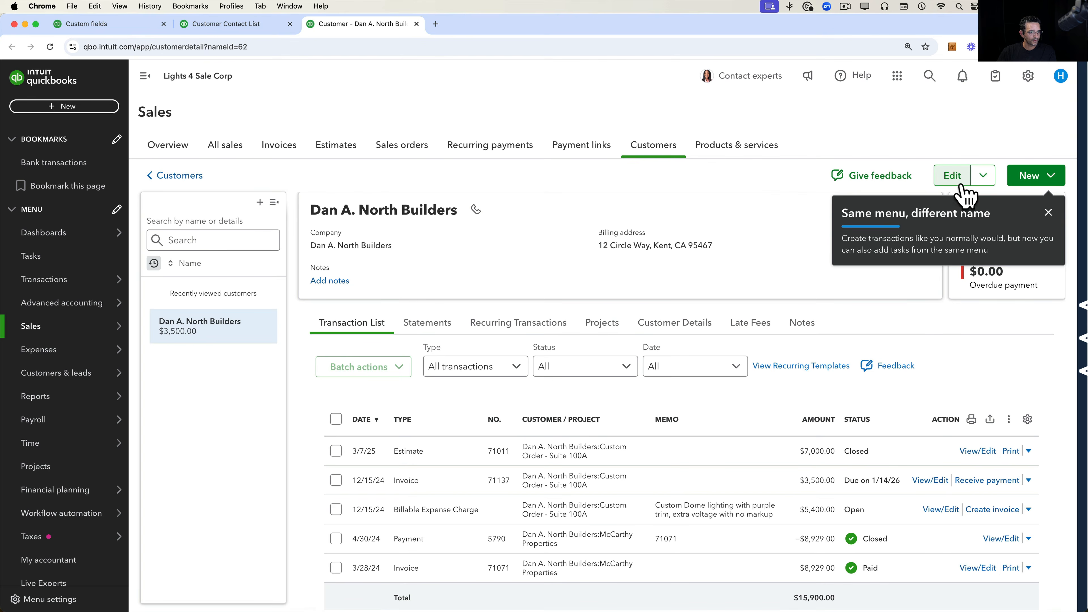
click(954, 178)
scroll(677, 426, down, 10)
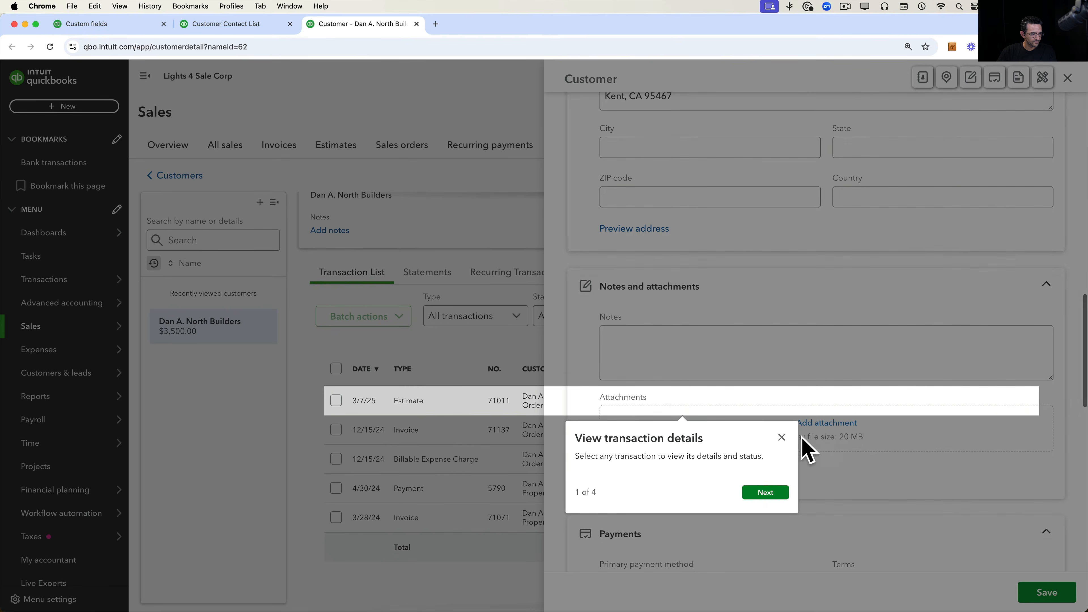
click(782, 437)
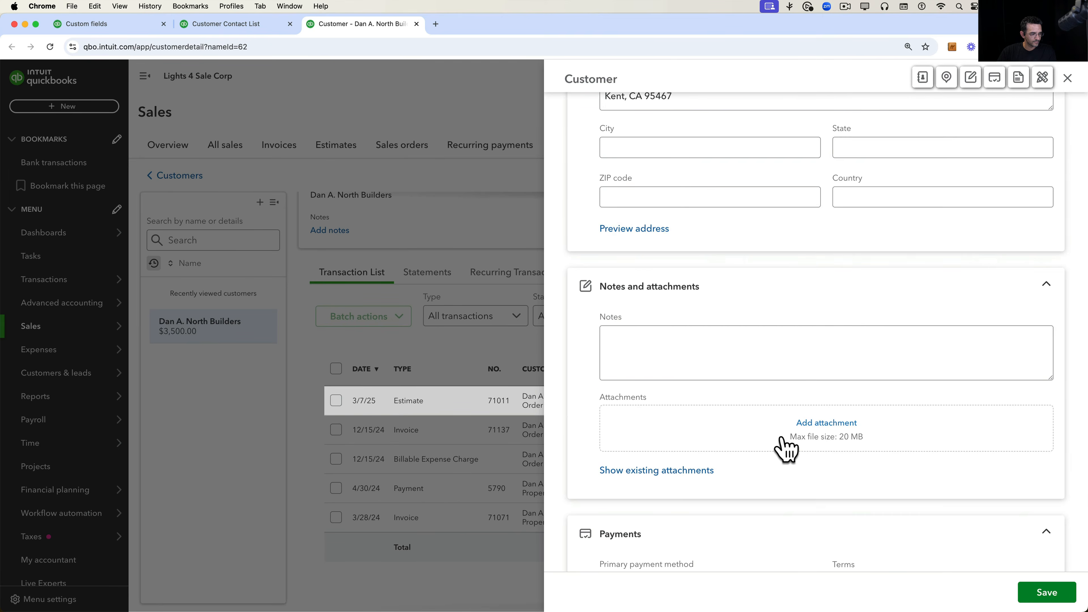
scroll(780, 448, down, 10)
scroll(766, 455, down, 5)
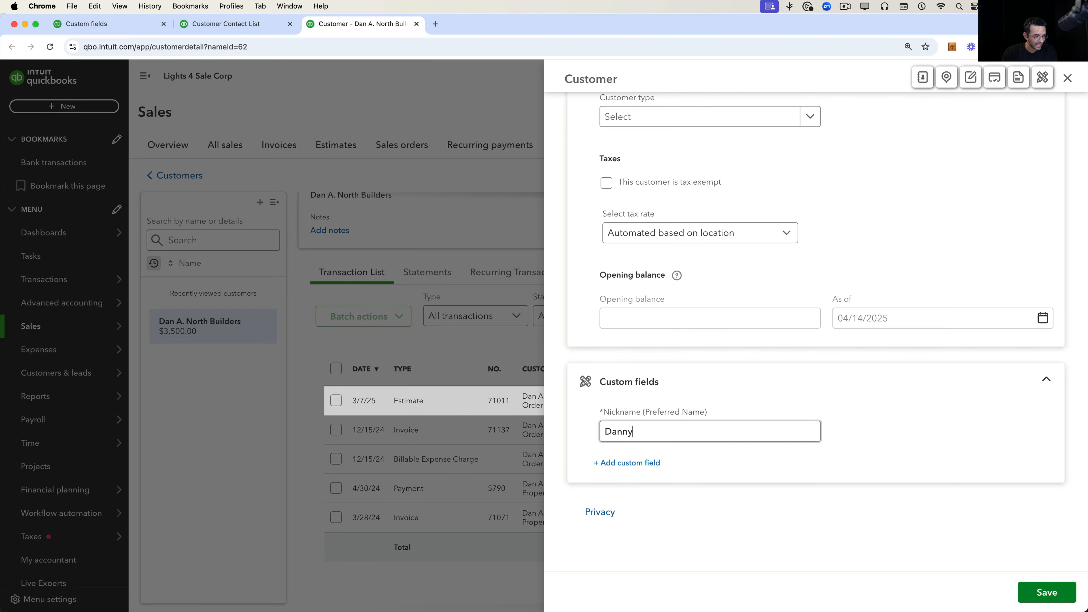
click(1031, 593)
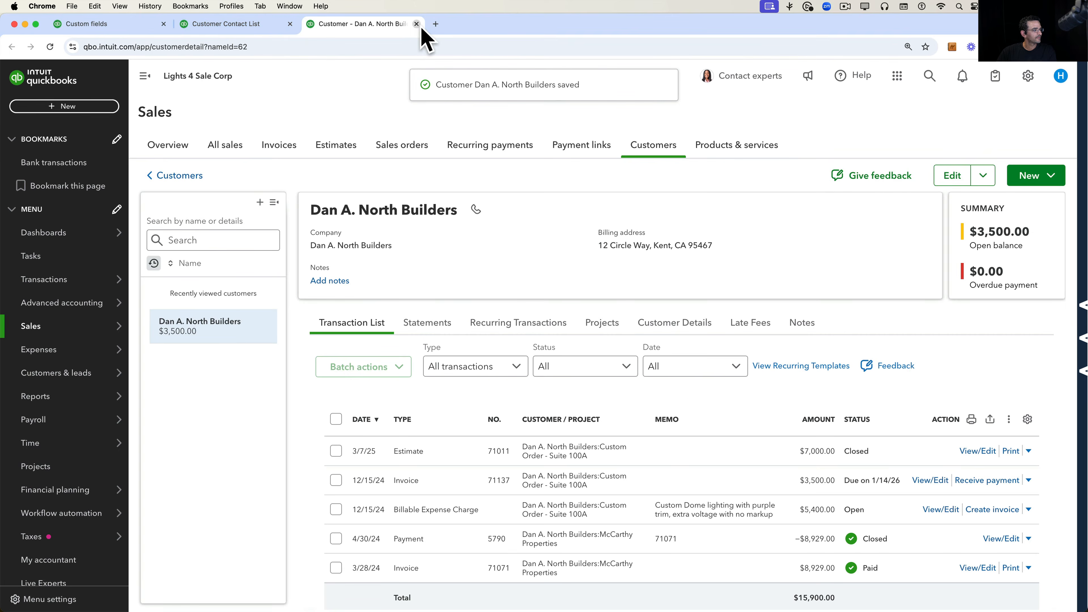
click(416, 24)
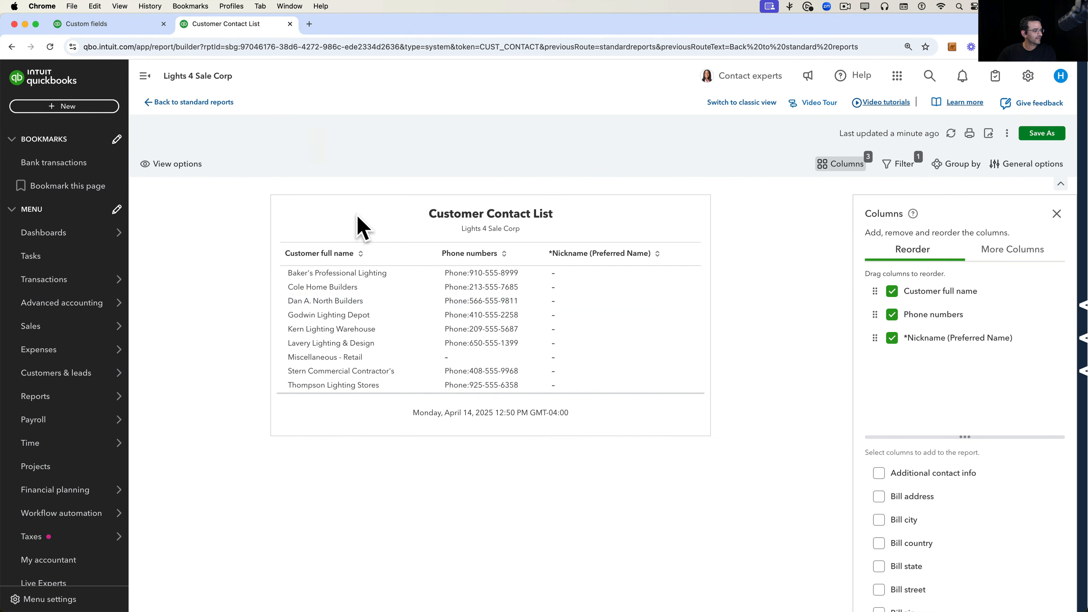
Fill in the *Nickname (Preferred Name) custom field for Kern Lighting Warehouse, save the customer, and return to the Customer Contact List report.
click(333, 329)
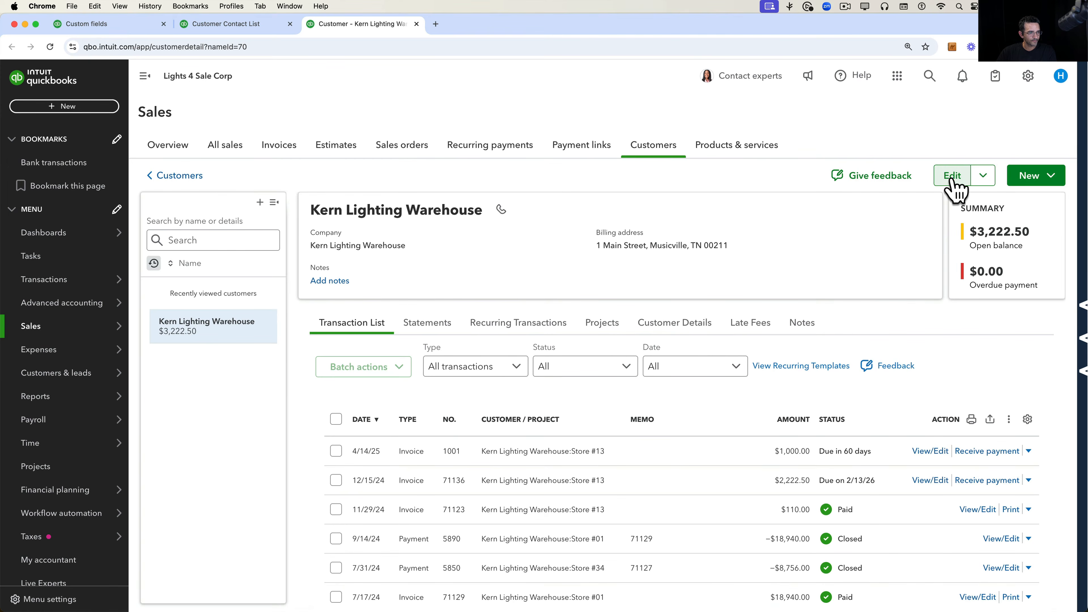
click(952, 181)
scroll(721, 468, down, 10)
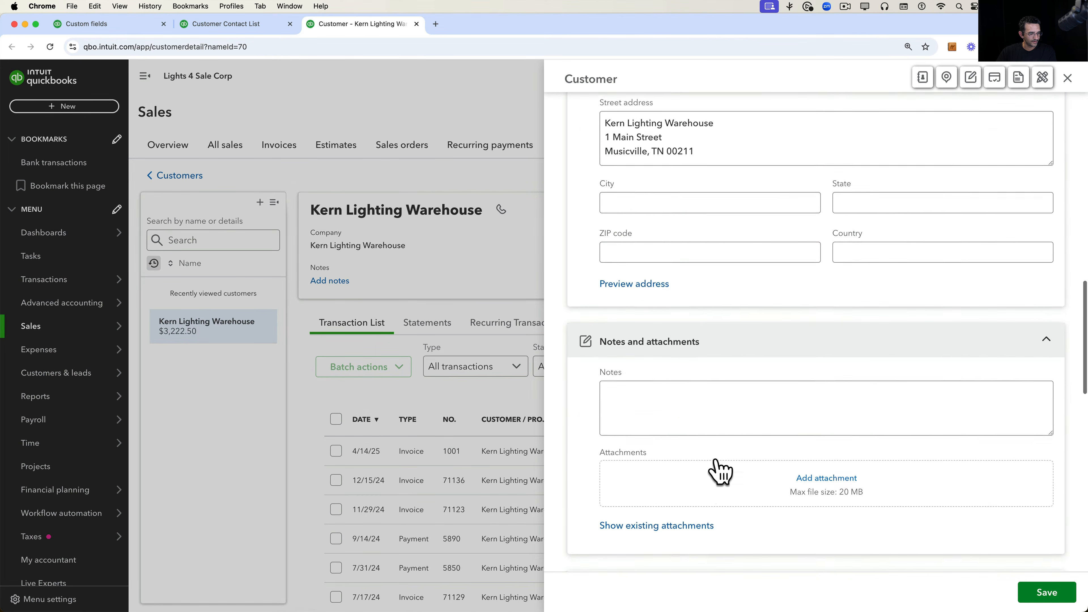
scroll(719, 467, down, 15)
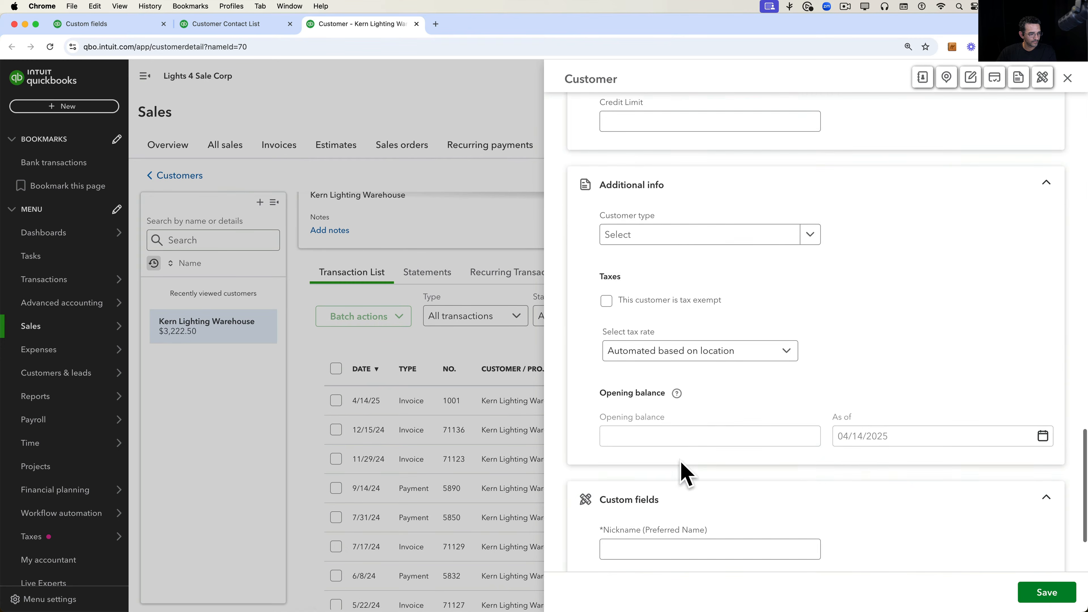
scroll(685, 472, down, 3)
click(646, 429)
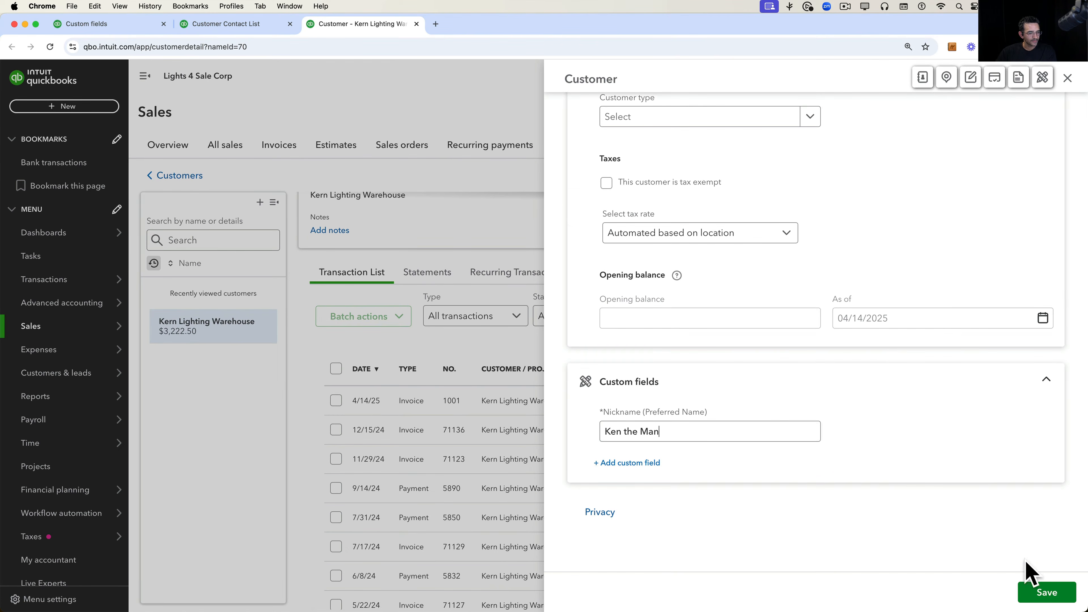
click(1040, 596)
click(251, 24)
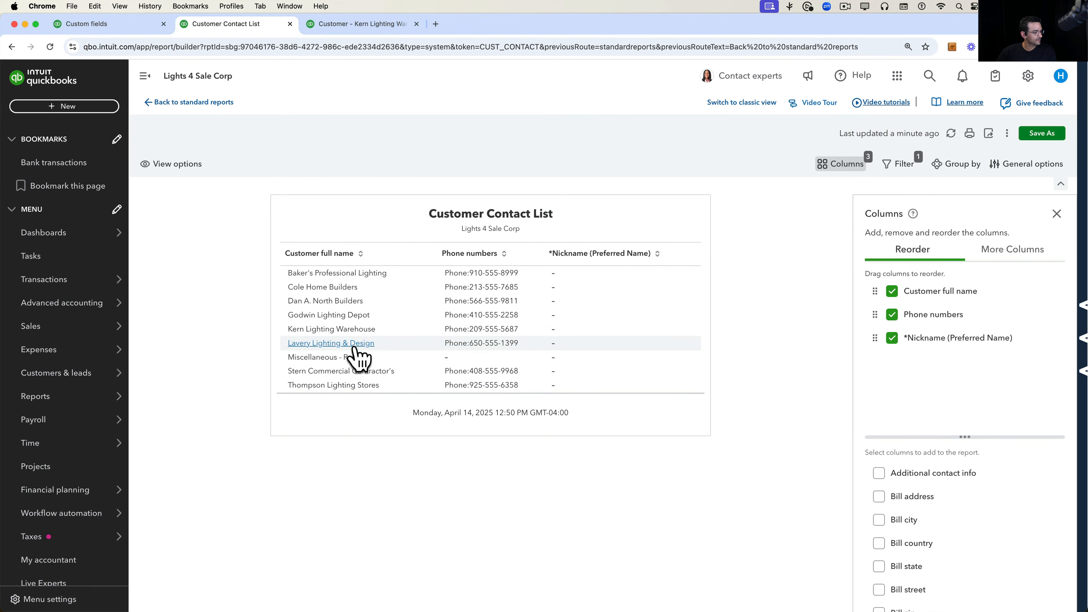
Fill in and save the *Nickname (Preferred Name) custom field for Lavery Lighting & Design, and refresh the Customer Contact List report.
click(357, 357)
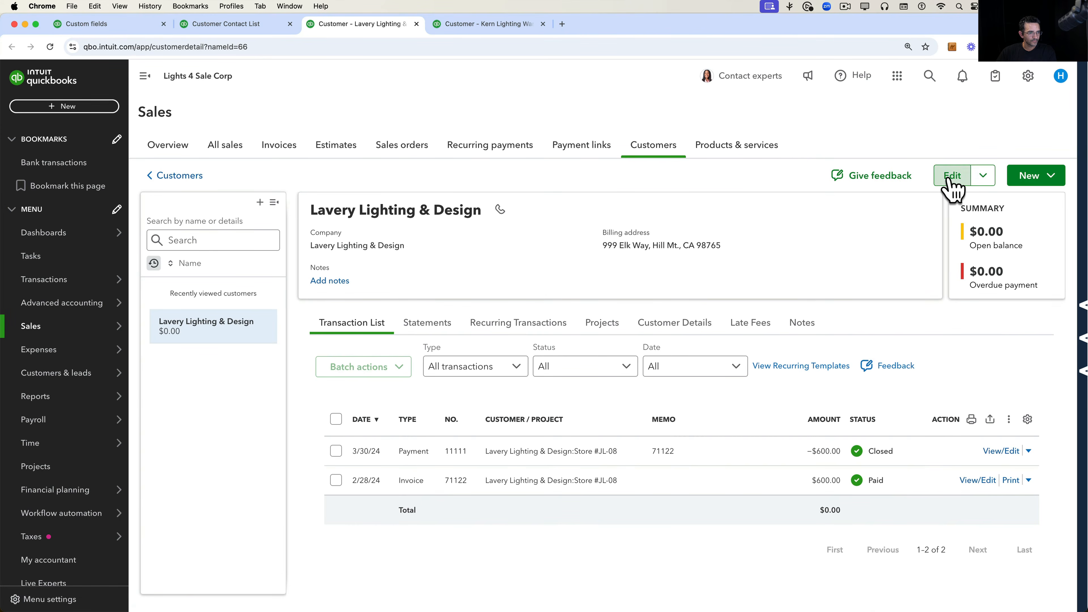
click(952, 177)
scroll(715, 400, down, 10)
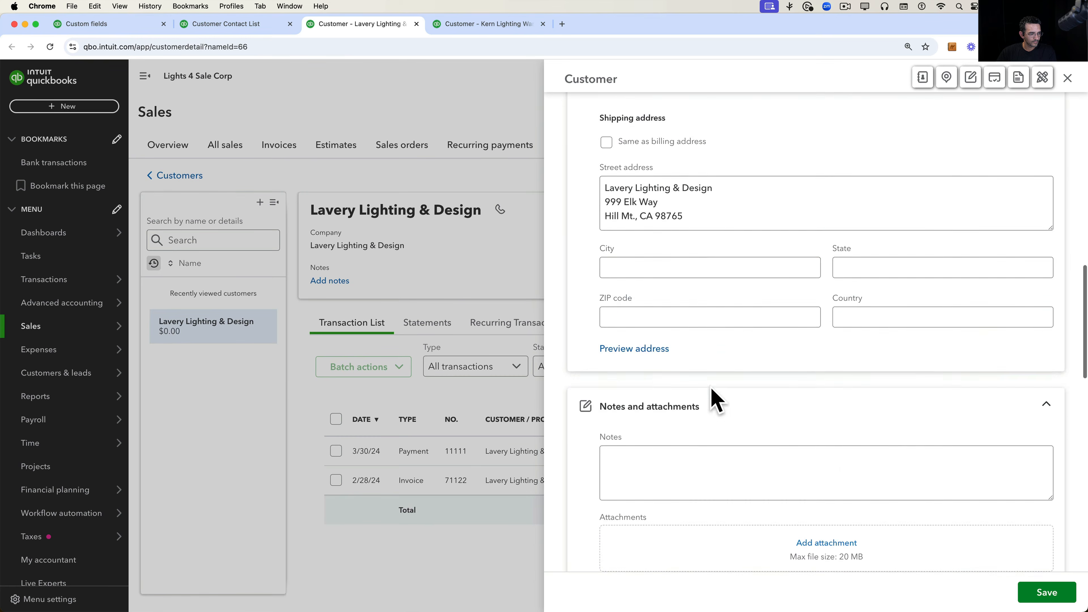
scroll(713, 400, down, 10)
scroll(711, 396, up, 4)
scroll(711, 389, down, 4)
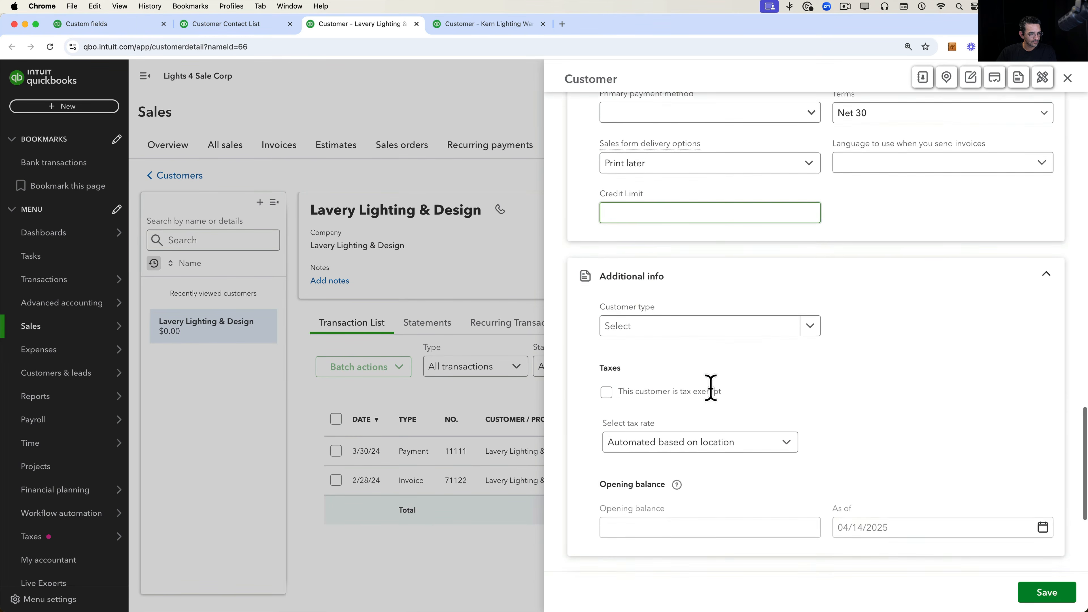
scroll(711, 397, down, 5)
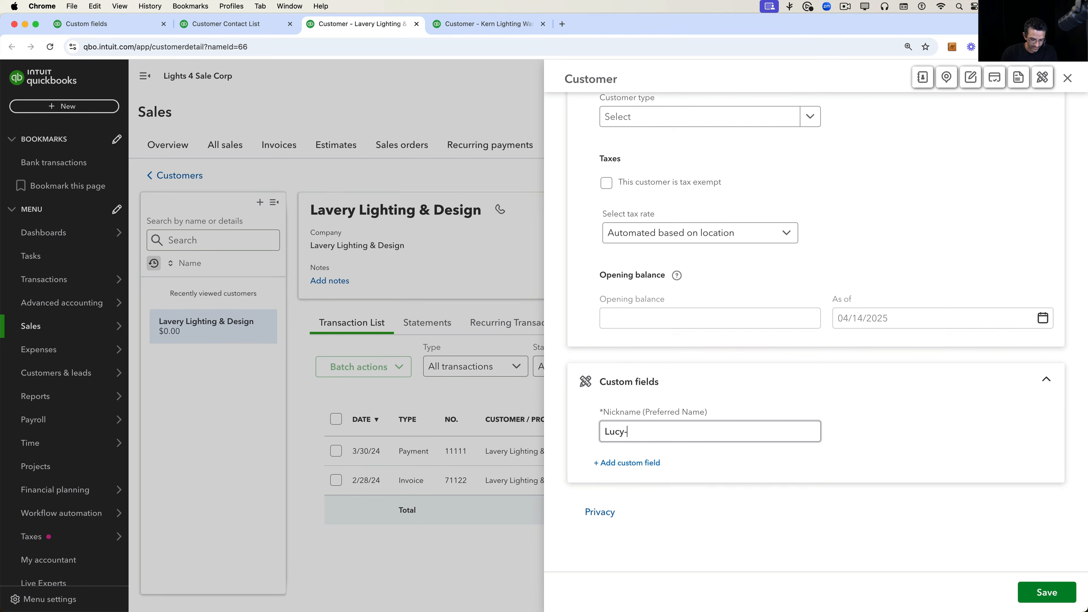
click(1045, 593)
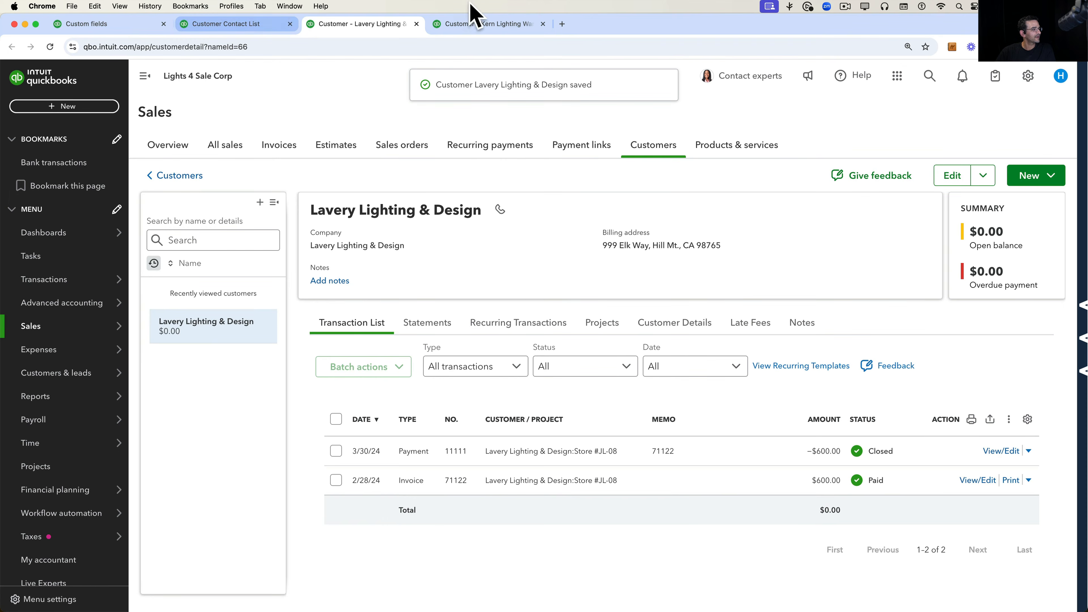
click(238, 26)
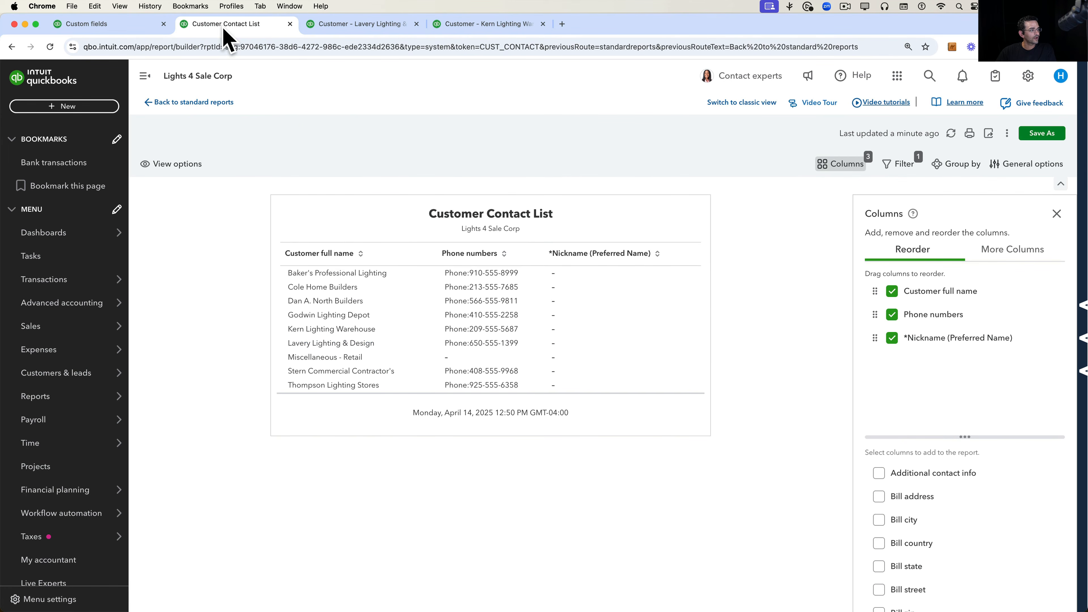
click(951, 134)
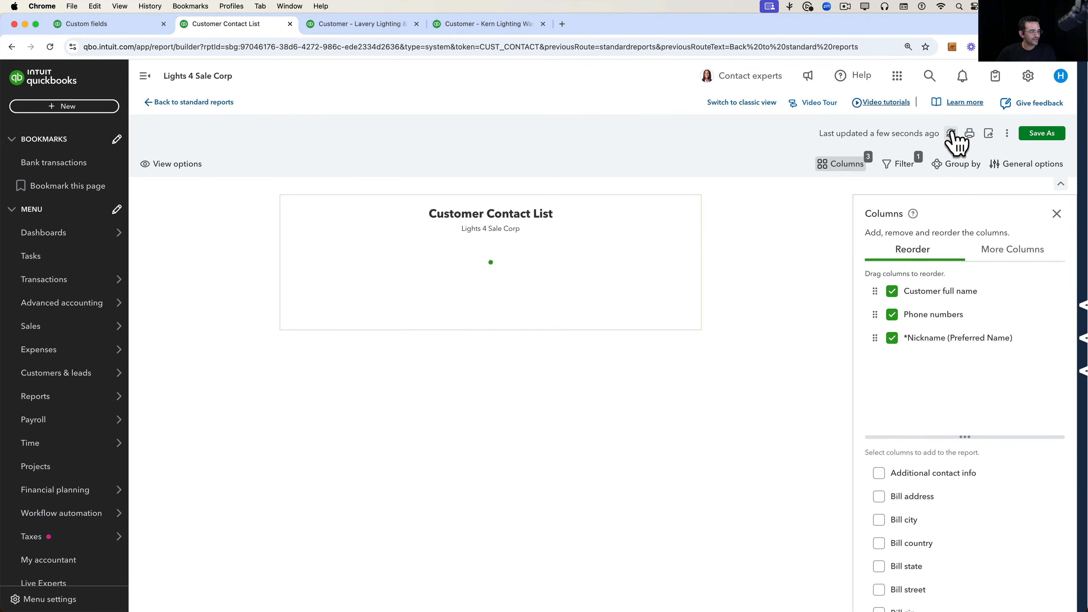
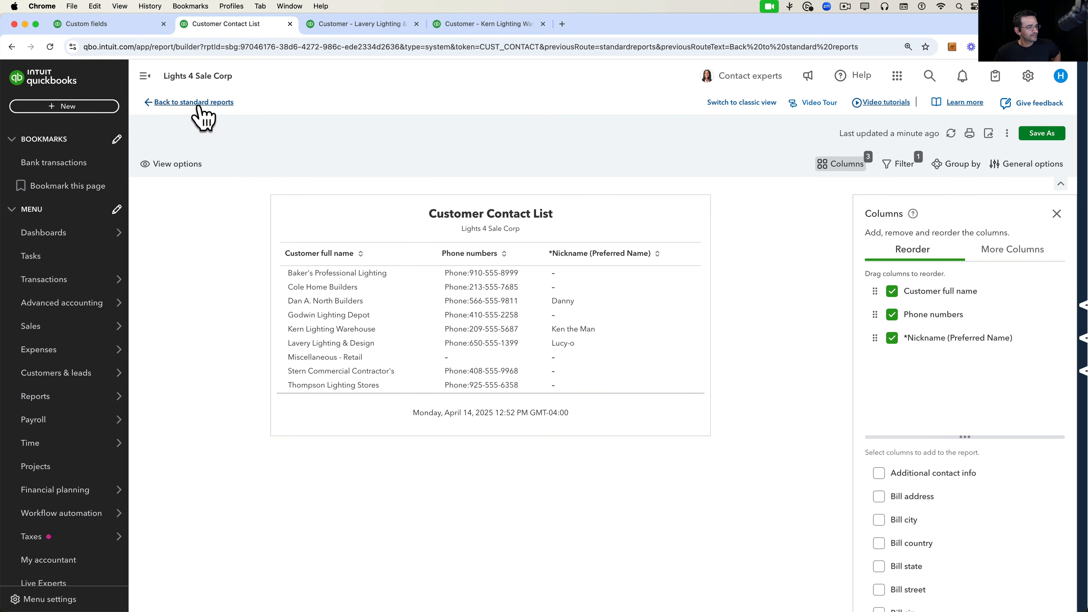
Leave the contact list and create a blank custom report, choosing to start by adding data columns.
click(199, 107)
click(556, 457)
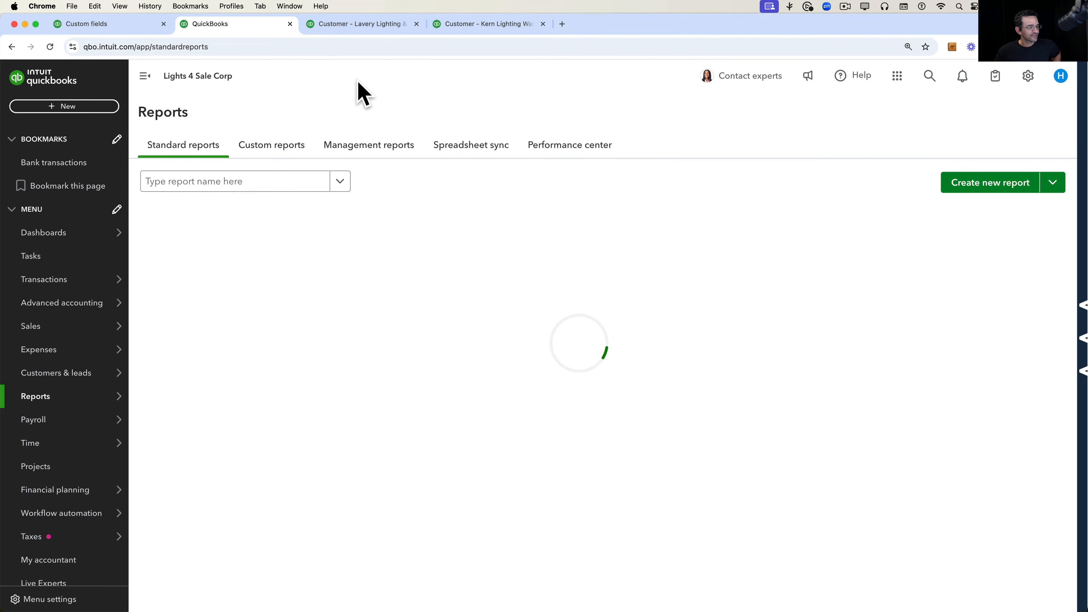
click(676, 352)
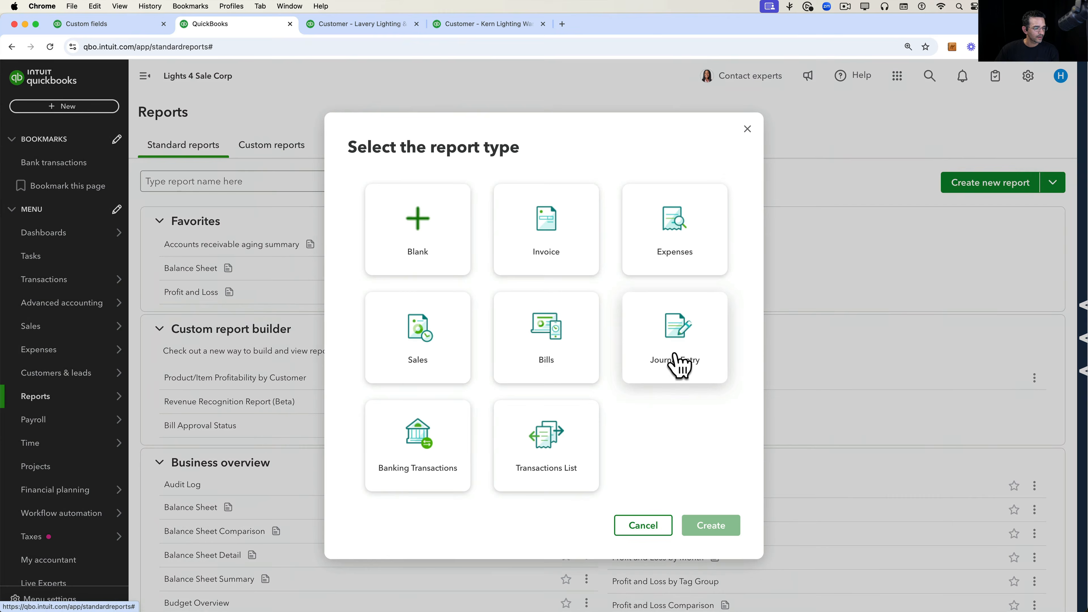
click(430, 259)
click(710, 531)
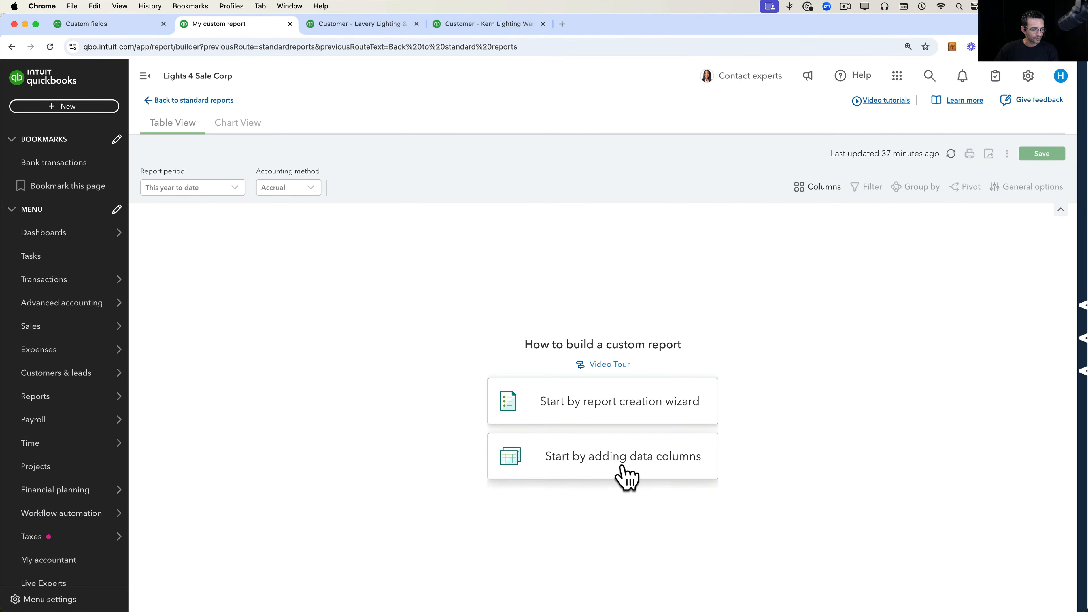
click(625, 471)
Search the available columns for "nick" and add the transaction customer's *Nickname (Preferred Name) column to the report.
click(929, 329)
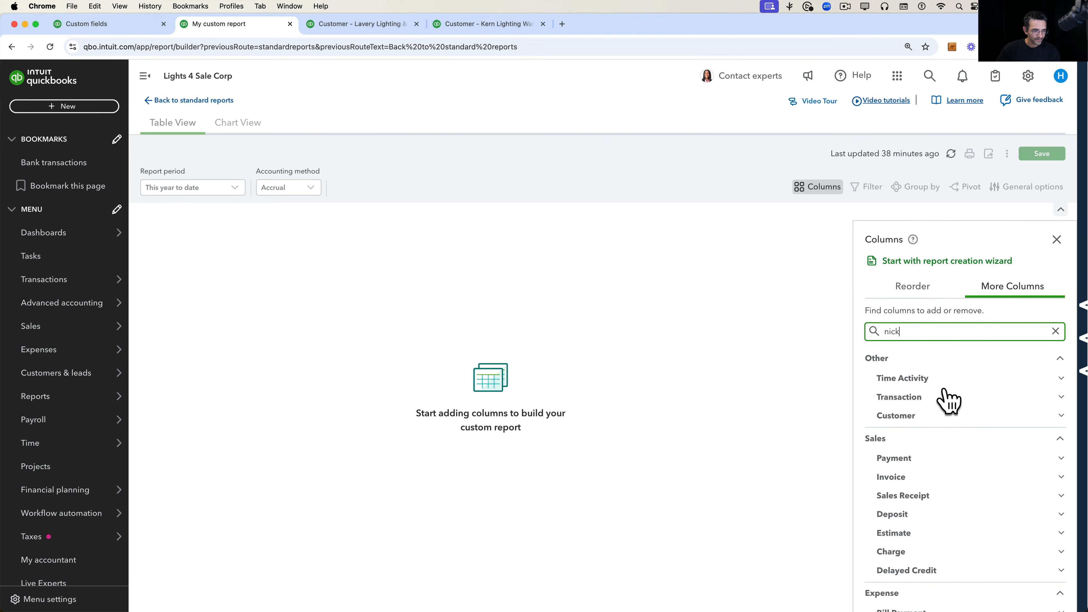
click(916, 399)
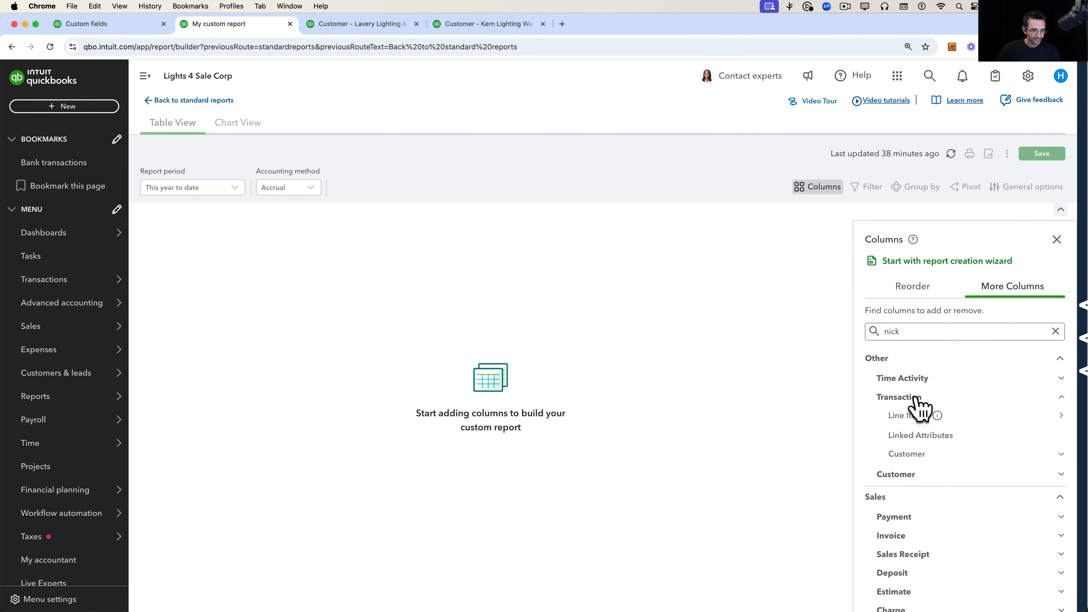
click(921, 455)
click(907, 473)
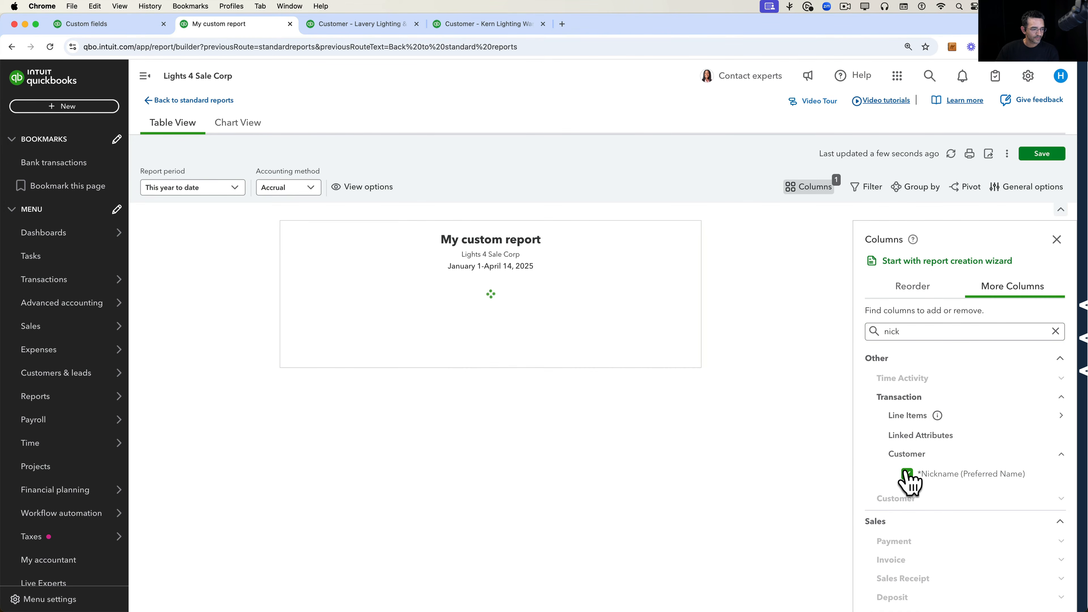
Filter the report to rows where *Nickname (Preferred Name) is not empty and set the report period to All Dates.
click(865, 188)
click(907, 295)
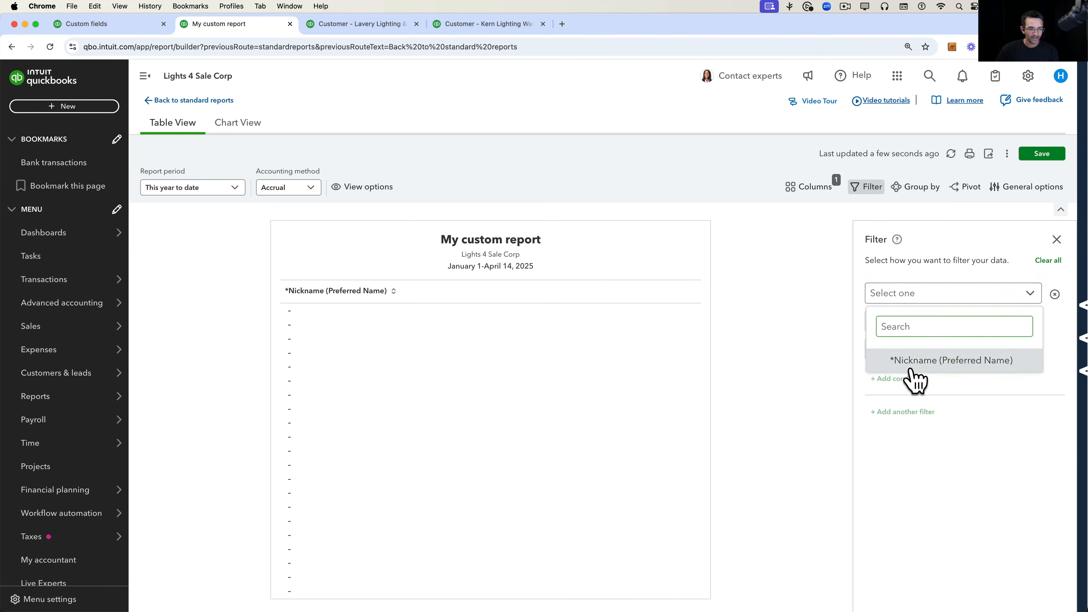
click(910, 369)
click(904, 322)
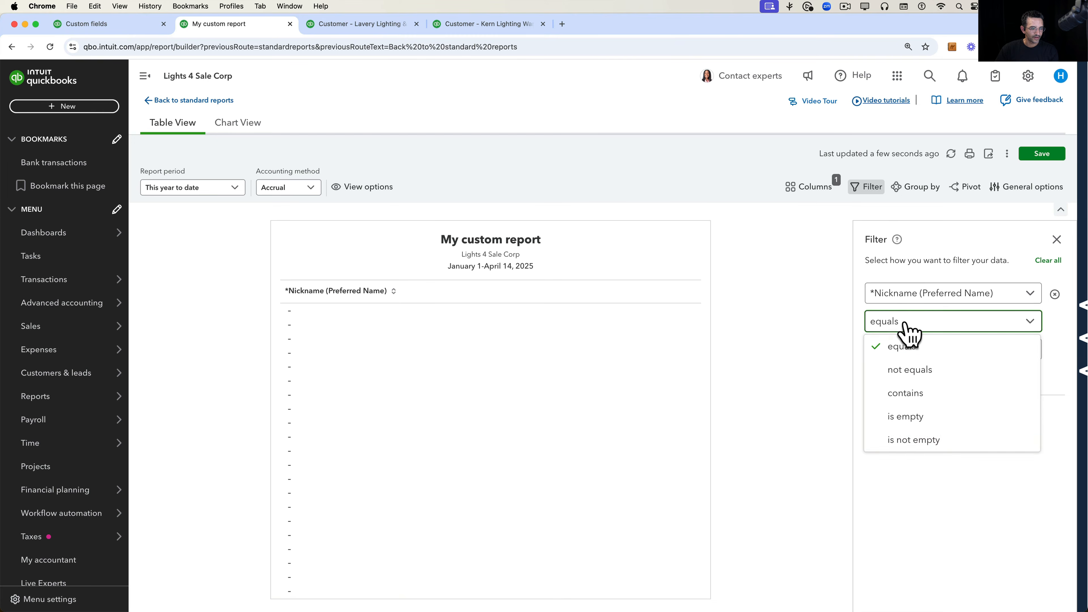
click(911, 440)
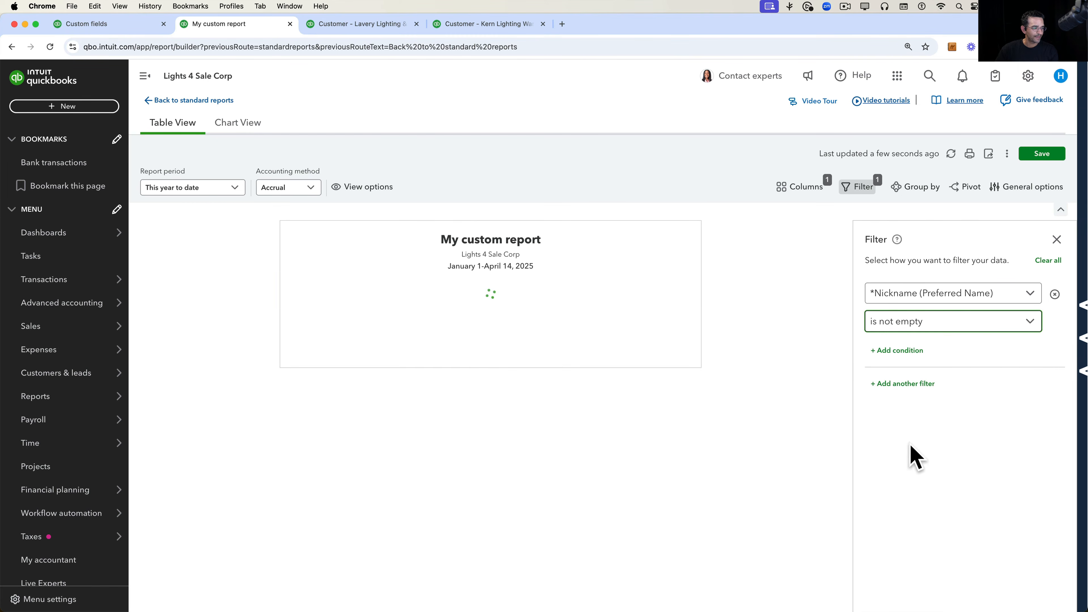
click(219, 190)
scroll(193, 223, up, 3)
click(184, 213)
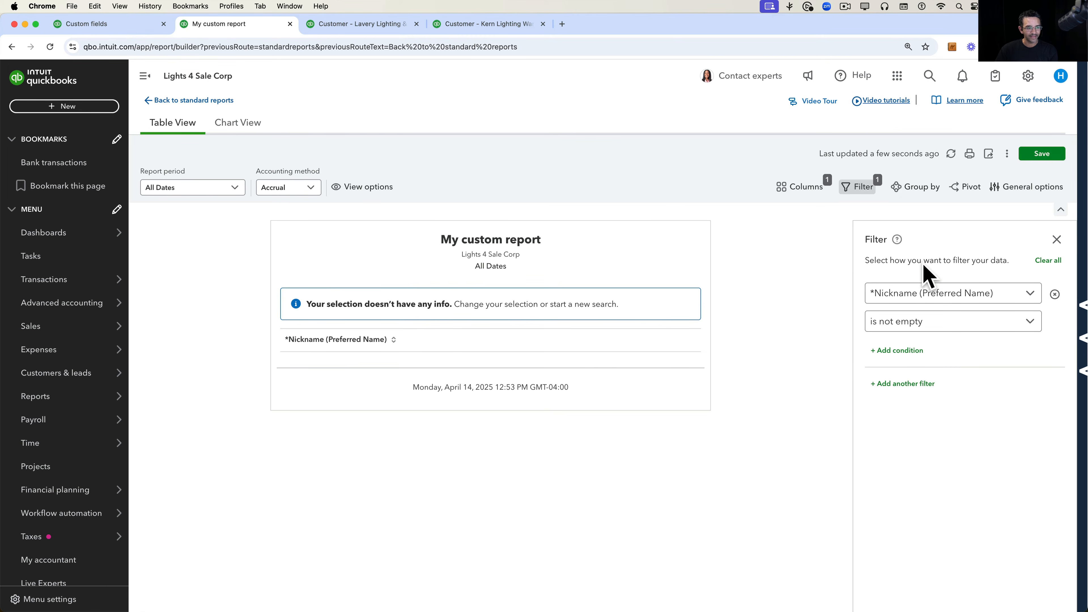
Add the transaction's Date, Transaction type, Num, and Amount columns to the custom report.
click(802, 186)
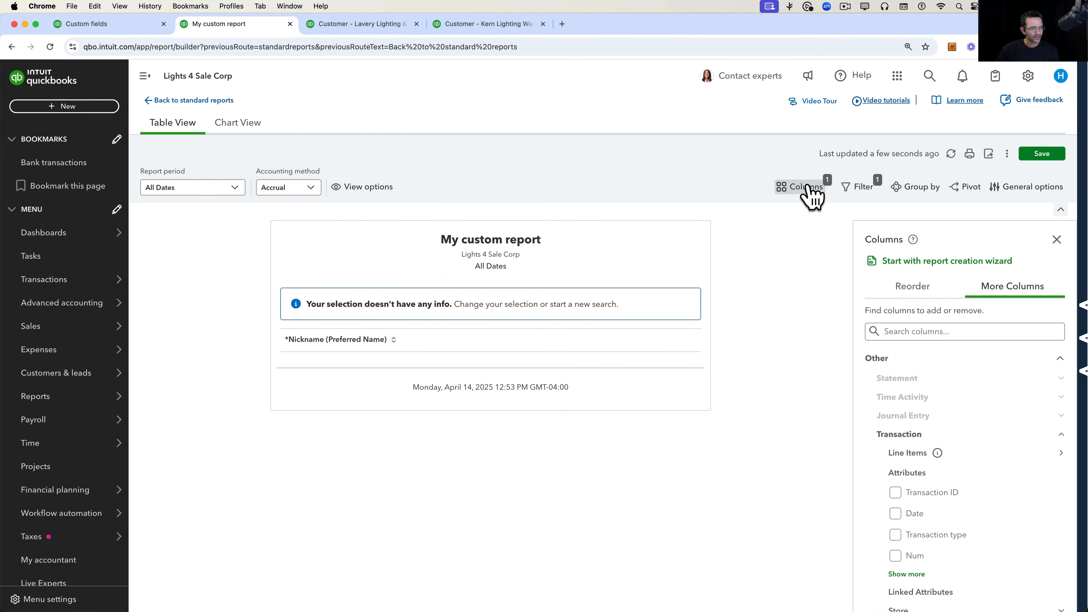
click(917, 513)
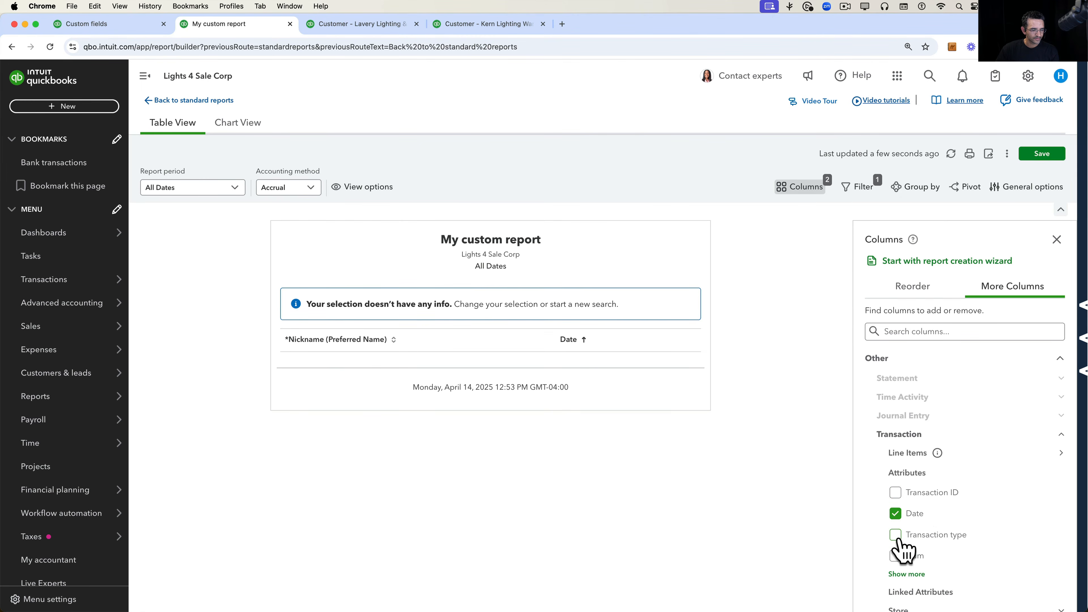
click(896, 534)
scroll(942, 531, down, 2)
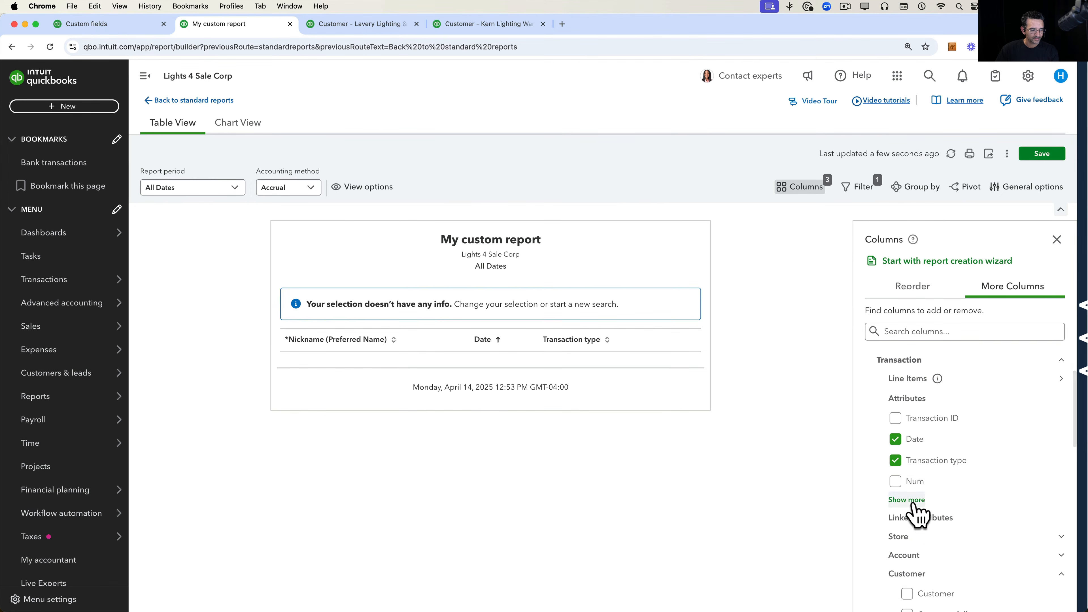
click(907, 500)
click(900, 482)
scroll(939, 507, down, 3)
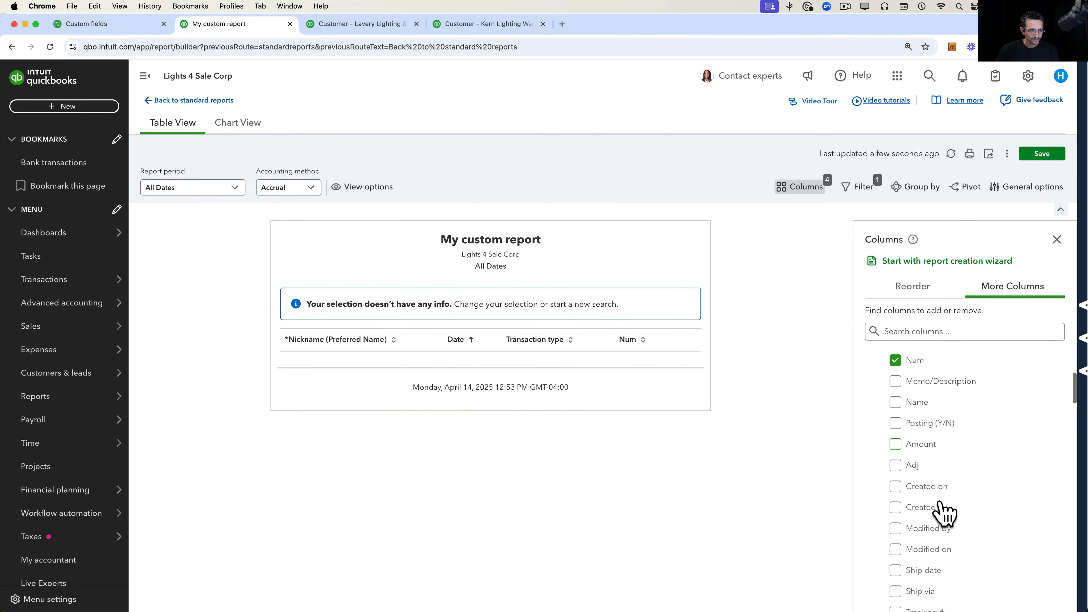
click(896, 445)
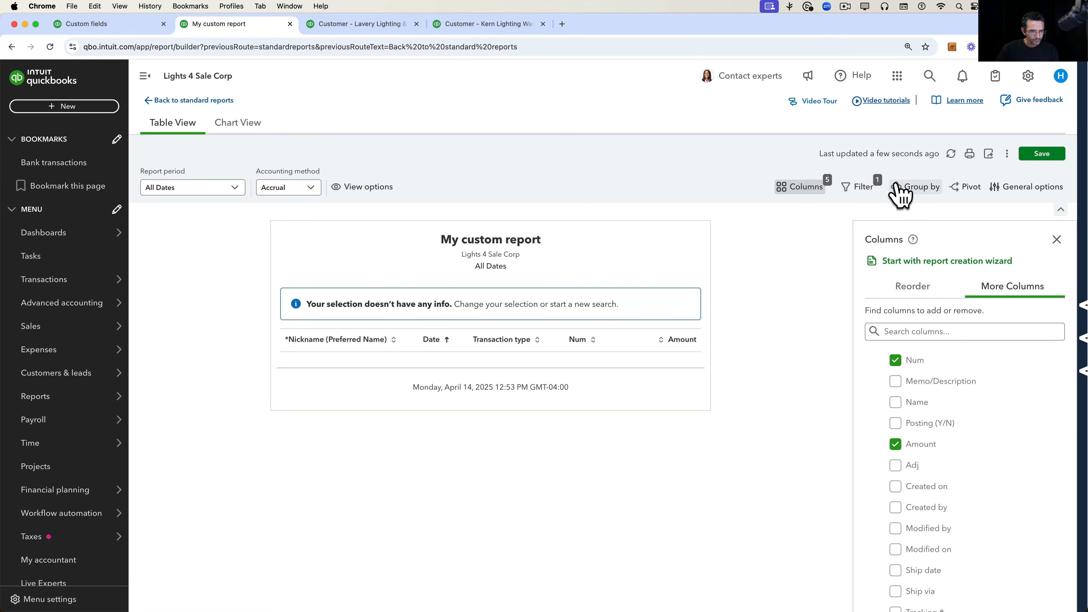
Look through the remaining transaction columns and search for "*nick" to check where the nickname field is offered.
scroll(961, 396, down, 10)
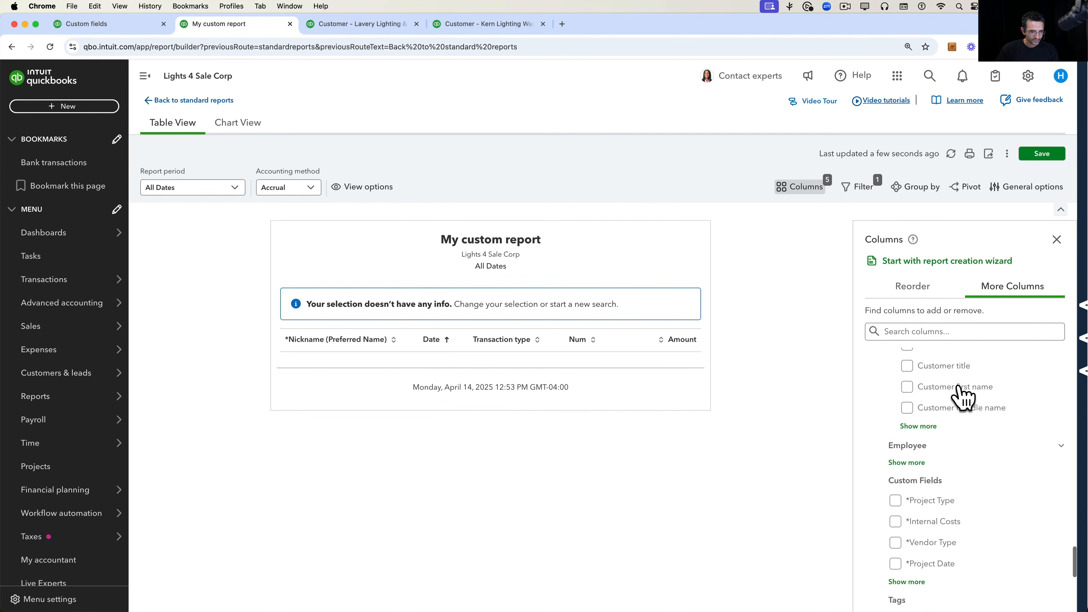
scroll(962, 395, down, 3)
scroll(963, 396, up, 7)
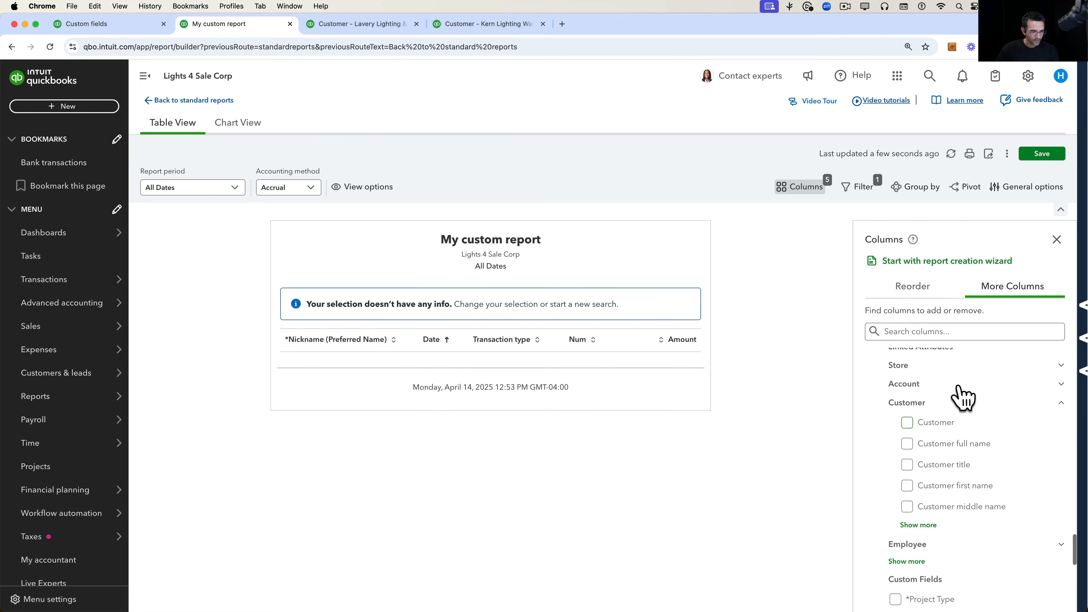
click(938, 334)
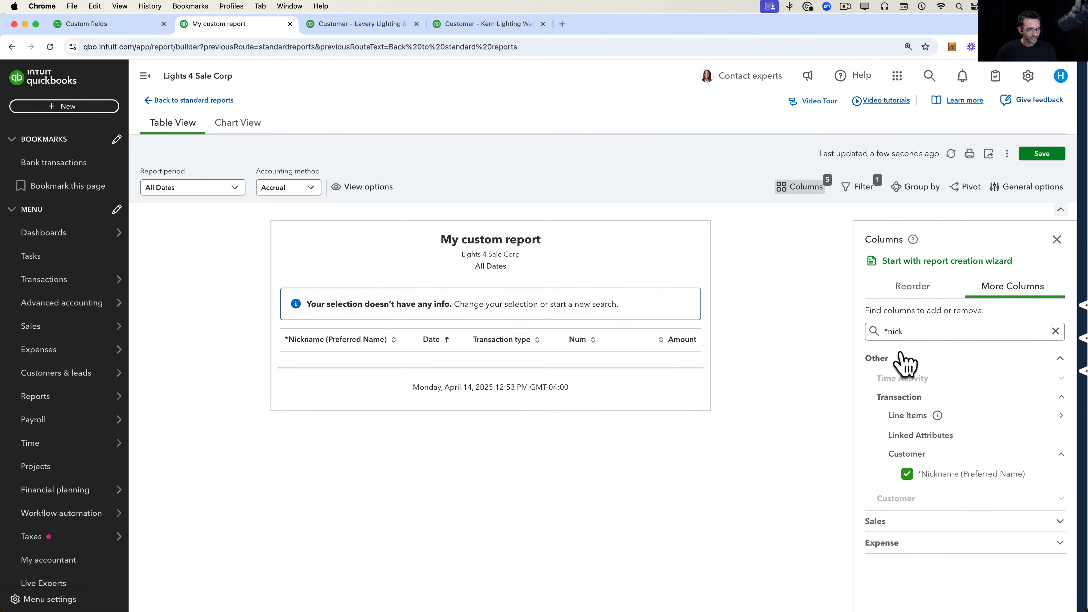
click(920, 331)
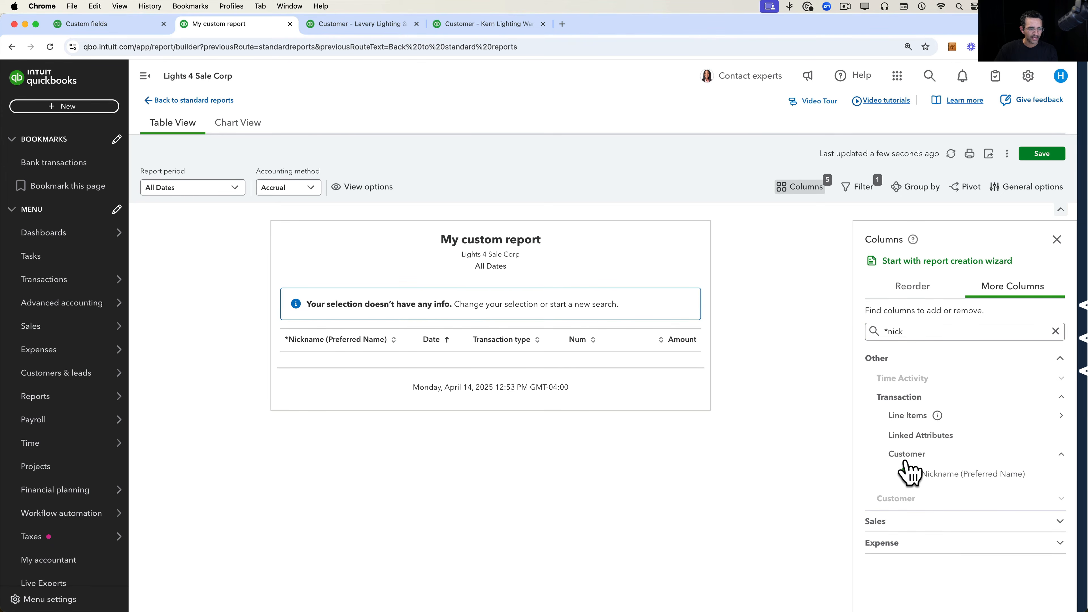
Check the *Nickname (Preferred Name) custom field in Lavery Lighting & Design's customer record and save the record again.
click(97, 28)
click(214, 25)
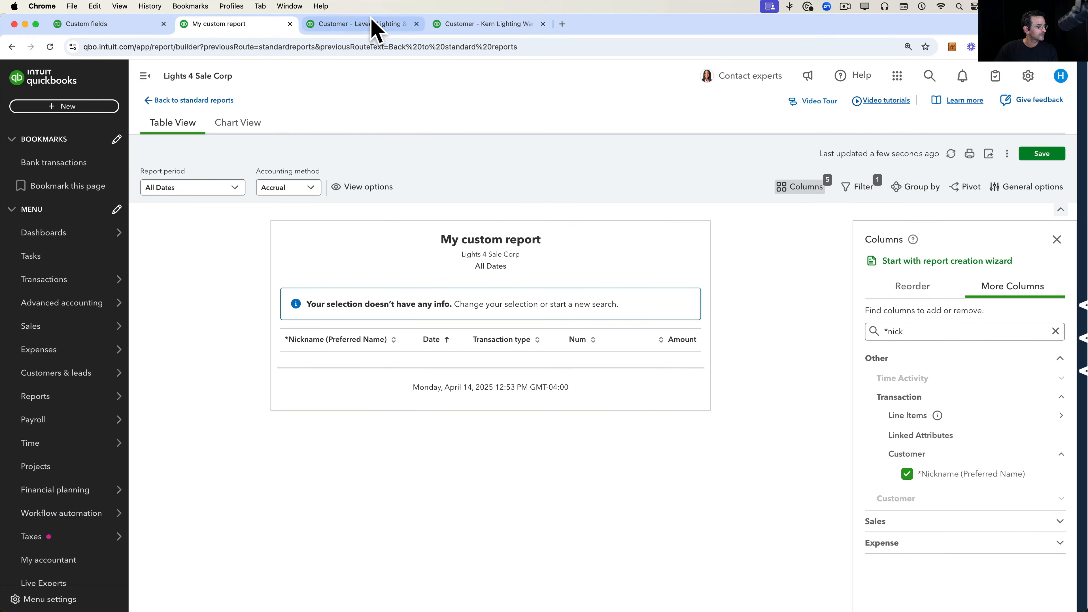
click(376, 25)
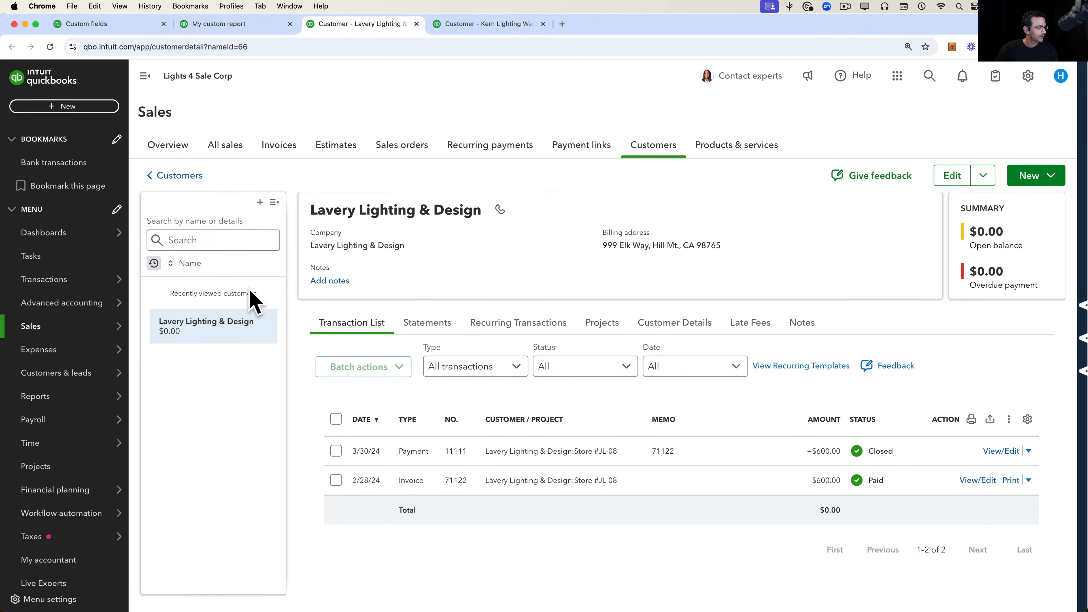
click(952, 175)
scroll(678, 448, down, 20)
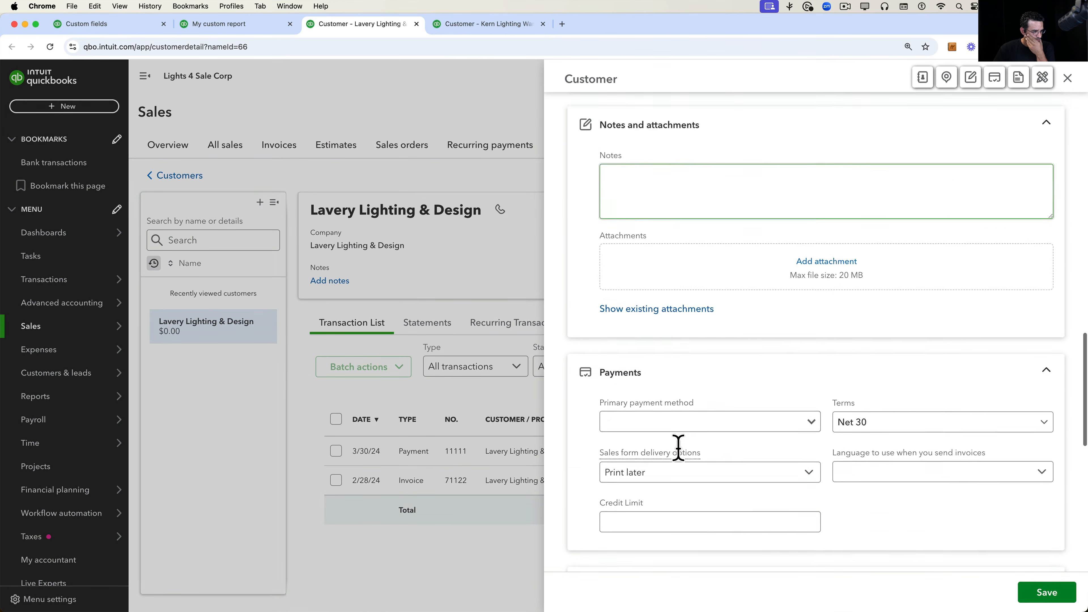
scroll(681, 457, down, 3)
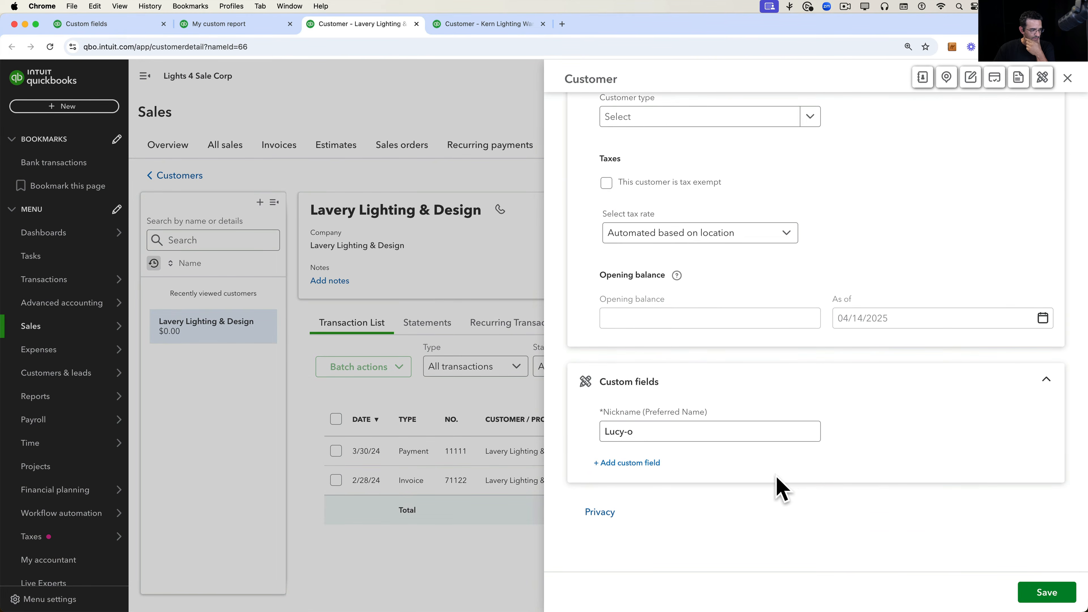
click(1045, 592)
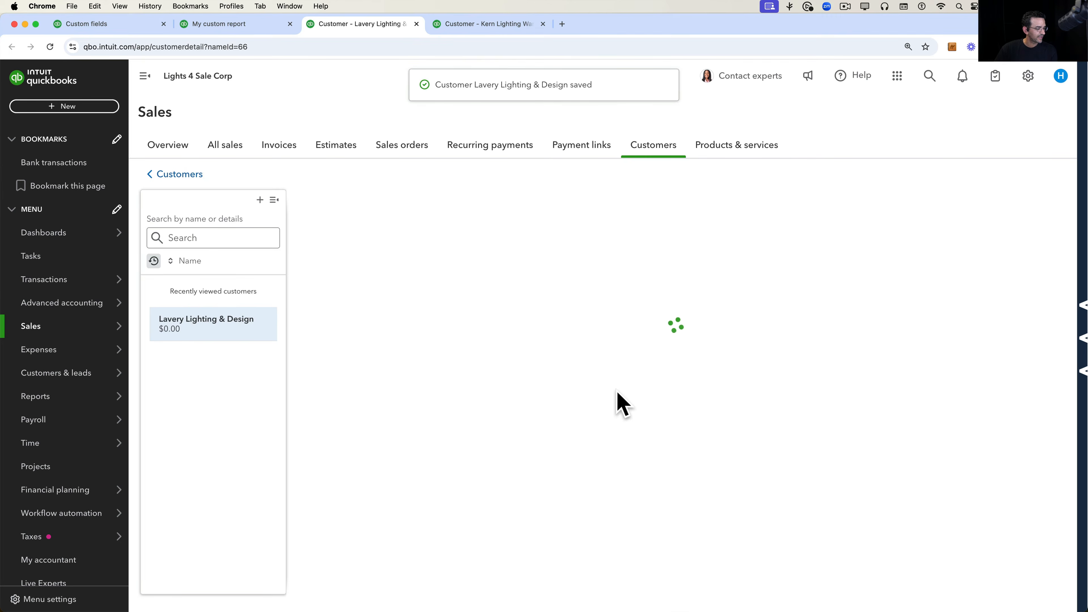
Create an invoice for Lavery Lighting & Design with product 1726-01-04, then save and close it.
click(1036, 177)
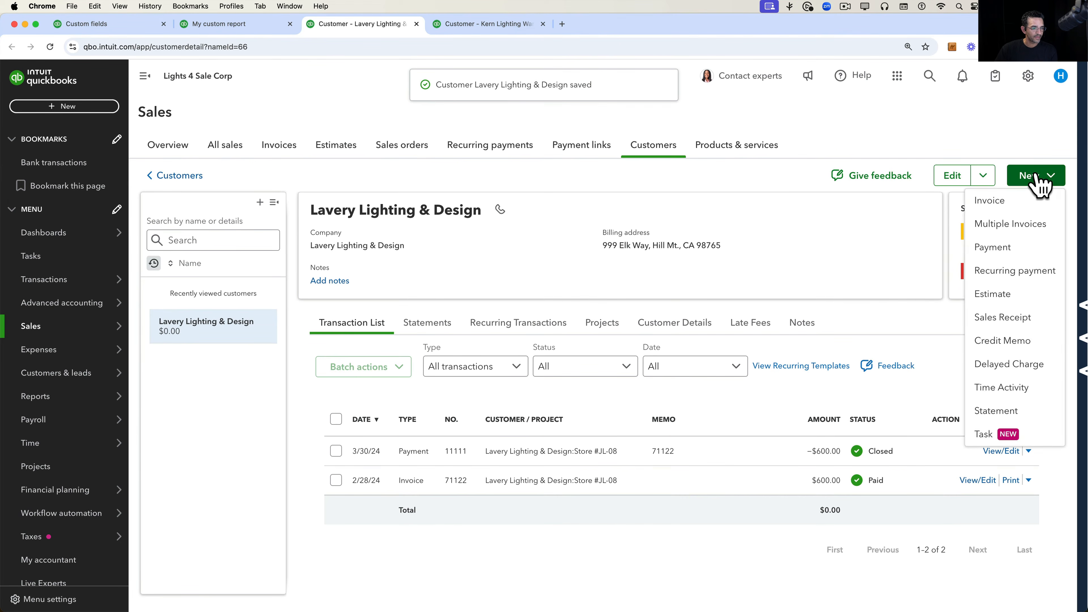
click(1021, 208)
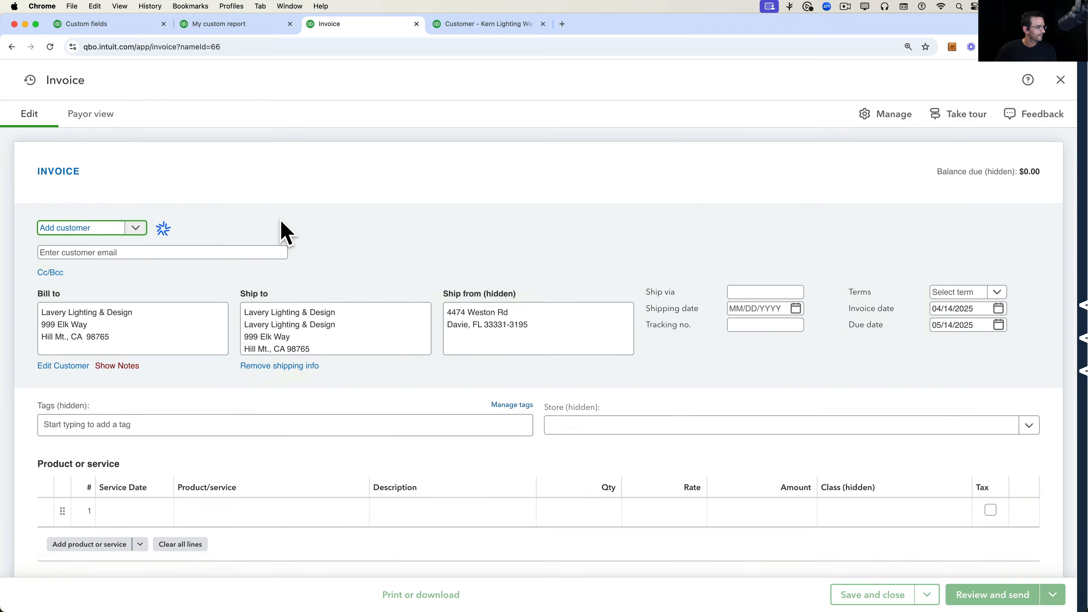
scroll(173, 467, down, 9)
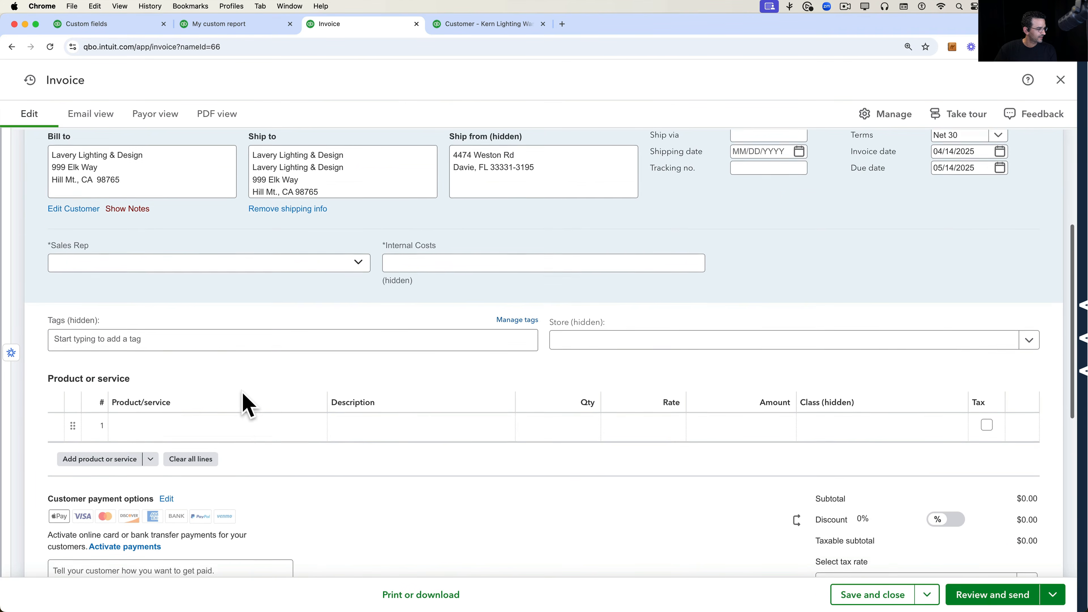
click(283, 261)
click(186, 343)
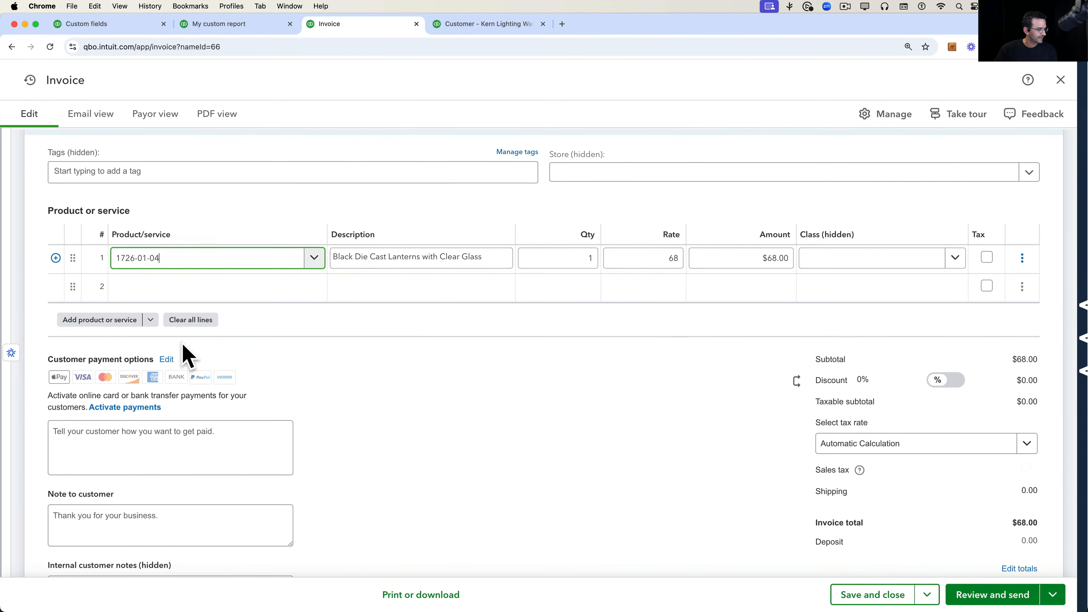
click(857, 595)
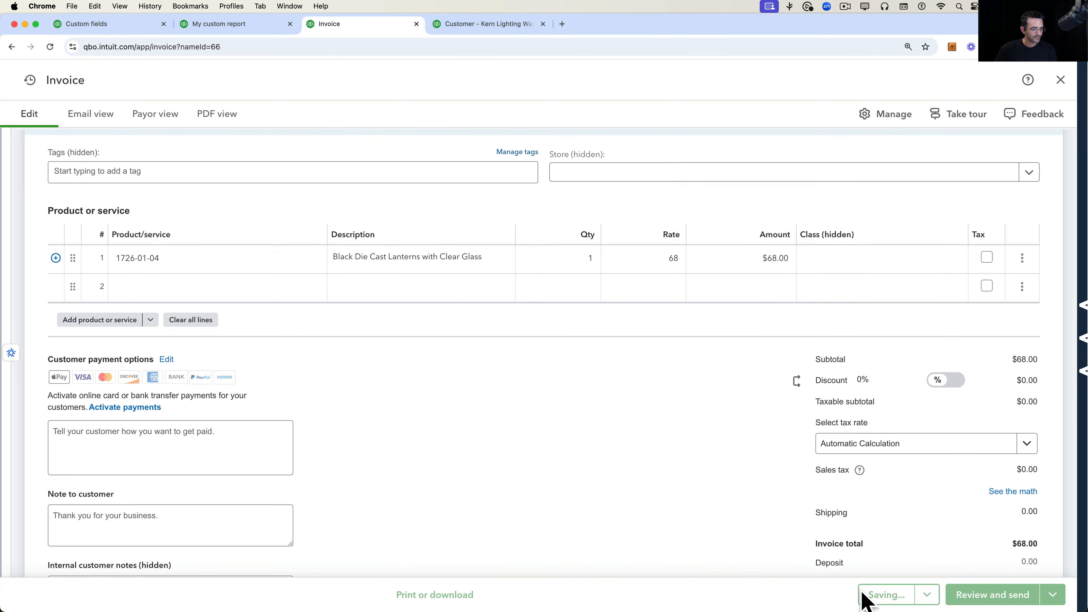
Refresh the custom report and pivot it with *Nickname (Preferred Name) as rows, Date by year as columns, and Amount as values.
click(212, 24)
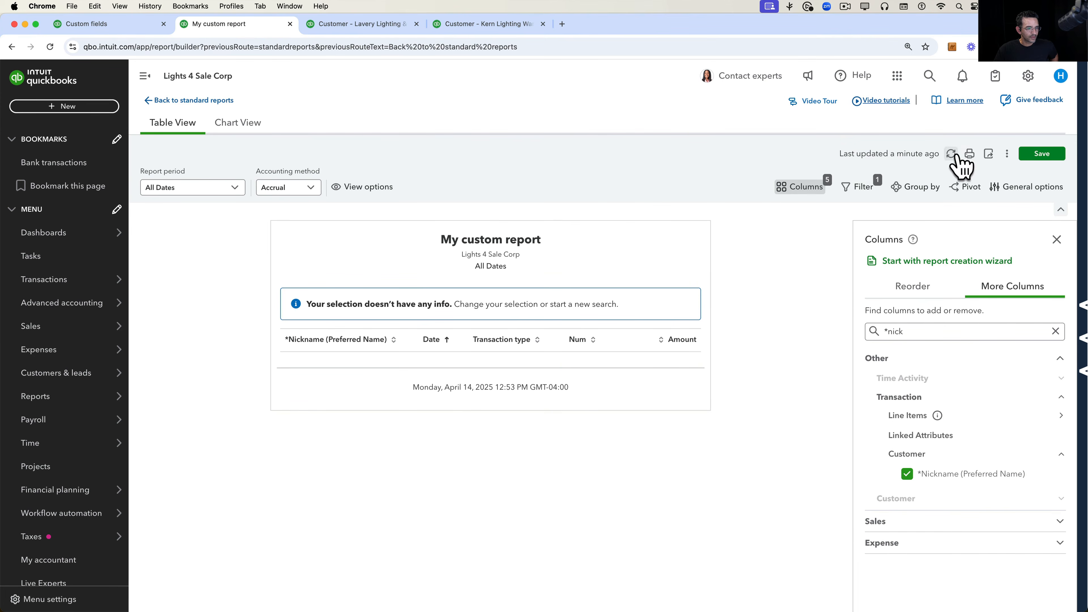
click(951, 154)
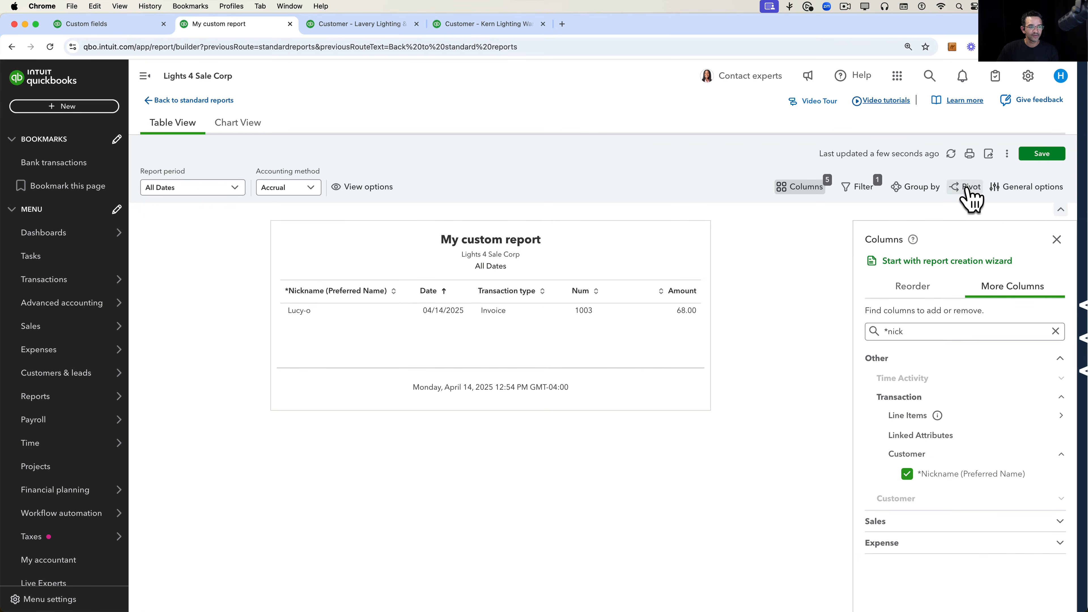
click(967, 189)
click(920, 315)
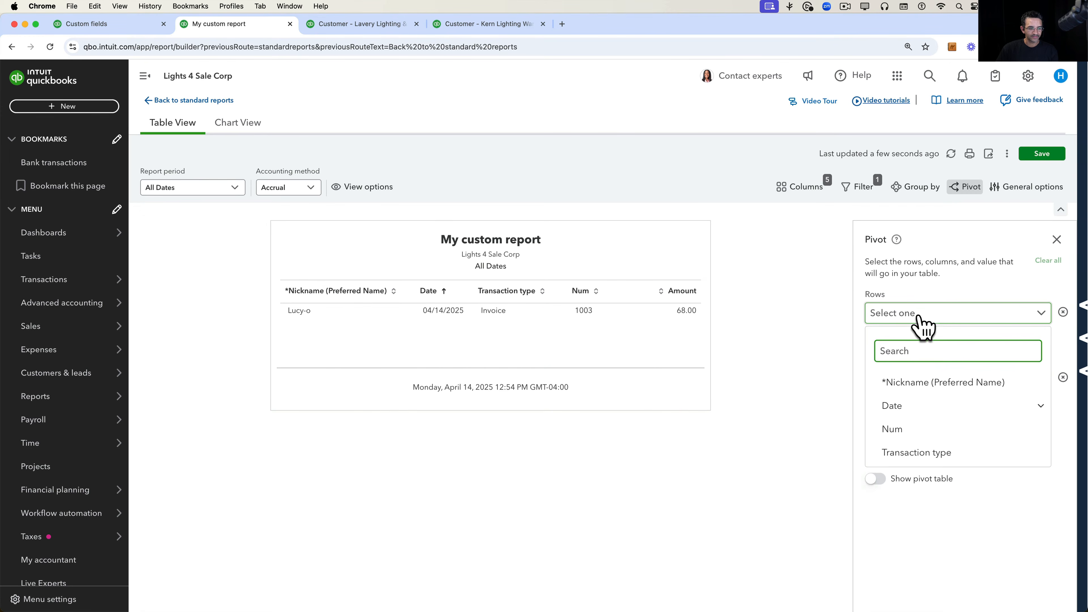
click(930, 383)
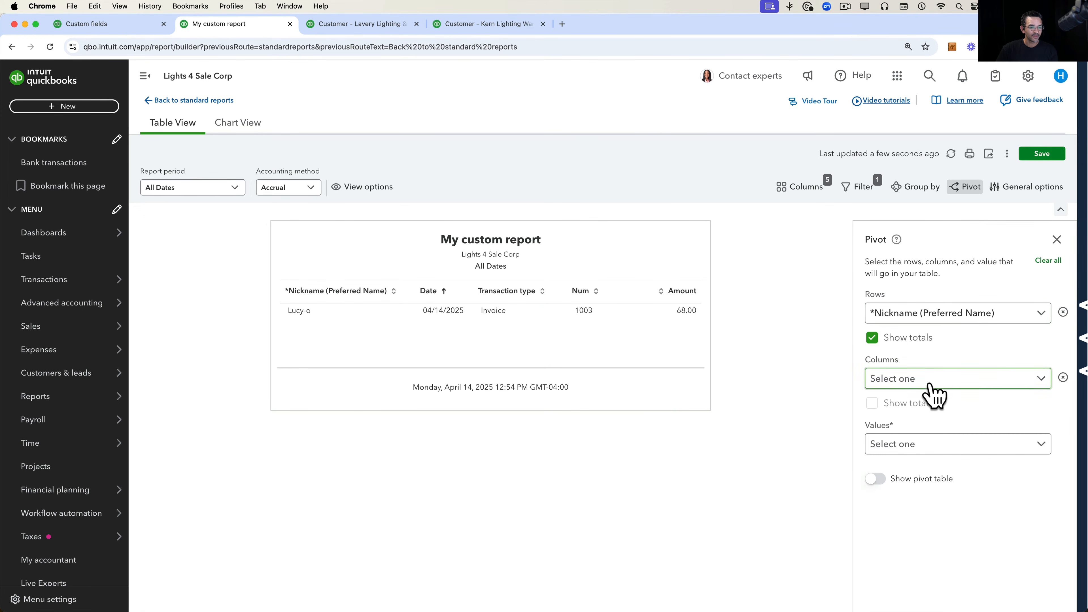
click(940, 380)
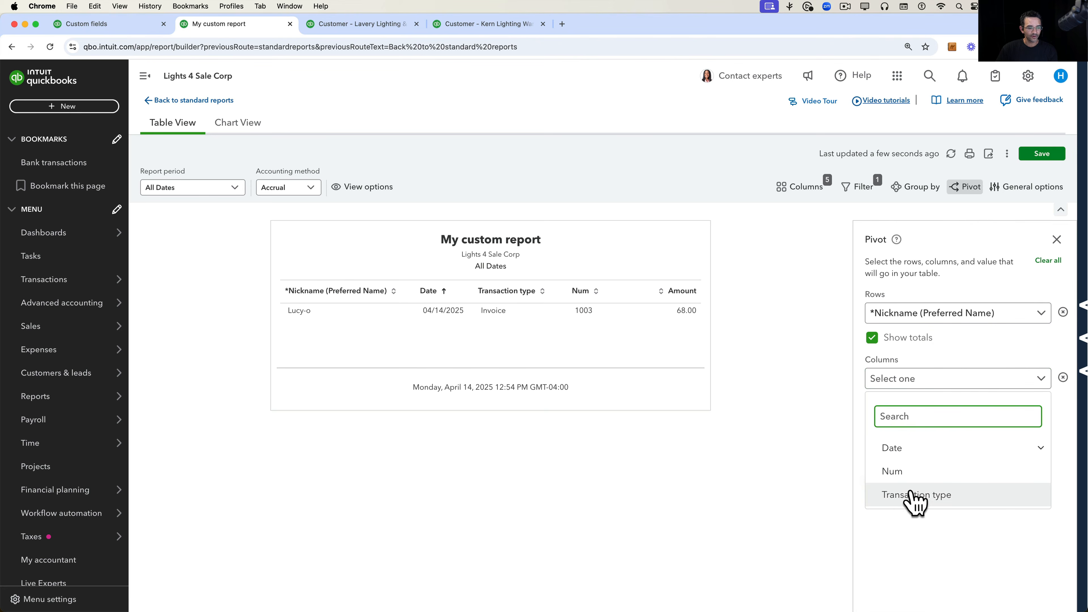
click(901, 450)
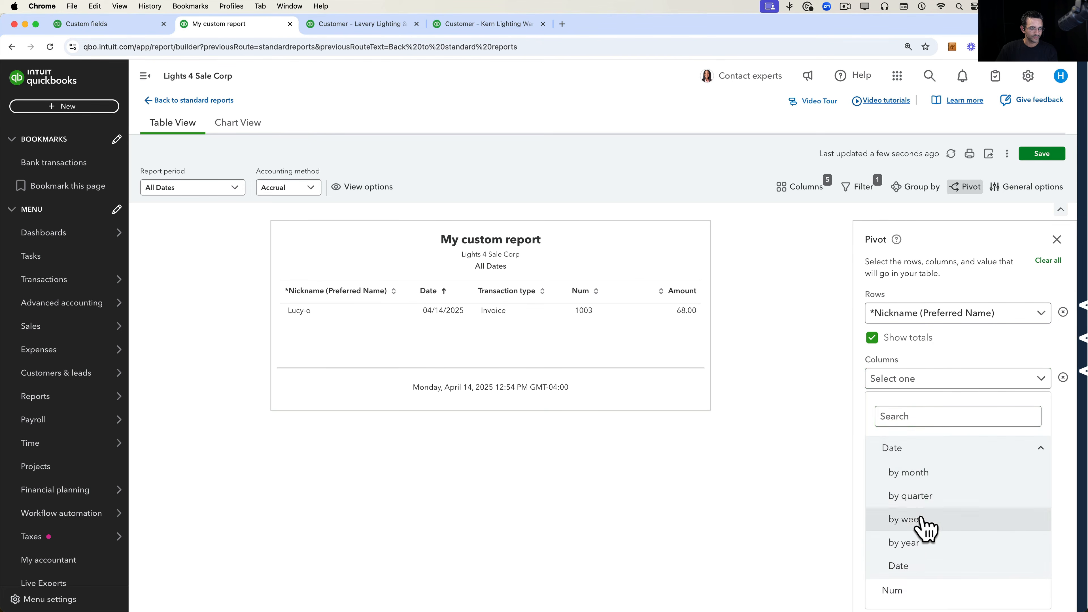
click(920, 541)
click(930, 450)
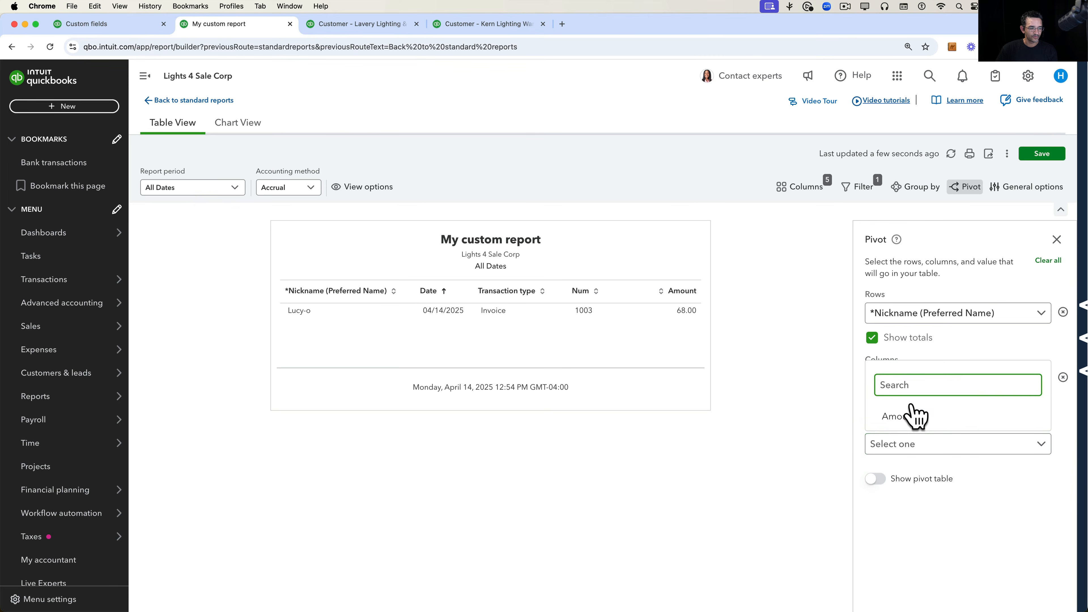
click(915, 415)
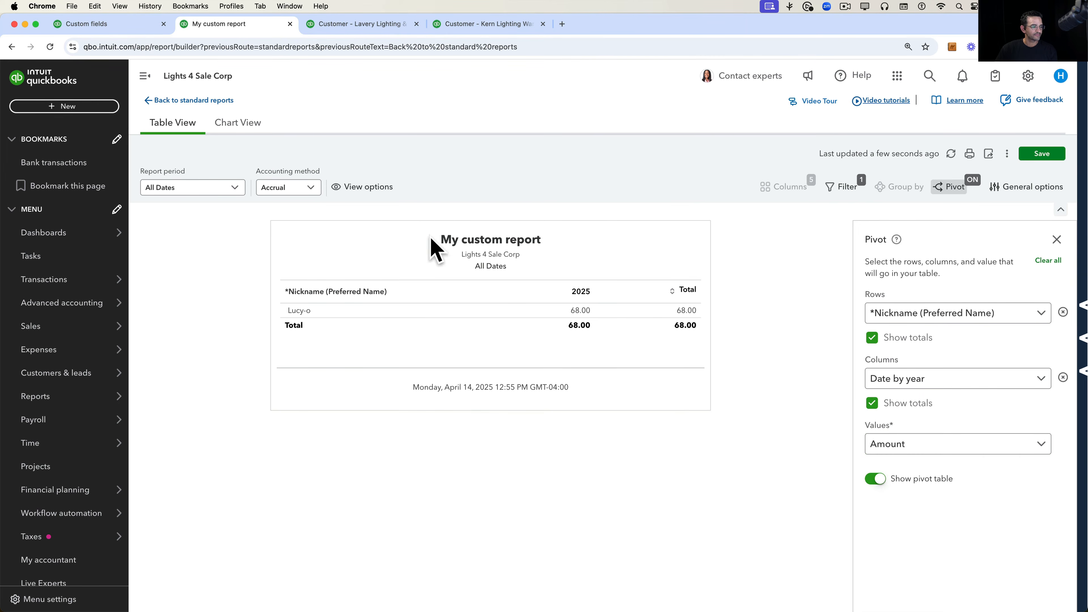
Return to the full customer list and add the *Nickname (Preferred Name) column to it.
click(378, 27)
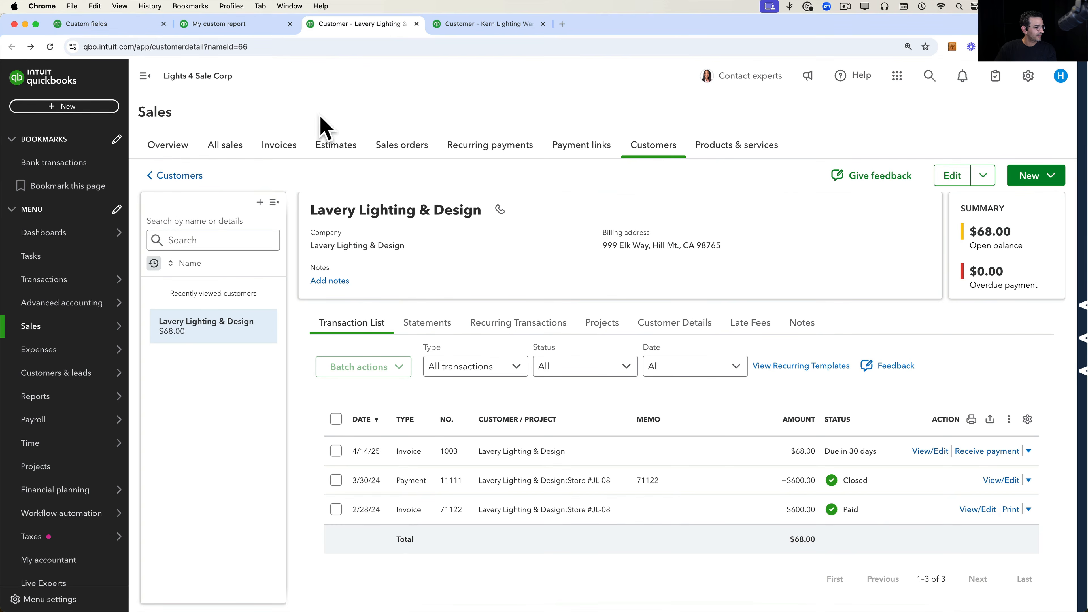
click(179, 176)
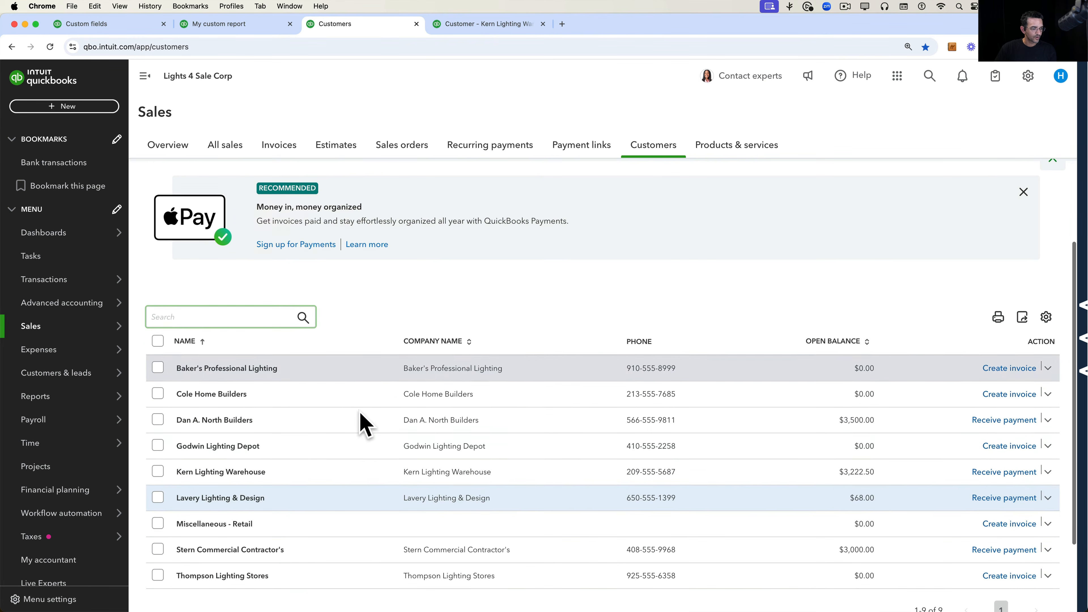
click(1046, 316)
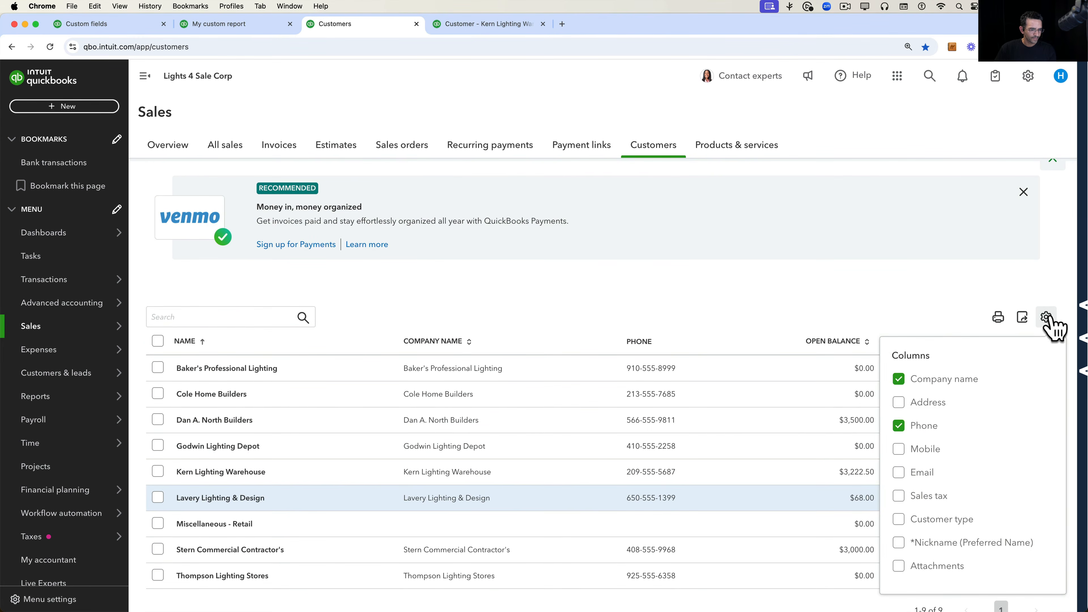
click(898, 542)
click(835, 343)
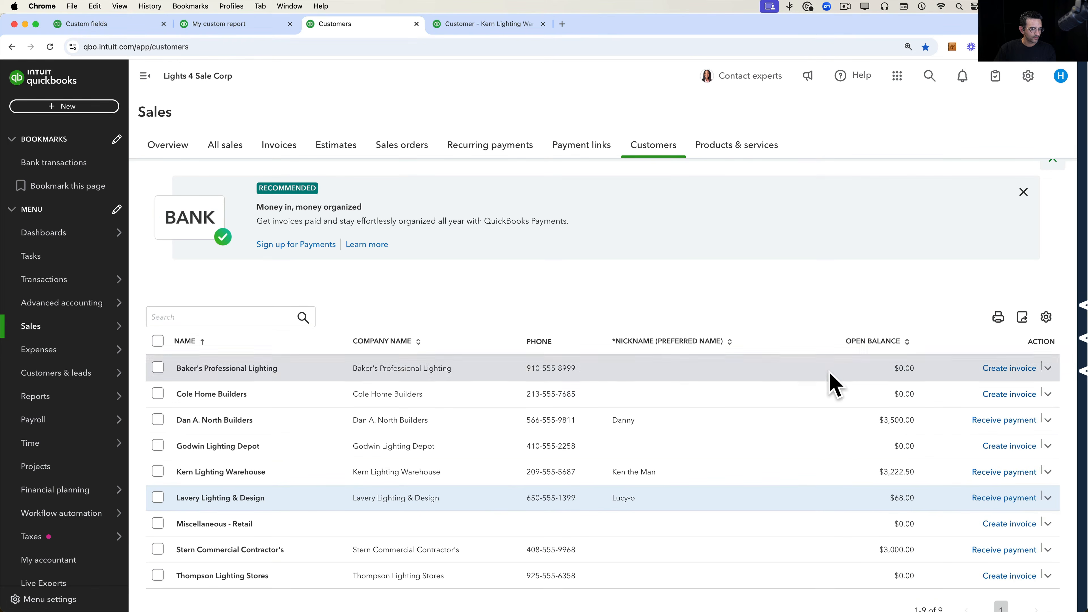
Create an invoice for Kern Lighting Warehouse with product 1726-01-04 at a rate of 855, then save and close it.
scroll(828, 450, down, 2)
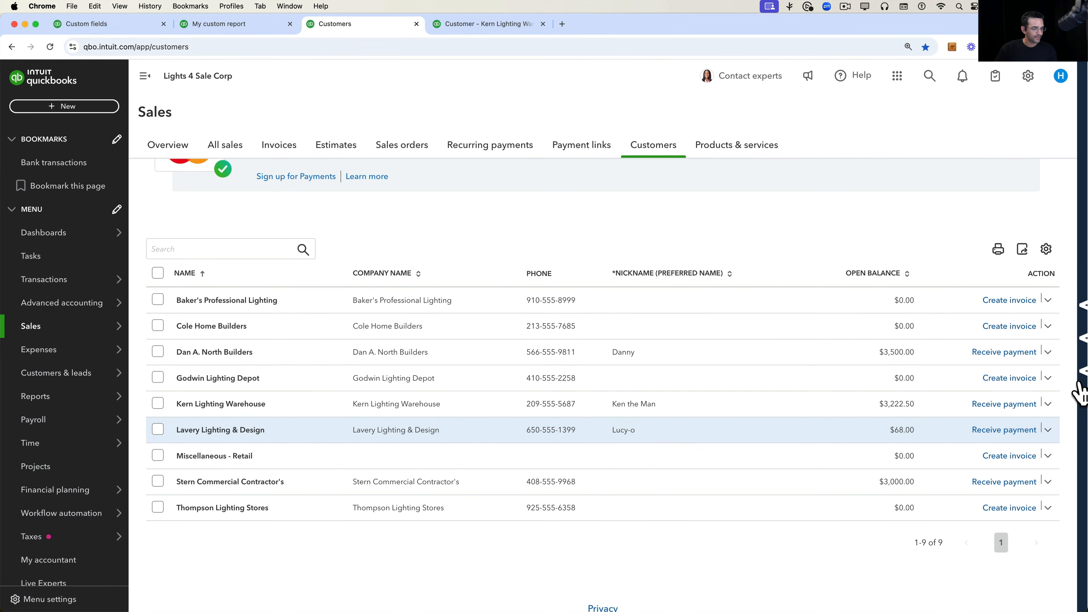
click(1048, 404)
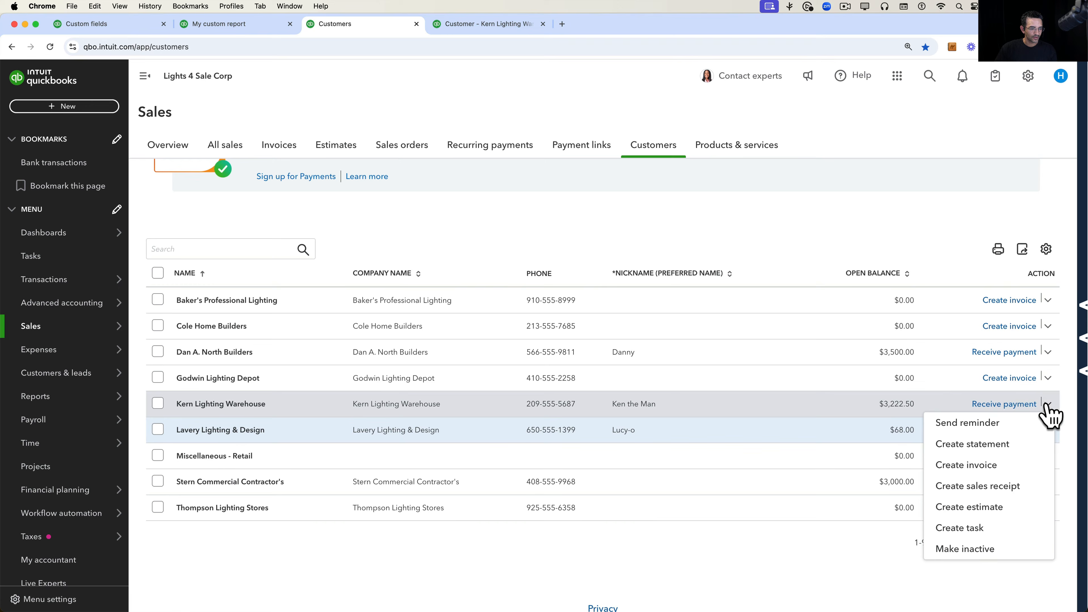
click(999, 466)
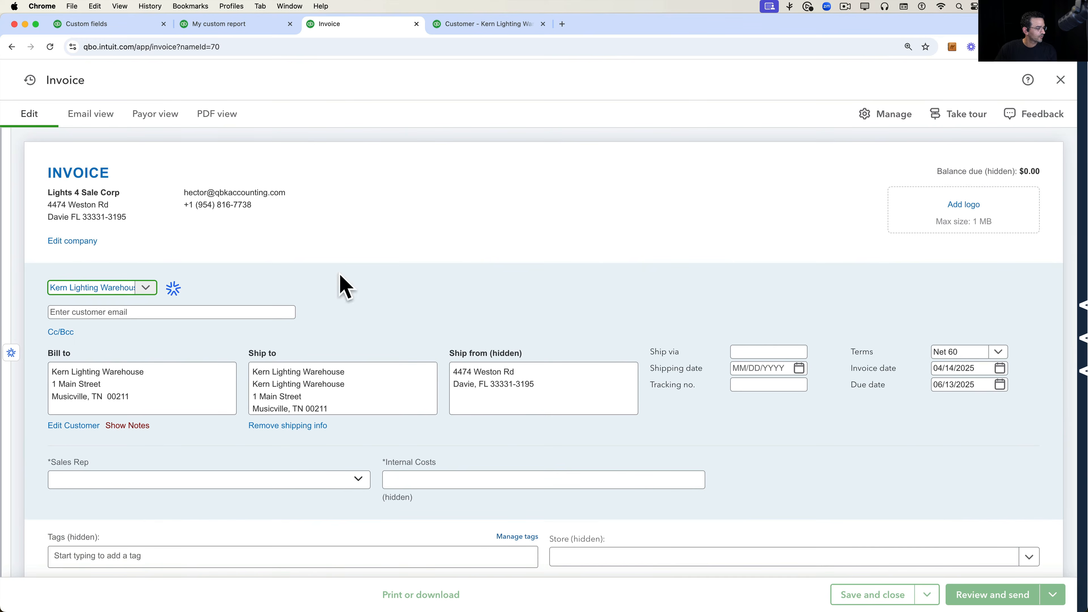
scroll(183, 337, down, 8)
scroll(183, 336, down, 1)
click(312, 262)
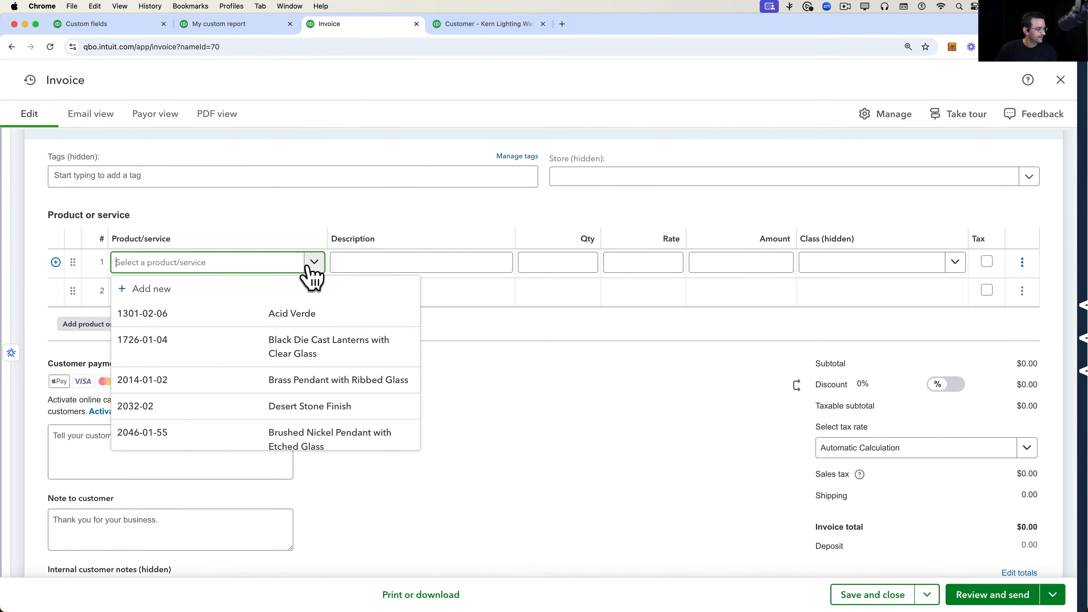
click(234, 347)
key(Tab)
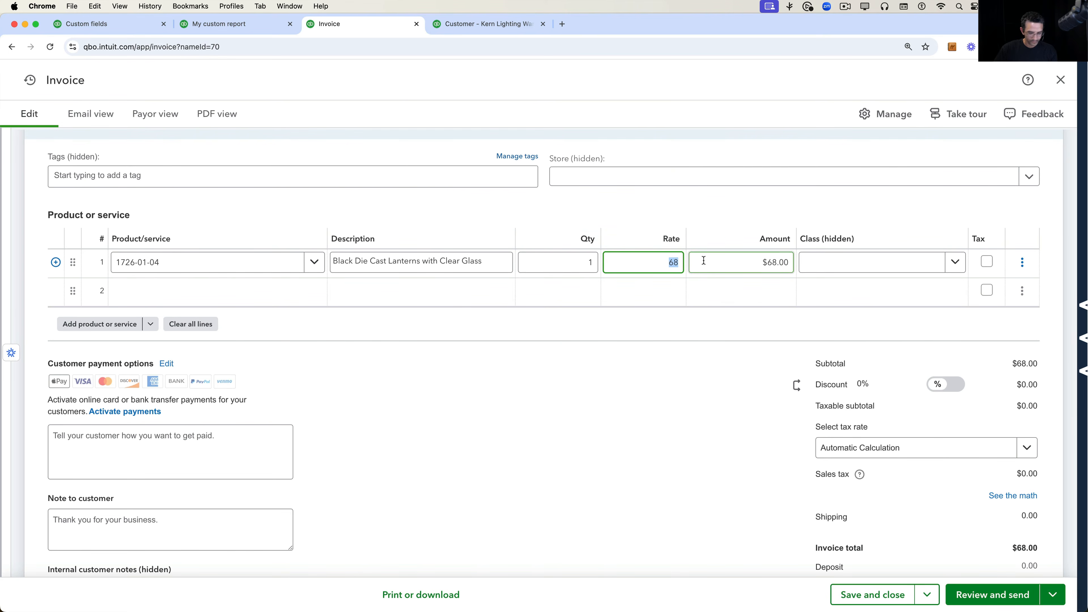
text(855)
key(Tab)
click(878, 595)
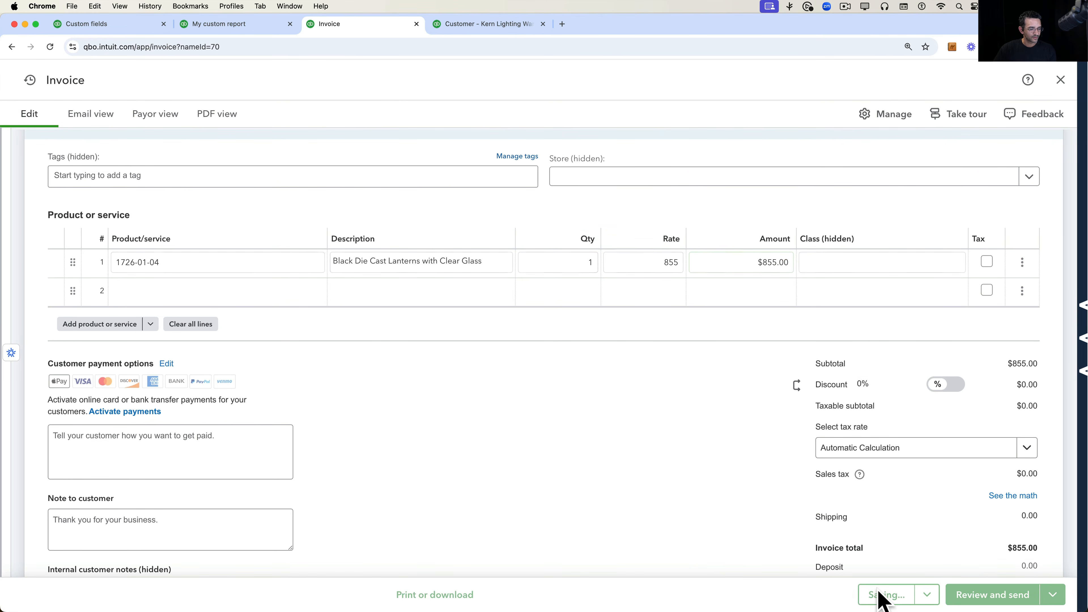
Refresh the pivoted custom report with the new Kern Lighting Warehouse invoice.
click(253, 27)
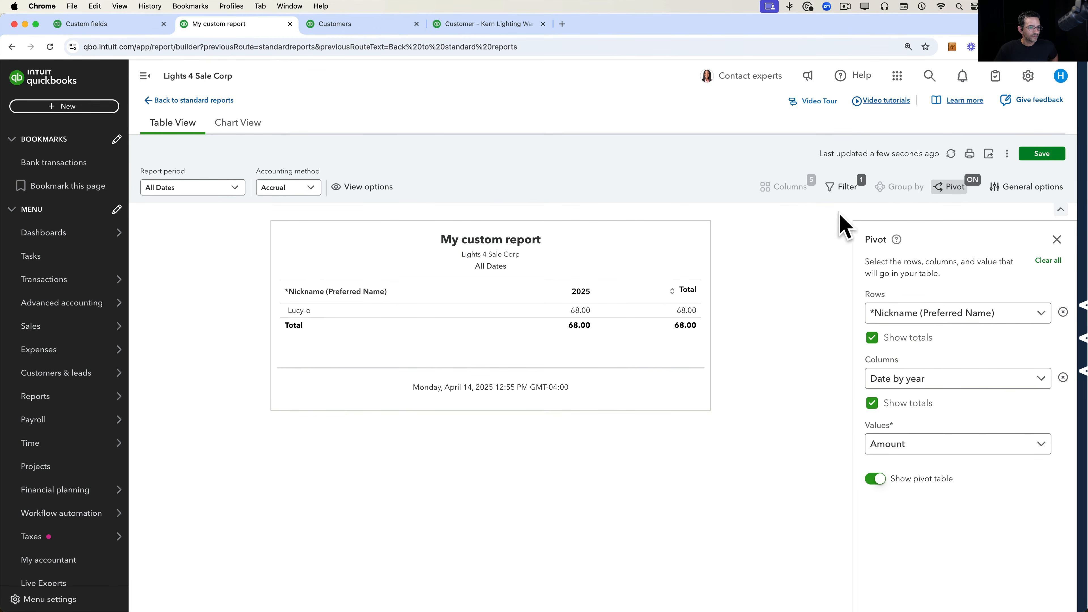
click(951, 153)
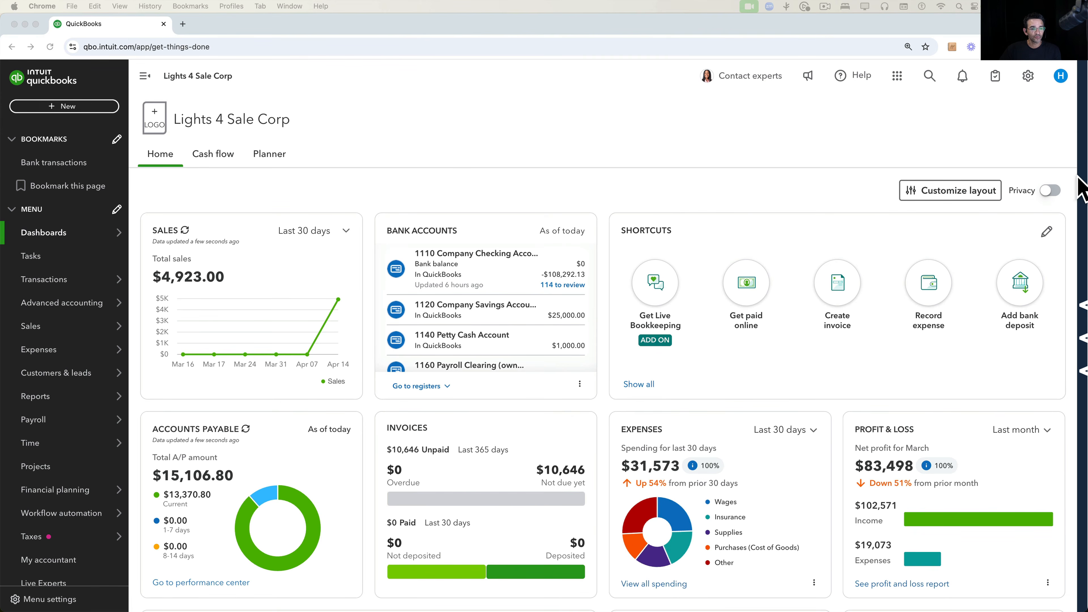
Open the feature information for RightTool's Batch Edit Inside Reports under Experiments PRO and its linked list of currently working reports.
click(1082, 189)
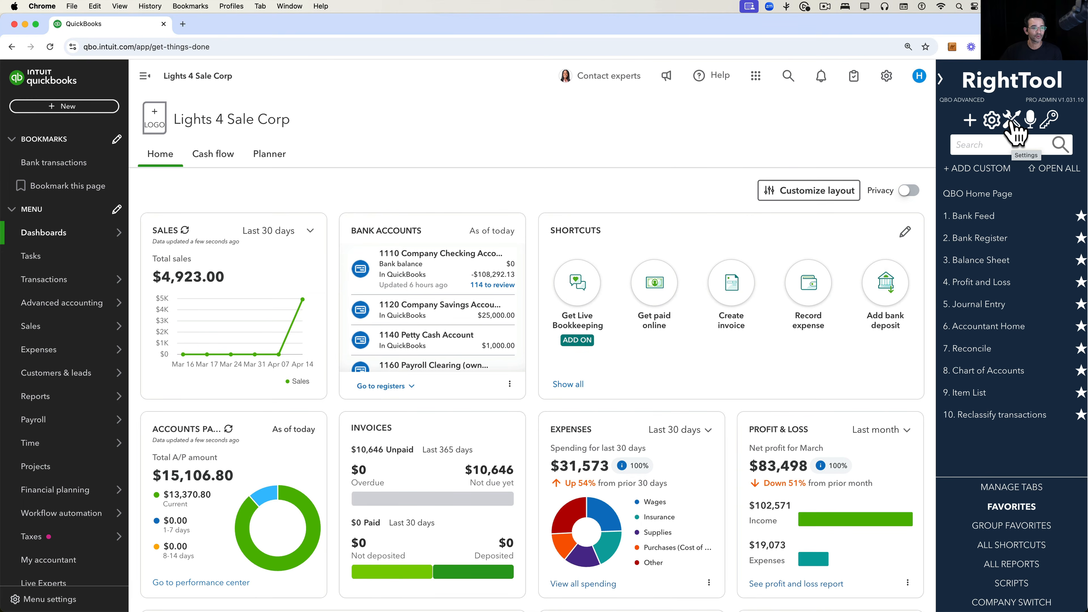
click(1011, 123)
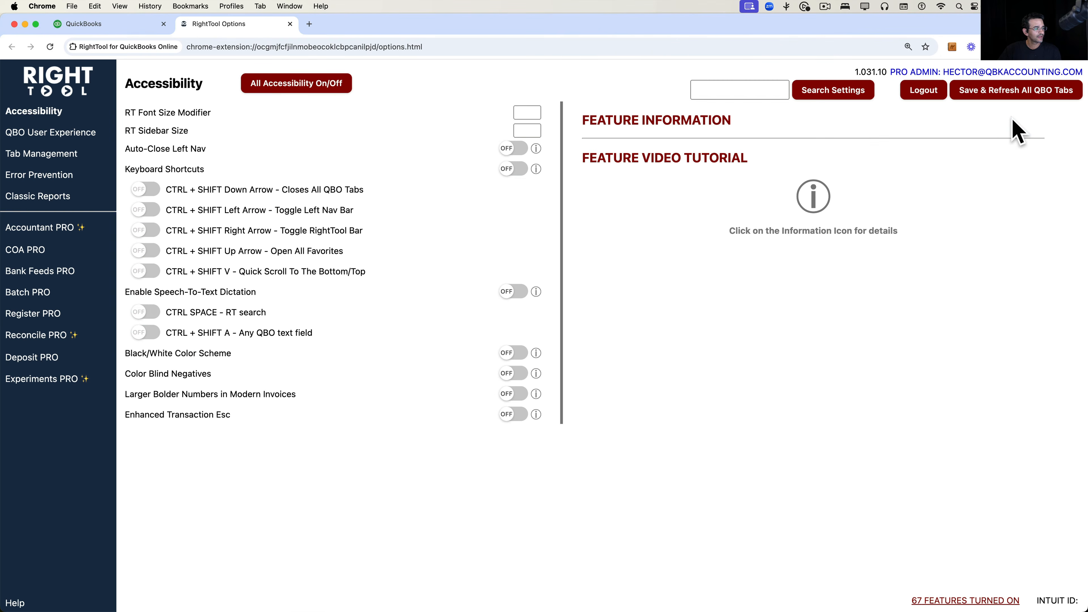
click(37, 379)
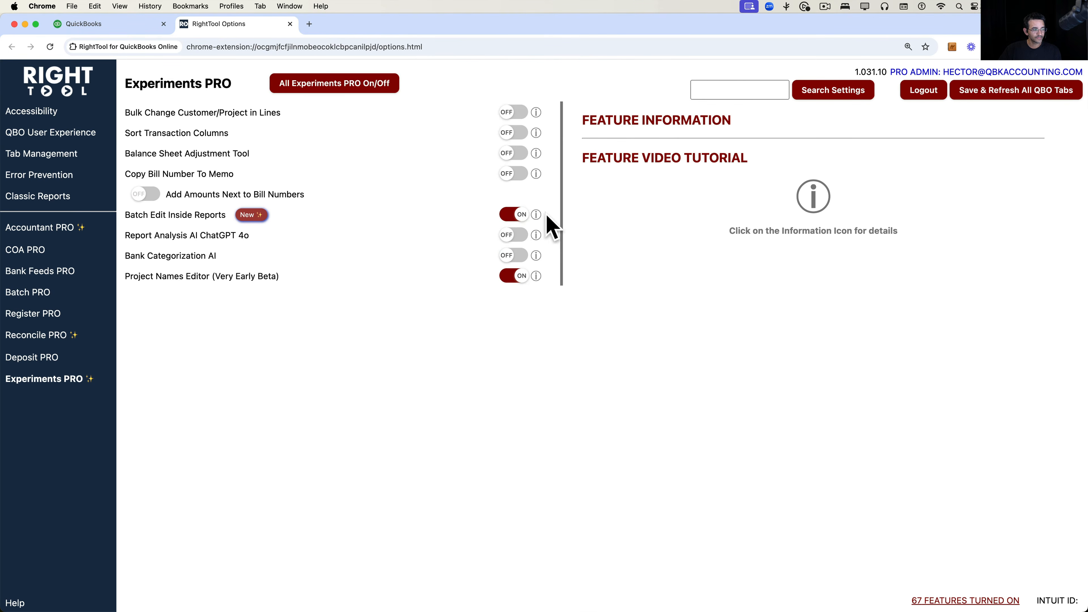
click(537, 214)
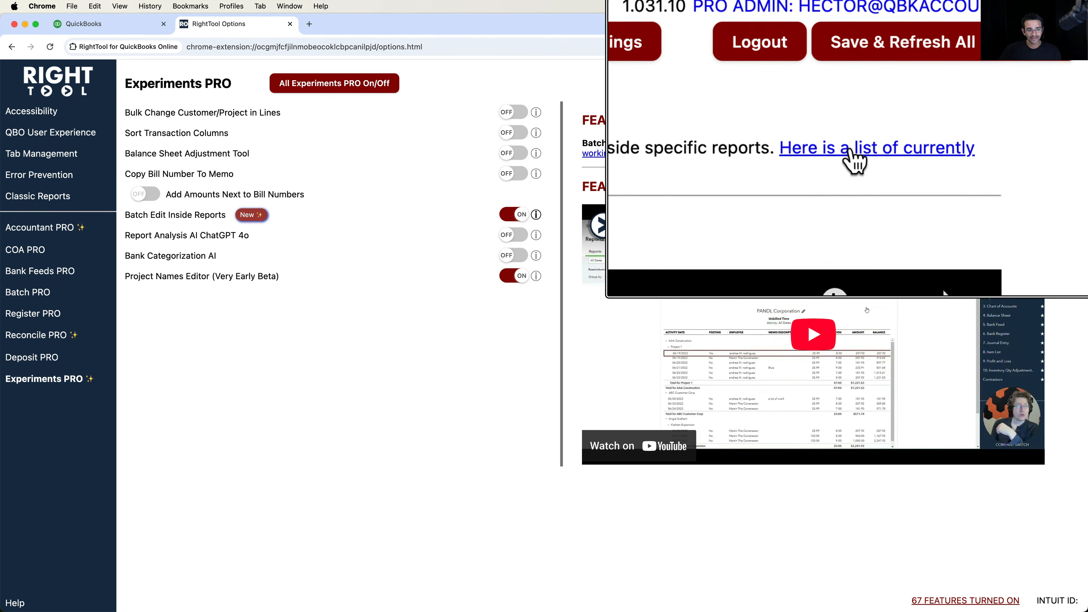
click(968, 156)
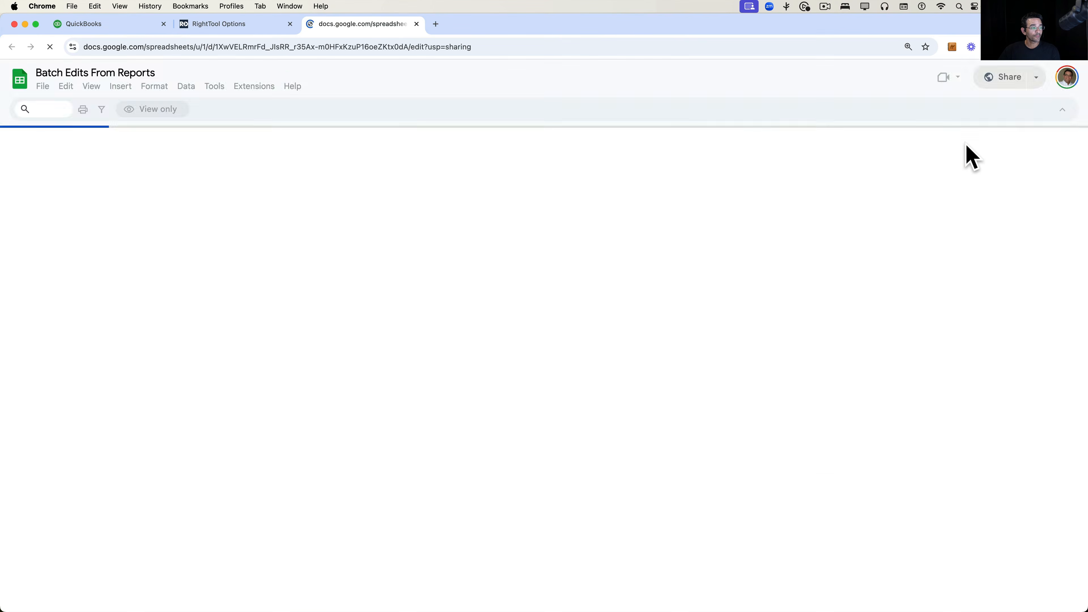
Enlarge the Batch Edits From Reports sheet to 150% and review the listed batch edit purposes for vendors, customers and transactions.
click(155, 109)
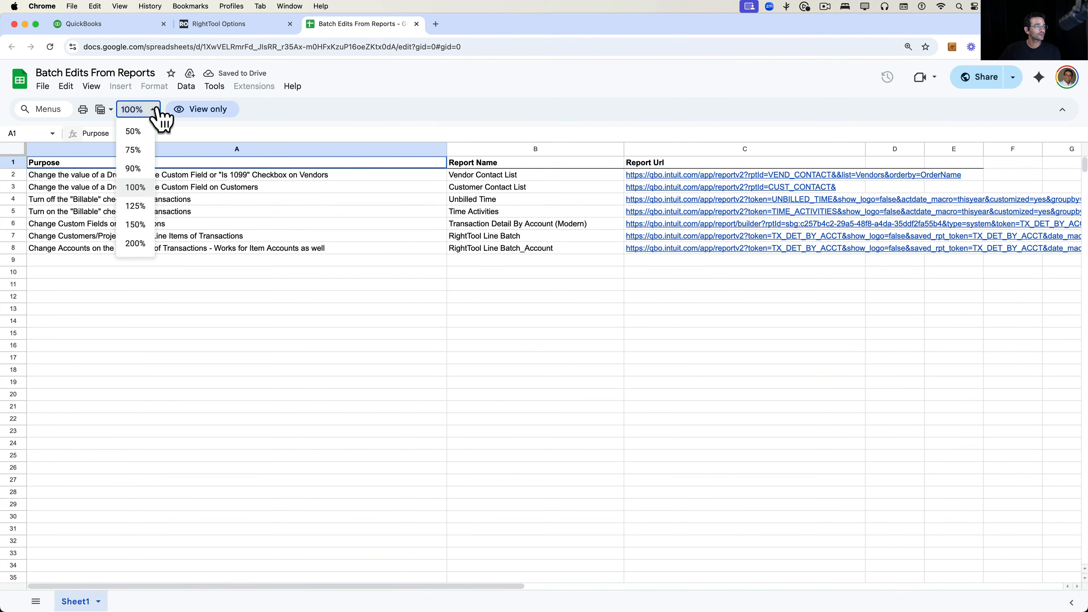
click(138, 224)
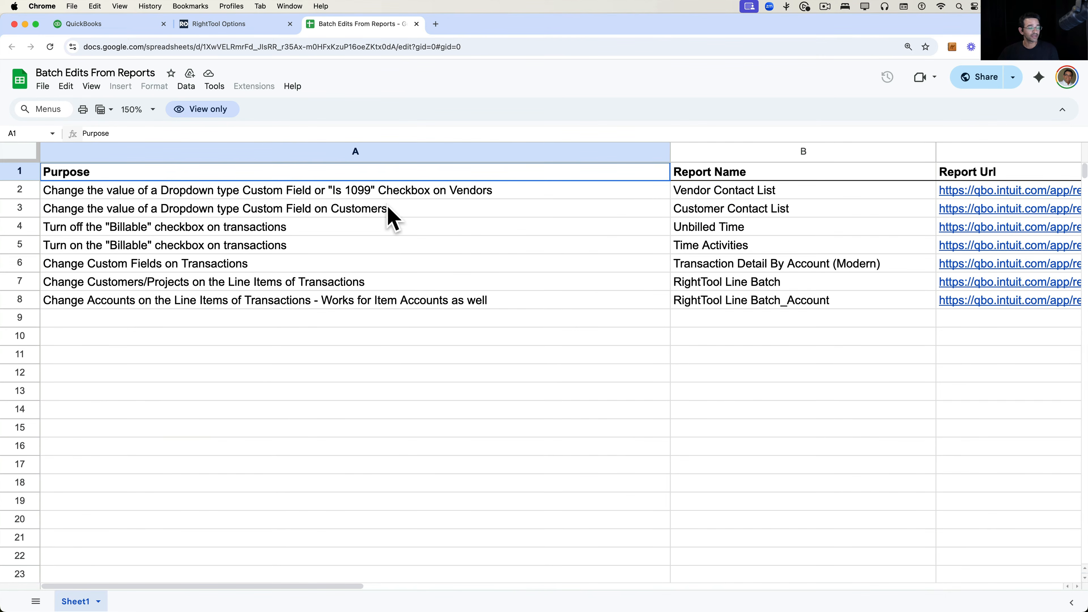
click(152, 264)
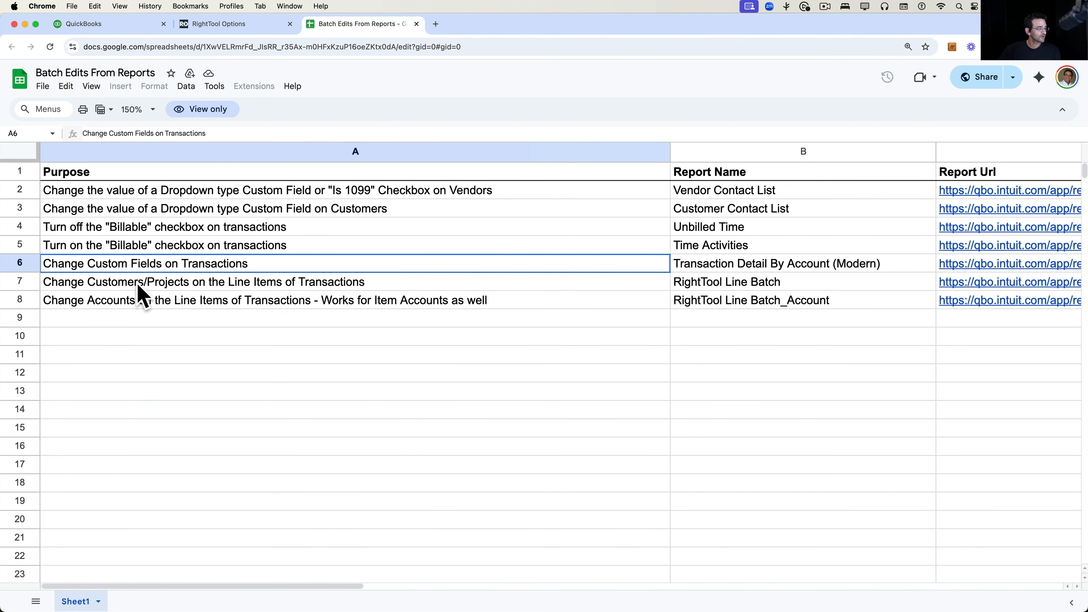
click(138, 285)
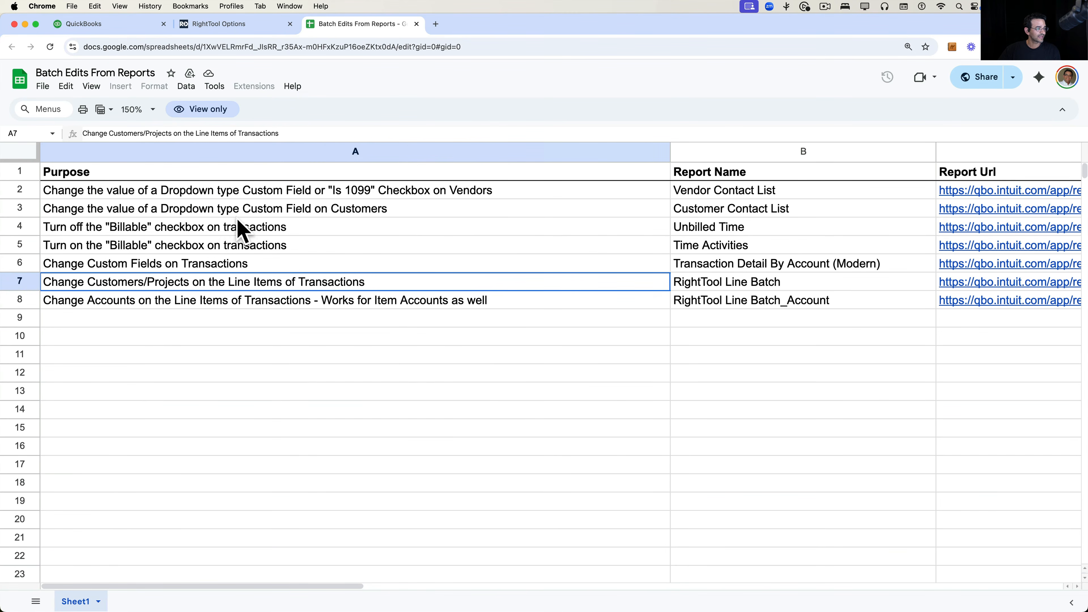
click(231, 193)
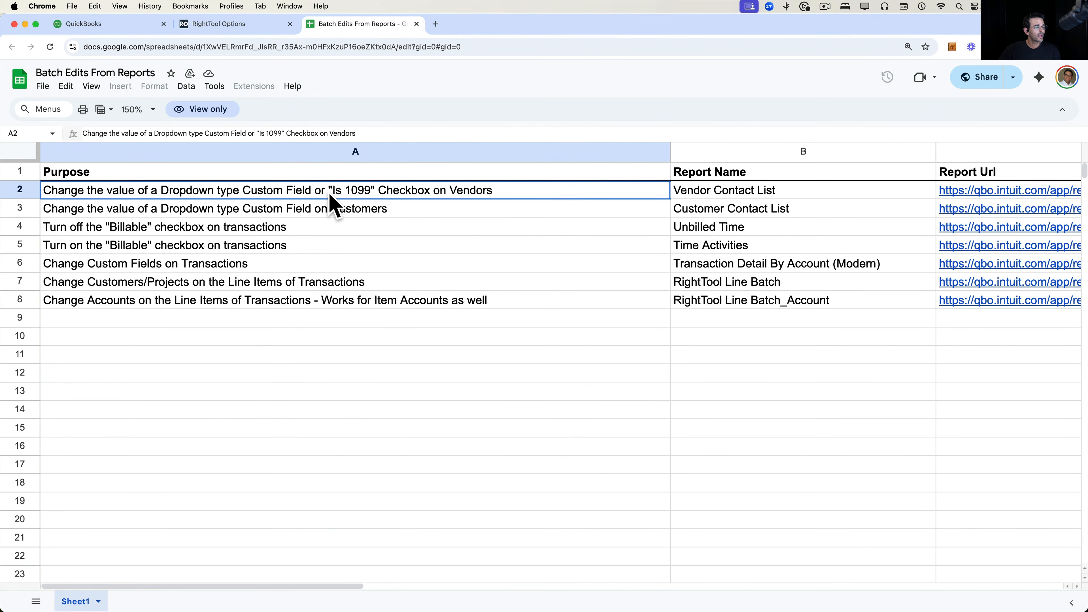
key(alt+super+8)
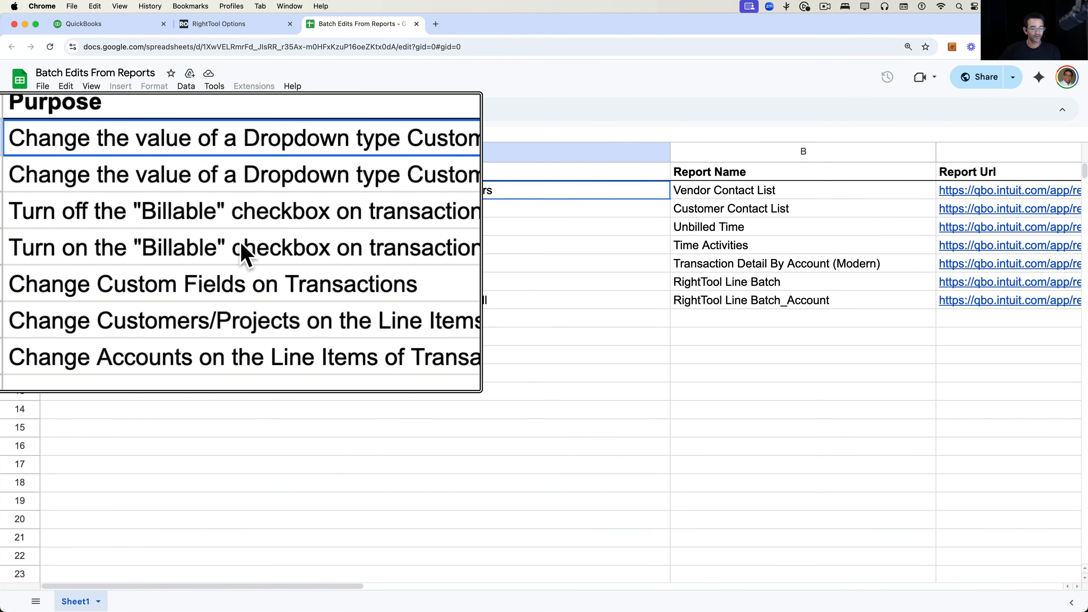
scroll(240, 242, down, 5)
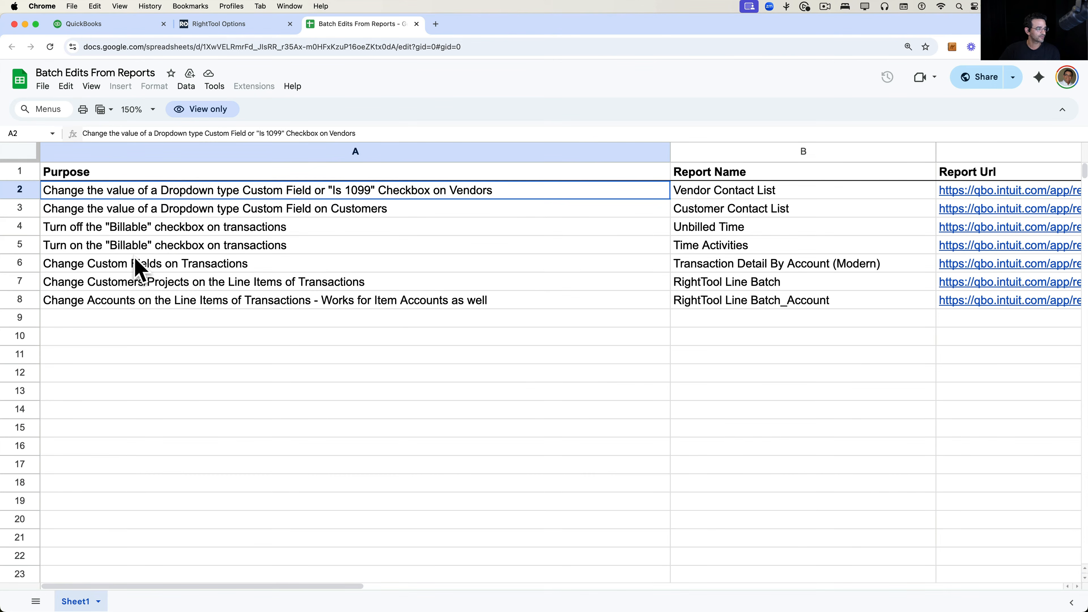
Open the linked Transaction Detail By Account (Modern) report listed for changing custom fields on transactions.
click(101, 266)
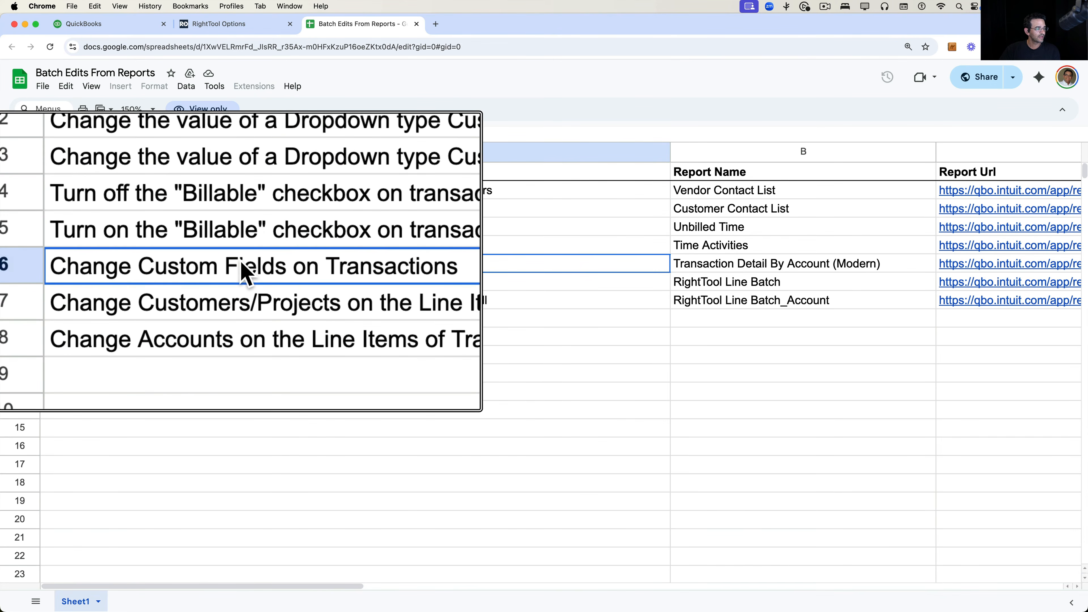
scroll(241, 261, down, 5)
scroll(858, 286, right, 10)
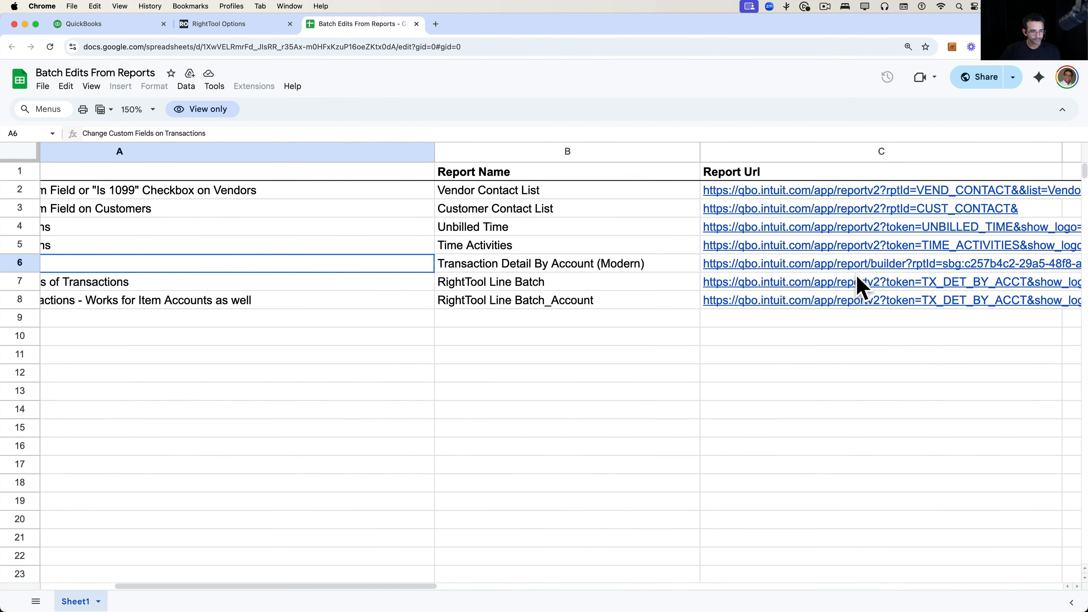
click(785, 268)
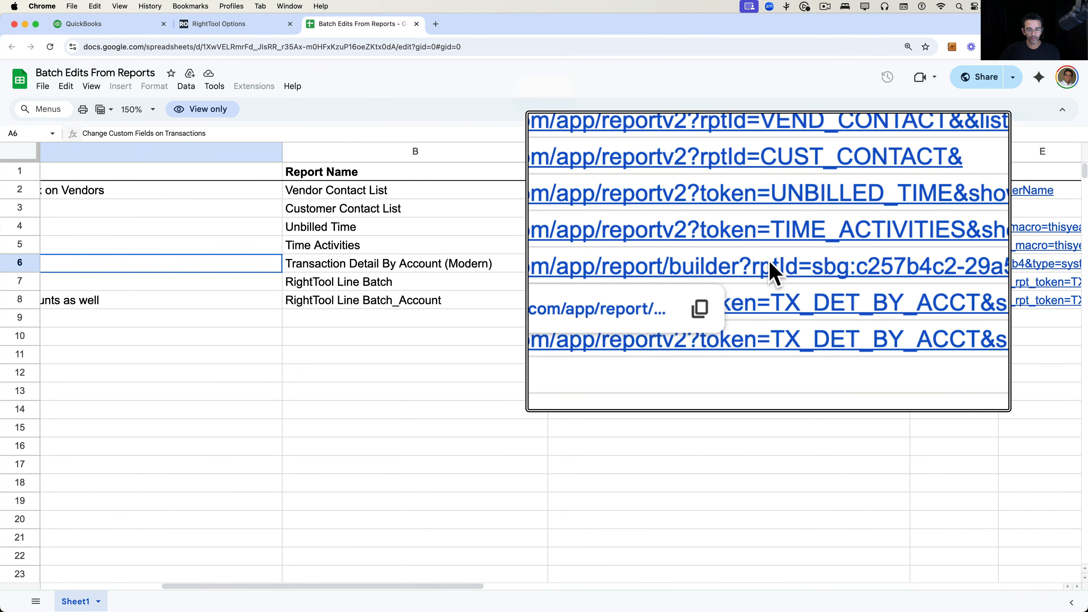
click(662, 285)
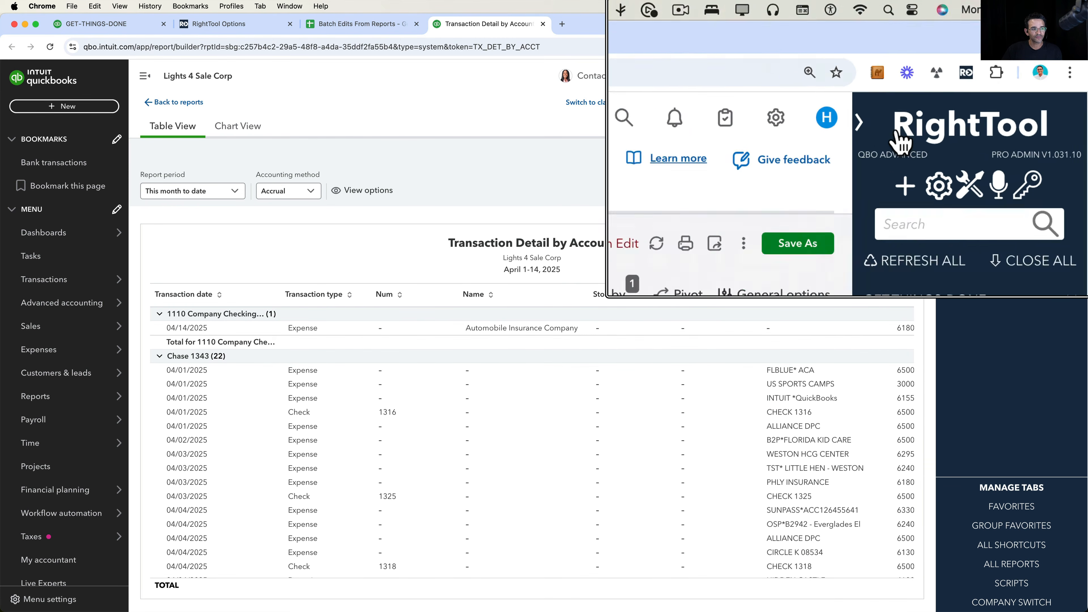
Collapse the RightTool sidebar and the navigation menu, and look over the report and its Batch Edit option.
click(942, 77)
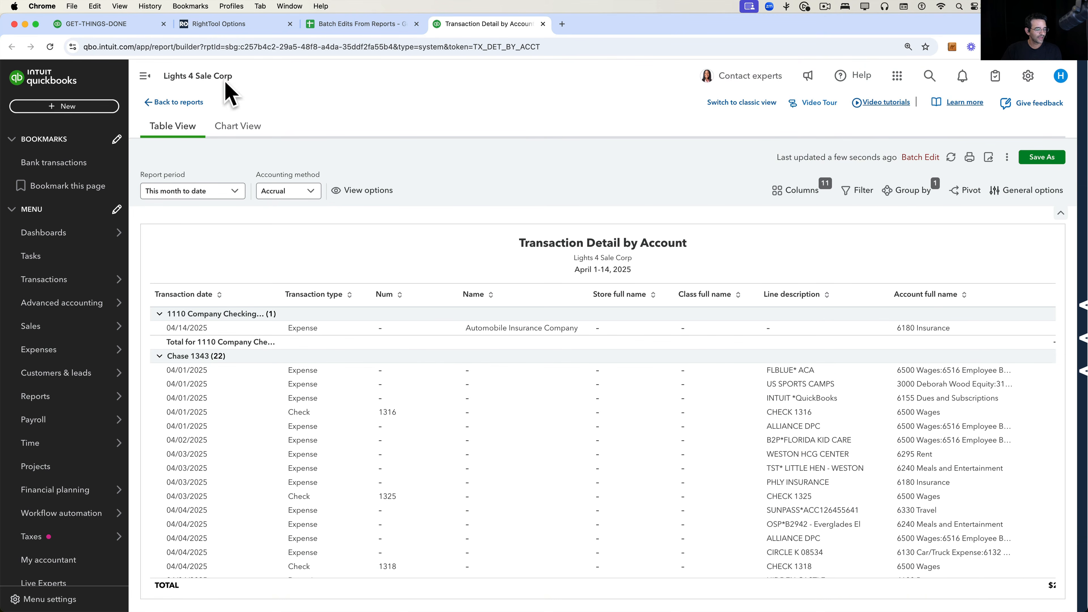
click(150, 77)
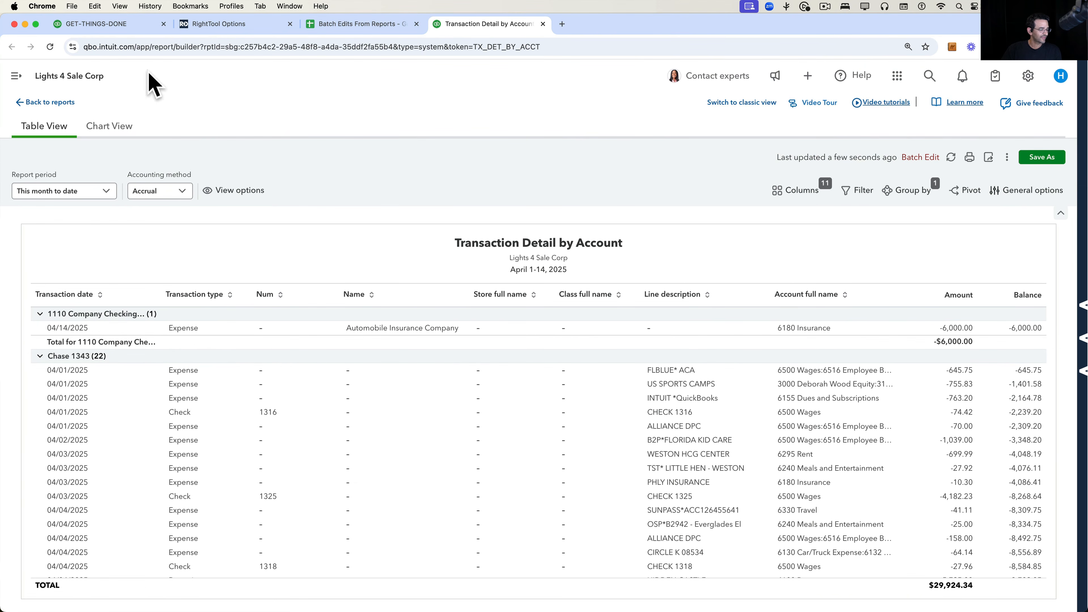
scroll(596, 420, down, 20)
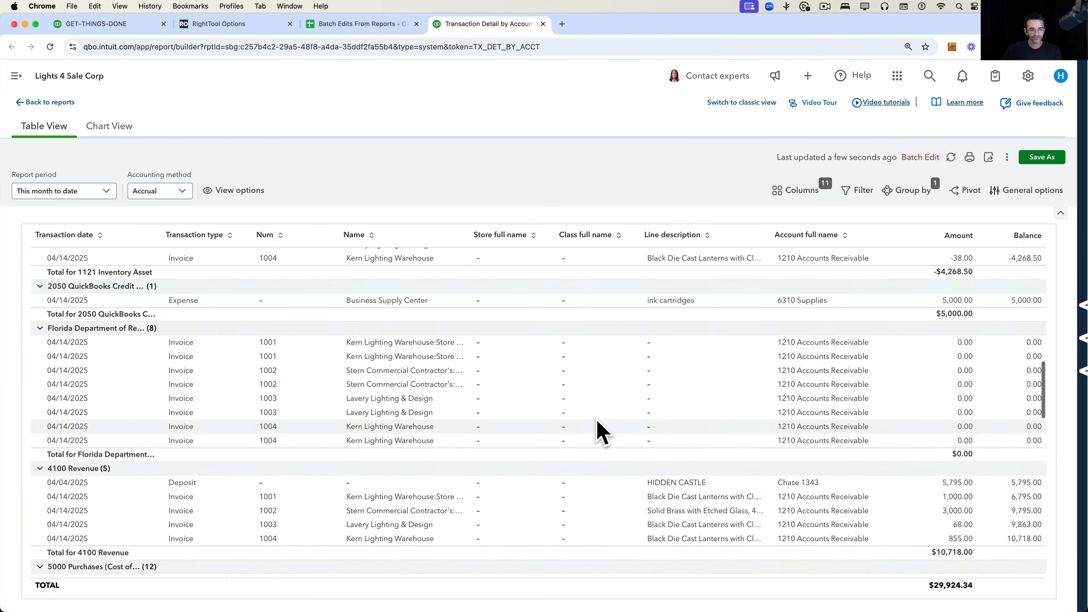
scroll(596, 420, up, 20)
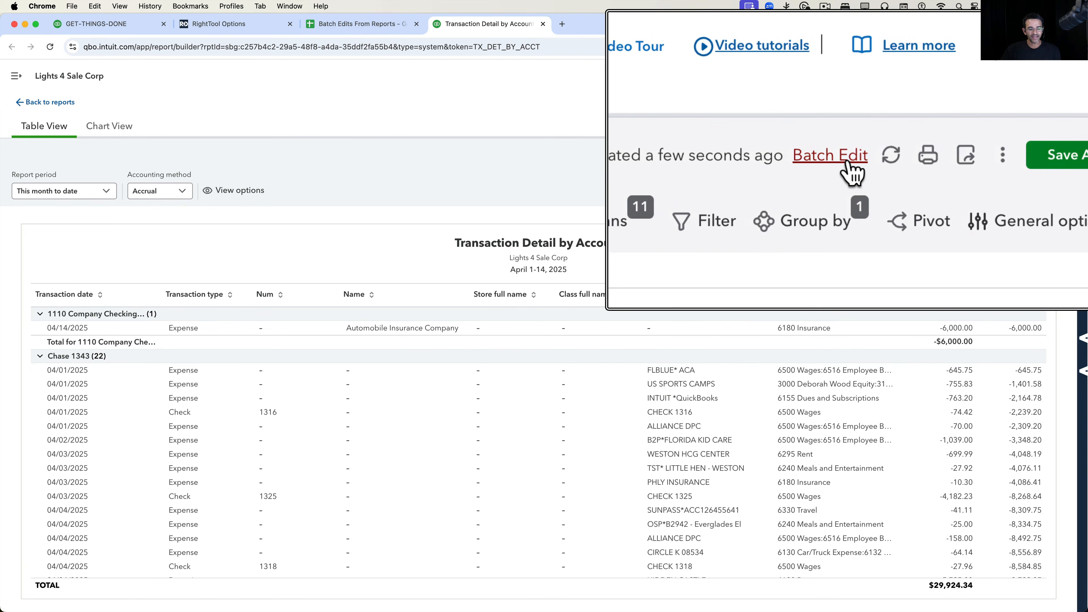
click(924, 161)
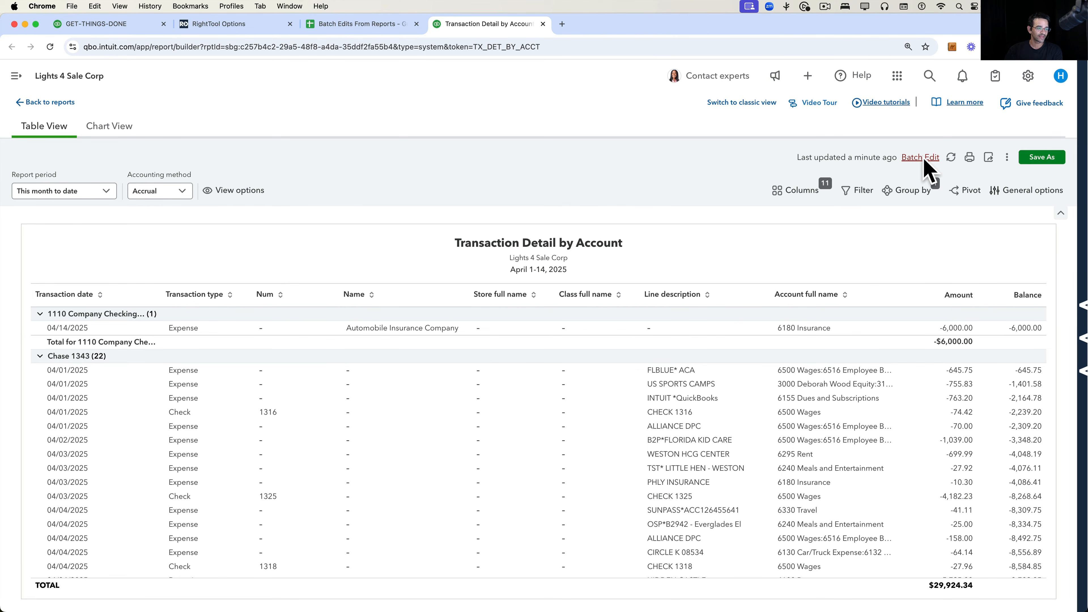
Filter the report to transaction type equals Invoice and set the report period to All Dates.
click(863, 191)
click(934, 297)
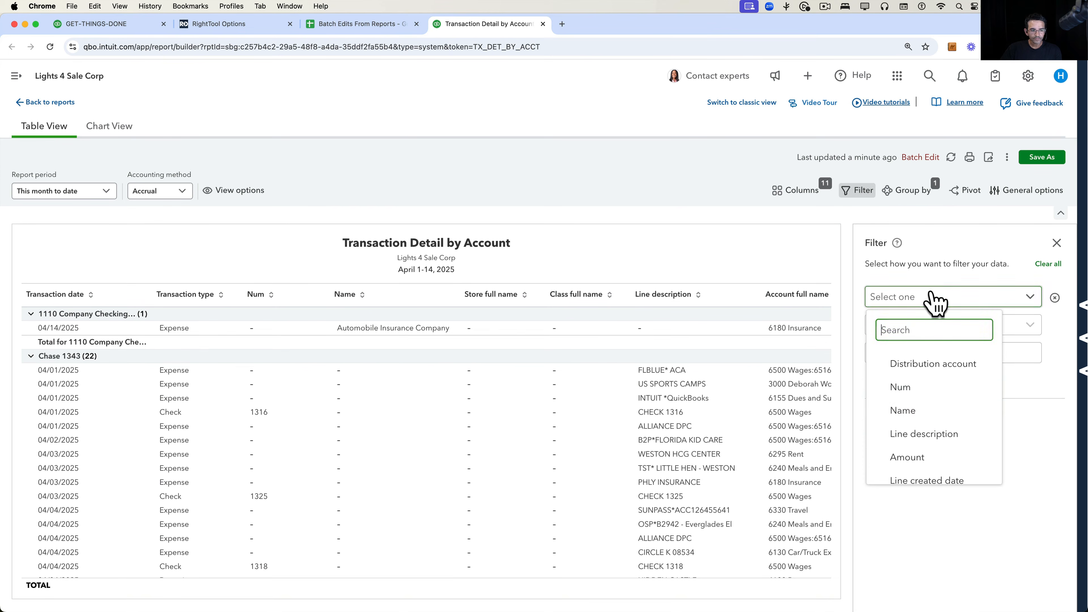
scroll(930, 429, down, 5)
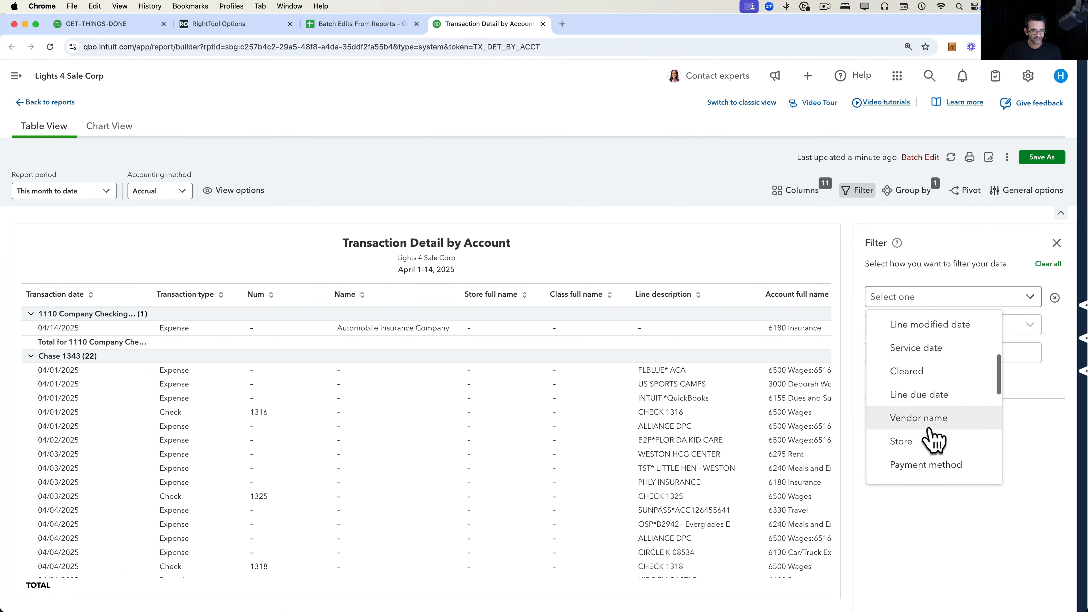
scroll(932, 437, down, 3)
click(938, 399)
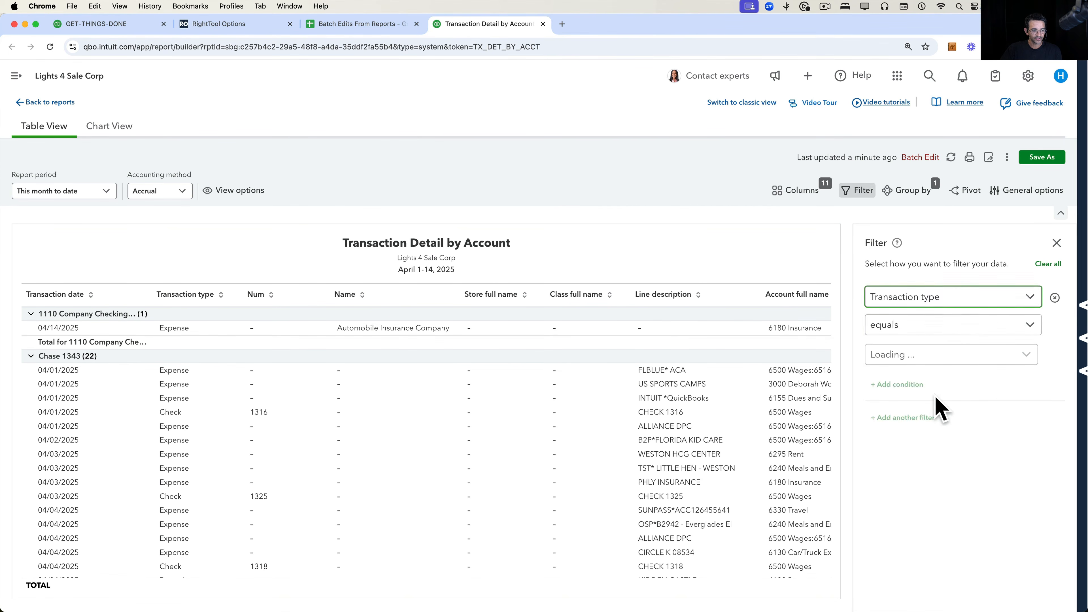
click(922, 360)
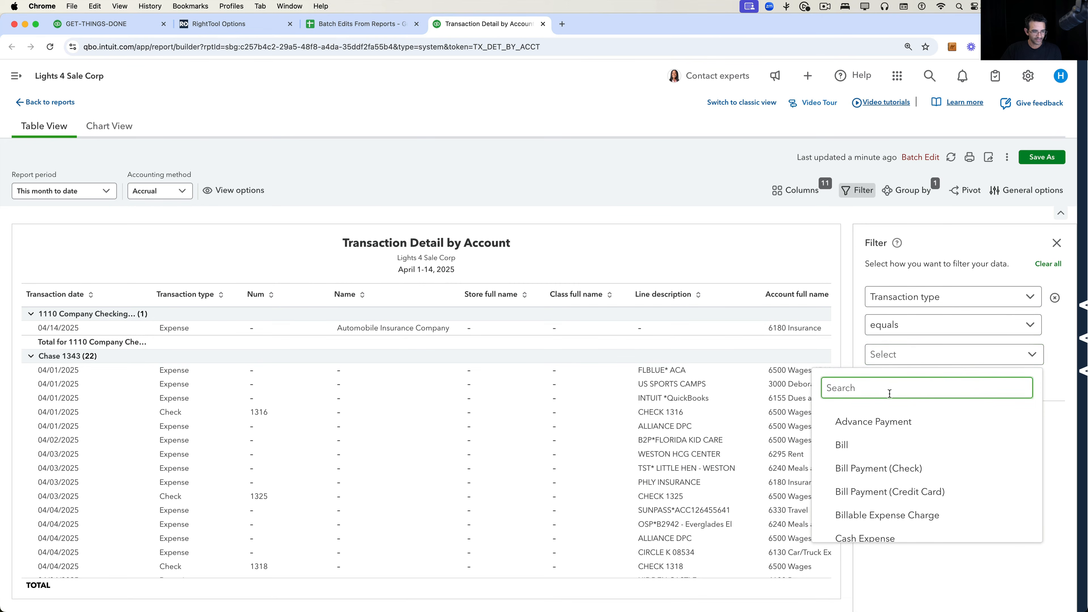
text(inv)
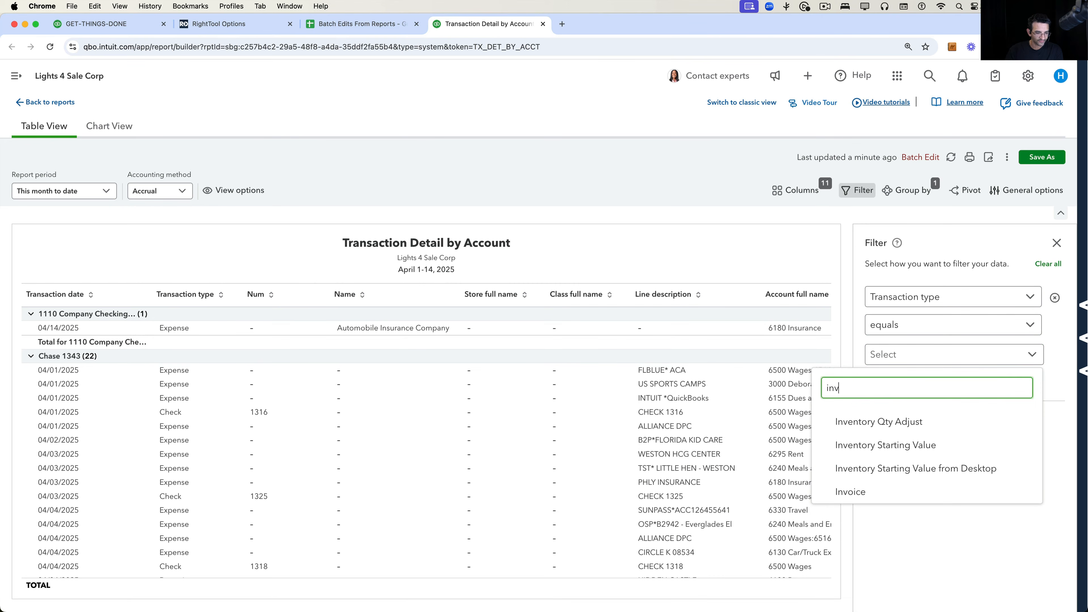
click(873, 495)
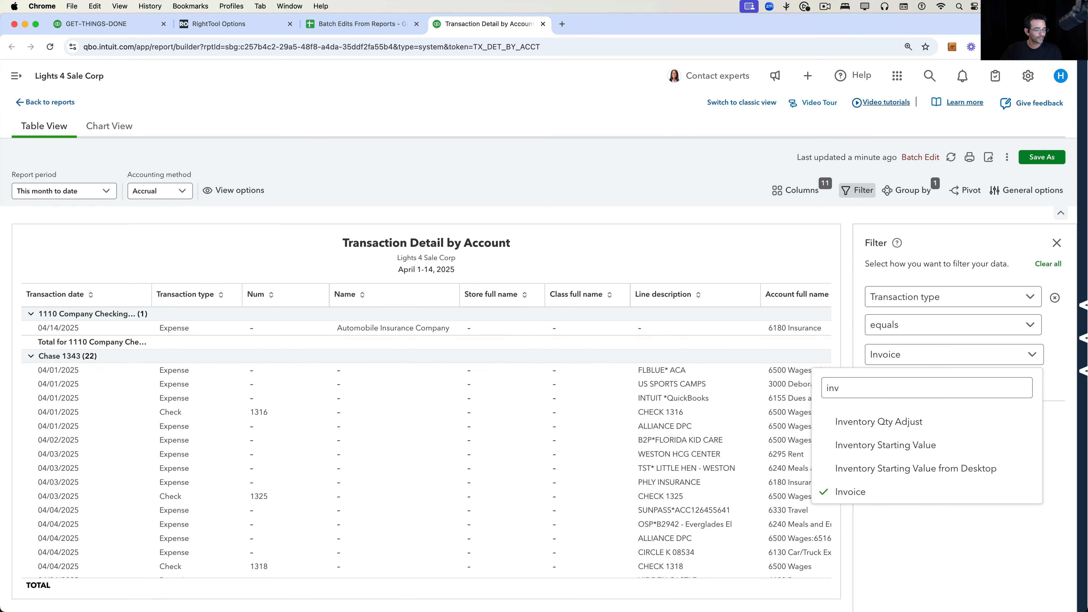
click(970, 565)
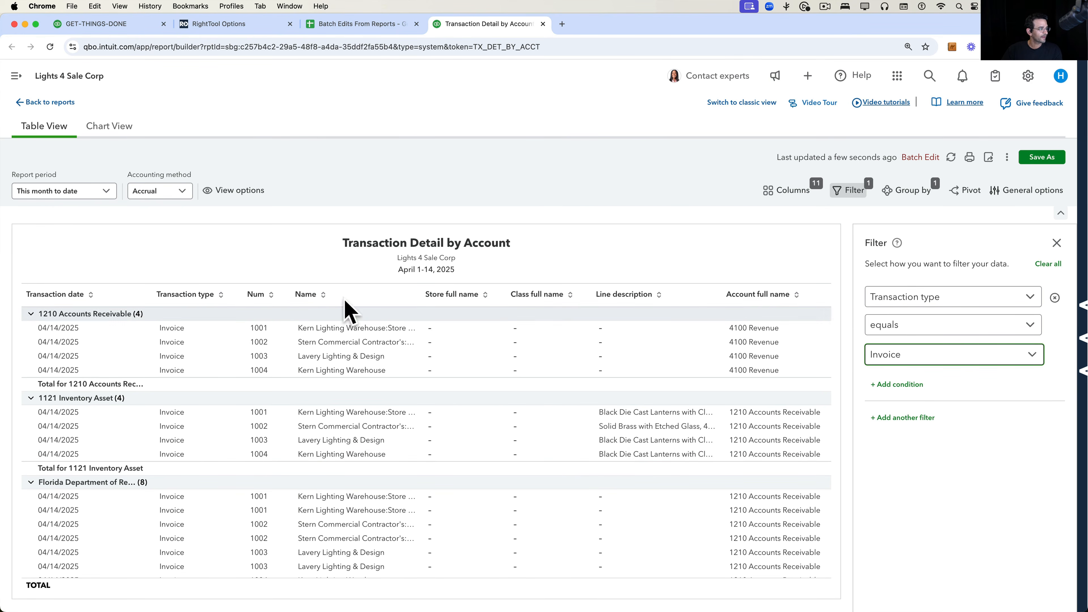
click(64, 197)
click(60, 213)
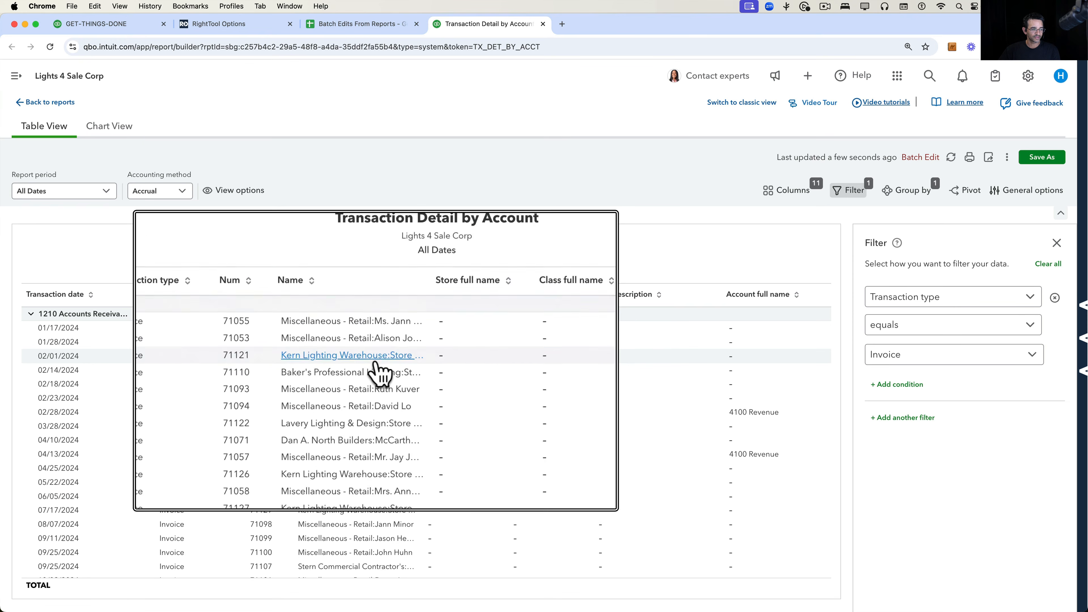
Remove the Store full name, Class full name, Line description, Account full name and Balance columns from the report.
click(793, 192)
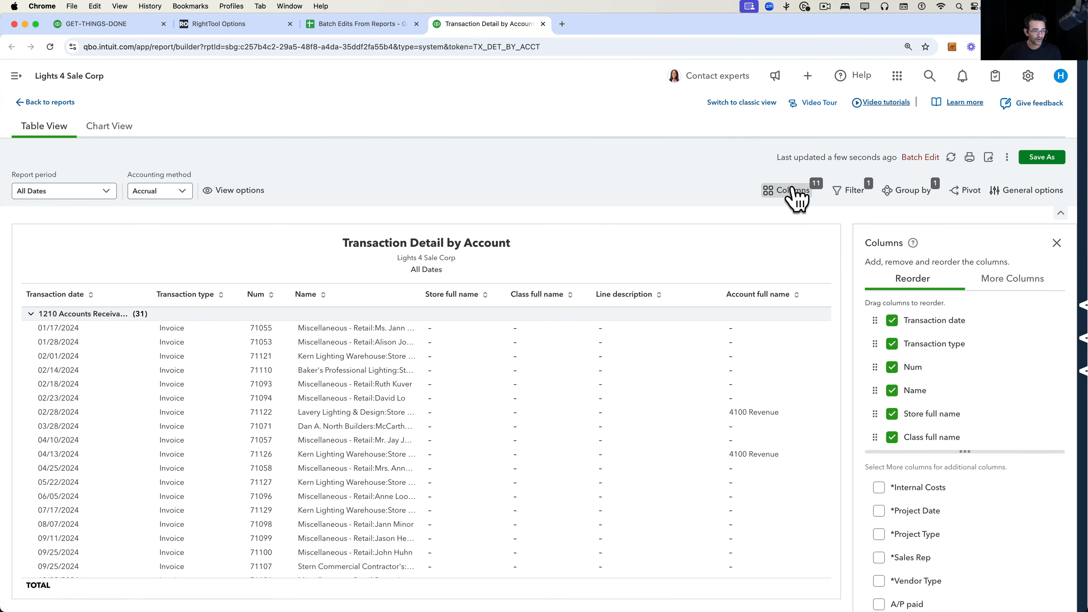
click(892, 413)
click(892, 414)
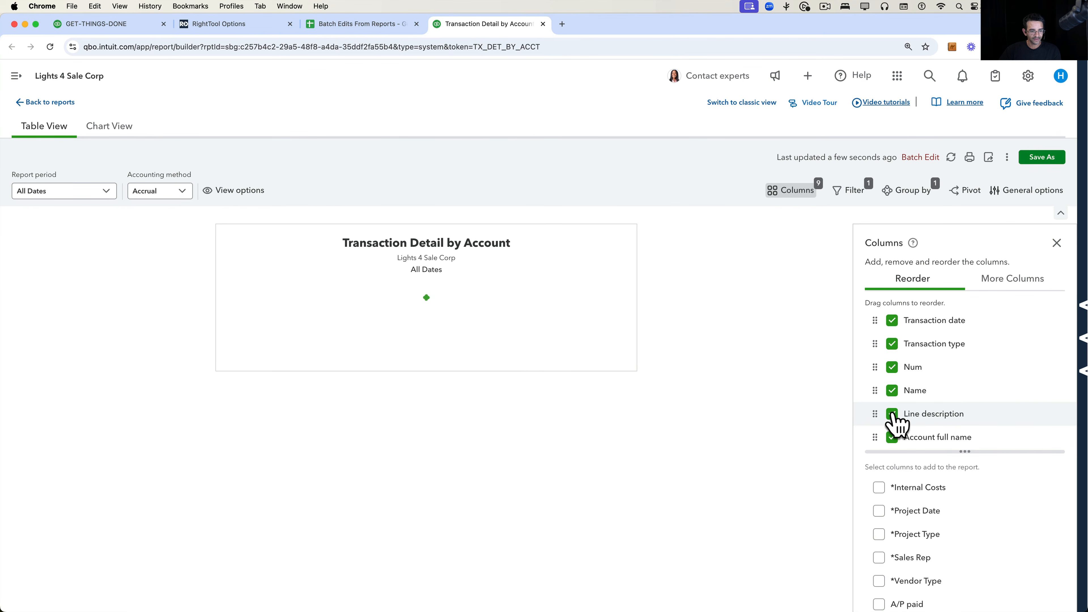
click(893, 435)
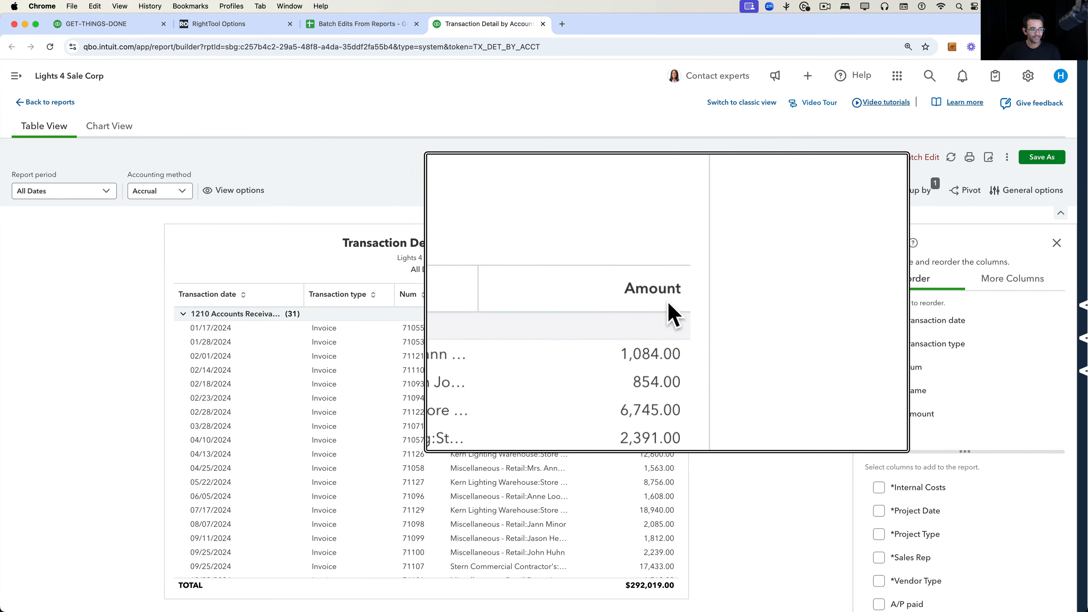
Add the *Sales Rep custom field as a report column and look through it across the invoices.
scroll(1003, 547, down, 2)
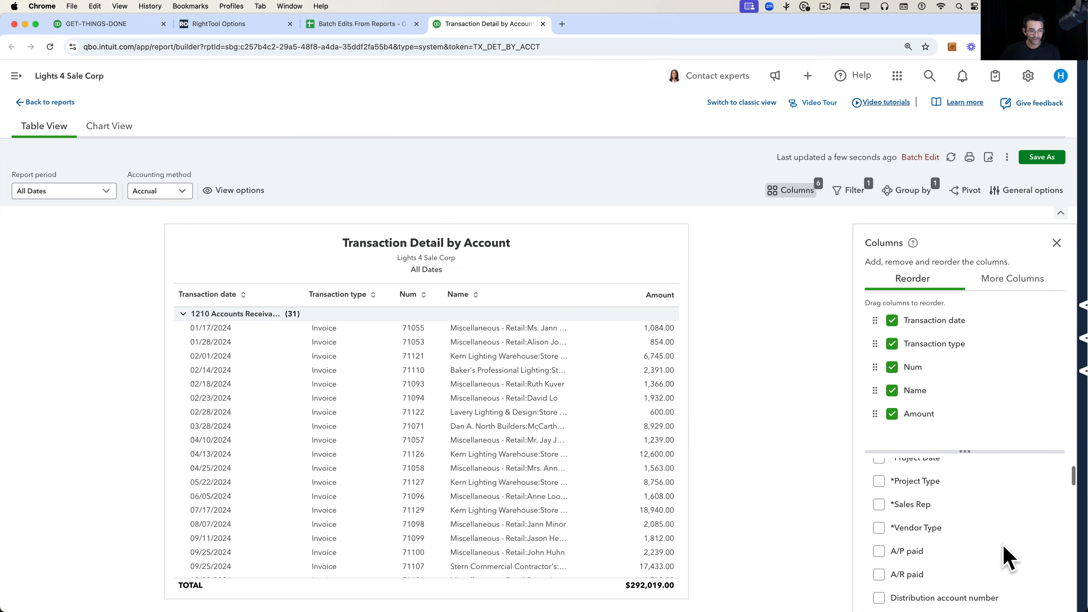
scroll(1003, 547, up, 2)
key(alt+super+8)
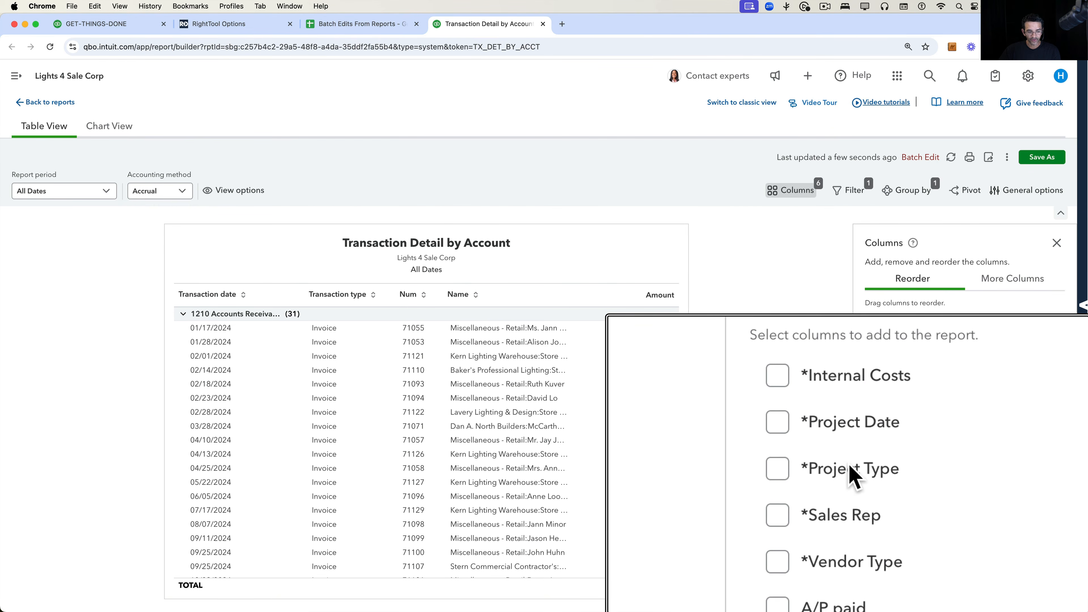
key(alt+super+8)
key(alt+super+8)
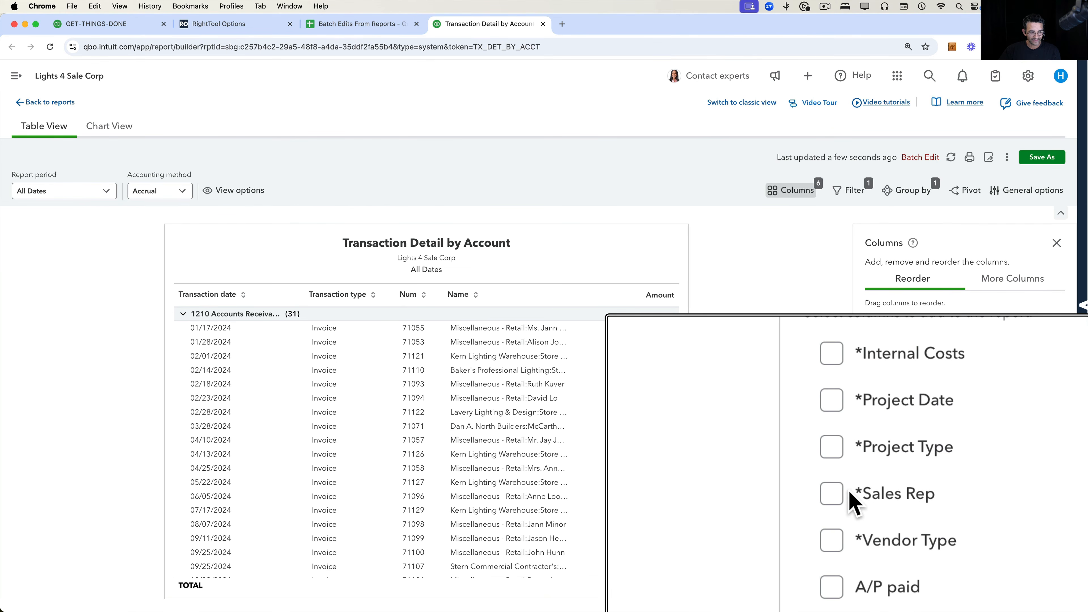
key(alt+super+8)
click(878, 552)
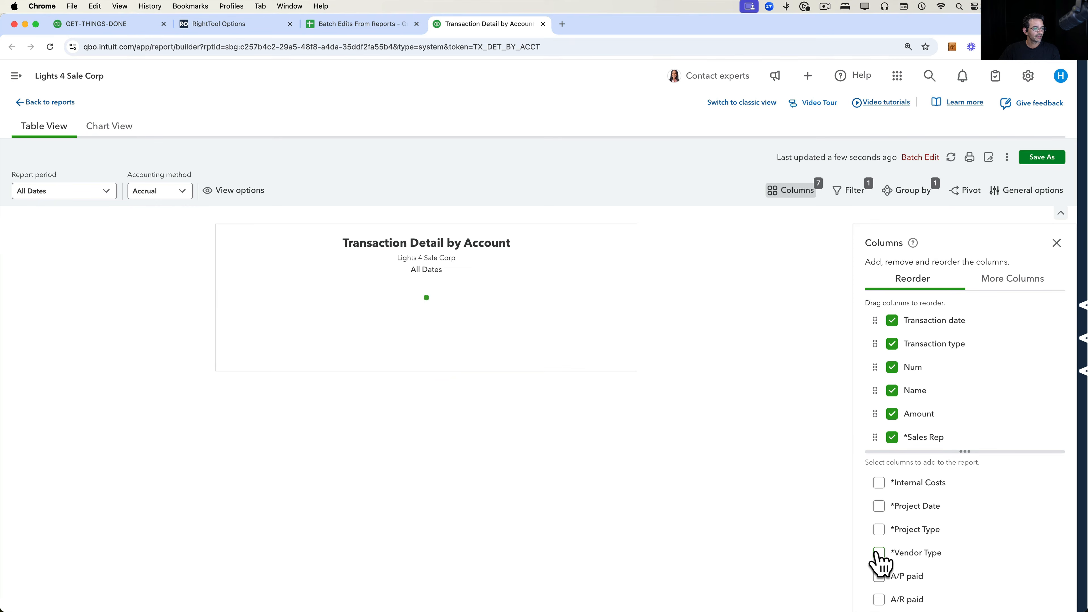
scroll(652, 463, down, 8)
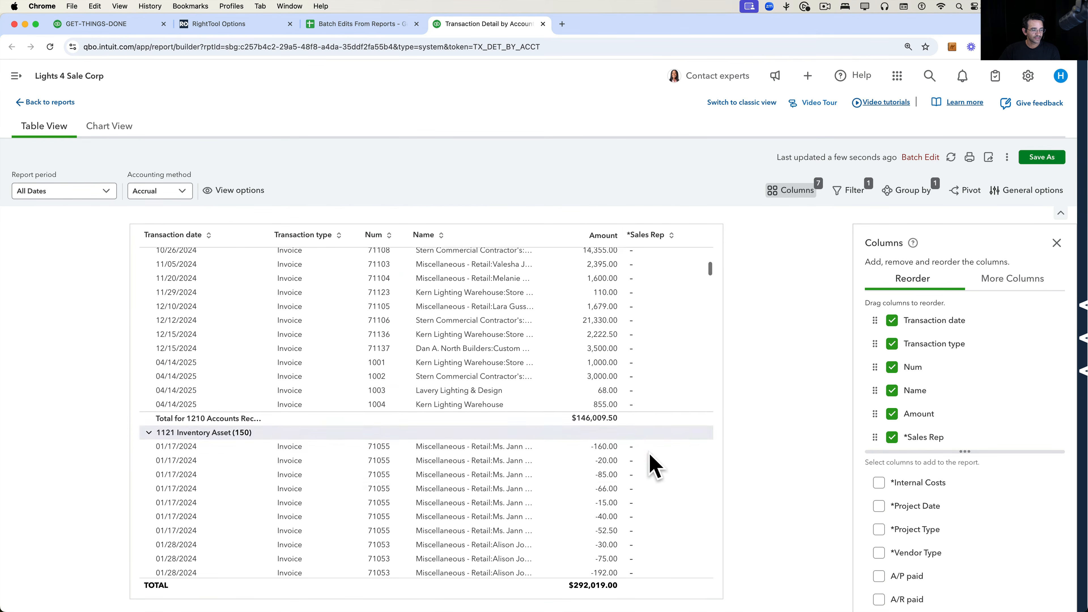
scroll(652, 463, up, 10)
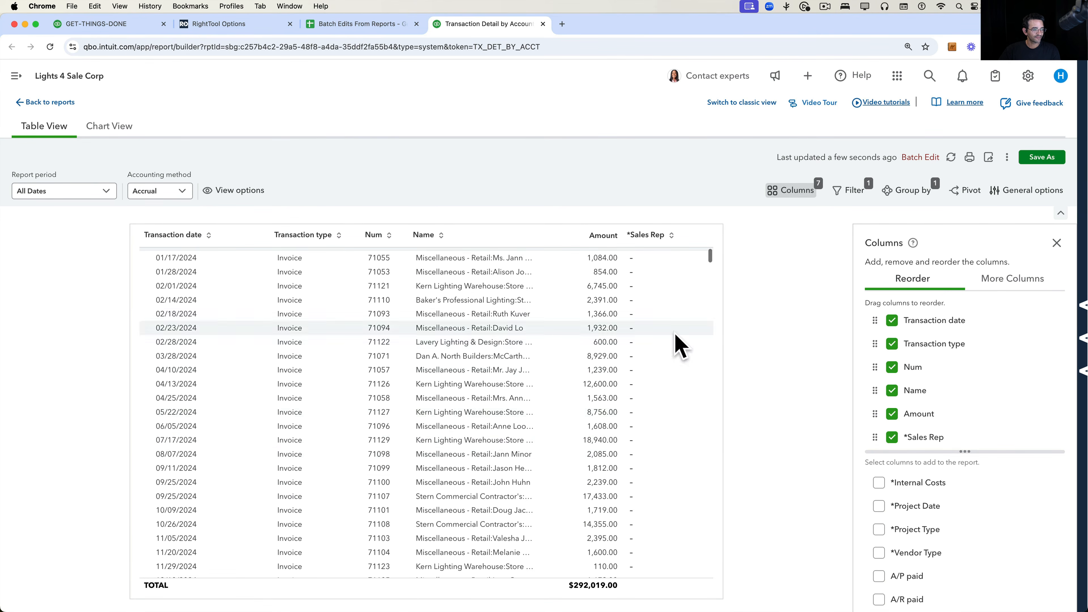
scroll(678, 345, up, 2)
scroll(668, 376, down, 8)
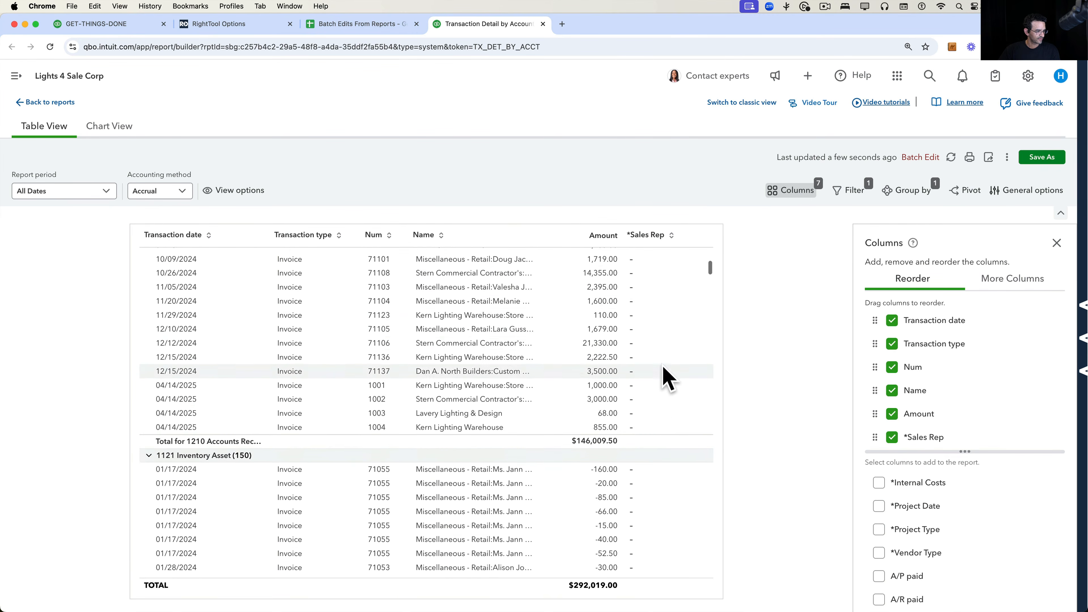
scroll(666, 377, up, 12)
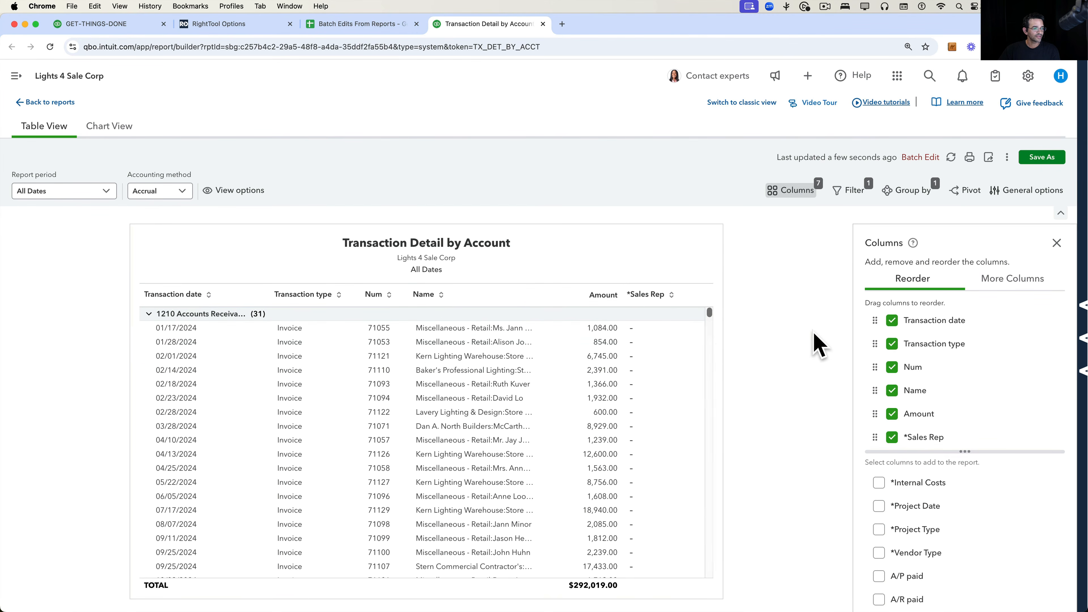
Add a second filter condition limiting the report to invoices whose *Sales Rep equals the first listed rep.
click(856, 191)
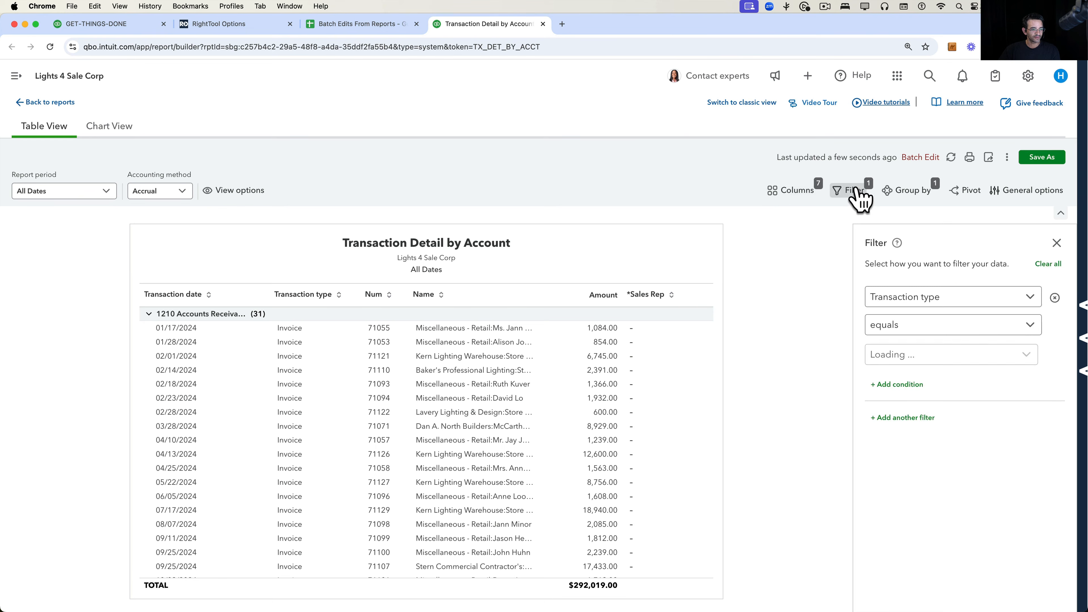
click(905, 385)
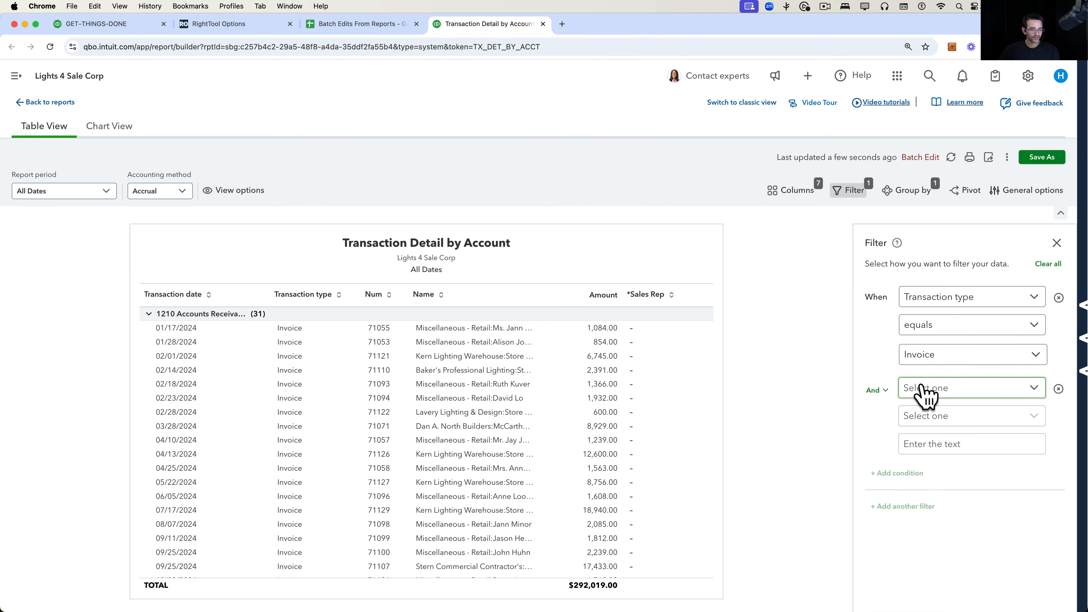
click(945, 387)
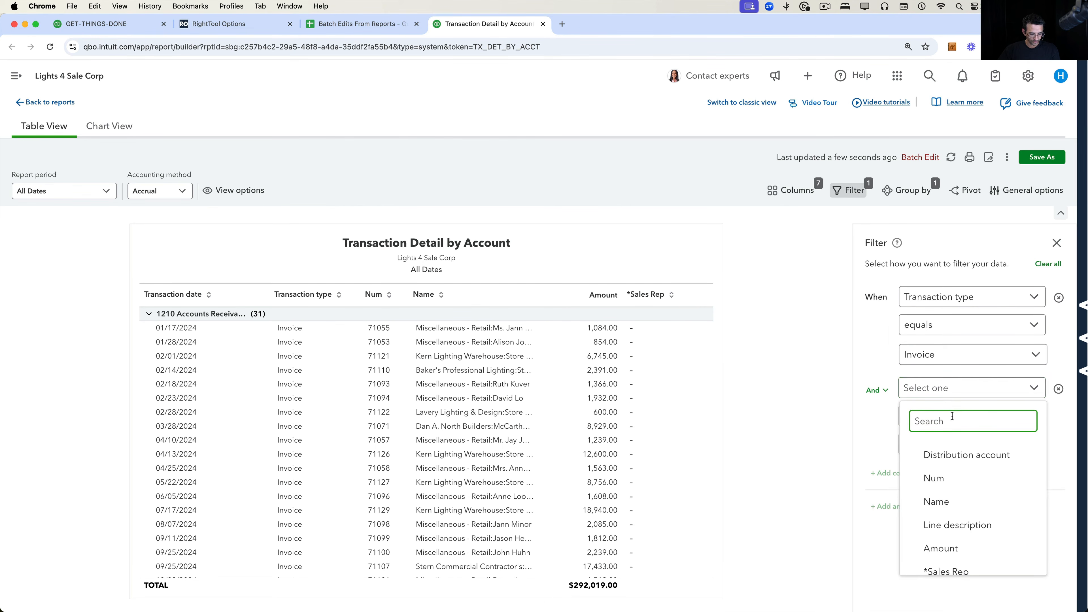
text(sal)
click(938, 454)
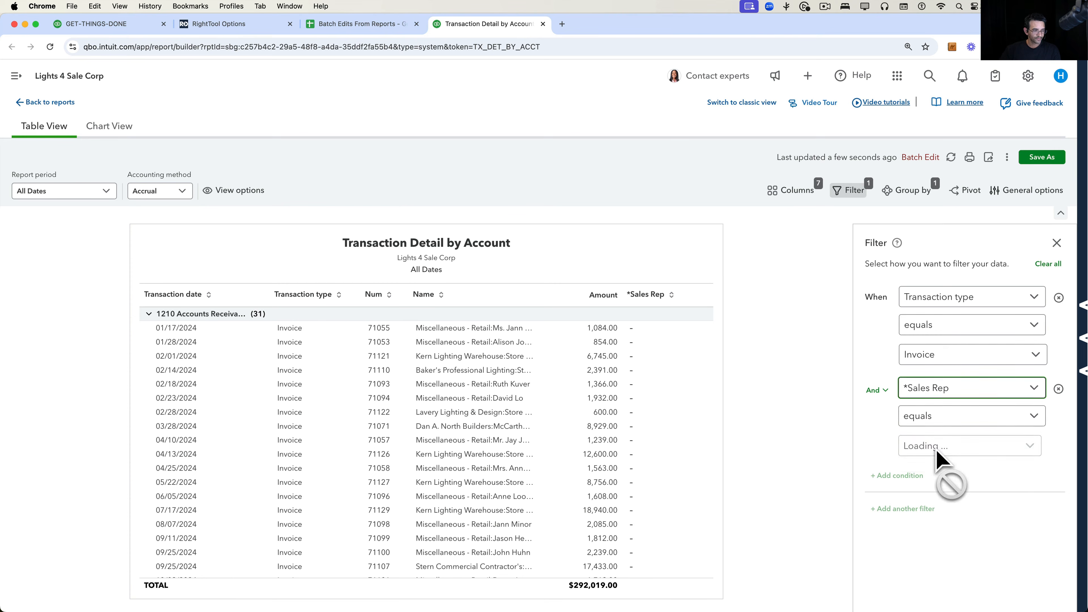
click(953, 451)
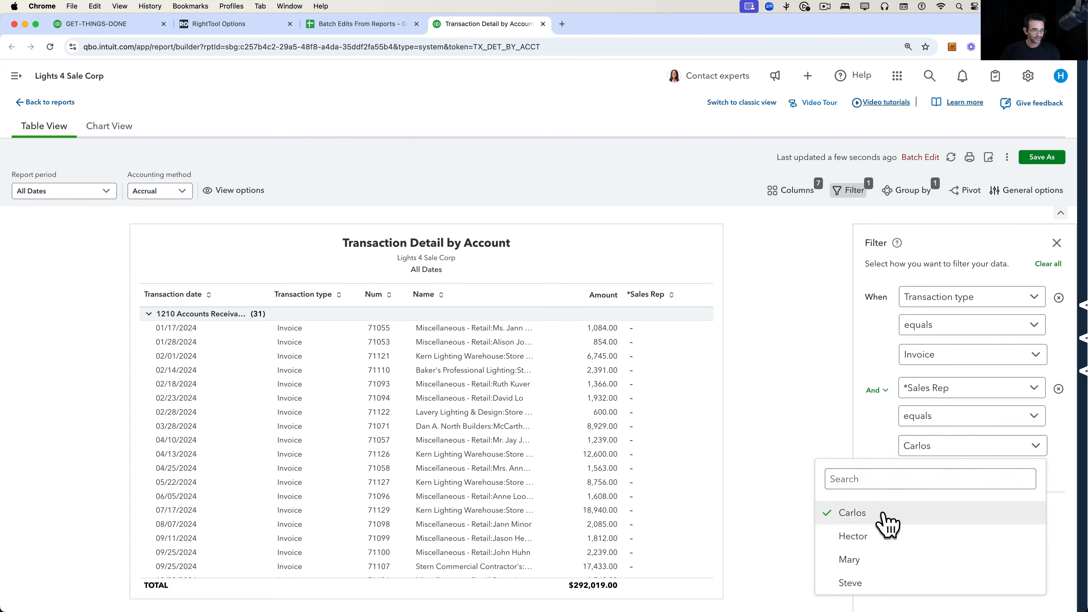
click(794, 446)
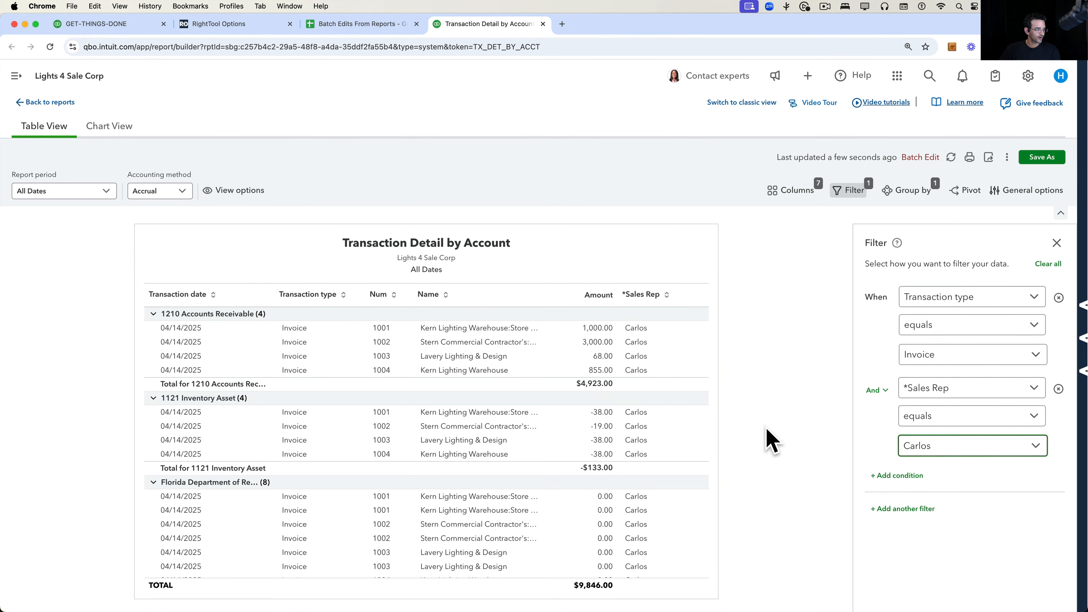
Switch the *Sales Rep filter value to each of the other three reps in turn to view their invoices.
click(957, 456)
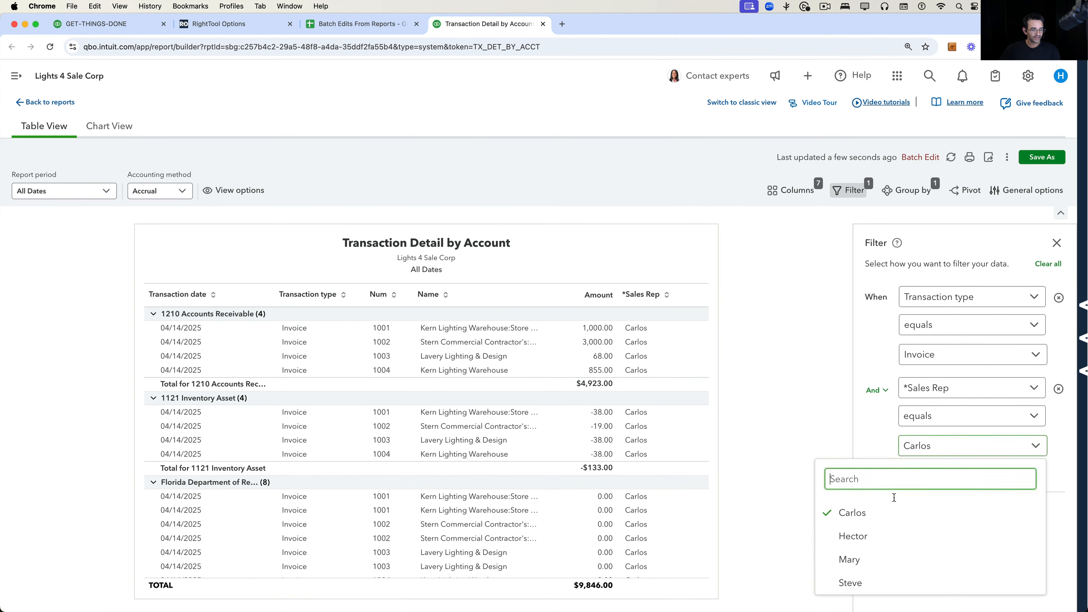
click(874, 538)
click(869, 515)
click(837, 401)
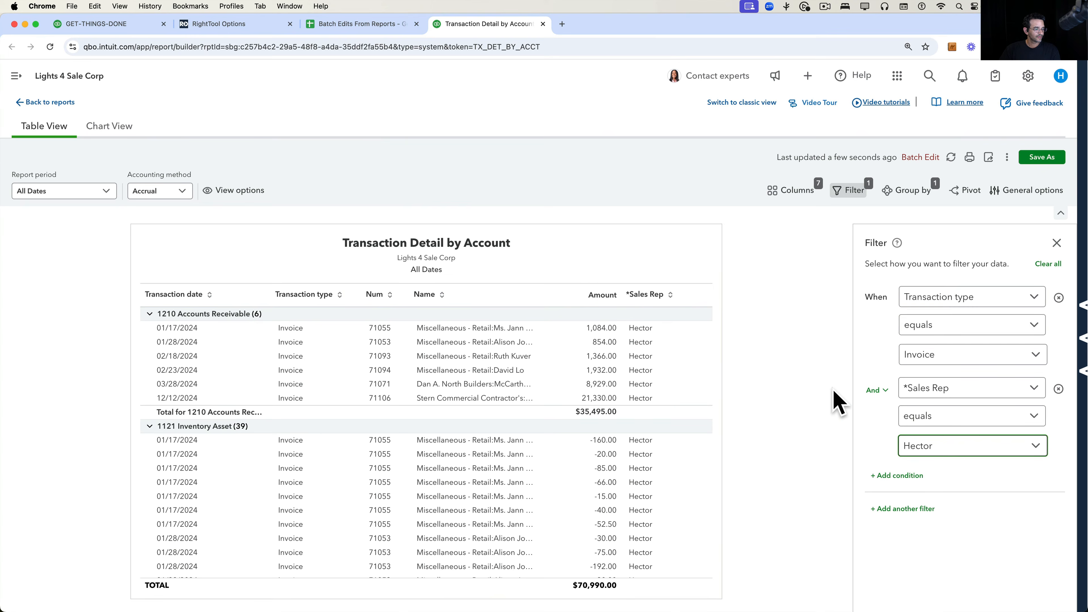
click(971, 449)
click(862, 539)
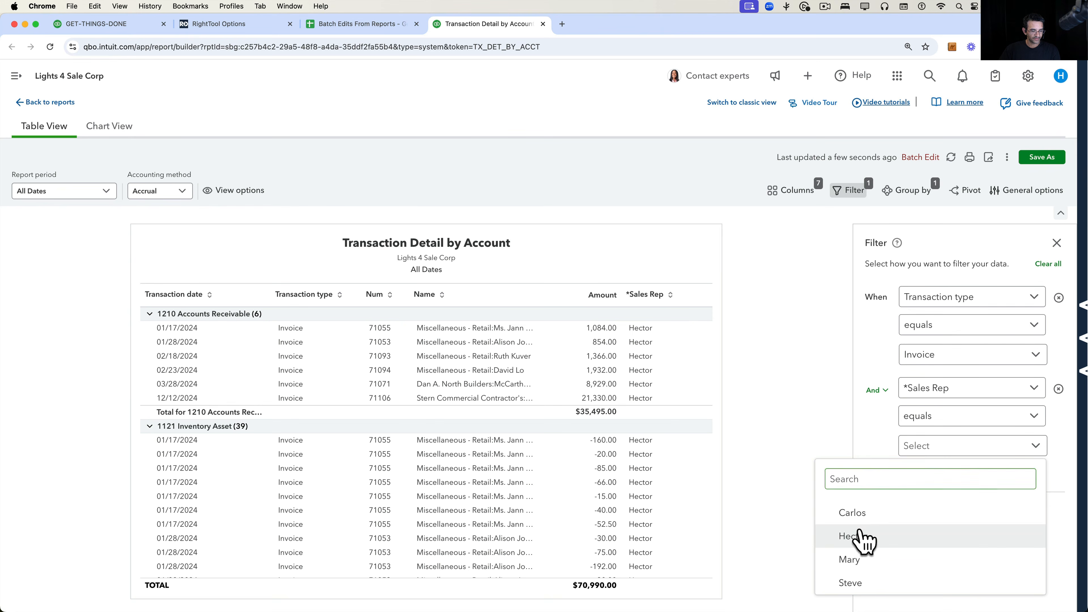
click(855, 562)
click(831, 416)
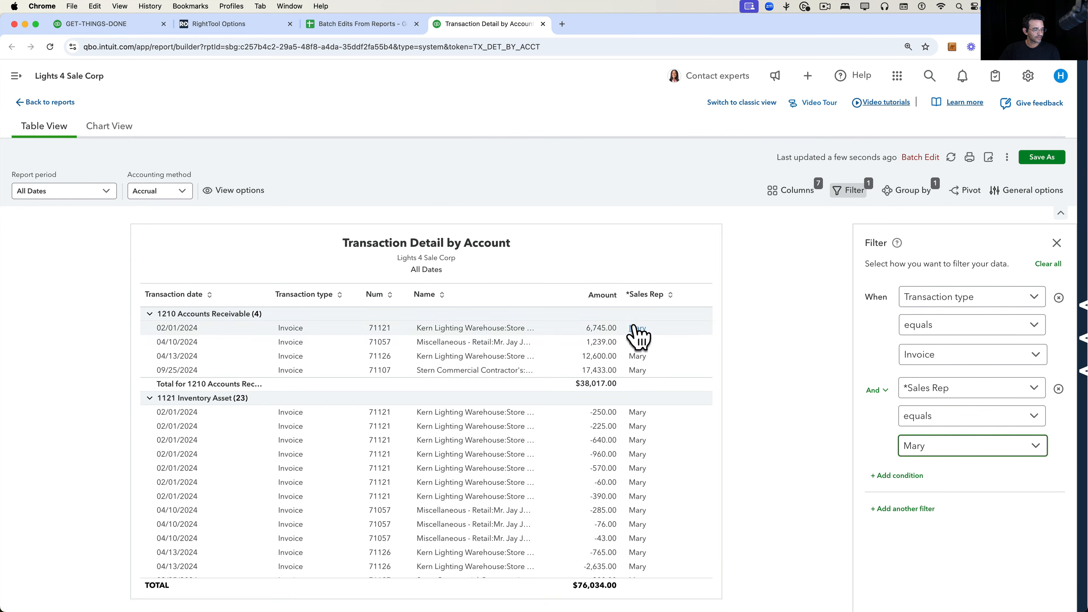
click(923, 447)
click(862, 582)
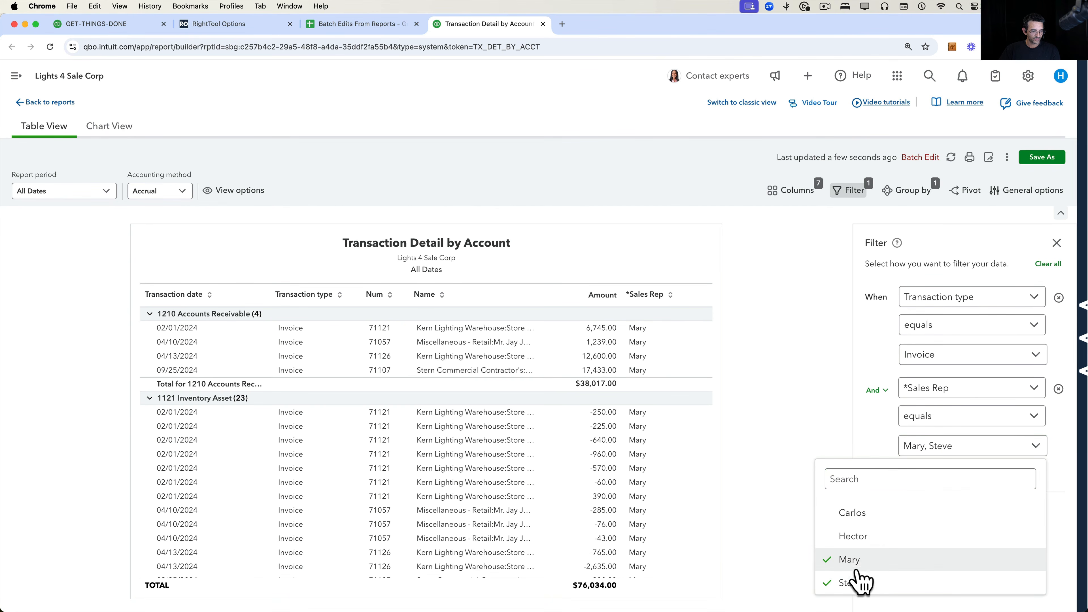
click(848, 559)
click(826, 454)
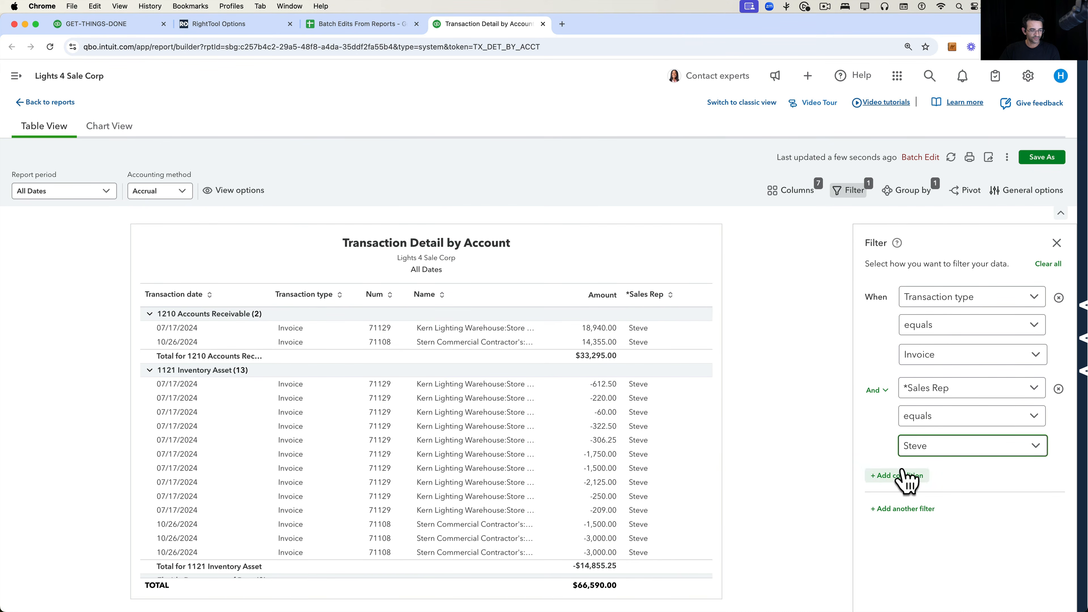
Clear the selected rep, set the *Sales Rep condition to is empty, and look through the resulting invoices.
click(923, 448)
click(852, 584)
click(847, 441)
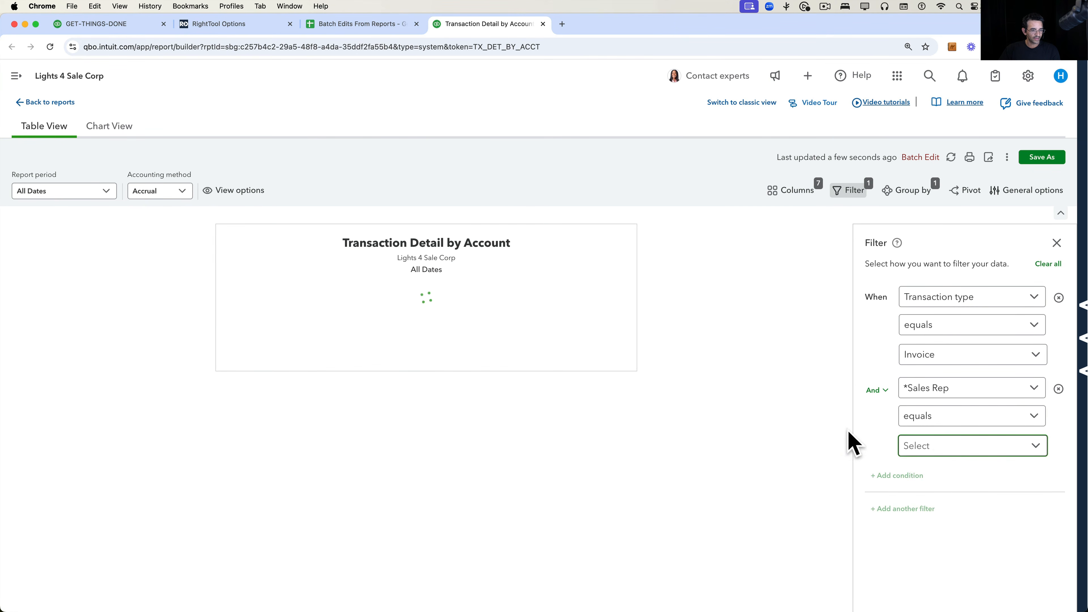
click(947, 418)
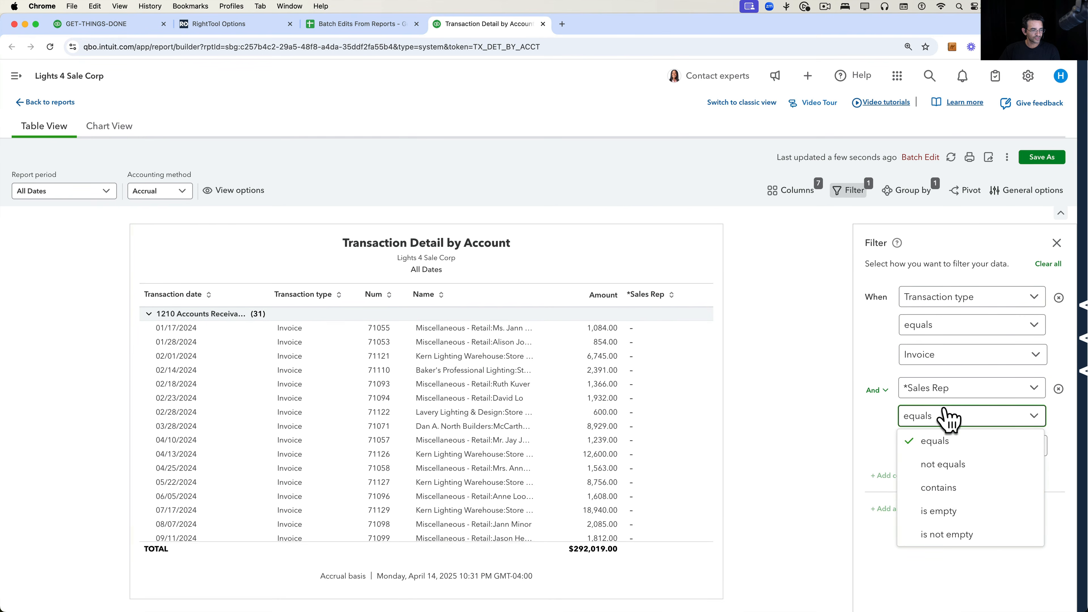
click(948, 514)
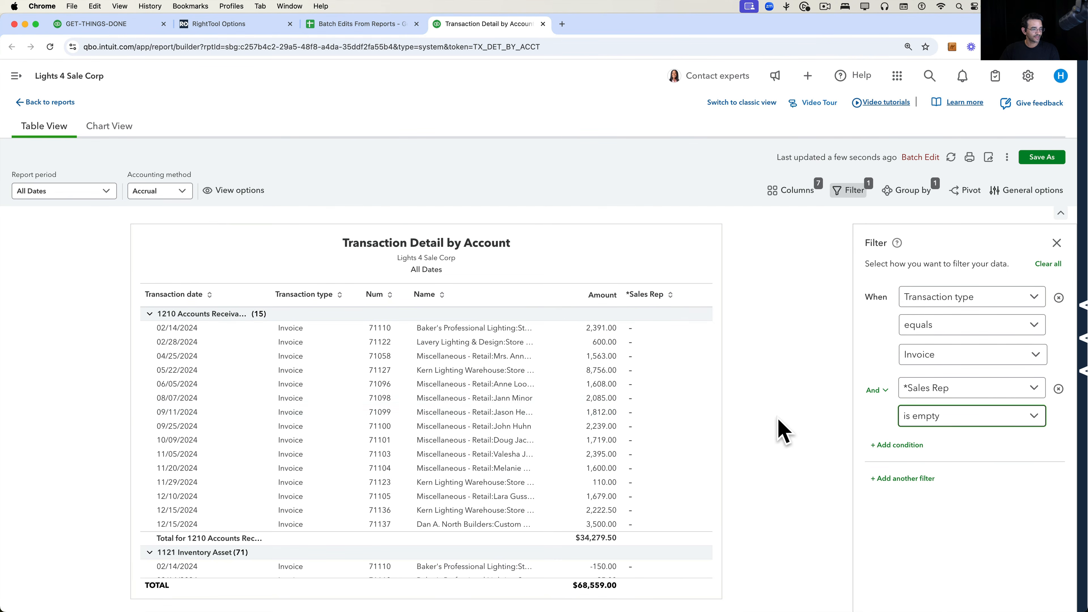
scroll(650, 422, down, 5)
scroll(651, 418, up, 5)
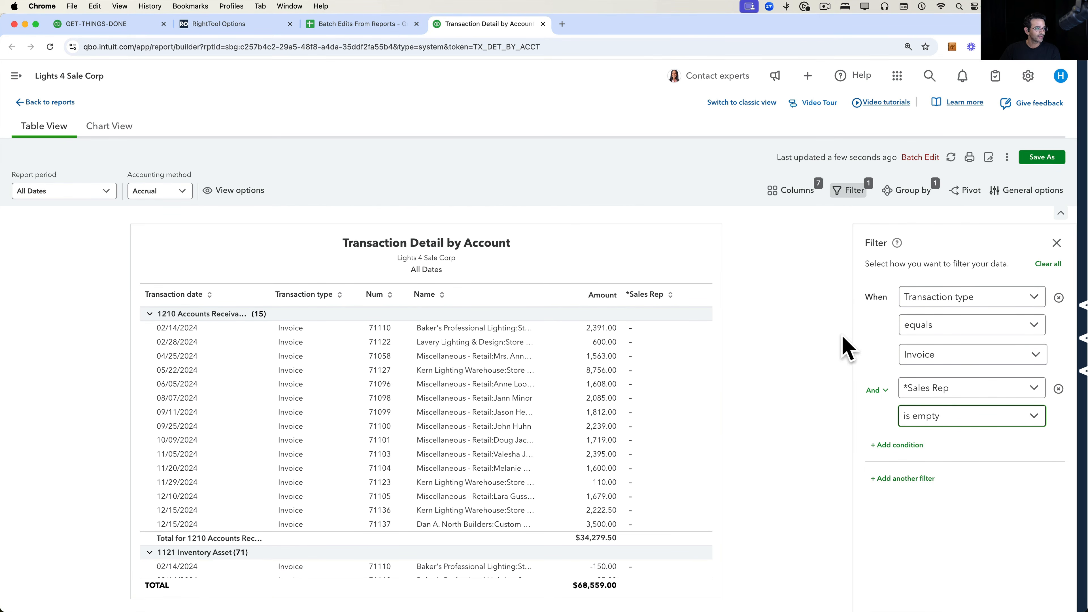
Look through the fields available for grouping the report.
click(911, 193)
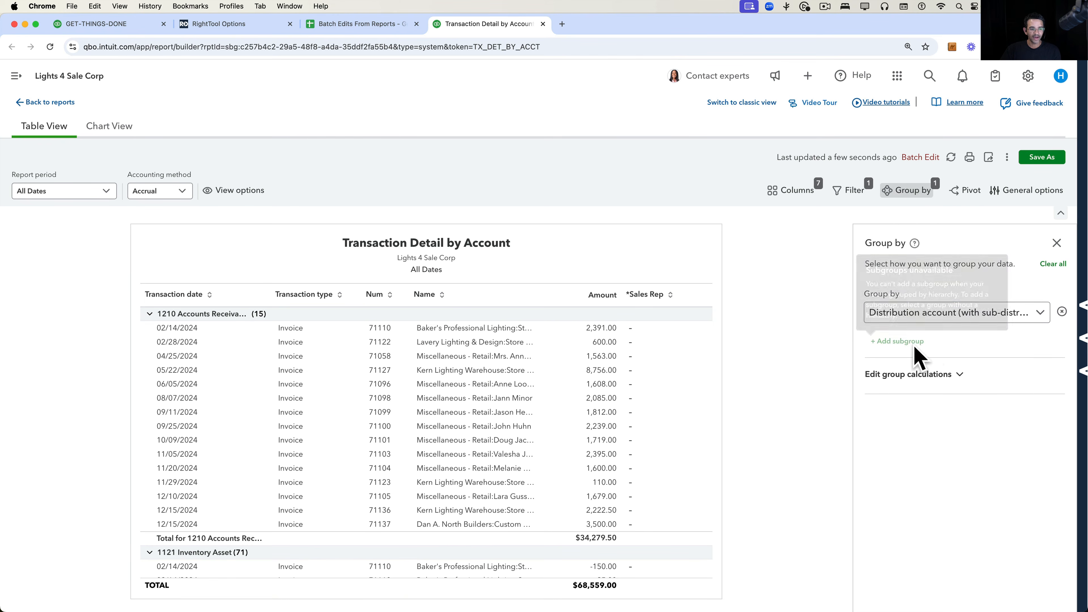
click(1023, 314)
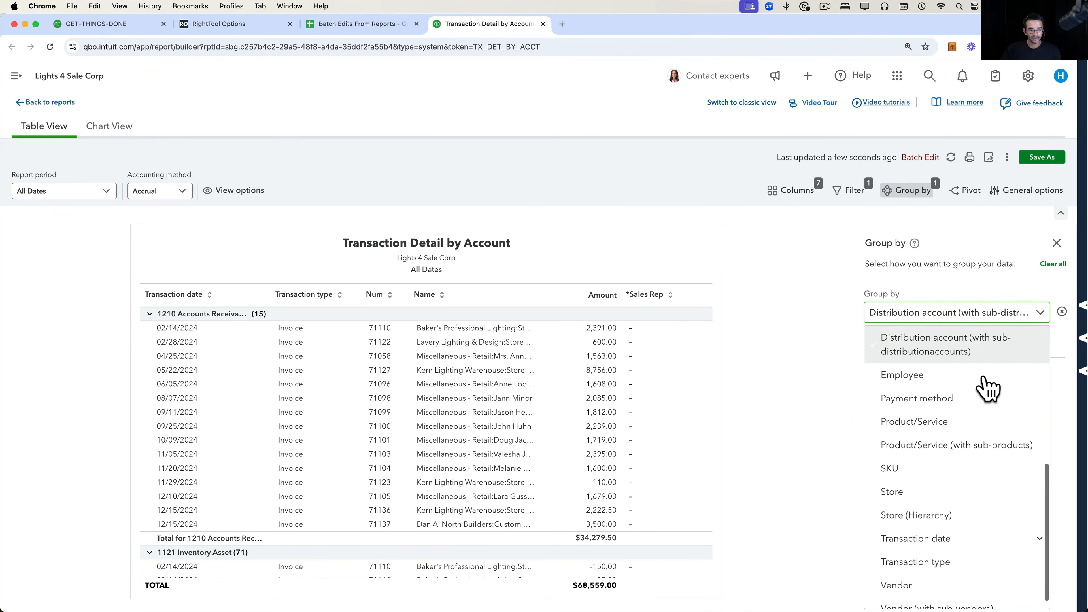
scroll(951, 387, up, 5)
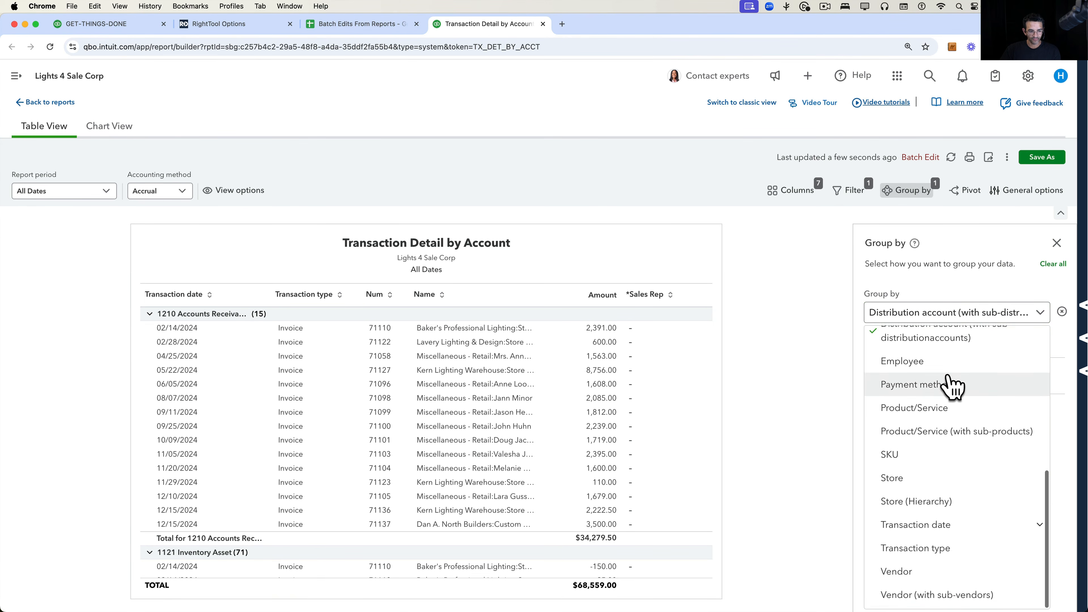
click(764, 363)
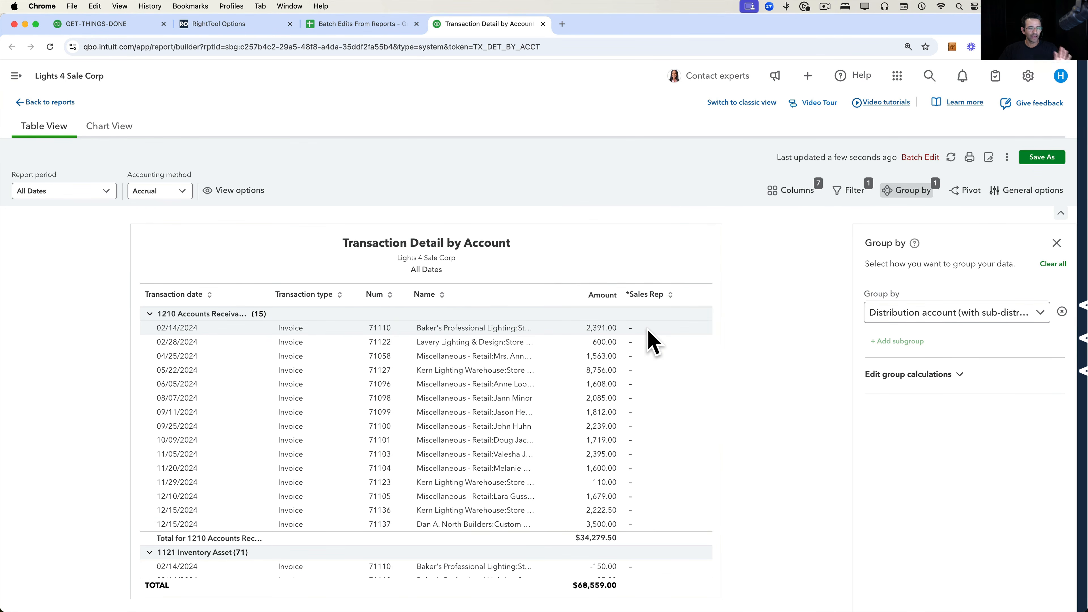
Duplicate the Transaction Detail by Account browser tab, check the original report, and switch to the copy.
right_click(480, 28)
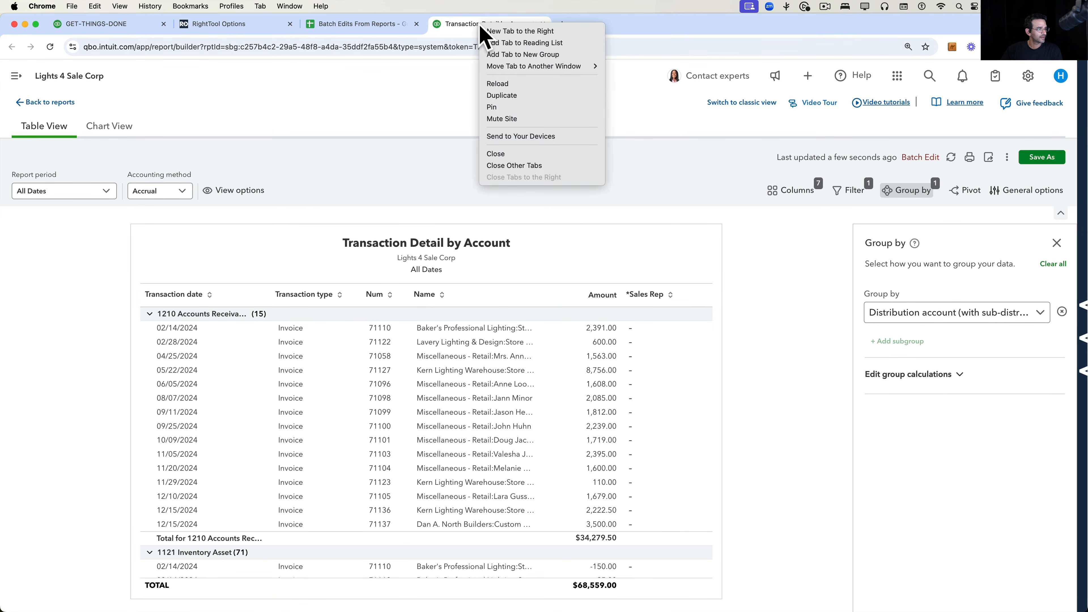
click(517, 96)
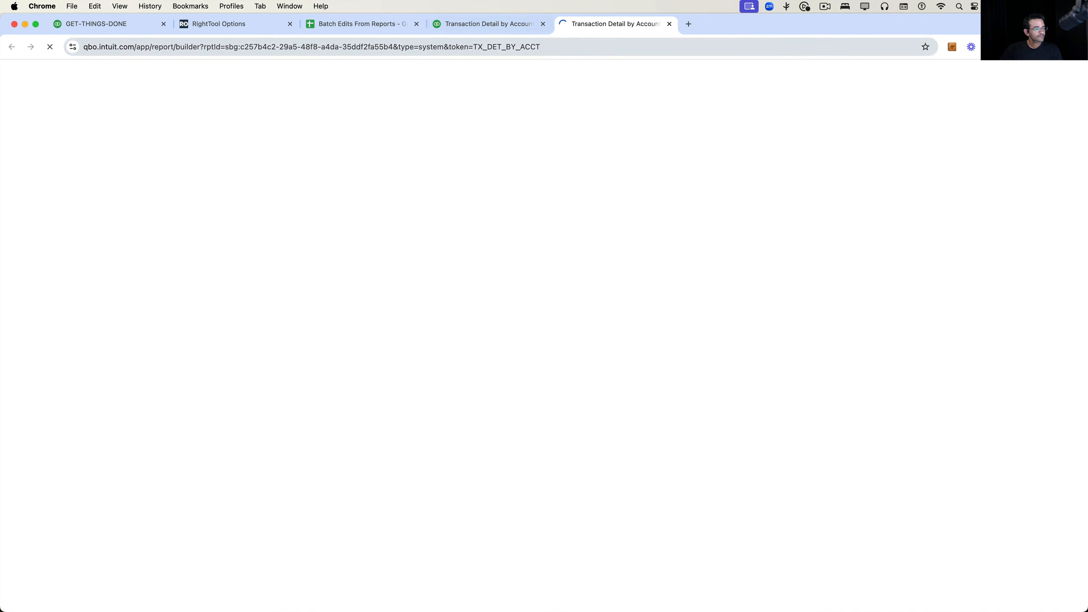
click(507, 28)
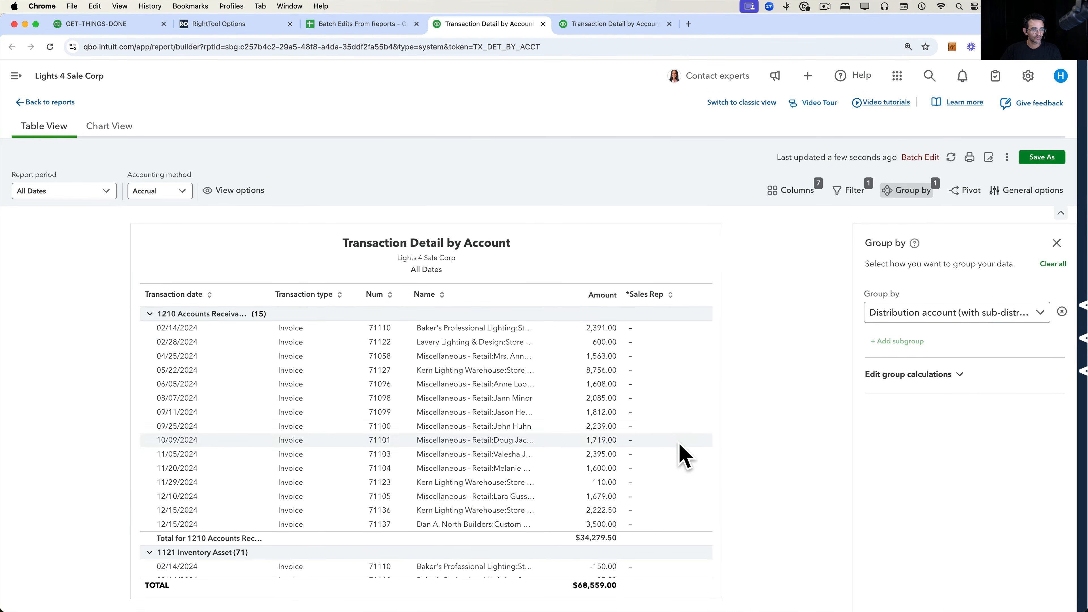
click(588, 26)
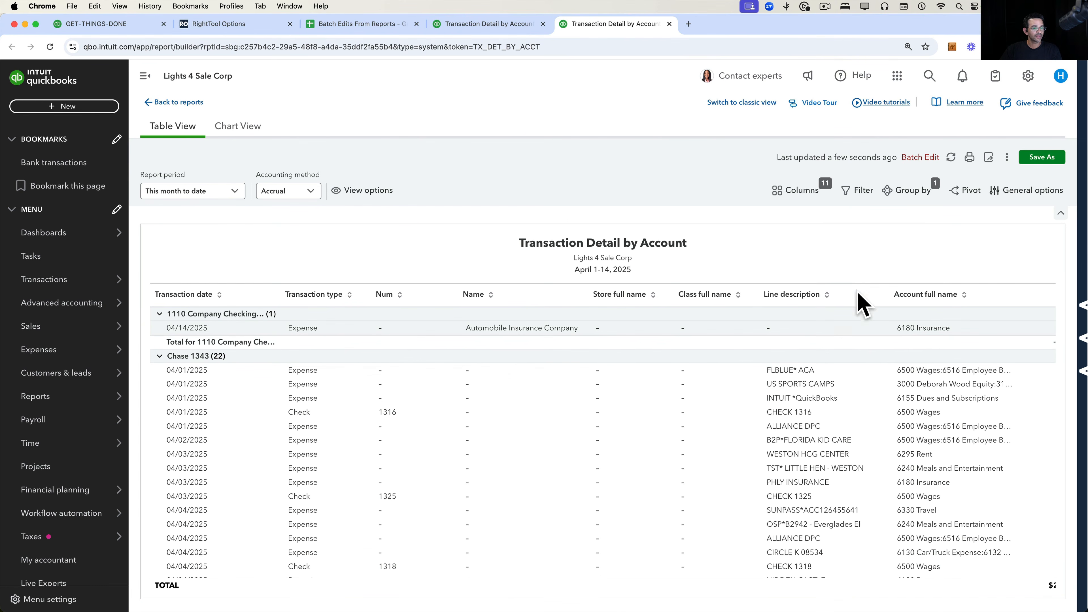
Group the duplicated report by the *Sales Rep custom field instead of distribution account.
click(917, 191)
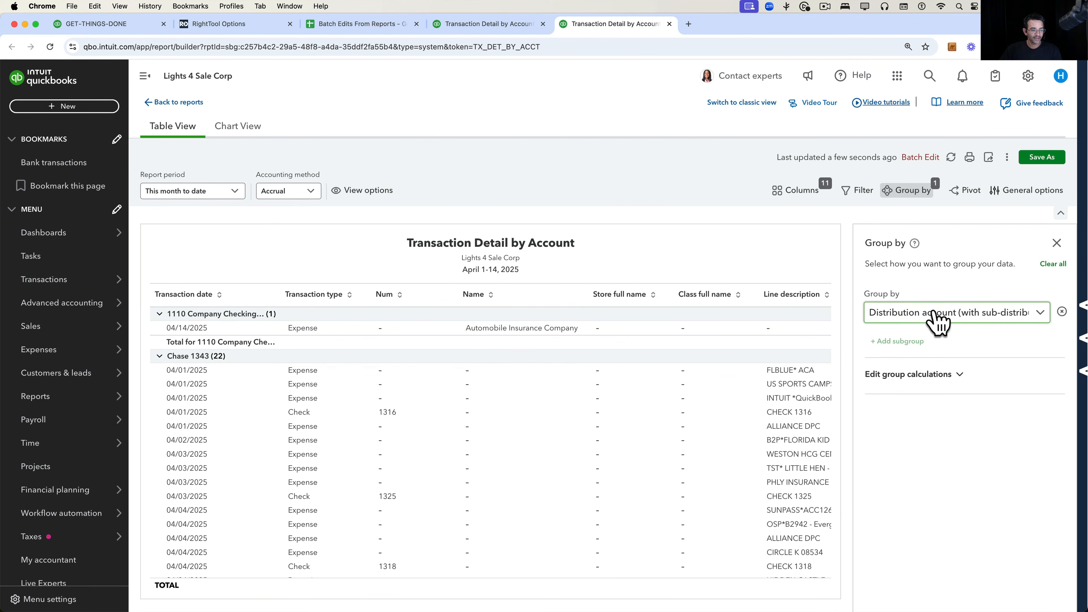
click(937, 317)
scroll(927, 407, up, 8)
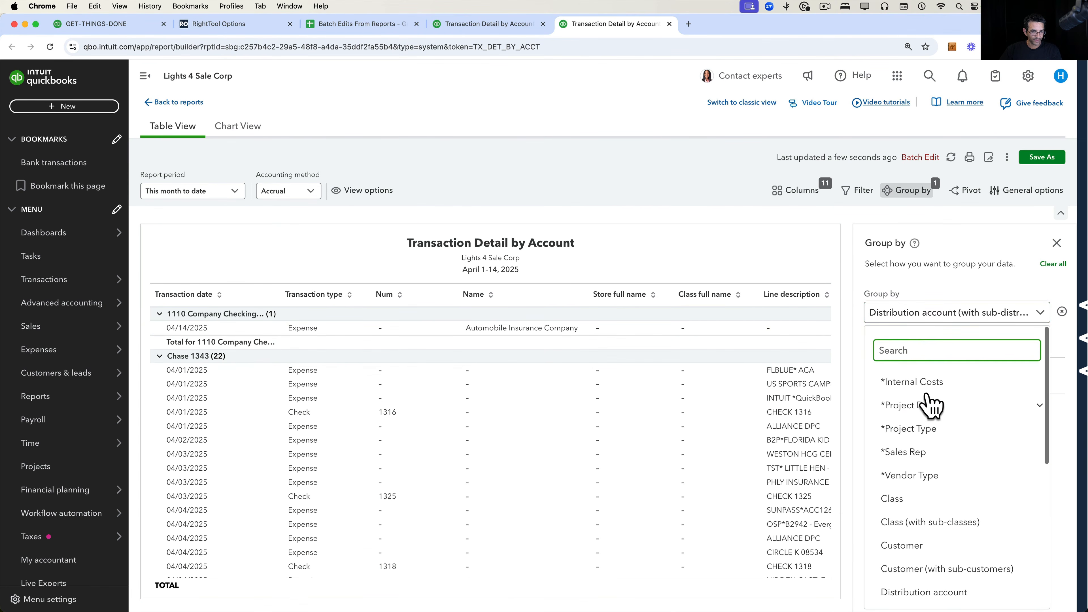
click(931, 454)
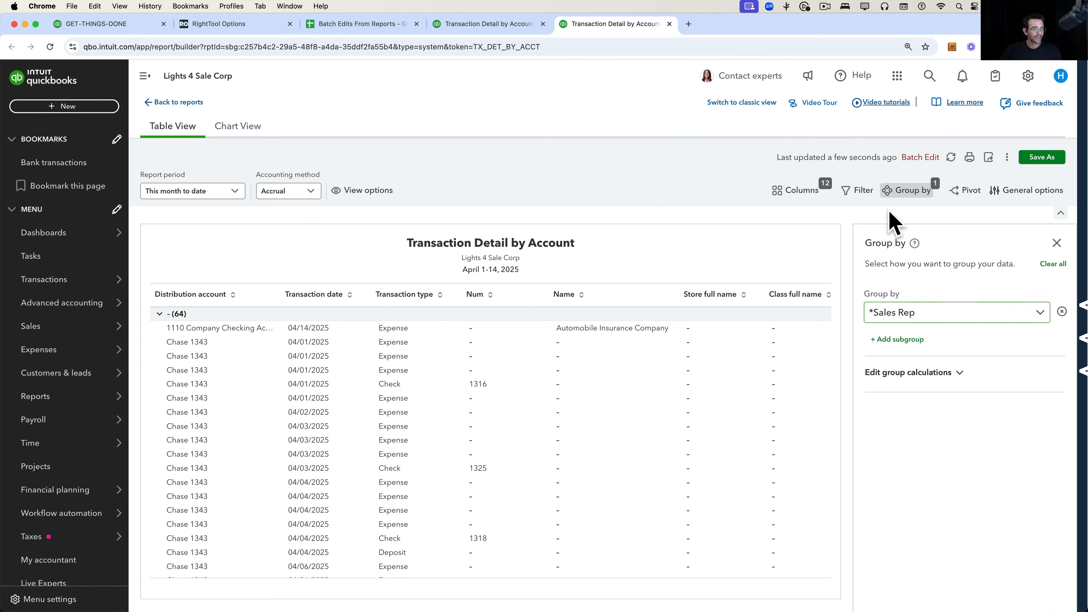
Filter the duplicated report to transaction type equals Invoice.
click(860, 195)
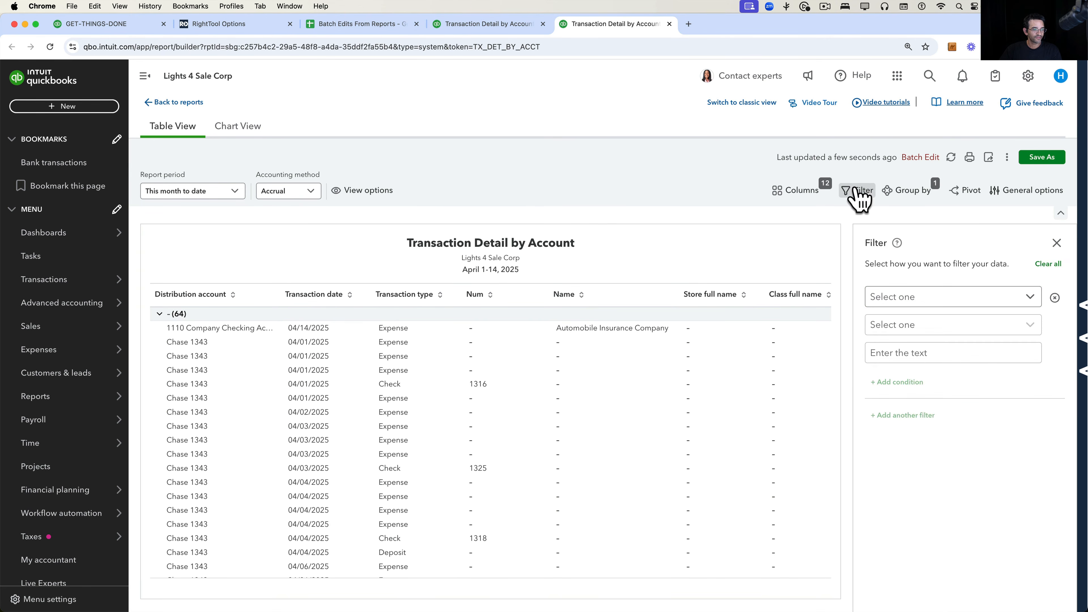
click(926, 300)
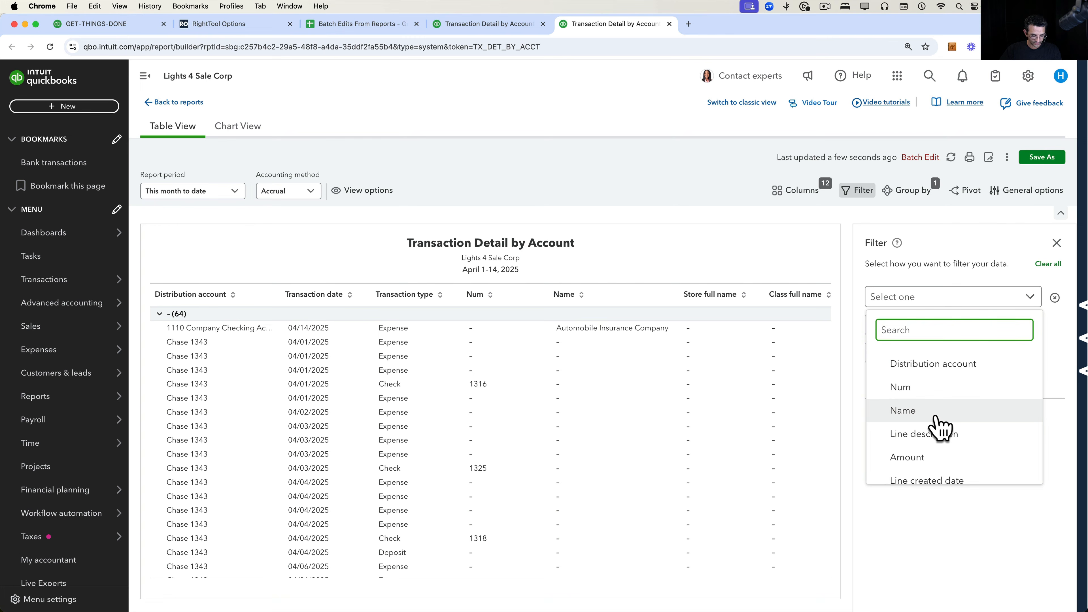
text(tra)
click(942, 371)
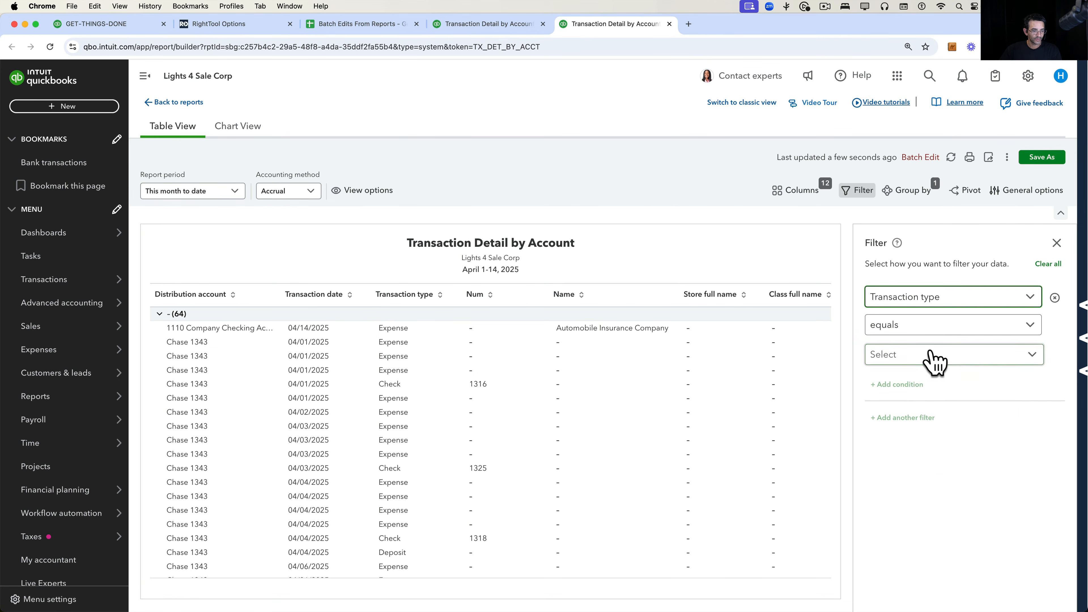
click(931, 356)
scroll(910, 476, down, 2)
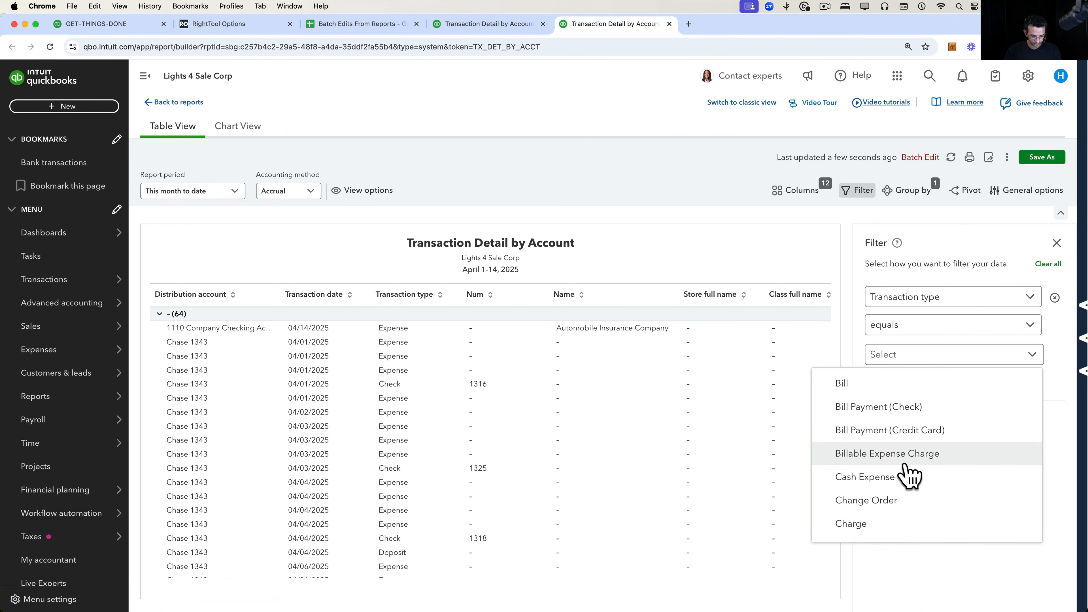
text(ivn)
key(BackSpace)
key(BackSpace)
key(BackSpace)
text(in)
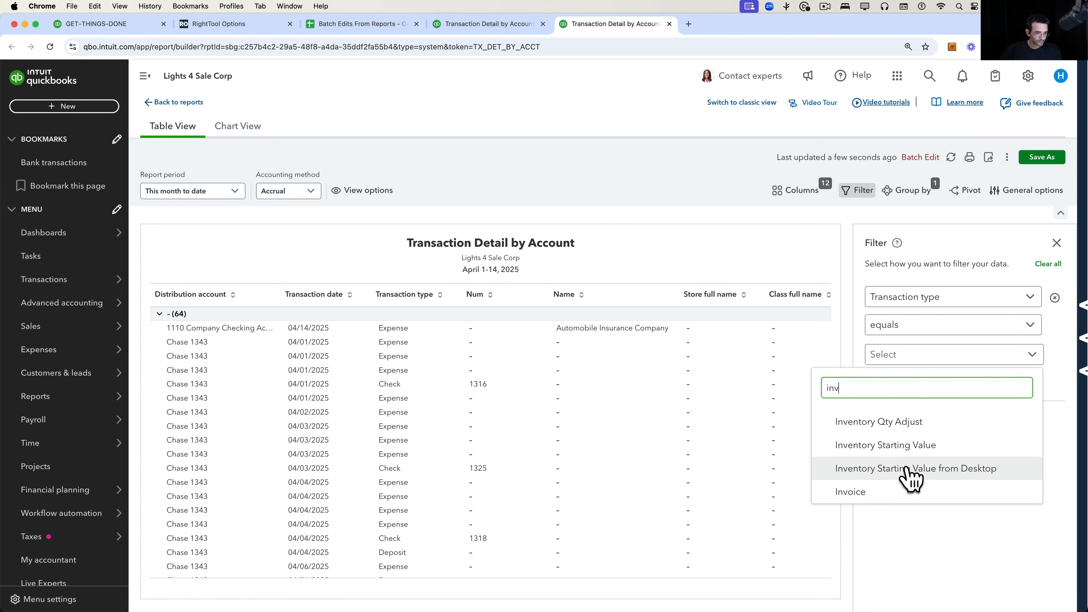
text(v)
click(892, 491)
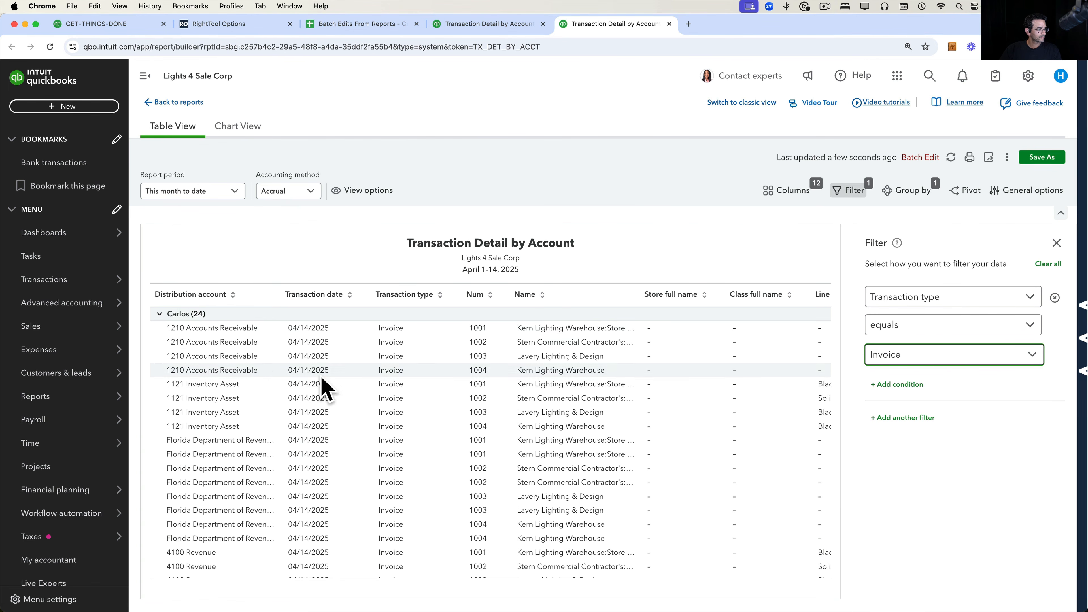
Set the report period of the duplicated report to All Dates.
click(159, 314)
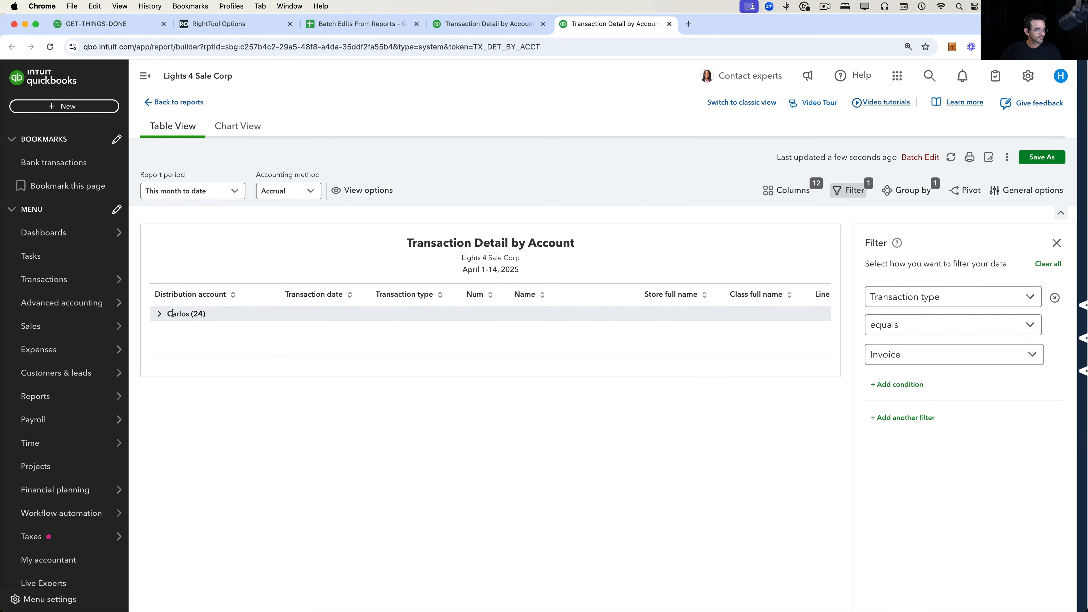
click(159, 314)
click(192, 191)
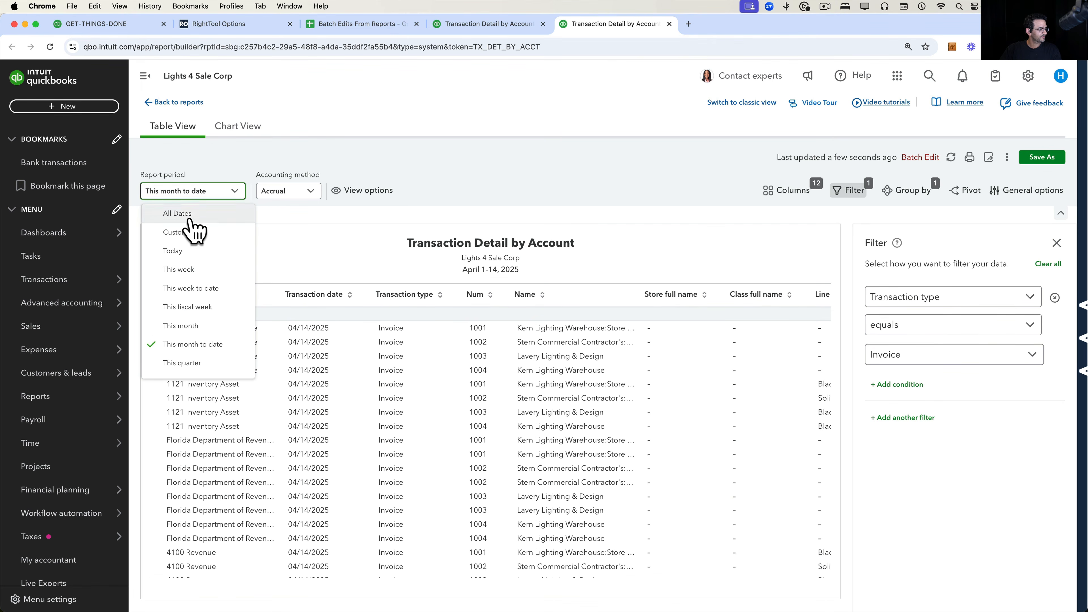
click(191, 216)
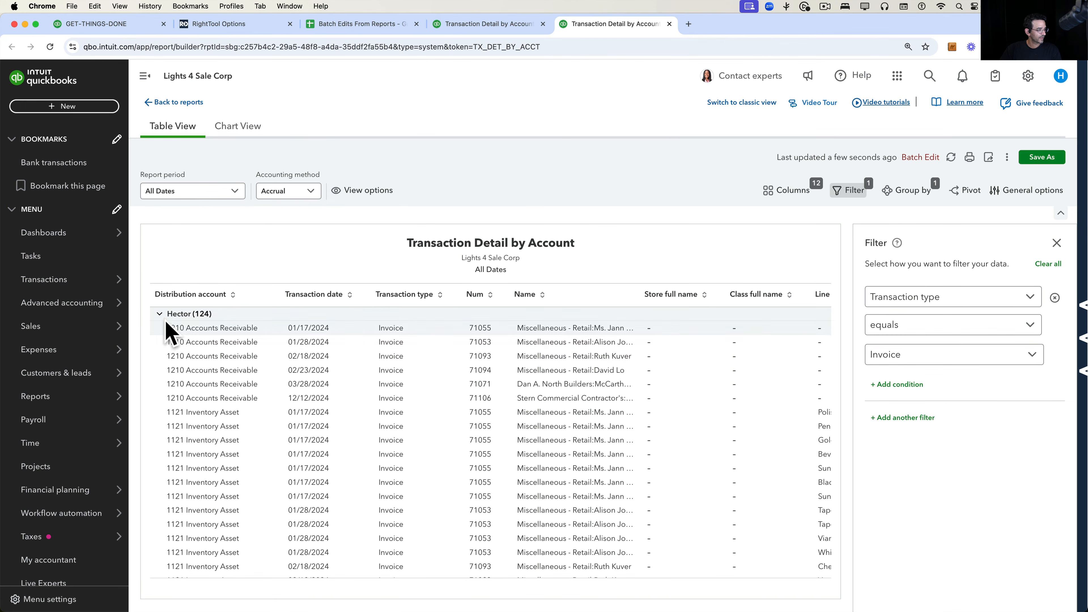
Collapse all the sales rep groups, then expand the blank group to examine invoices without a sales rep.
click(159, 314)
click(159, 328)
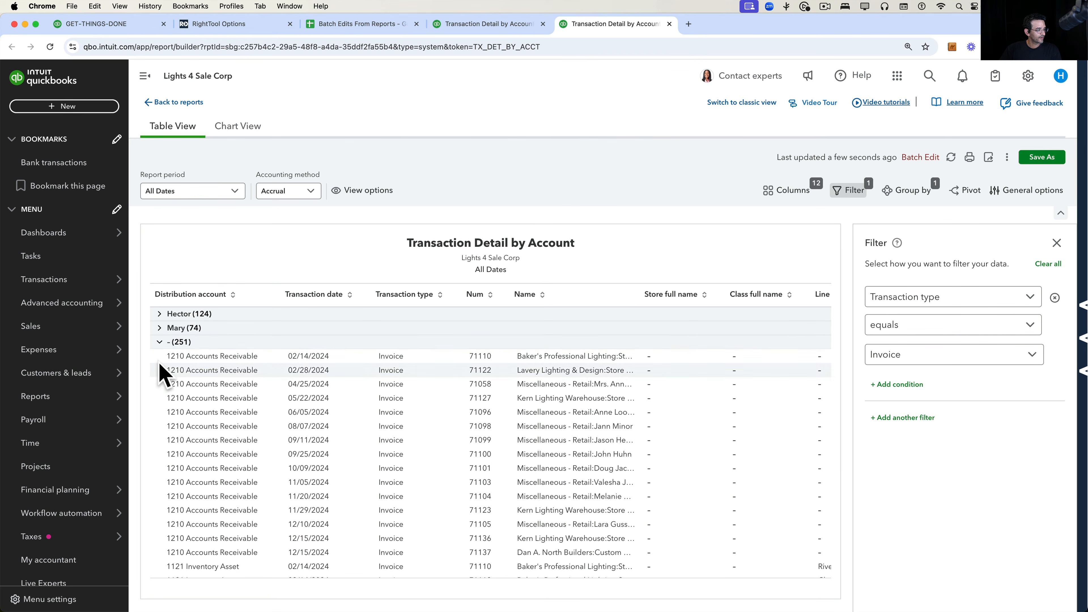
click(159, 342)
click(159, 357)
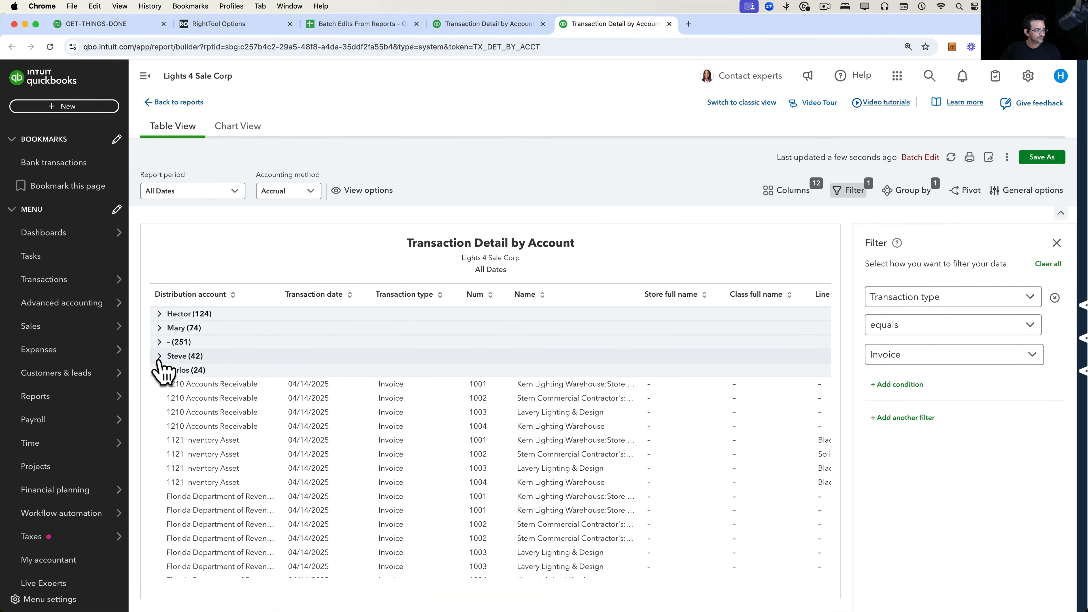
click(159, 370)
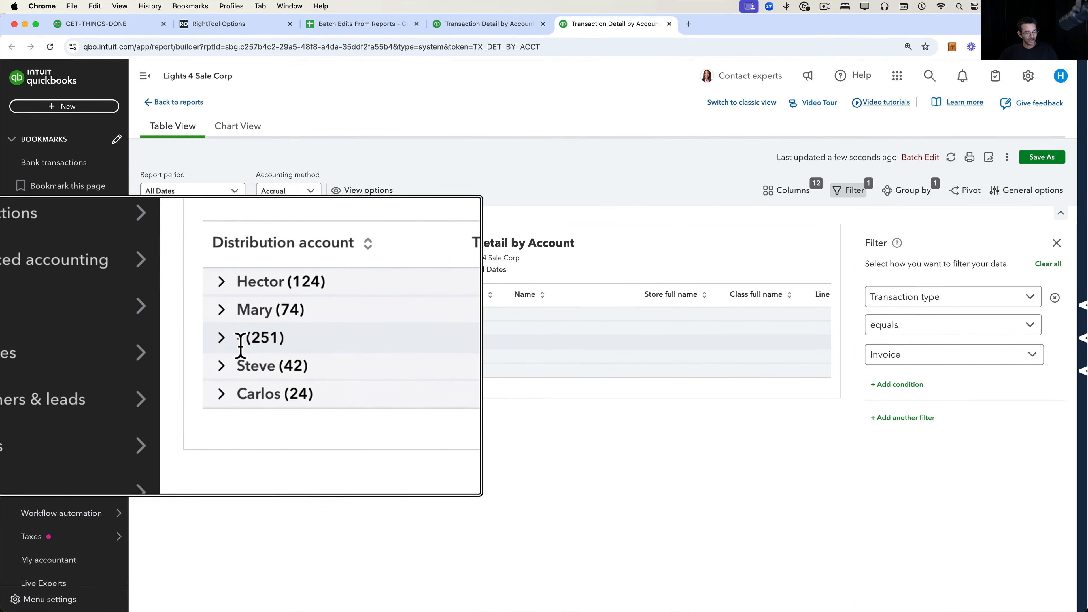
click(159, 342)
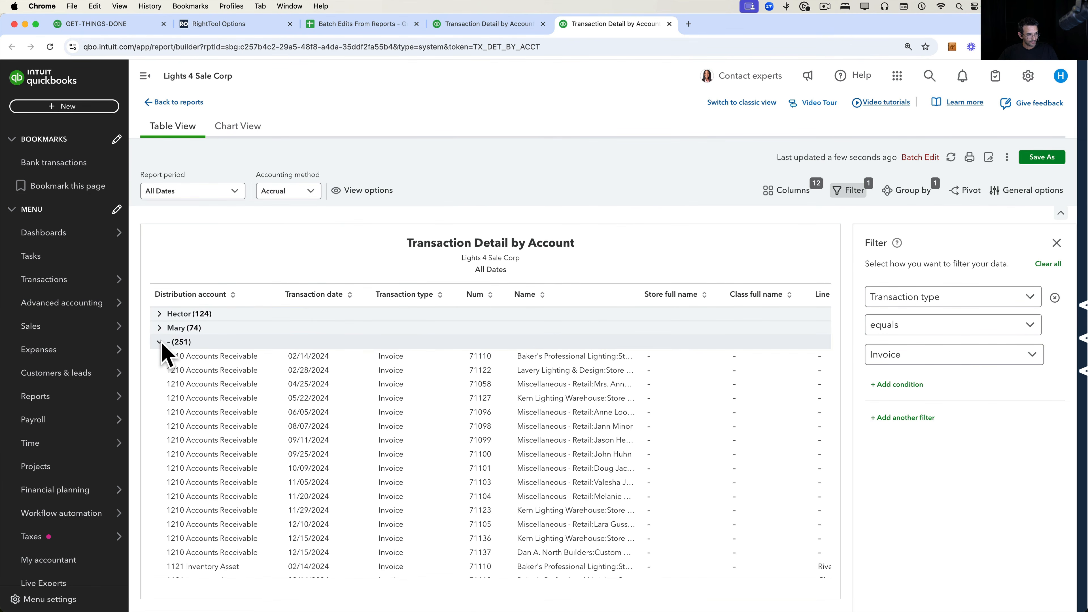
click(159, 342)
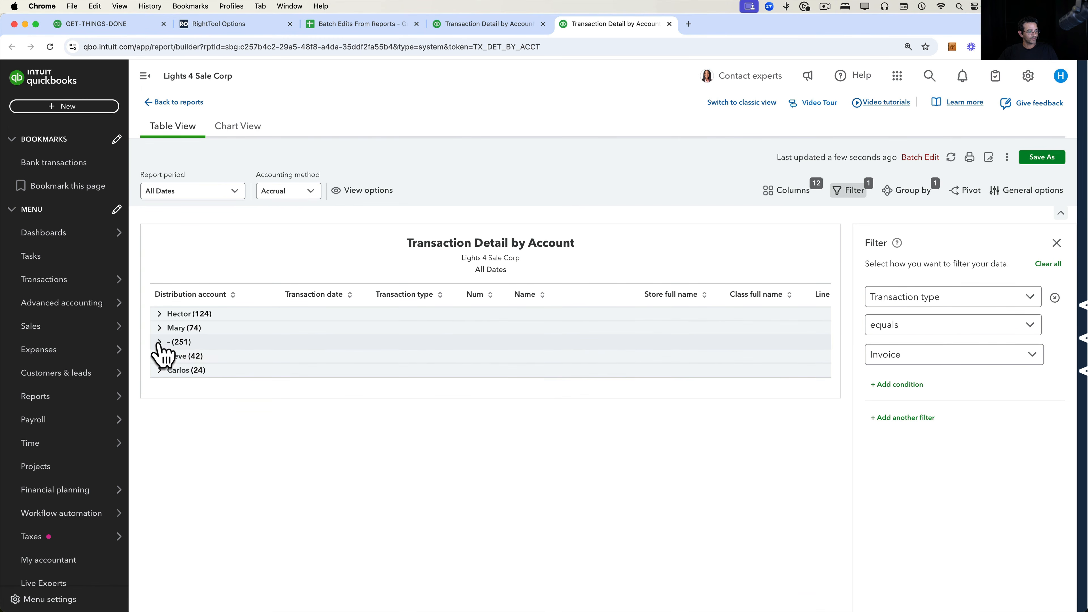
click(159, 342)
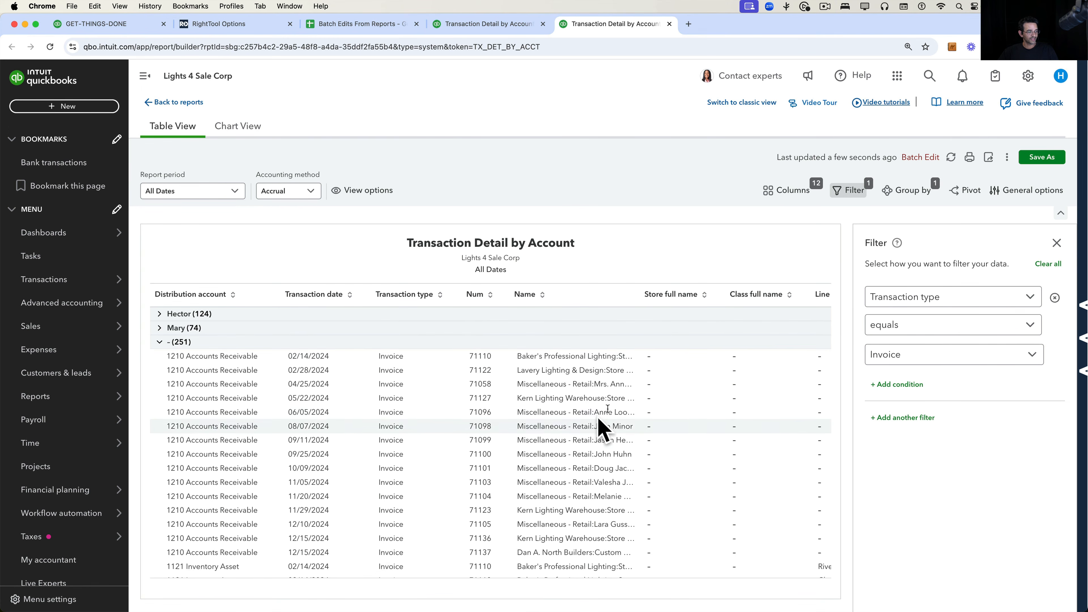
Switch to the original Transaction Detail by Account report and check which custom fields are available for batch editing.
click(498, 25)
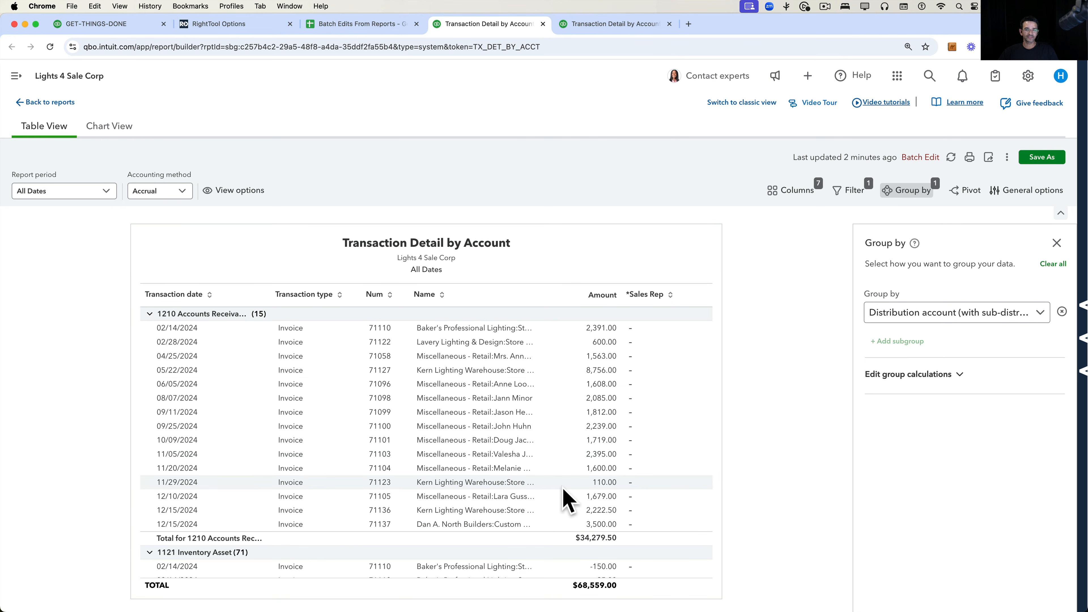
click(927, 159)
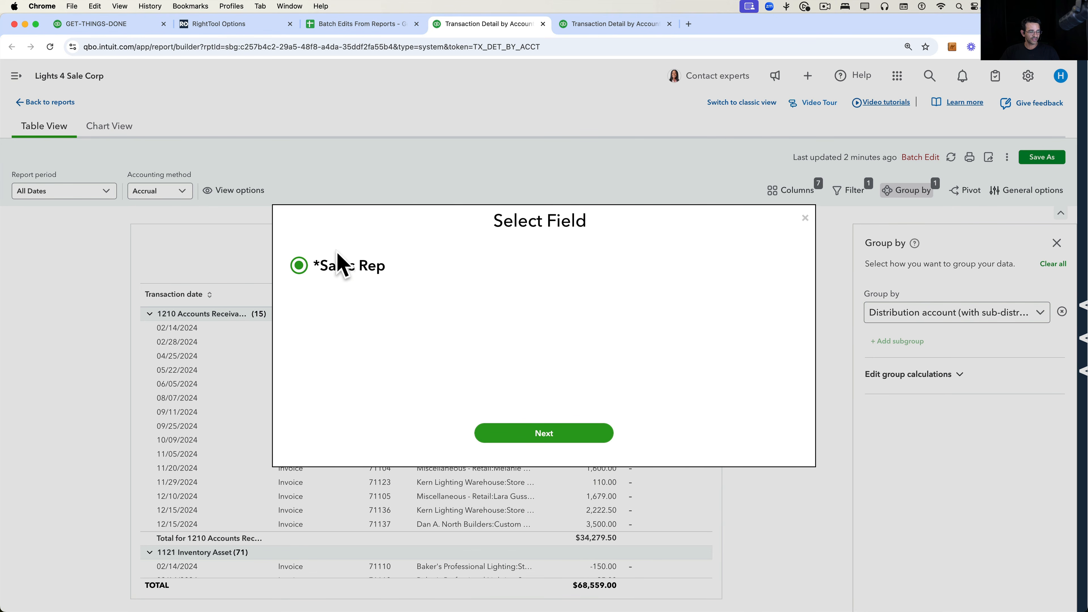
click(805, 217)
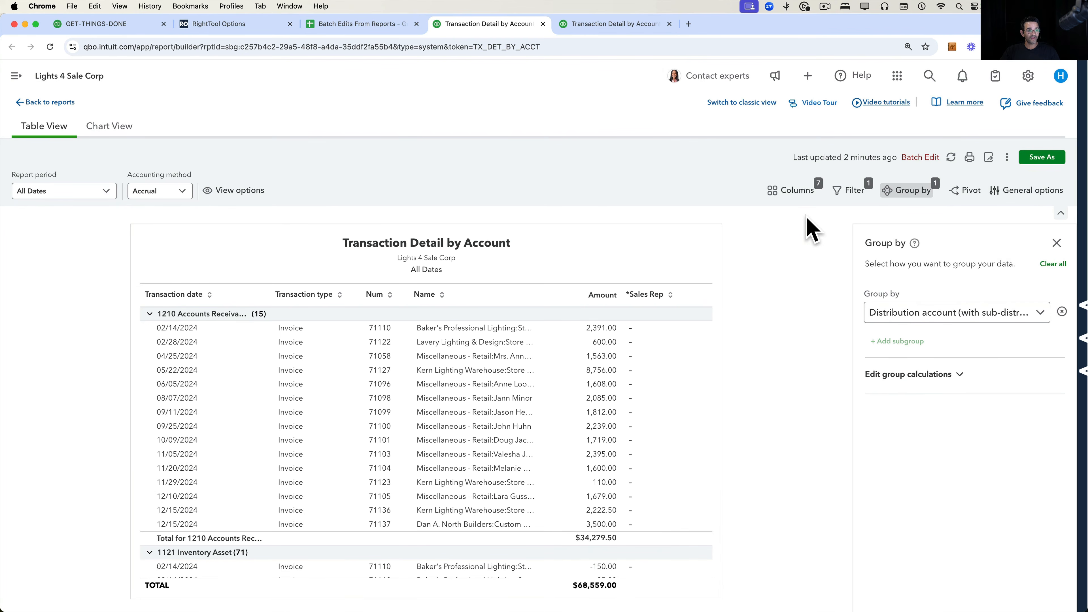
Add the *Internal Costs and *Project Date custom field columns to the original report.
click(791, 190)
scroll(923, 467, down, 1)
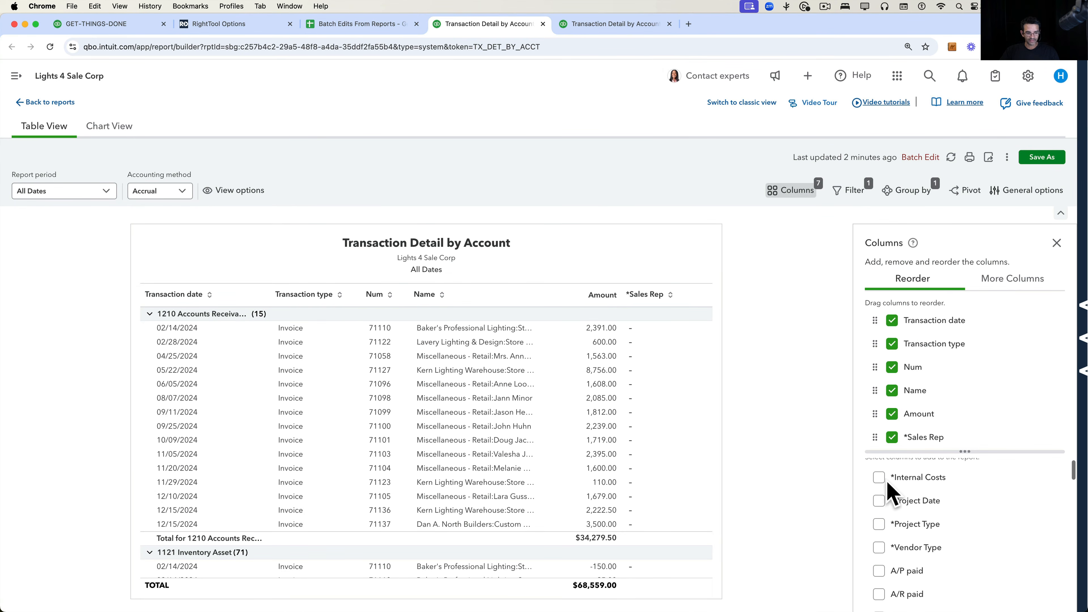
click(878, 476)
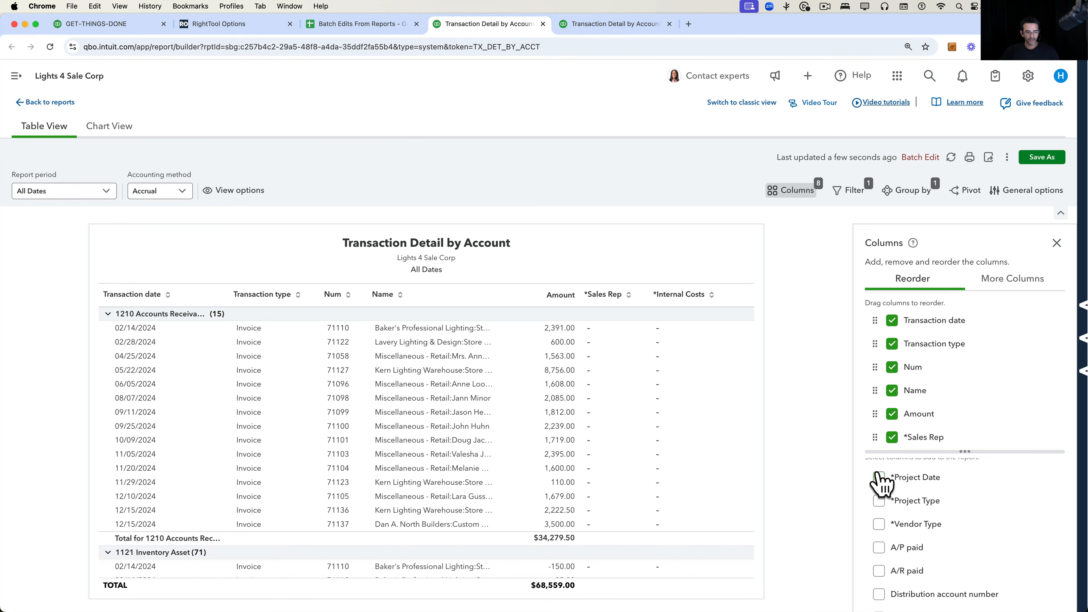
click(878, 477)
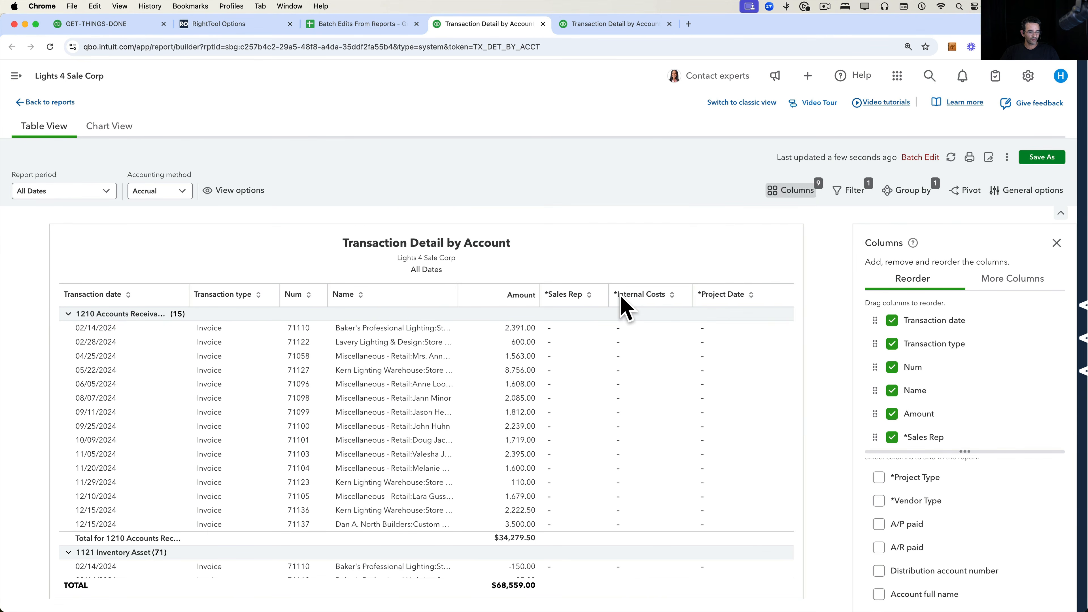
scroll(912, 540, up, 1)
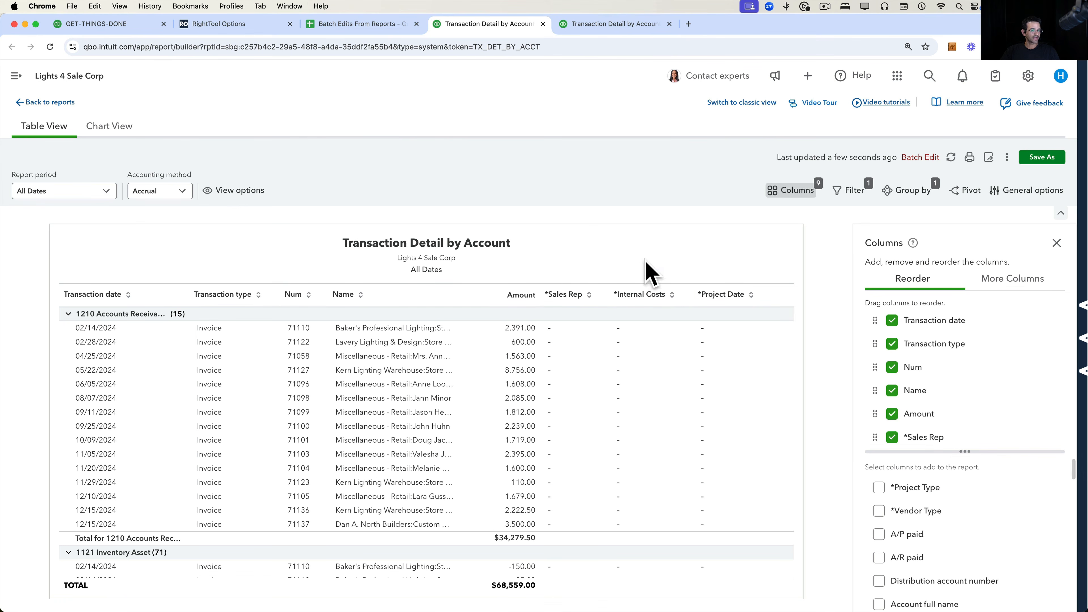
Batch edit *Sales Rep to the first suggested rep on the invoices dated 02/14, 04/25, 05/22, 06/05, 09/11, 10/09 and 11/05/2024.
click(920, 159)
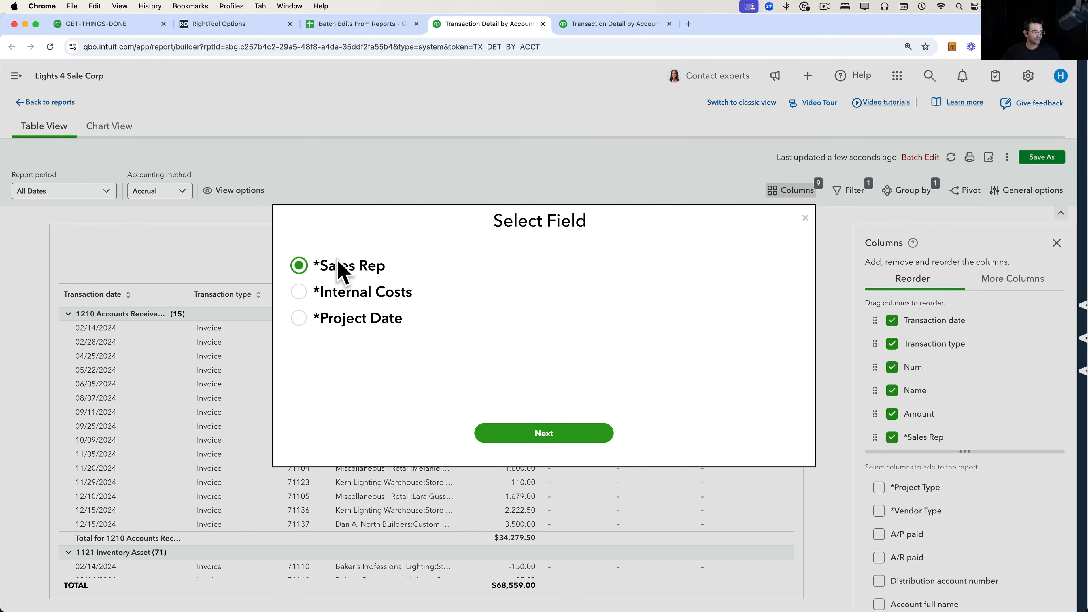
click(565, 437)
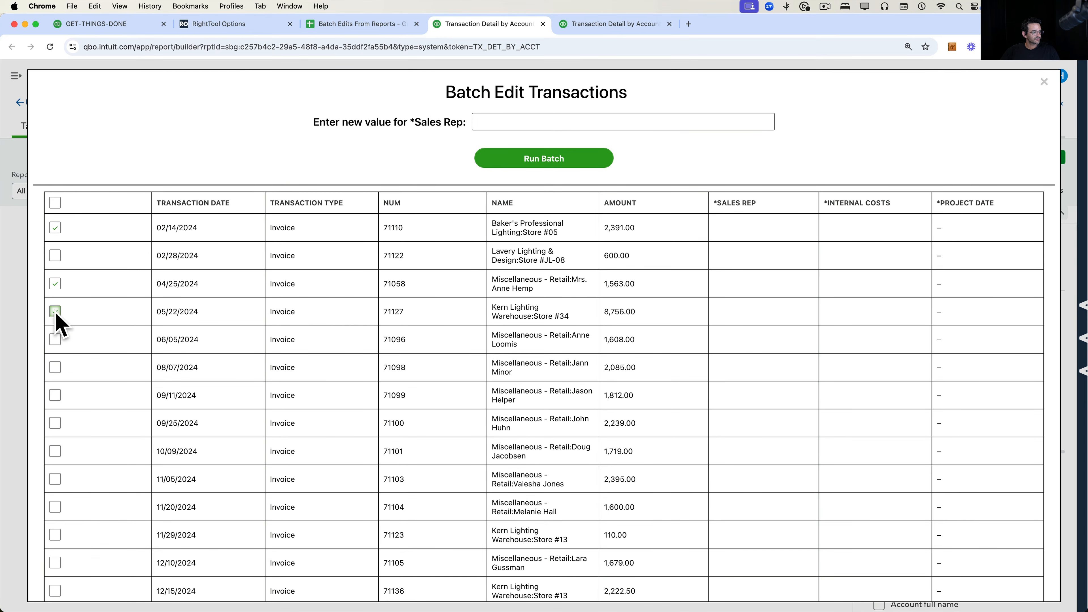
click(55, 340)
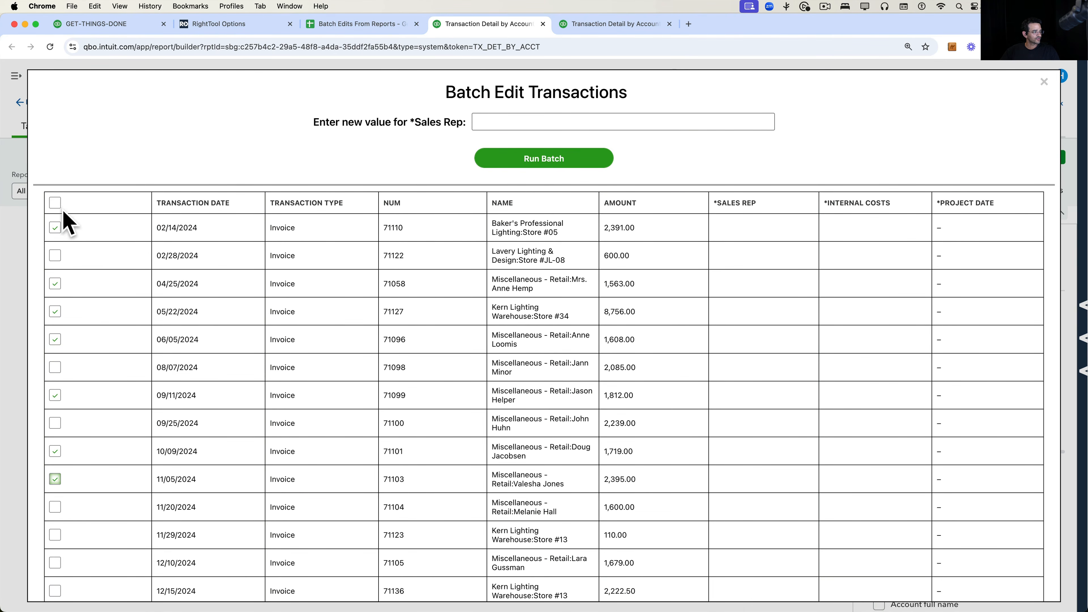
click(55, 479)
click(497, 122)
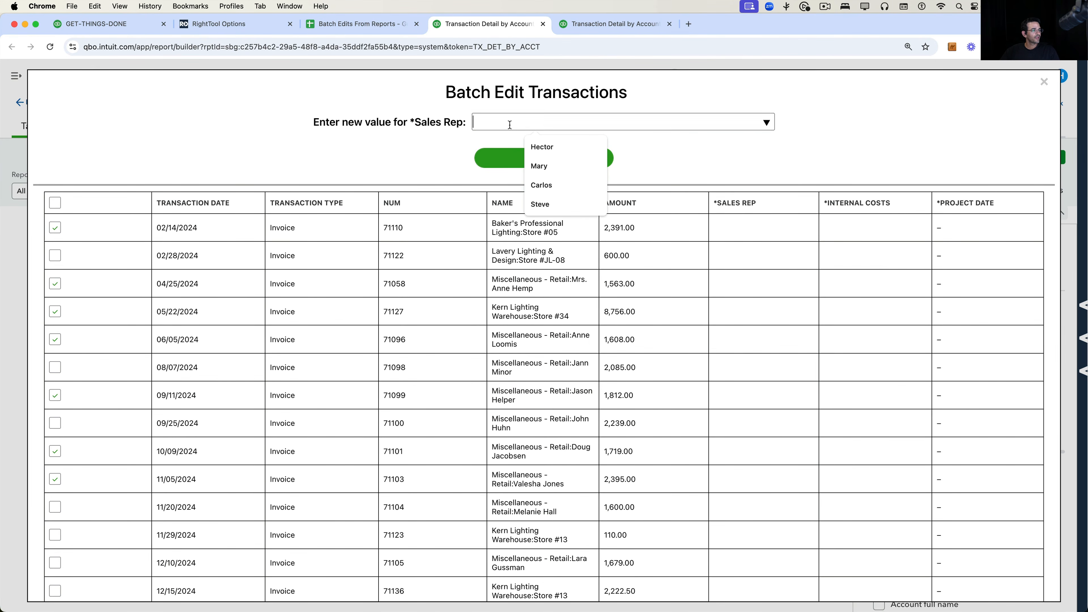
click(547, 151)
click(548, 172)
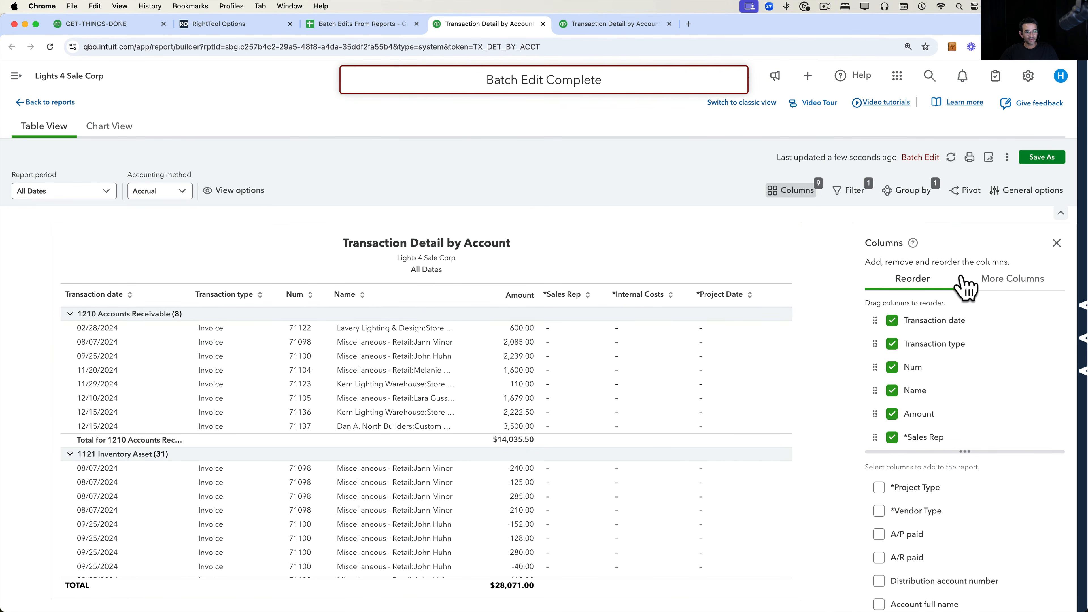
Batch edit *Sales Rep to the last suggested rep on the first-listed invoices dated 08/07, 09/25 and both dated 12/15/2024.
click(851, 191)
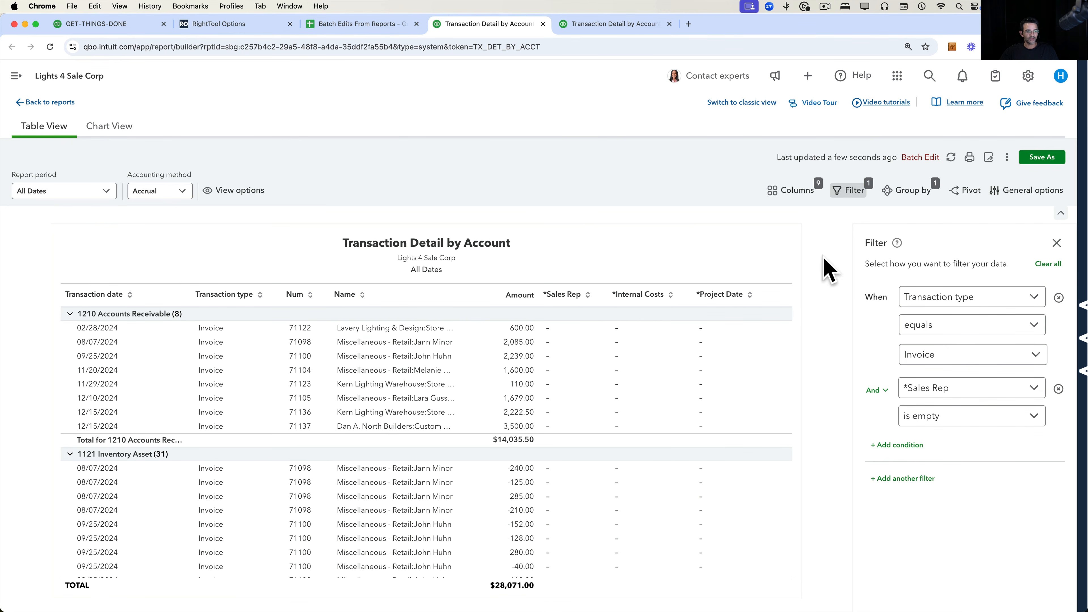
click(924, 159)
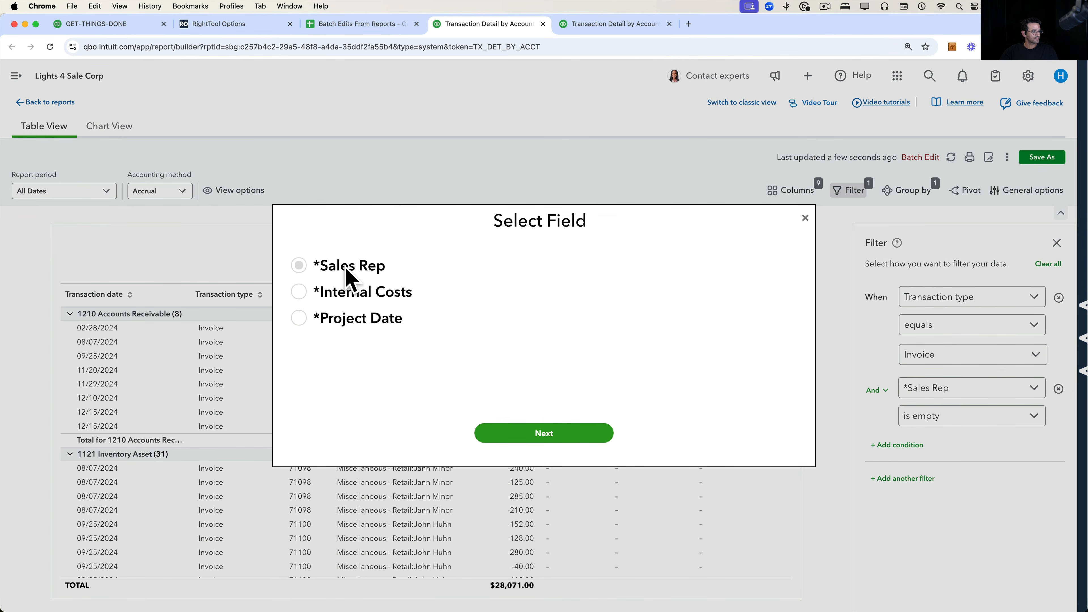
click(507, 434)
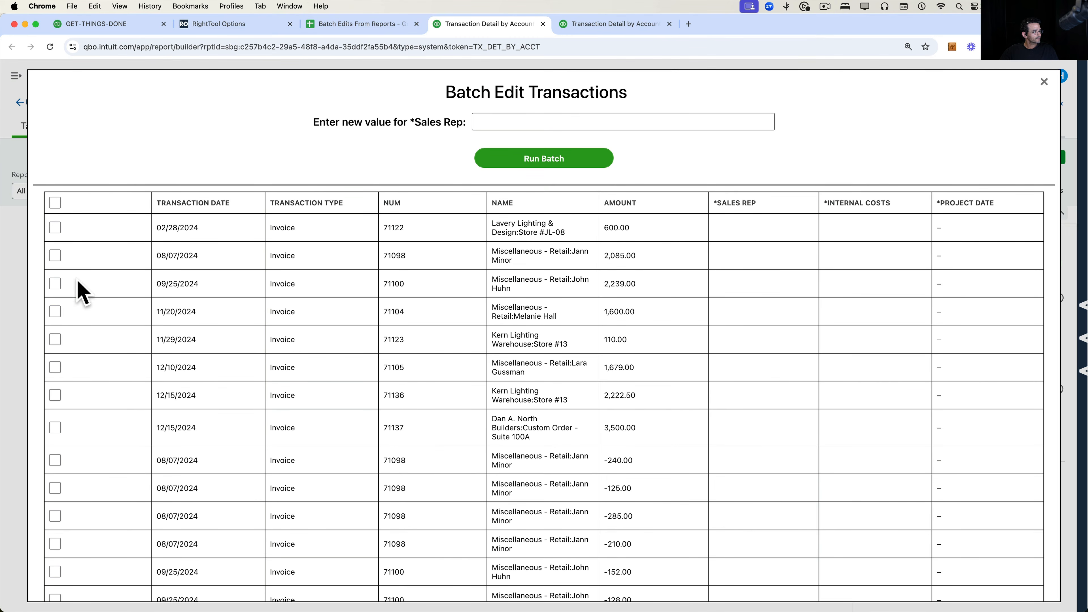
click(56, 285)
click(55, 255)
click(55, 428)
click(493, 125)
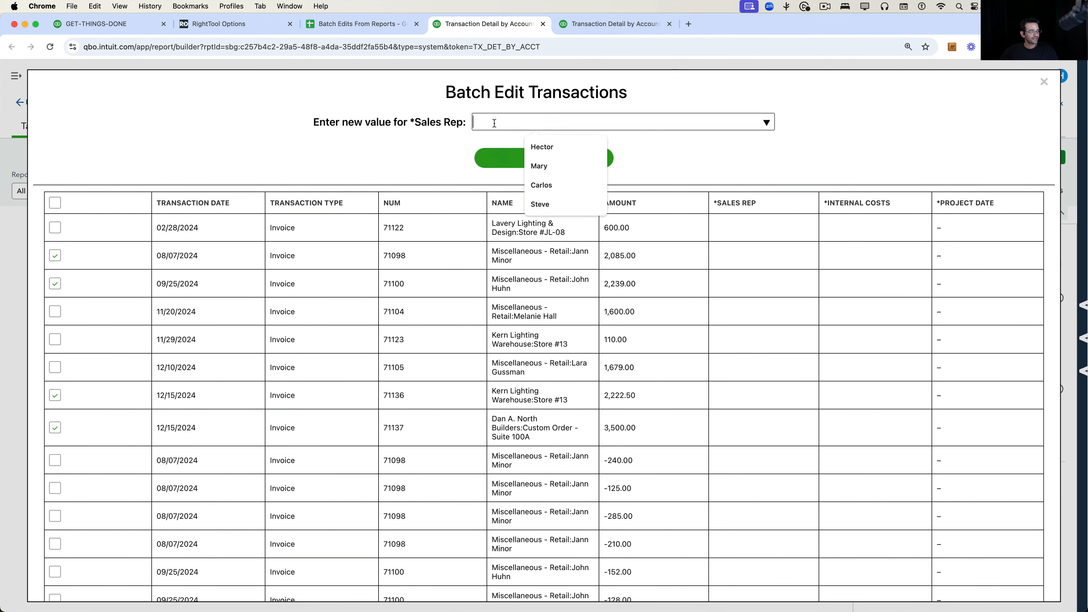
click(553, 207)
click(536, 163)
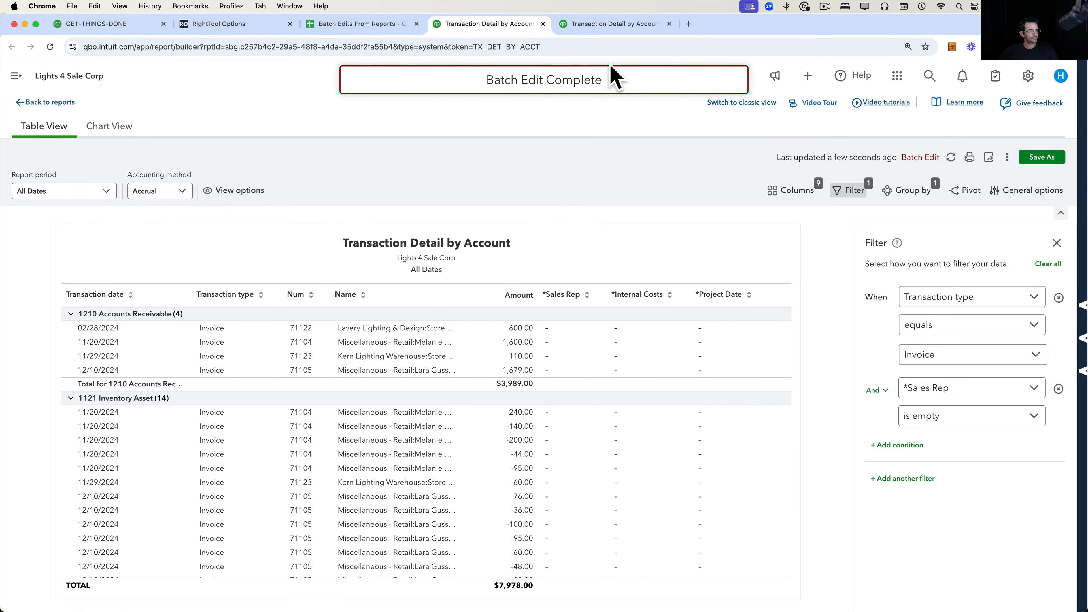
Refresh the duplicated report, collapse its sales rep groups, and expand the blank group to check the remaining unassigned invoices.
click(602, 25)
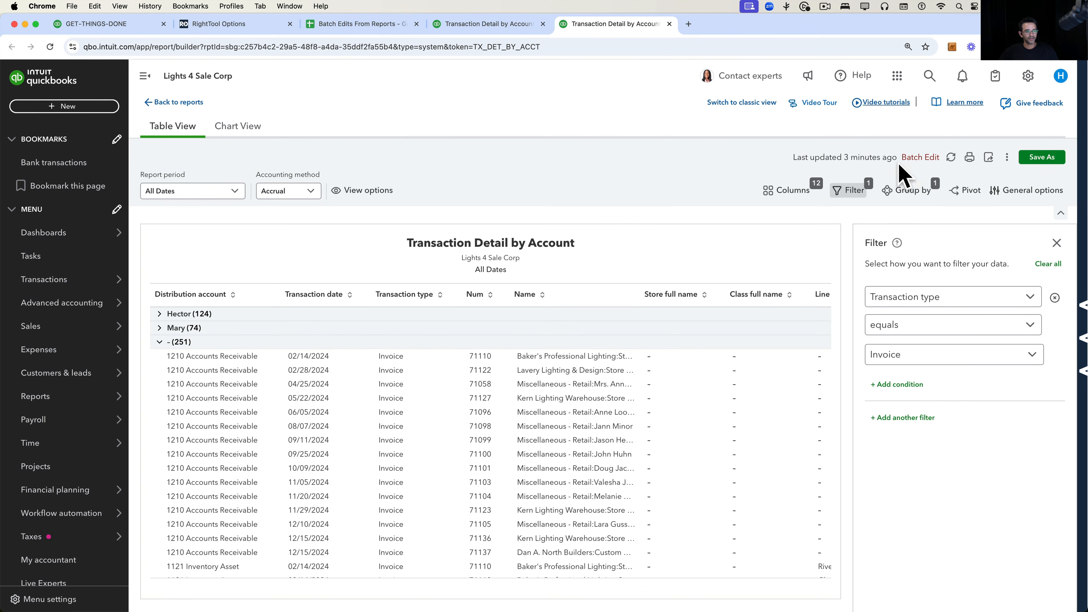
click(951, 158)
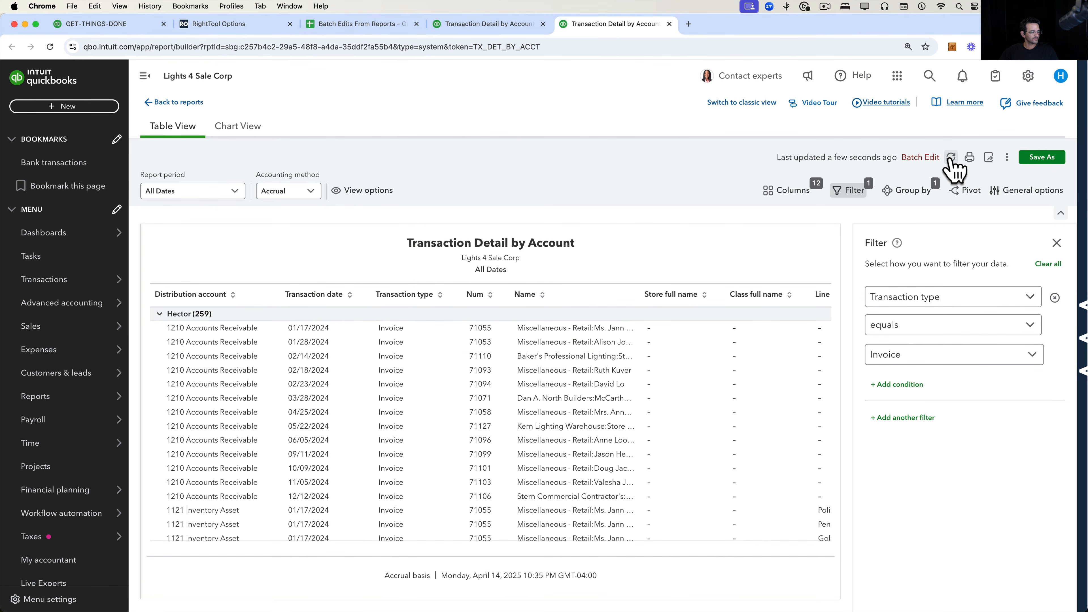
click(159, 313)
click(159, 327)
click(159, 341)
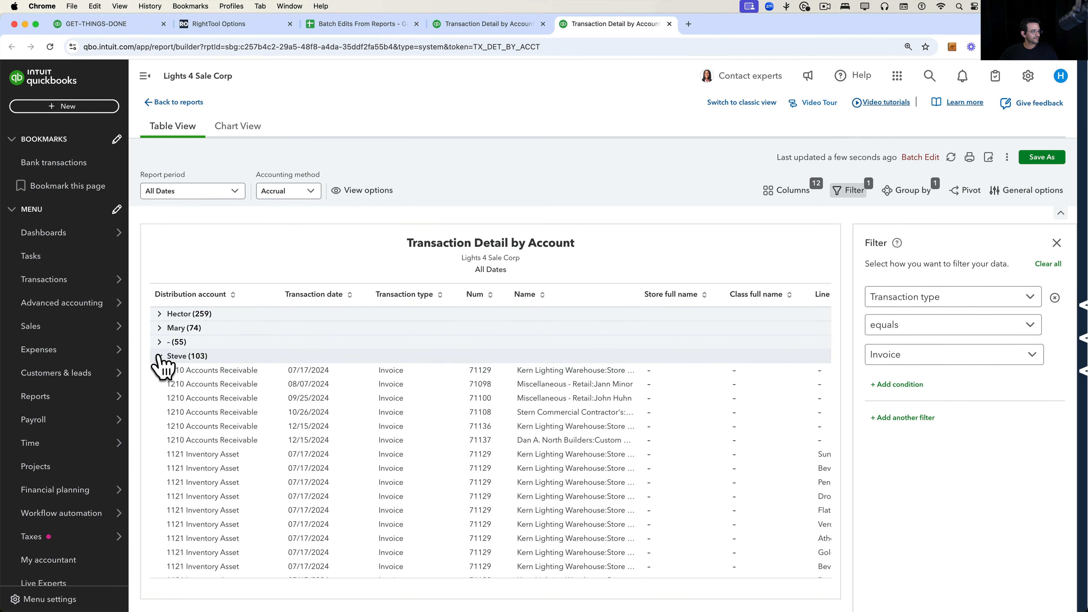
click(159, 355)
click(159, 370)
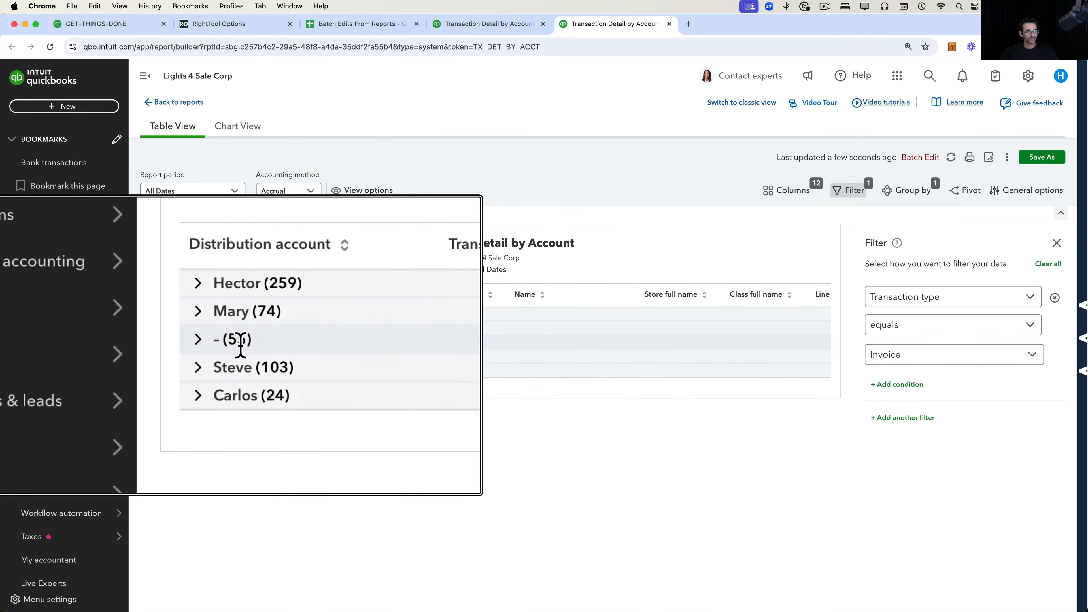
click(160, 342)
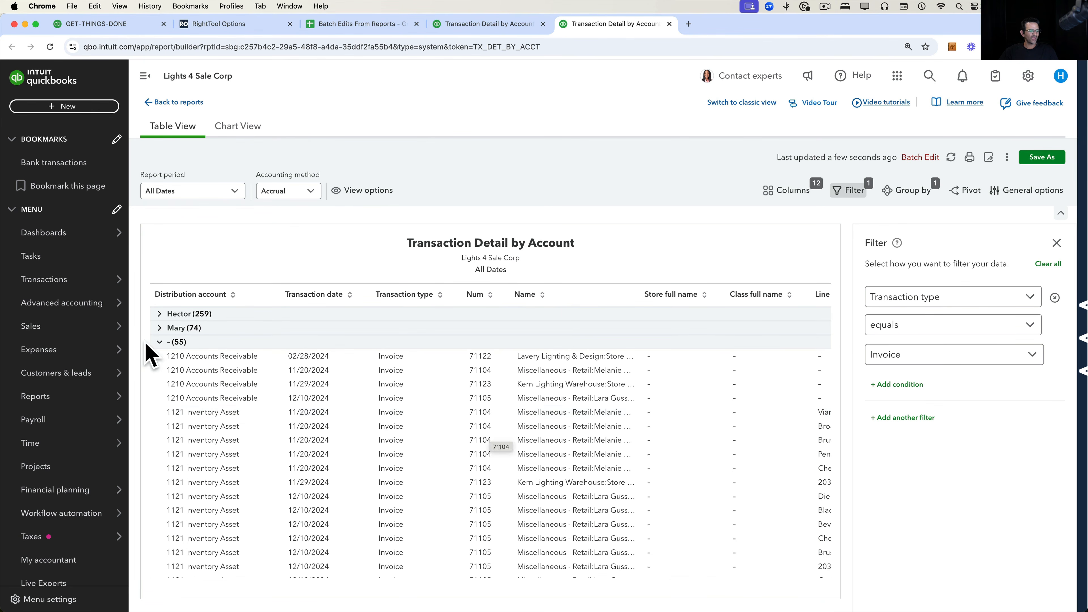
Add a filter condition to the duplicated report for distribution account equals Accounts Receivable.
click(908, 385)
click(972, 389)
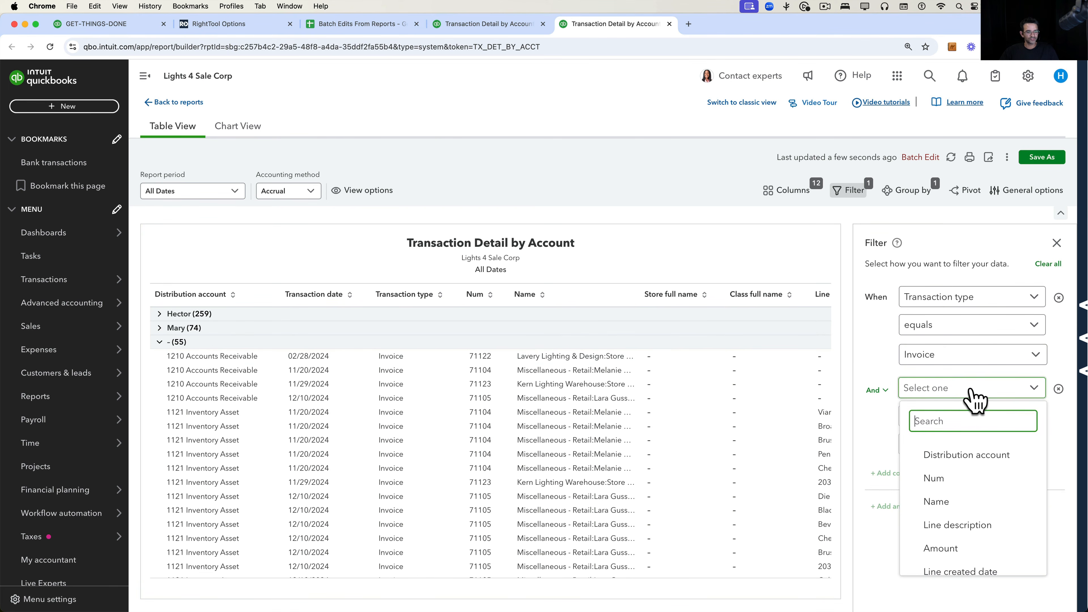
click(975, 448)
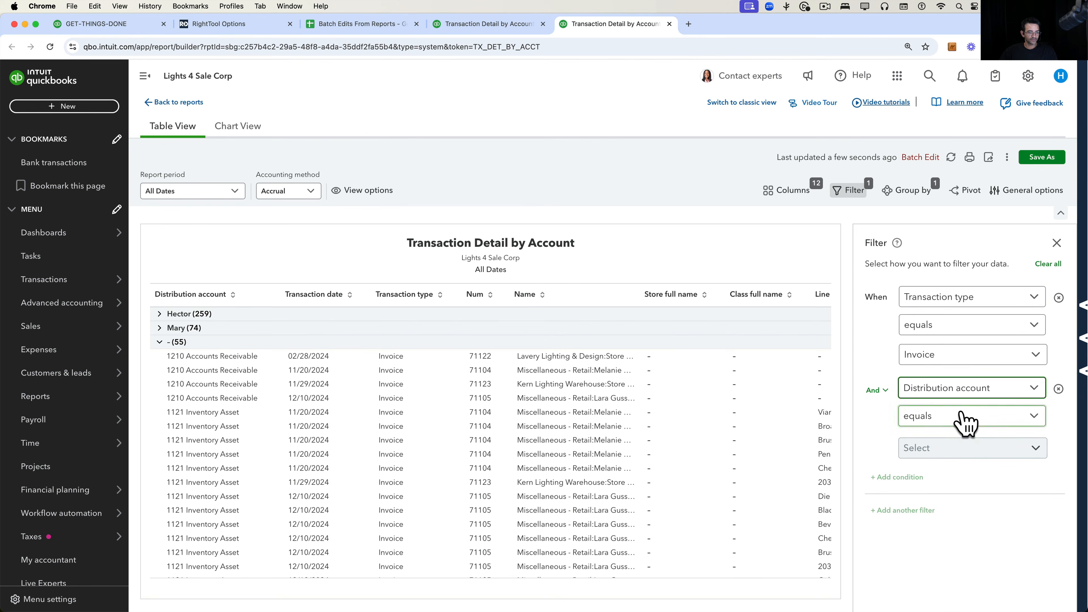
click(959, 449)
click(923, 384)
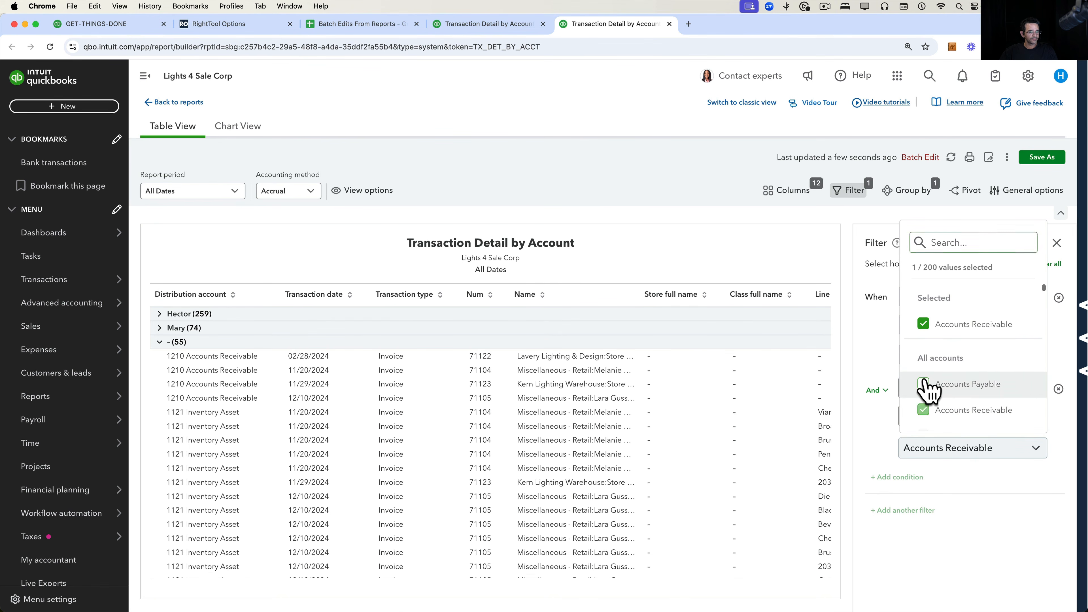
click(921, 528)
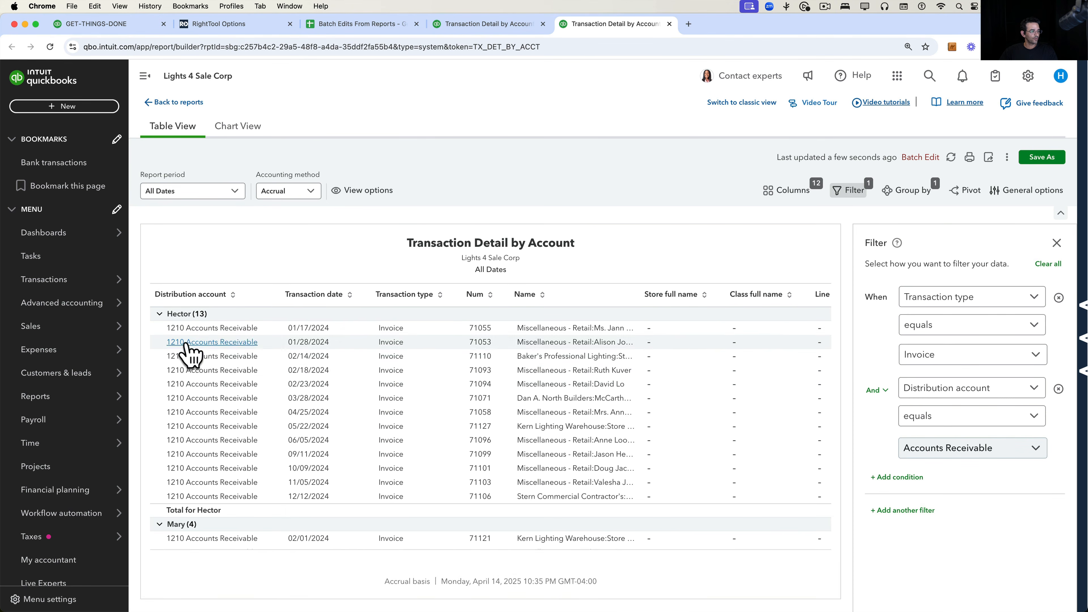
Collapse the duplicated report's sales rep groups and expand only the blank group to examine the unassigned invoices.
key(alt+super+8)
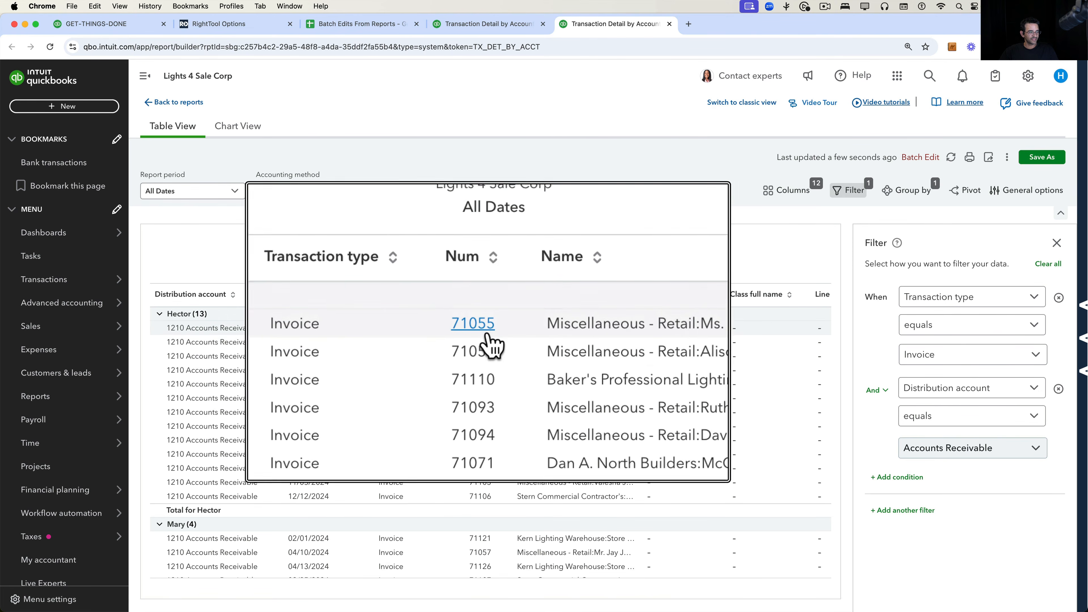
key(alt+super+8)
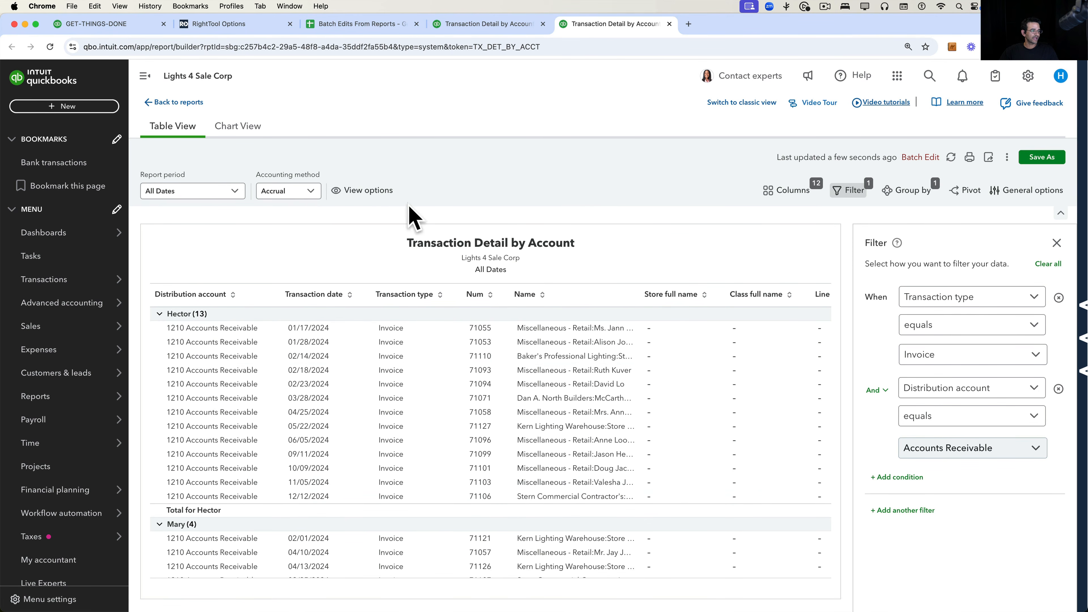
click(352, 193)
click(368, 270)
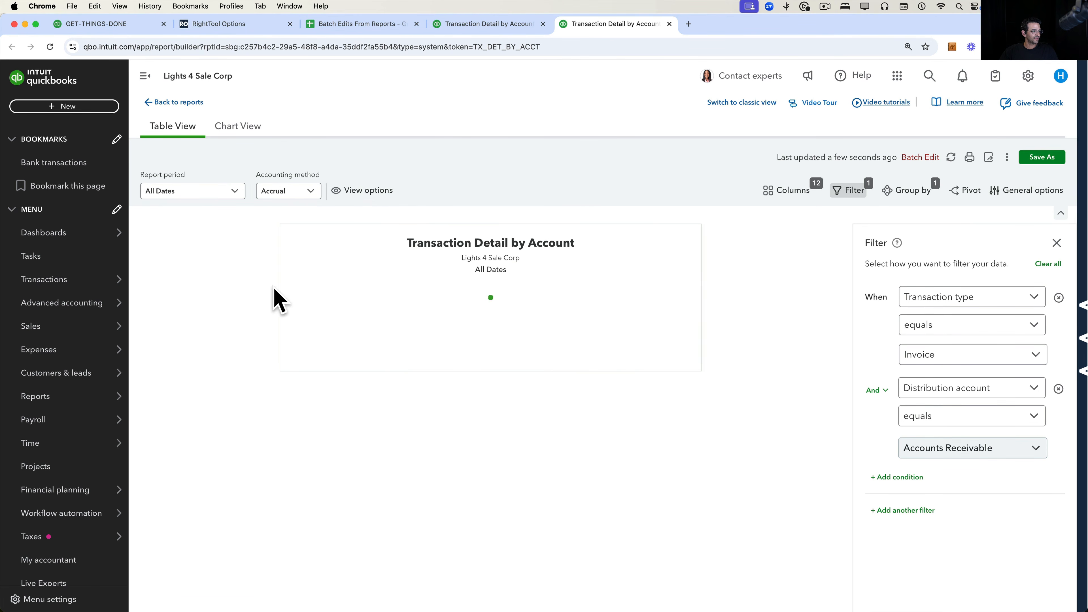
key(alt+super+8)
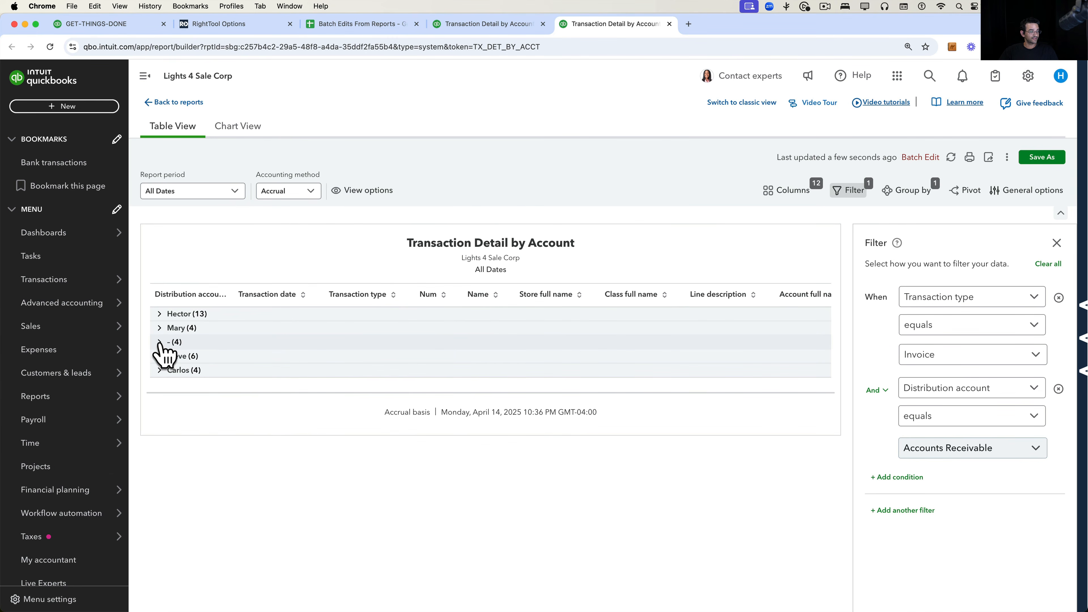
click(159, 342)
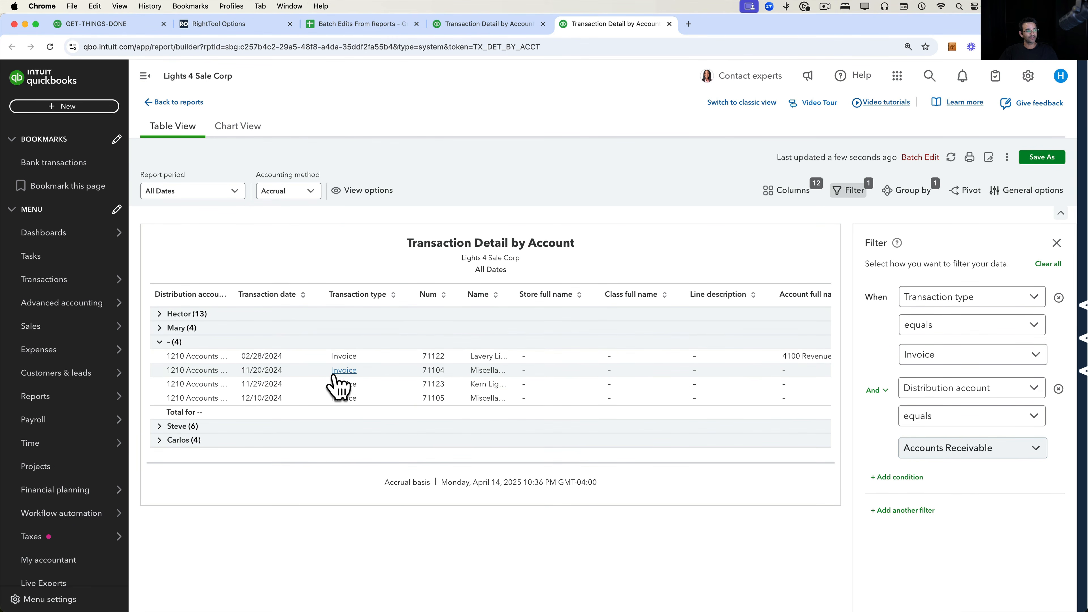
In the report filtered for empty *Sales Rep, batch edit *Sales Rep to the third suggested rep on the first-listed invoices dated 02/28 and 11/20/2024.
click(496, 25)
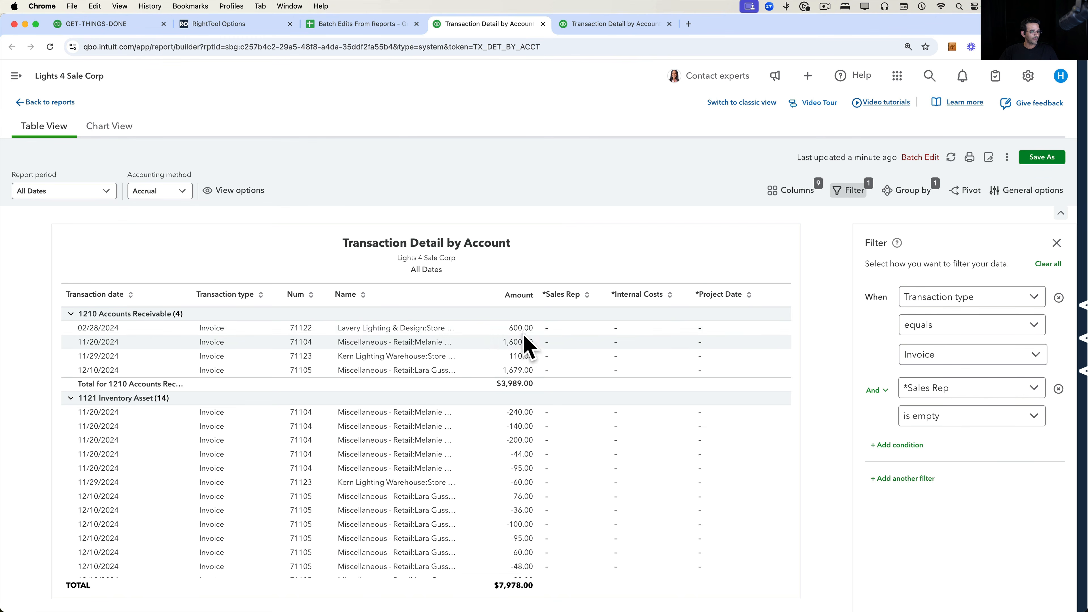
key(alt+super+8)
key(alt+super+8)
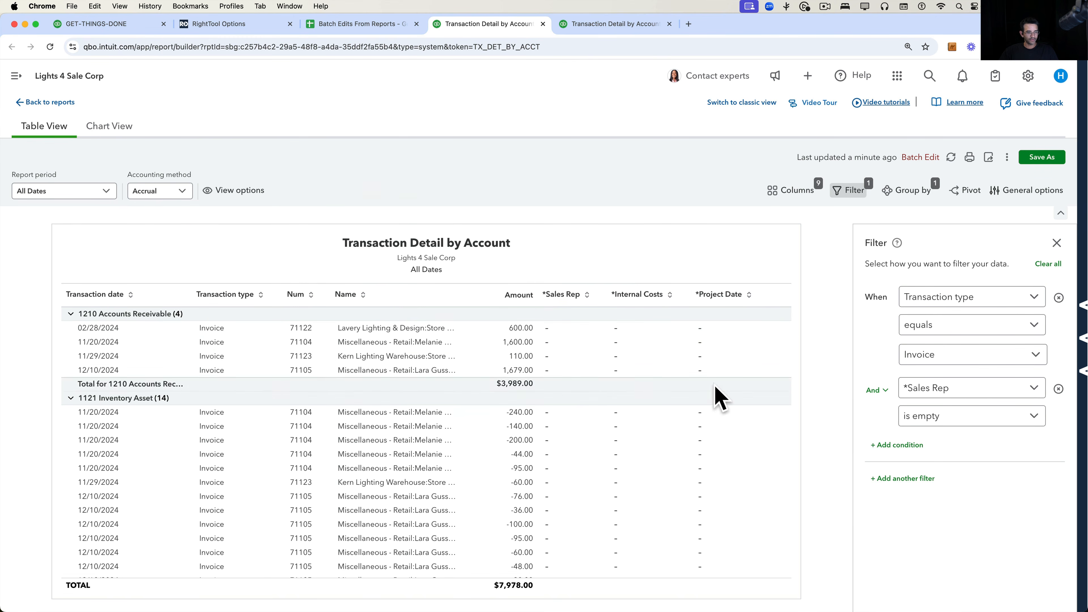
key(alt+super+8)
key(alt+super+8)
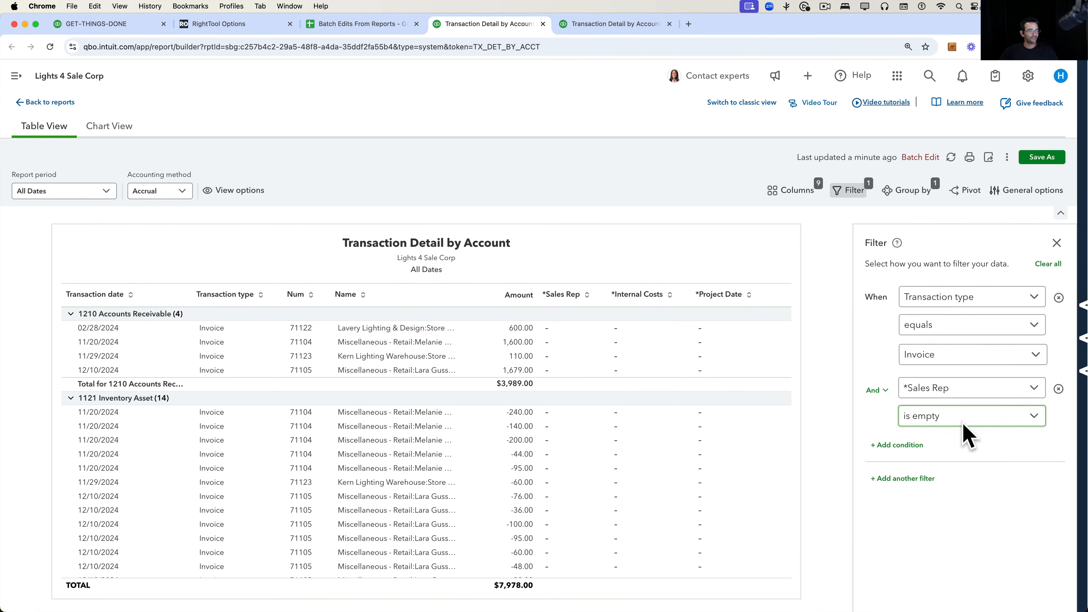
click(917, 159)
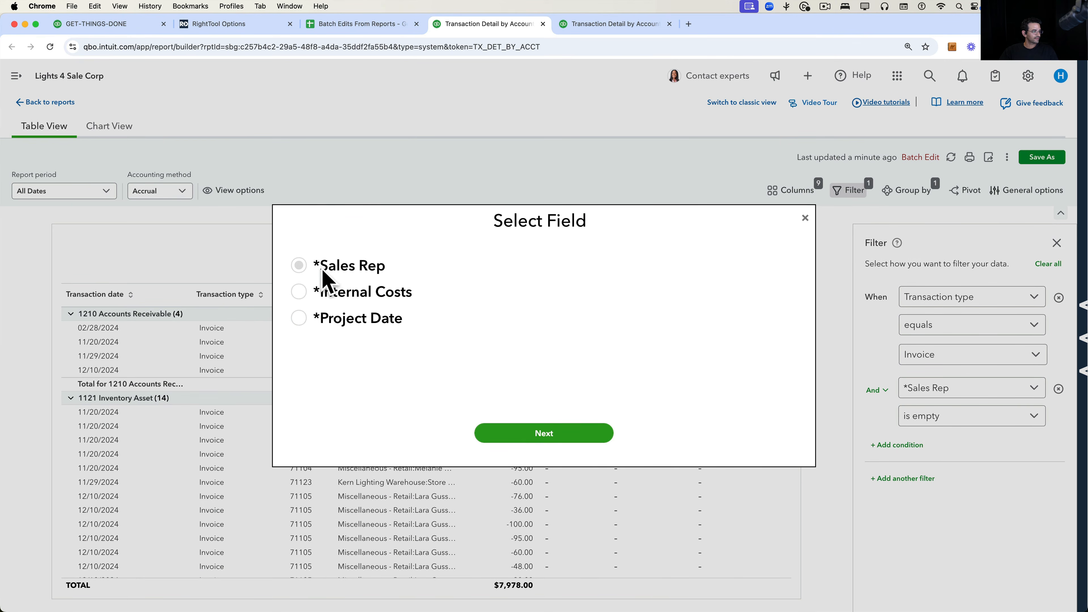
click(297, 265)
click(511, 436)
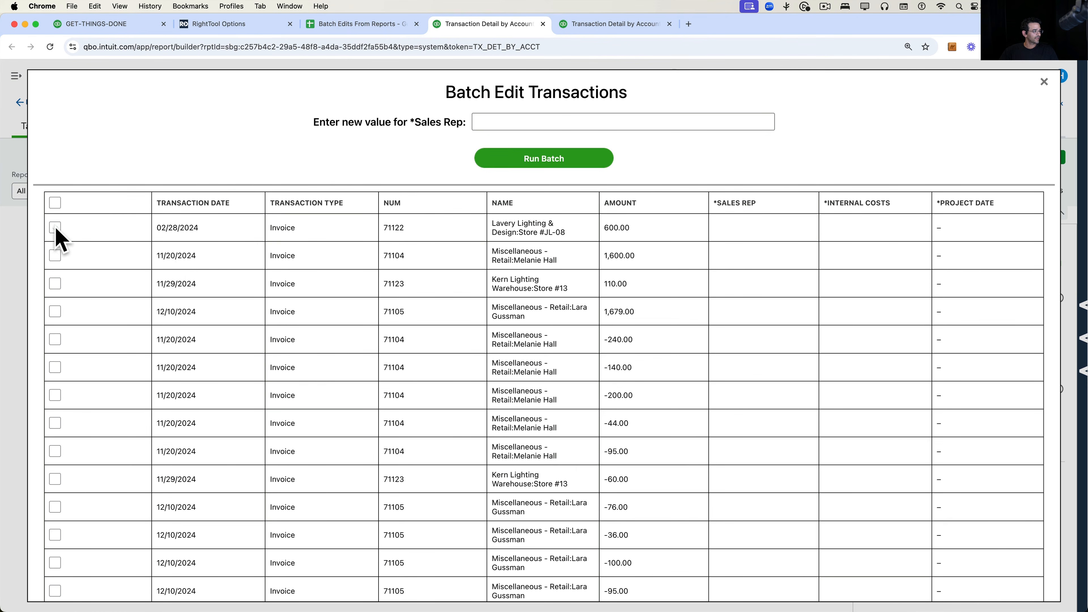
click(55, 256)
click(565, 124)
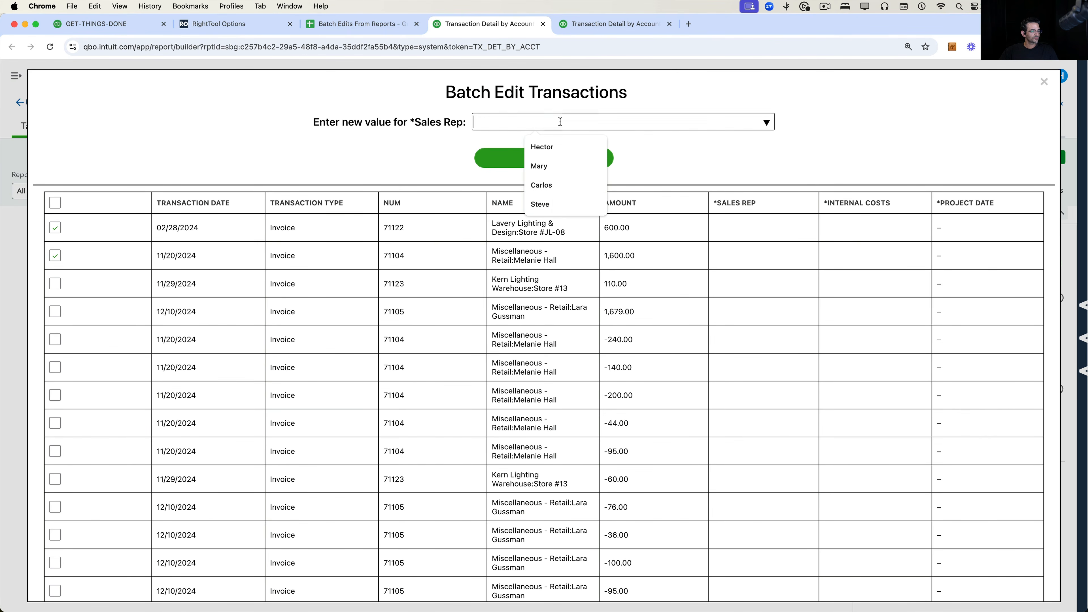
click(556, 183)
click(540, 161)
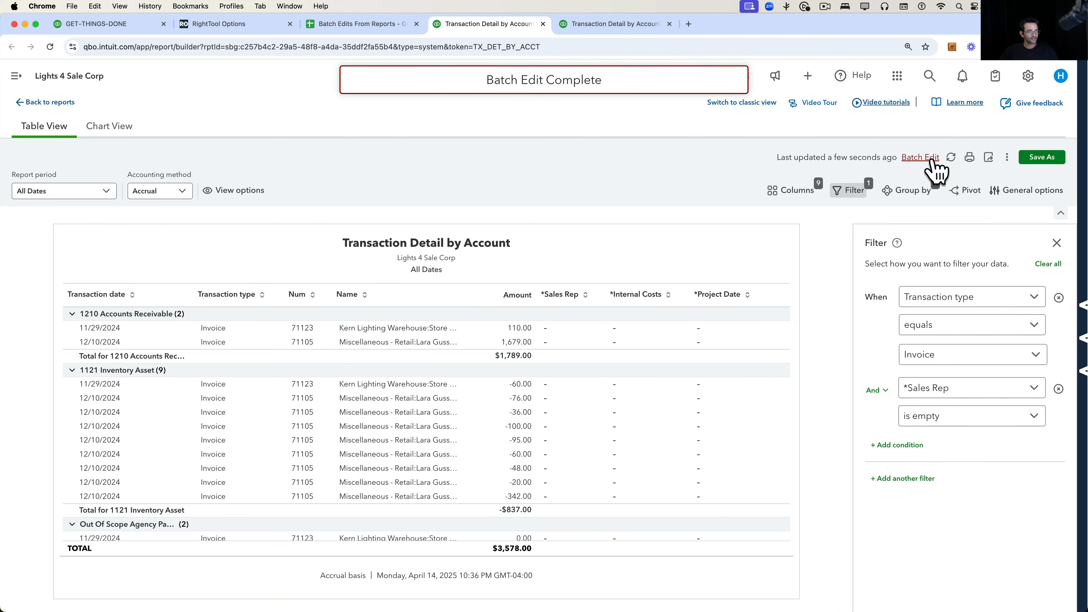
Batch edit *Sales Rep to the last suggested rep on the first-listed invoices dated 11/29 and 12/10/2024.
click(926, 158)
click(299, 265)
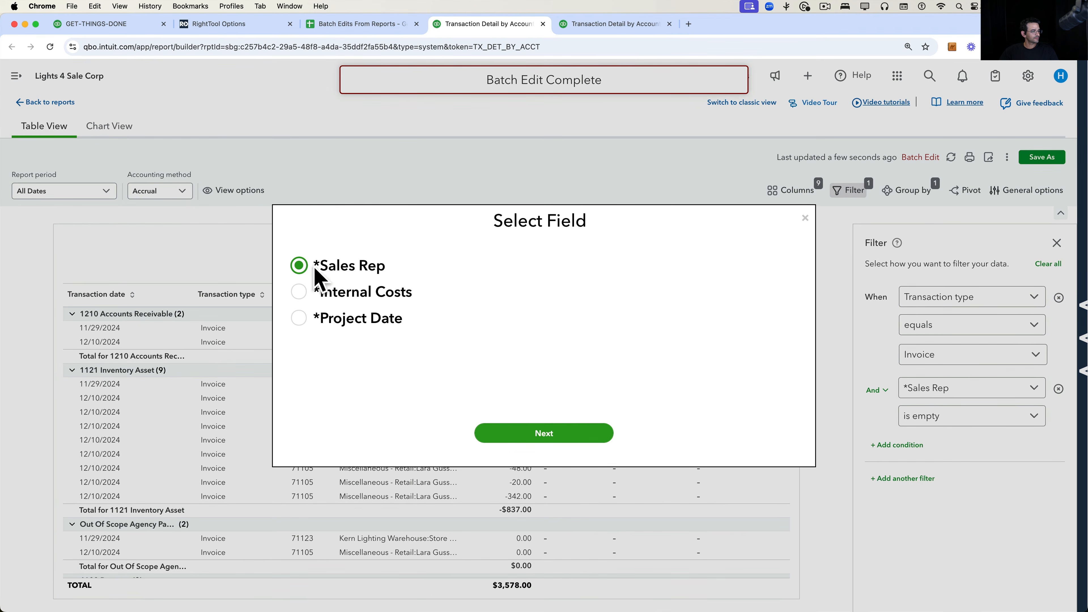
click(571, 436)
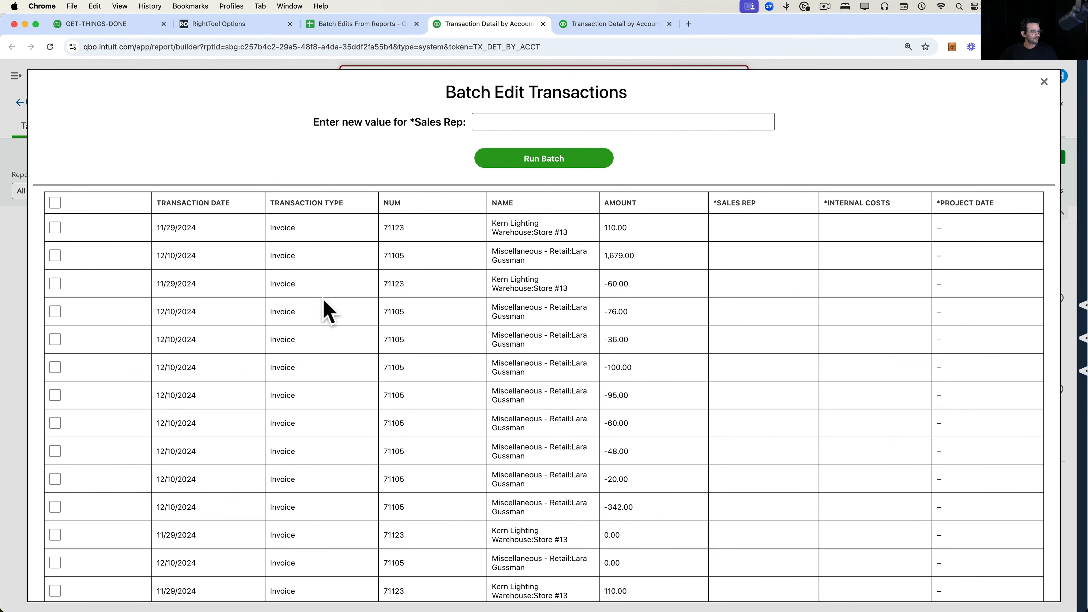
click(55, 255)
click(577, 122)
click(546, 204)
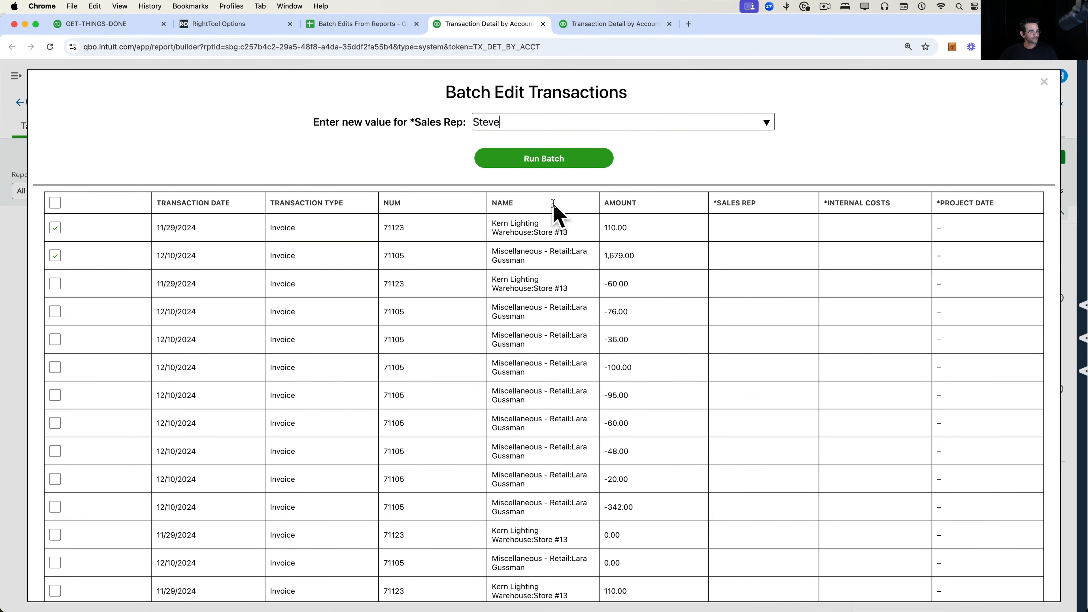
click(543, 159)
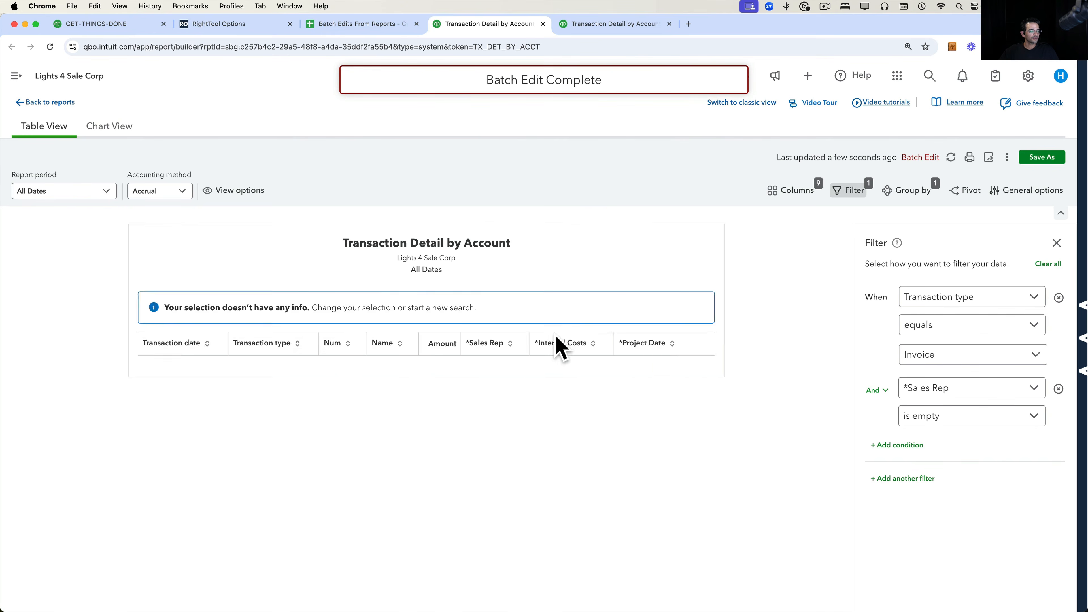
click(57, 195)
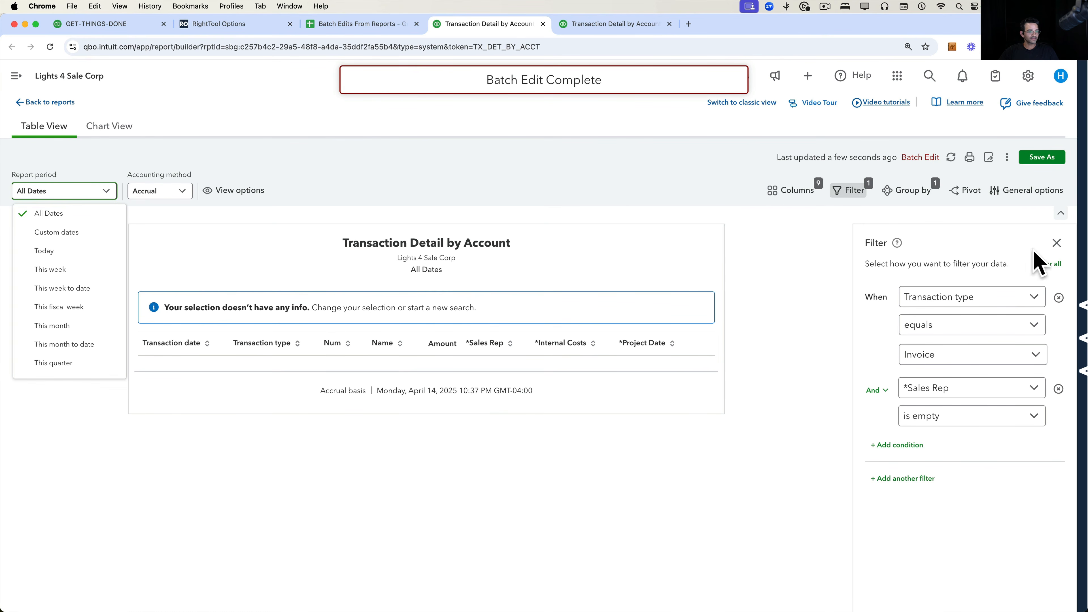
click(957, 466)
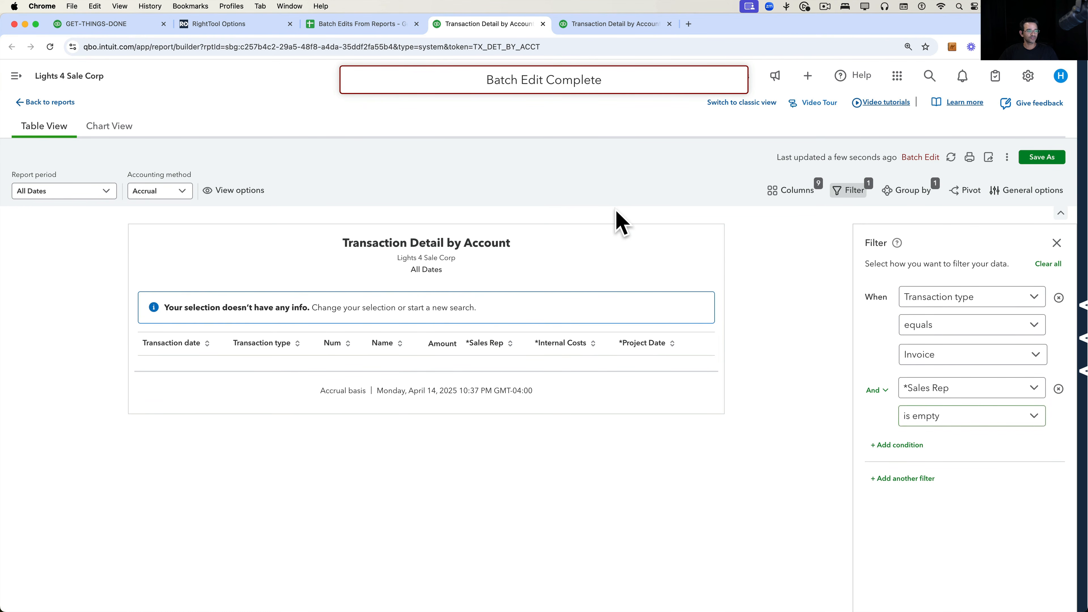
Refresh the duplicated report grouped by *Sales Rep and check each rep's invoice count and amount total.
click(602, 25)
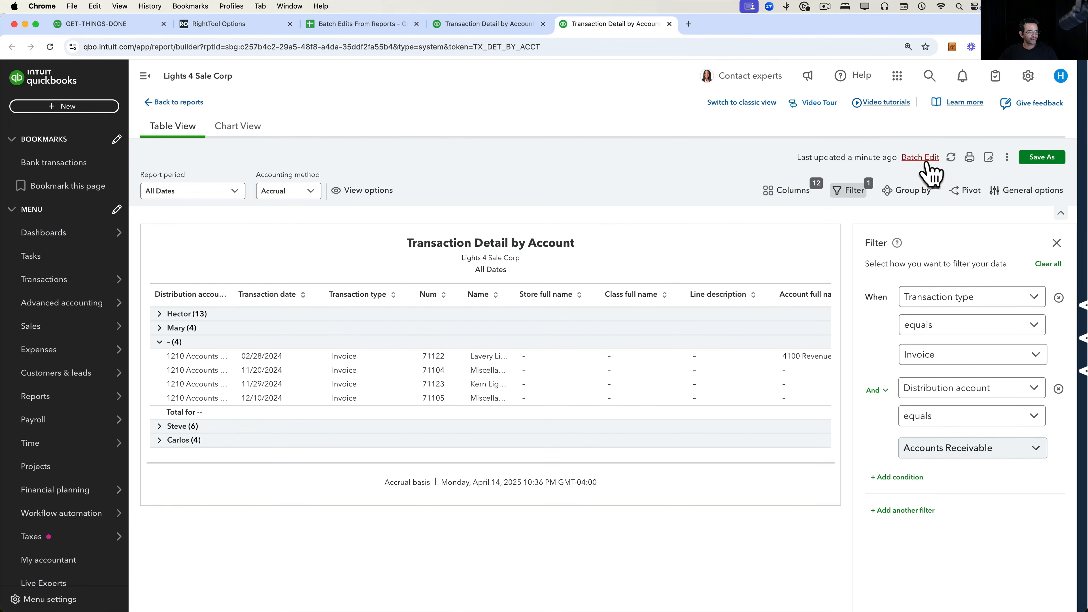
click(951, 158)
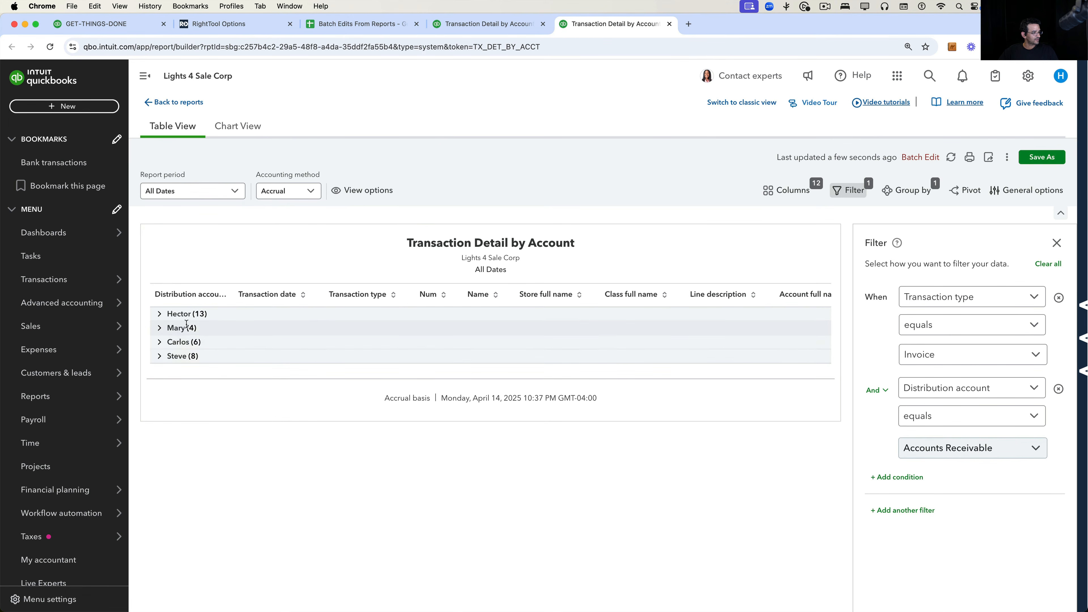
scroll(186, 323, up, 5)
scroll(186, 304, down, 5)
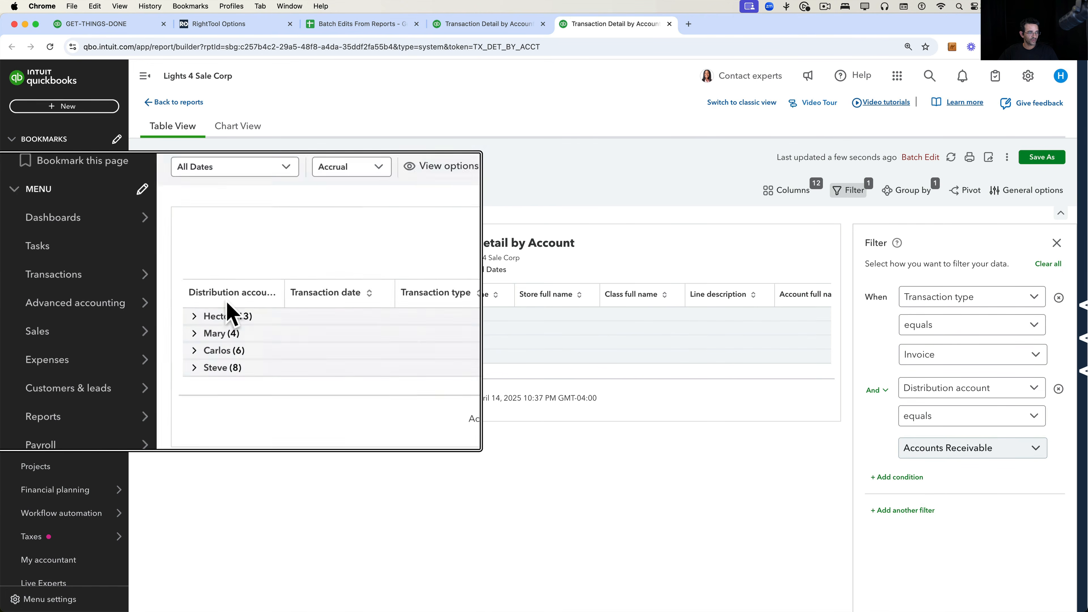
scroll(227, 313, down, 2)
scroll(325, 347, right, 5)
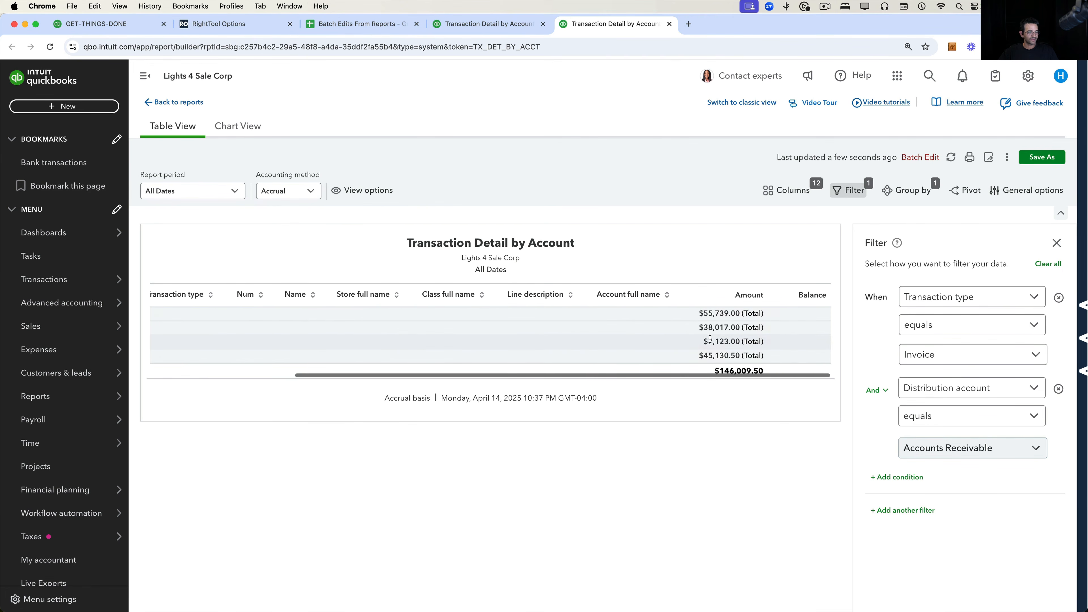
Remove the Store full name, Class full name, Num, Name, Line description, Account full name and Balance columns from the duplicated report.
click(788, 191)
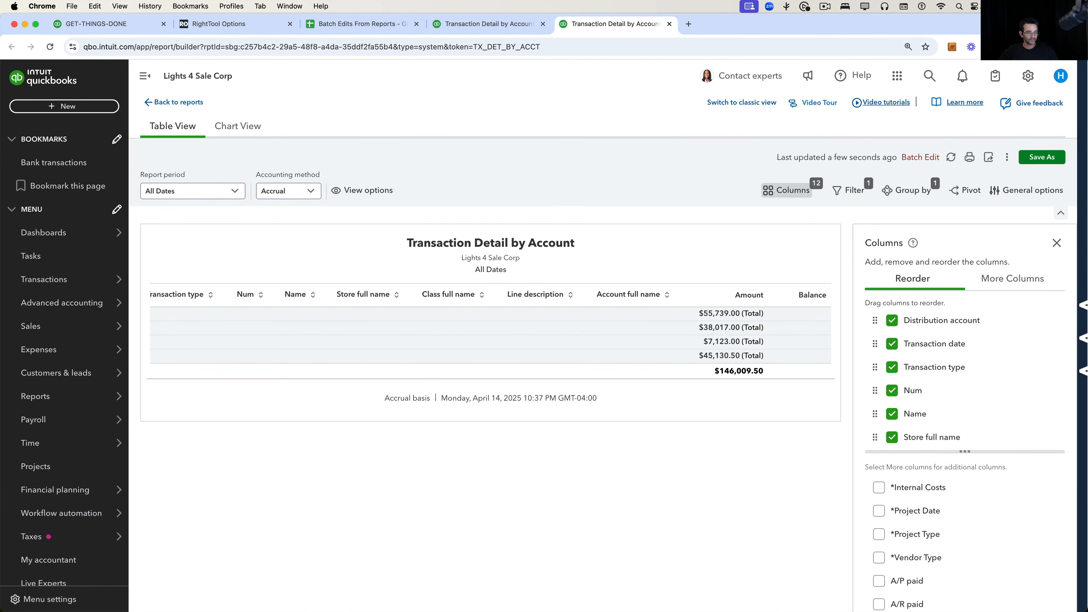
scroll(897, 418, down, 3)
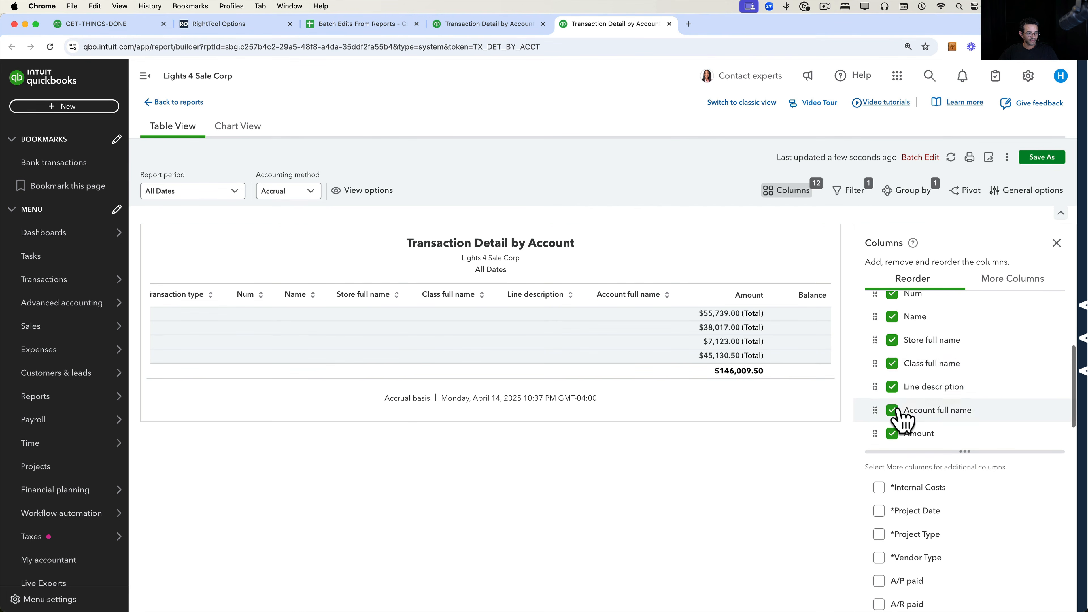
click(893, 340)
click(893, 343)
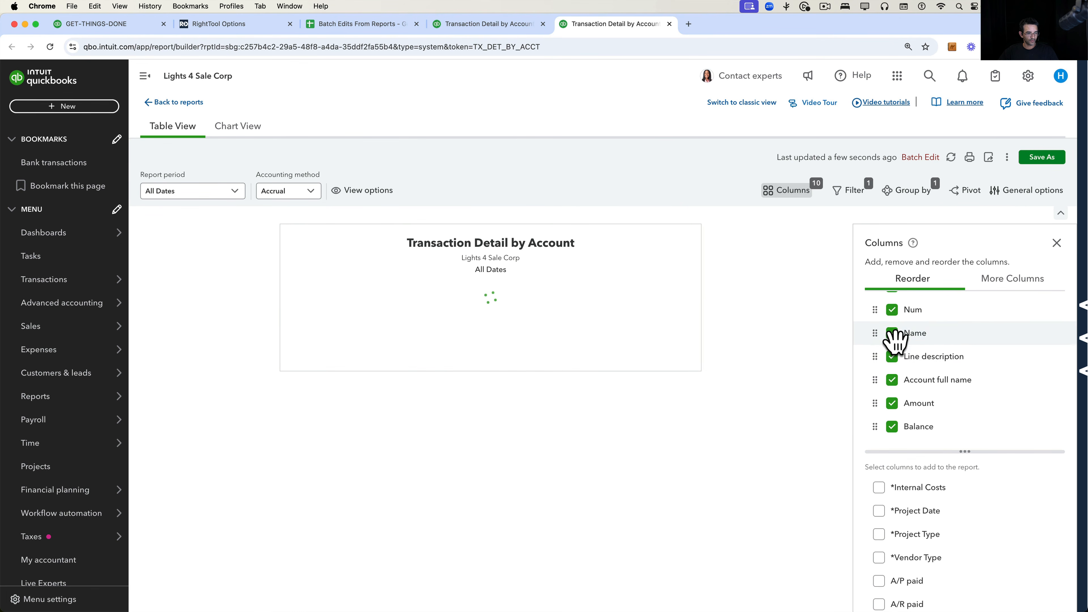
click(893, 338)
click(893, 338)
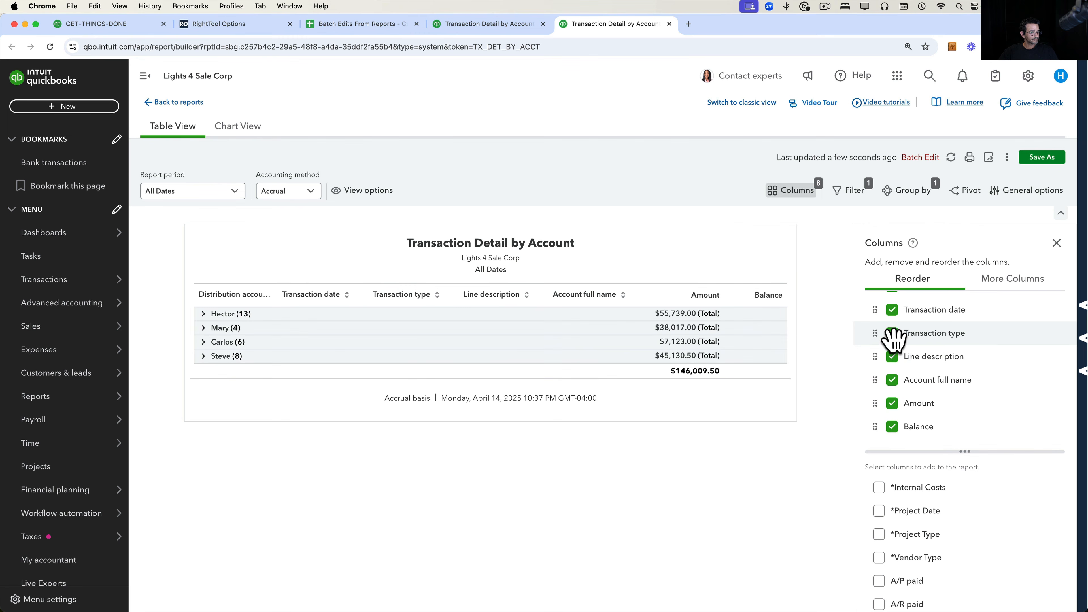
click(892, 356)
click(892, 389)
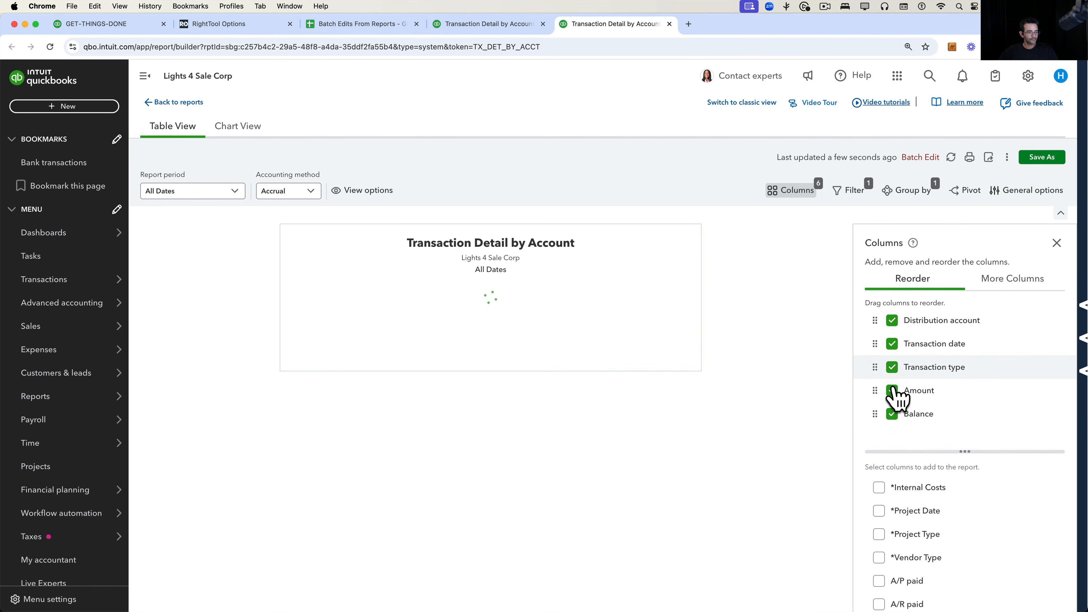
click(892, 414)
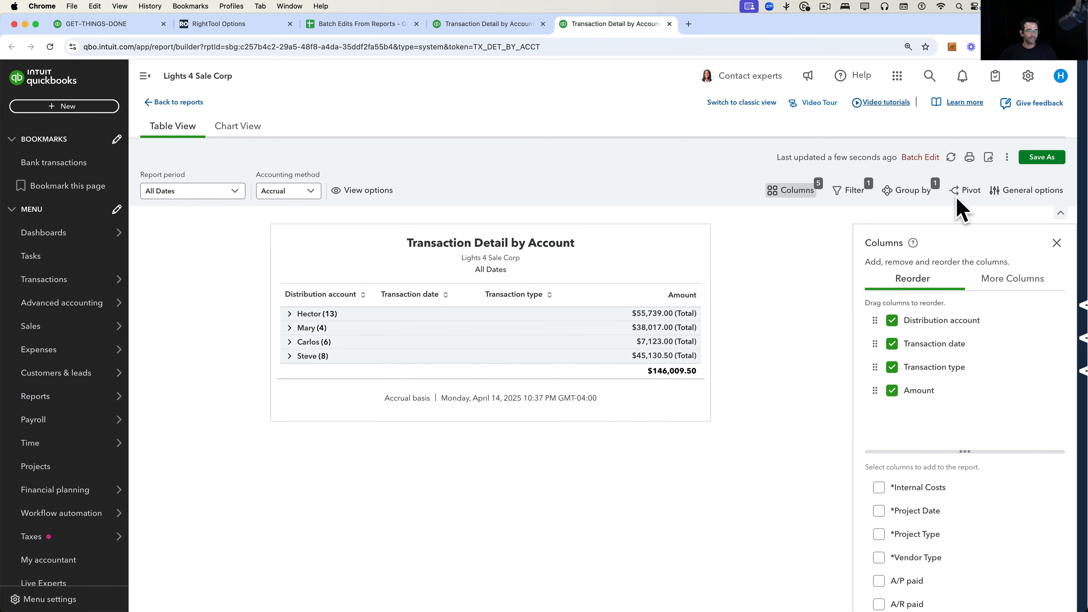
Show the report as a pivot table with *Sales Rep as rows, Customer as columns and Amount as values.
click(969, 191)
click(934, 319)
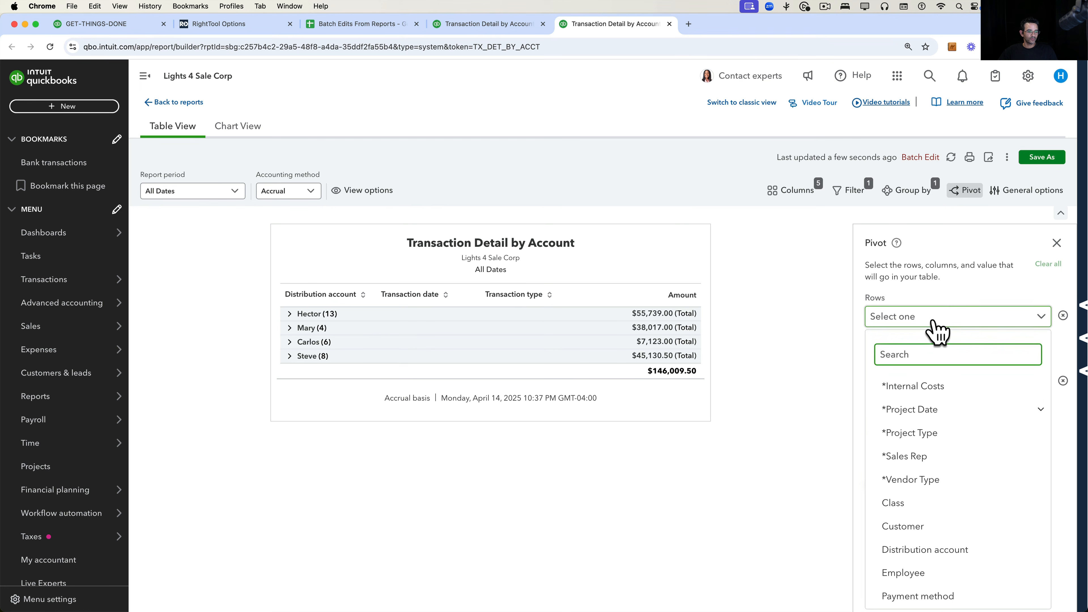
click(930, 456)
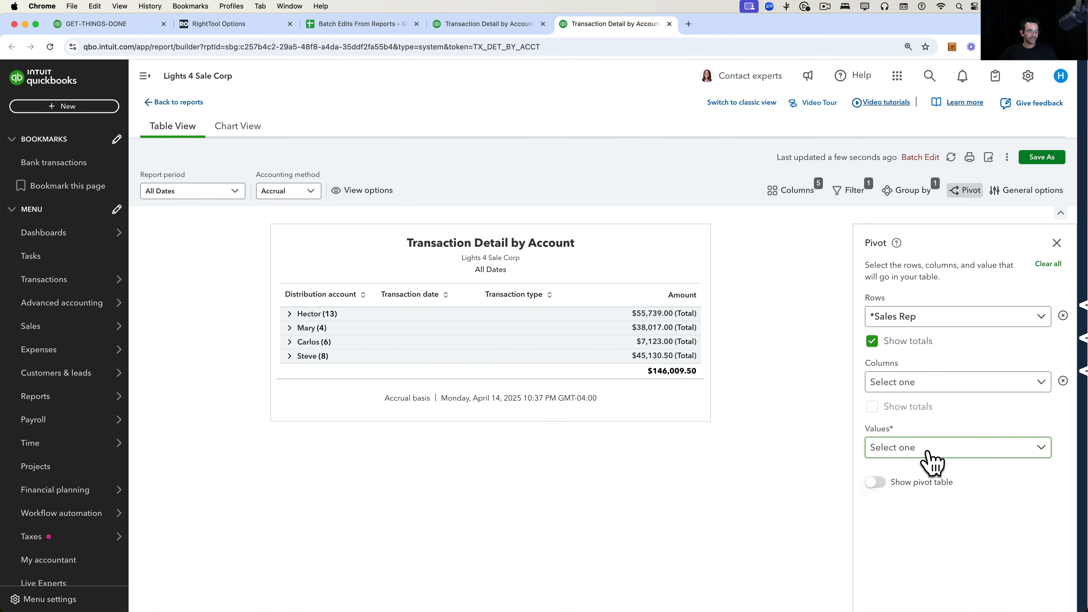
click(928, 381)
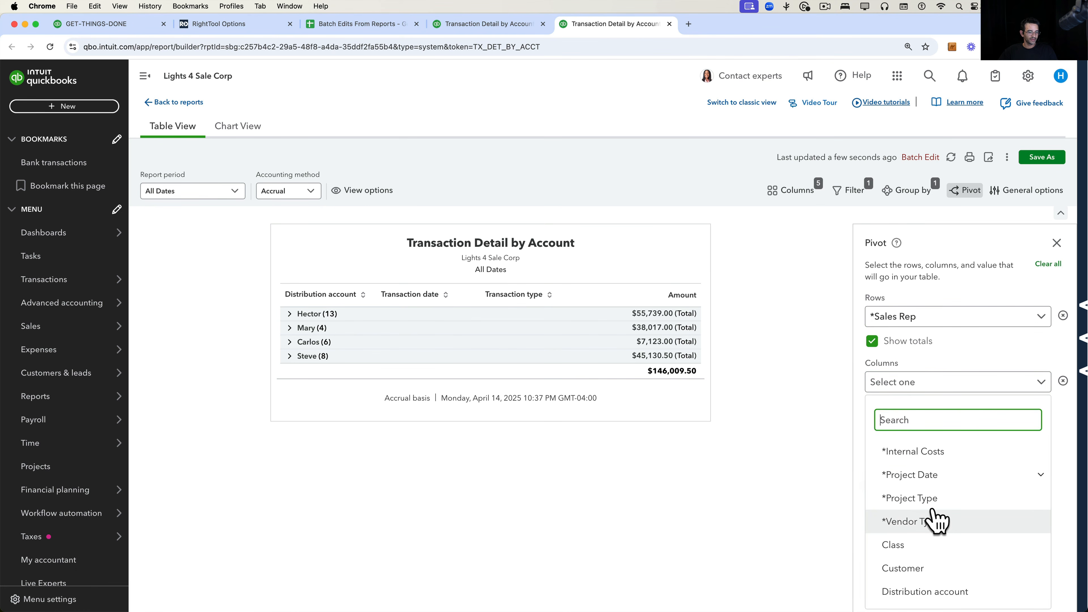
scroll(938, 534, down, 4)
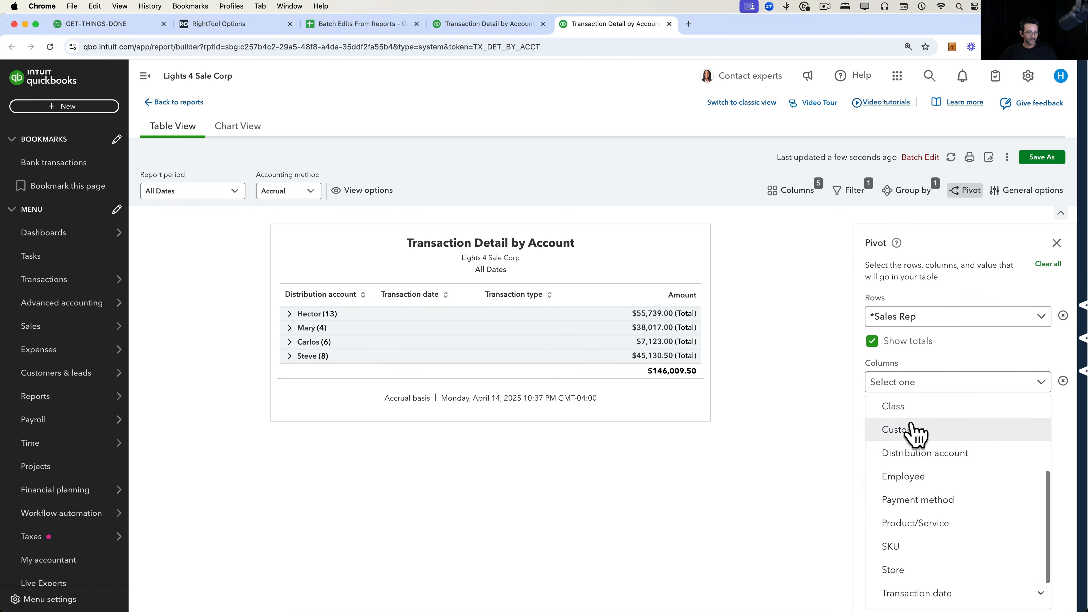
click(915, 429)
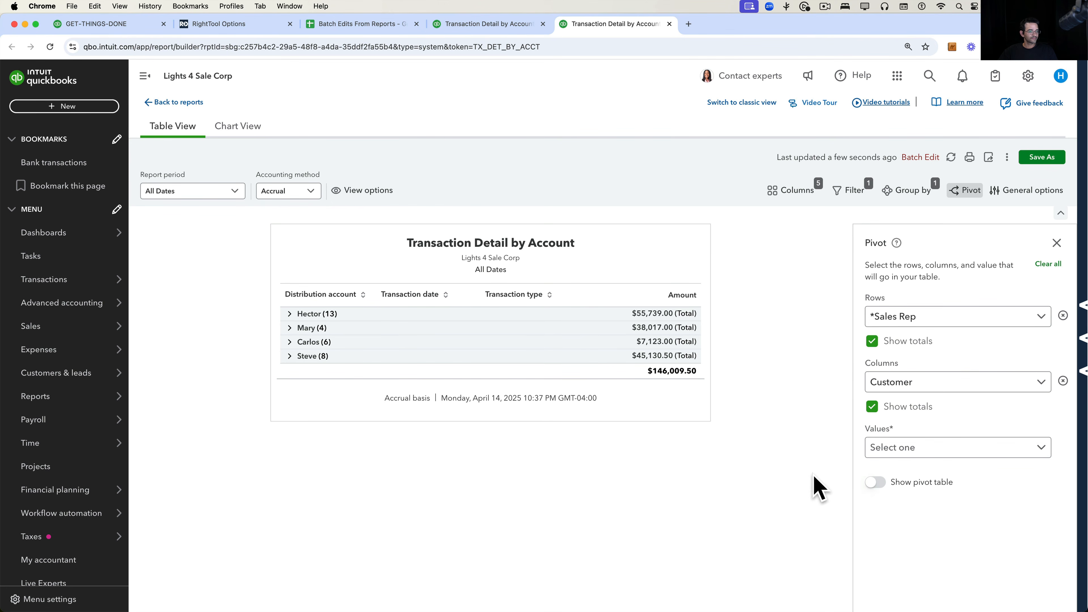
click(1018, 454)
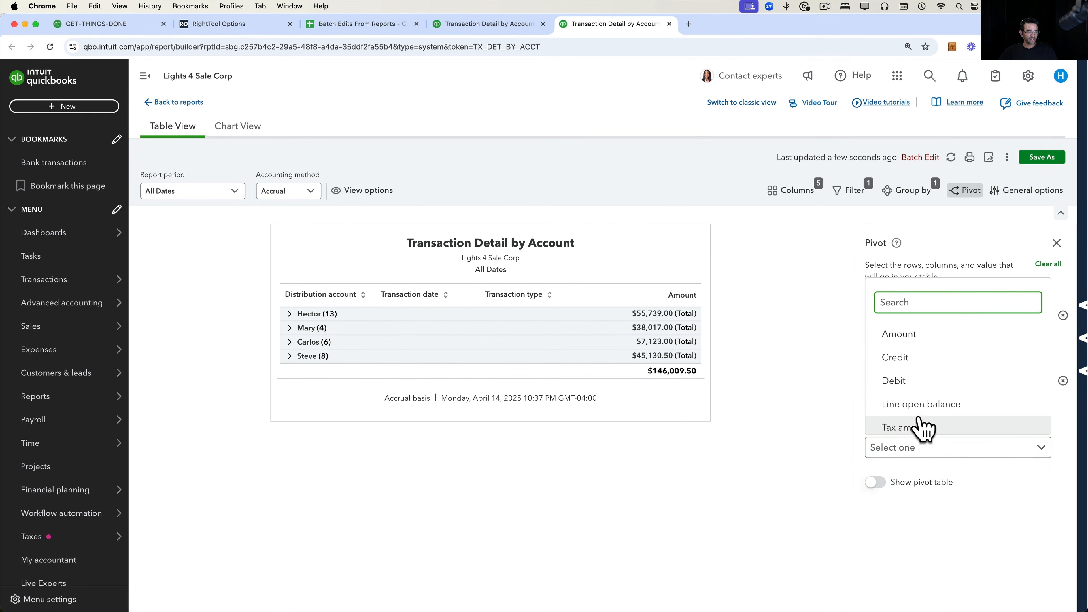
click(916, 337)
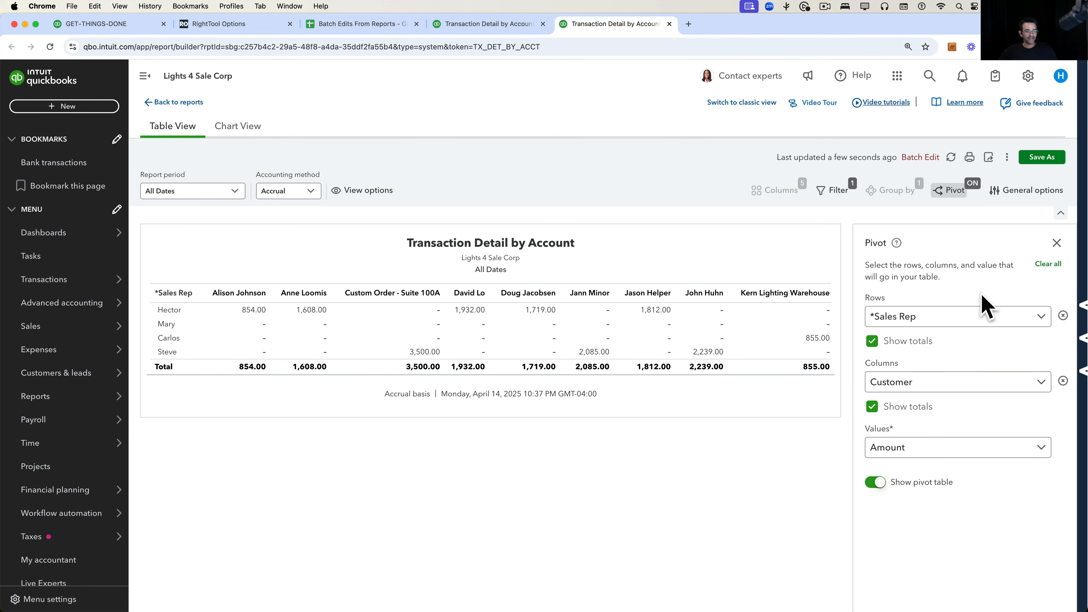
Change the pivot table to use Employee as columns and Customer as rows.
click(951, 322)
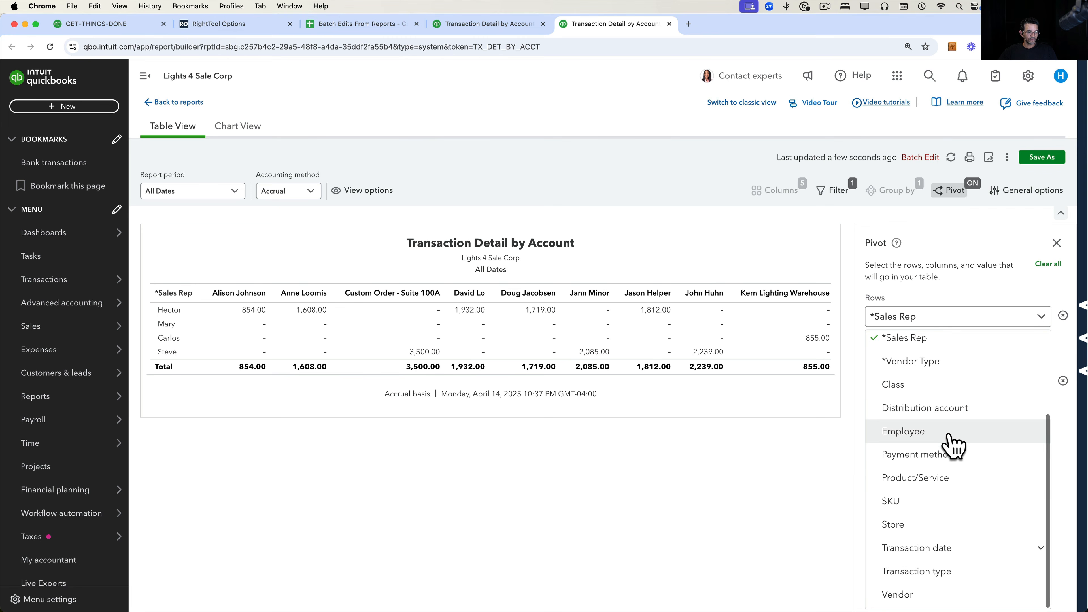
scroll(952, 444, up, 3)
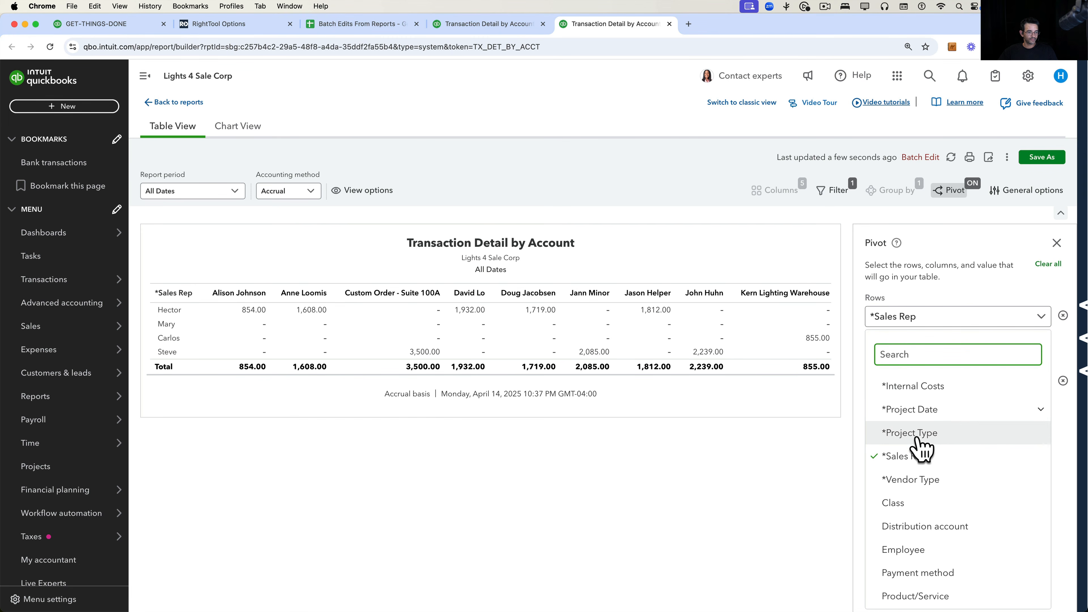
click(838, 454)
click(919, 383)
scroll(920, 429, down, 2)
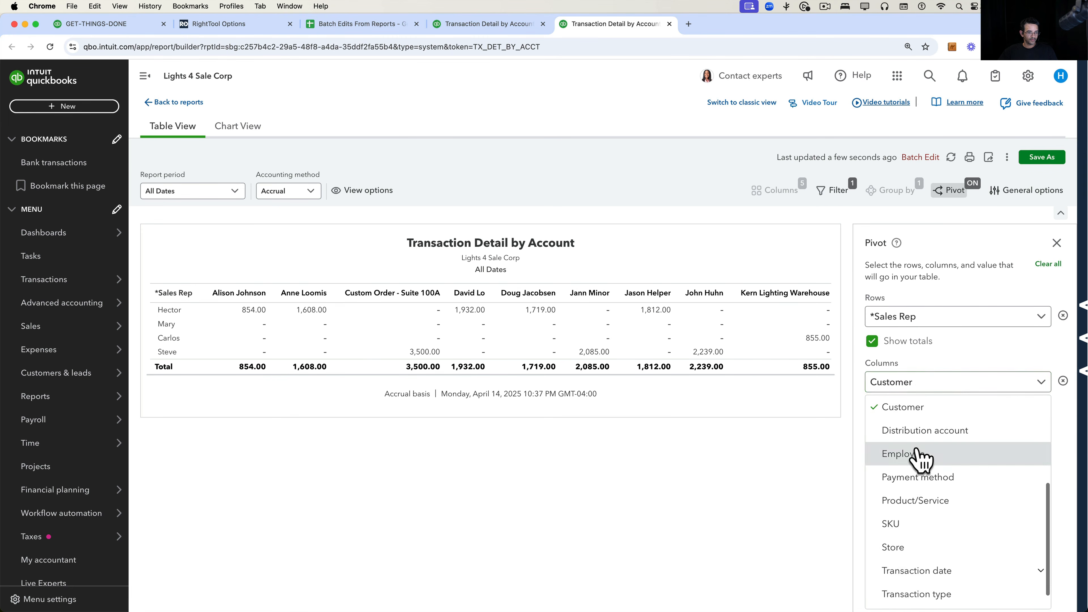
click(918, 452)
click(914, 323)
scroll(915, 411, down, 2)
click(916, 411)
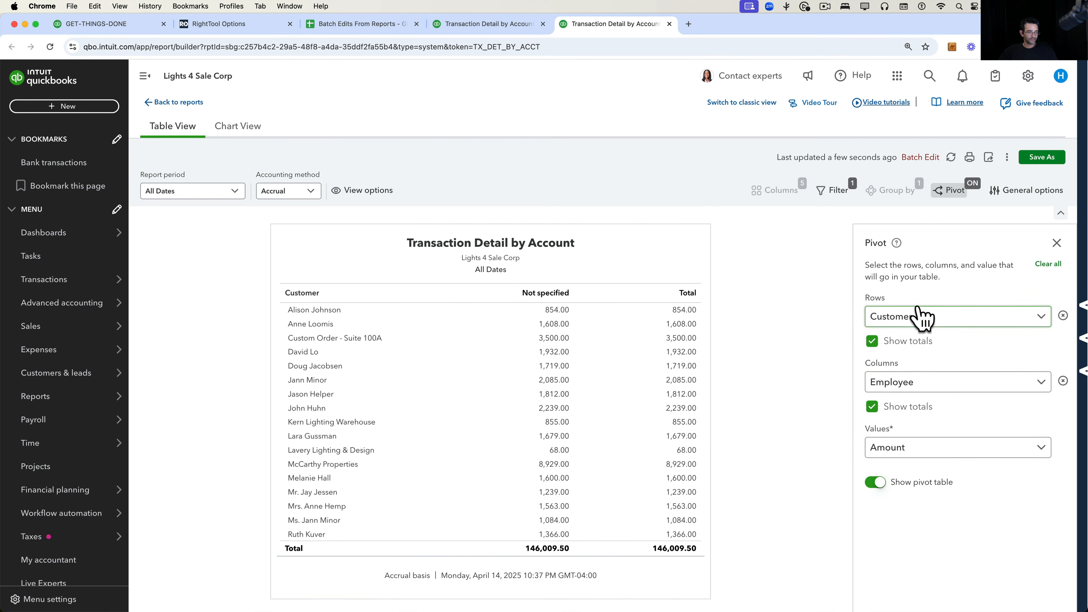
Set the pivot columns to *Sales Rep and review the amounts per customer down to the totals.
click(919, 385)
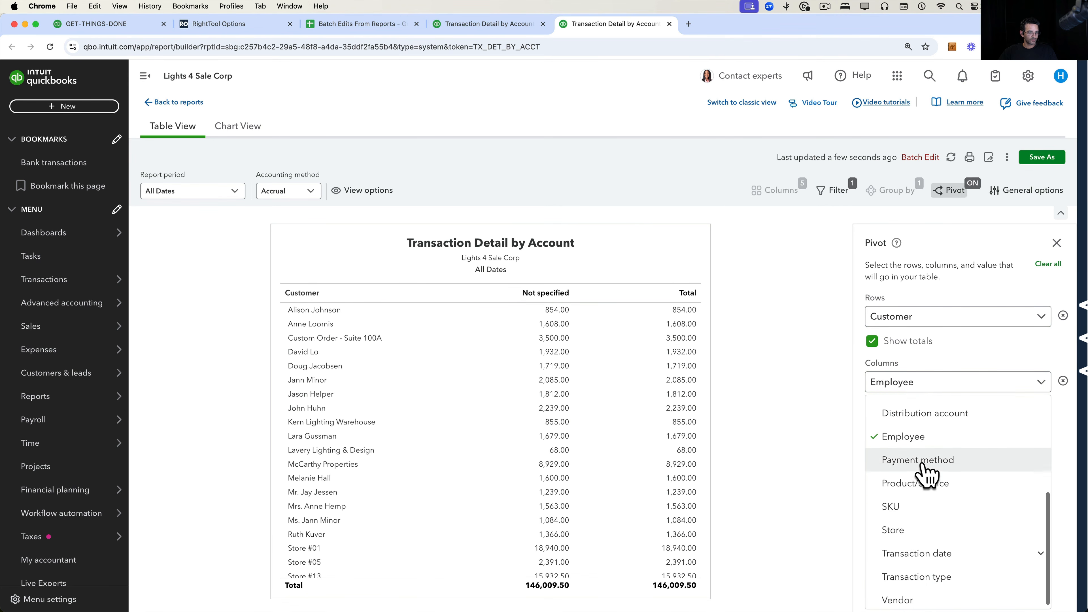
scroll(925, 476, up, 3)
click(924, 483)
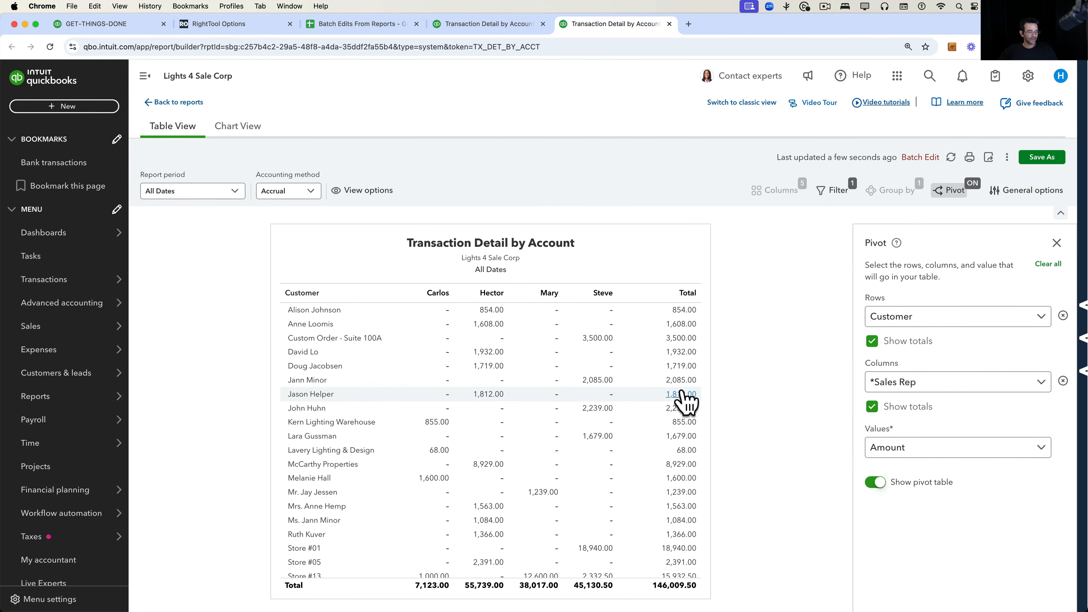
scroll(686, 401, down, 3)
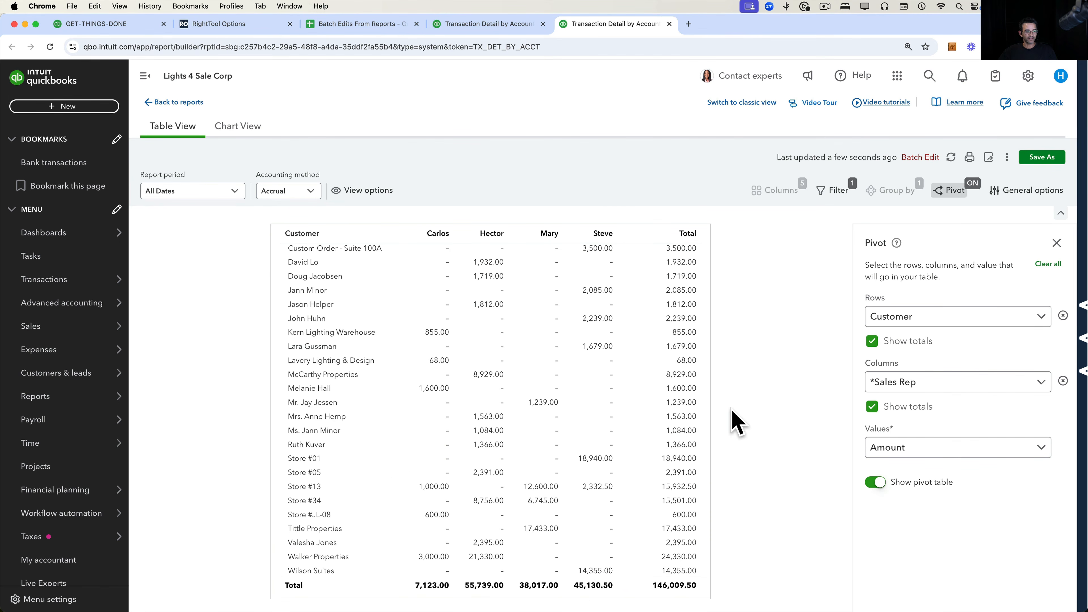
scroll(602, 394, up, 5)
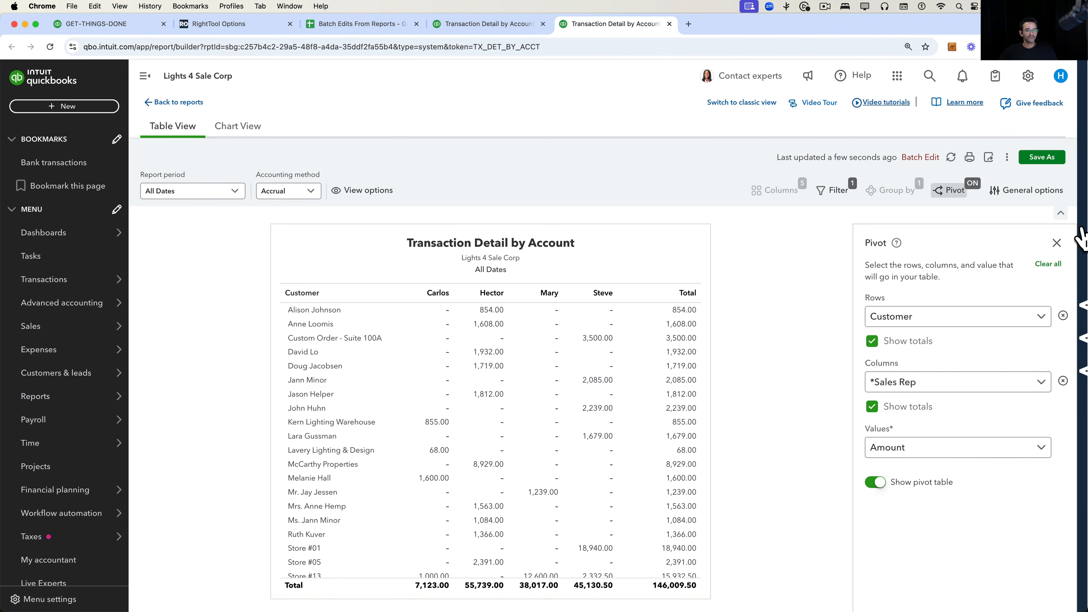
Expand the RightTool sidebar, open its options and look through the setting categories from Accessibility to COA PRO.
click(1082, 231)
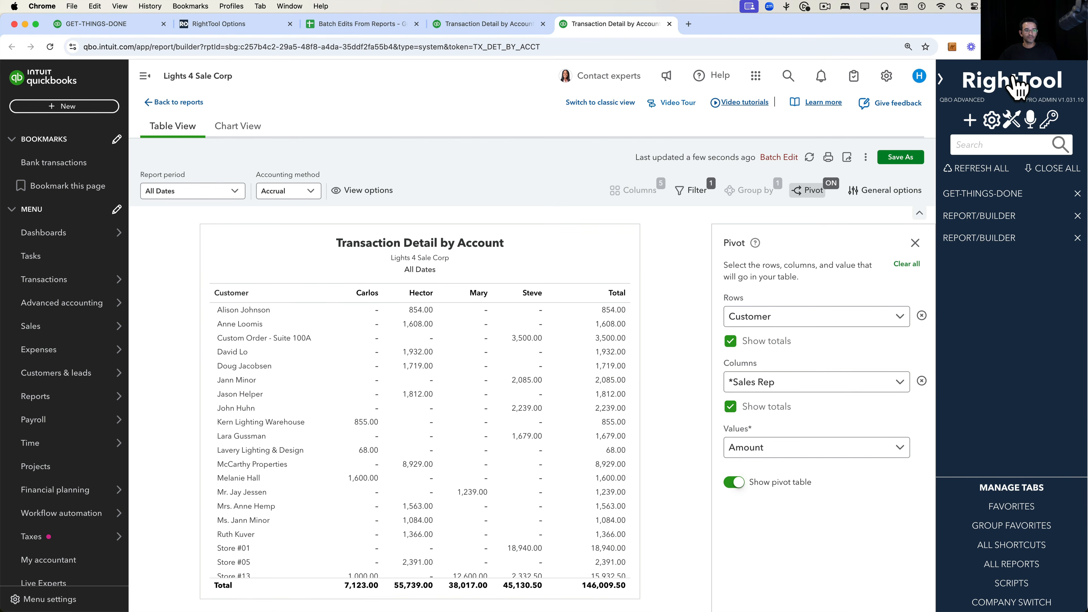
click(1012, 121)
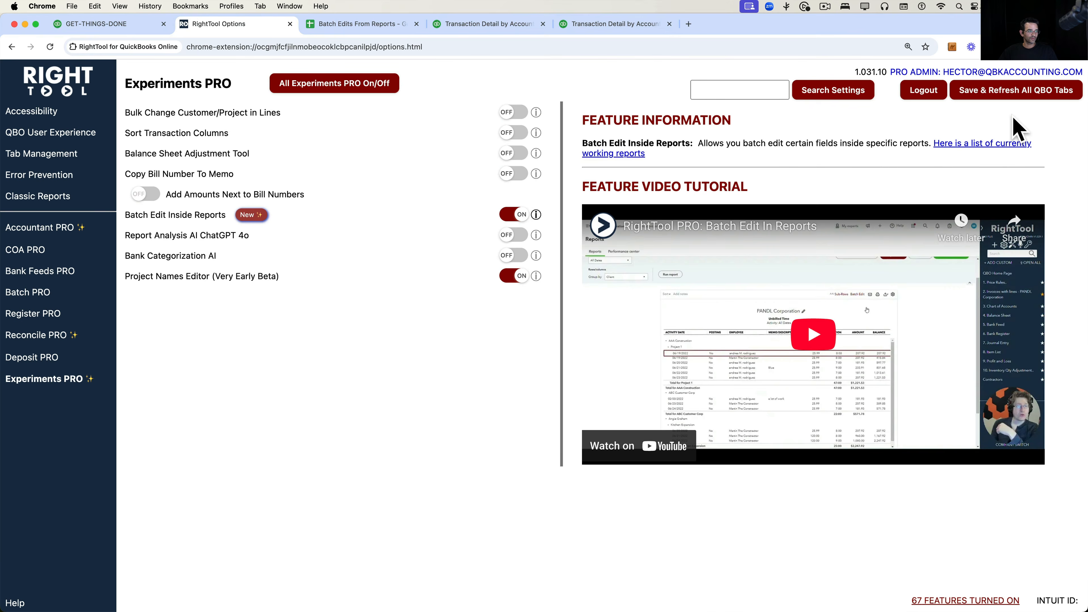
click(27, 112)
click(47, 133)
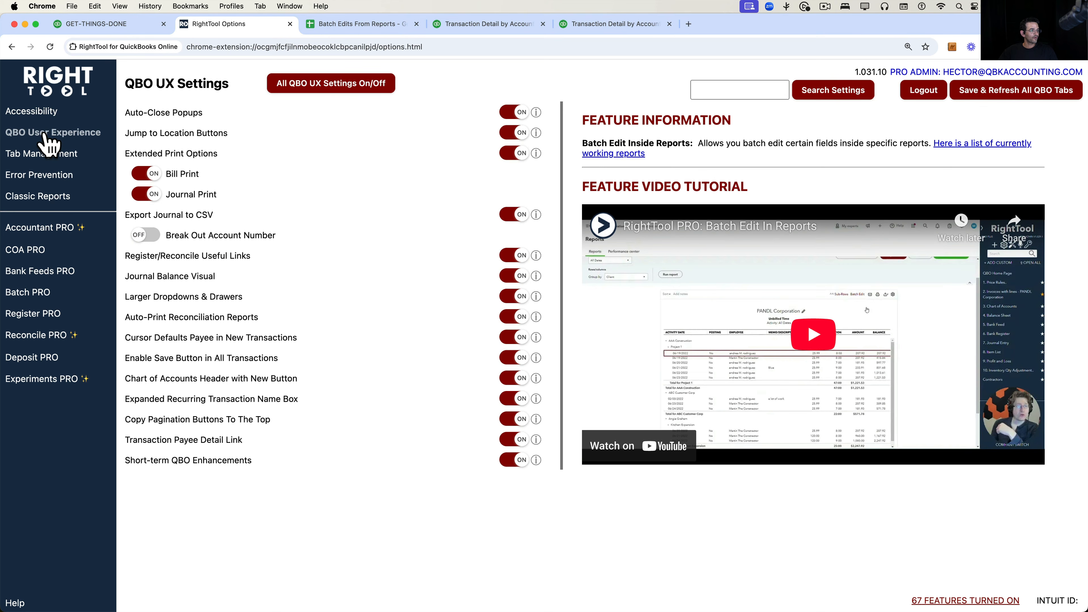
click(46, 155)
click(44, 174)
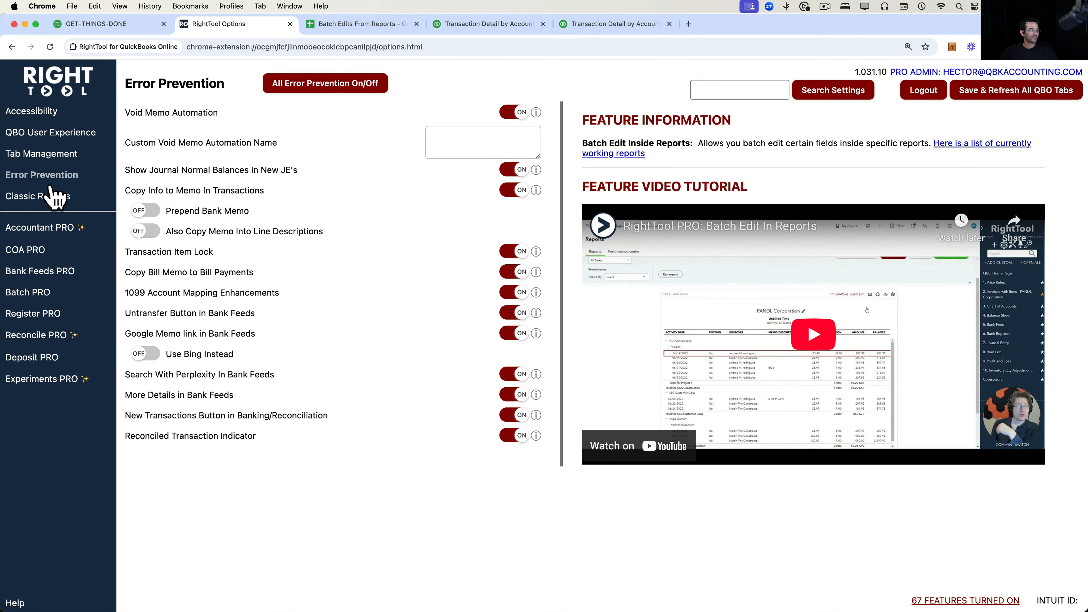
click(53, 200)
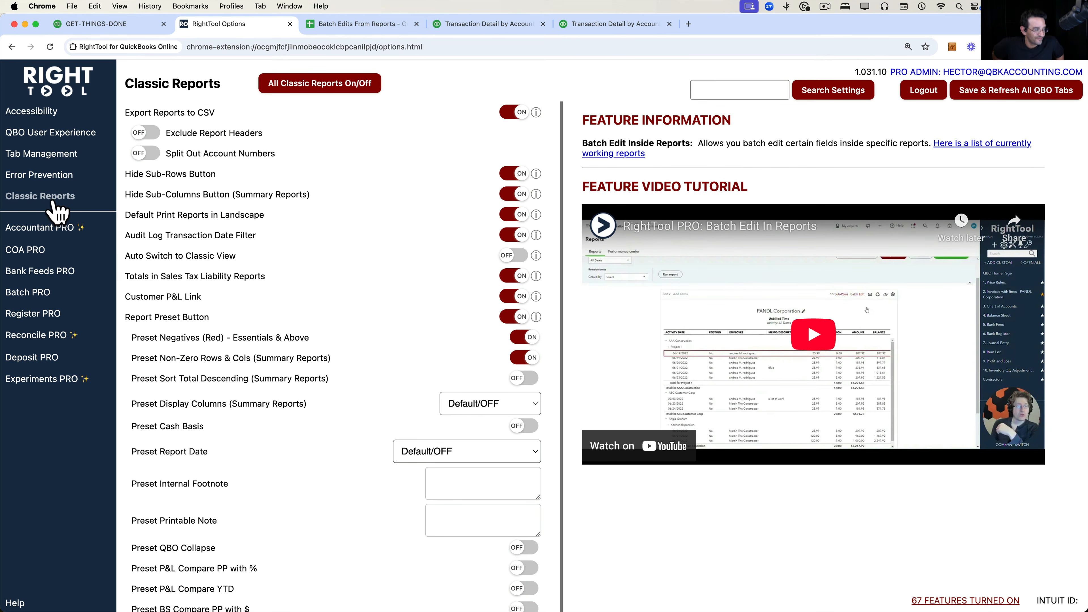
click(43, 228)
click(25, 249)
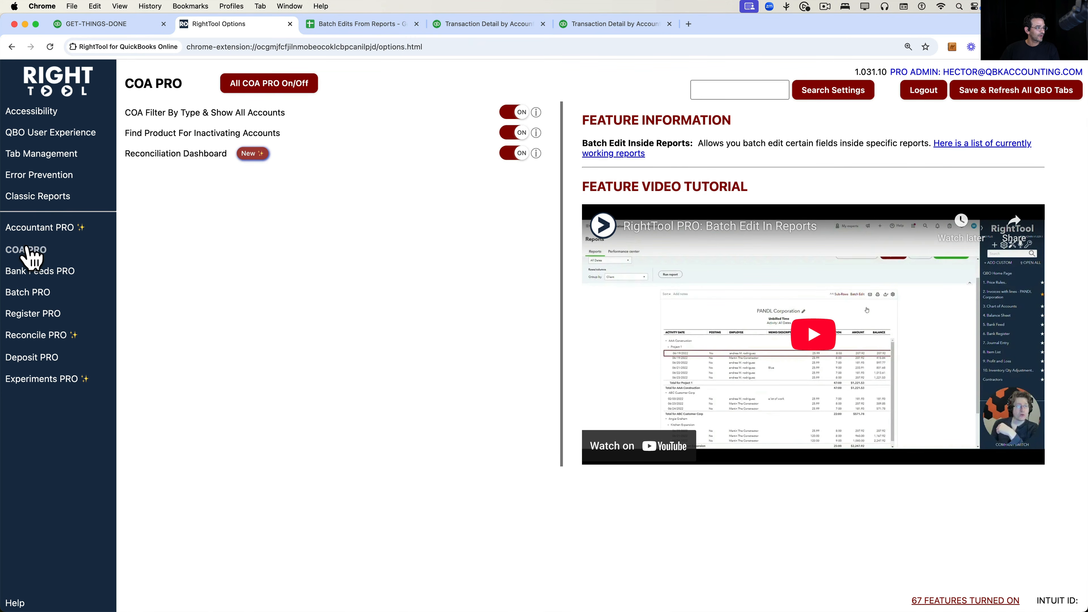
Open the Chrome Web Store page of the RightTool for QuickBooks Online extension.
click(429, 43)
text(right)
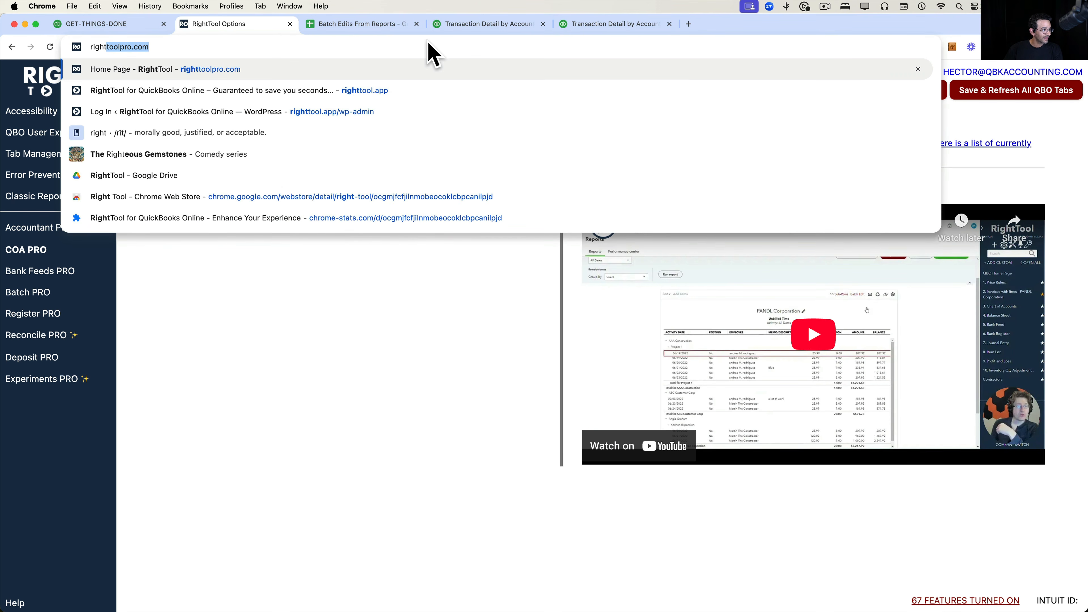
key(Down)
key(Return)
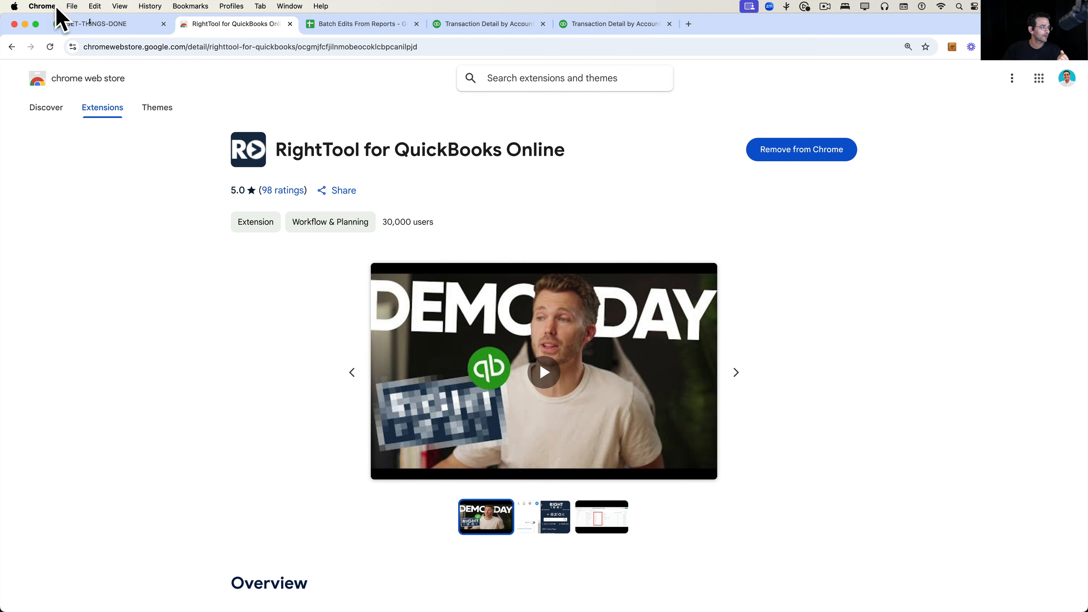
Try Batch Edit on the pivoted report and open its field selection on the invoice report filtered to empty *Sales Rep.
click(355, 24)
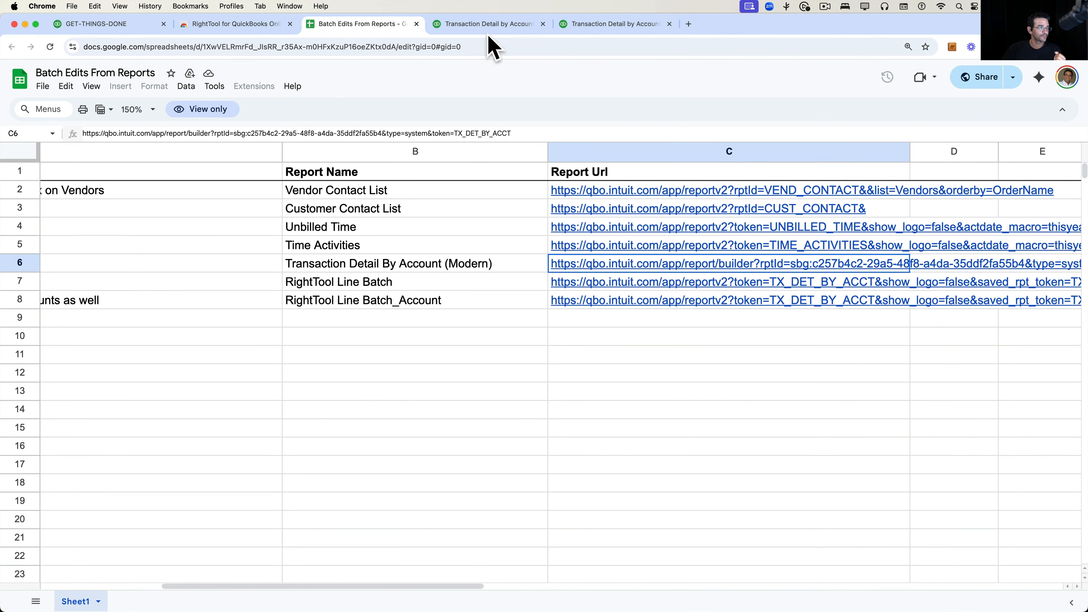
click(493, 24)
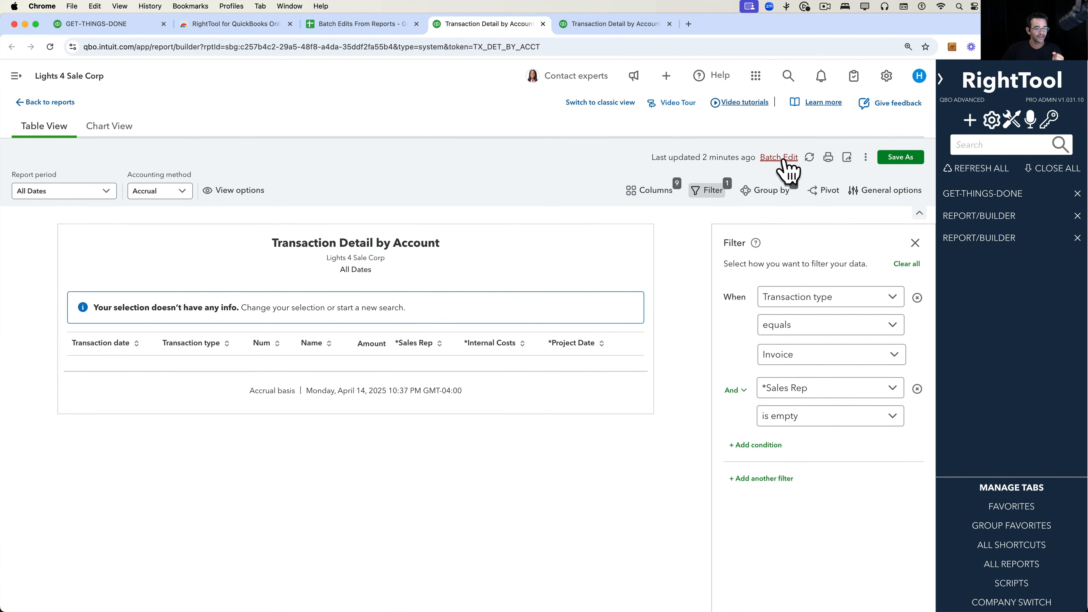
click(587, 27)
click(784, 159)
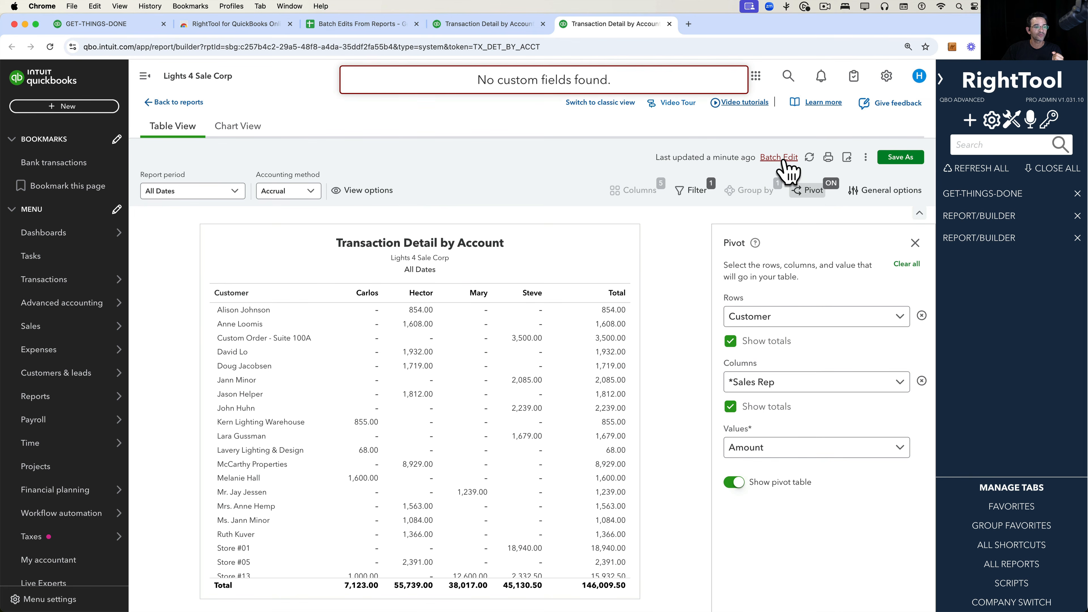
click(487, 23)
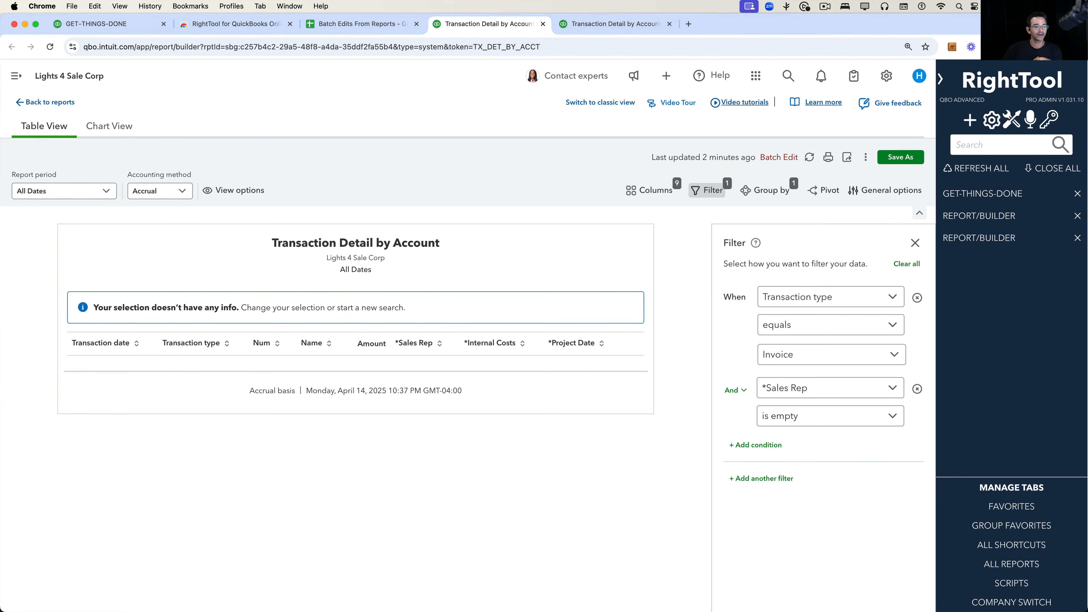
click(789, 168)
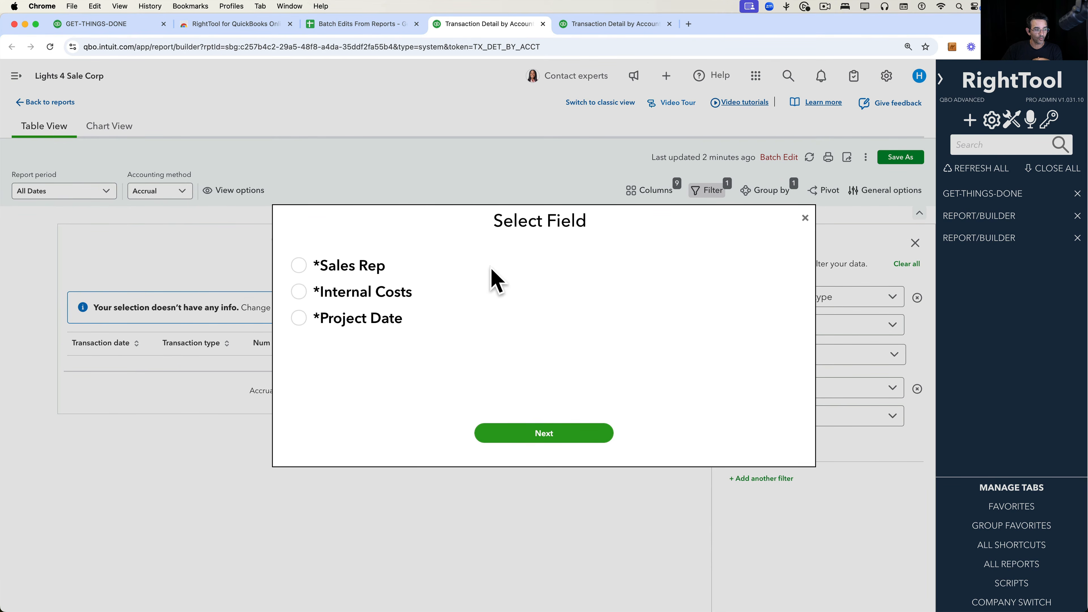